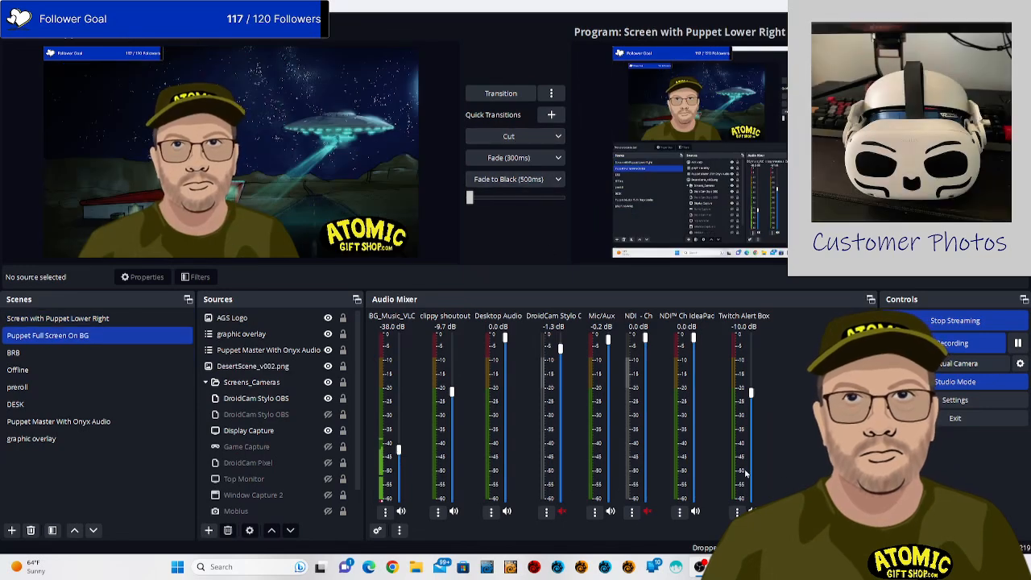
Open the audio settings and view the devices available for Mic/Auxiliary Audio.
click(946, 400)
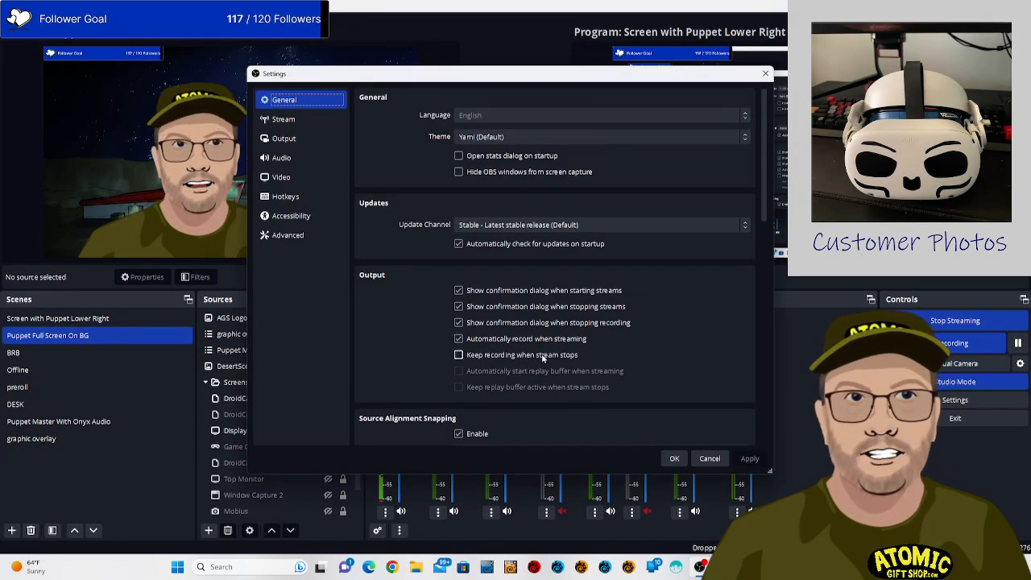
click(281, 157)
click(502, 232)
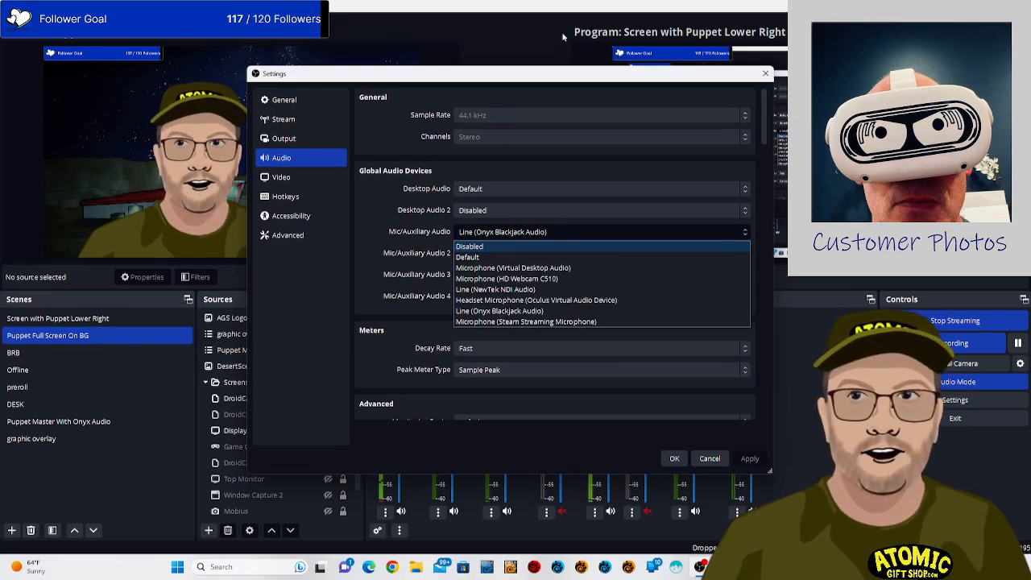
click(496, 81)
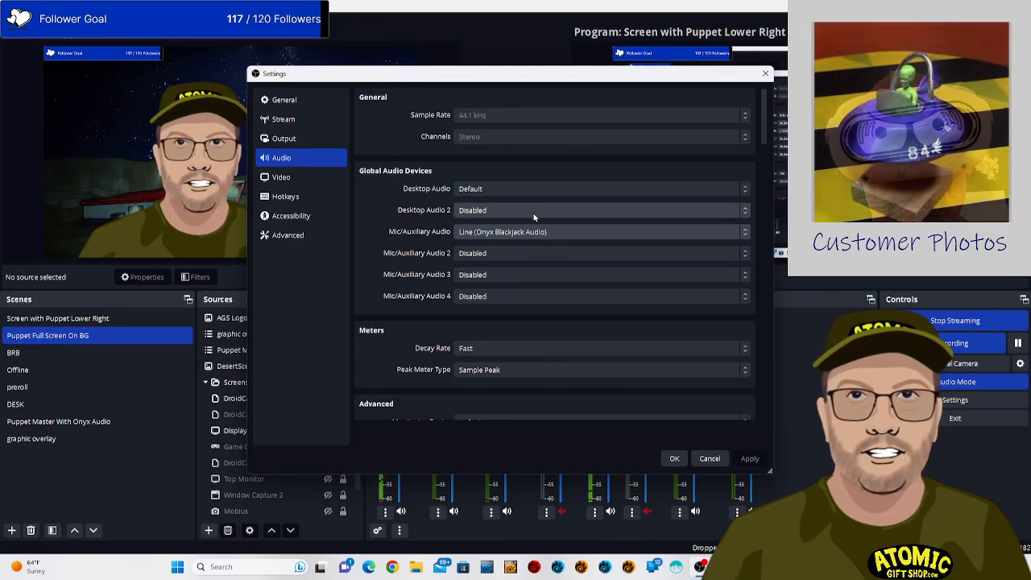
Switch the Mic/Auxiliary Audio device to Default and back to Line (Onyx Blackjack Audio).
click(541, 233)
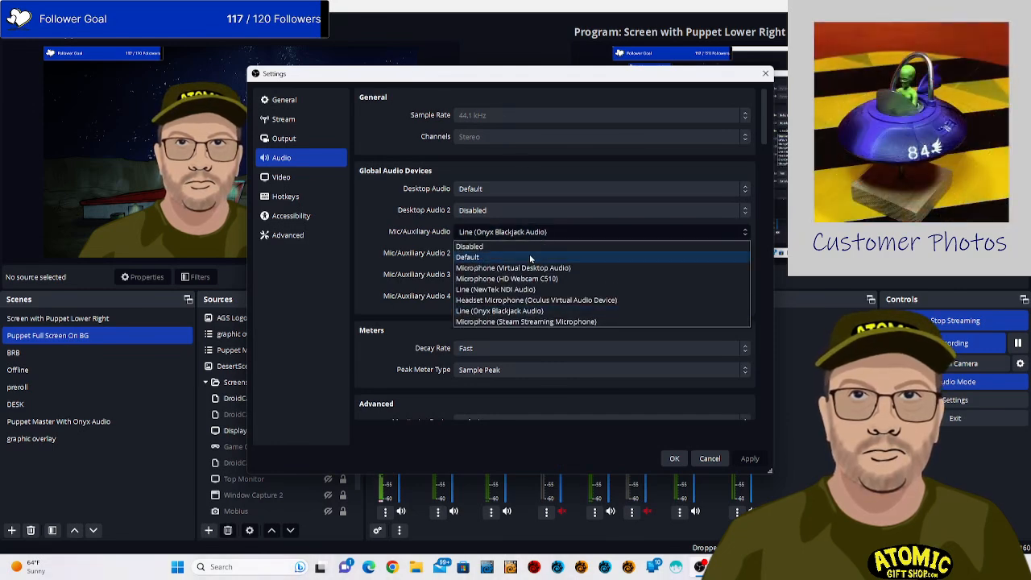
click(529, 254)
click(534, 231)
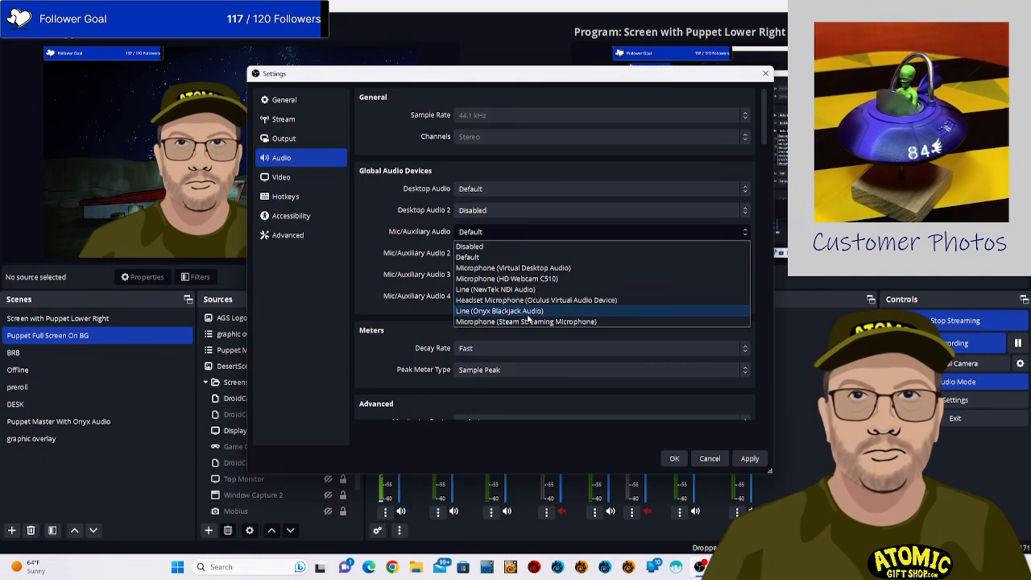
click(529, 311)
Check the monitoring device in the advanced audio settings, and close the settings with the changes saved.
drag(550, 87, 516, 51)
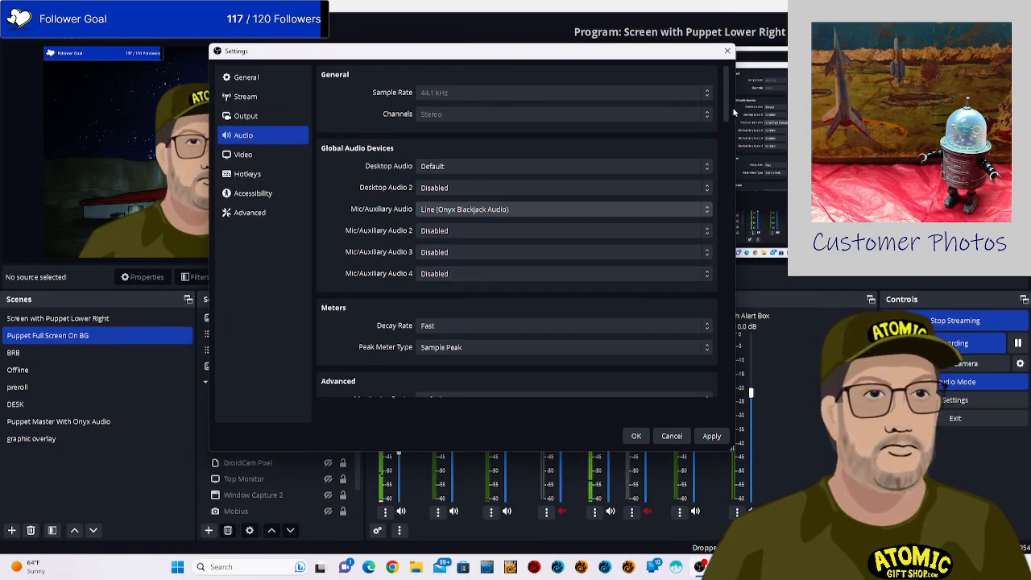
drag(726, 113, 722, 163)
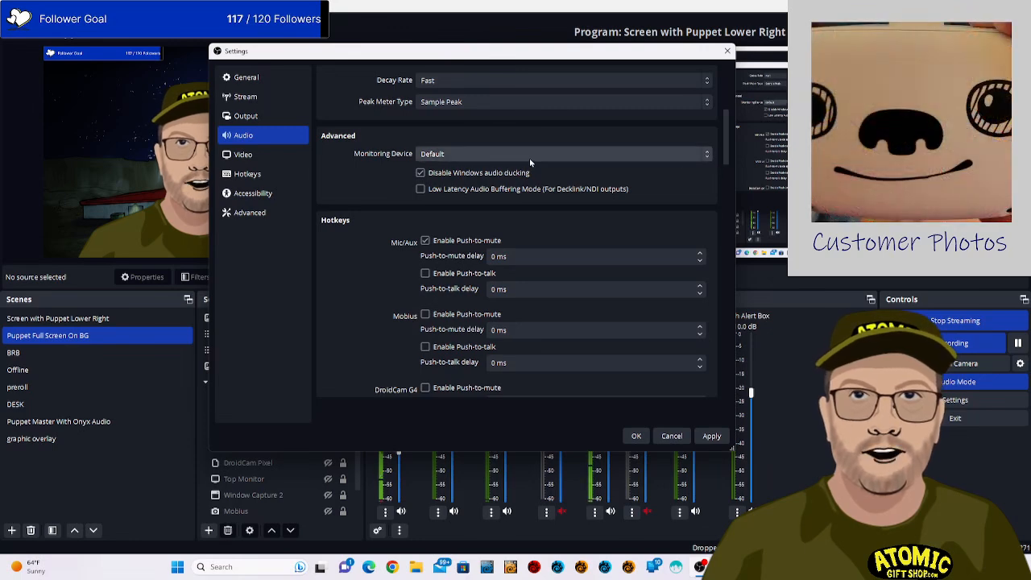
click(726, 51)
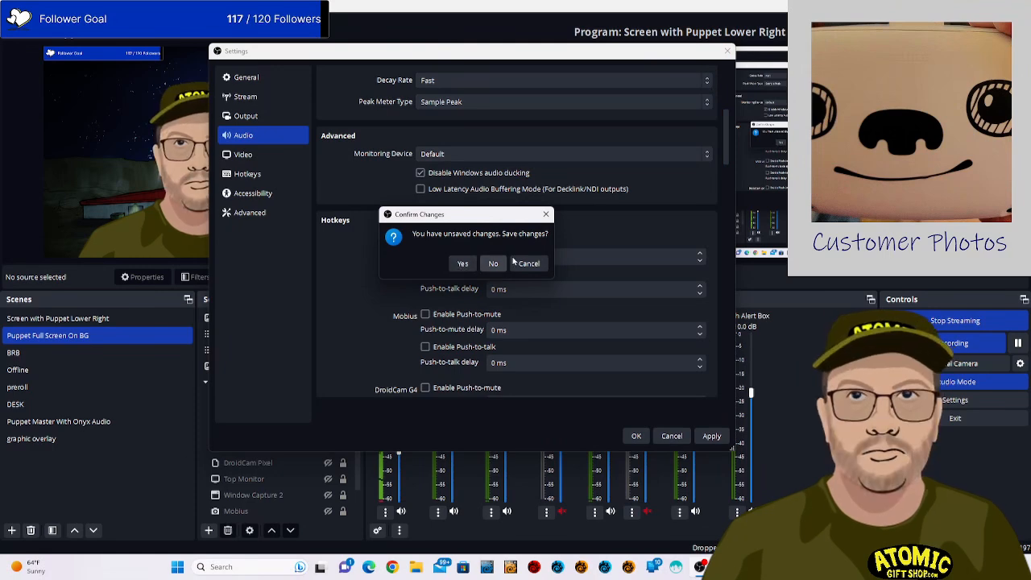
click(463, 264)
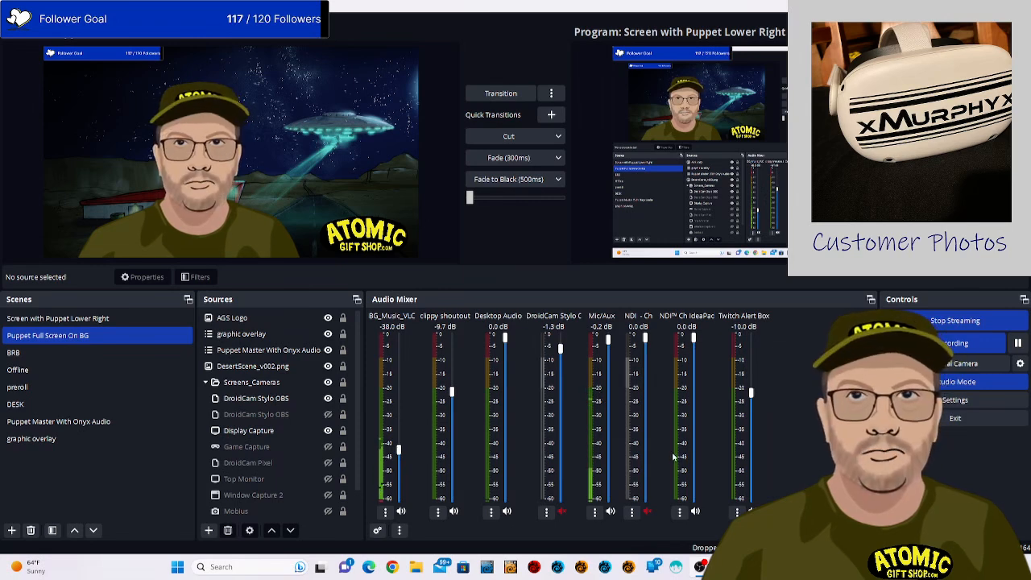
Review the visibility behavior options in the properties of the BG_Music_VLC audio source and close them.
click(402, 511)
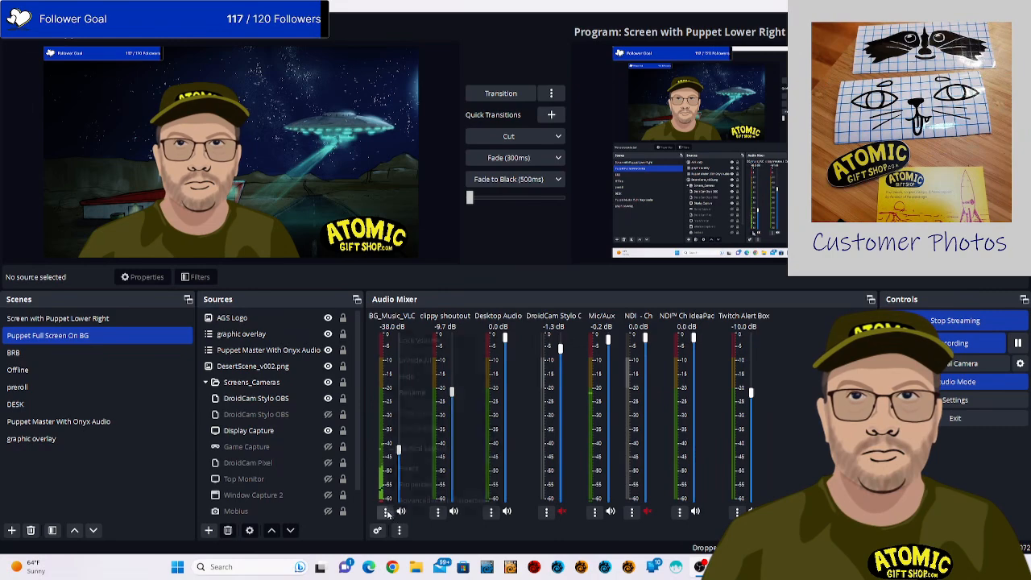
click(386, 512)
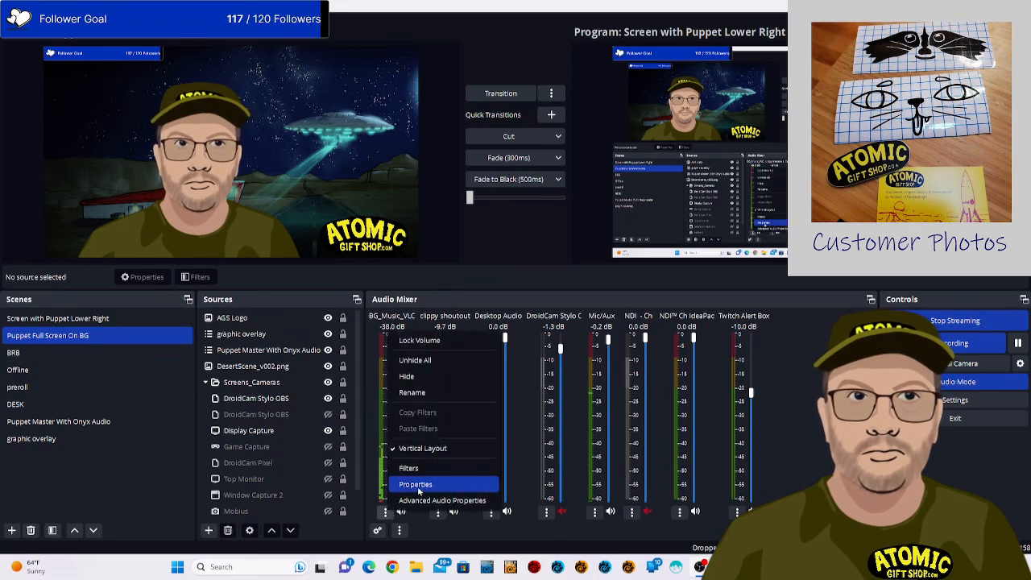
click(415, 485)
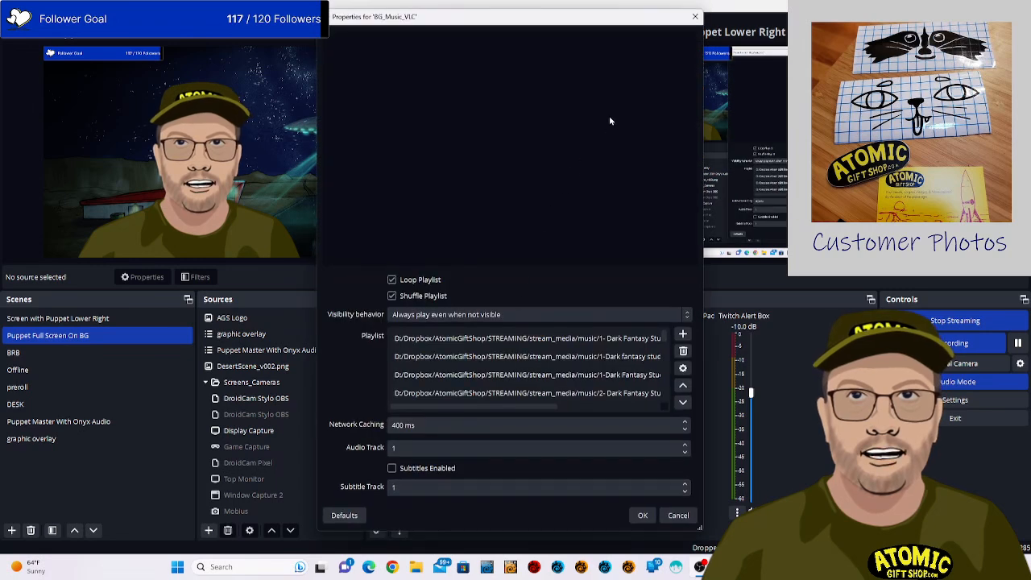
click(573, 365)
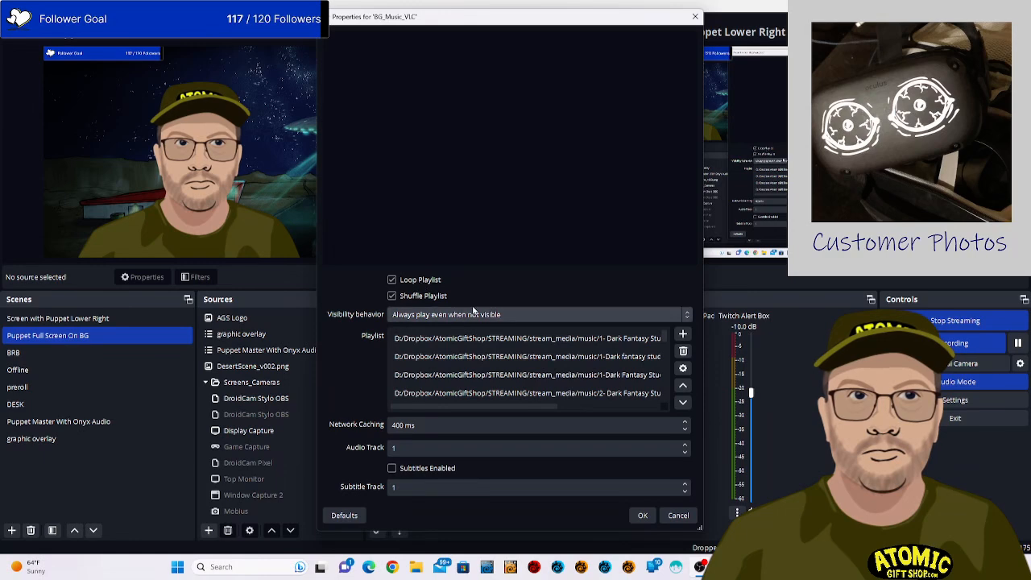
click(521, 314)
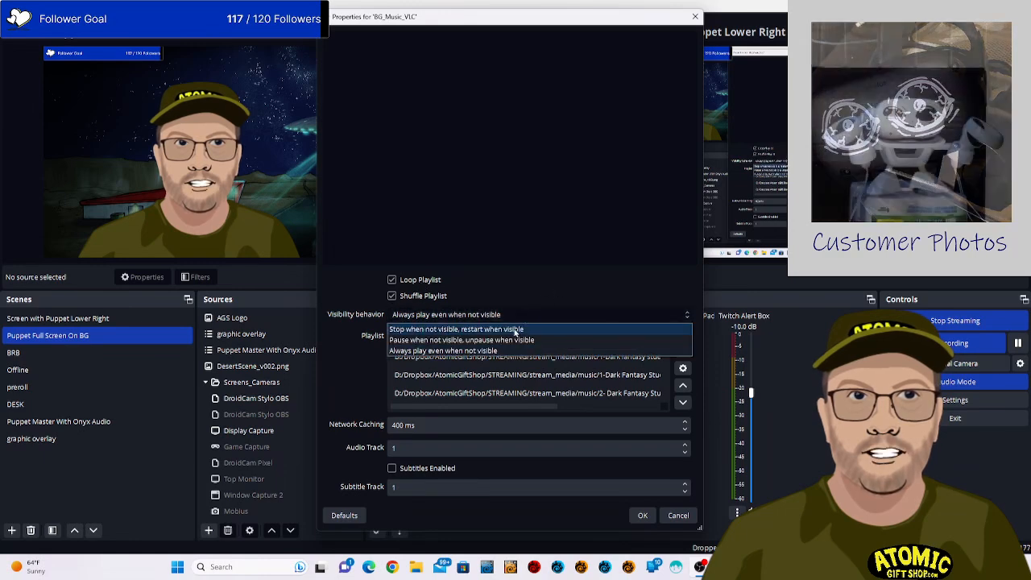
click(560, 292)
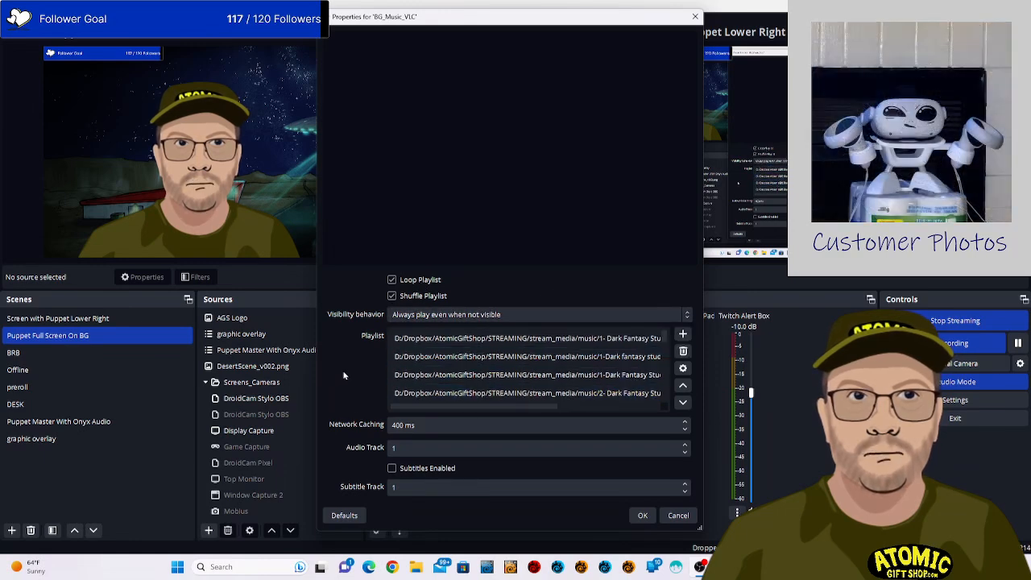
click(642, 517)
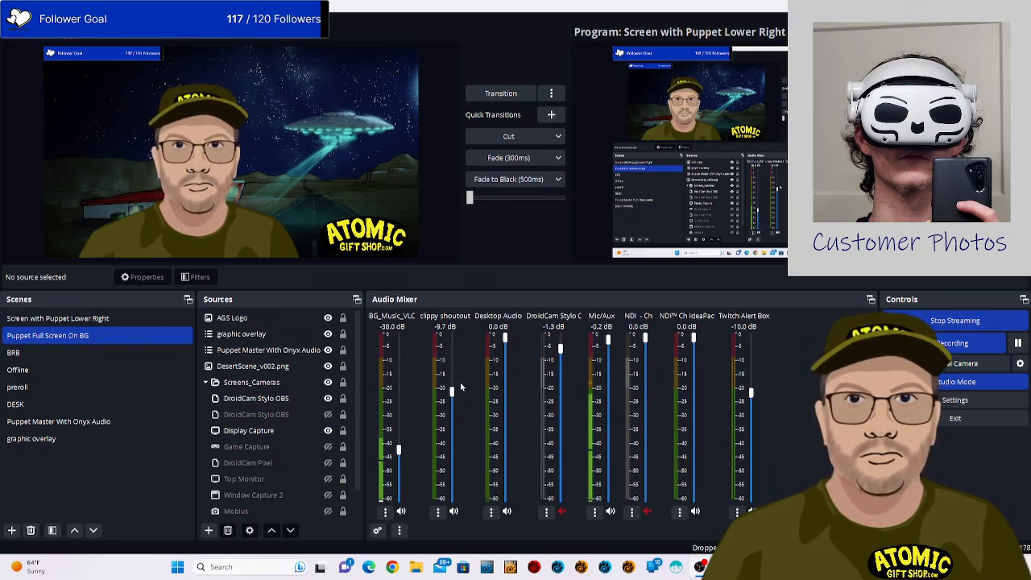
click(339, 372)
click(297, 385)
click(273, 462)
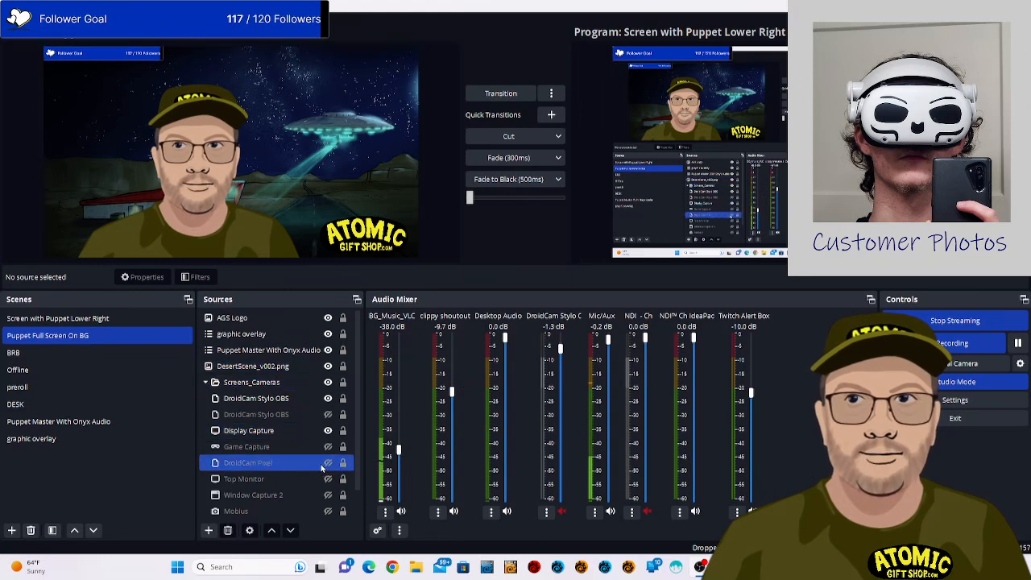
click(274, 479)
click(272, 512)
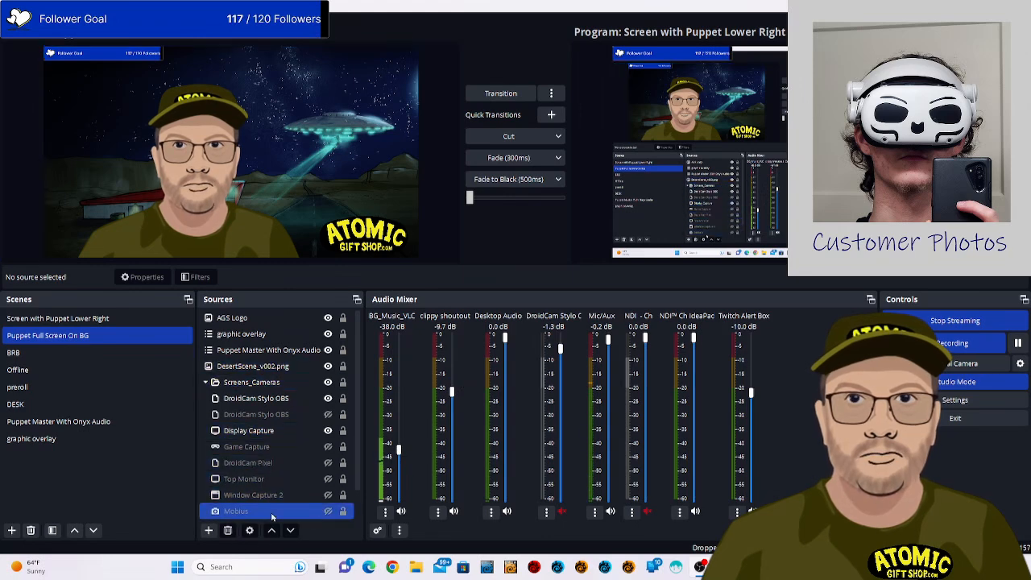
Open the advanced audio properties and set the audio monitoring of BG_Music_VLC to Monitor Off.
click(377, 530)
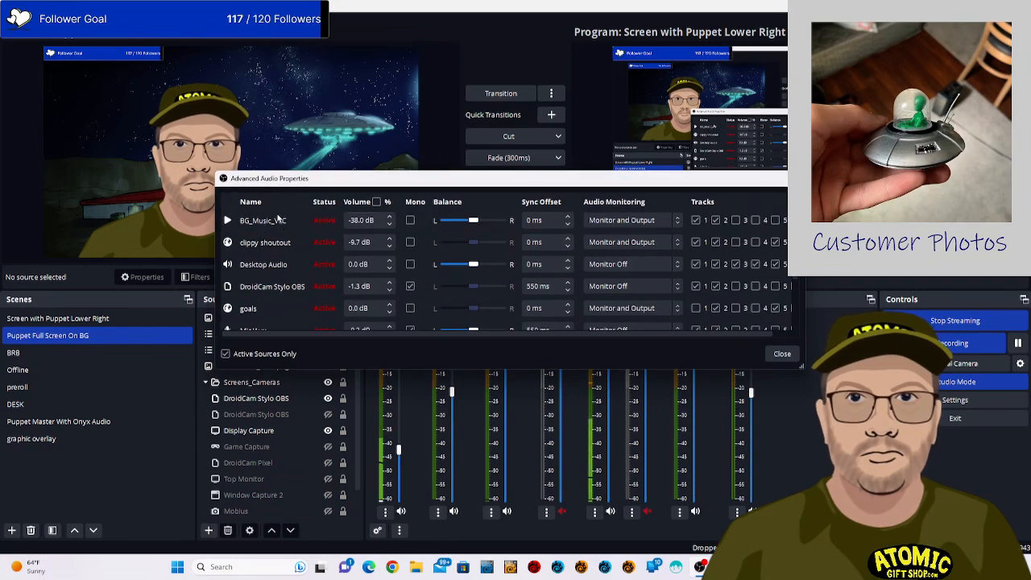
click(624, 220)
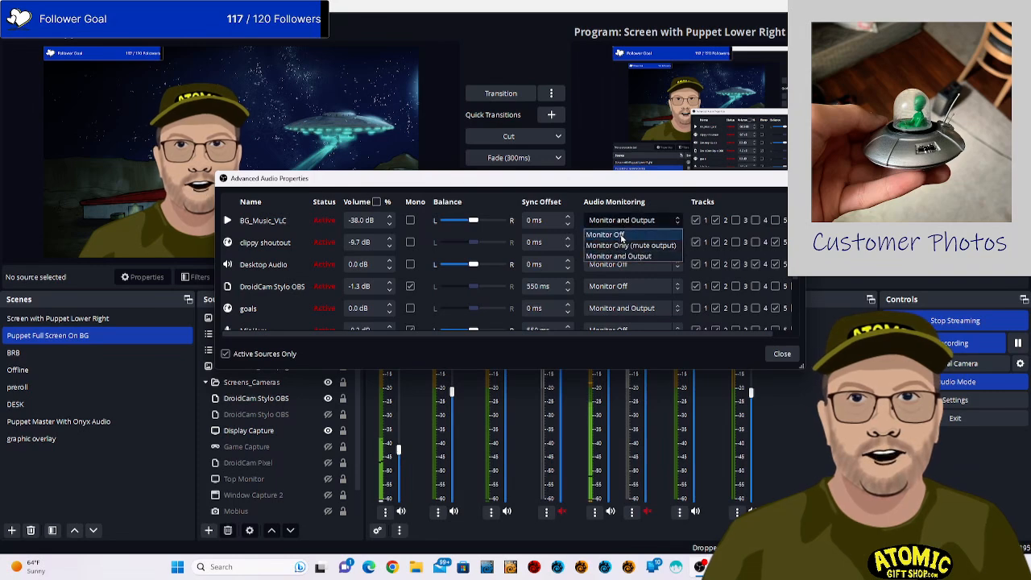
click(621, 236)
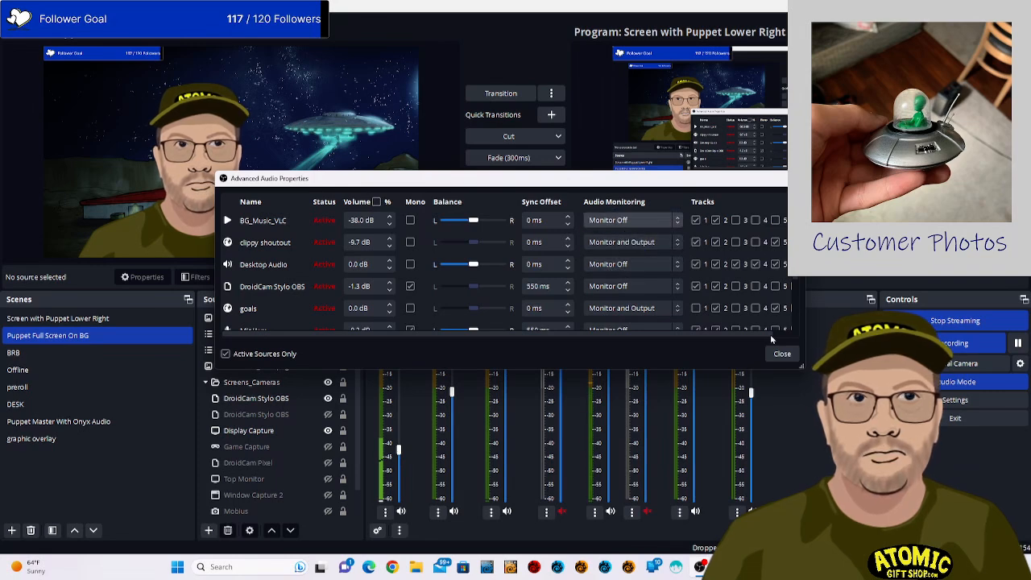
Set the audio monitoring of clippy shoutout to Monitor Off and back to Monitor and Output.
click(616, 241)
click(615, 256)
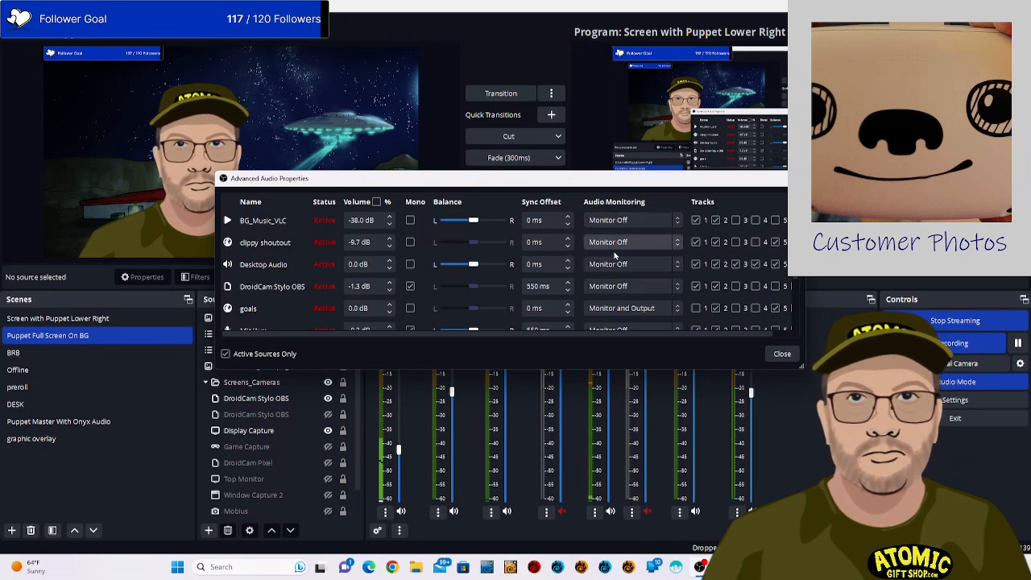
click(614, 242)
click(618, 278)
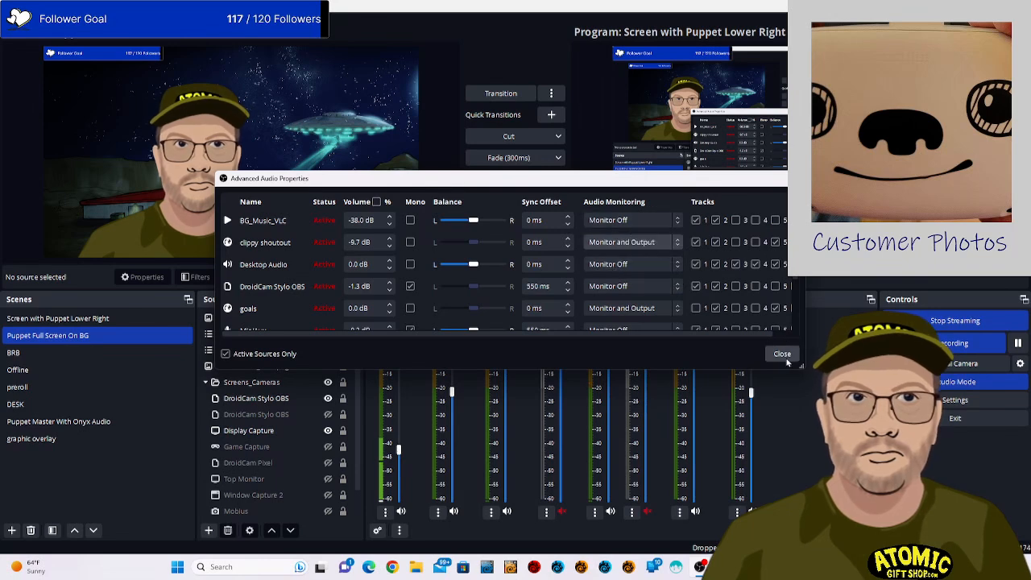
View the audio monitoring options for Desktop Audio and close the advanced audio properties.
click(647, 264)
click(641, 283)
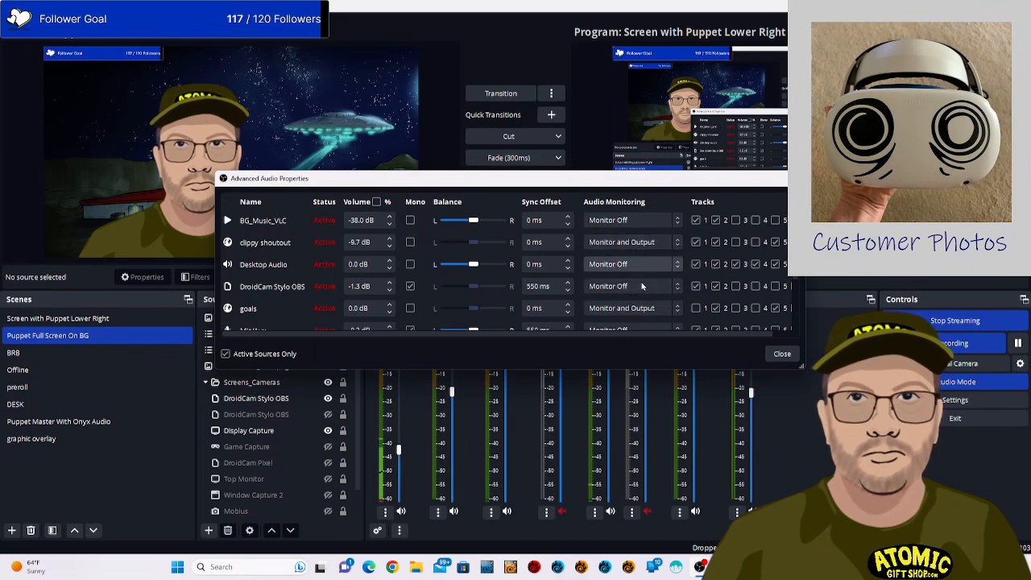
click(619, 264)
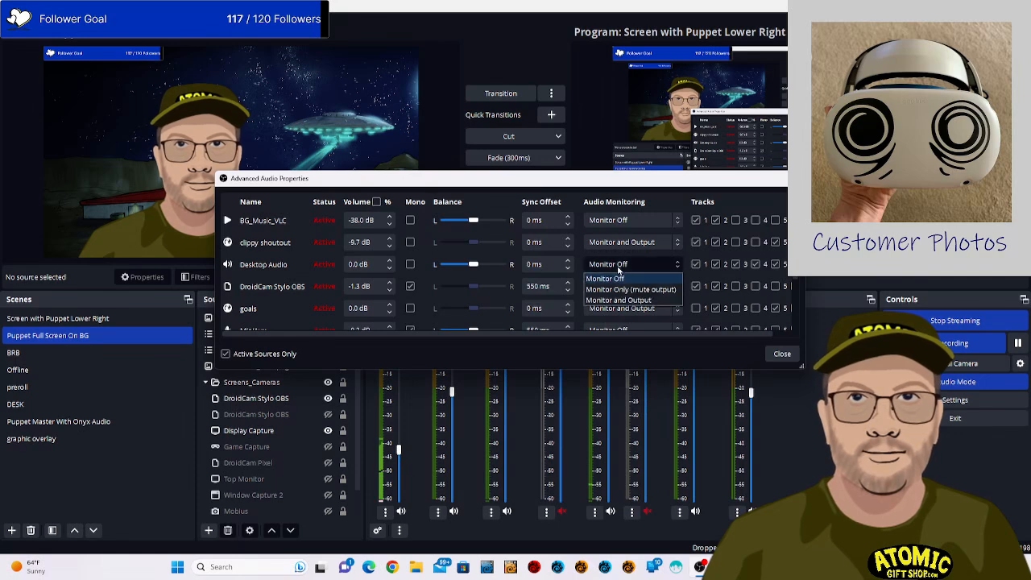
click(622, 279)
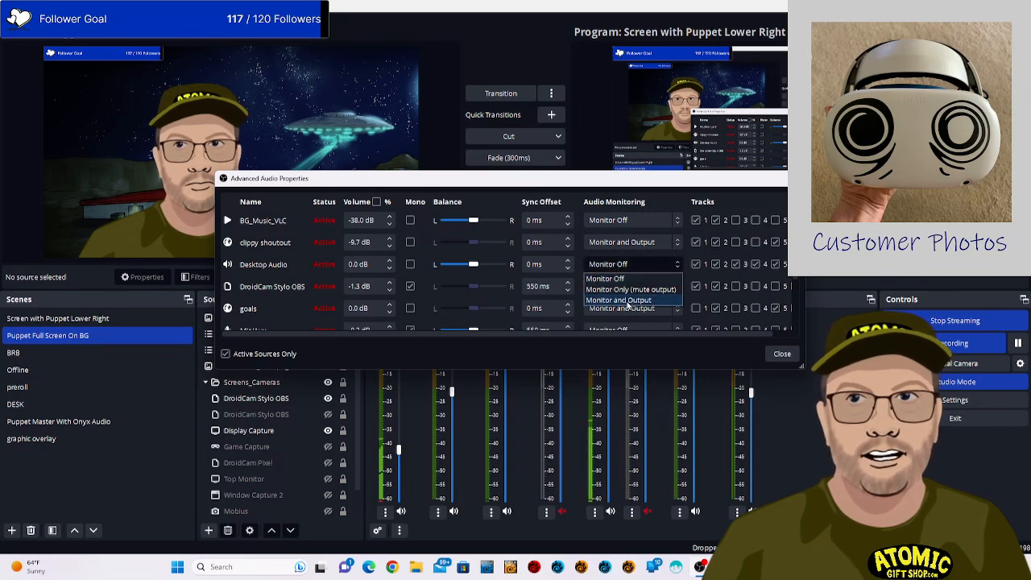
click(781, 353)
Reopen the advanced audio properties and set the audio monitoring of BG_Music_VLC to Monitor and Output.
click(398, 529)
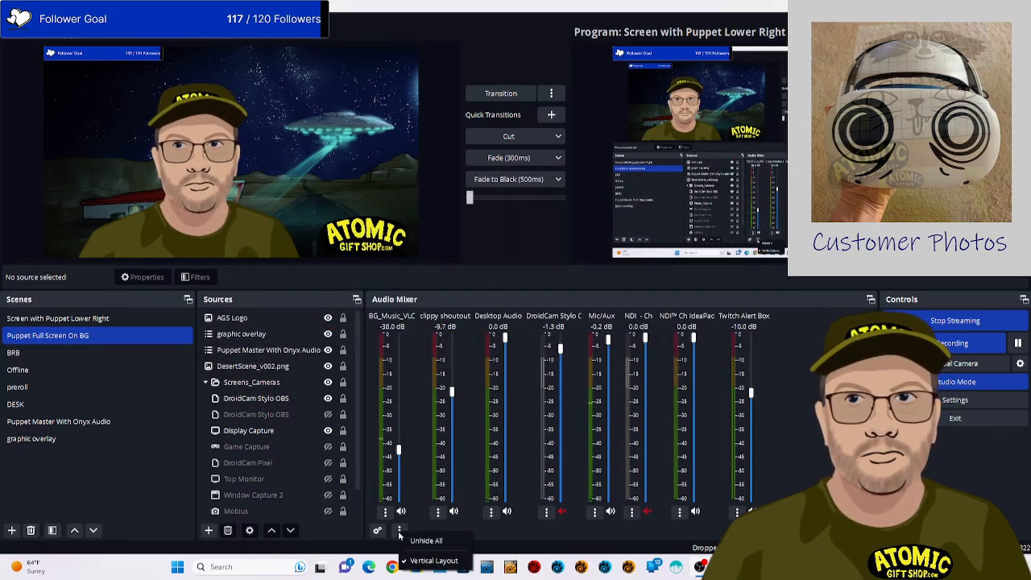
click(376, 530)
click(377, 529)
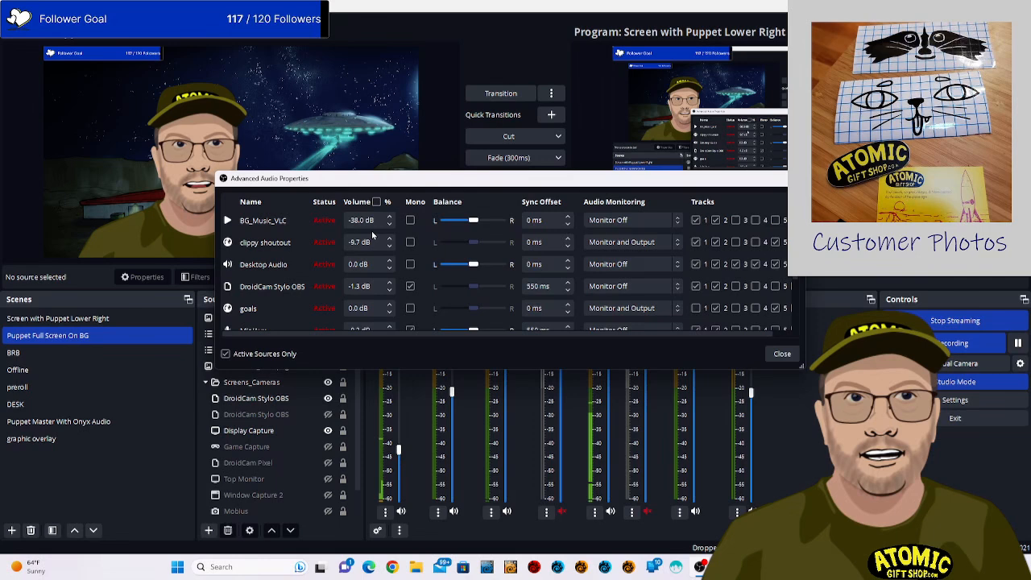
click(620, 221)
click(612, 256)
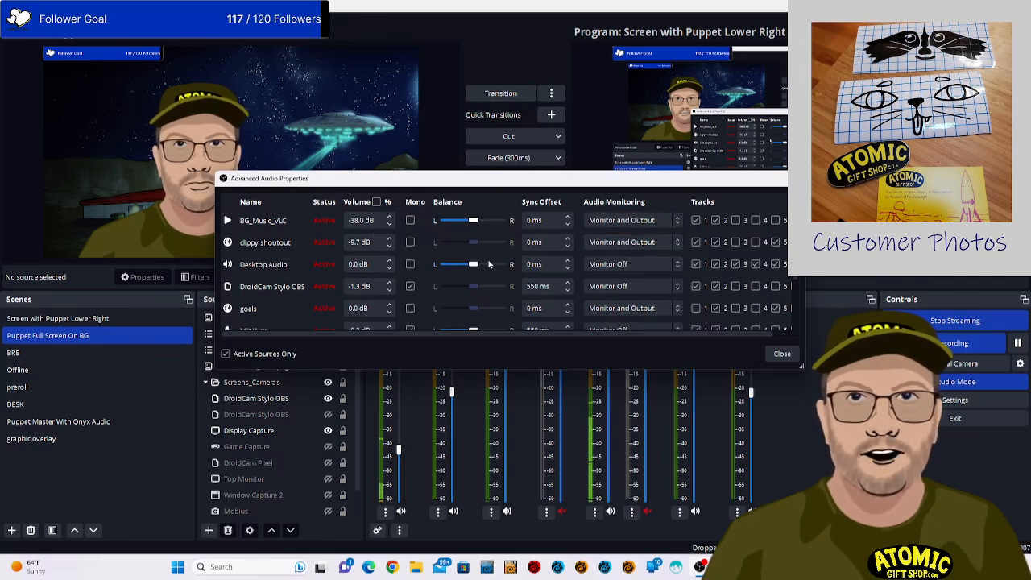
Set the audio monitoring of Desktop Audio to Monitor and Output and close the advanced audio properties.
click(647, 264)
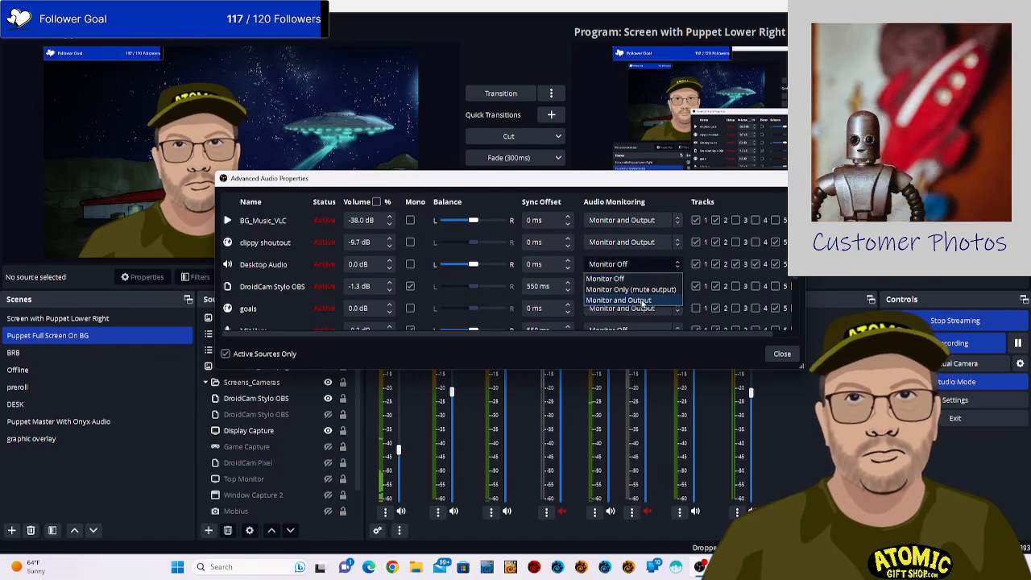
click(644, 300)
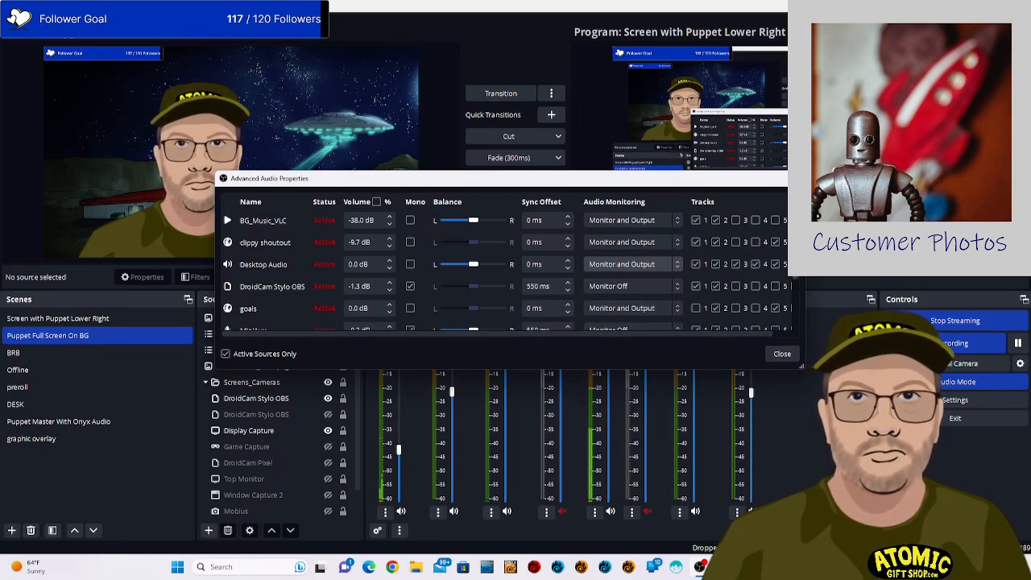
scroll(795, 320, down, 3)
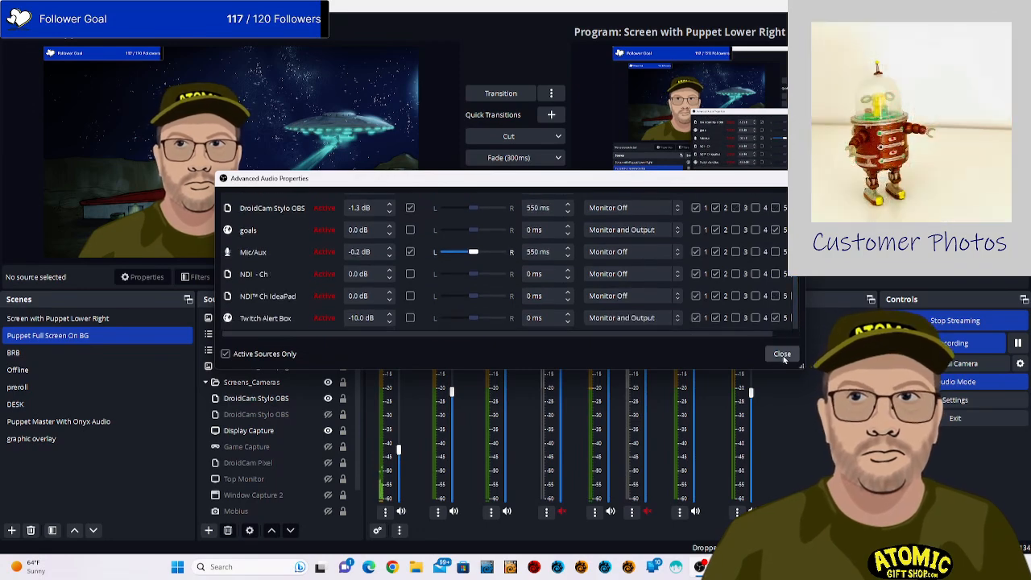
click(782, 355)
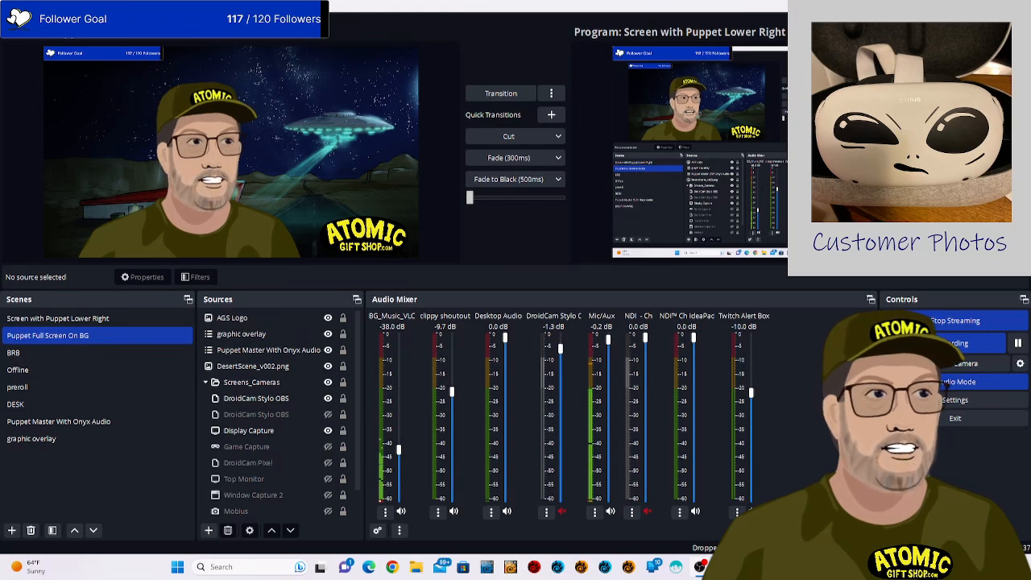
Check the list of available Windows sound output devices in the quick settings and close it.
key(super+a)
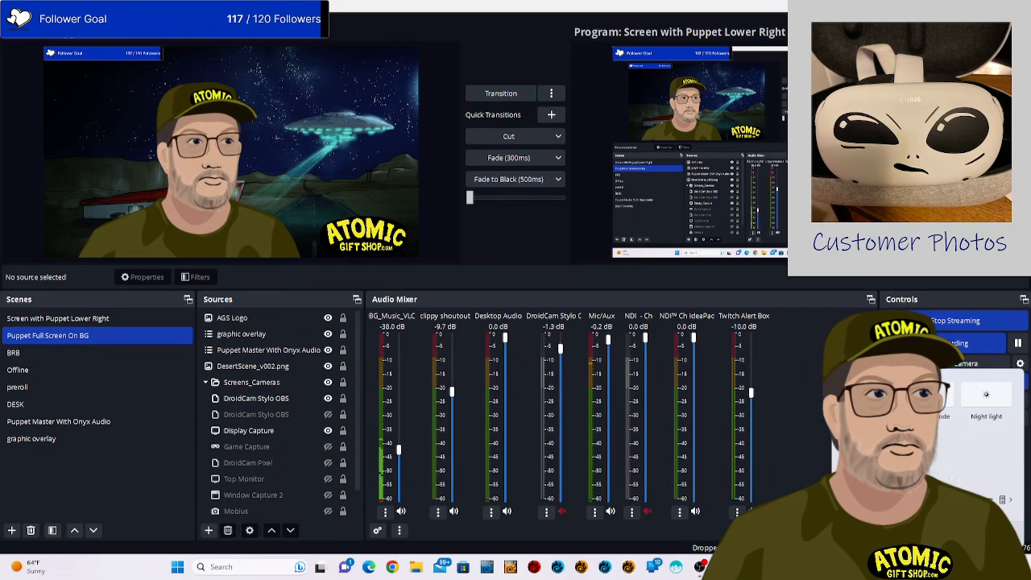
click(1002, 501)
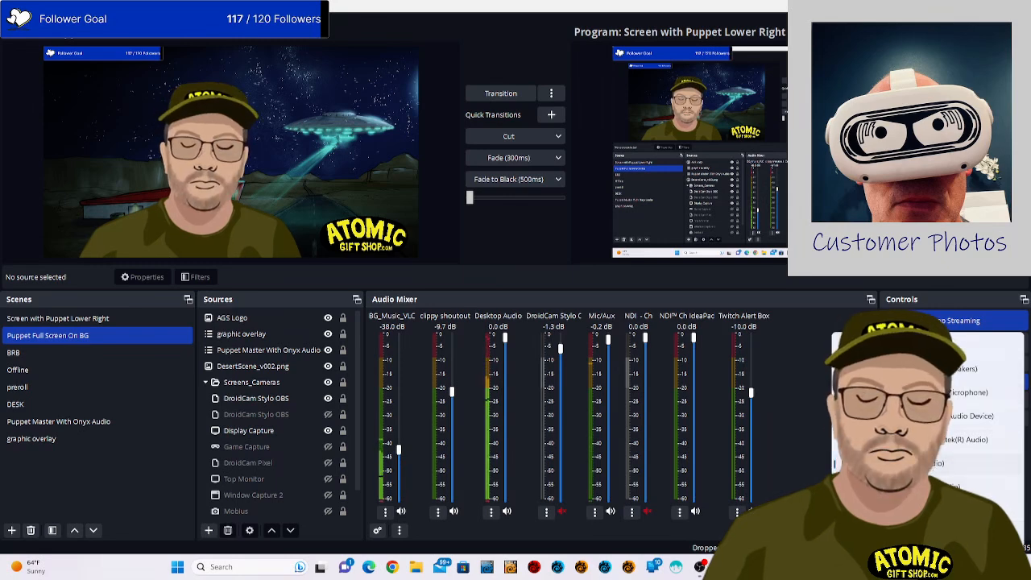
click(833, 289)
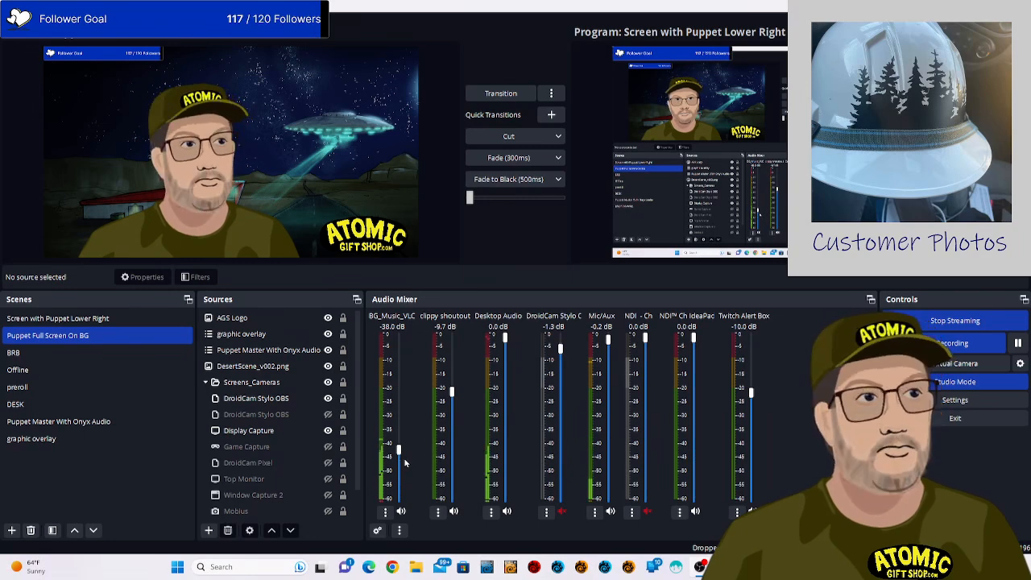
Test BG_Music_VLC at -5.9 dB and -29.0 dB, settle its volume at -35.2 dB, and move the OBS window off the captured display.
drag(398, 452, 399, 375)
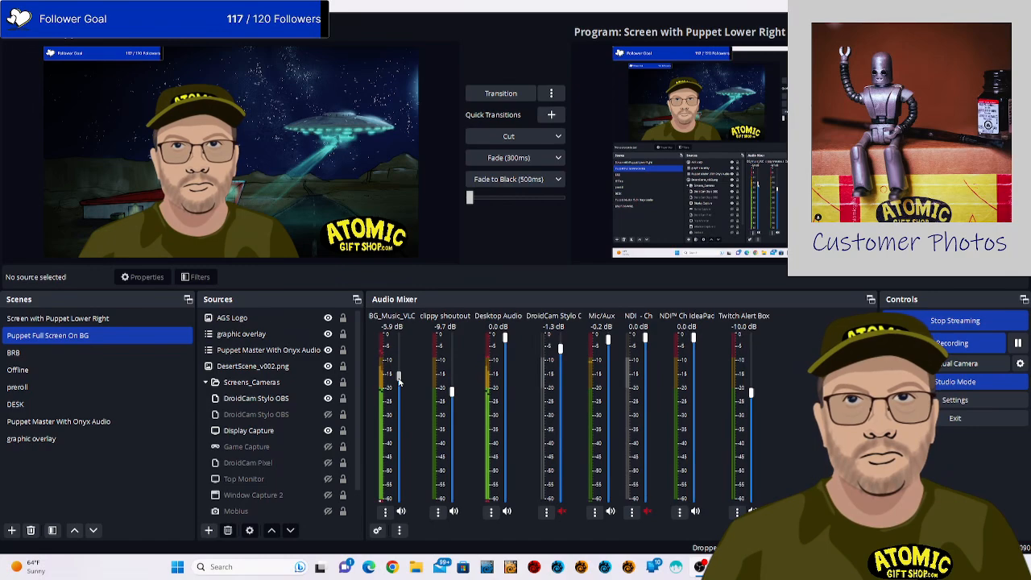
drag(398, 377, 403, 439)
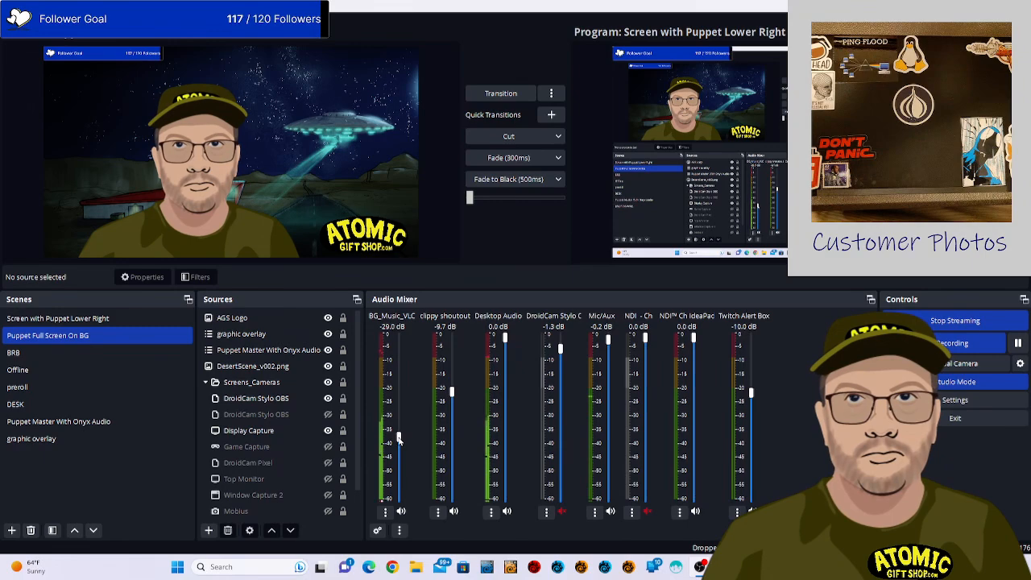
drag(398, 437, 400, 441)
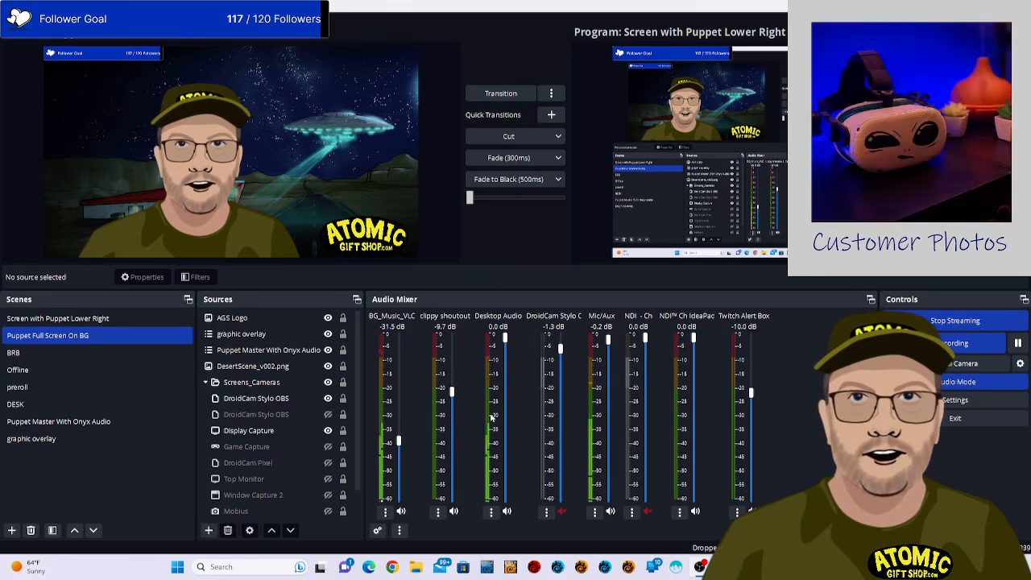
click(507, 512)
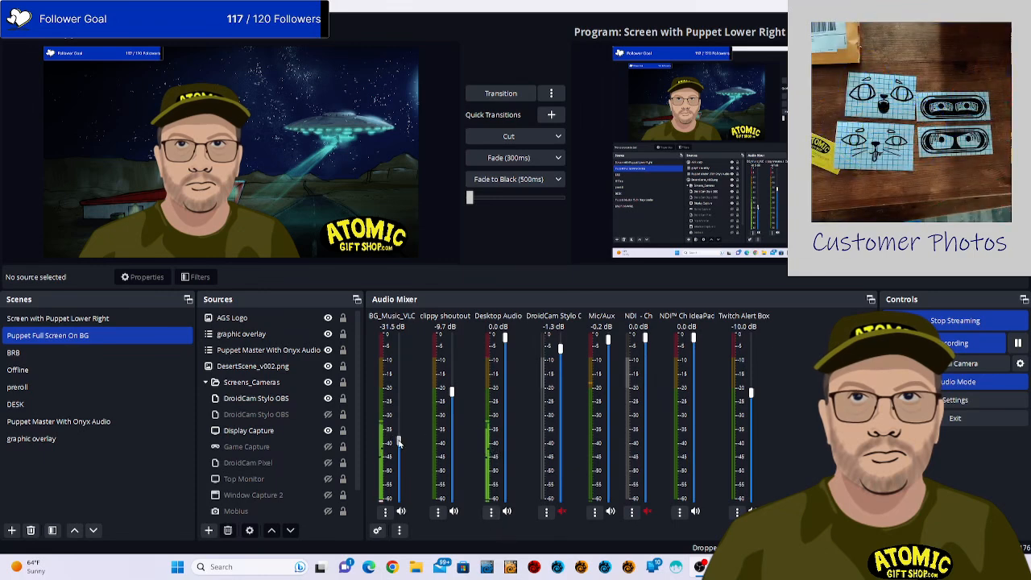
mouse_move(398, 441)
mouse_down()
mouse_move(400, 526)
mouse_move(407, 441)
mouse_up()
drag(406, 427, 399, 448)
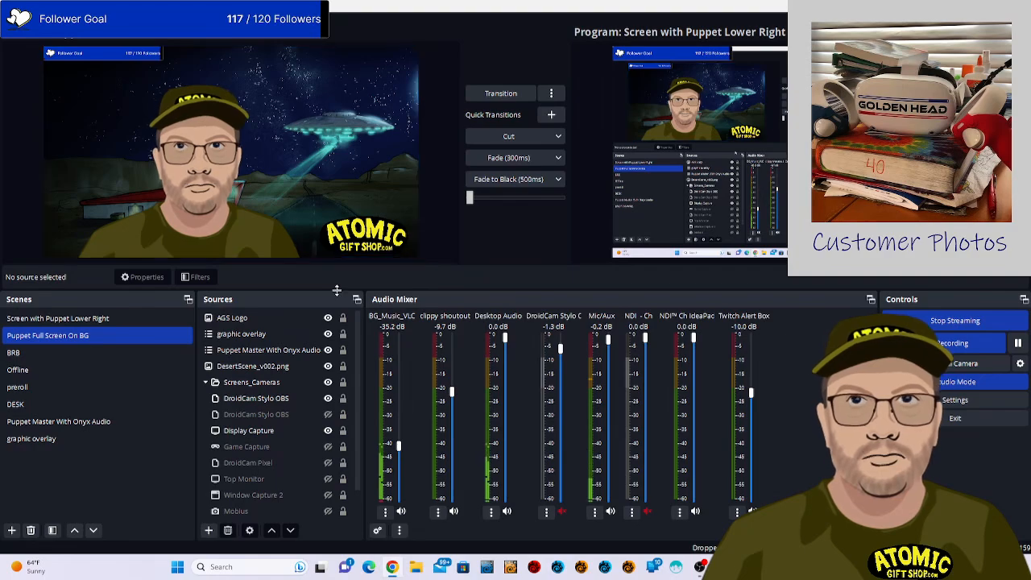
drag(444, 10, 483, 0)
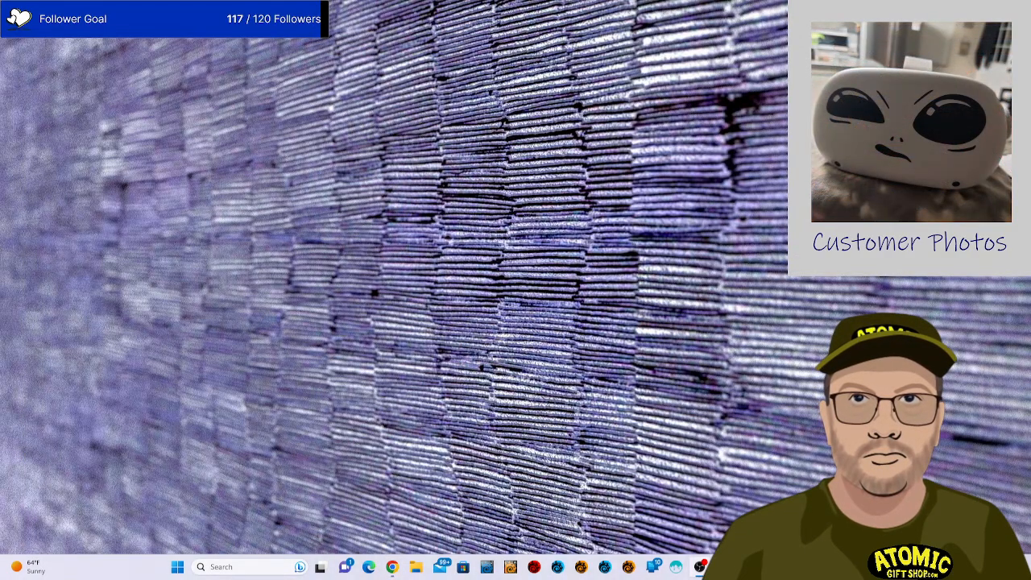
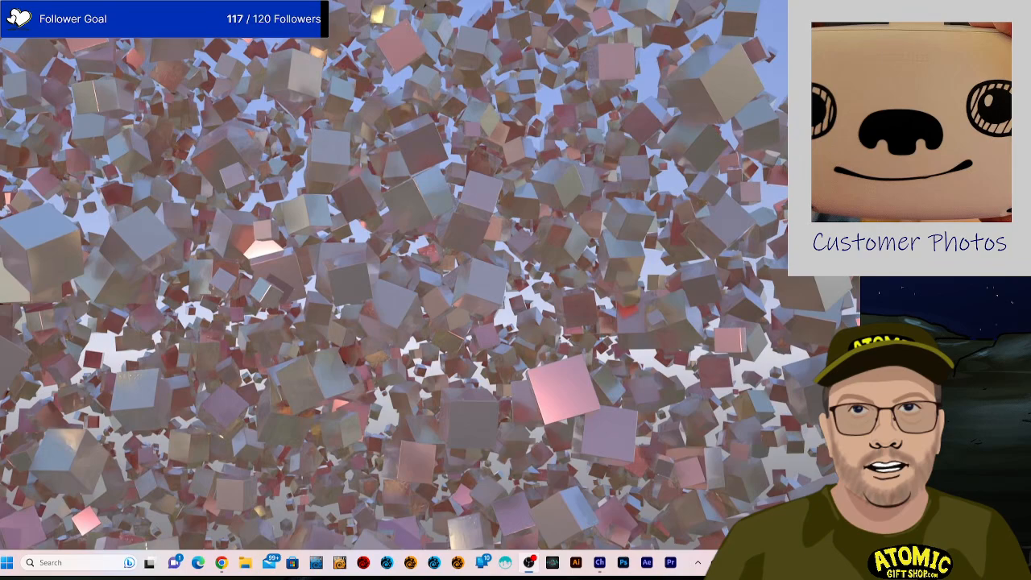
Bring the OBS window back onto the captured display and open the transform settings of the Display Capture source.
drag(362, 0, 451, 7)
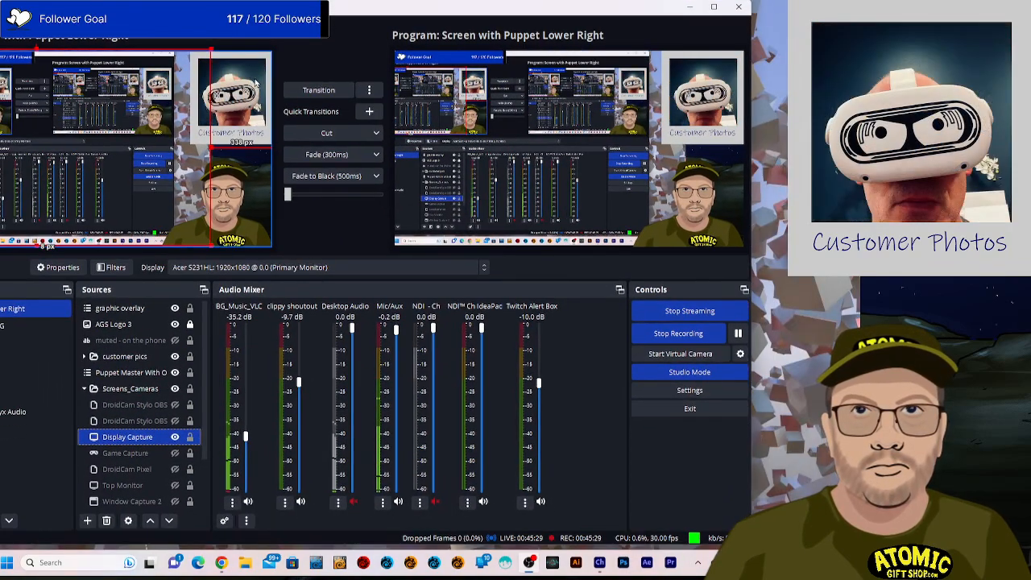
mouse_move(305, 18)
mouse_down()
mouse_move(297, 80)
mouse_move(384, 136)
mouse_move(421, 11)
mouse_move(373, 66)
mouse_move(351, 0)
mouse_move(314, 21)
mouse_up()
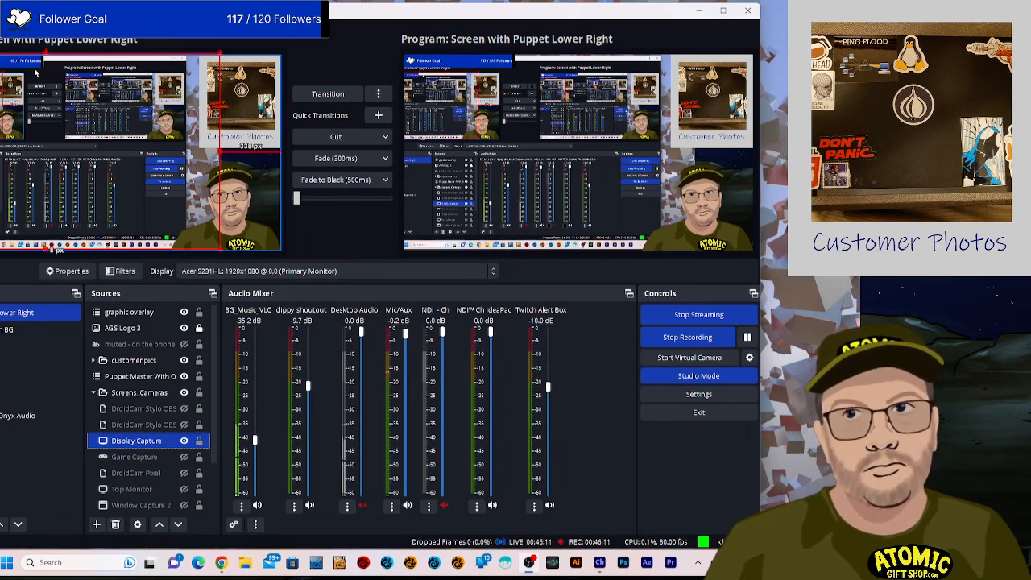
right_click(209, 173)
mouse_move(274, 282)
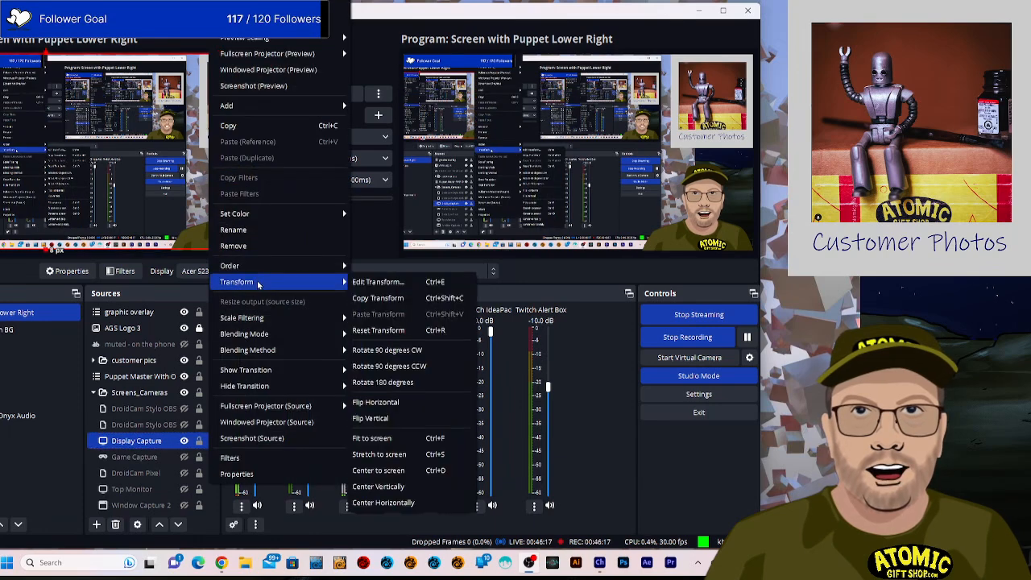
click(396, 284)
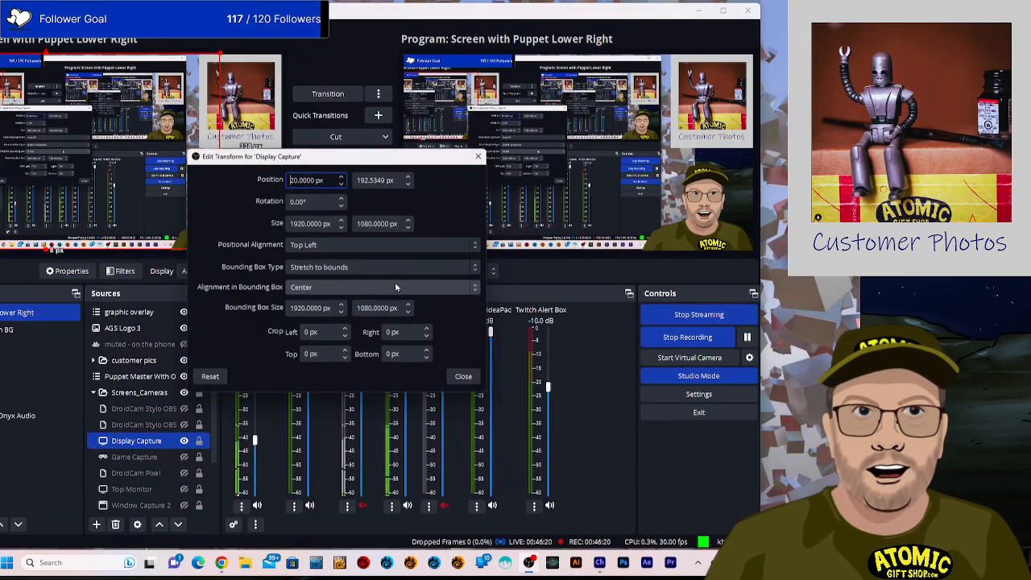
Increase the Display Capture's horizontal position in small increments to 141 px.
click(342, 176)
click(344, 178)
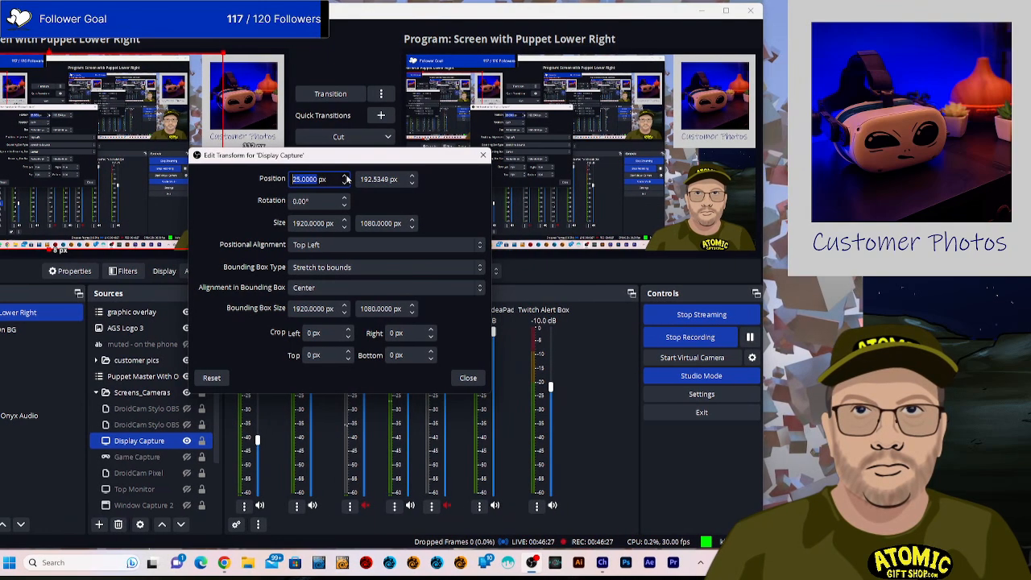
click(349, 177)
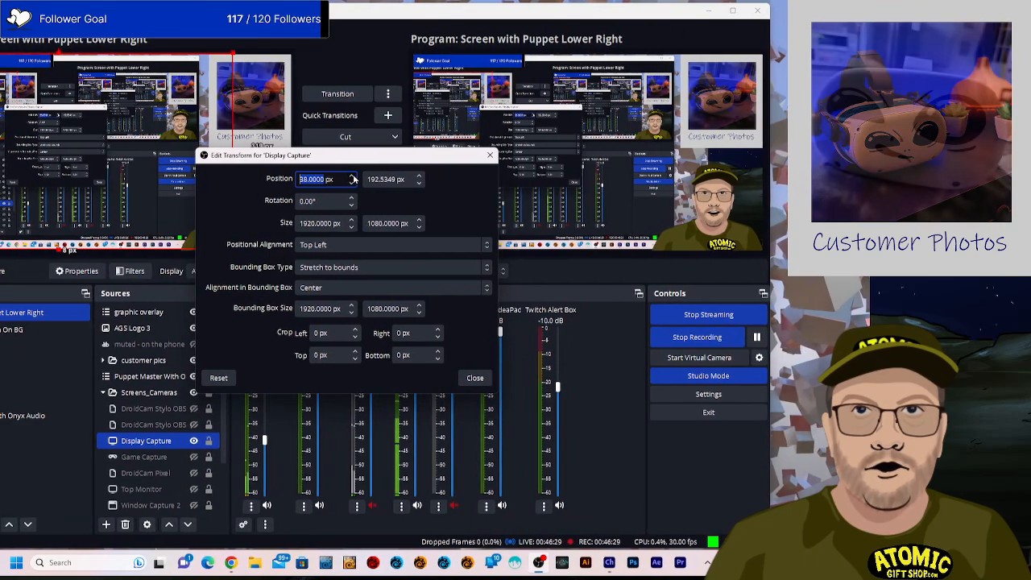
click(355, 176)
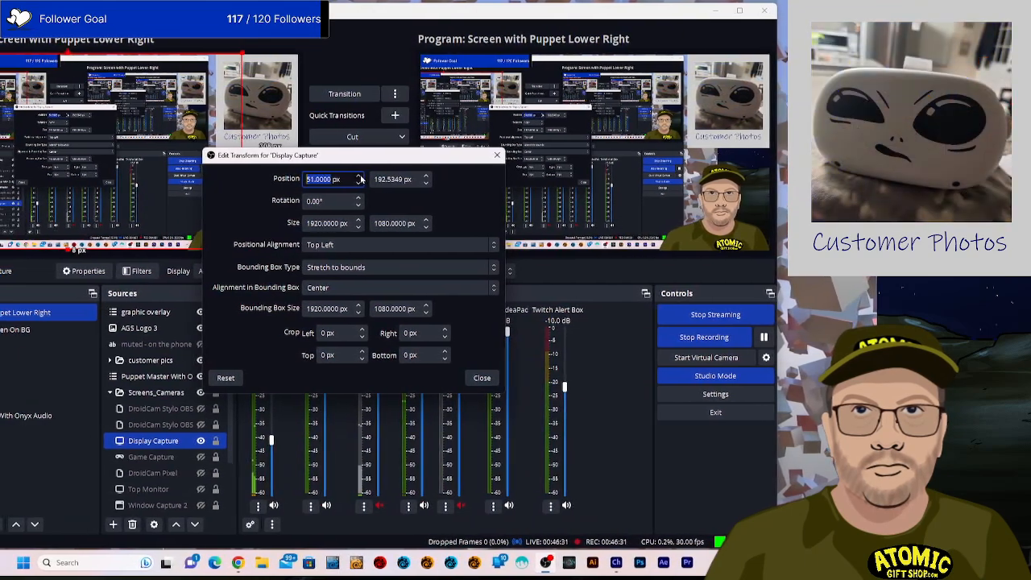
click(363, 176)
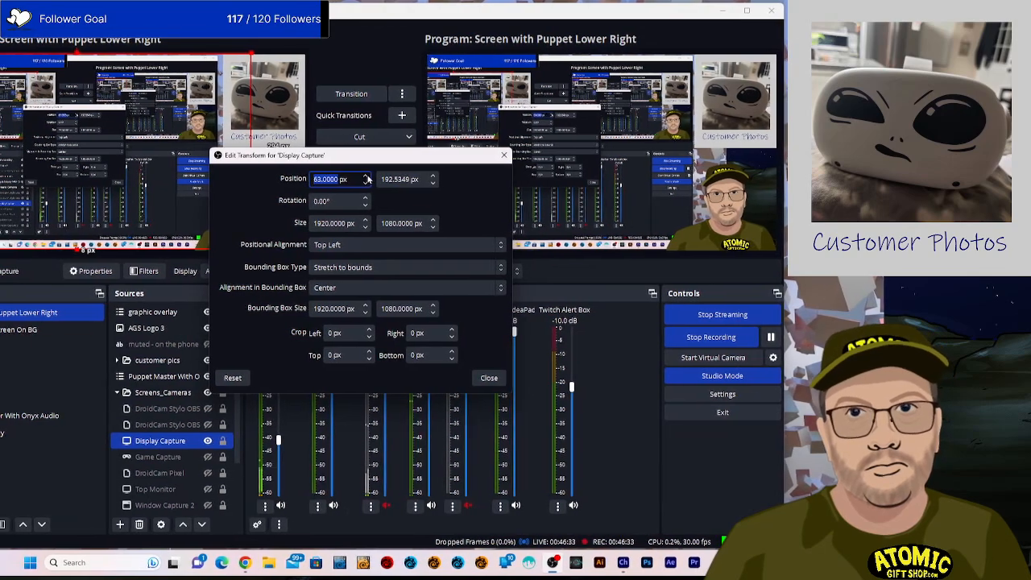
click(369, 178)
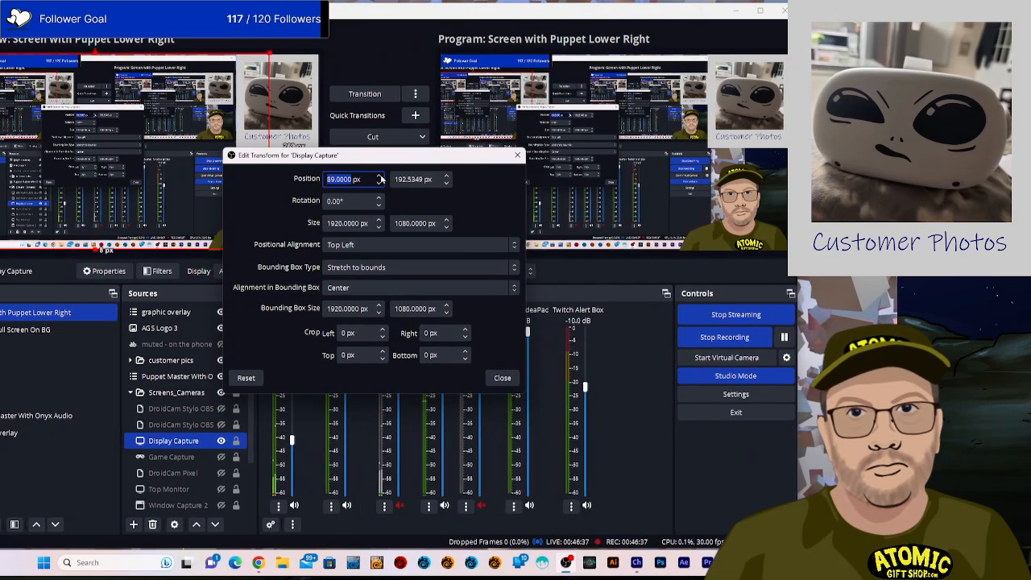
click(380, 177)
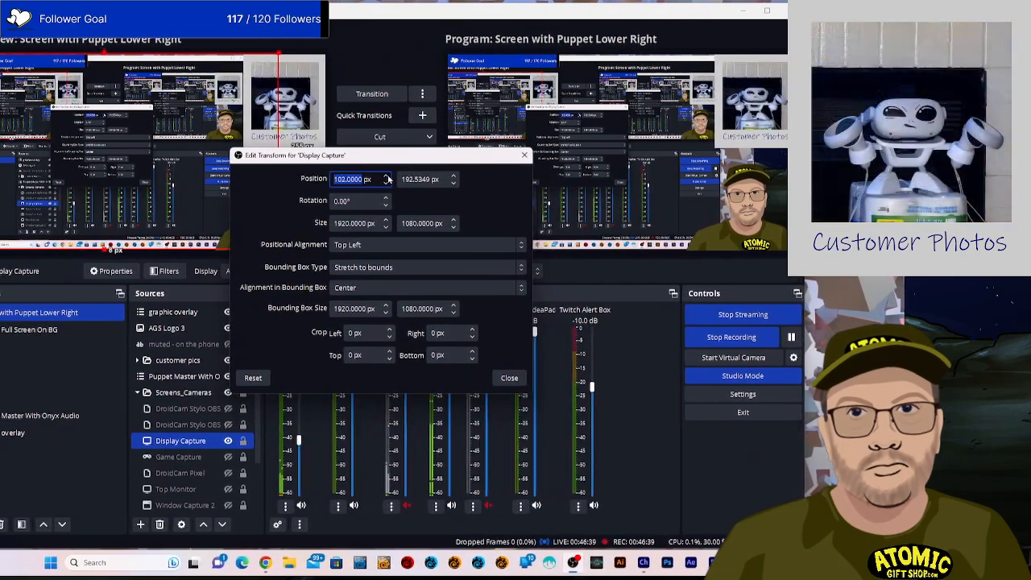
click(388, 179)
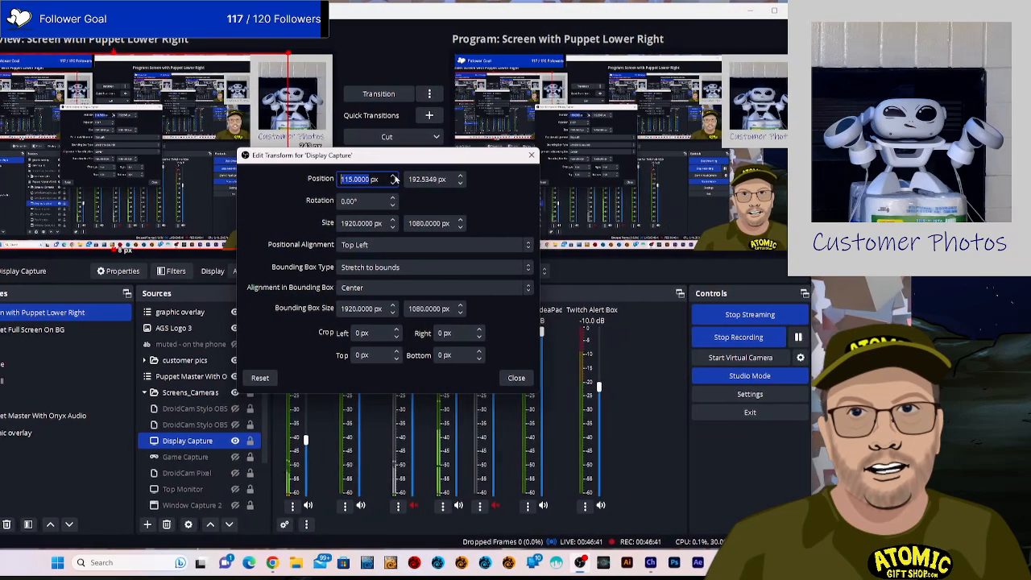
click(395, 178)
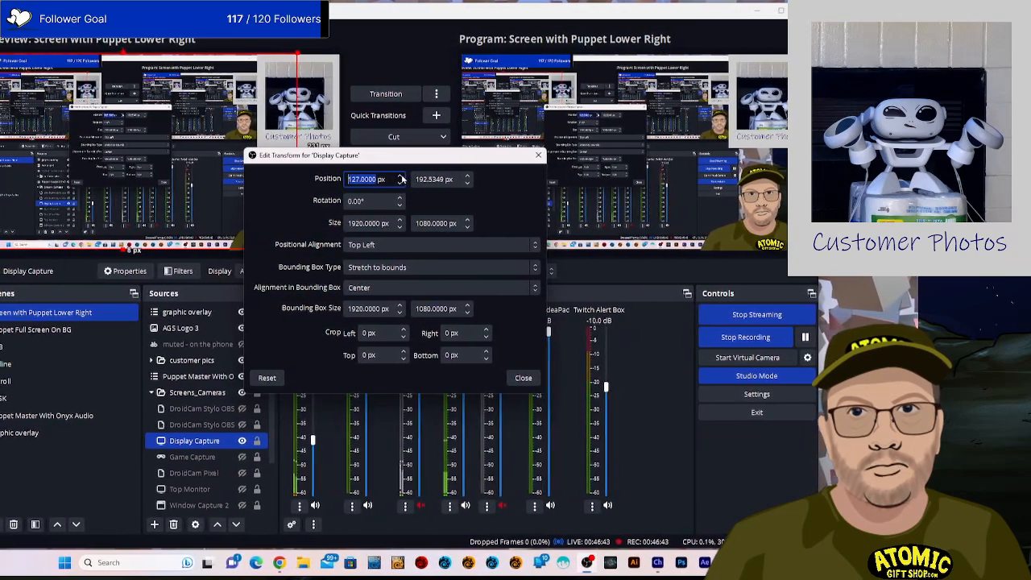
click(401, 176)
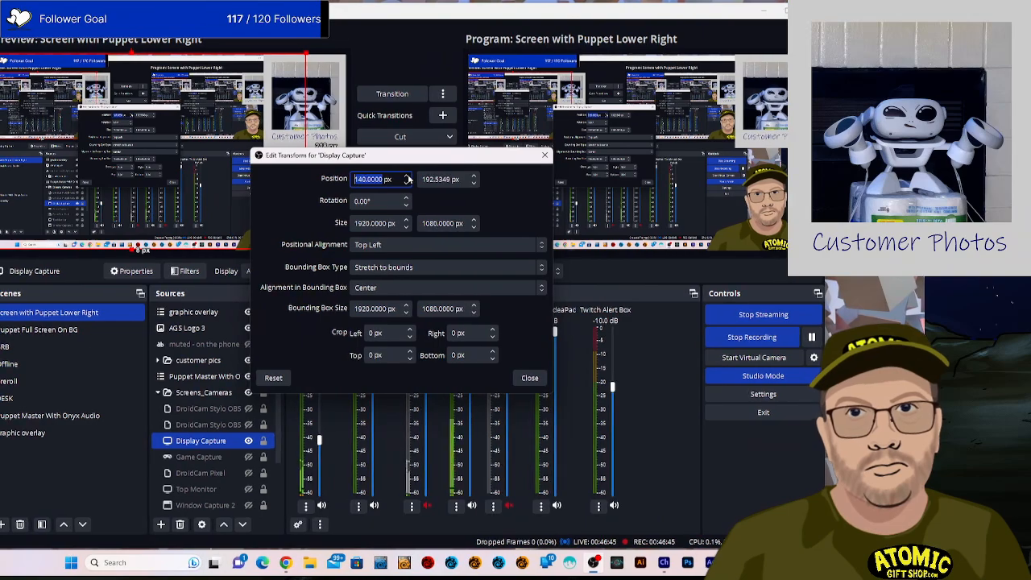
click(406, 176)
Move the transform dialog clear of the preview, try horizontal positions of 200, 320, 340 and 400 px, and set 360 px.
drag(407, 155, 436, 262)
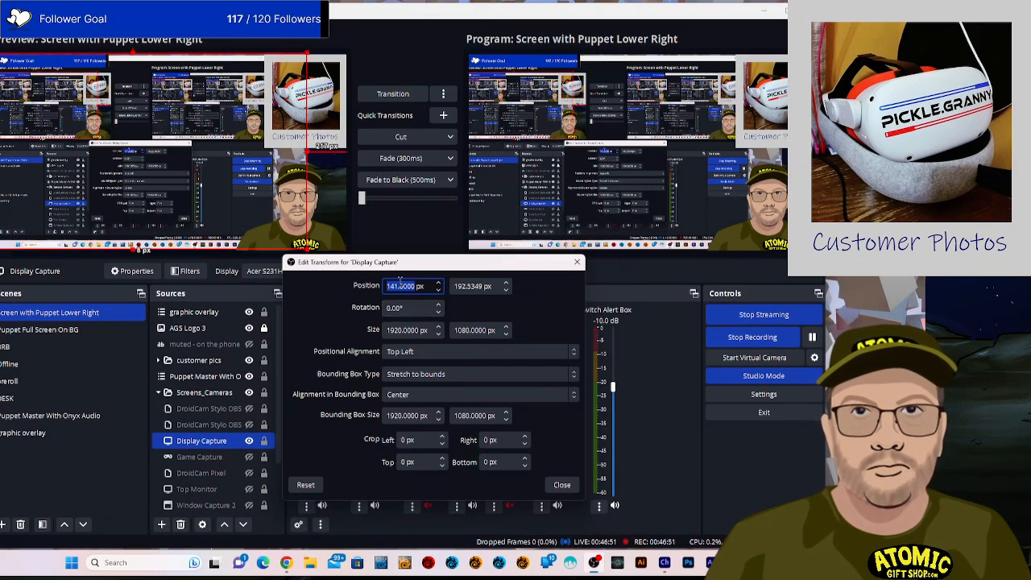
text(200)
key(Return)
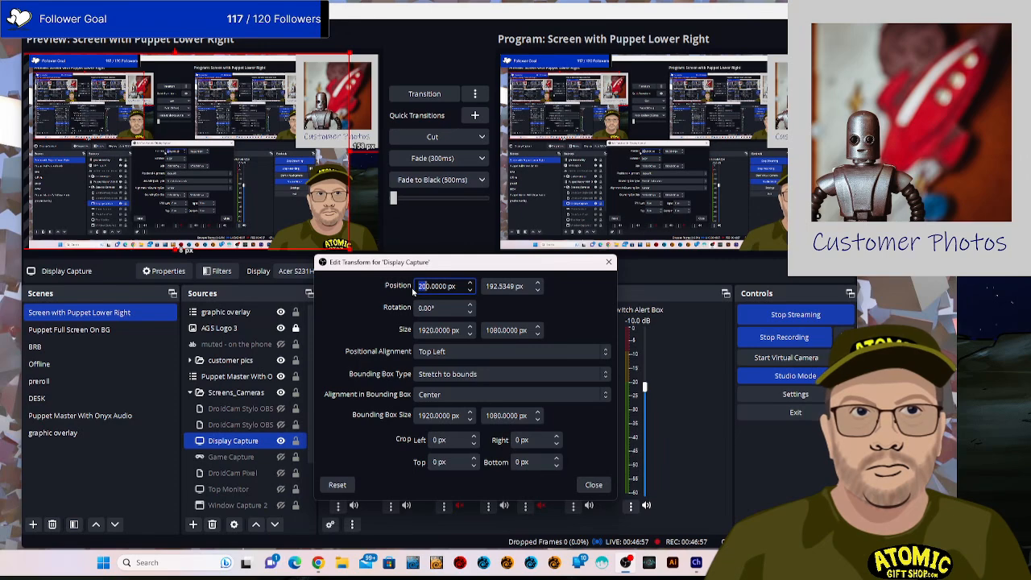
text(320)
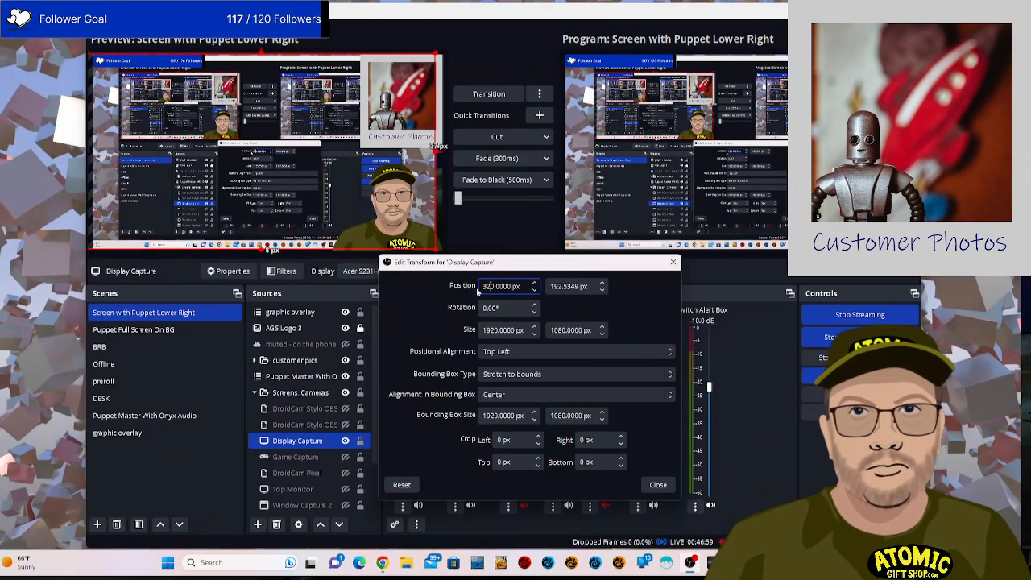
key(BackSpace)
text(4)
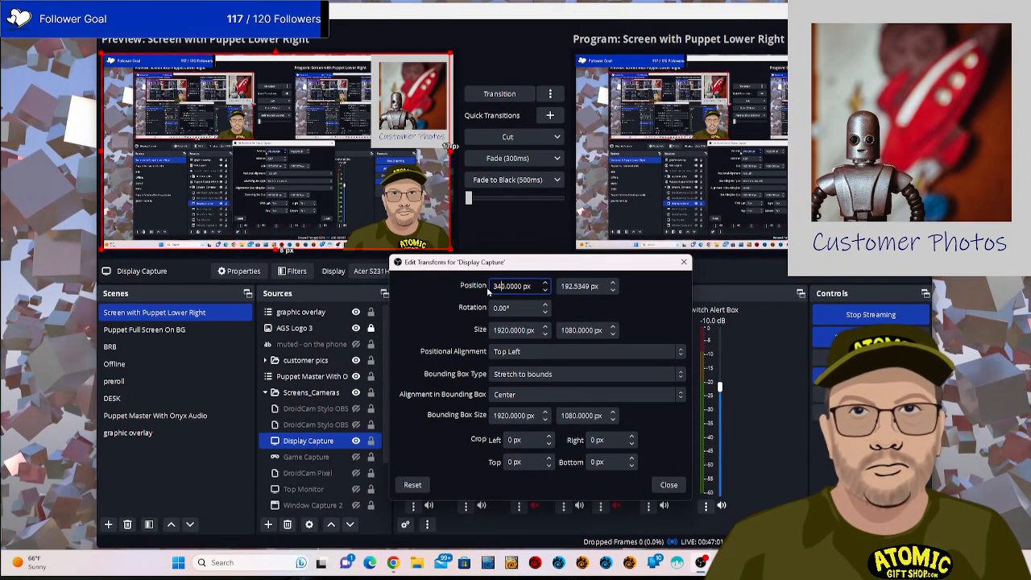
key(Left)
key(shift+Left)
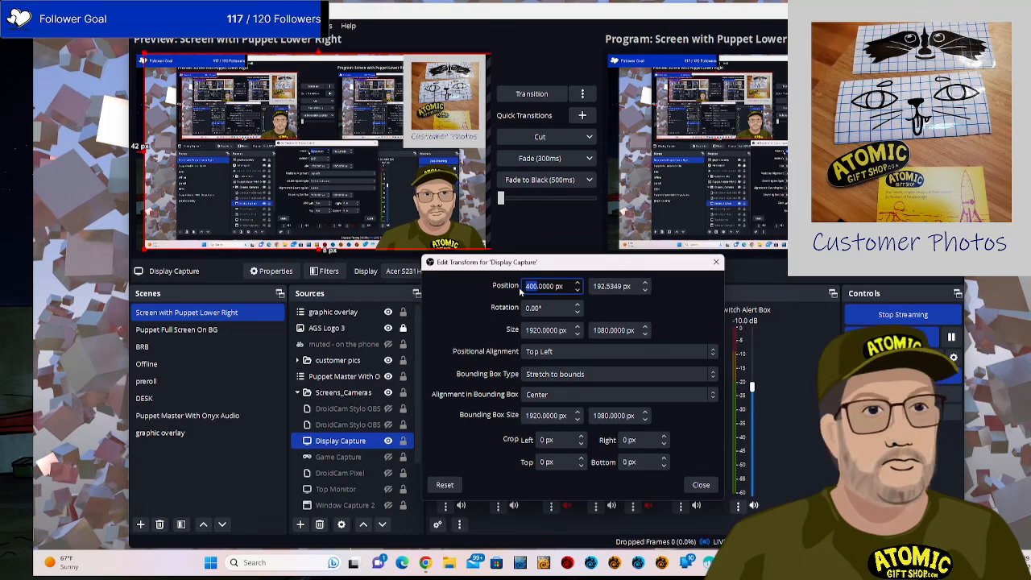
text(360)
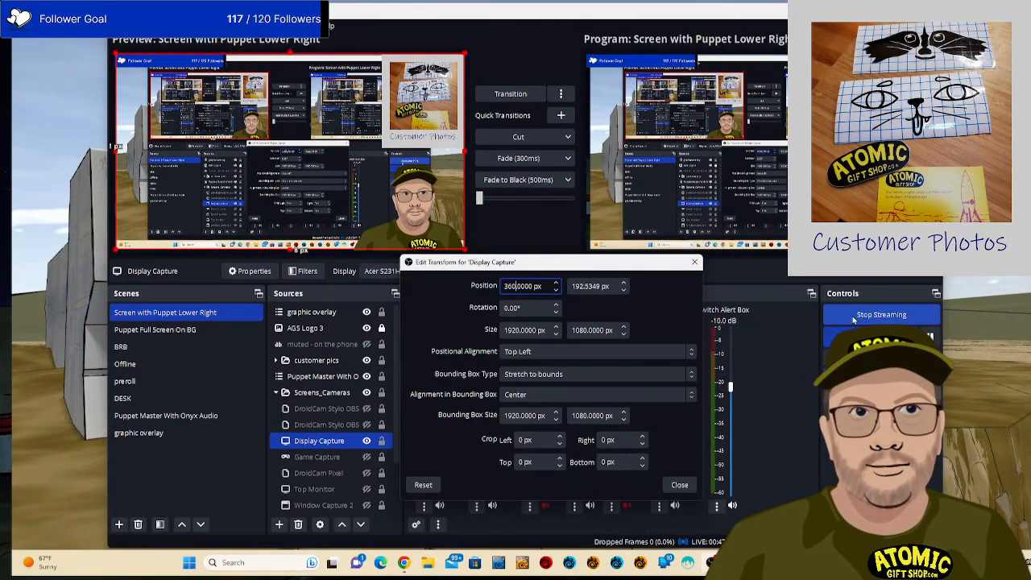
Move the OBS window off the captured display and close the Display Capture transform dialog.
drag(490, 18, 289, 0)
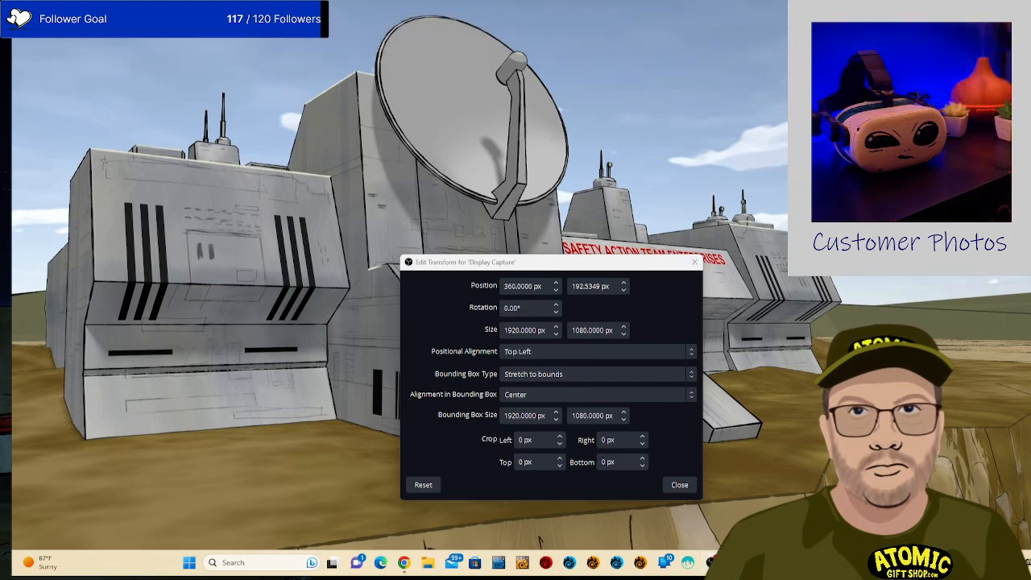
click(549, 265)
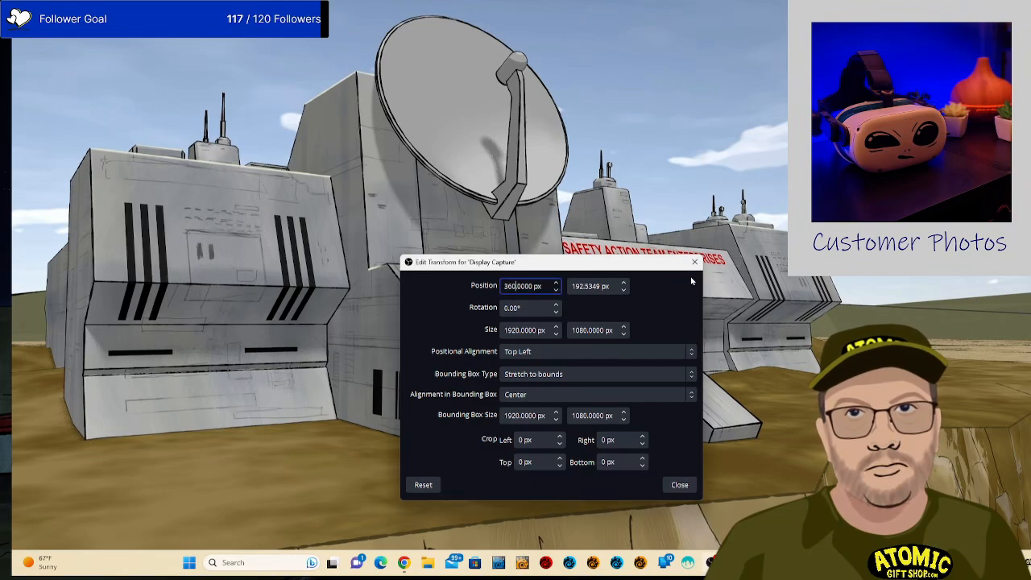
click(679, 485)
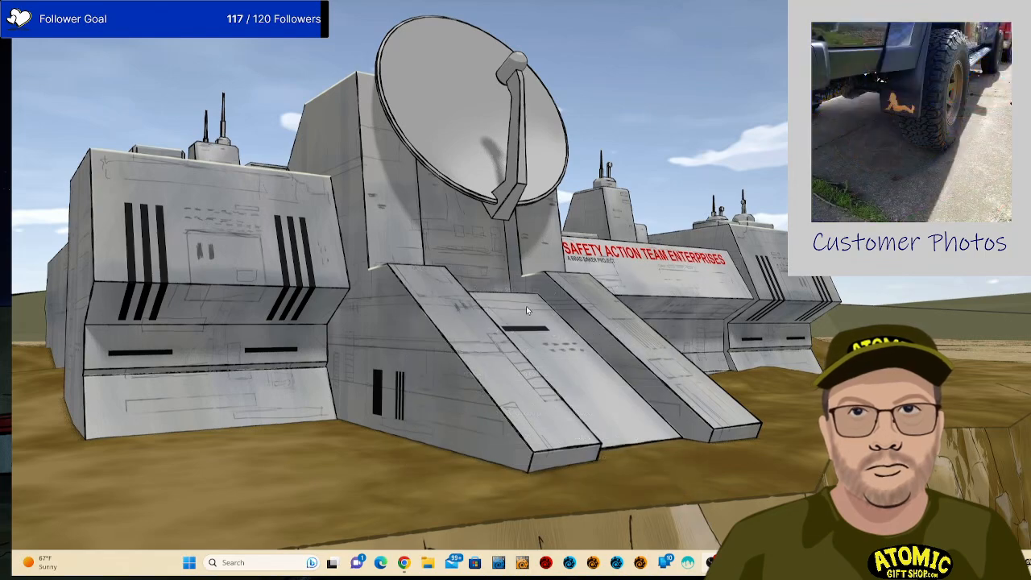
Search Windows for 3d and launch 3DCoat.
key(super)
text(3d)
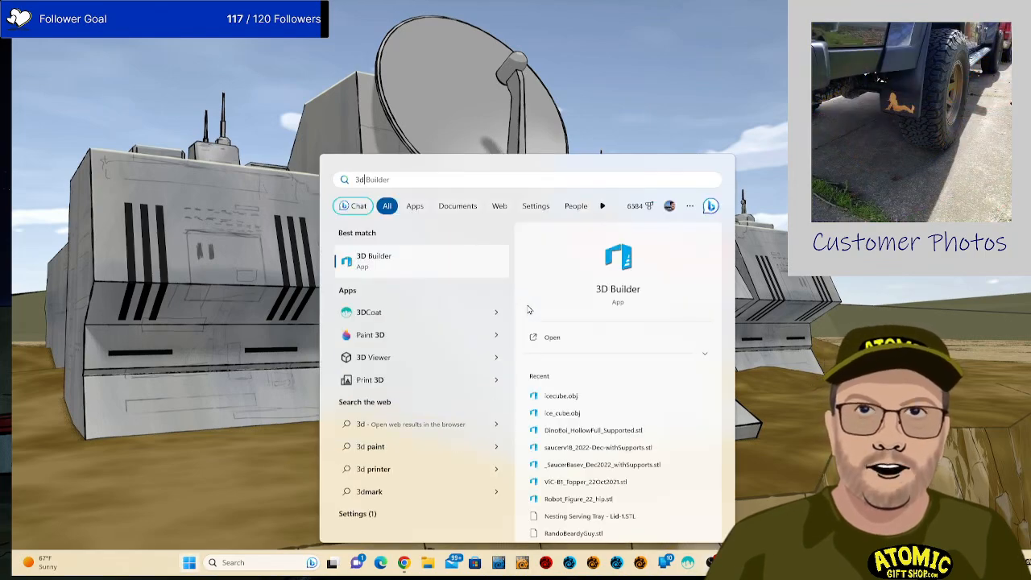
click(426, 314)
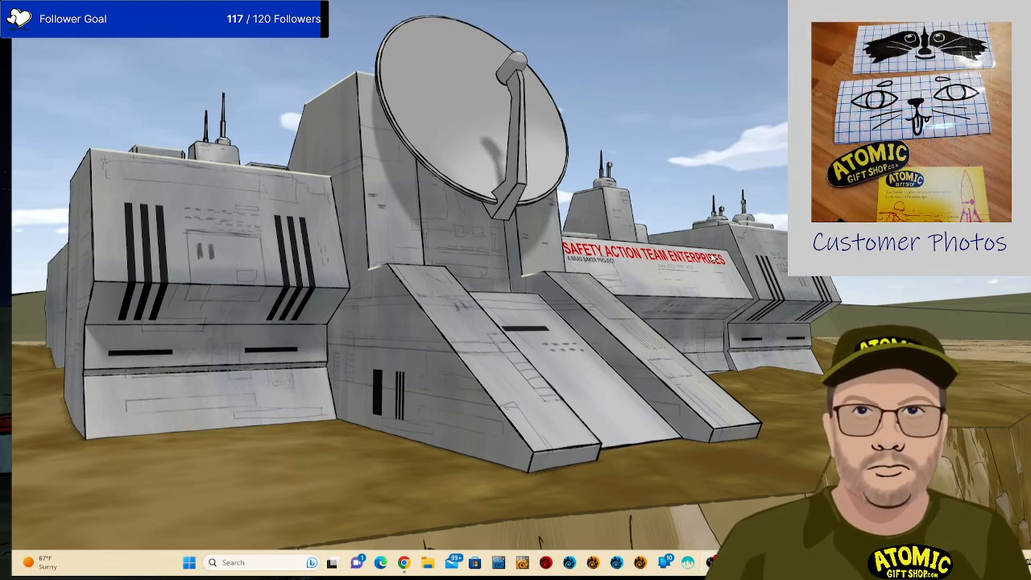
key(ctrl)
key(ctrl)
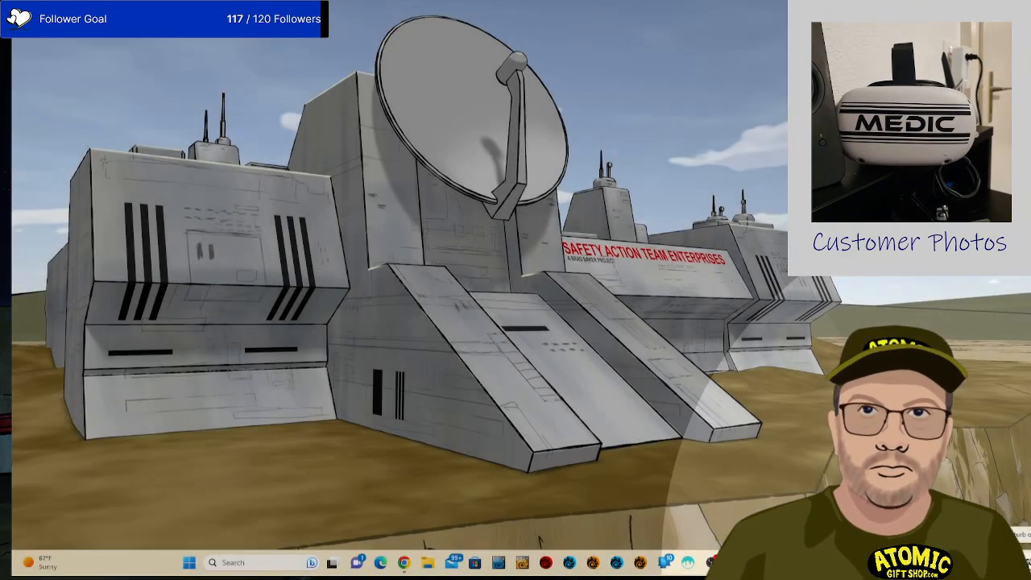
Launch 3DCoat from a Windows search, dismiss the troubleshooting notice, and open the recent project PSVR2.3b.
key(super)
text(3DCoat)
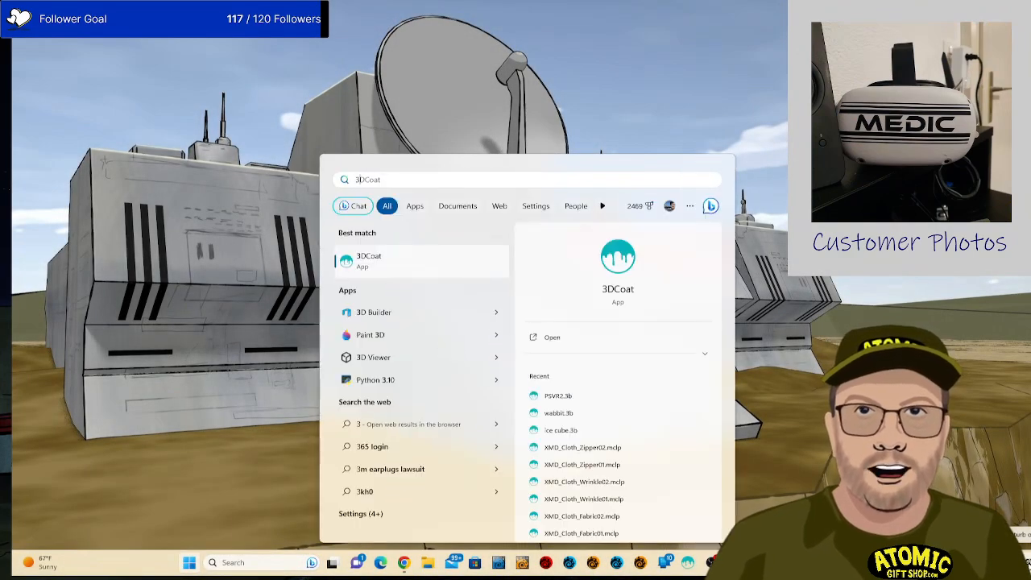
click(411, 272)
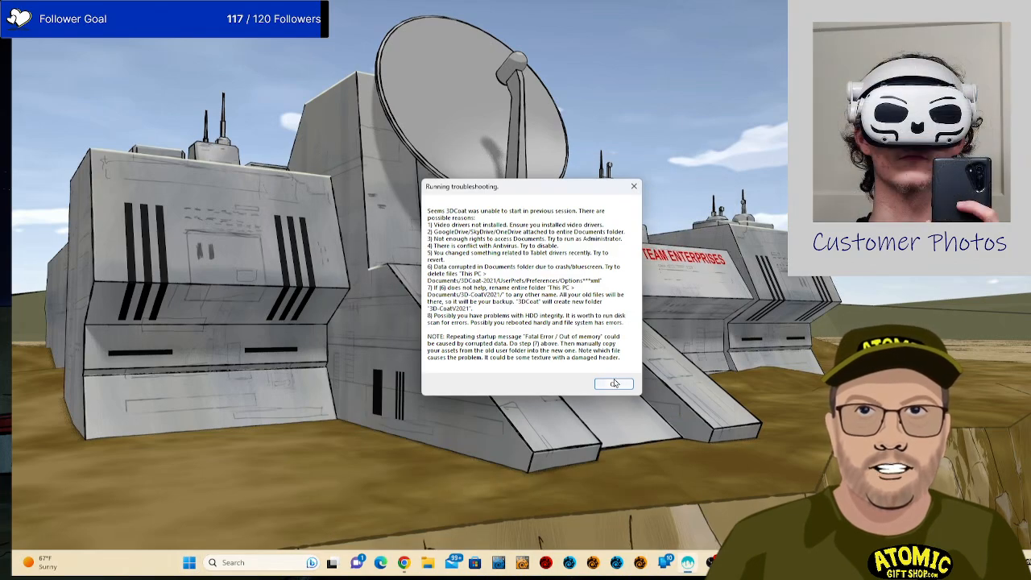
click(613, 384)
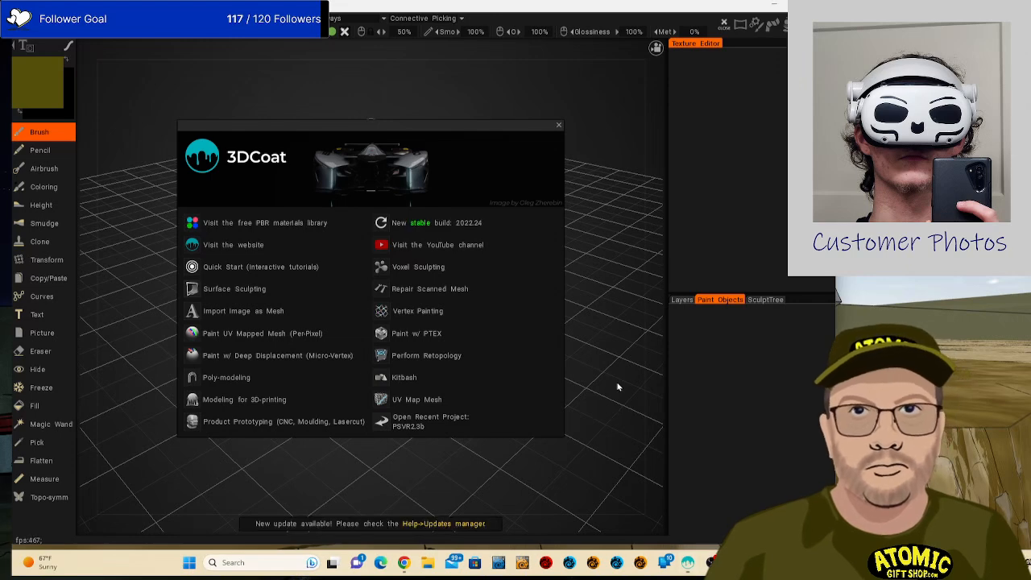
click(486, 427)
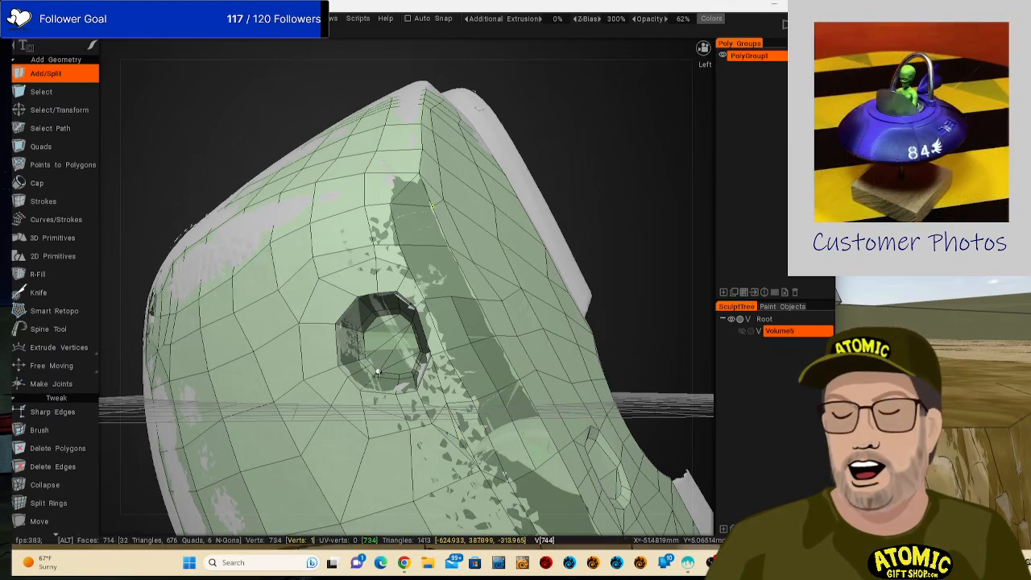
Examine the headset's retopology mesh around the side recesses, the slot and the ridge from several angles.
drag(441, 401, 529, 262)
drag(637, 372, 330, 367)
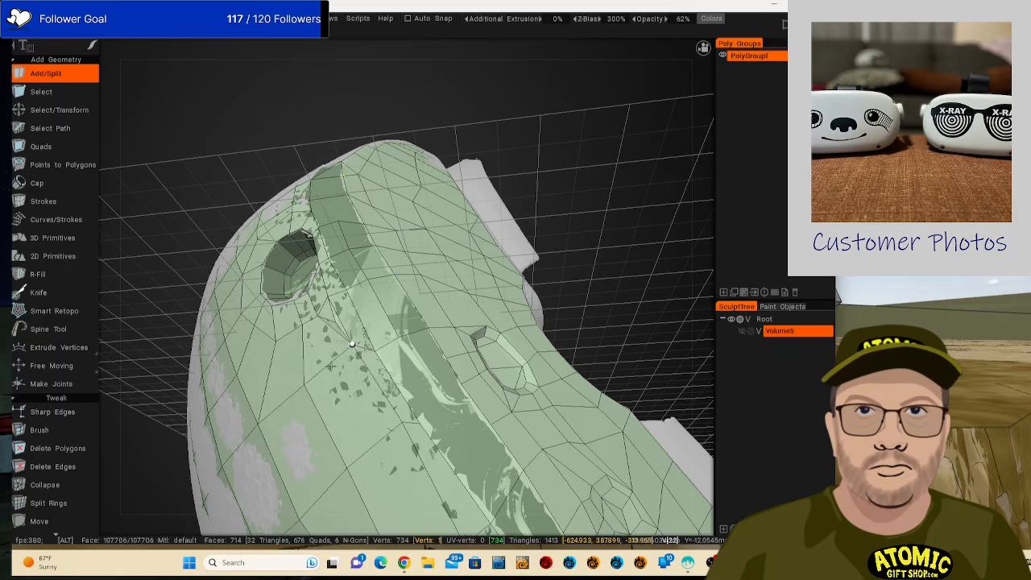
drag(460, 384, 419, 417)
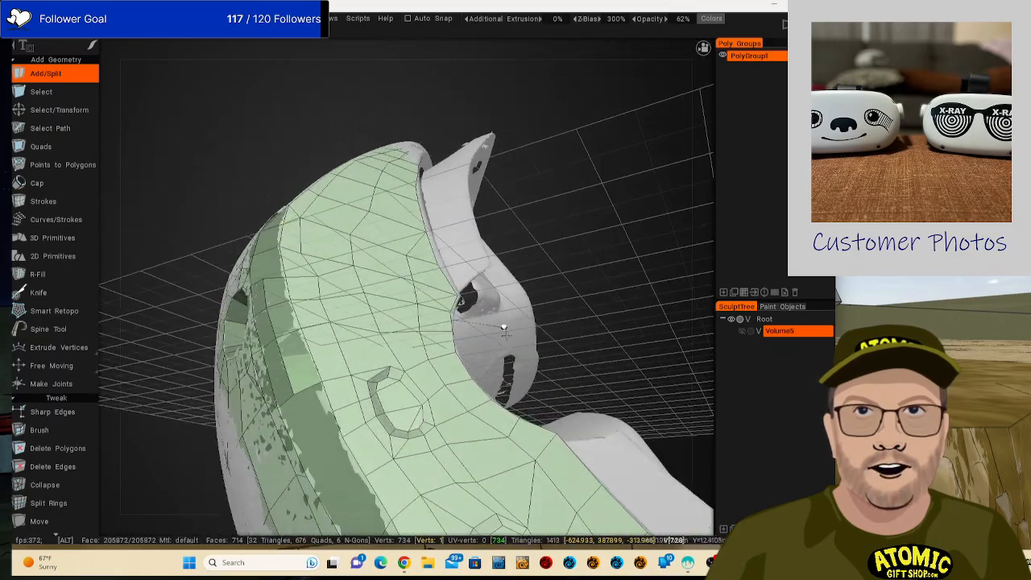
drag(503, 328, 510, 165)
drag(319, 299, 325, 325)
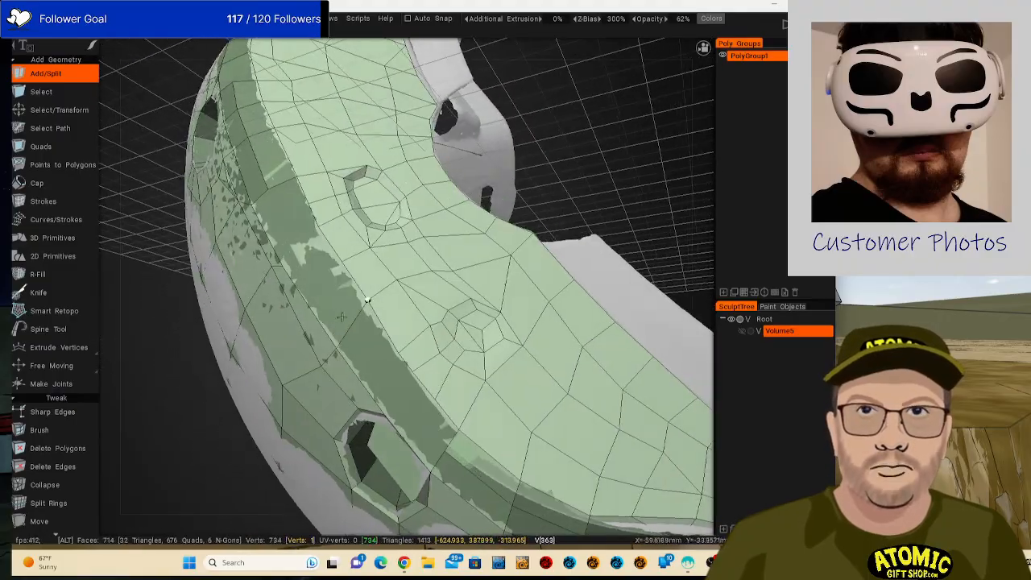
drag(570, 403, 597, 435)
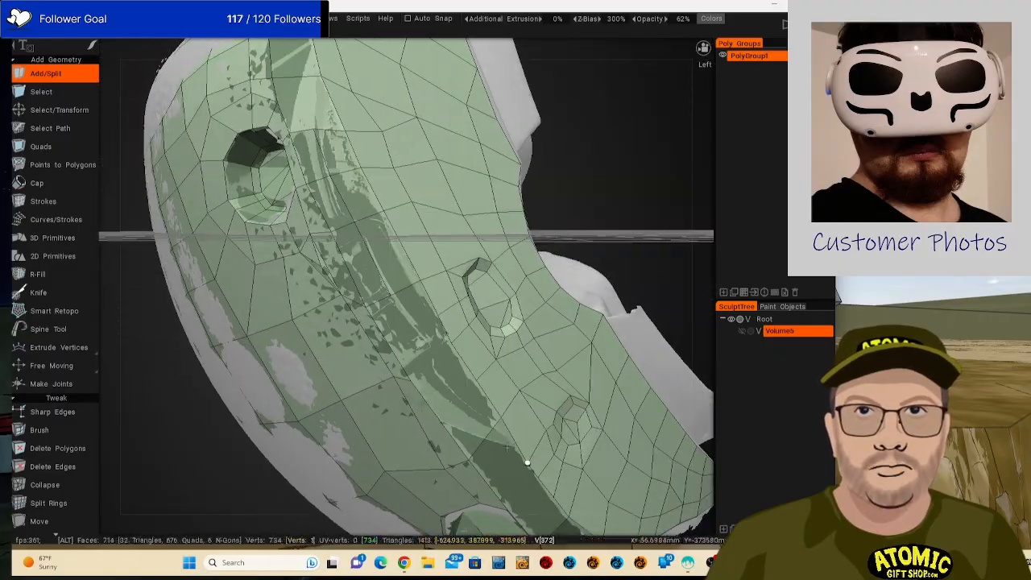
drag(500, 414, 469, 313)
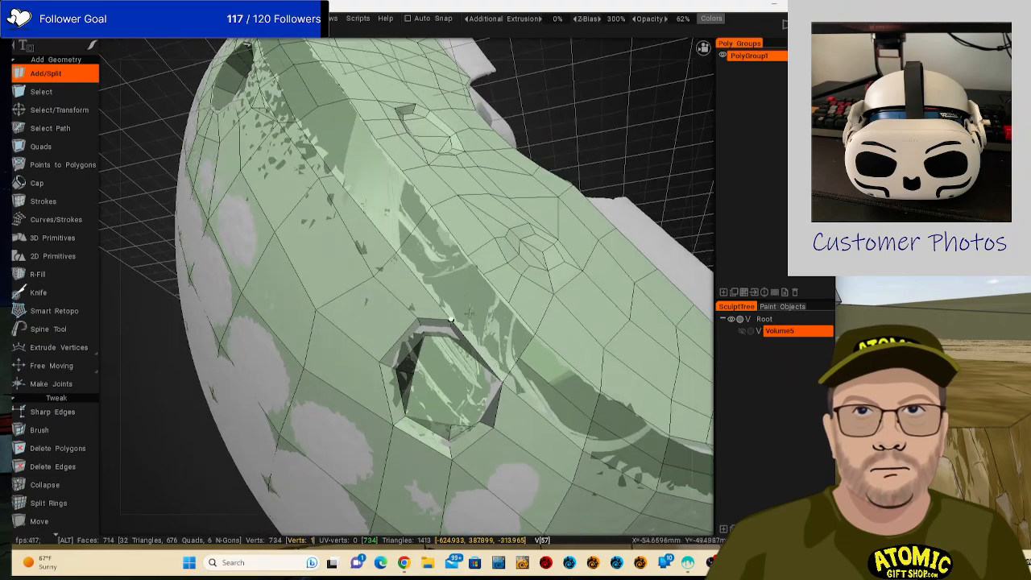
drag(439, 259, 490, 233)
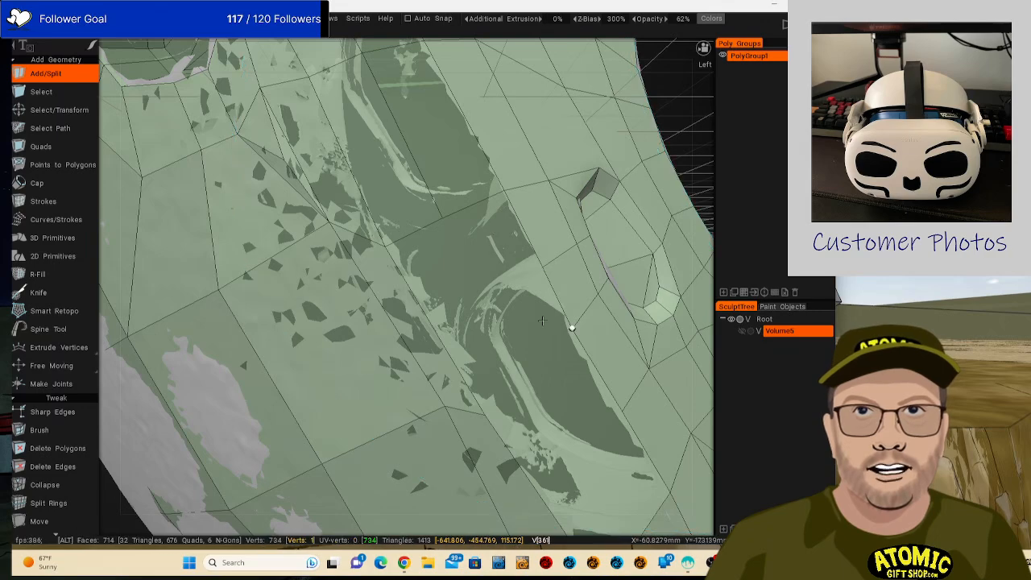
drag(542, 320, 460, 266)
drag(492, 322, 465, 315)
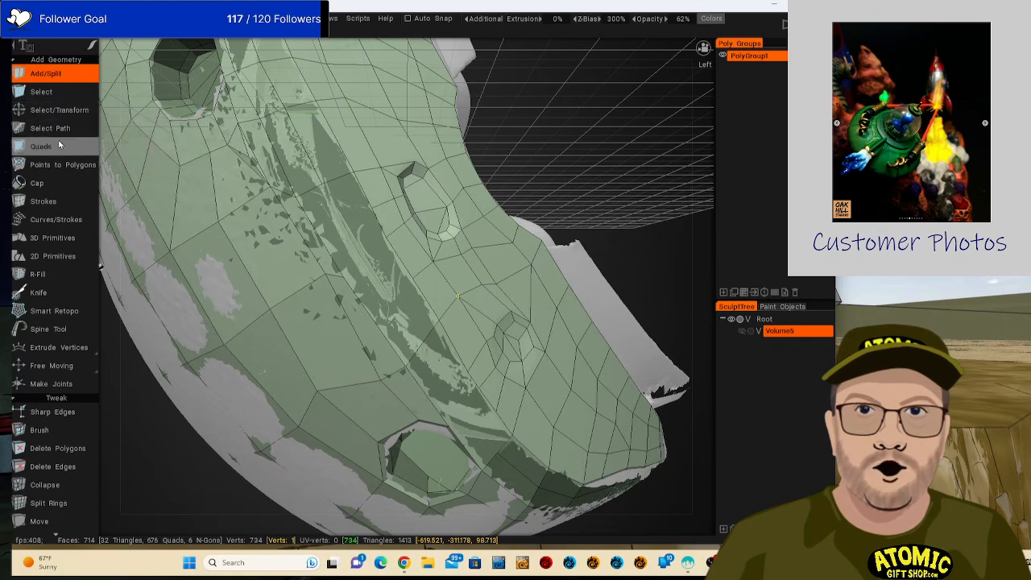
Try adding a polygon beside the ridge and cutting along the ridge with the Knife, and undo both changes.
click(344, 276)
click(386, 235)
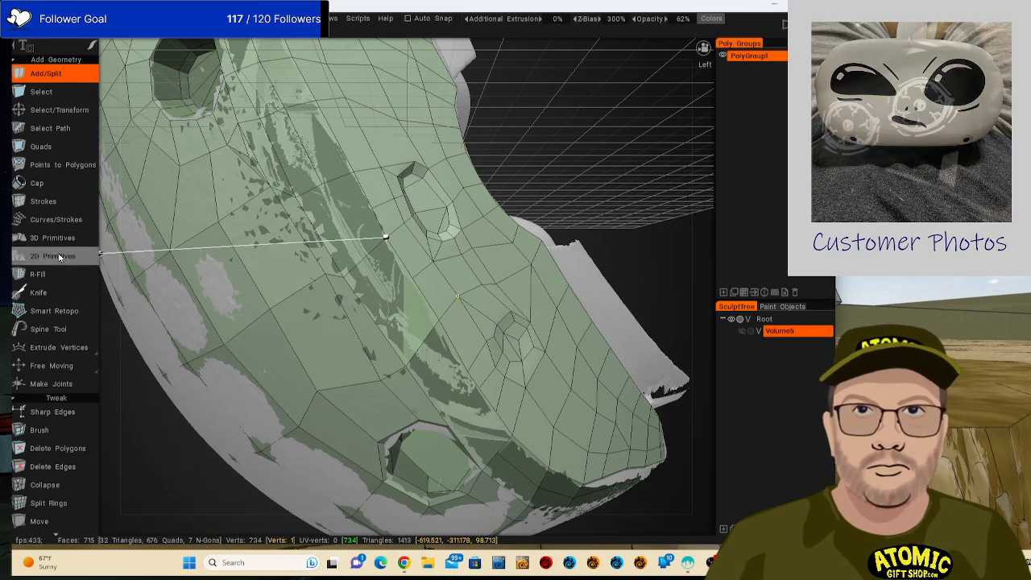
click(37, 293)
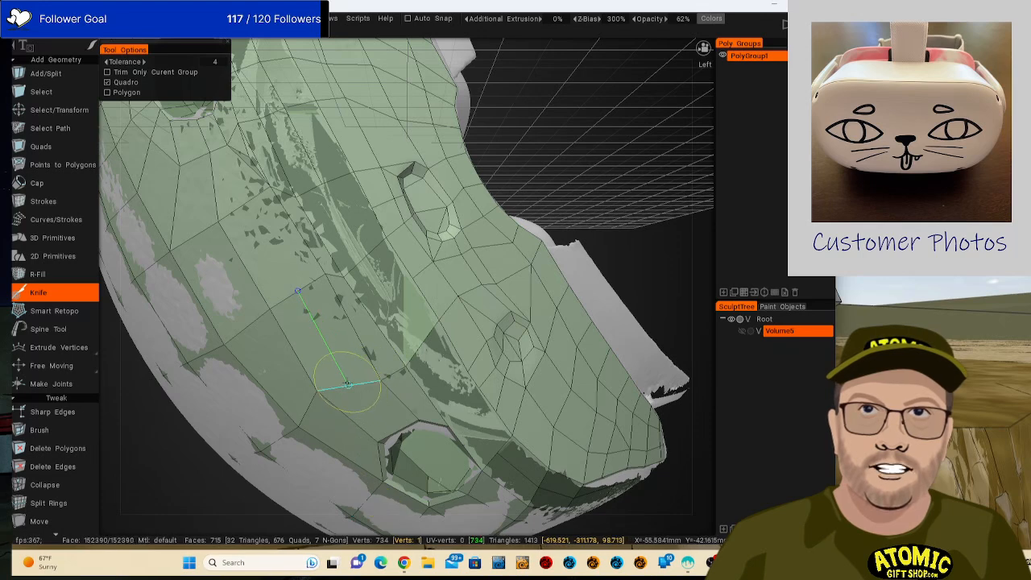
click(348, 384)
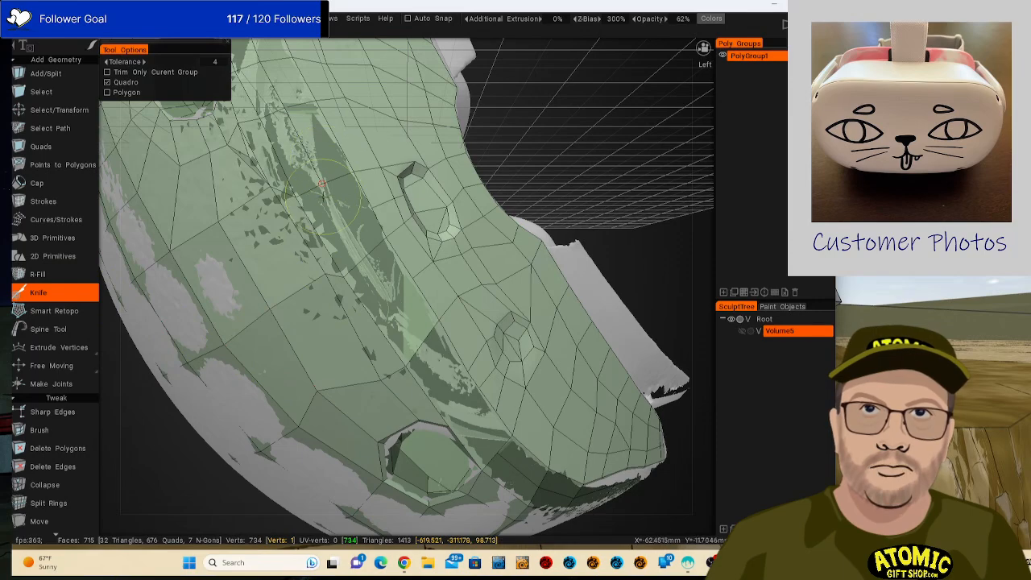
click(321, 183)
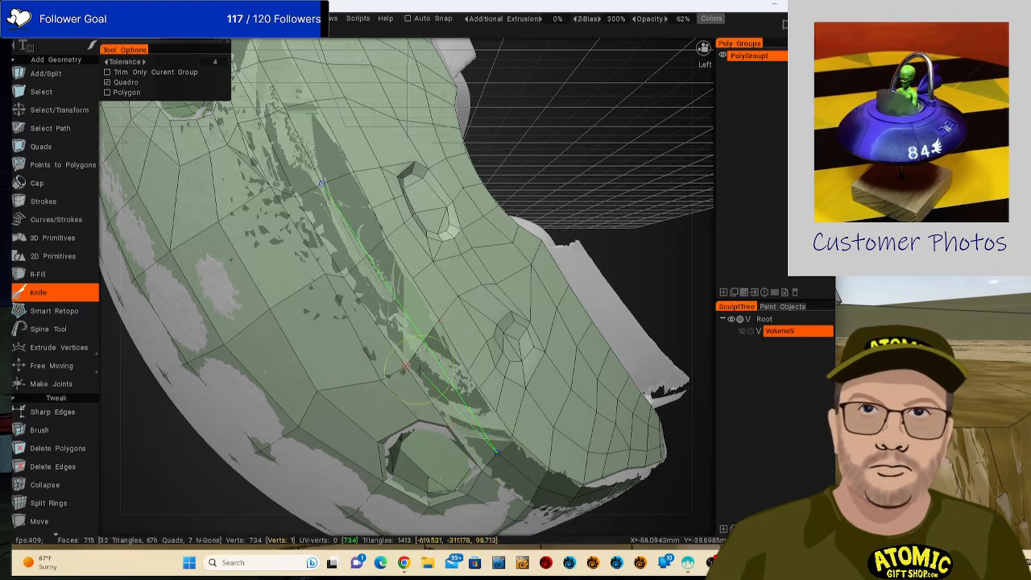
key(Return)
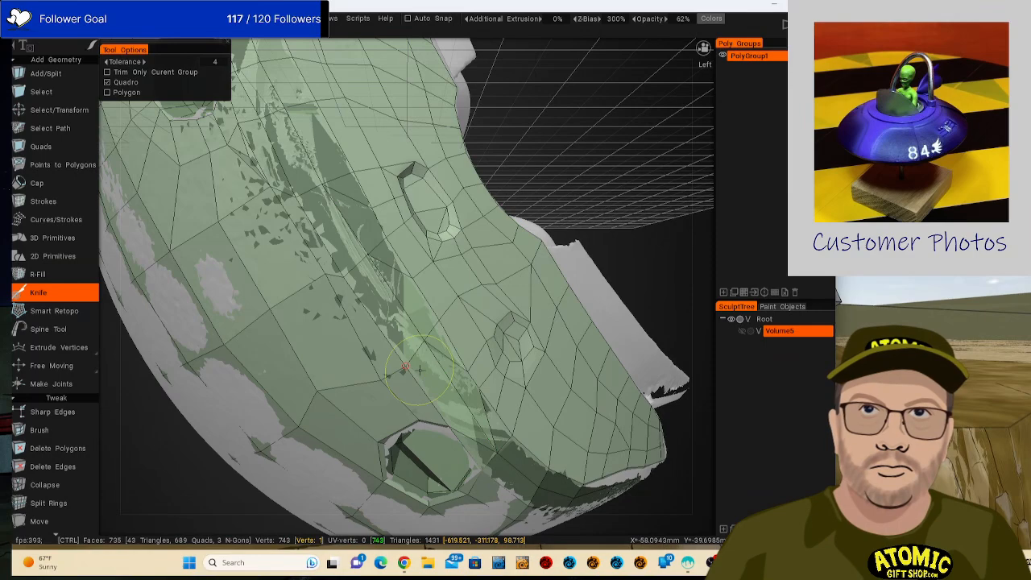
key(ctrl+z)
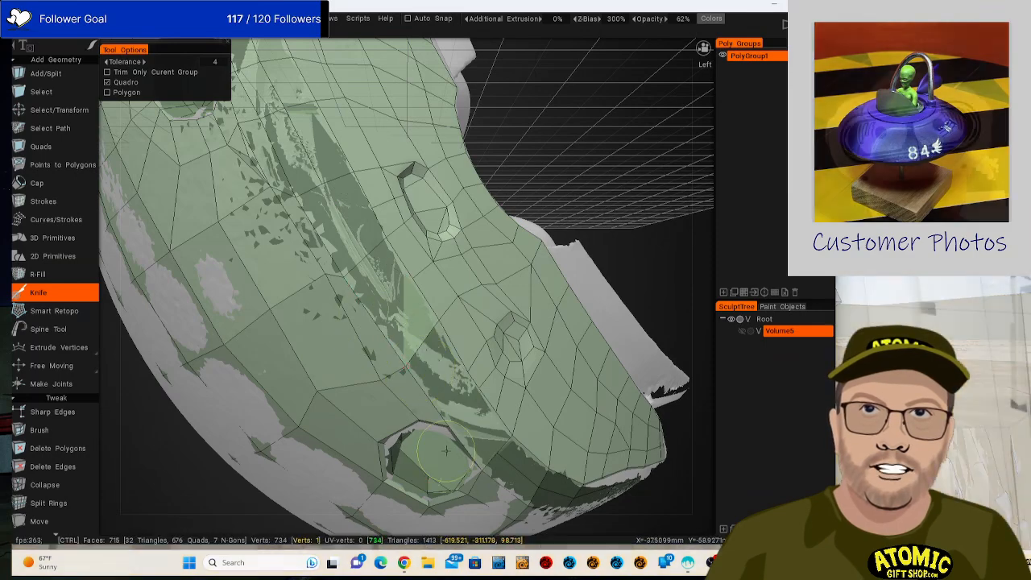
key(ctrl+z)
Try another Knife cut along the ridge down past the lower recess, inspect the recess, and undo the cut.
drag(478, 449, 392, 395)
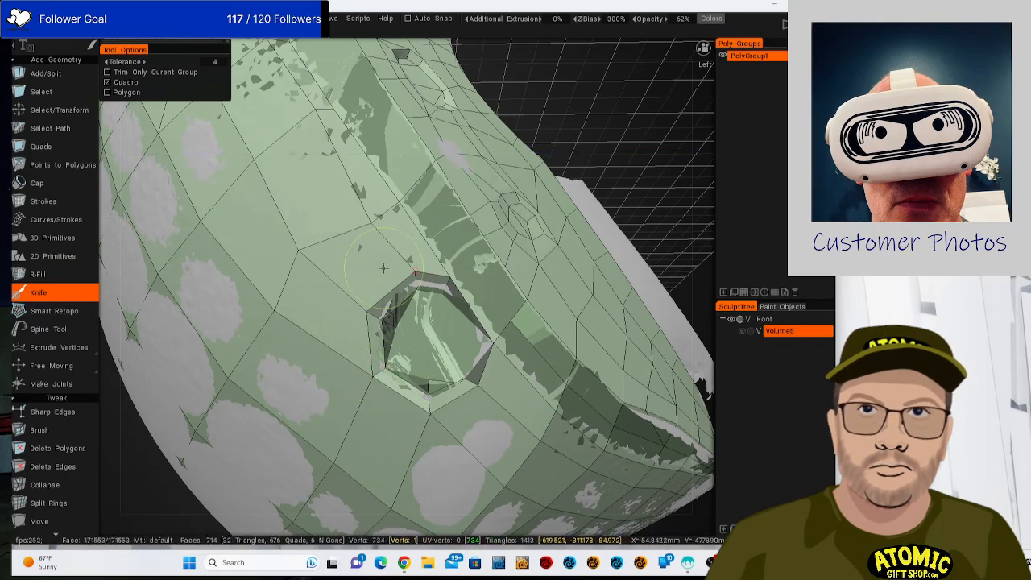
drag(418, 170, 376, 244)
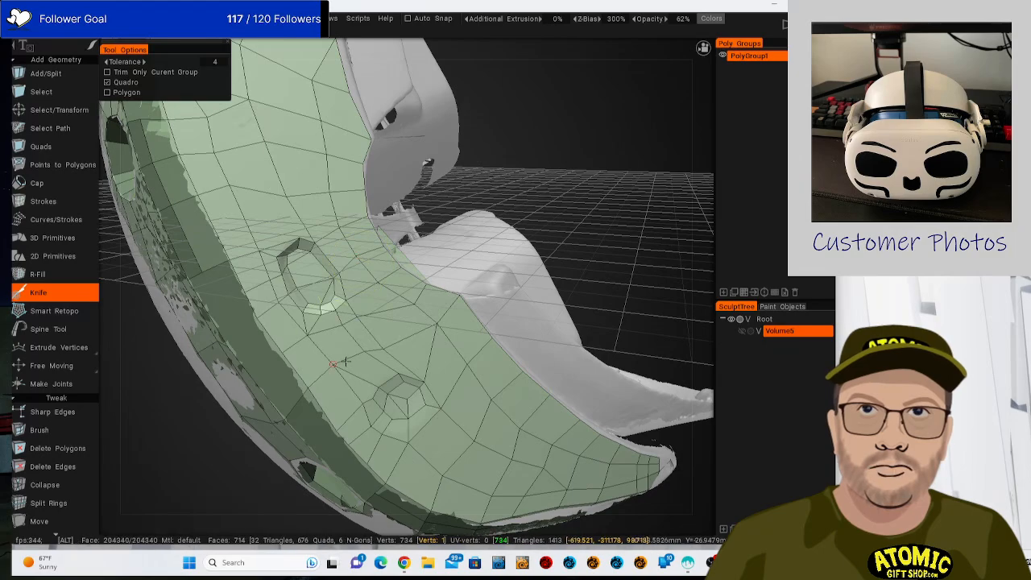
drag(346, 362, 409, 285)
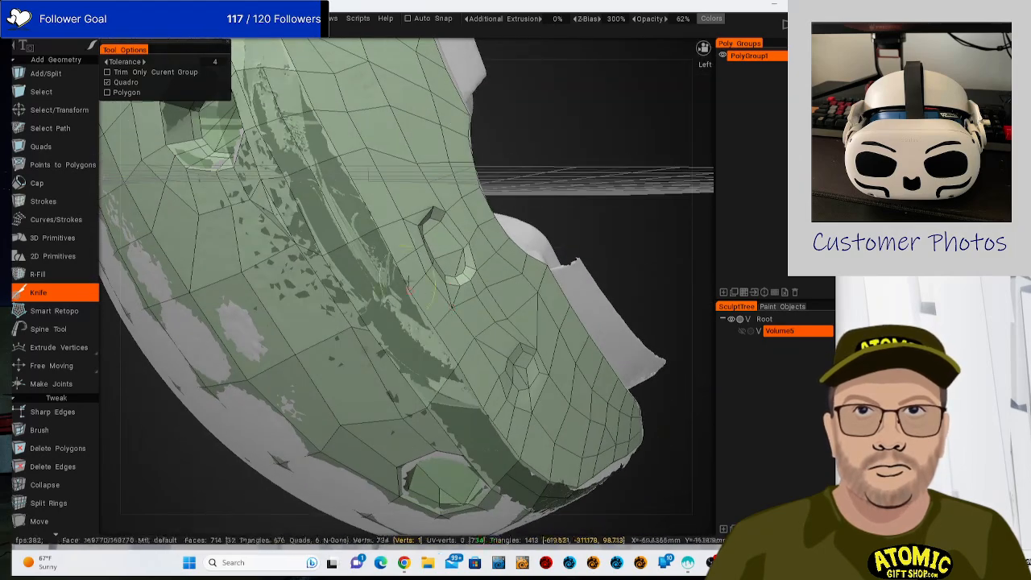
drag(350, 241, 475, 443)
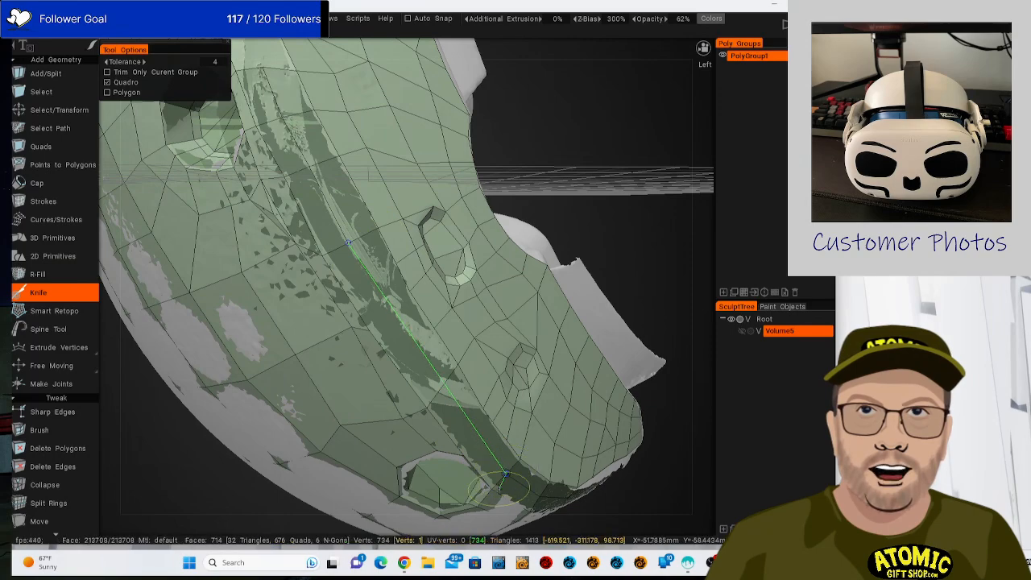
drag(501, 472, 498, 472)
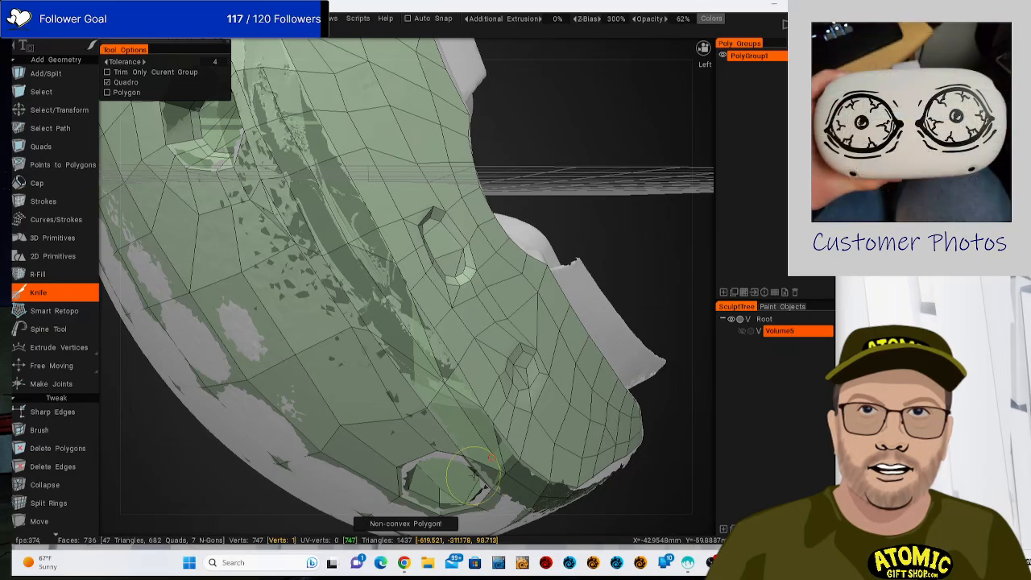
drag(584, 245, 395, 174)
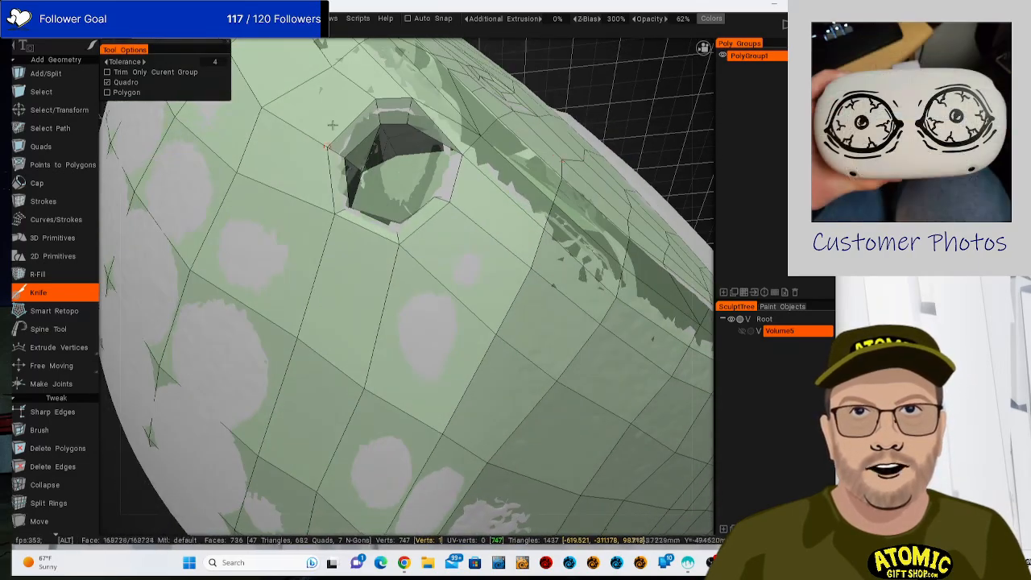
drag(361, 136, 394, 230)
key(ctrl+z)
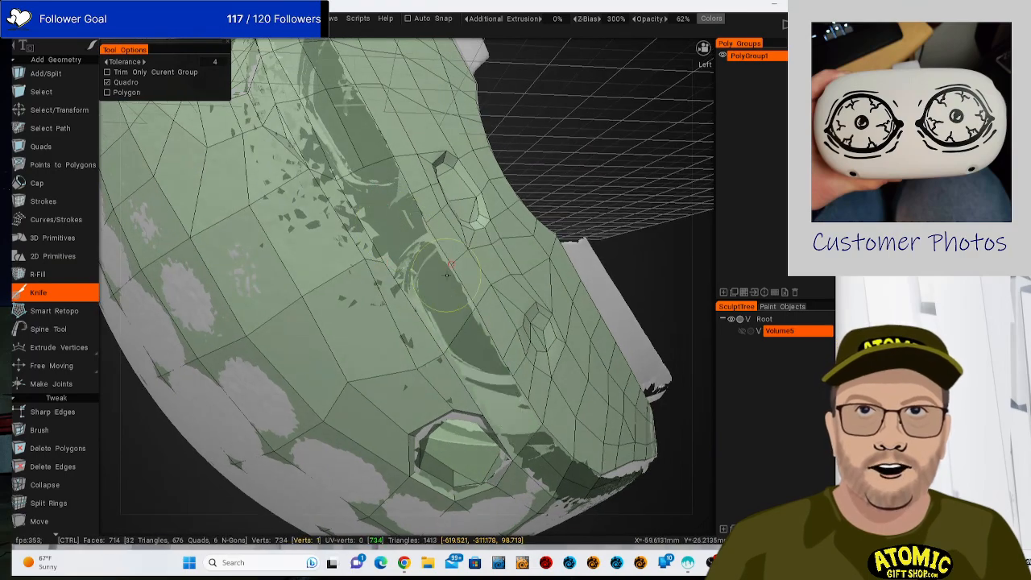
Select the polygon inside the lower round recess of the retopology mesh, delete it, and check the opening.
drag(528, 396, 461, 267)
drag(364, 291, 316, 385)
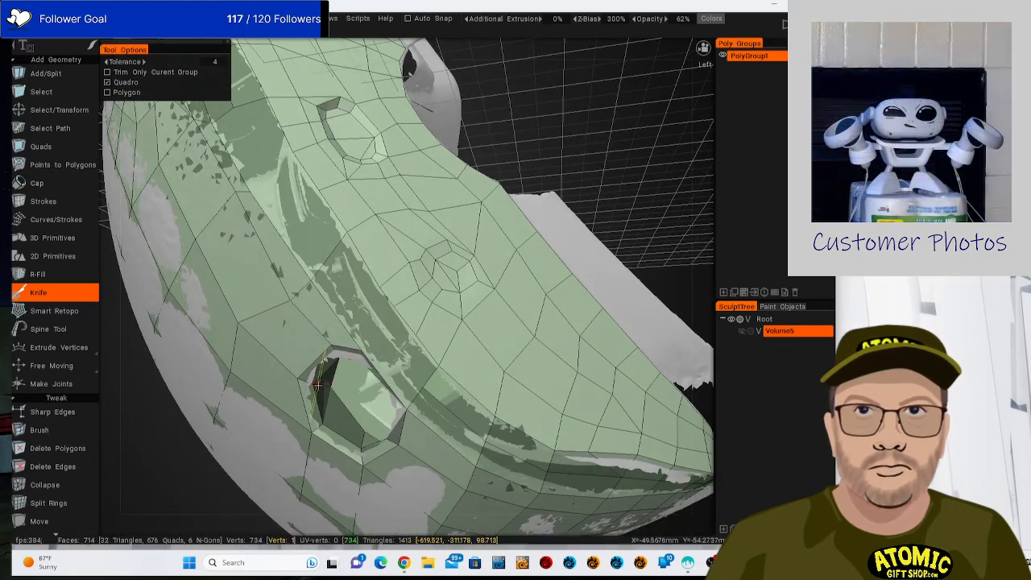
key(space)
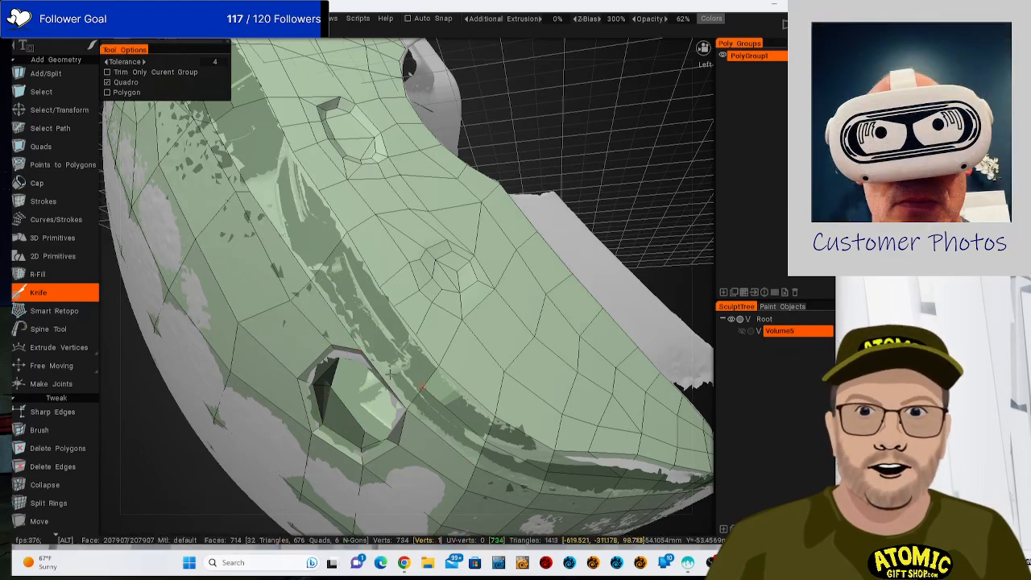
drag(434, 342, 344, 414)
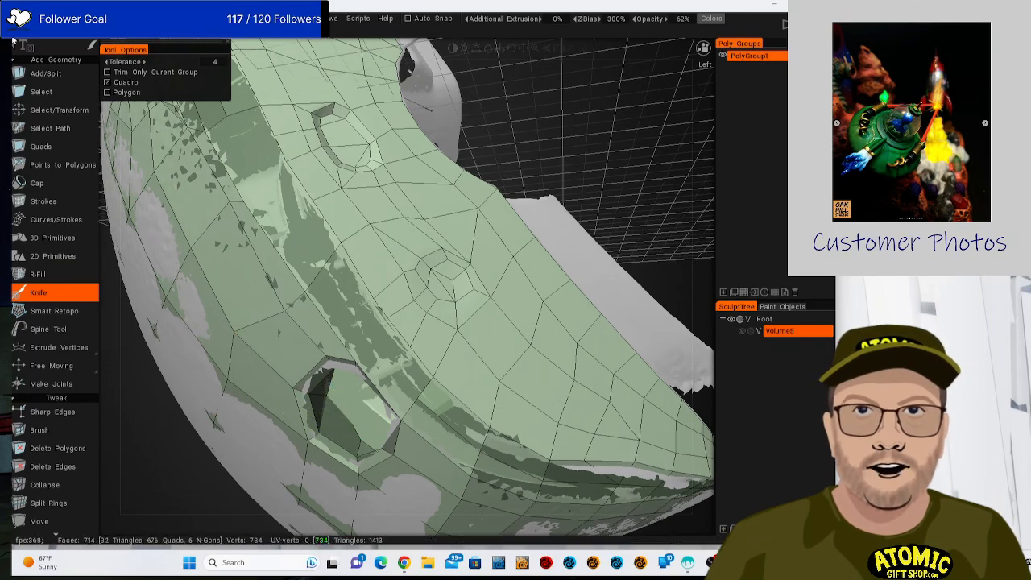
click(41, 91)
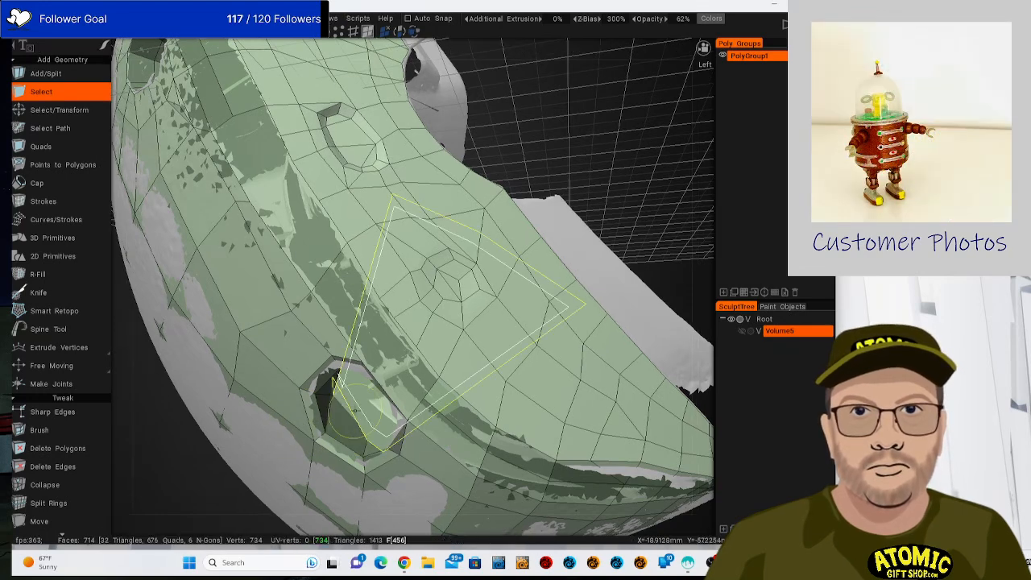
click(338, 422)
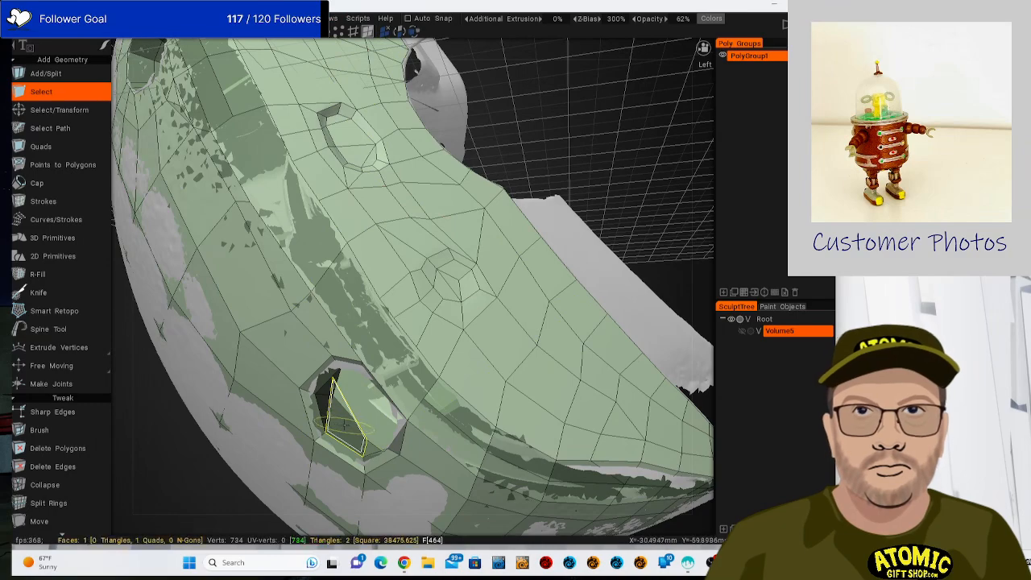
key(Delete)
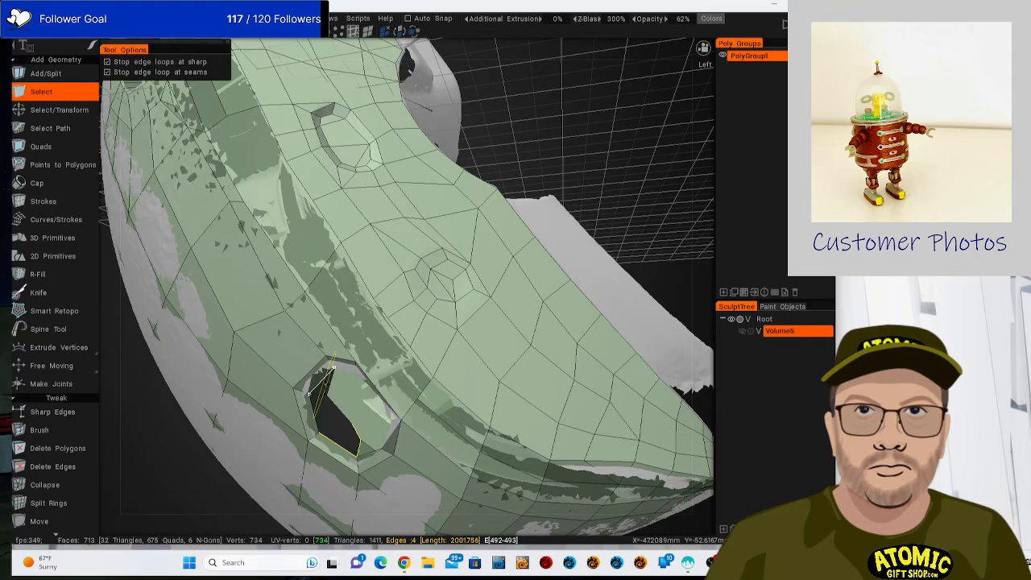
drag(335, 402, 306, 250)
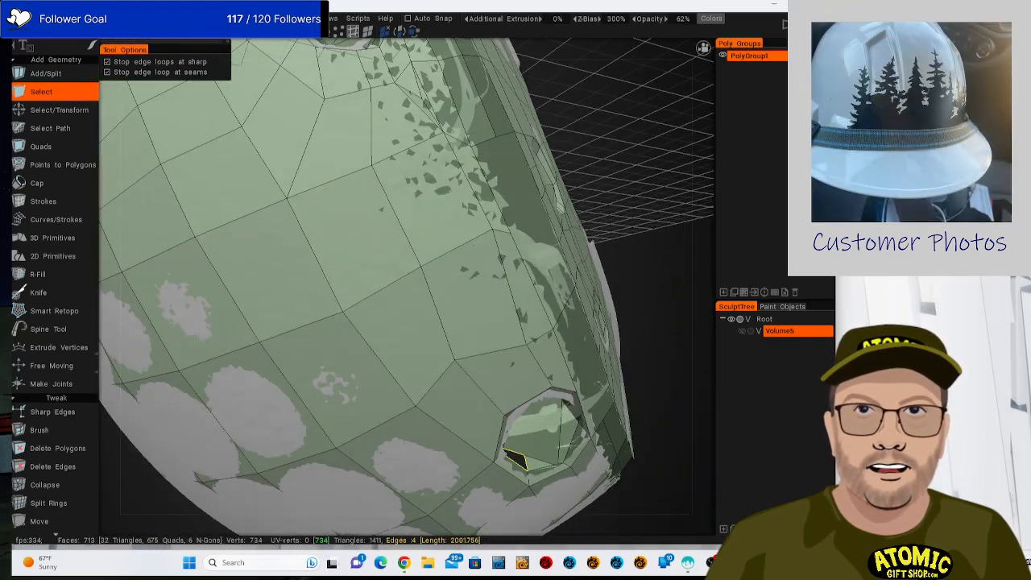
Reopen the recent project PSVR2.3b without saving the changes to the scene.
click(119, 18)
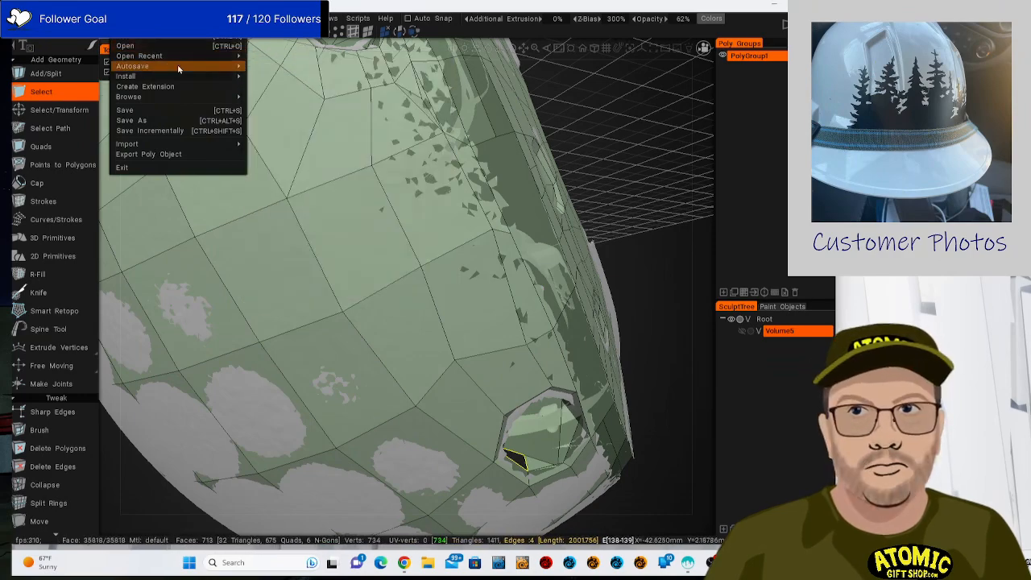
mouse_move(193, 56)
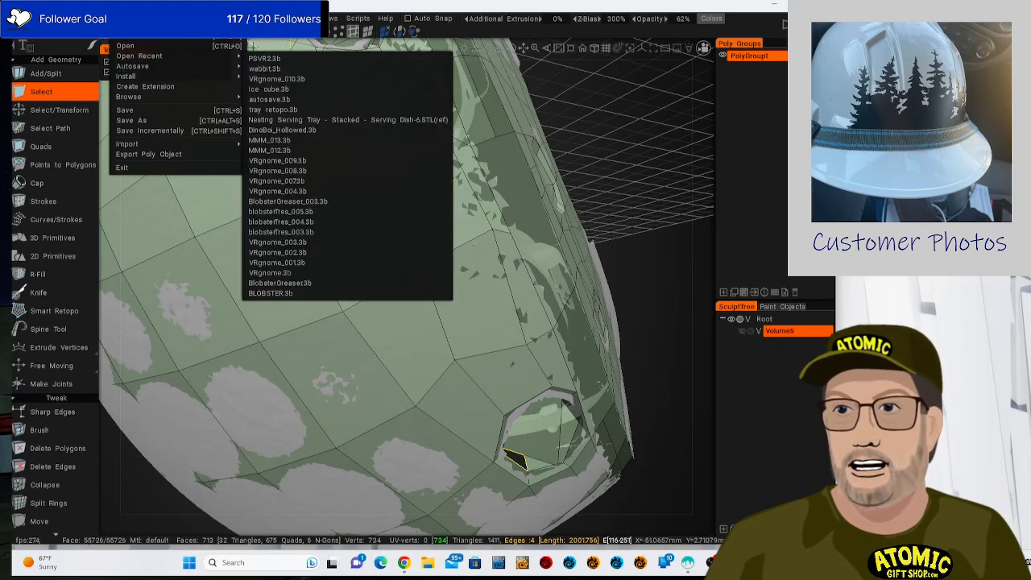
click(265, 59)
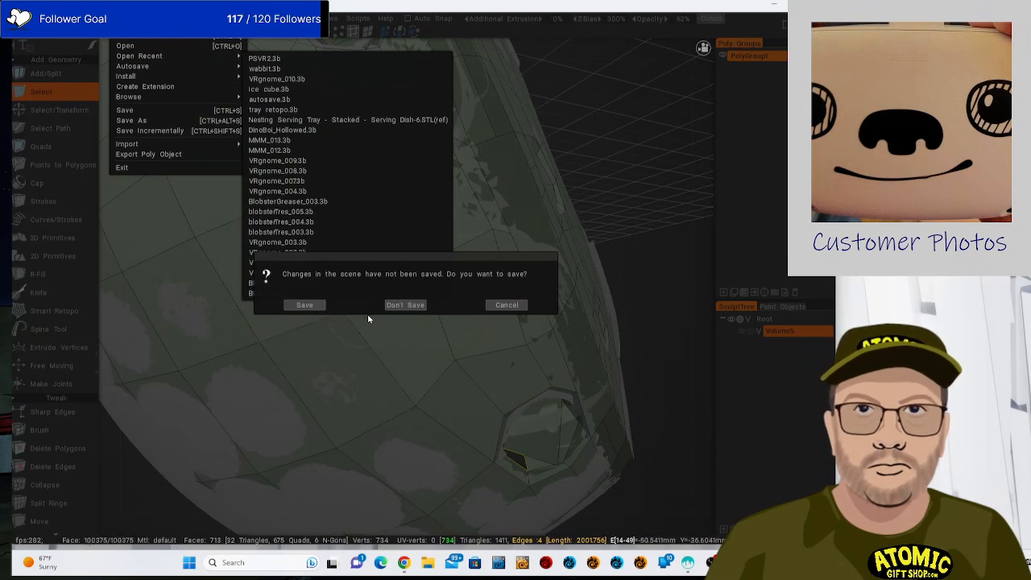
click(406, 304)
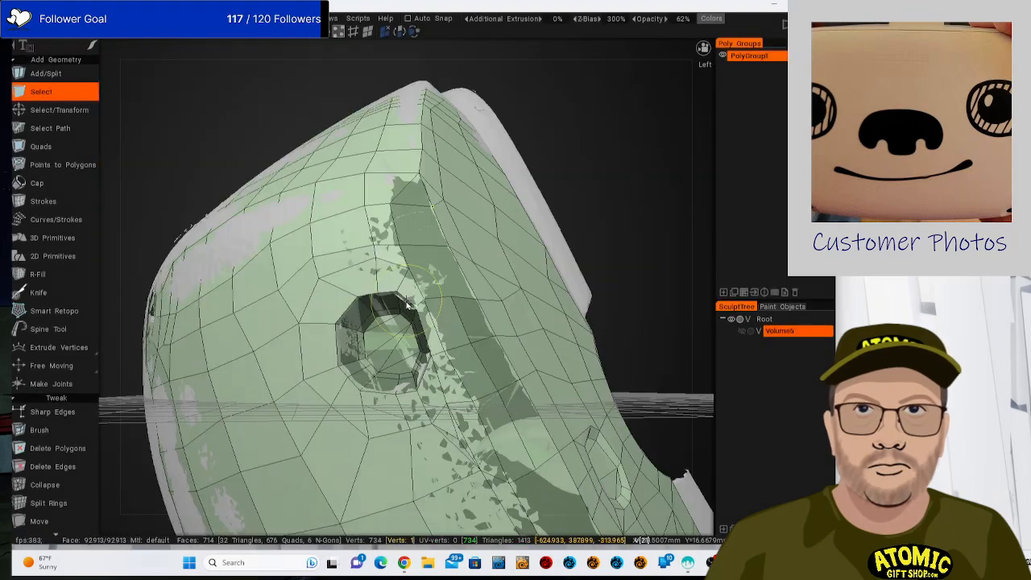
Smooth the entire retopology mesh twice with Catmull-Clark subdivision and undo the accidental vertex pull at the ridge.
drag(650, 273, 626, 221)
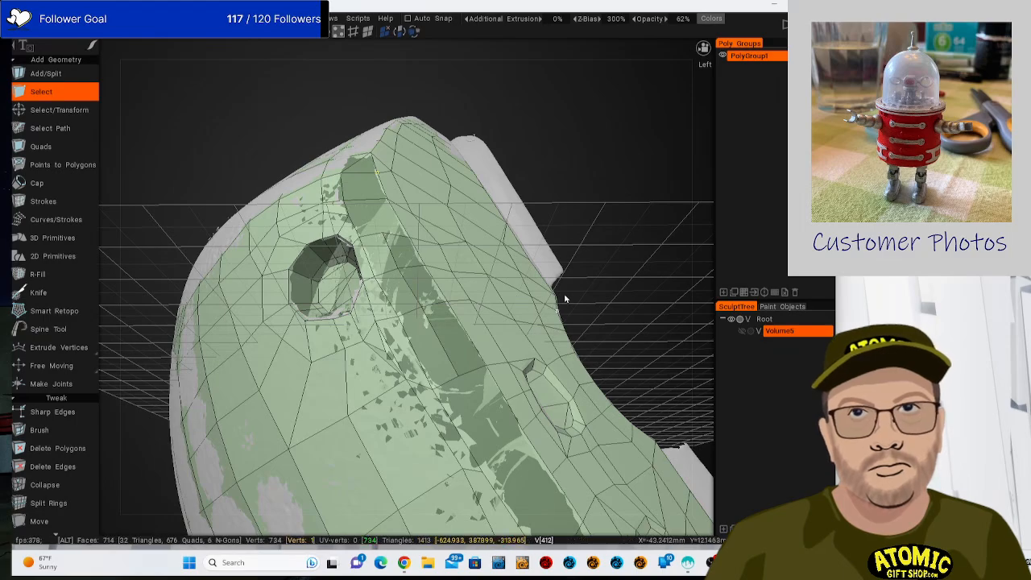
mouse_move(564, 298)
mouse_down()
mouse_move(568, 284)
mouse_move(683, 325)
mouse_move(643, 342)
mouse_move(626, 368)
mouse_move(656, 322)
mouse_move(612, 378)
mouse_move(633, 414)
mouse_move(638, 404)
mouse_move(647, 412)
mouse_move(659, 349)
mouse_move(649, 367)
mouse_up()
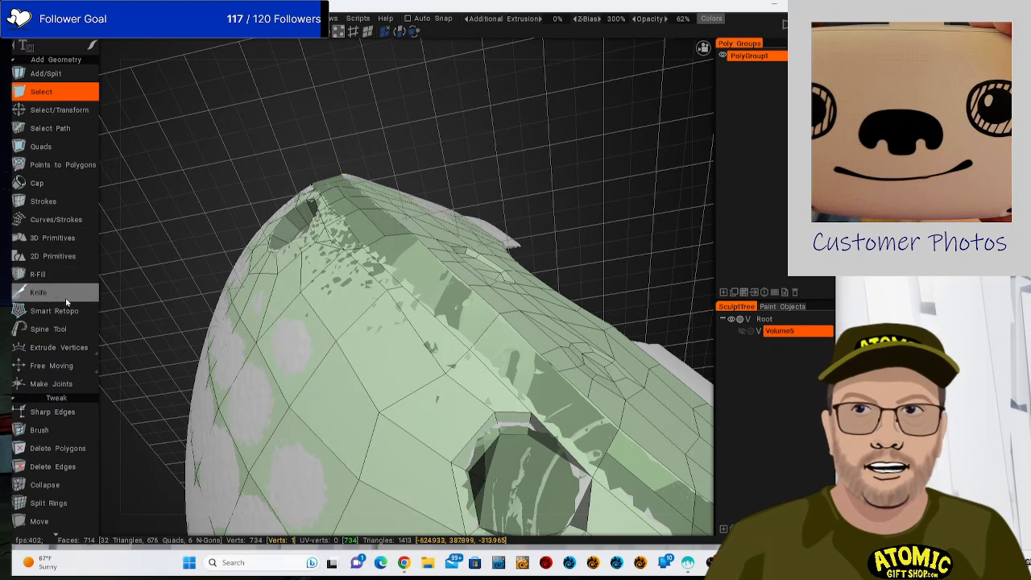
drag(64, 349, 56, 95)
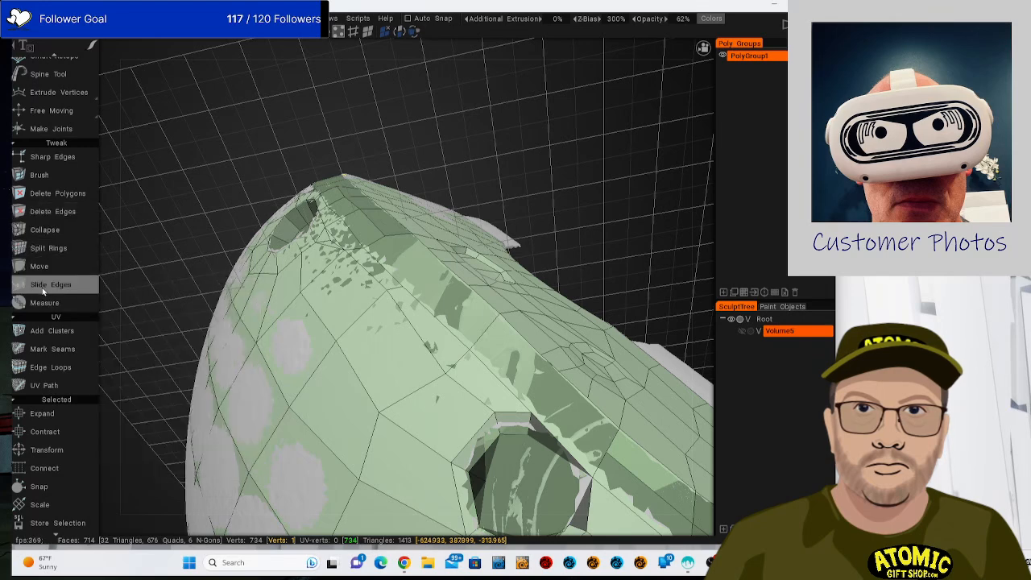
scroll(46, 288, down, 3)
scroll(55, 208, down, 6)
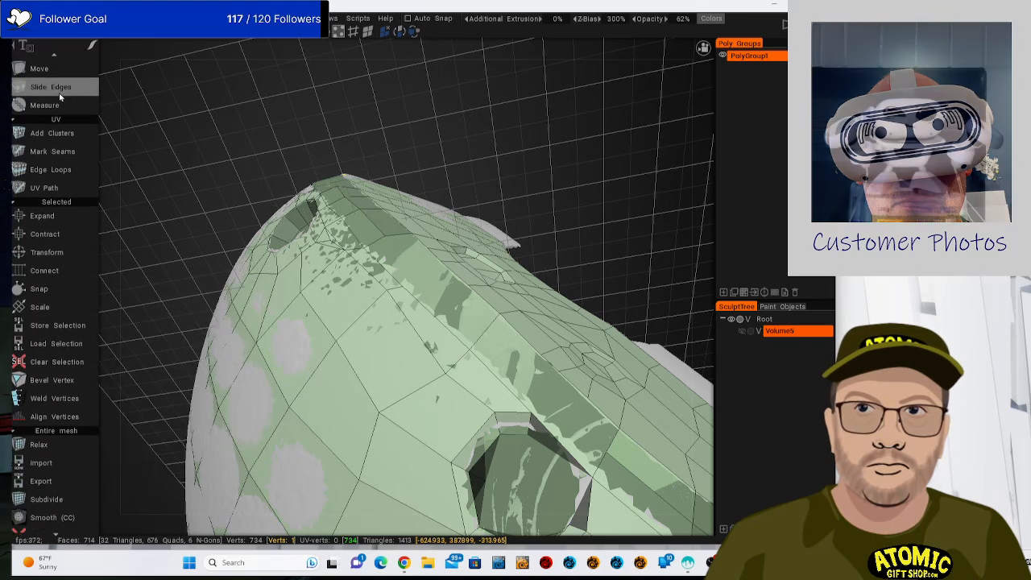
scroll(48, 316, down, 1)
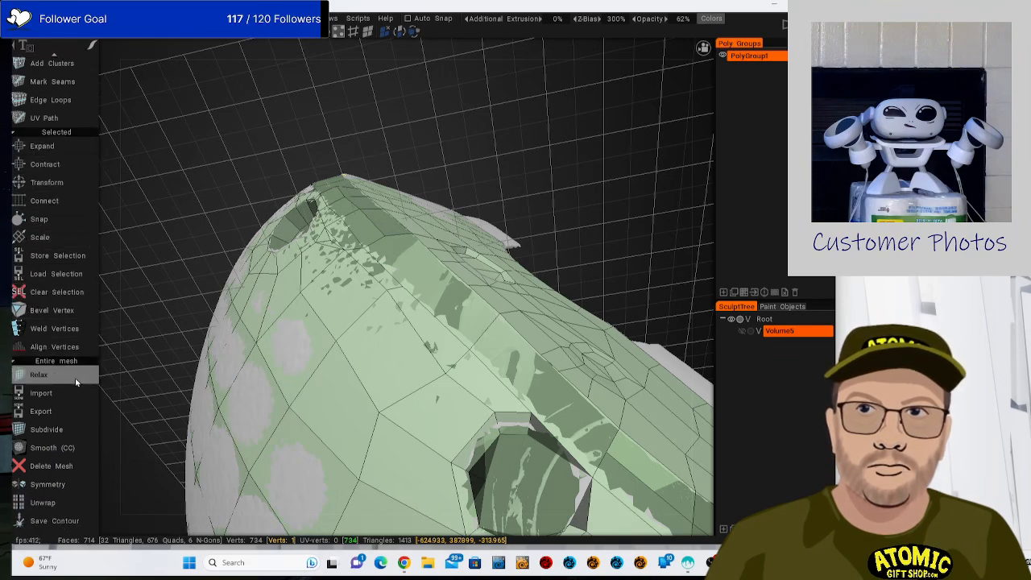
click(64, 455)
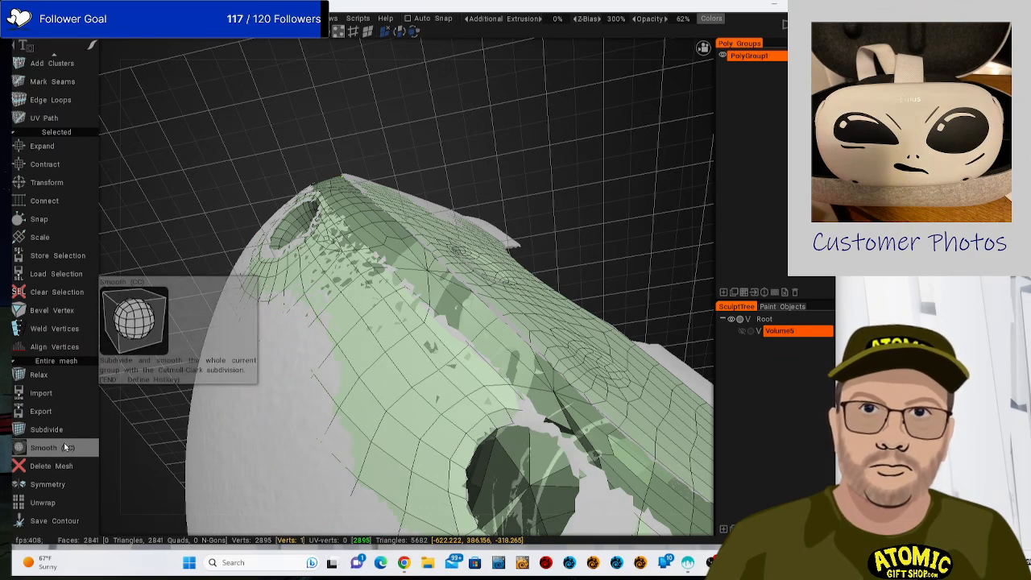
click(65, 453)
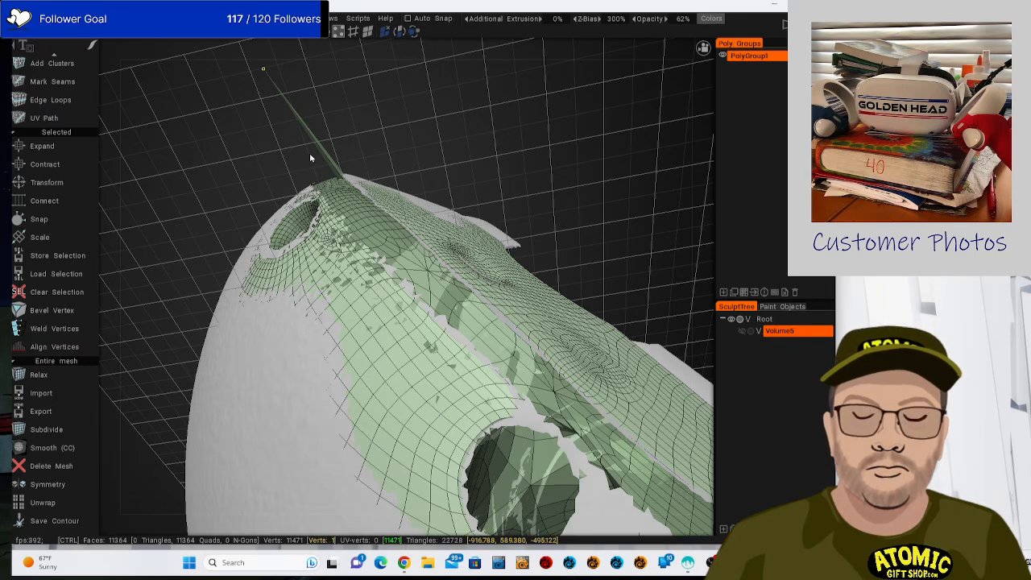
key(ctrl+z)
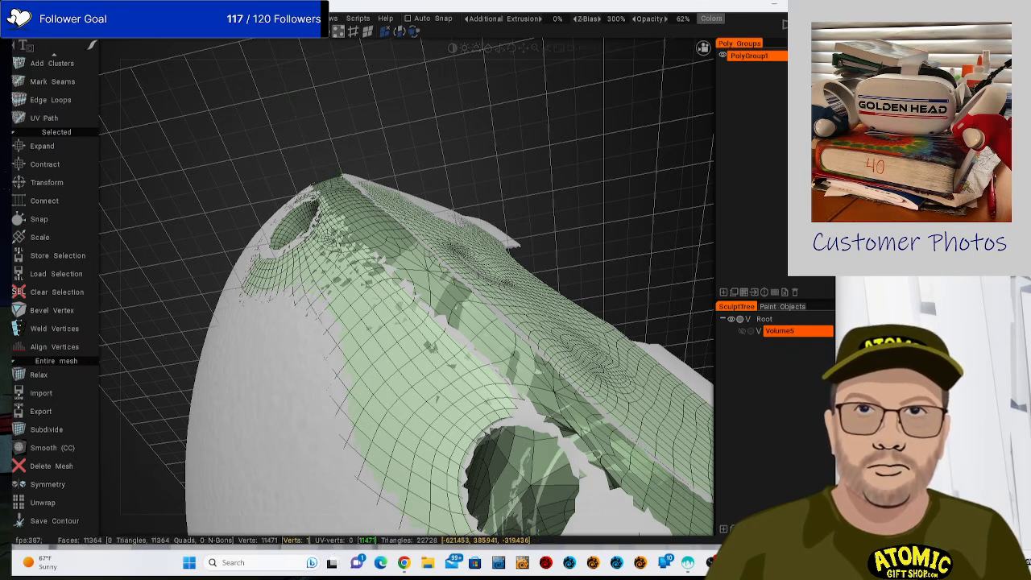
Start exporting the retopology poly object as OBJ and choose the Models folder inside Dropbox's AtomicGiftShop folder as the destination.
click(120, 18)
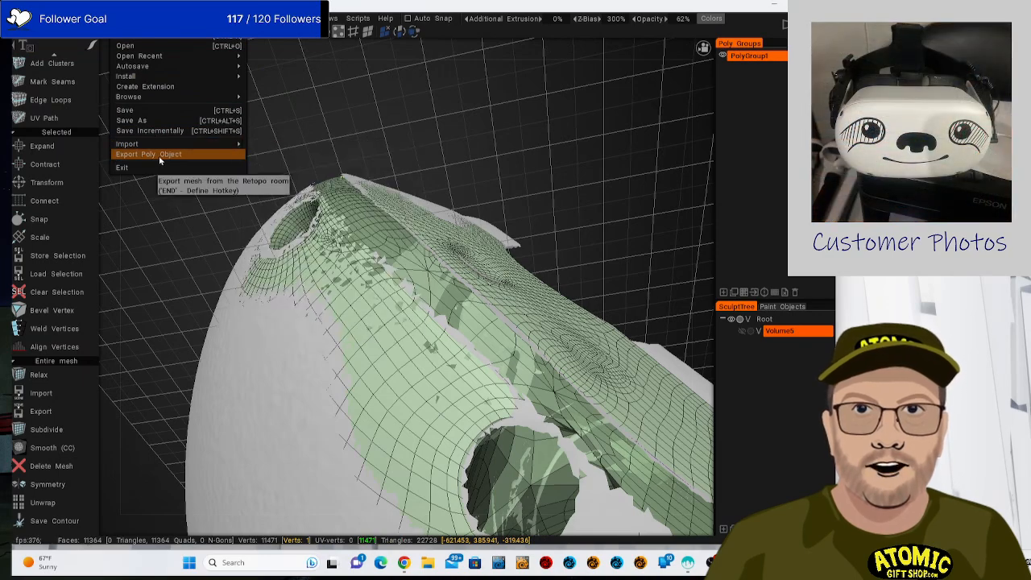
click(159, 155)
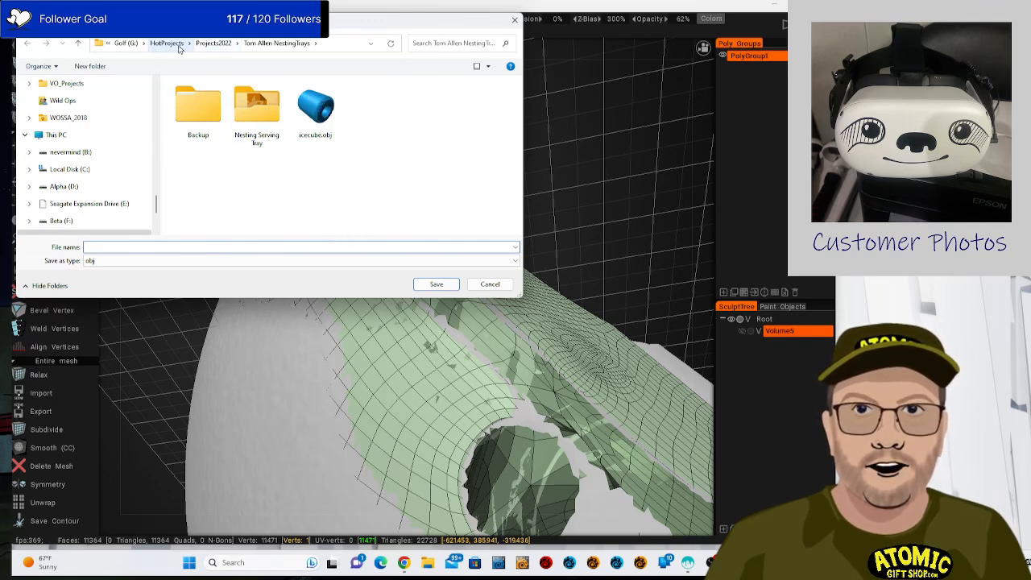
scroll(93, 159, up, 8)
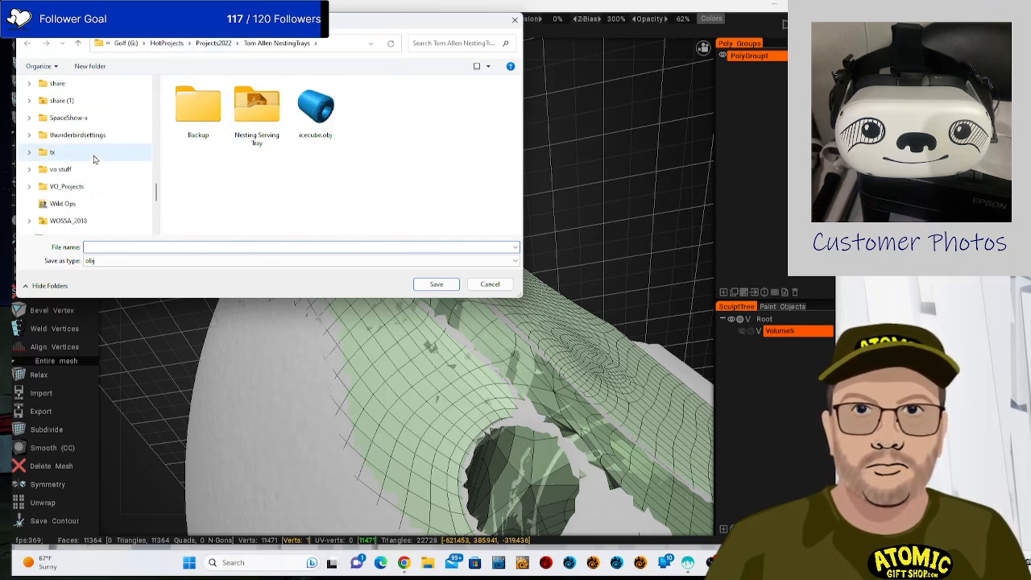
scroll(95, 157, up, 2)
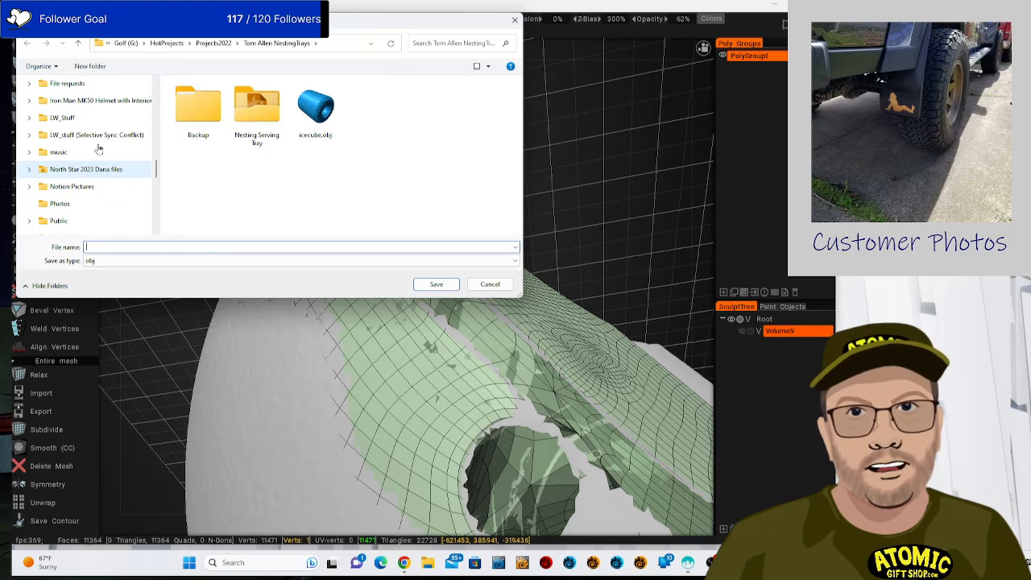
scroll(95, 165, up, 2)
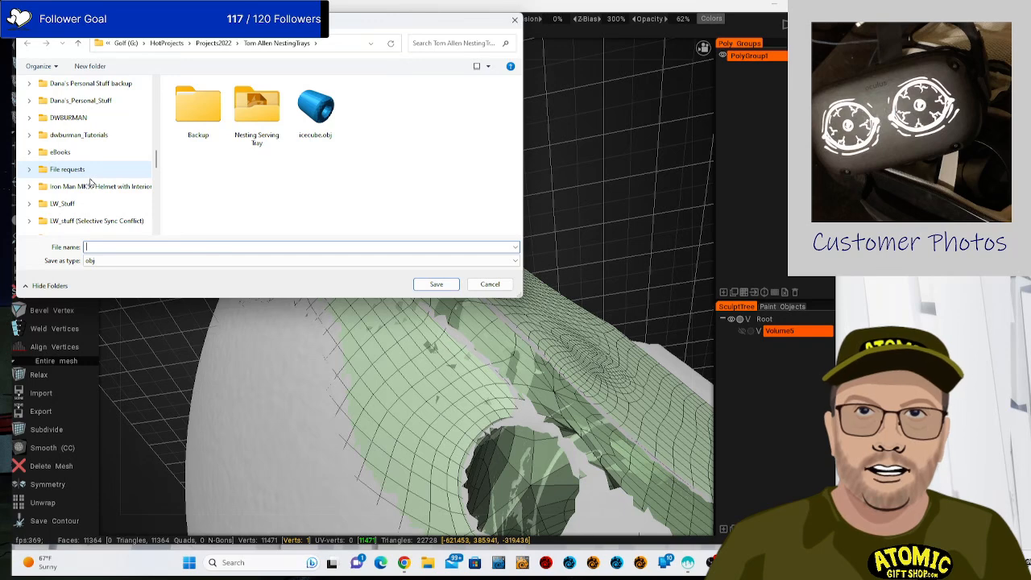
scroll(91, 180, up, 5)
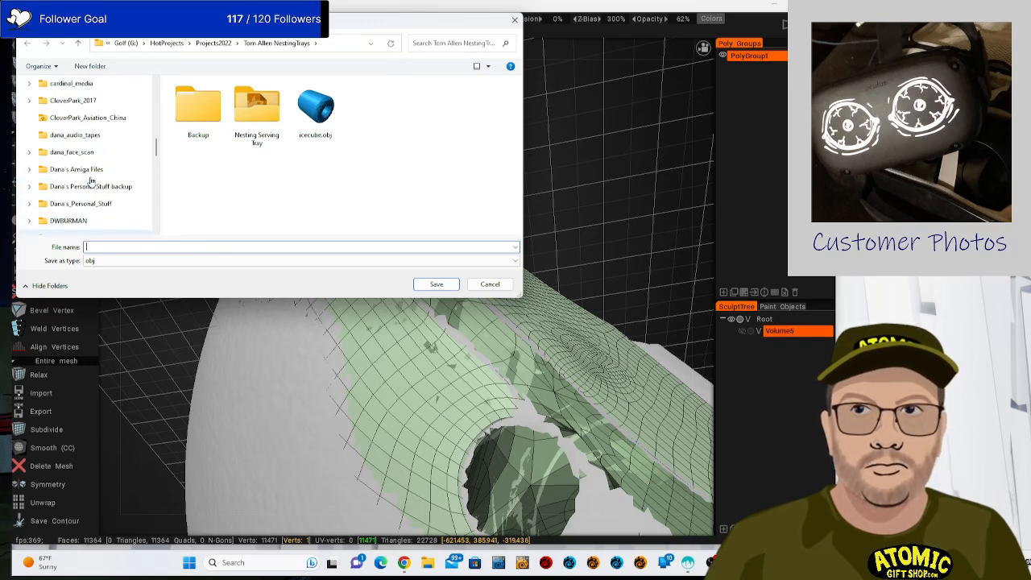
scroll(91, 181, up, 1)
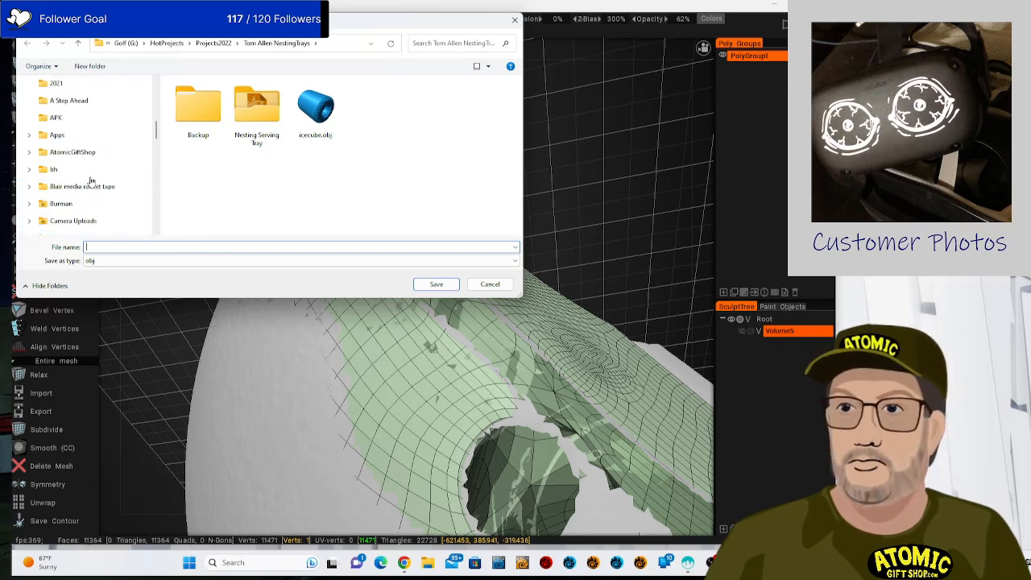
click(95, 155)
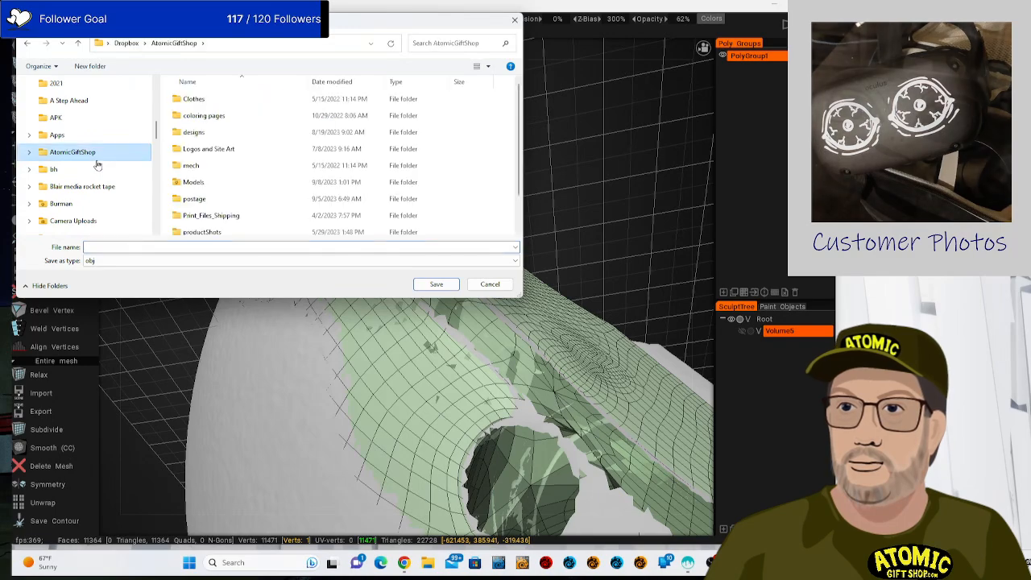
double_click(192, 185)
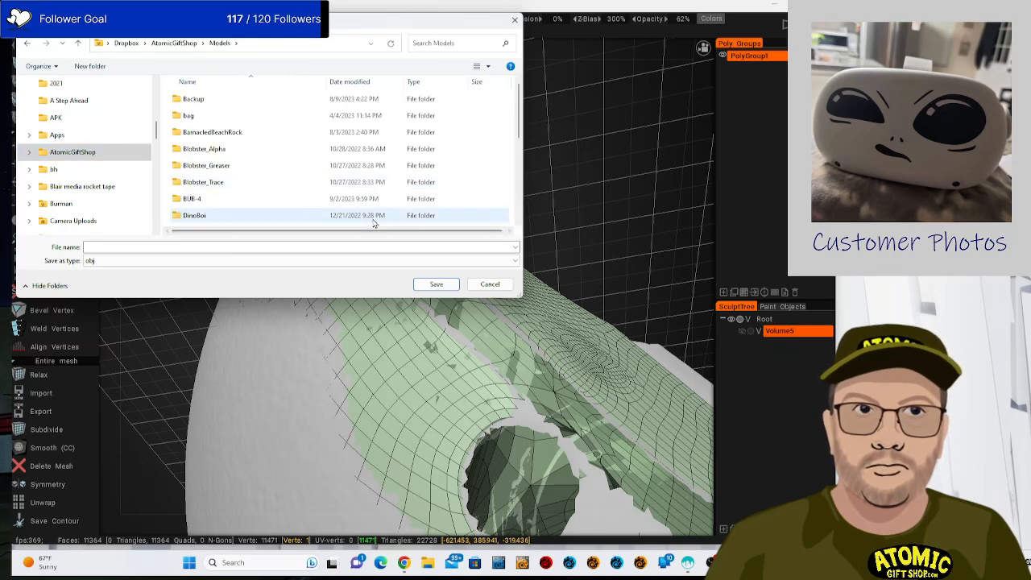
scroll(338, 166, down, 10)
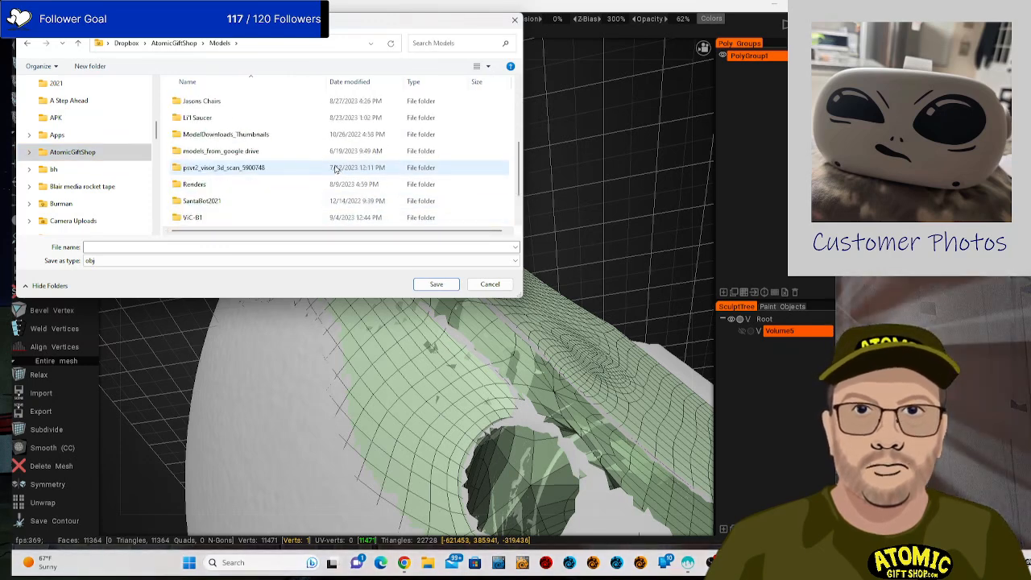
scroll(326, 161, up, 4)
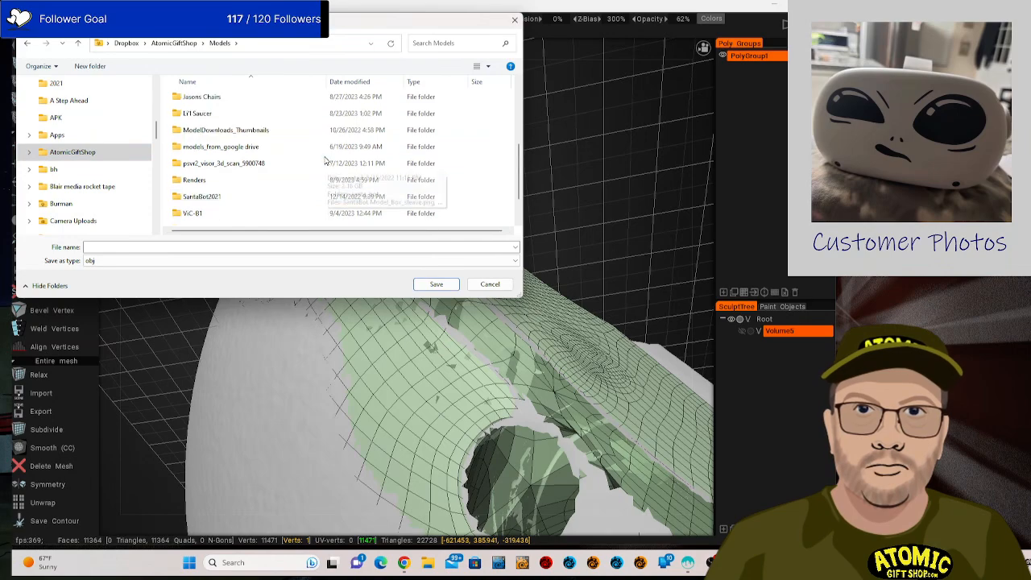
scroll(319, 171, down, 2)
scroll(319, 170, down, 3)
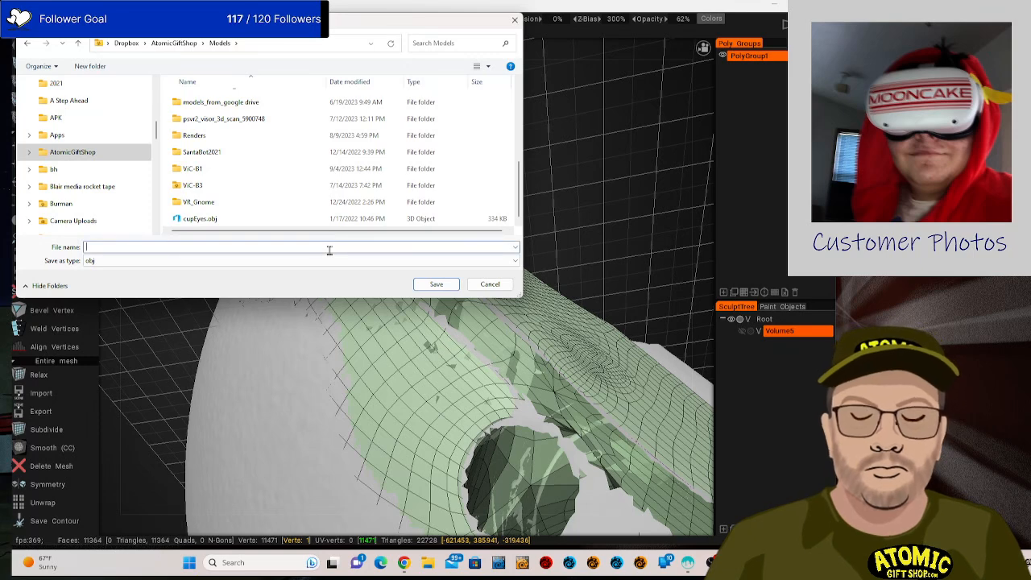
Name the exported OBJ file psvr2_proxy and save it.
text(psvr)
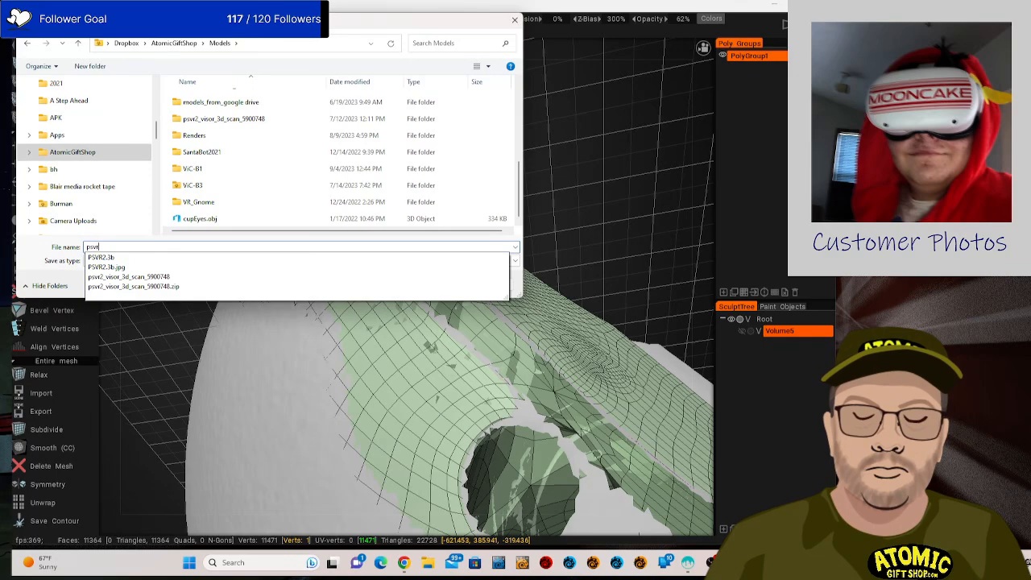
text(2)
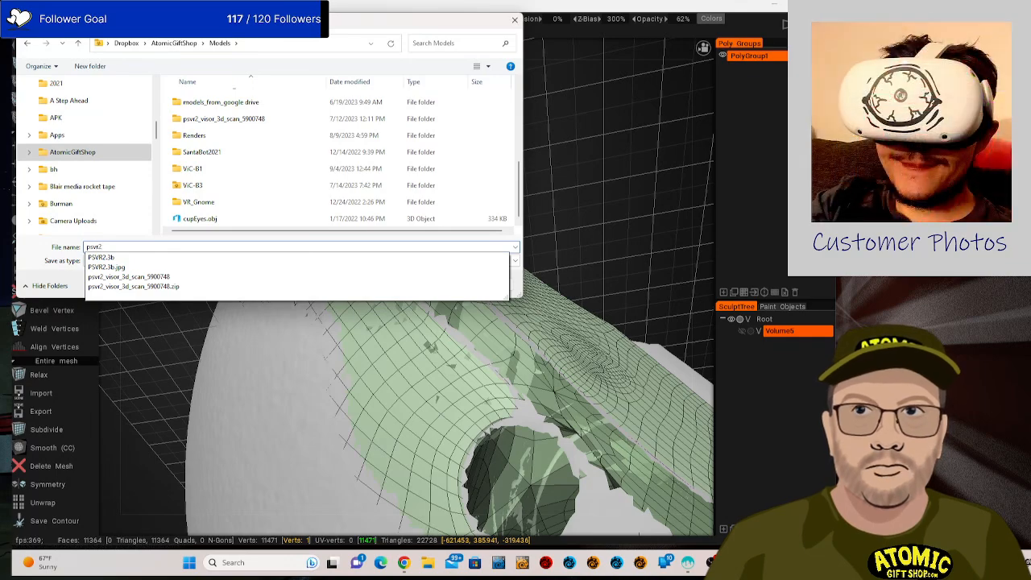
text(_)
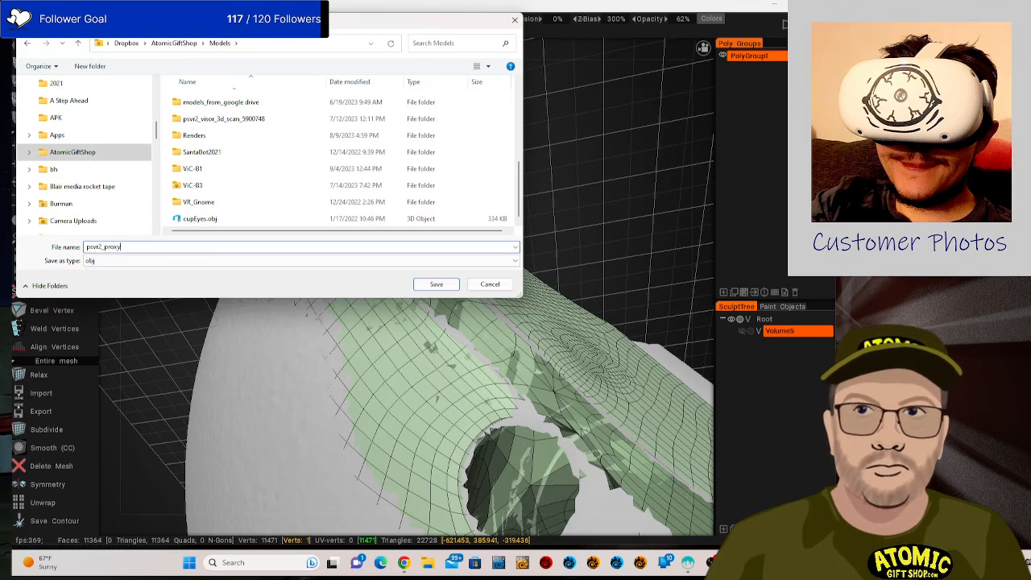
text(proxy)
key(Return)
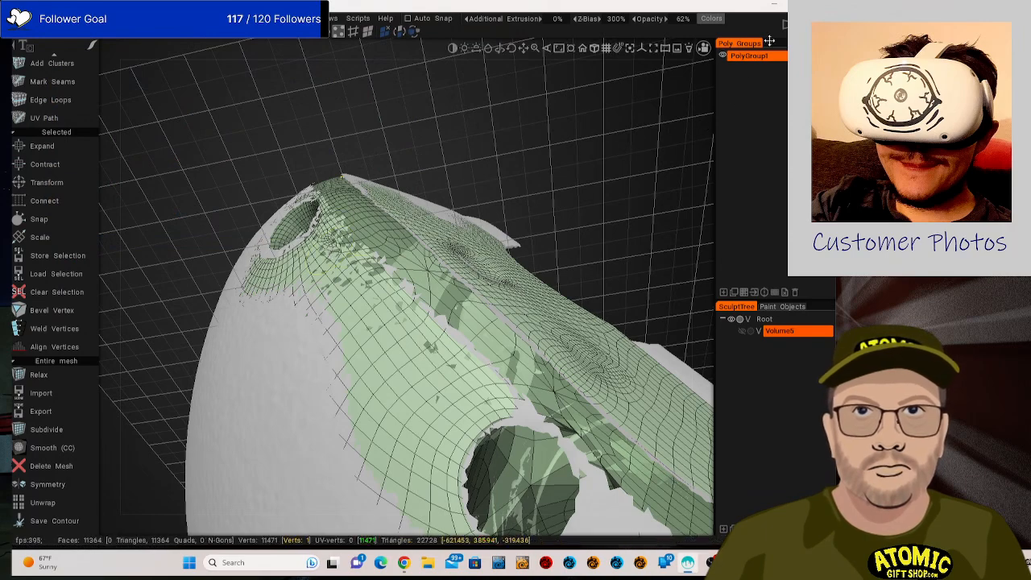
Quit 3DCoat without saving the scene changes and launch LightWave Modeler.
key(alt+F4)
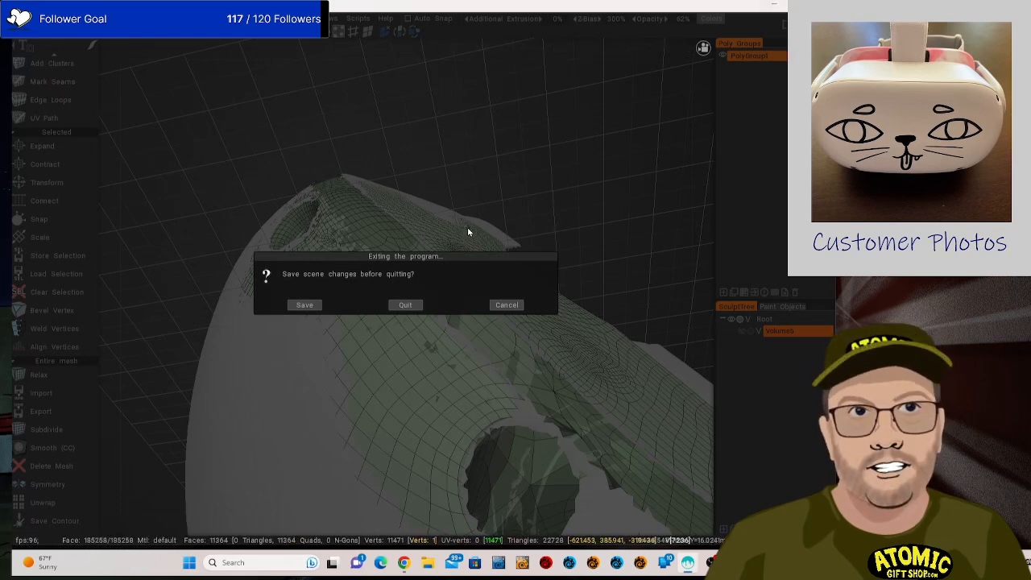
click(413, 306)
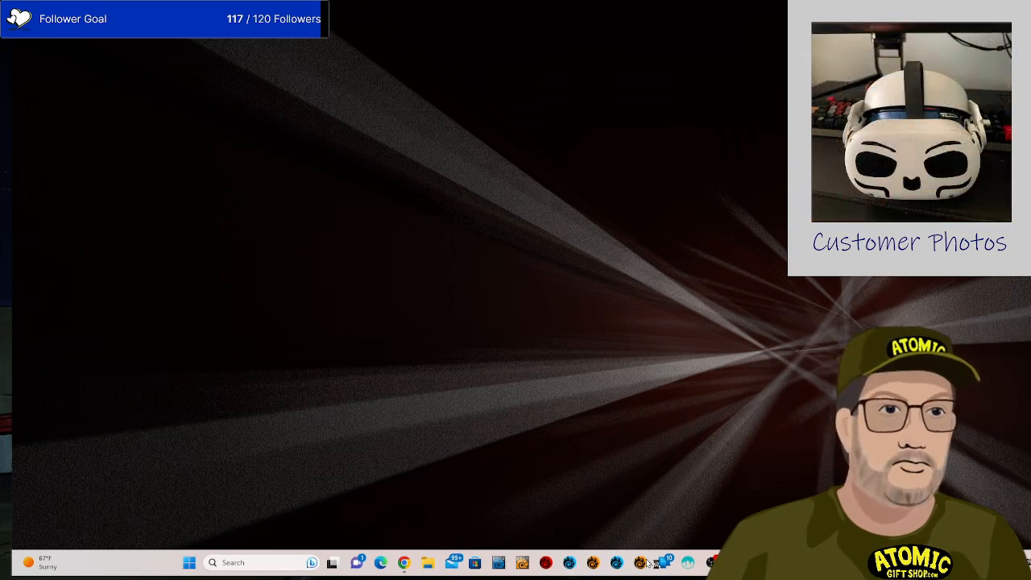
click(648, 563)
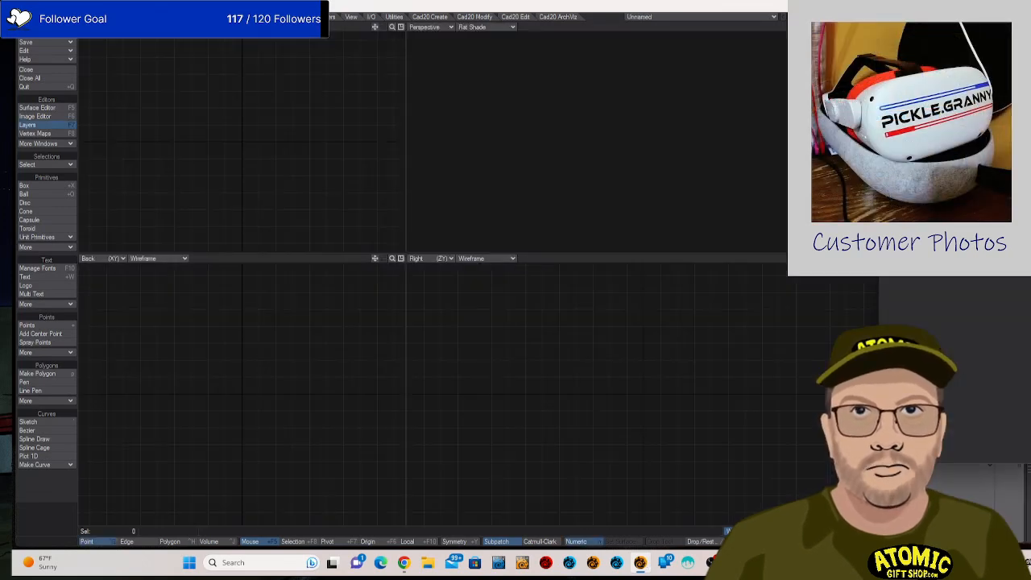
Load psvr2_proxy.obj from the AtomicGiftShop Models folder and fit the mesh in all viewports.
click(49, 38)
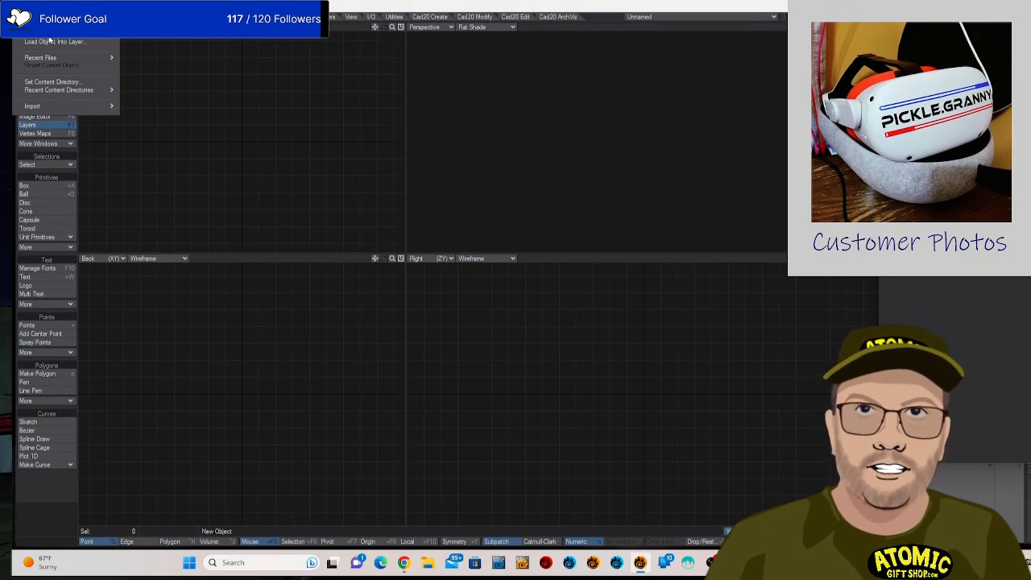
click(51, 41)
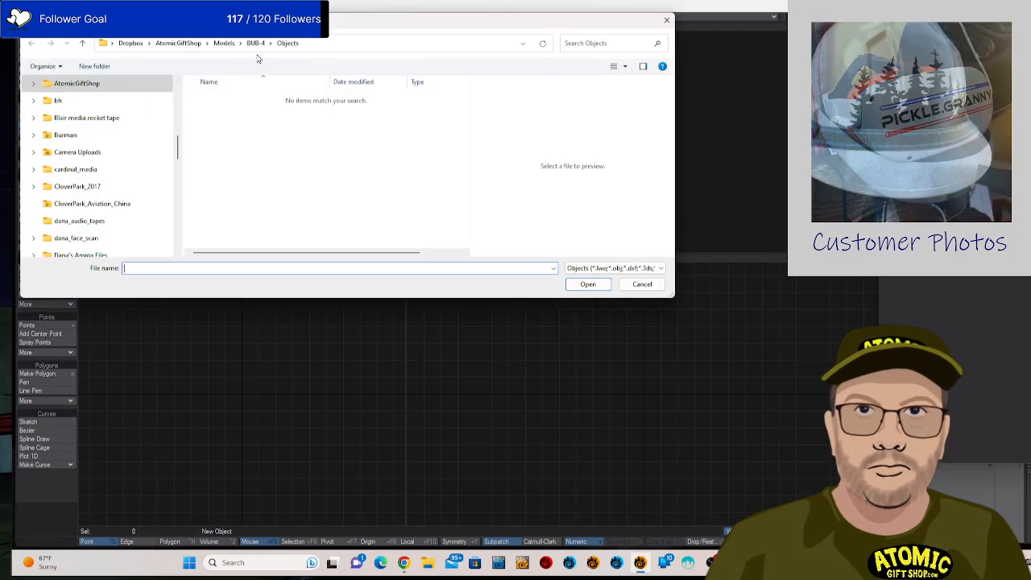
click(223, 43)
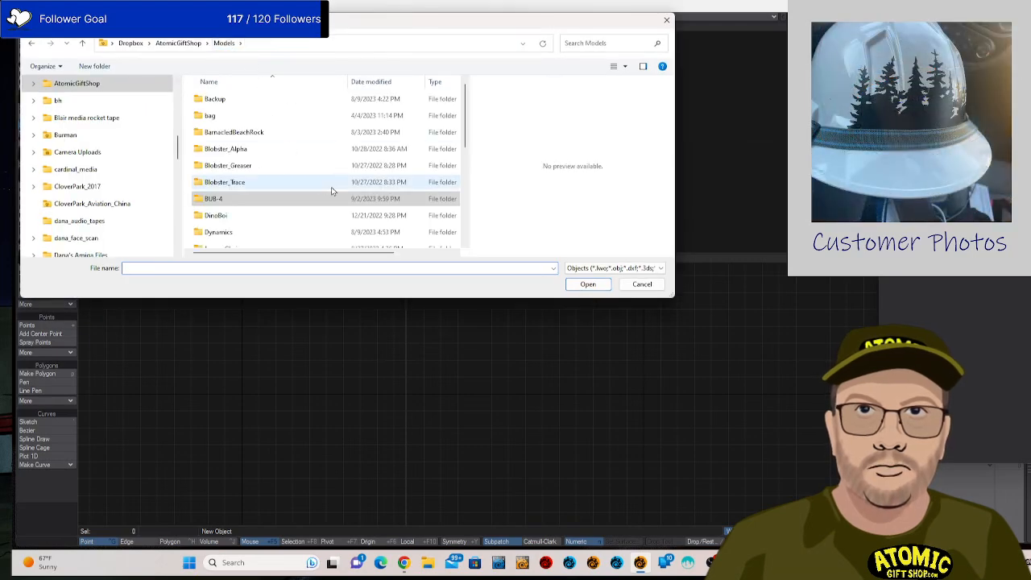
scroll(333, 191, down, 8)
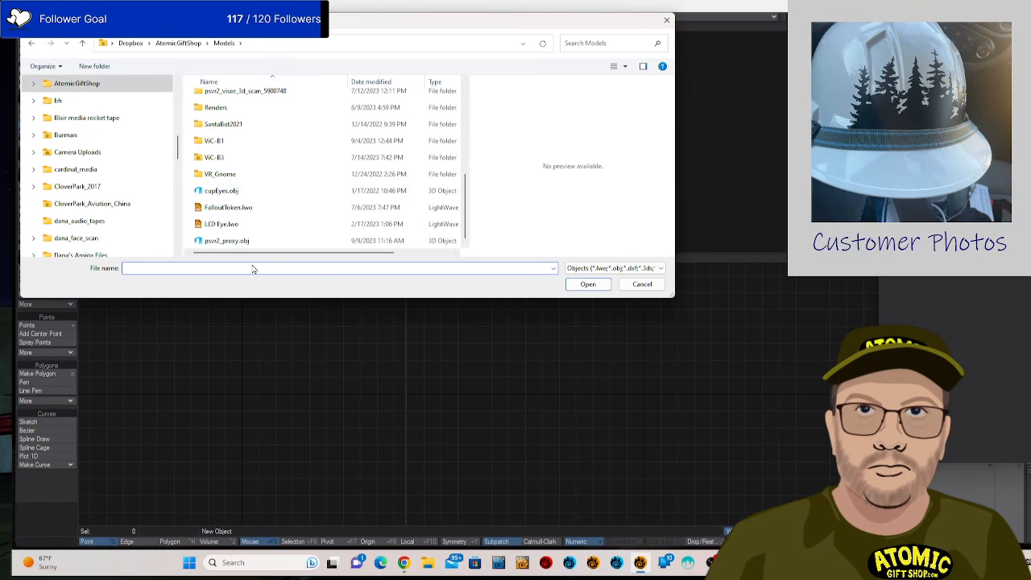
click(241, 241)
click(587, 284)
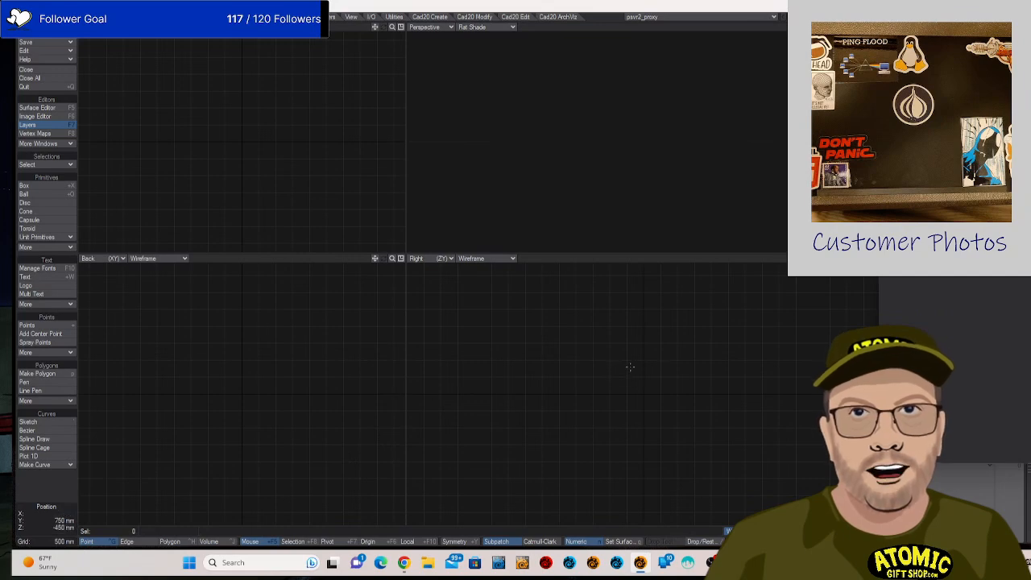
key(a)
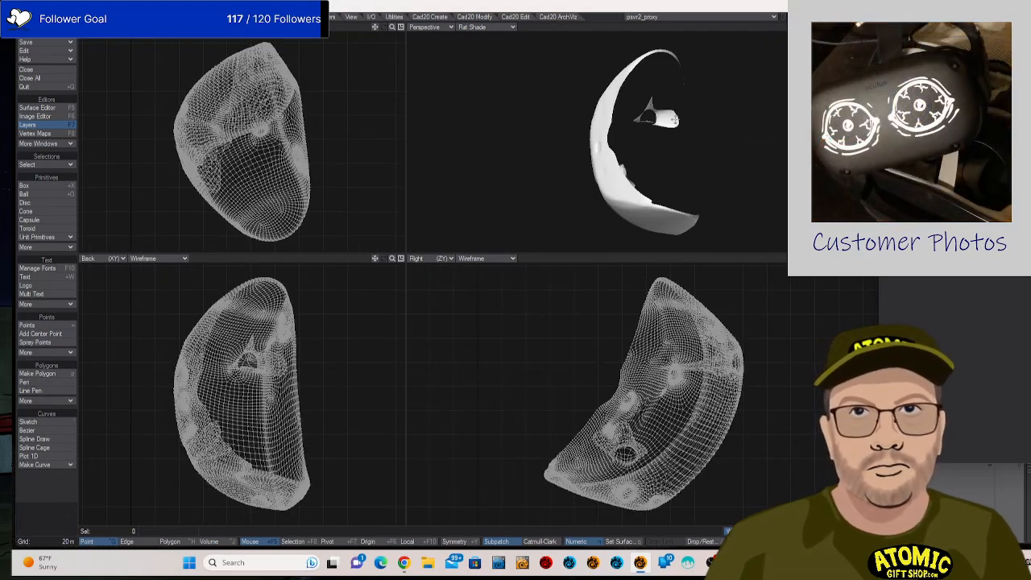
Examine the imported headset half-shell and its recesses from several angles in the perspective view.
mouse_move(729, 78)
mouse_down()
mouse_move(612, 136)
mouse_move(675, 187)
mouse_move(689, 161)
mouse_move(673, 183)
mouse_up()
mouse_move(427, 229)
mouse_down()
mouse_move(747, 169)
mouse_move(610, 187)
mouse_move(685, 120)
mouse_up()
mouse_move(637, 161)
mouse_down()
mouse_move(703, 71)
mouse_move(668, 112)
mouse_move(712, 129)
mouse_move(690, 95)
mouse_move(676, 90)
mouse_move(720, 169)
mouse_move(674, 180)
mouse_up()
scroll(762, 95, up, 4)
mouse_move(564, 70)
mouse_down()
mouse_move(695, 101)
mouse_move(682, 150)
mouse_move(648, 114)
mouse_move(653, 160)
mouse_move(583, 151)
mouse_move(600, 163)
mouse_move(584, 172)
mouse_move(704, 163)
mouse_move(661, 151)
mouse_move(665, 75)
mouse_move(636, 132)
mouse_move(583, 110)
mouse_move(575, 134)
mouse_move(550, 139)
mouse_up()
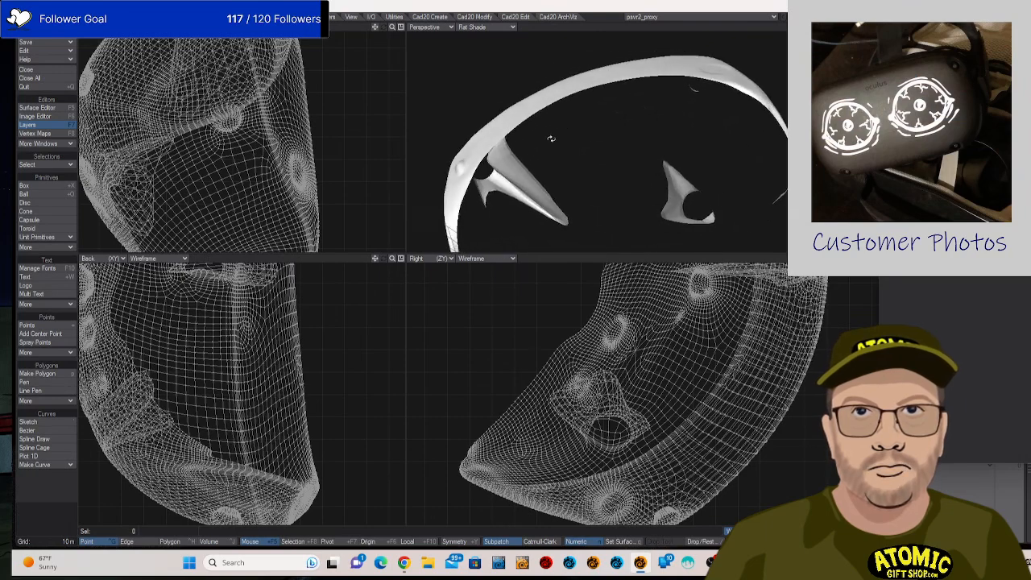
scroll(366, 385, down, 4)
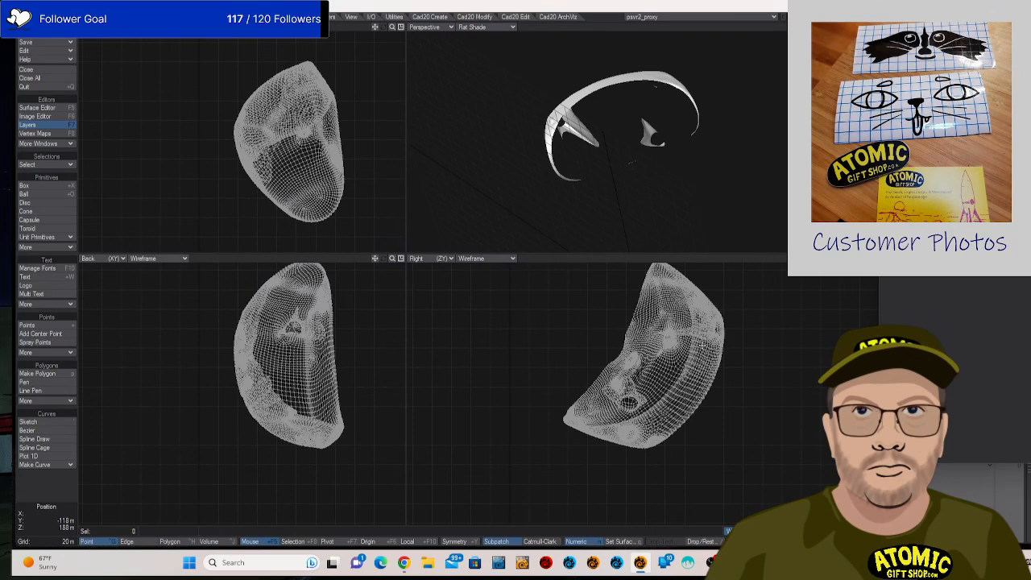
Select a single reference polygon on the lower face of the headset shell, between the camera recesses.
drag(640, 163, 694, 161)
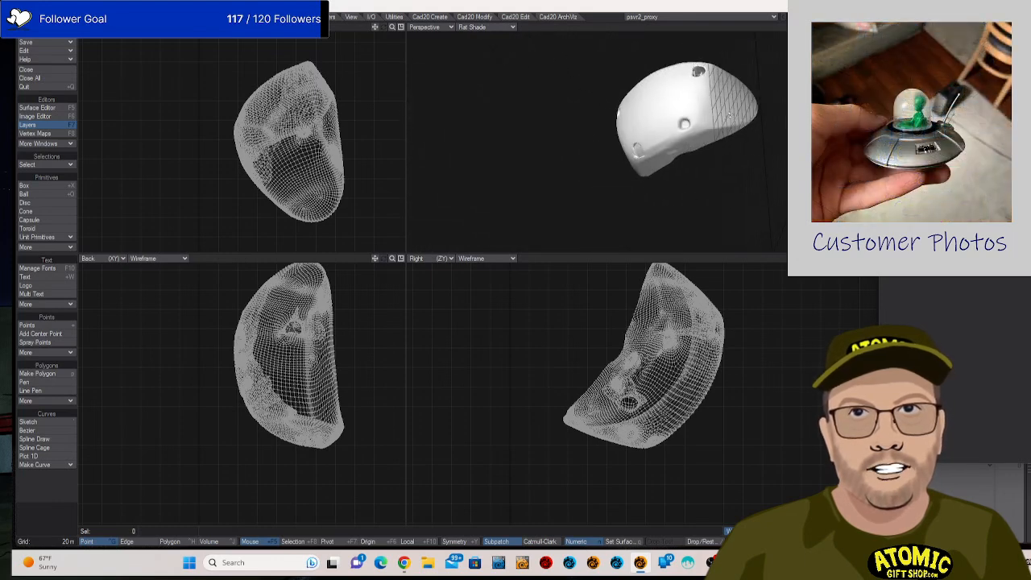
mouse_move(729, 115)
mouse_down()
mouse_move(701, 145)
mouse_move(633, 92)
mouse_move(643, 185)
mouse_move(661, 167)
mouse_up()
key(space)
key(space)
click(49, 339)
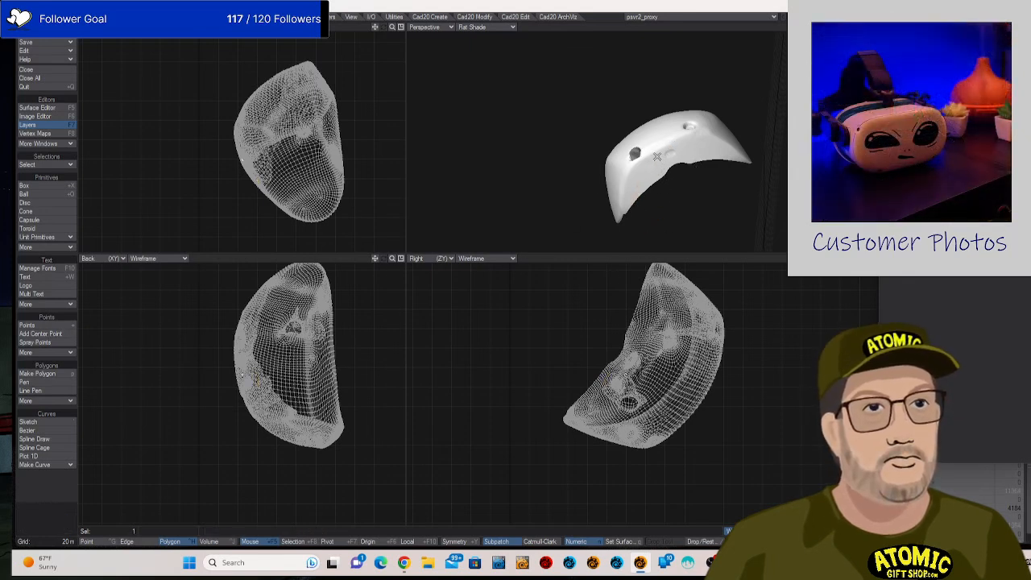
click(655, 170)
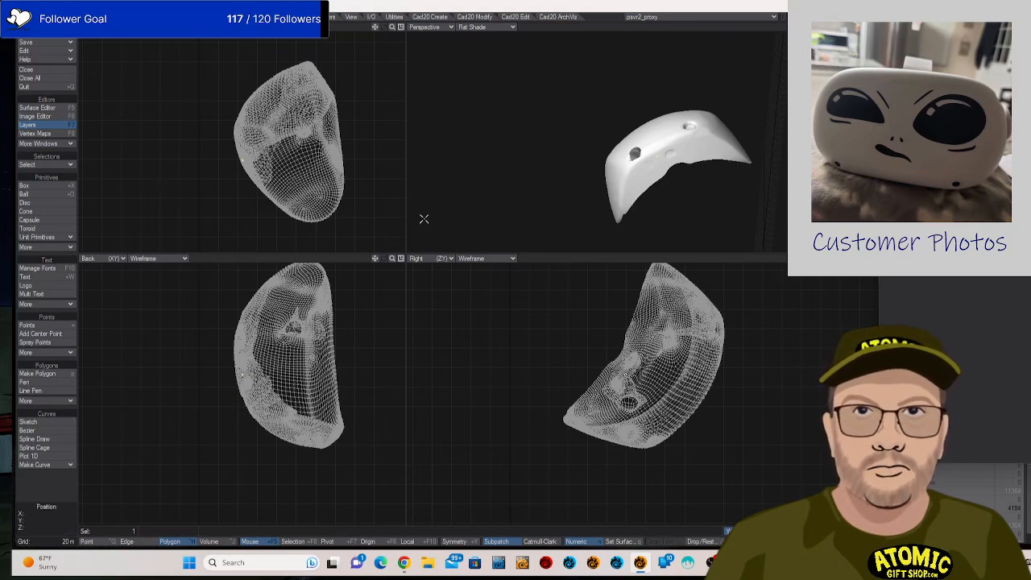
scroll(637, 162, up, 5)
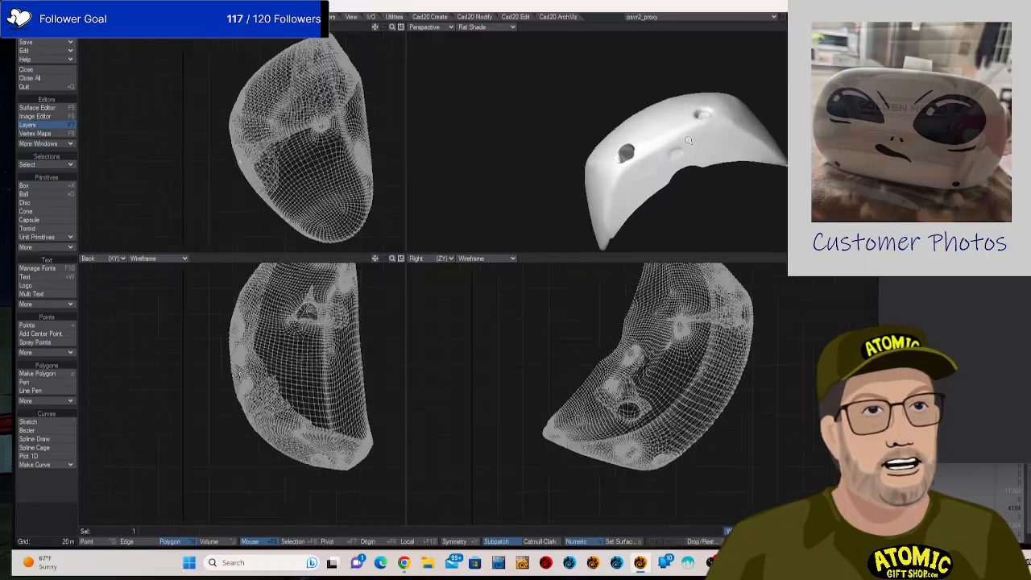
mouse_move(748, 127)
mouse_down()
mouse_move(668, 109)
mouse_move(673, 89)
mouse_move(709, 210)
mouse_up()
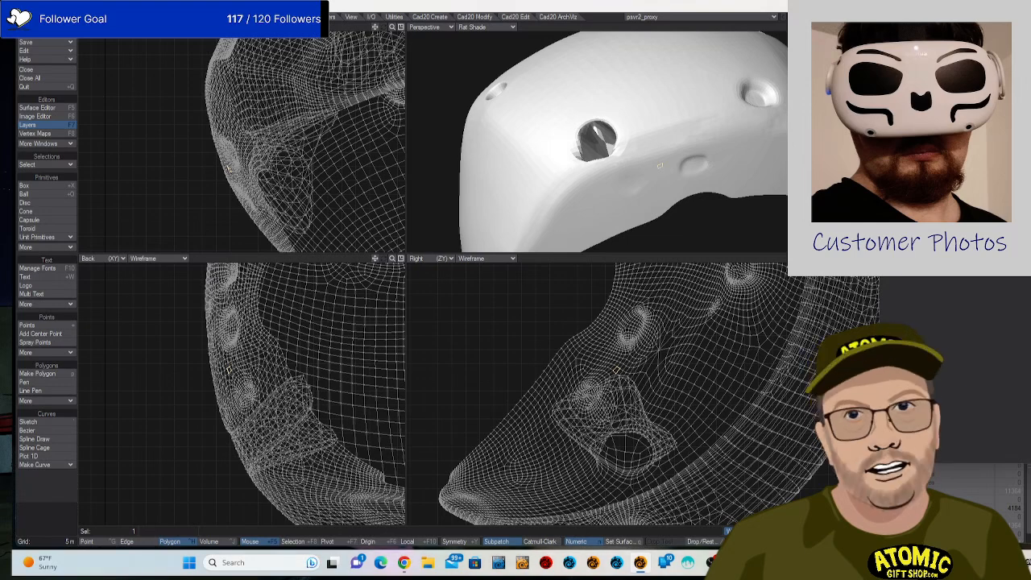
Try Rotate To Ground on only the selected polygon, with Y as the rest axis and positive sense.
click(121, 16)
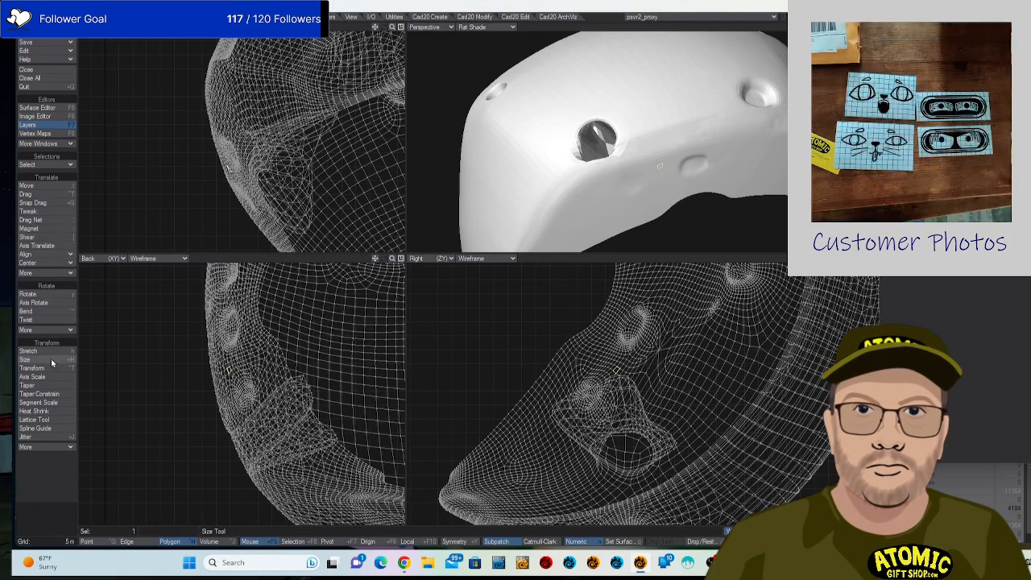
click(49, 330)
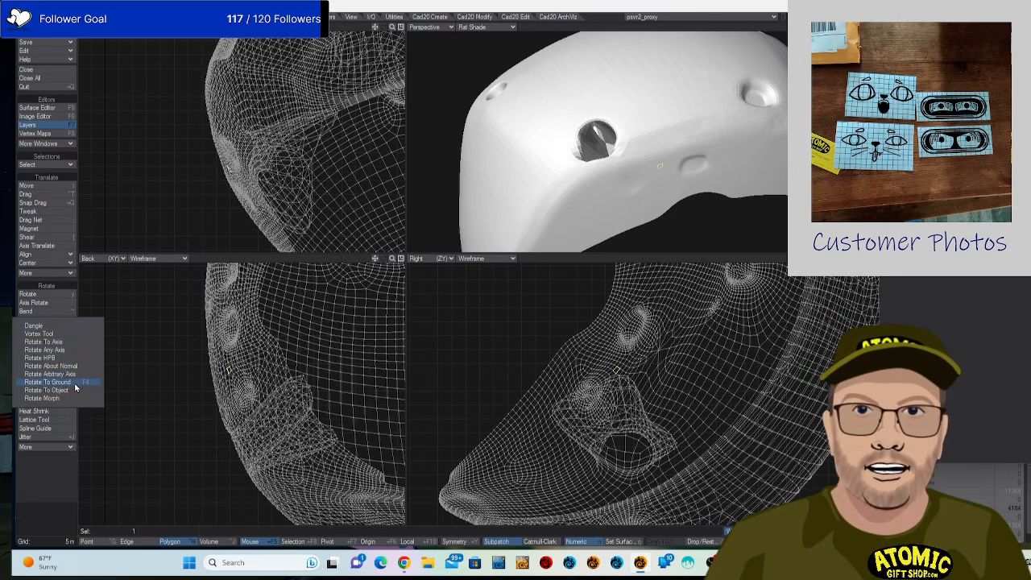
click(49, 382)
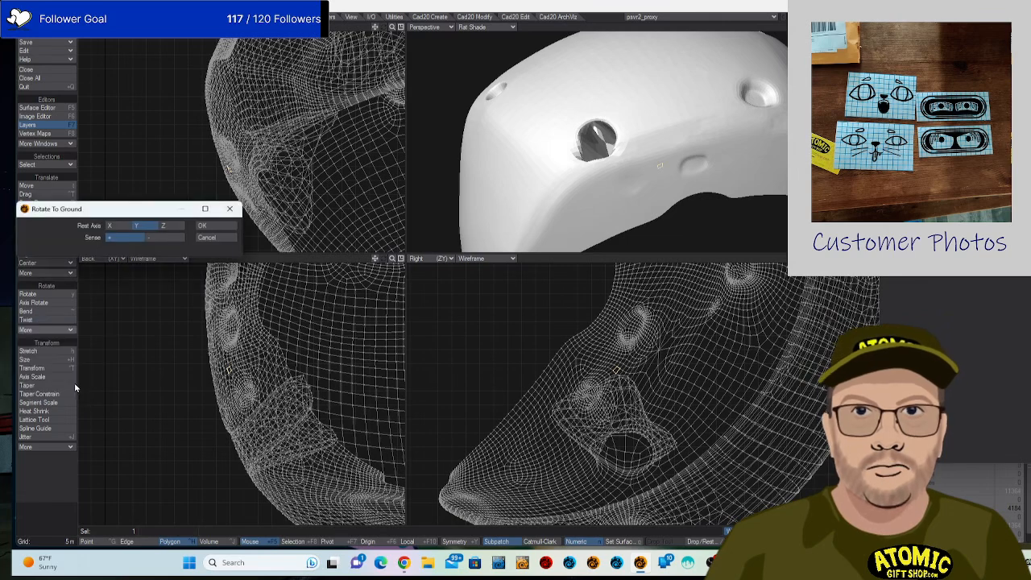
click(213, 229)
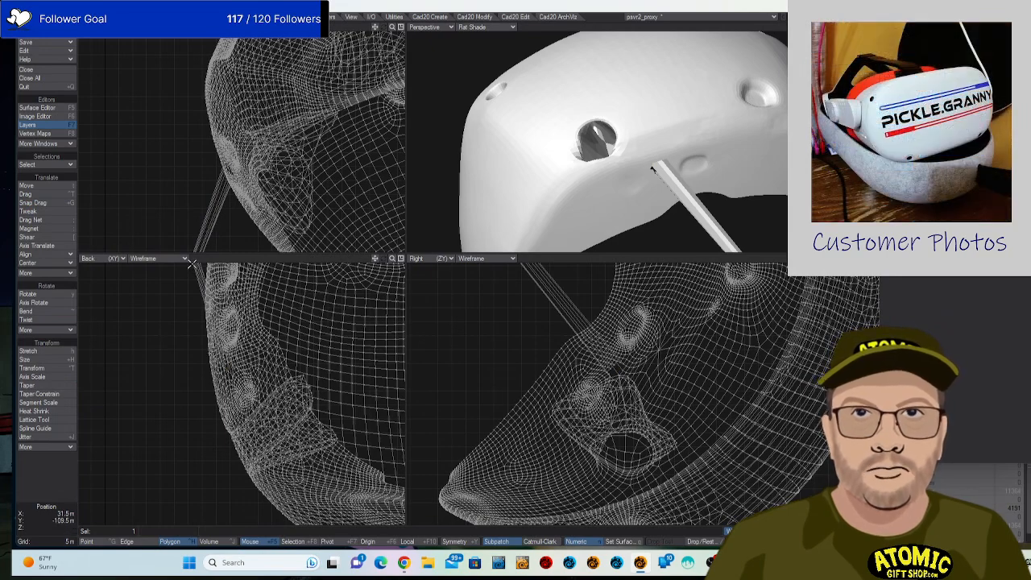
key(ctrl+z)
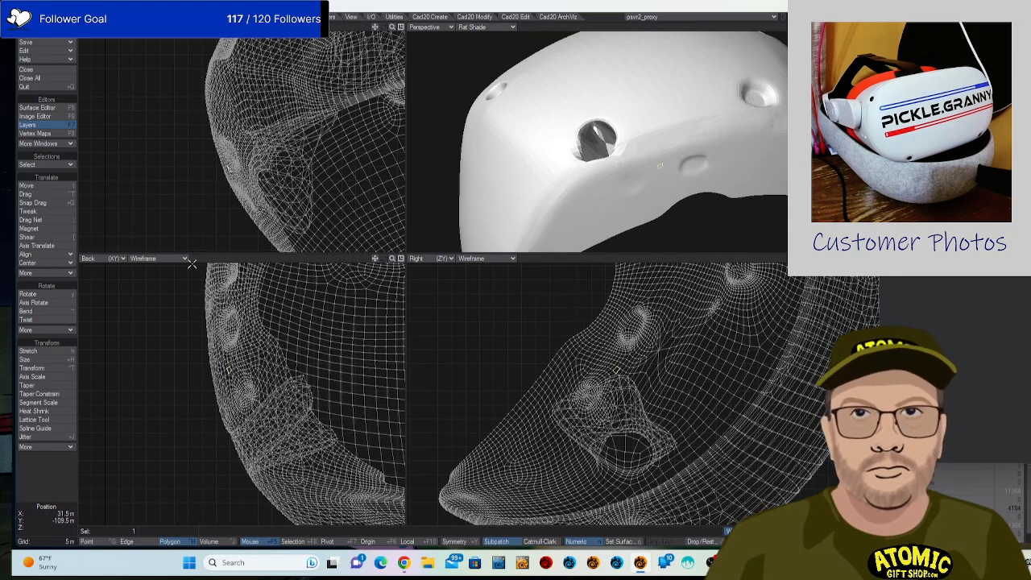
Extend the selection to the whole connected shell and apply Rotate To Ground with rest axis Y and positive sense.
key(bracketright)
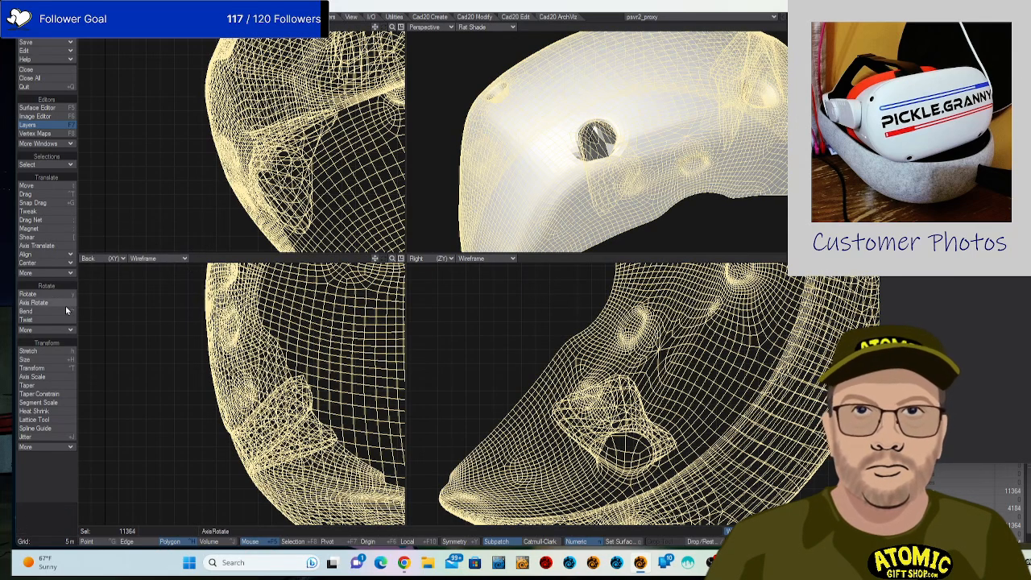
click(46, 272)
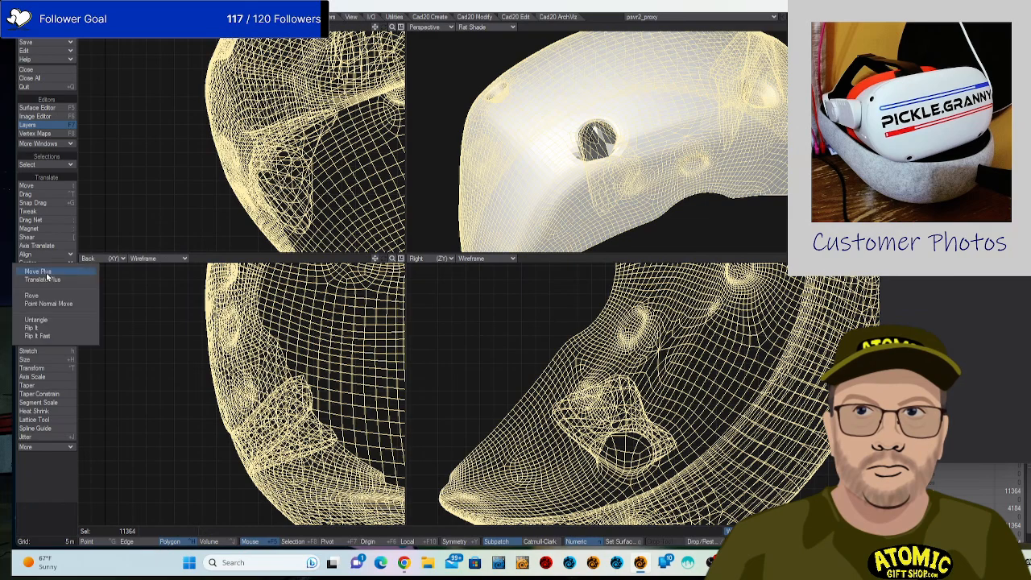
click(140, 191)
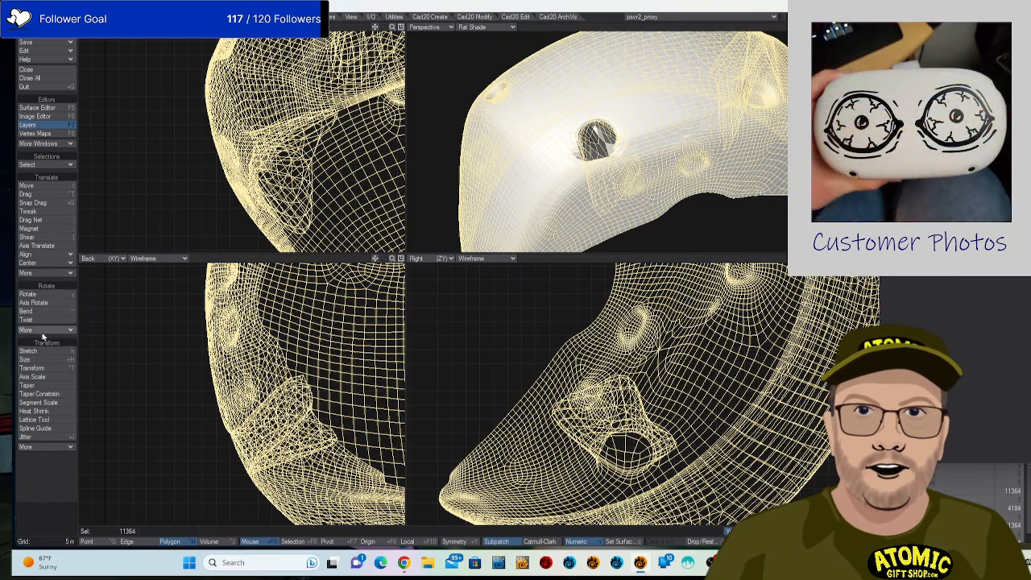
click(42, 332)
click(46, 330)
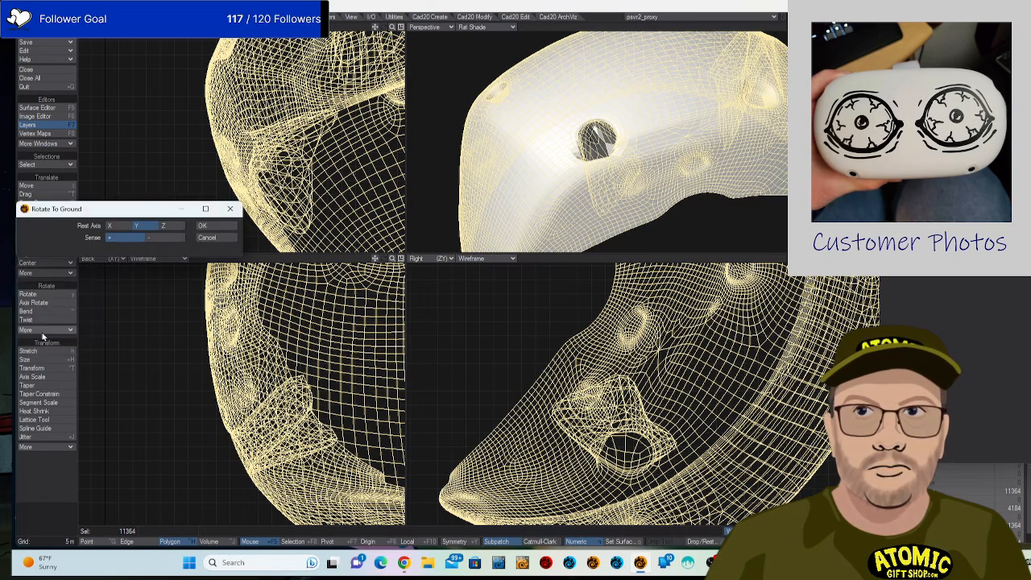
click(207, 225)
key(a)
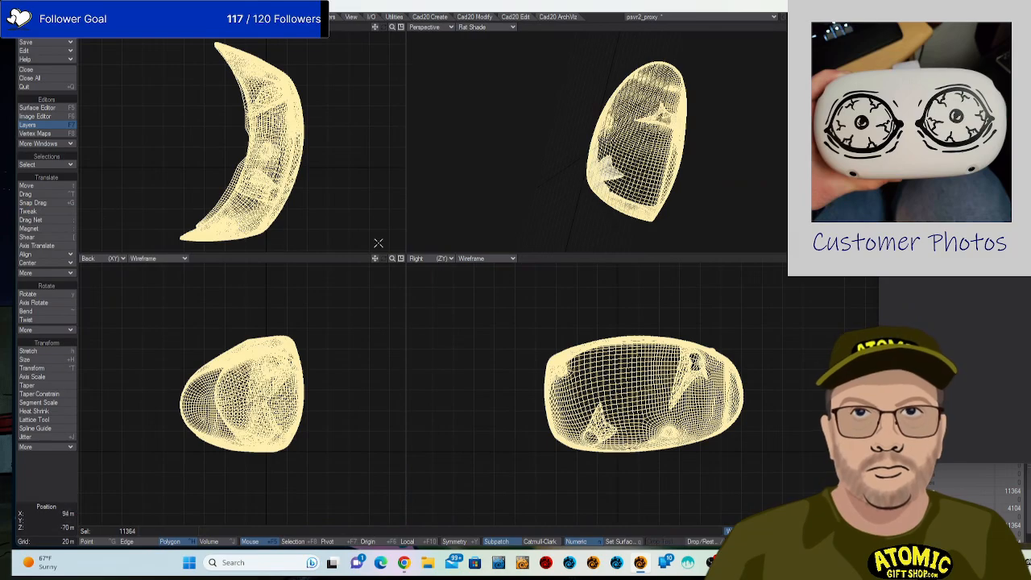
Rotate the whole shell about -78° in the top view so it lies symmetrically across the X axis.
drag(604, 221, 462, 224)
mouse_move(321, 205)
mouse_down()
mouse_move(297, 169)
mouse_move(305, 195)
mouse_up()
drag(511, 173, 675, 87)
drag(549, 132, 662, 133)
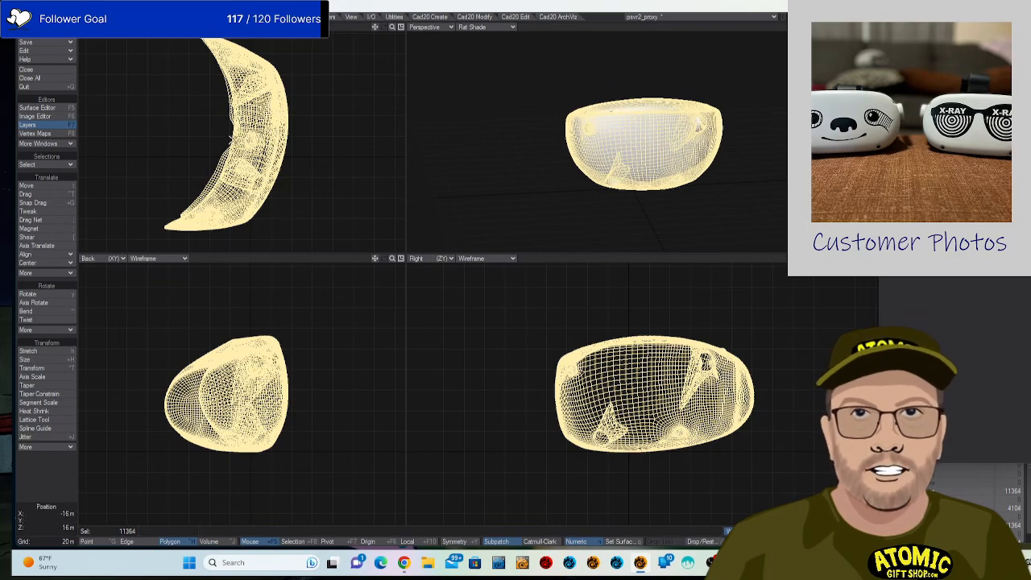
key(y)
drag(242, 154, 200, 155)
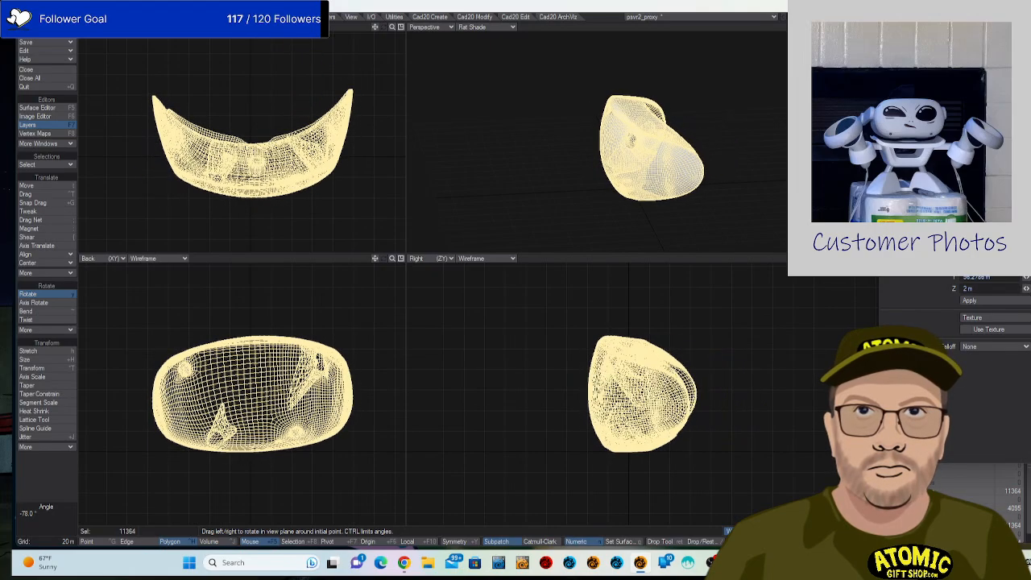
Turn the shell around in two 90° rotations, move it onto the centre line in the top view, and clear the selection.
key(r)
key(r)
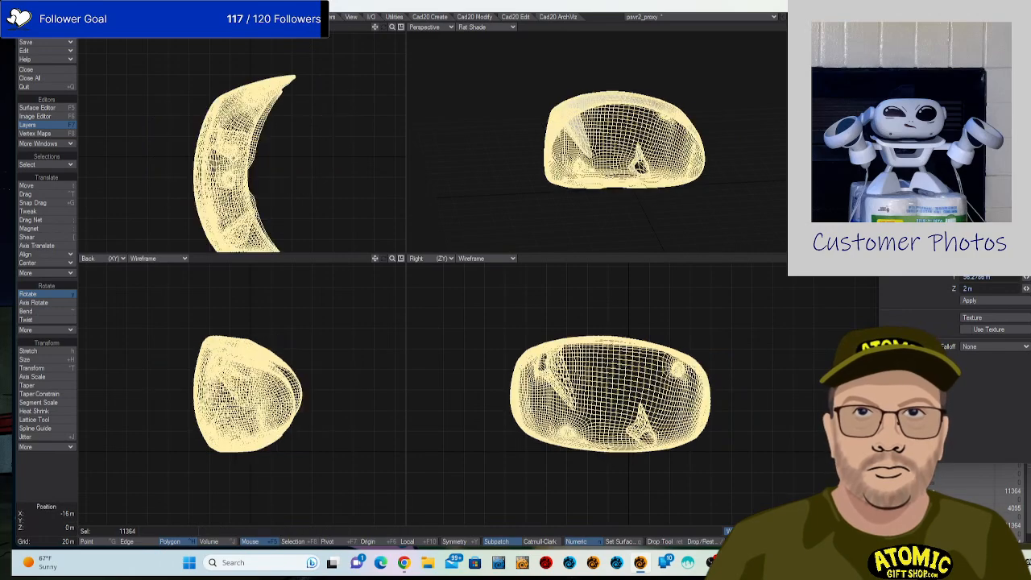
key(t)
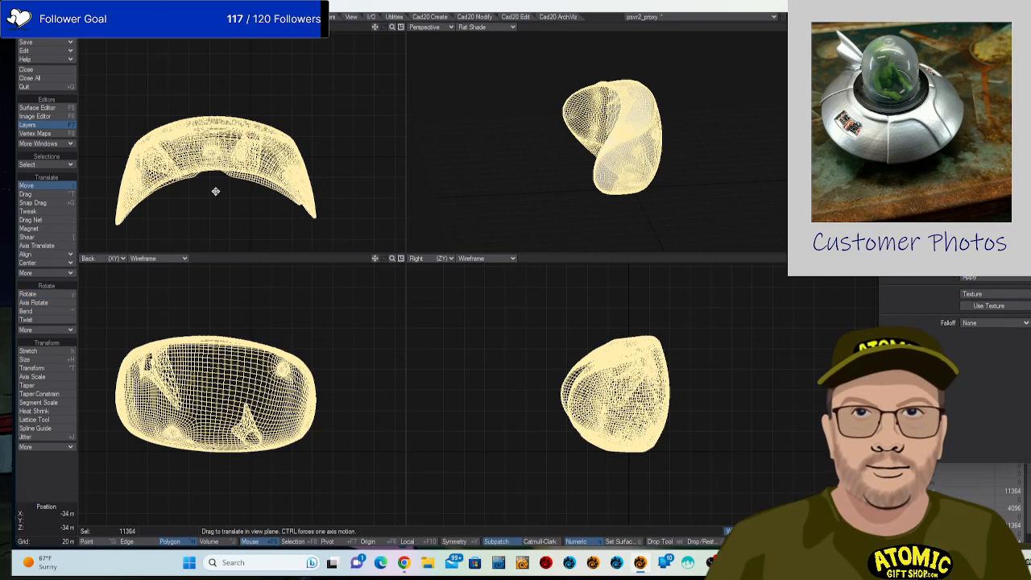
drag(214, 189, 251, 169)
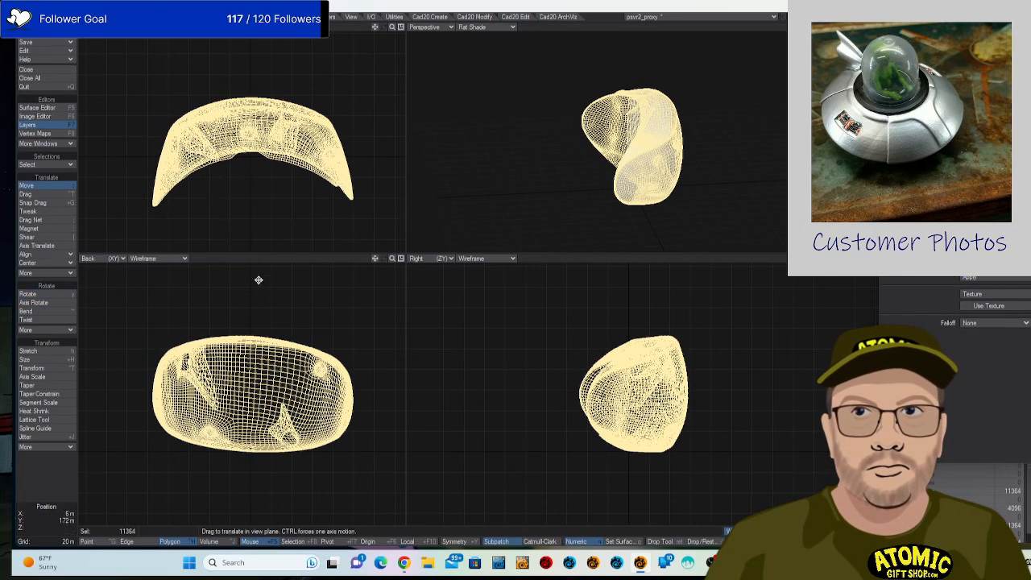
click(46, 491)
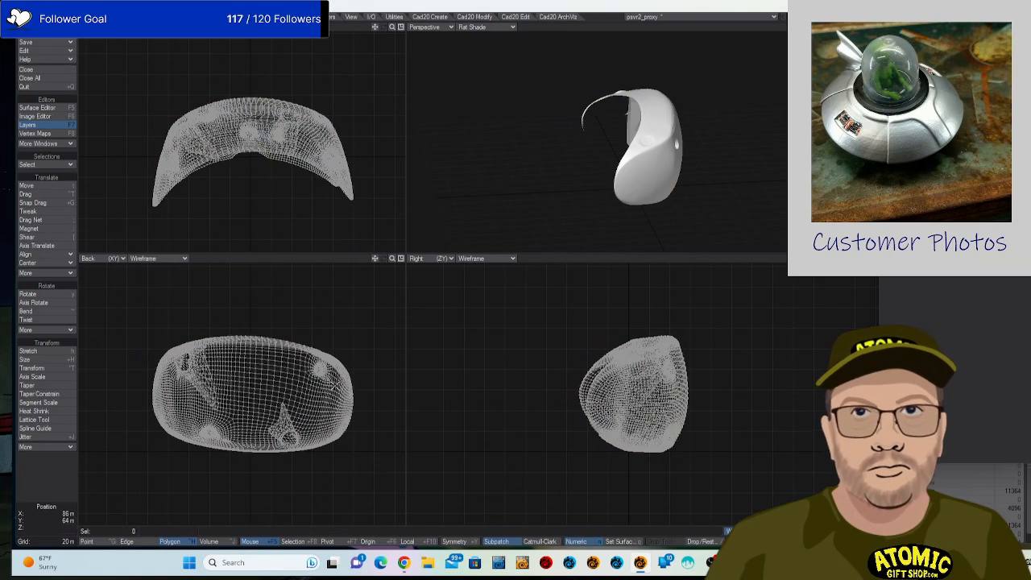
Level the shell by rotating it about 3° in the side view and fine-tuning its rotation in the top view.
key(y)
drag(634, 394, 645, 394)
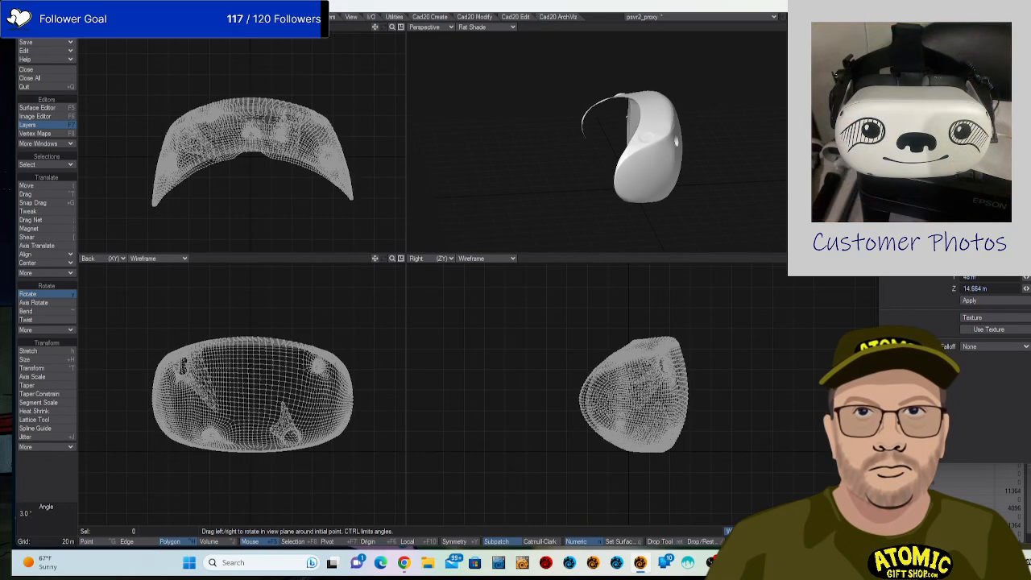
drag(244, 128, 242, 128)
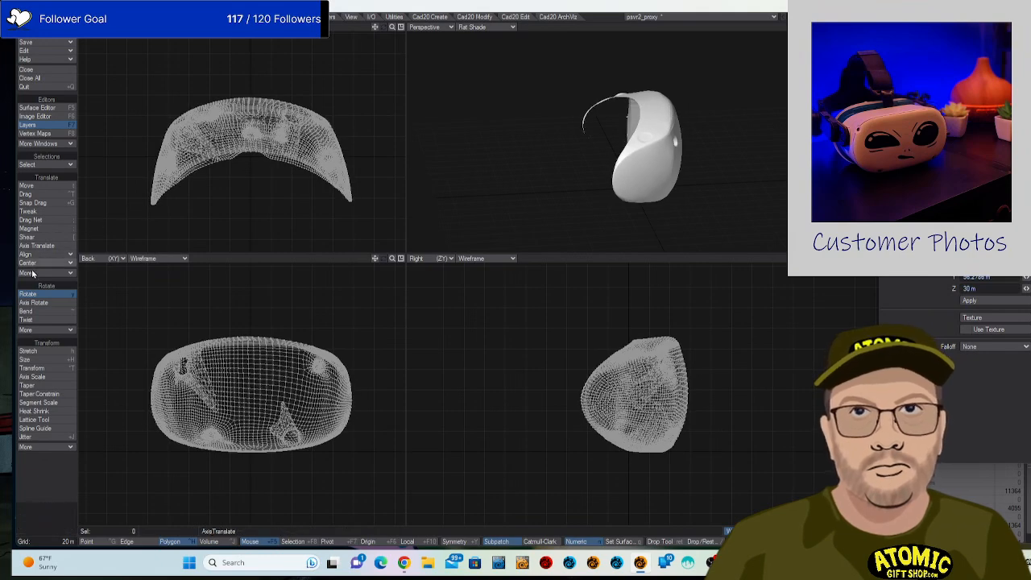
click(65, 488)
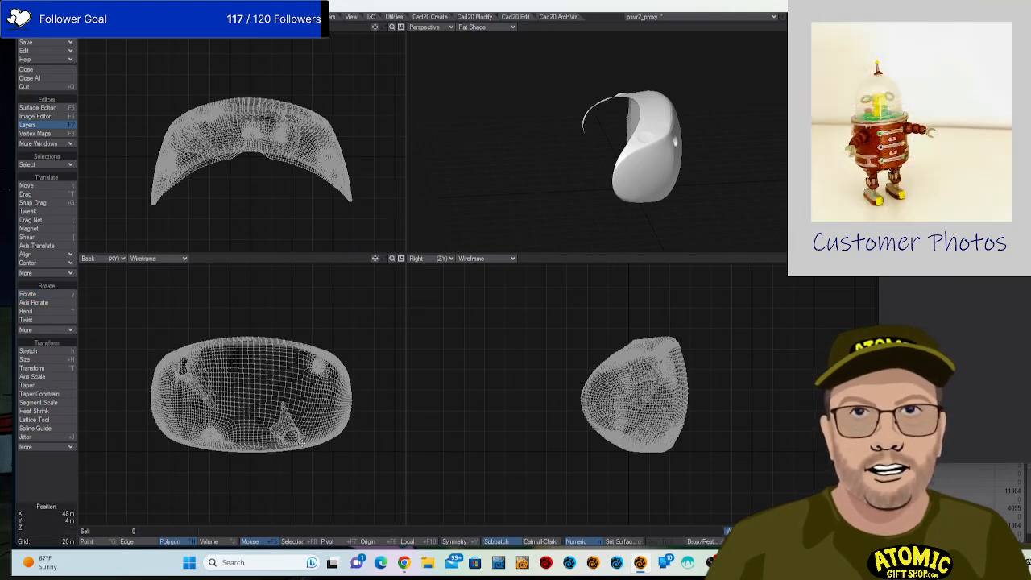
Delete the polygons along the shell's upper surface and the remaining strip behind its upper edge.
drag(593, 151, 623, 185)
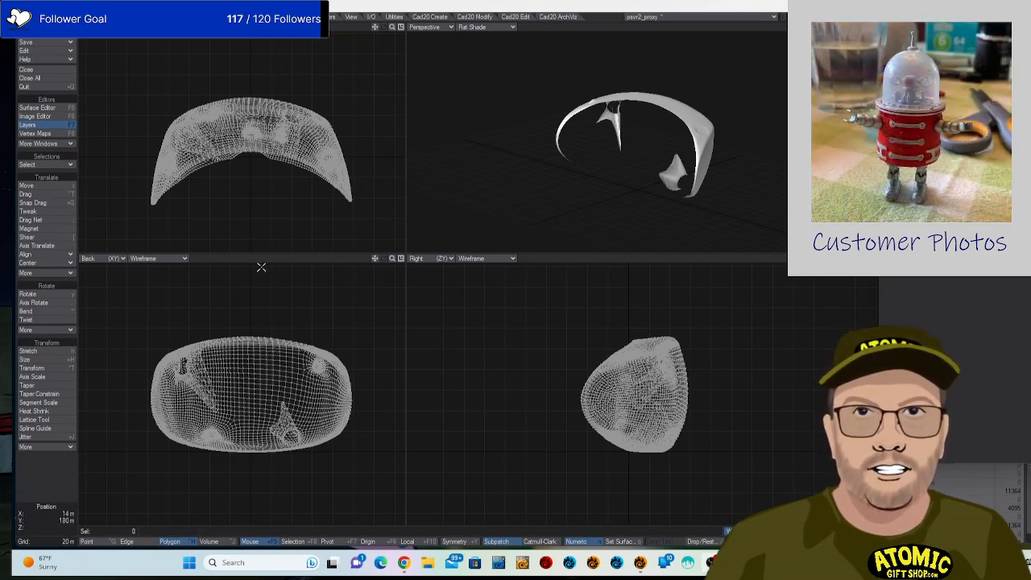
drag(737, 203, 696, 157)
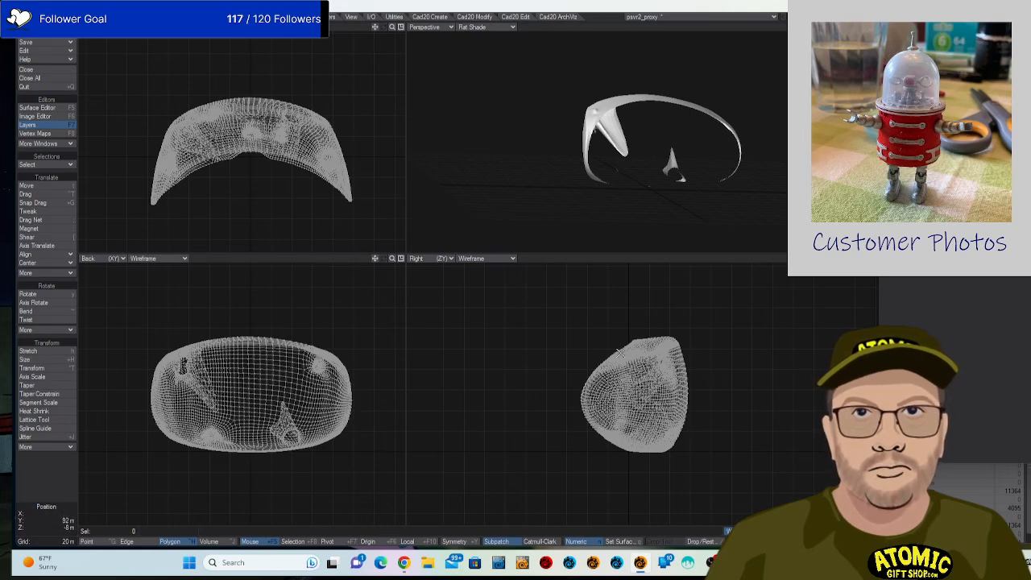
mouse_move(640, 314)
mouse_down()
mouse_move(610, 351)
mouse_move(689, 342)
mouse_move(690, 299)
mouse_up()
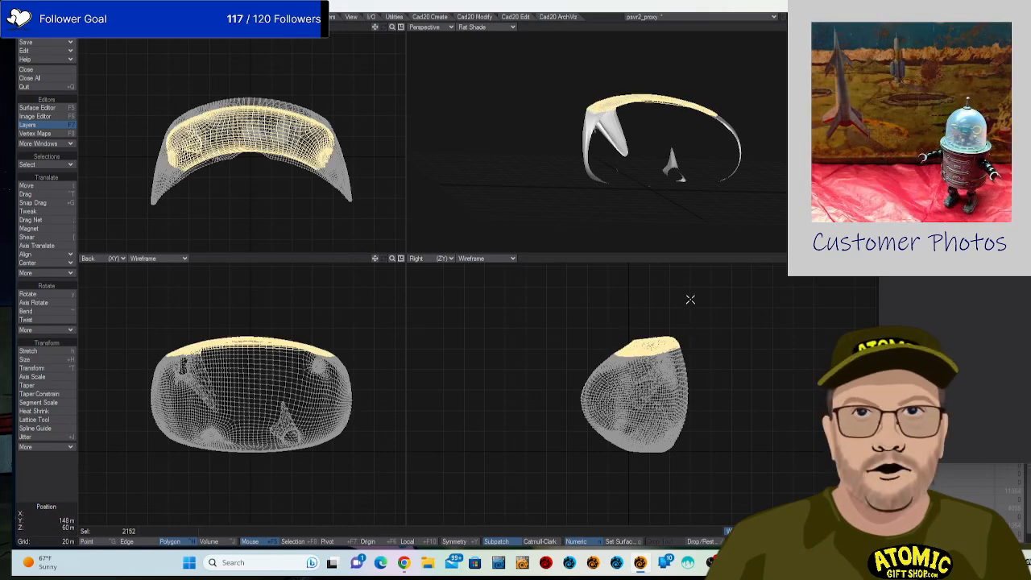
key(Delete)
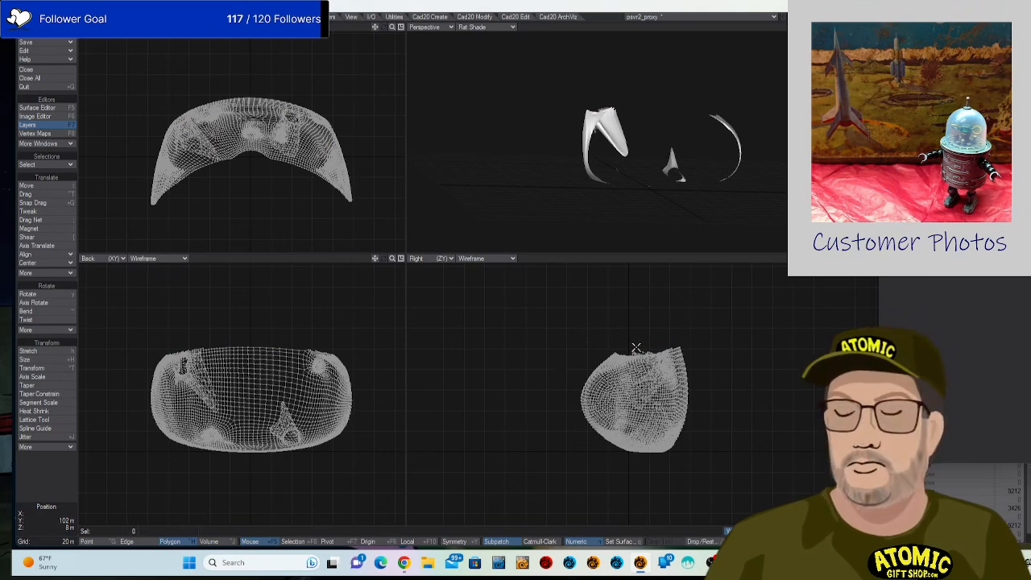
mouse_move(638, 348)
mouse_down()
mouse_move(610, 316)
mouse_move(565, 338)
mouse_move(541, 391)
mouse_move(581, 402)
mouse_move(639, 365)
mouse_move(650, 330)
mouse_up()
key(Delete)
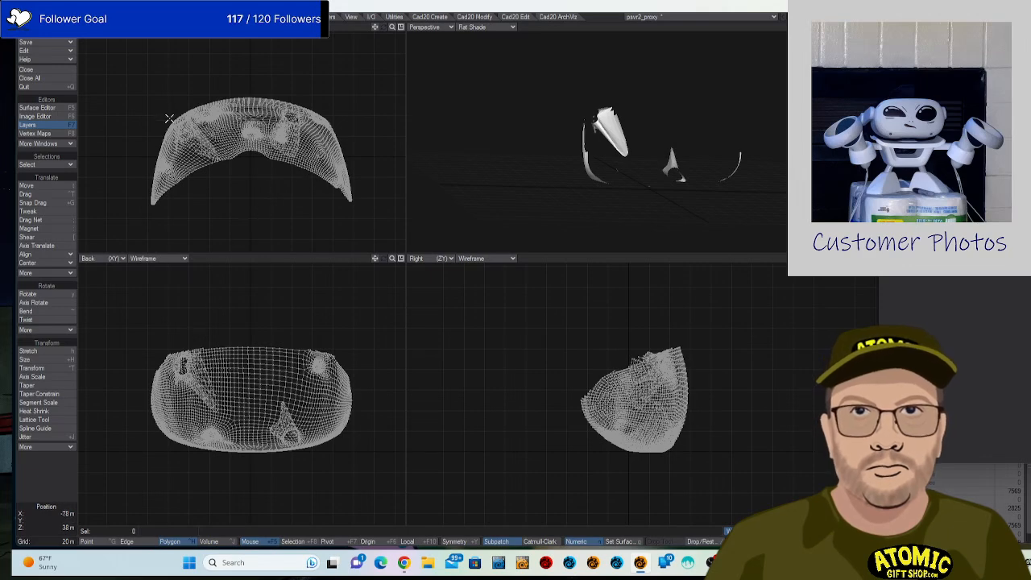
Delete the polygons of both curved side ends of the shell, using the top view to select them.
mouse_move(169, 119)
mouse_down()
mouse_move(133, 228)
mouse_move(179, 189)
mouse_up()
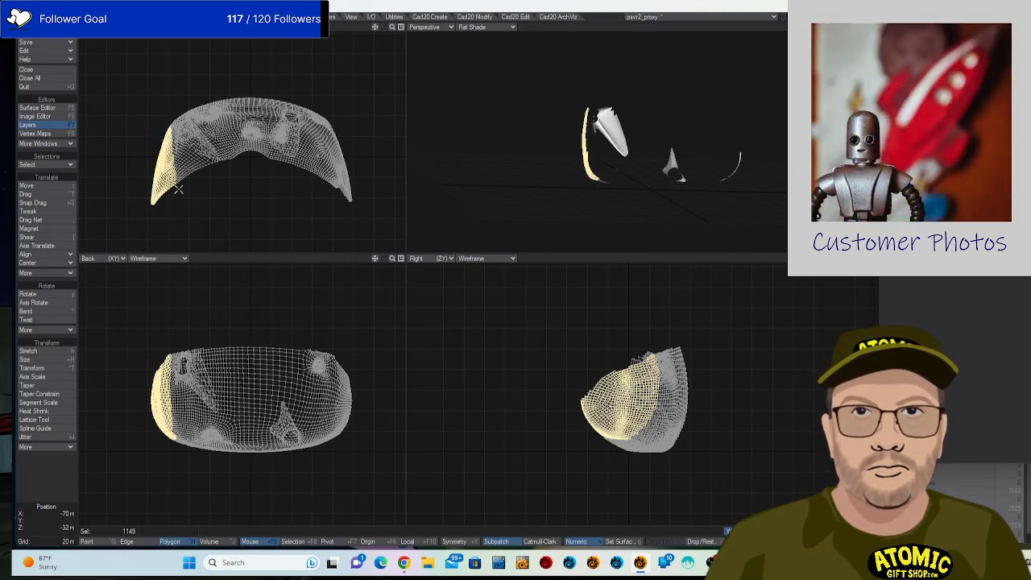
key(Delete)
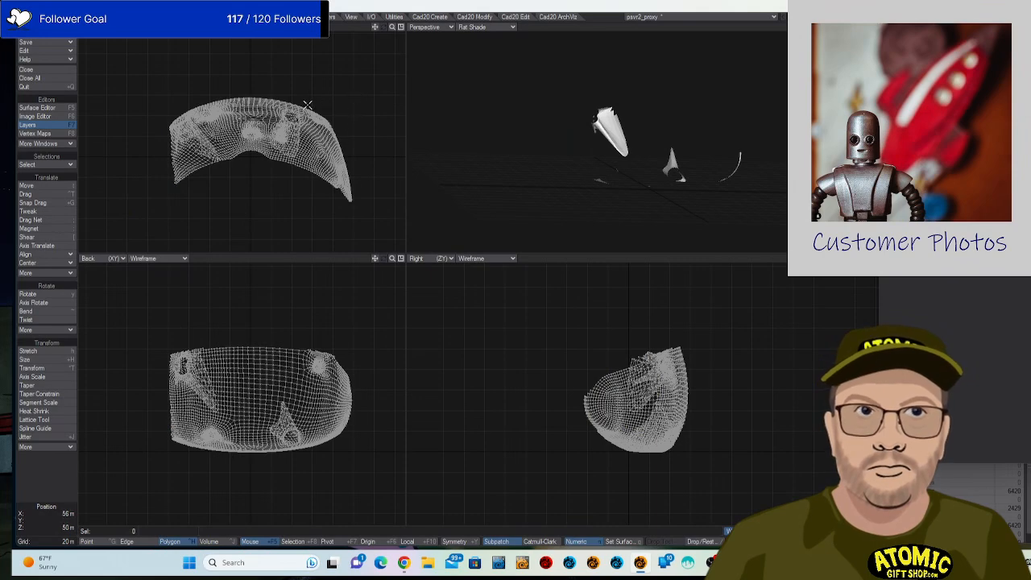
mouse_move(307, 105)
mouse_down()
mouse_move(337, 119)
mouse_move(369, 233)
mouse_move(299, 188)
mouse_up()
key(Delete)
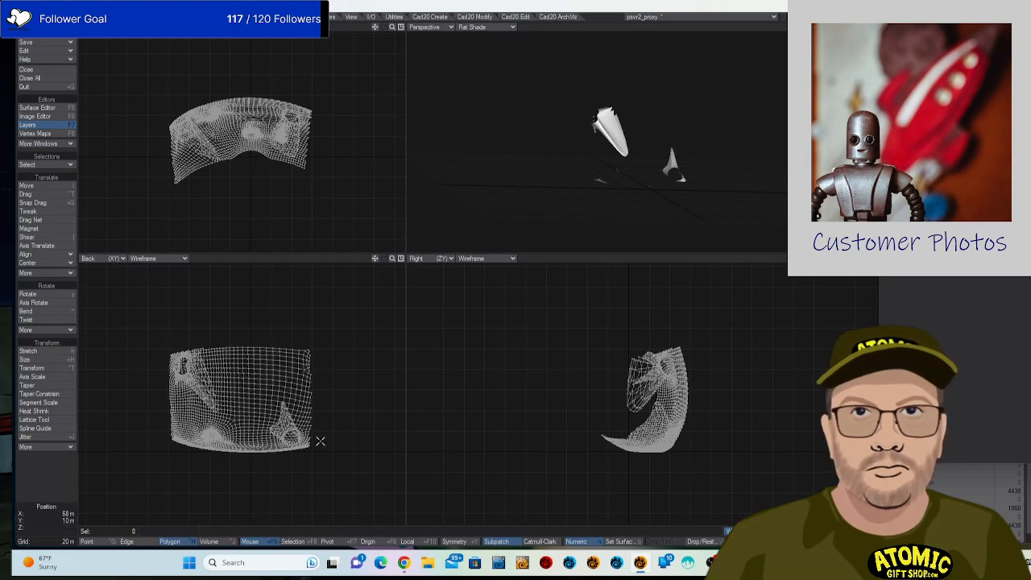
Delete the polygons along the shell's underside, selecting them in the back view.
mouse_move(314, 441)
mouse_down()
mouse_move(265, 469)
mouse_move(182, 462)
mouse_move(159, 433)
mouse_move(220, 449)
mouse_up()
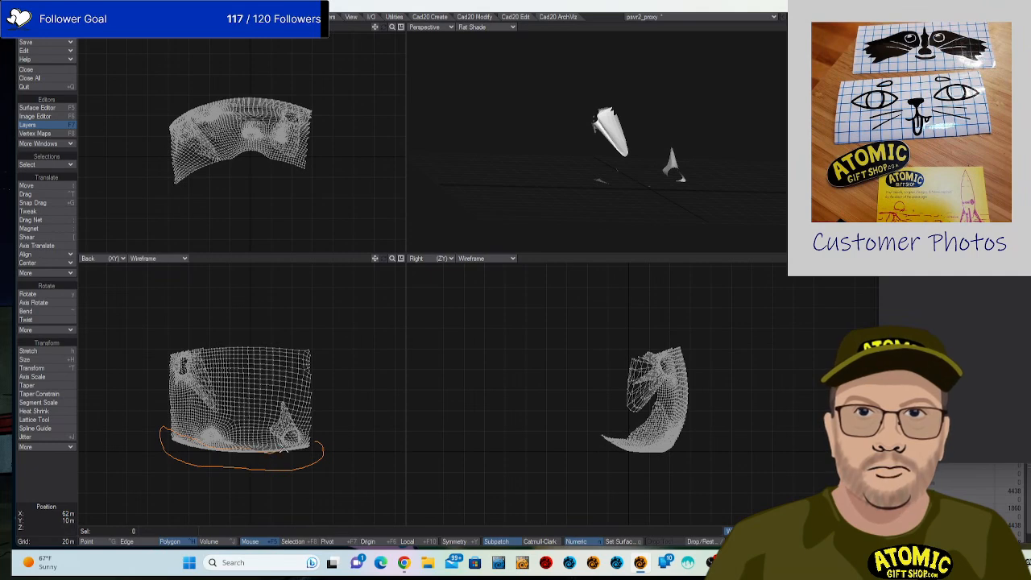
mouse_move(316, 445)
mouse_down()
mouse_move(248, 448)
mouse_move(293, 453)
mouse_up()
key(Delete)
key(Delete)
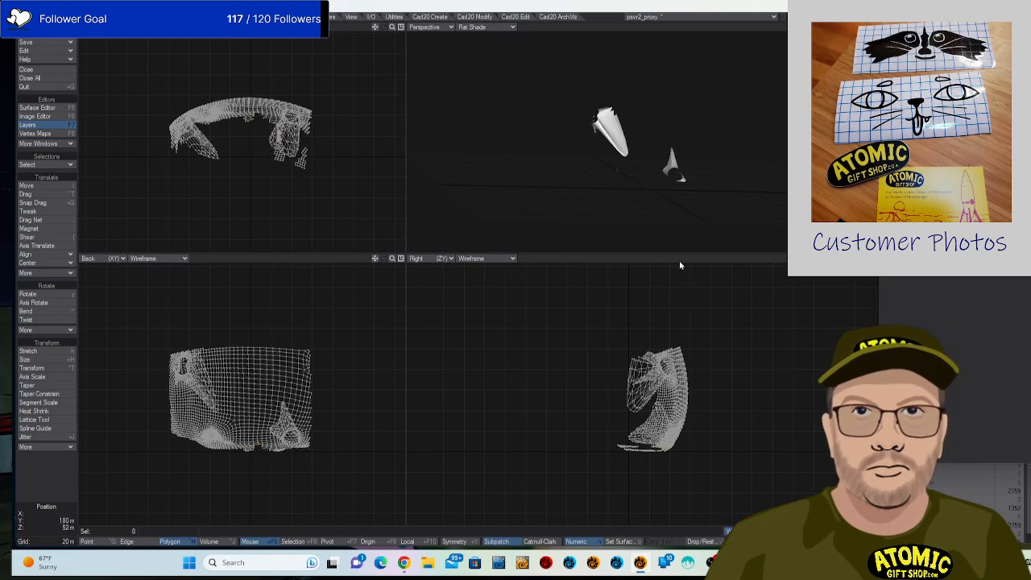
Clear the polygon selection on the protruding camera recess wall and set the perspective view's display style to Wireframe.
drag(223, 136, 211, 161)
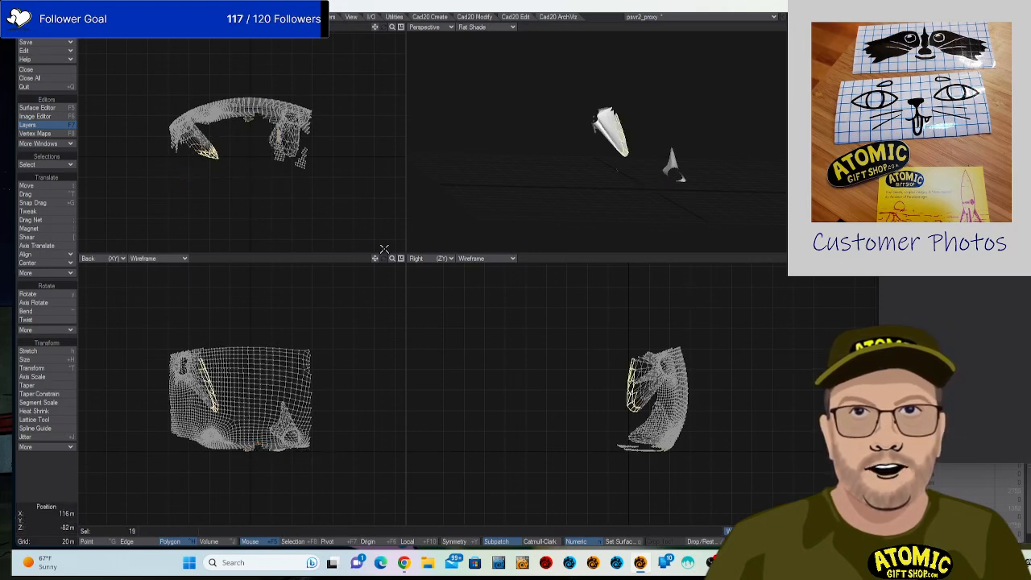
drag(595, 137, 562, 194)
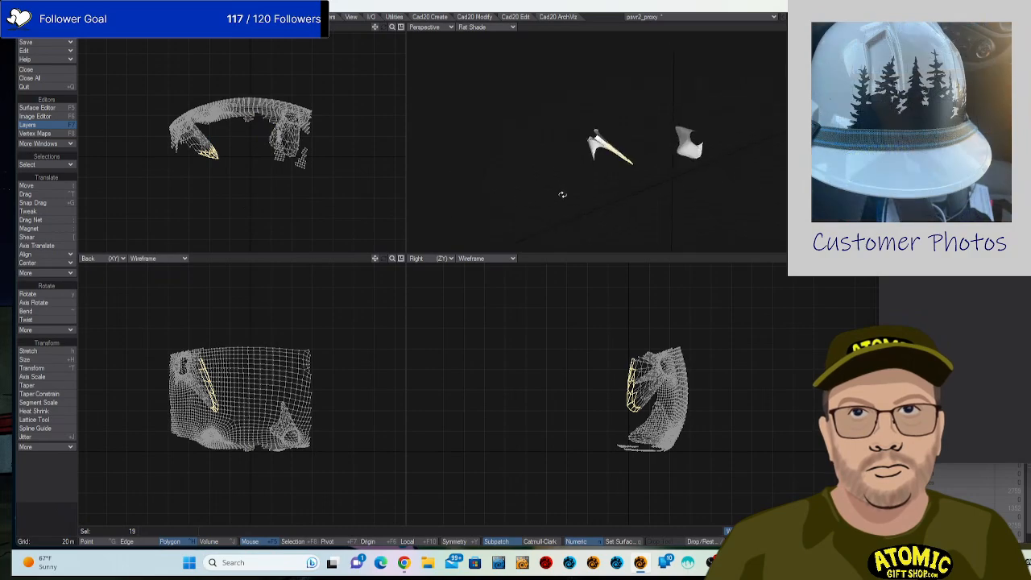
scroll(285, 165, up, 5)
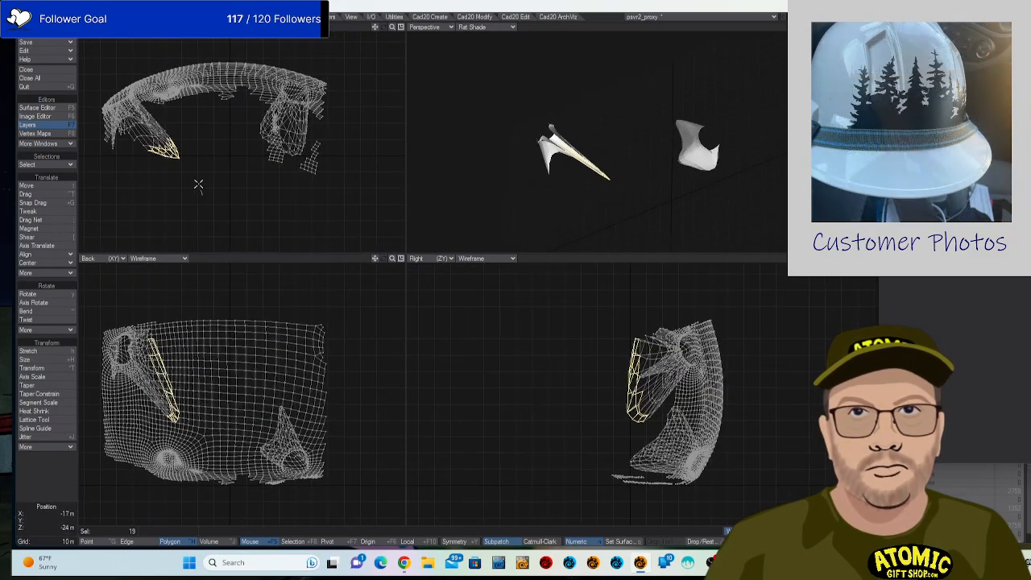
mouse_move(200, 189)
mouse_down()
mouse_move(246, 211)
mouse_move(228, 184)
mouse_move(234, 198)
mouse_up()
drag(478, 180, 462, 40)
click(472, 28)
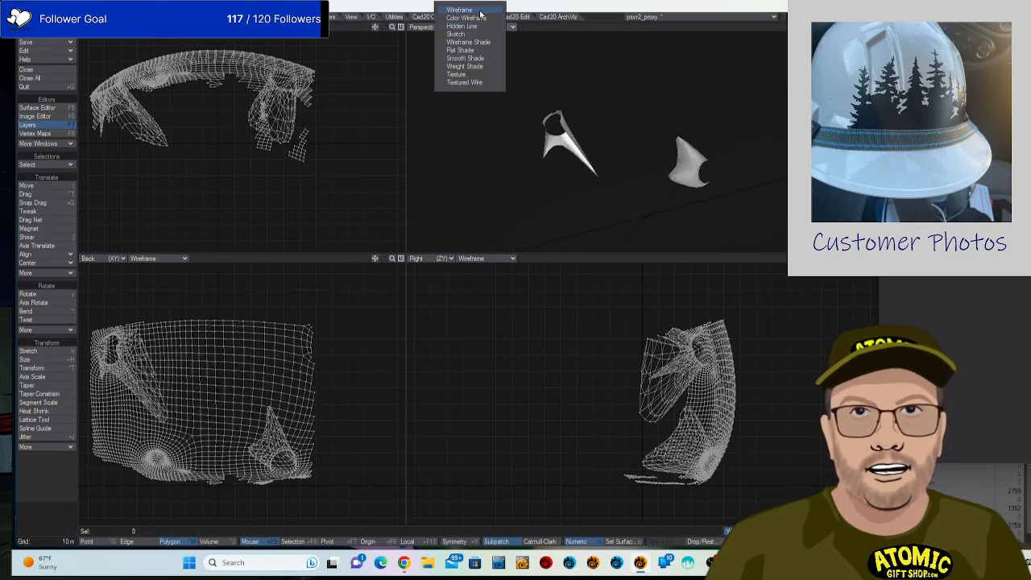
click(471, 13)
Delete the stray polygon patches along the shell's underside and the strip beneath the lower camera recess.
mouse_move(681, 206)
mouse_down()
mouse_move(715, 192)
mouse_move(685, 173)
mouse_move(642, 203)
mouse_move(658, 227)
mouse_move(734, 127)
mouse_move(700, 186)
mouse_up()
key(Delete)
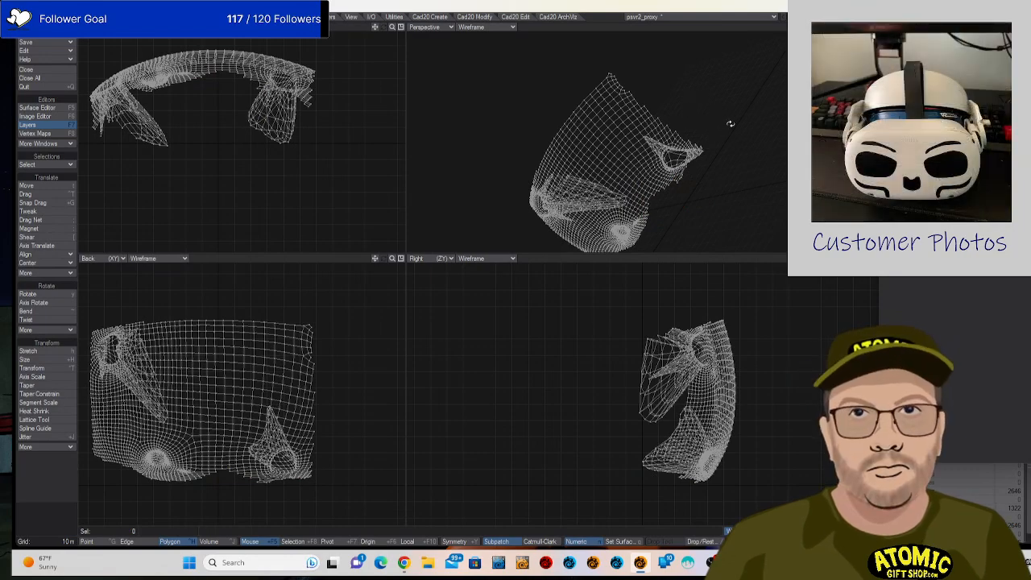
mouse_move(699, 125)
mouse_down()
mouse_move(631, 145)
mouse_move(697, 111)
mouse_up()
scroll(727, 157, up, 4)
mouse_move(725, 155)
mouse_down()
mouse_move(603, 142)
mouse_move(607, 105)
mouse_move(717, 217)
mouse_move(679, 221)
mouse_up()
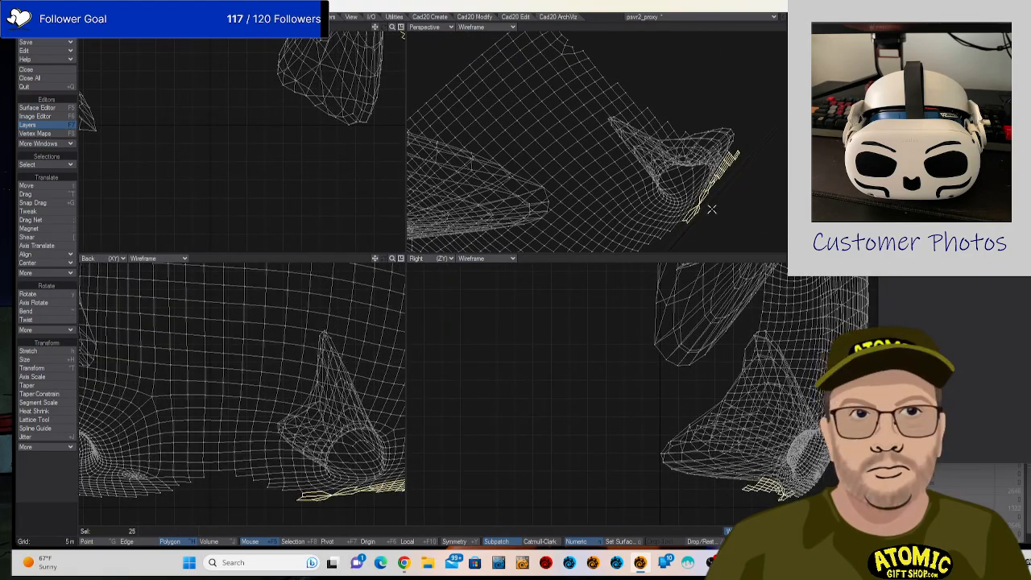
click(709, 200)
scroll(589, 163, down, 4)
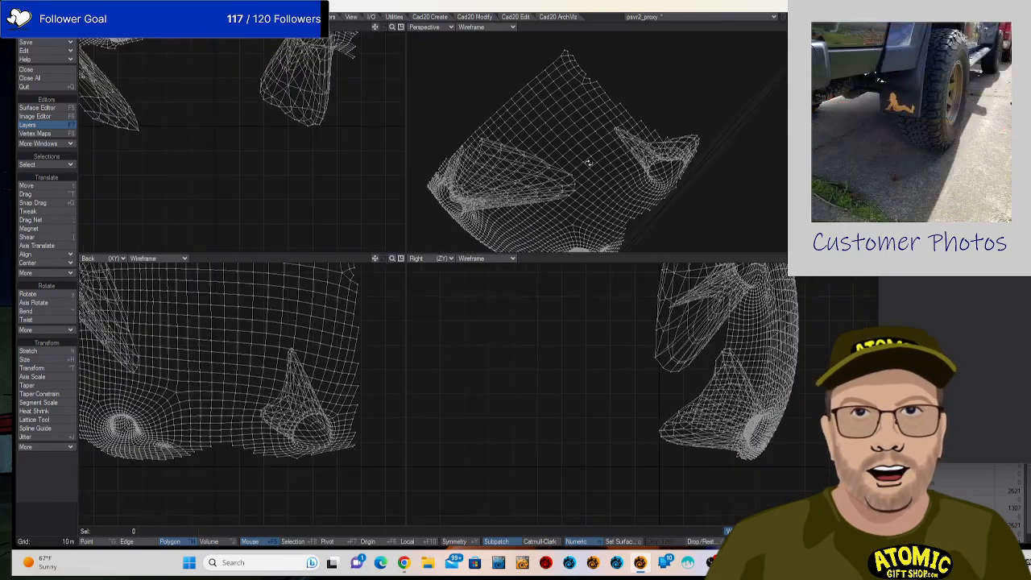
Delete the jagged columns of polygons along the shell's side edge beside the lower camera recess, selecting them in the top view.
drag(530, 202, 558, 136)
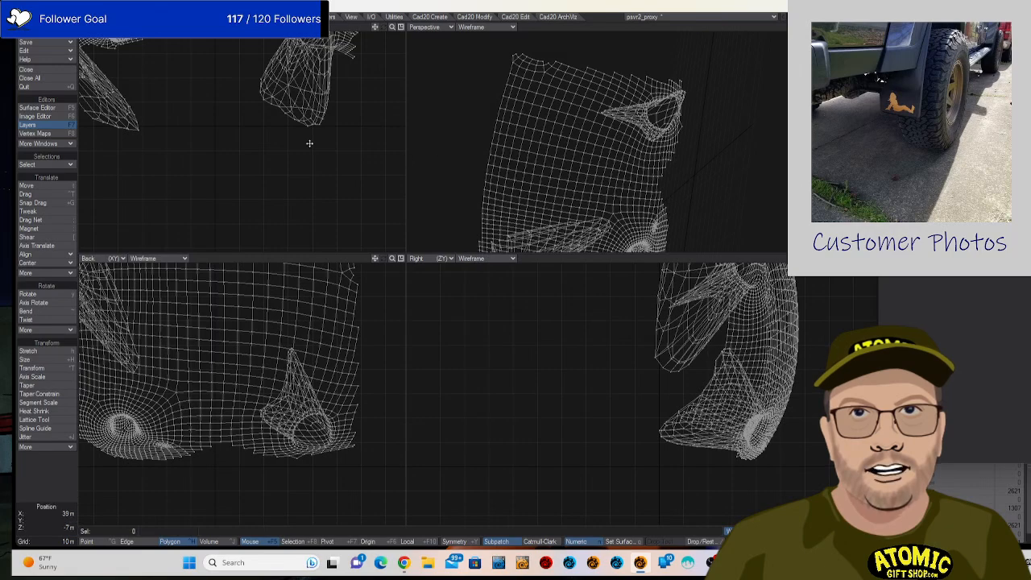
drag(309, 144, 328, 227)
mouse_move(356, 145)
mouse_down()
mouse_move(352, 93)
mouse_move(398, 109)
mouse_move(388, 179)
mouse_up()
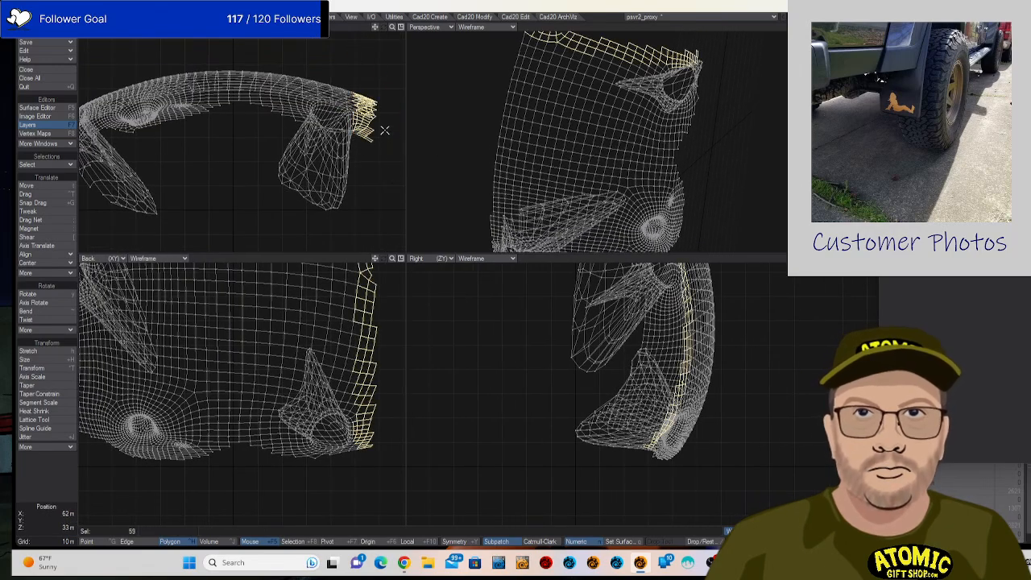
key(Delete)
Delete the middle section of the front face between the camera recesses.
mouse_move(296, 126)
mouse_down()
mouse_move(252, 41)
mouse_move(314, 59)
mouse_move(312, 79)
mouse_move(196, 159)
mouse_move(127, 139)
mouse_move(92, 77)
mouse_move(233, 79)
mouse_up()
key(Delete)
key(Delete)
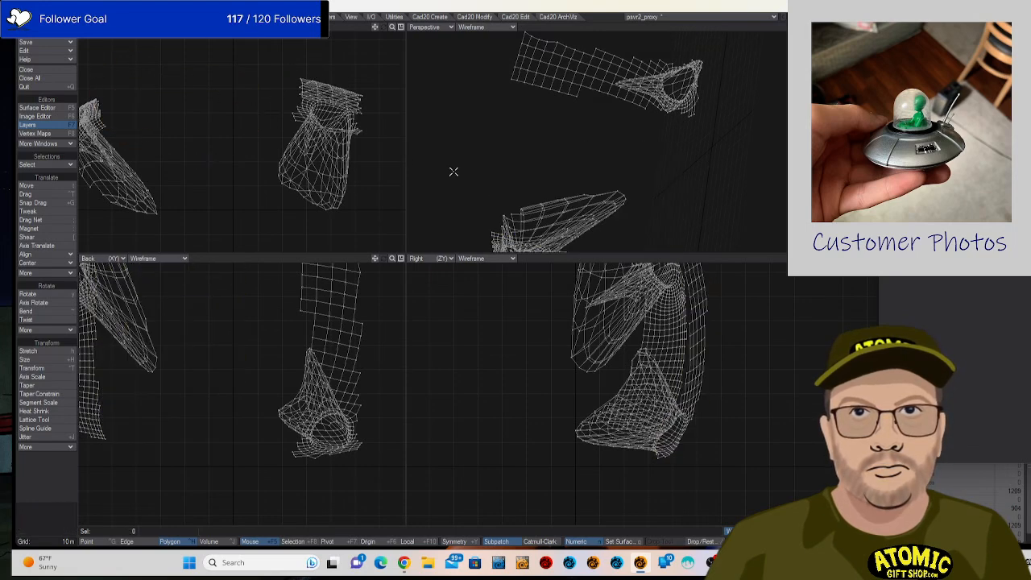
Delete the leftover strip of front-face polygons above and around the isolated lower camera recess.
scroll(322, 310, up, 5)
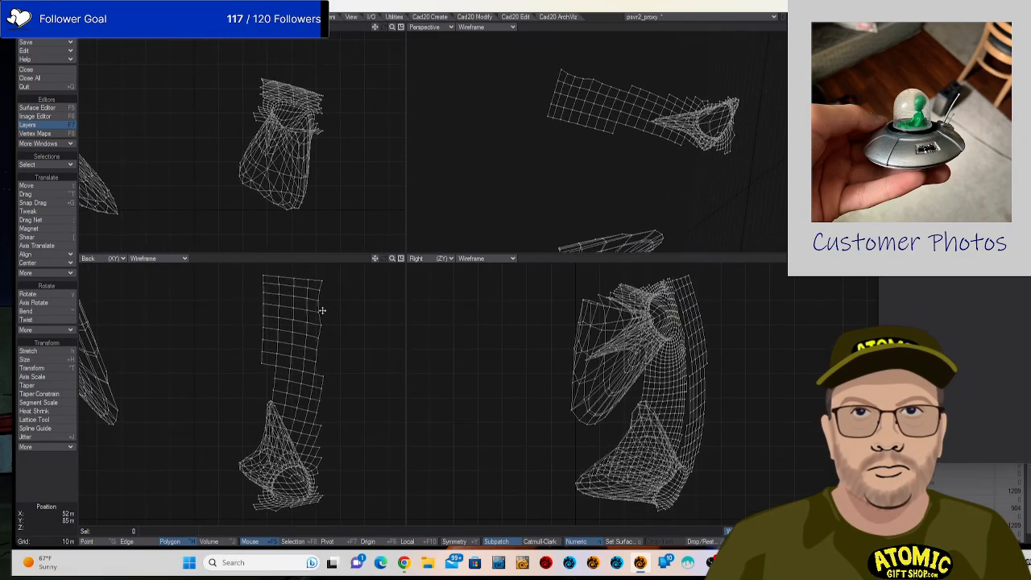
mouse_move(347, 285)
mouse_down()
mouse_move(252, 252)
mouse_move(229, 293)
mouse_move(236, 363)
mouse_move(330, 470)
mouse_move(378, 322)
mouse_up()
key(Delete)
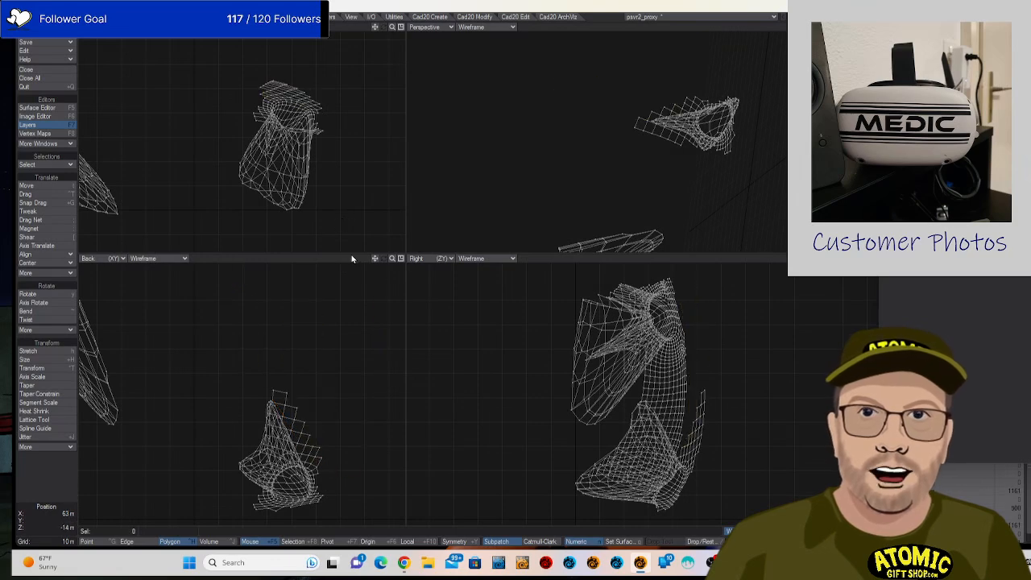
mouse_move(693, 123)
mouse_down()
mouse_move(582, 132)
mouse_move(657, 148)
mouse_move(681, 236)
mouse_move(582, 128)
mouse_move(602, 114)
mouse_move(652, 228)
mouse_move(662, 196)
mouse_up()
key(Delete)
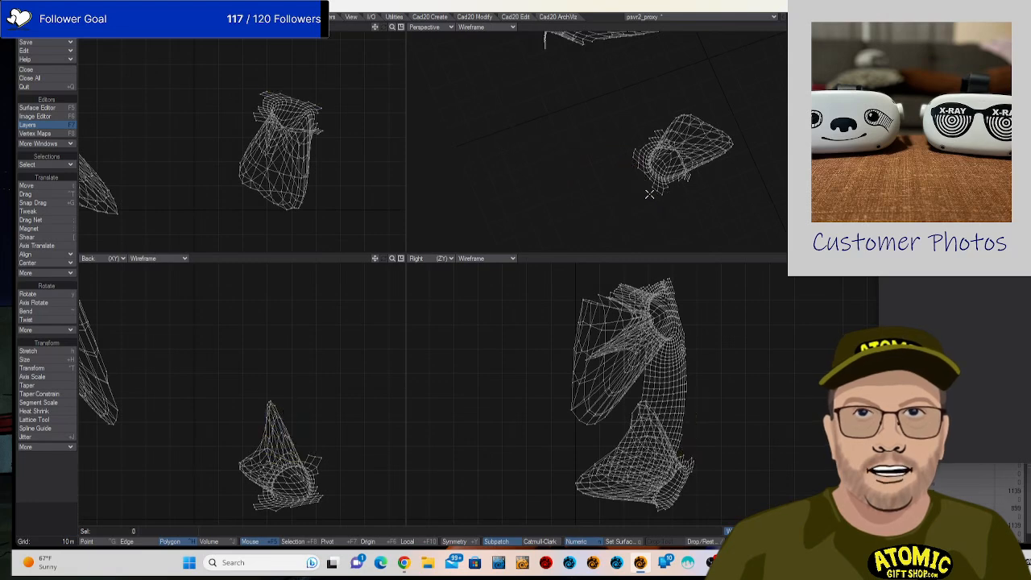
Delete the strip of shell polygons hanging below the upper camera recess.
key(a)
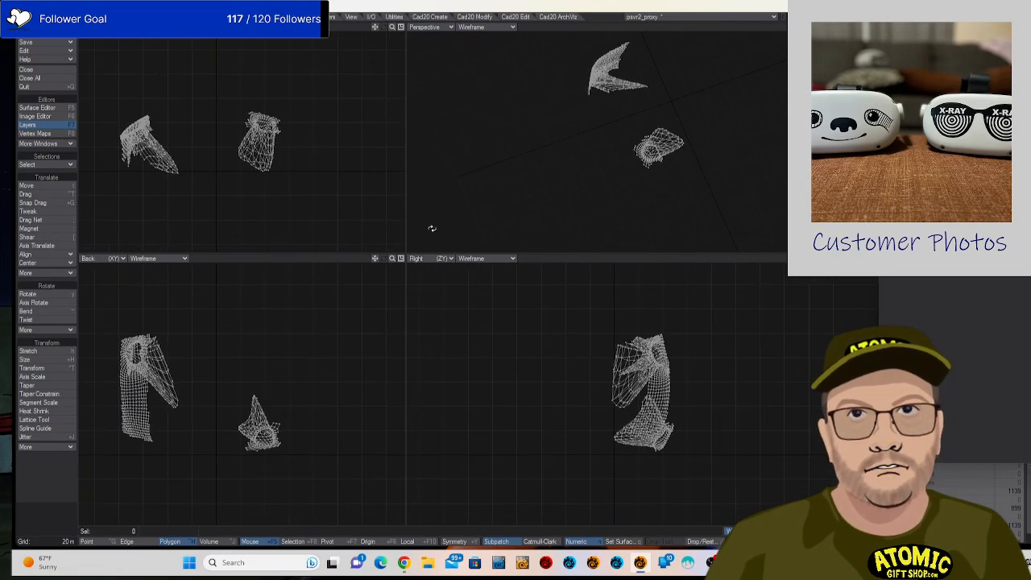
drag(617, 99, 621, 124)
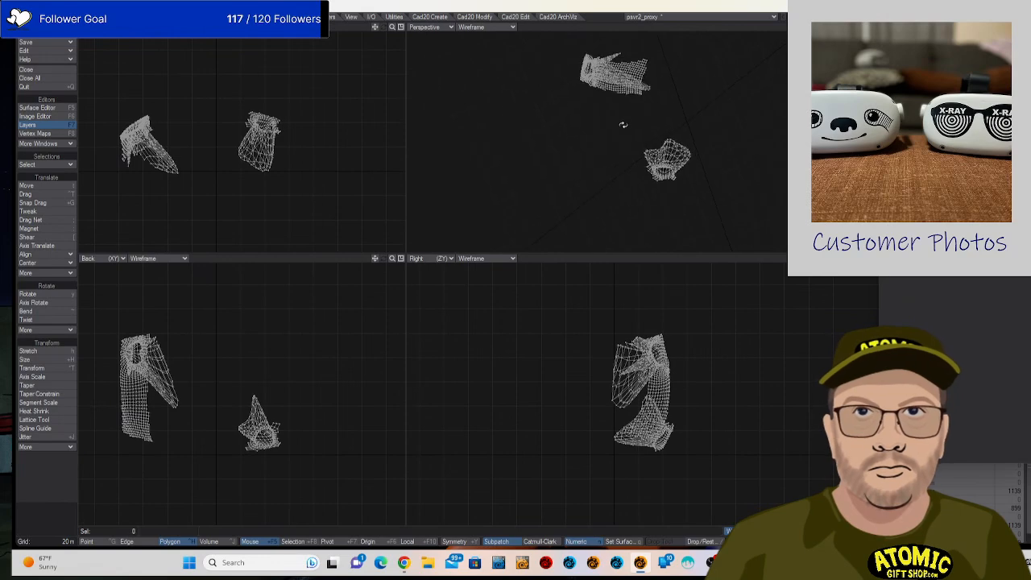
drag(549, 109, 662, 199)
mouse_move(159, 391)
mouse_down()
mouse_move(267, 379)
mouse_move(271, 521)
mouse_move(183, 388)
mouse_move(210, 368)
mouse_up()
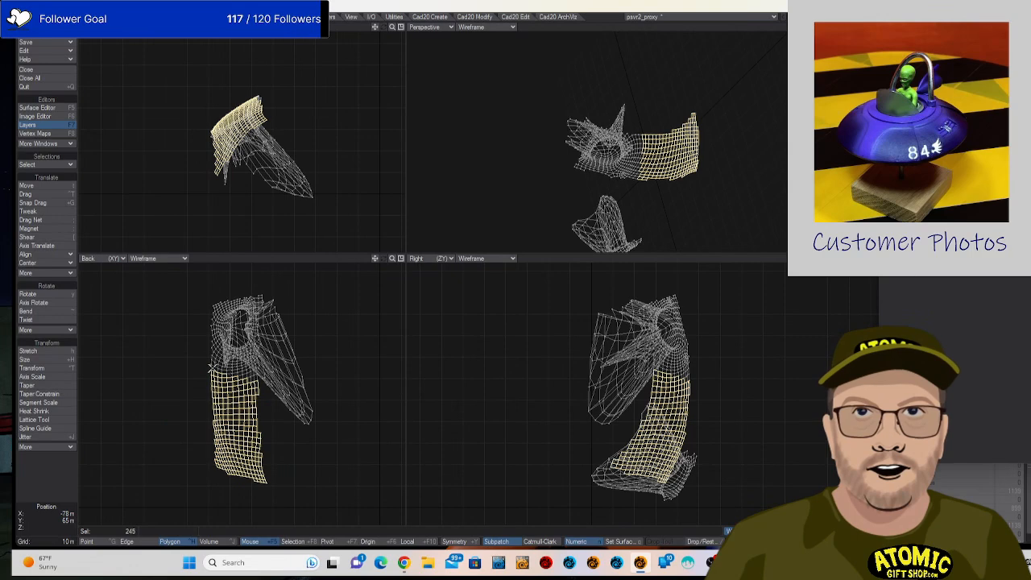
key(Delete)
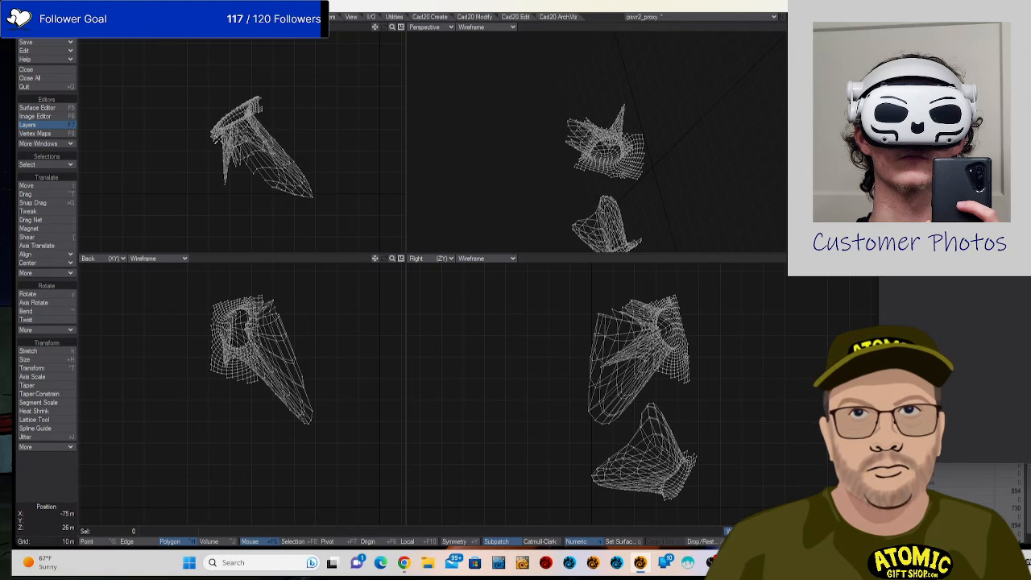
Select the funnel-shaped polygons behind the upper camera opening and merge them into a single polygon.
mouse_move(214, 148)
mouse_down()
mouse_move(374, 180)
mouse_move(319, 112)
mouse_move(254, 120)
mouse_up()
mouse_move(644, 92)
mouse_down()
mouse_move(701, 76)
mouse_move(675, 211)
mouse_up()
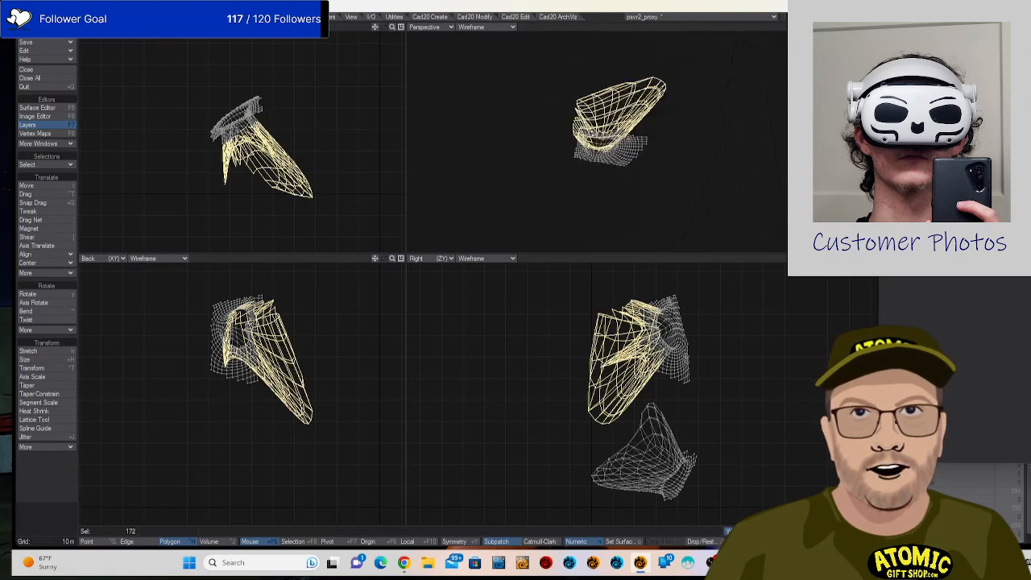
drag(696, 141, 560, 153)
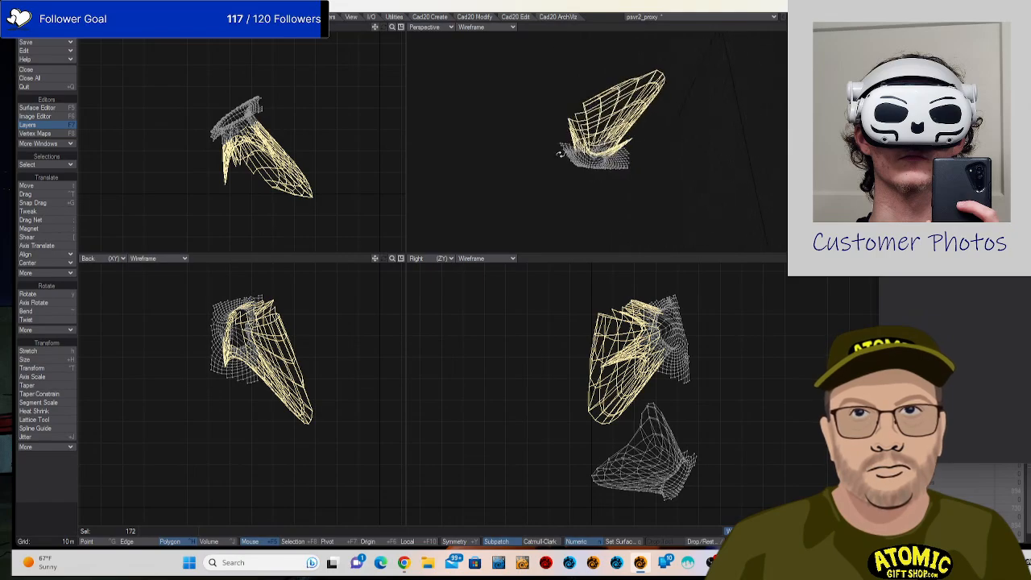
key(shift+a)
mouse_move(590, 199)
mouse_down()
mouse_move(574, 191)
mouse_move(628, 216)
mouse_up()
drag(629, 215, 606, 180)
mouse_move(562, 151)
mouse_down()
mouse_move(591, 171)
mouse_move(667, 141)
mouse_move(616, 179)
mouse_move(560, 200)
mouse_move(681, 177)
mouse_move(686, 188)
mouse_up()
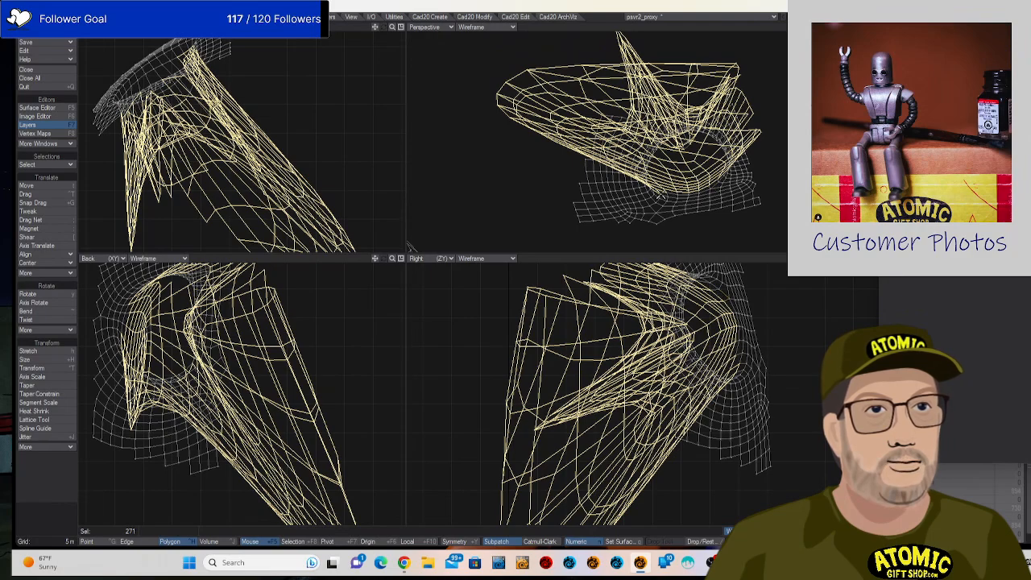
click(657, 193)
drag(656, 192, 630, 195)
click(619, 214)
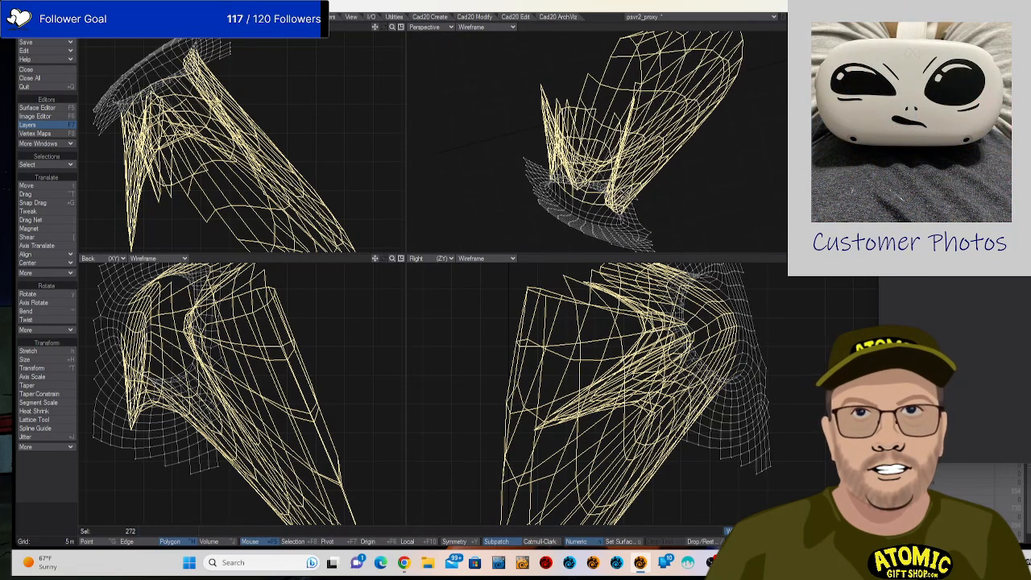
key(shift+z)
drag(643, 148, 627, 171)
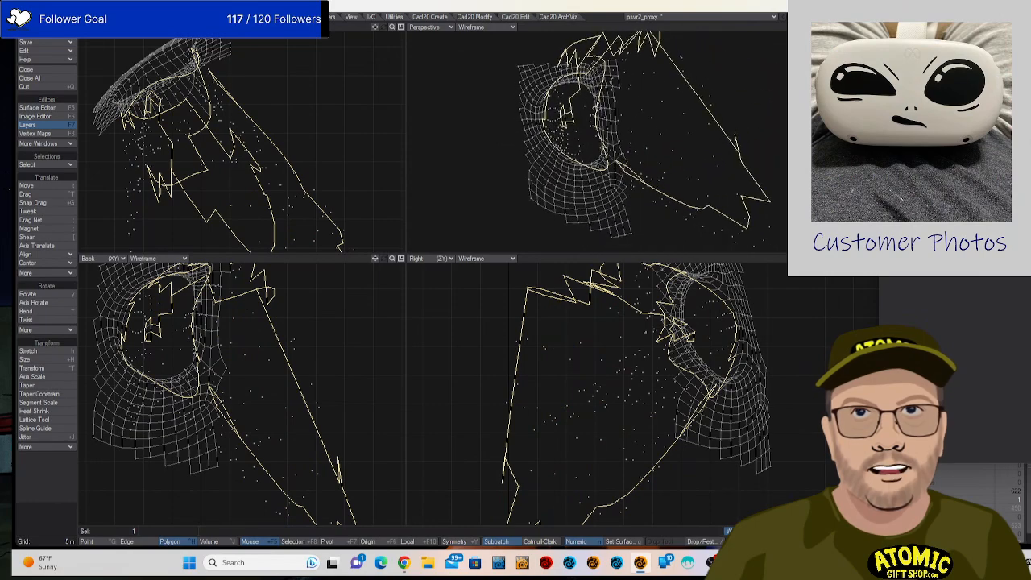
Merge the leftover polygons inside the upper camera opening and the adjoining rear piece into the outline polygon.
mouse_move(573, 135)
mouse_down()
mouse_move(582, 103)
mouse_move(572, 59)
mouse_move(623, 99)
mouse_up()
key(shift+z)
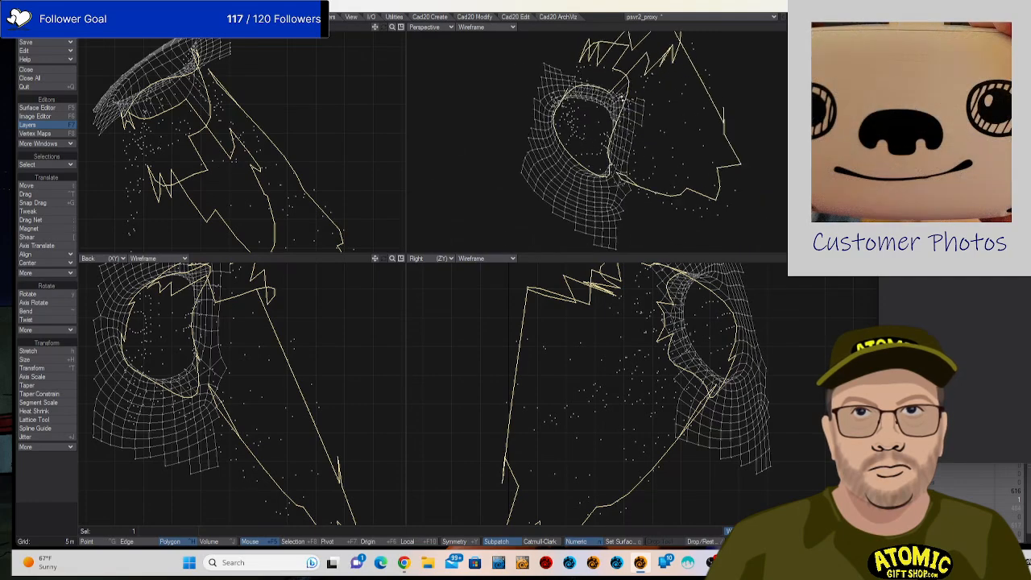
mouse_move(671, 143)
mouse_down()
mouse_move(641, 133)
mouse_move(608, 95)
mouse_up()
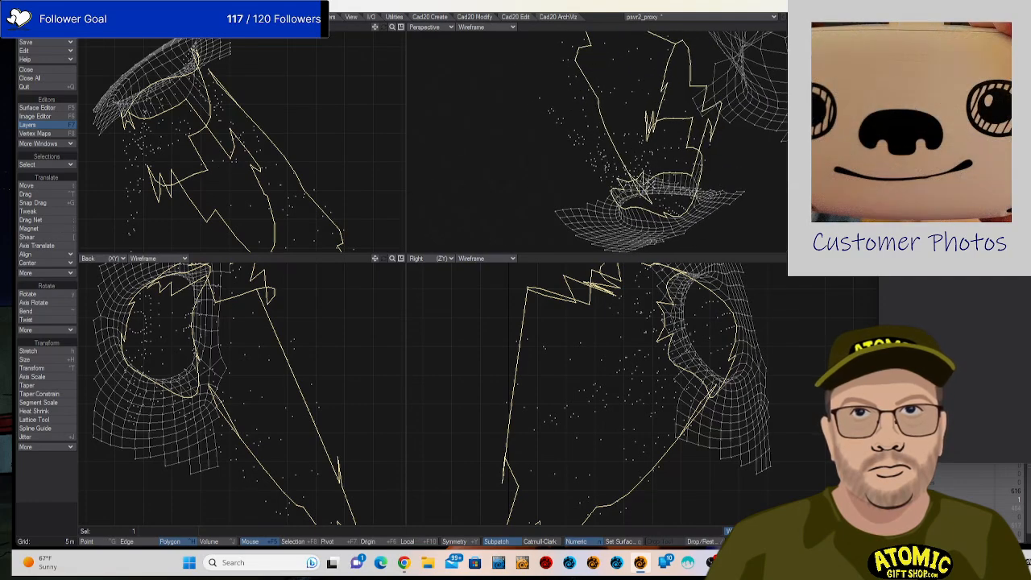
mouse_move(650, 185)
mouse_down()
mouse_move(633, 194)
mouse_move(659, 170)
mouse_move(614, 178)
mouse_move(627, 174)
mouse_up()
key(ctrl+z)
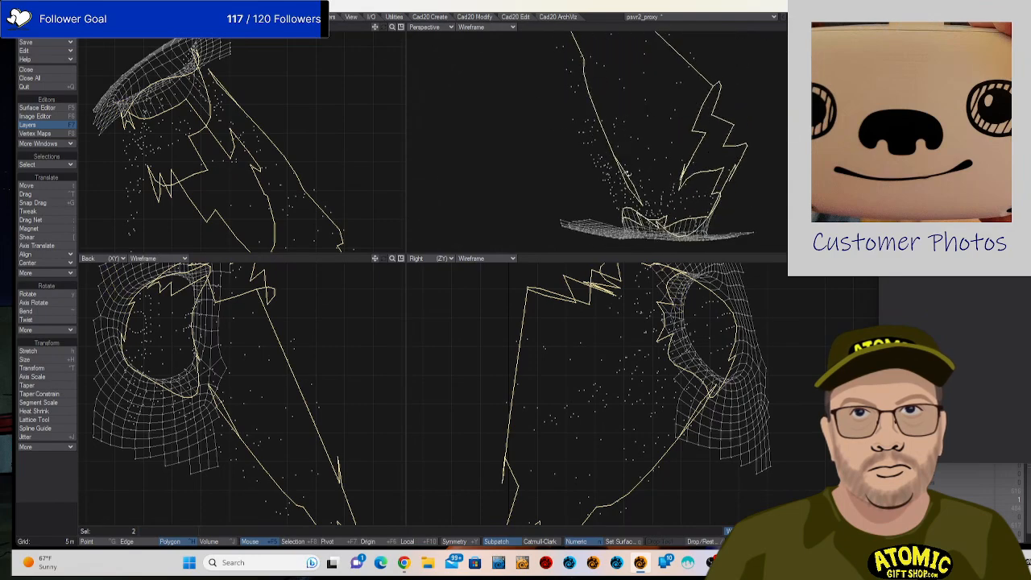
click(741, 175)
mouse_move(702, 174)
mouse_down()
mouse_move(653, 117)
mouse_move(628, 119)
mouse_up()
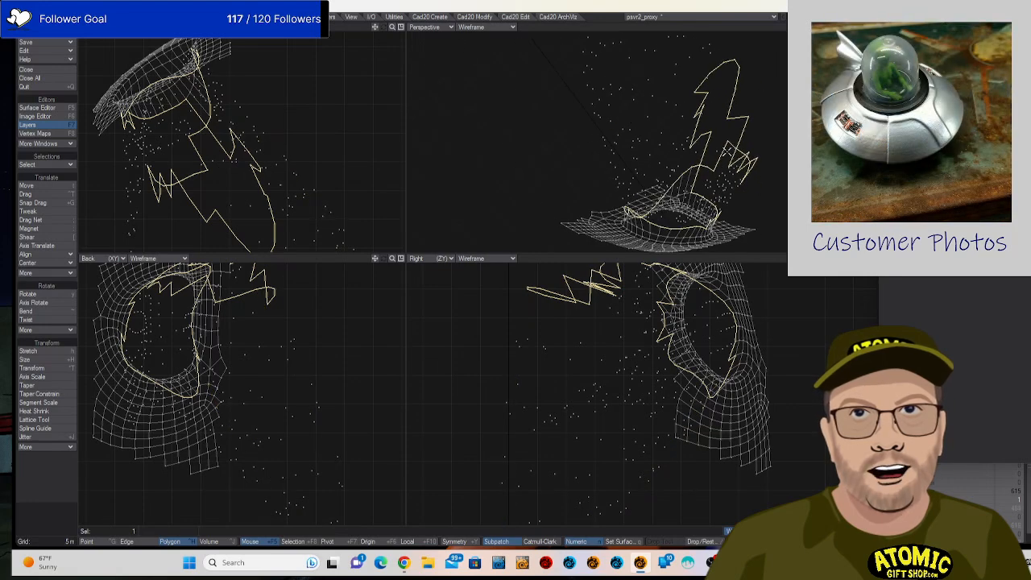
Add the remaining inner rim polygons around the upper camera opening to the selection and merge them into the outline polygon.
shift+click(693, 170)
shift+click(678, 182)
drag(665, 177, 680, 199)
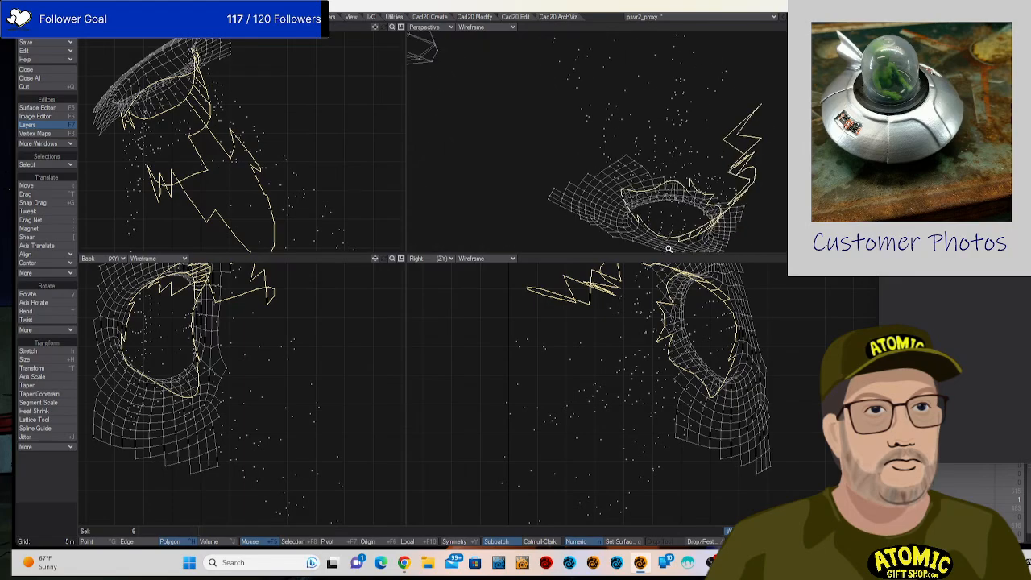
drag(658, 241, 700, 232)
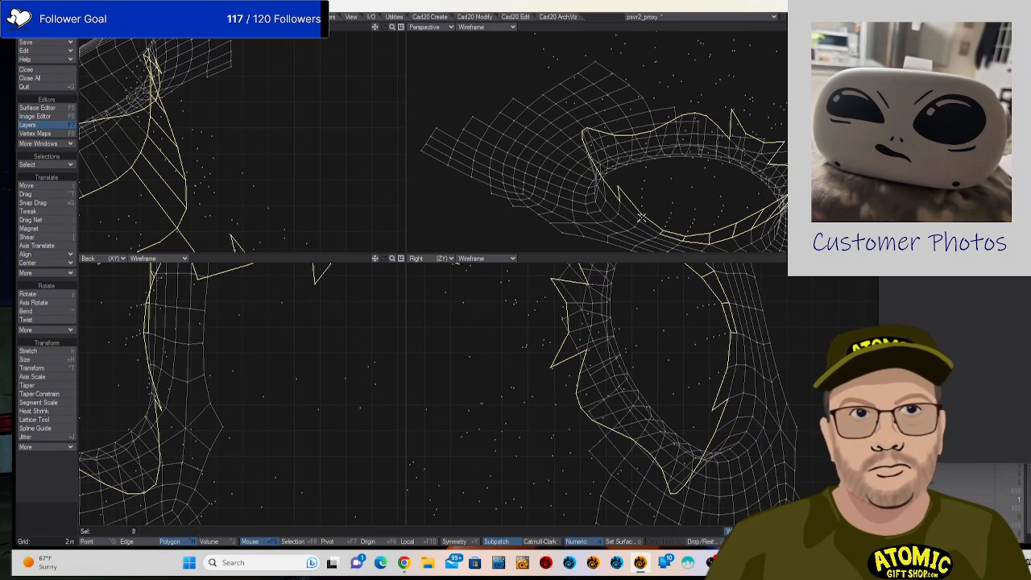
drag(642, 218, 638, 217)
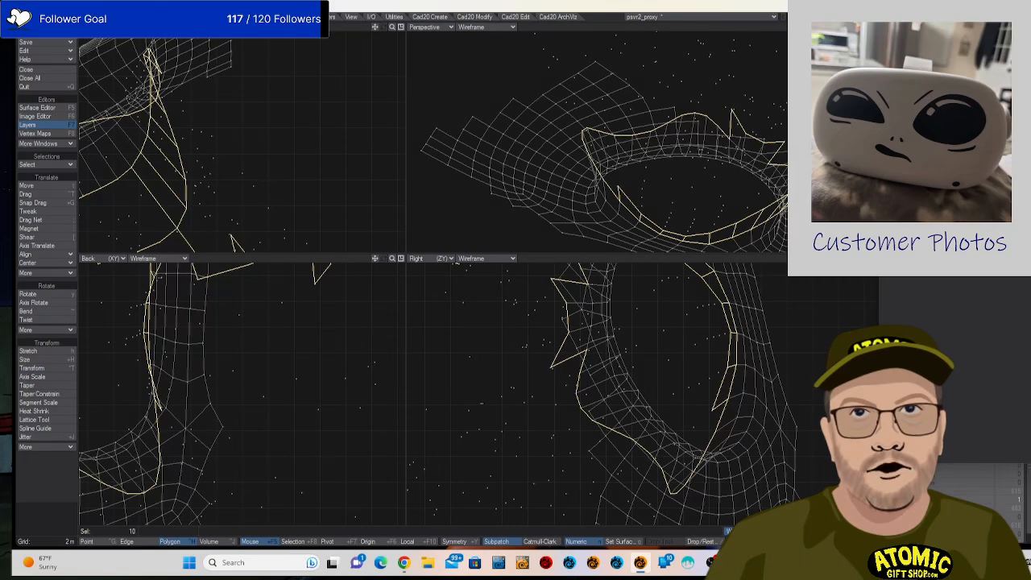
drag(745, 157, 612, 214)
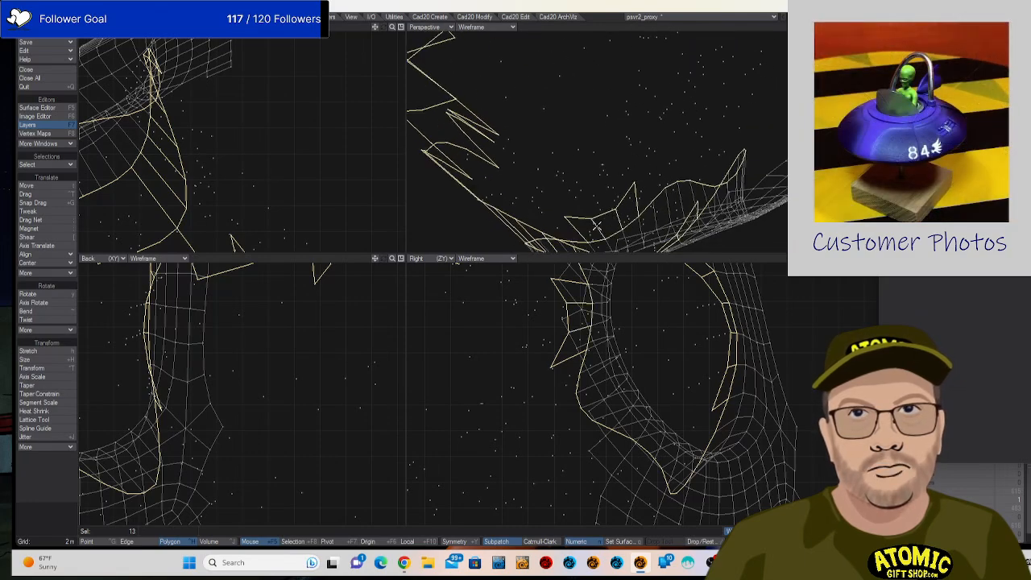
key(shift+z)
drag(582, 143, 673, 167)
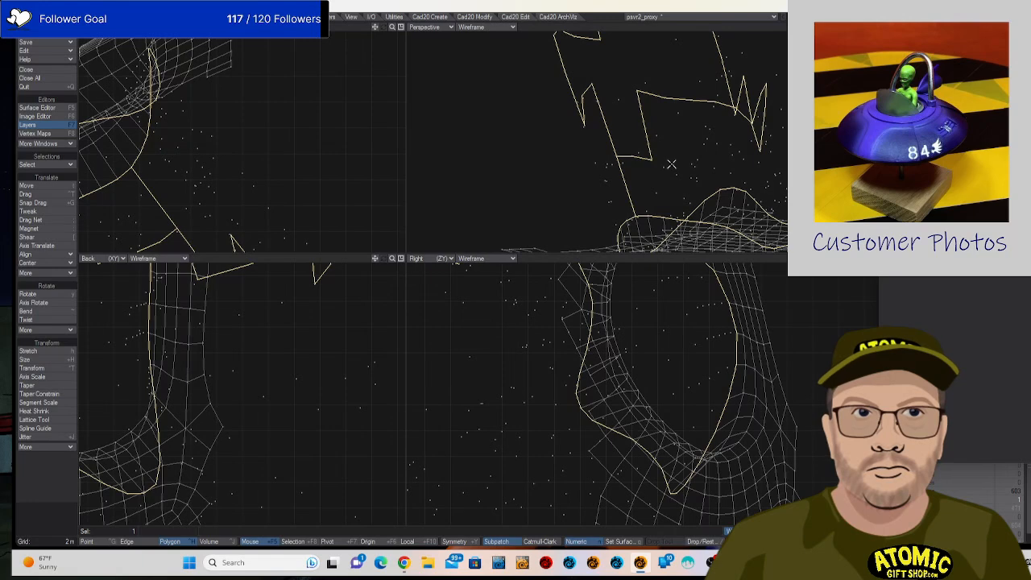
Isolate the merged polygon, delete the points of its jagged tail to leave the opening's outline, and unhide all geometry.
key(equal)
click(56, 481)
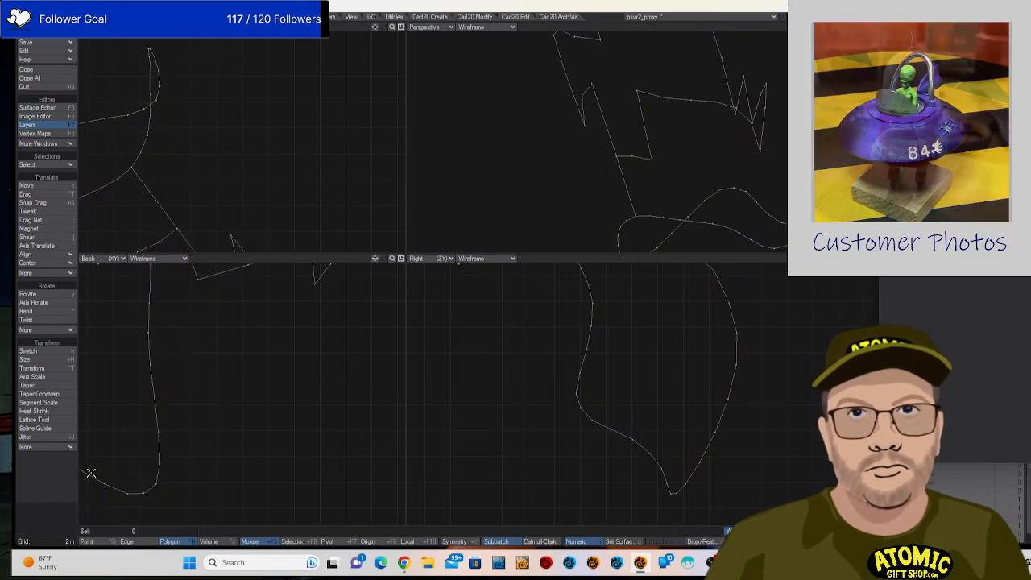
scroll(756, 167, down, 4)
drag(687, 175, 657, 169)
key(ctrl+g)
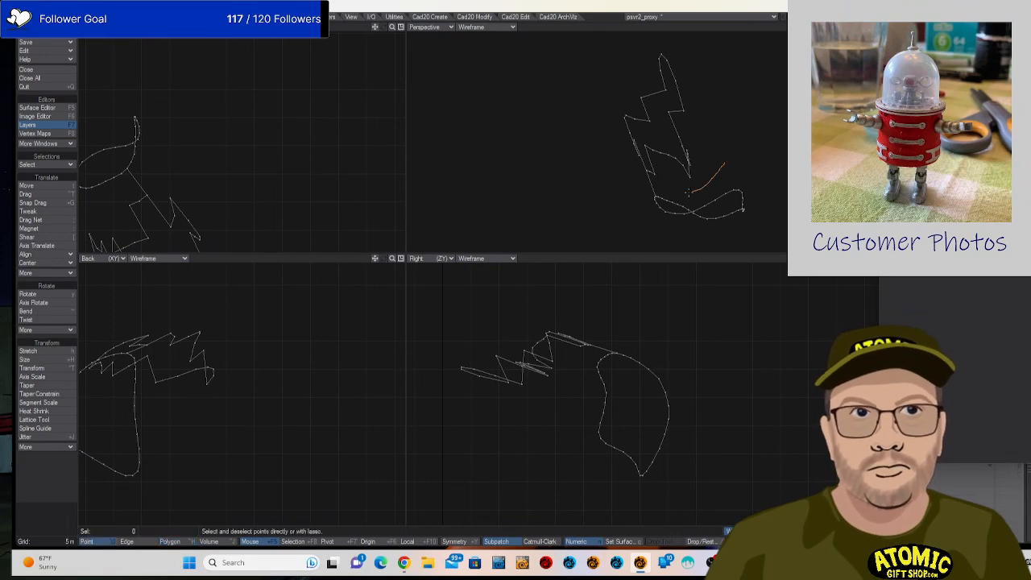
drag(599, 131, 749, 117)
key(Delete)
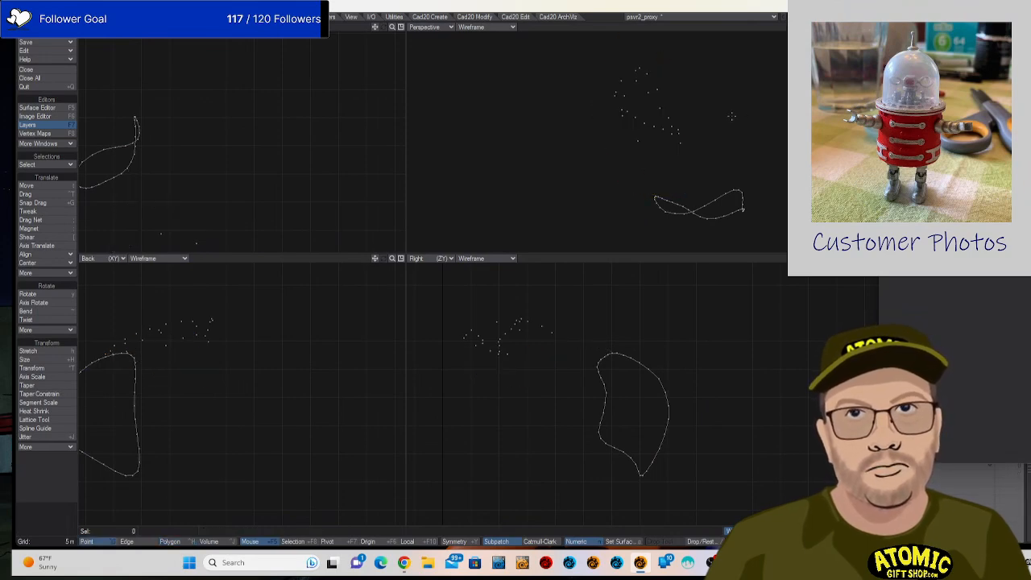
key(backslash)
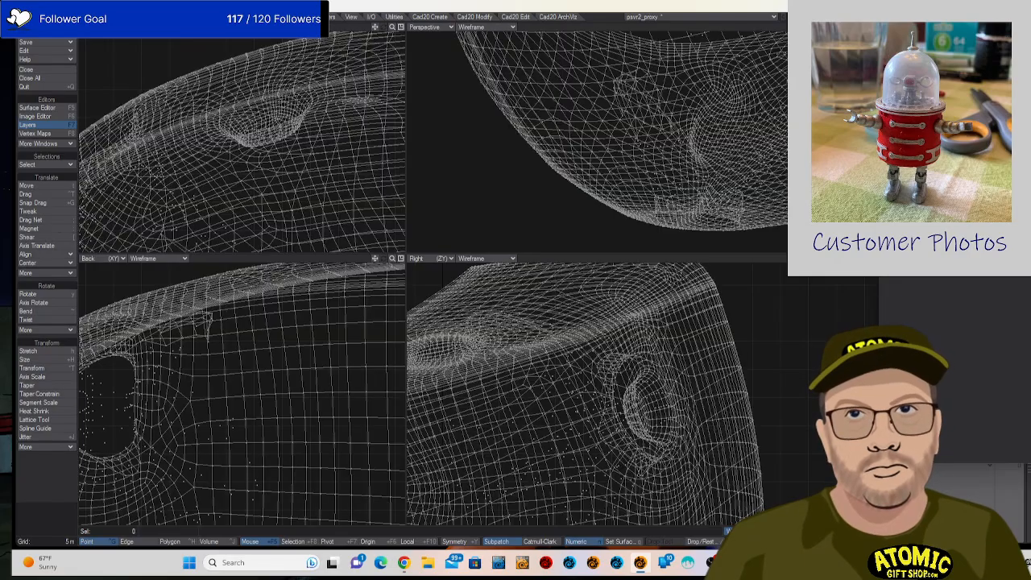
Select the entire loose jagged piece left near the upper camera opening and delete it.
drag(757, 45, 636, 178)
key(ctrl+h)
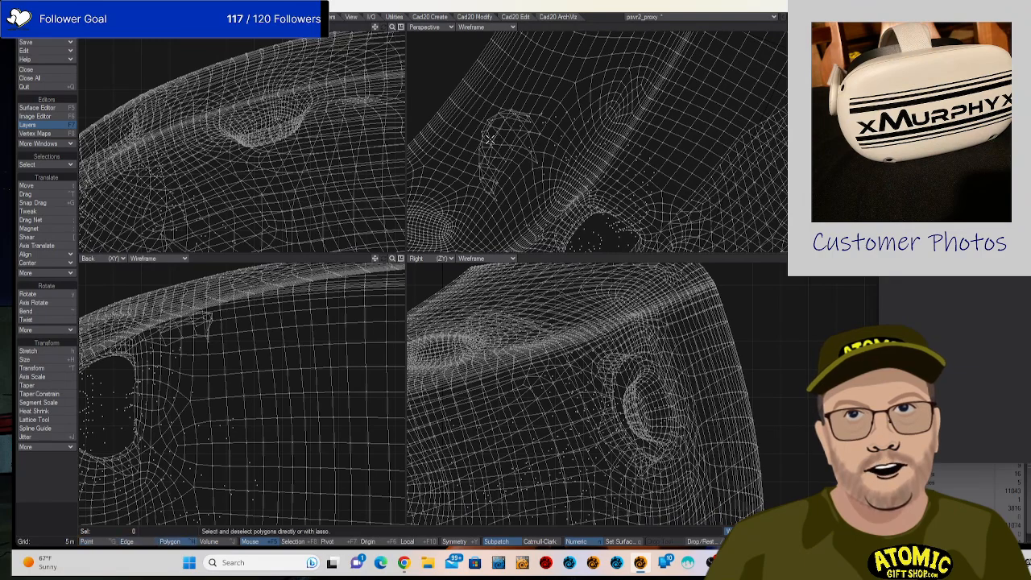
key(bracketright)
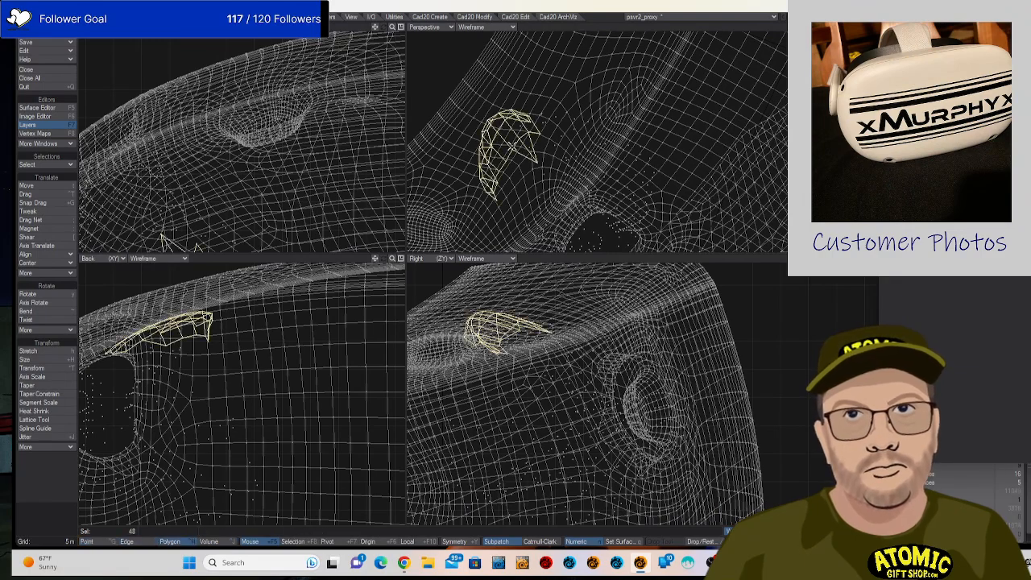
key(Delete)
Select a small group of connected polygons inside the funnel behind the lower camera opening.
drag(608, 110, 578, 95)
drag(591, 168, 571, 72)
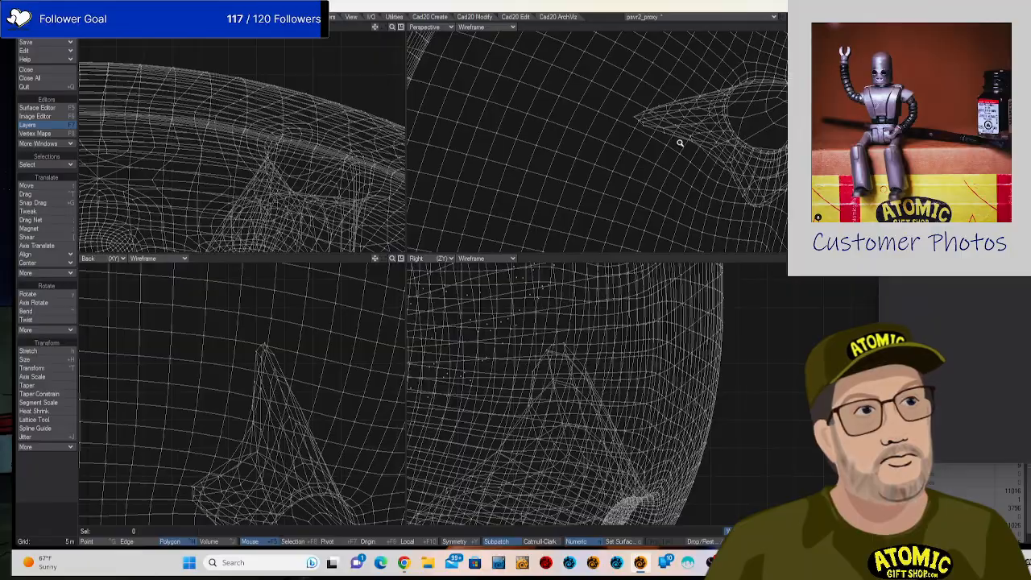
drag(679, 143, 713, 139)
mouse_move(713, 139)
mouse_down()
mouse_move(693, 148)
mouse_move(733, 129)
mouse_move(727, 141)
mouse_move(749, 149)
mouse_move(748, 62)
mouse_move(633, 113)
mouse_move(622, 83)
mouse_move(640, 79)
mouse_up()
mouse_move(718, 76)
mouse_down()
mouse_move(688, 75)
mouse_move(701, 57)
mouse_move(735, 64)
mouse_up()
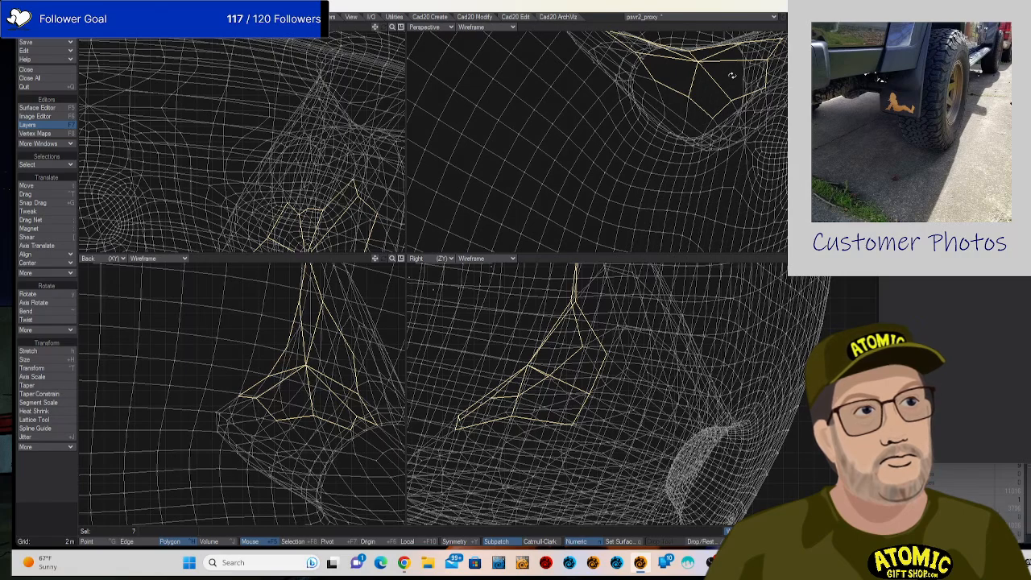
drag(732, 75, 740, 112)
Expand the selection over the whole funnel behind the lower camera opening and merge it into a single polygon.
key(shift+bracketright)
key(shift+bracketright)
key(shift+bracketright)
key(shift+bracketright)
key(shift+bracketright)
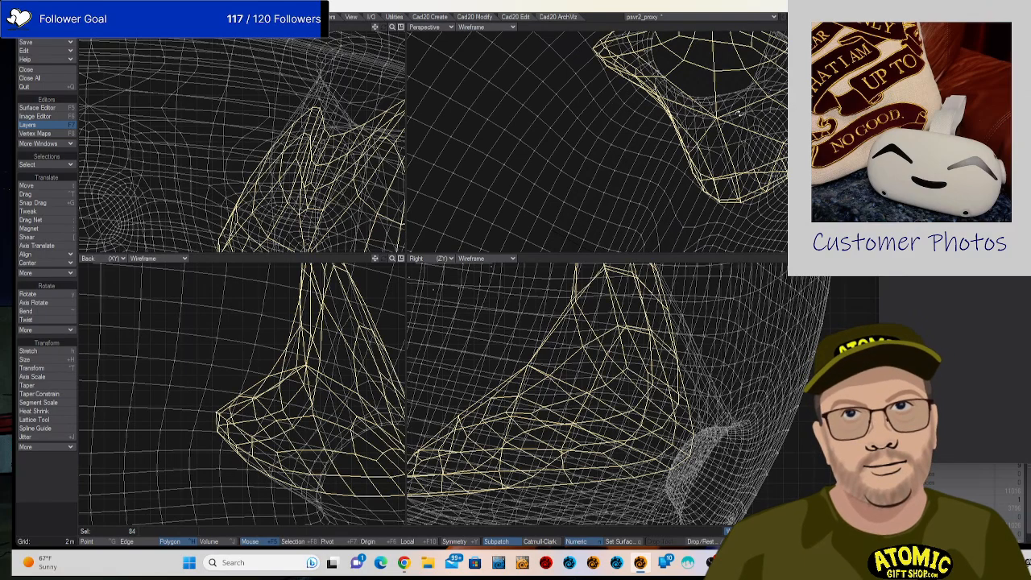
key(shift+bracketright)
key(shift+bracketright)
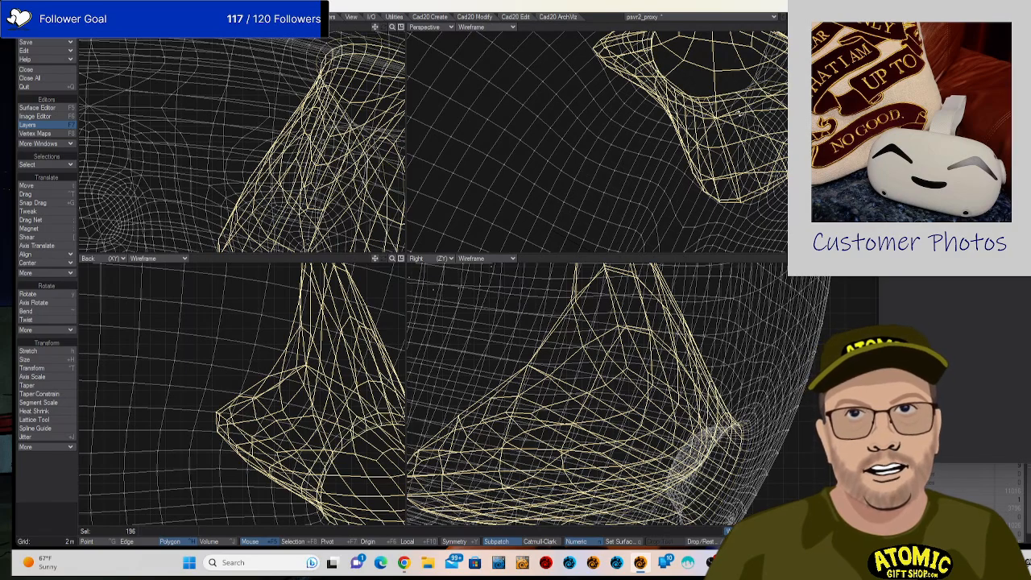
drag(856, 26, 656, 121)
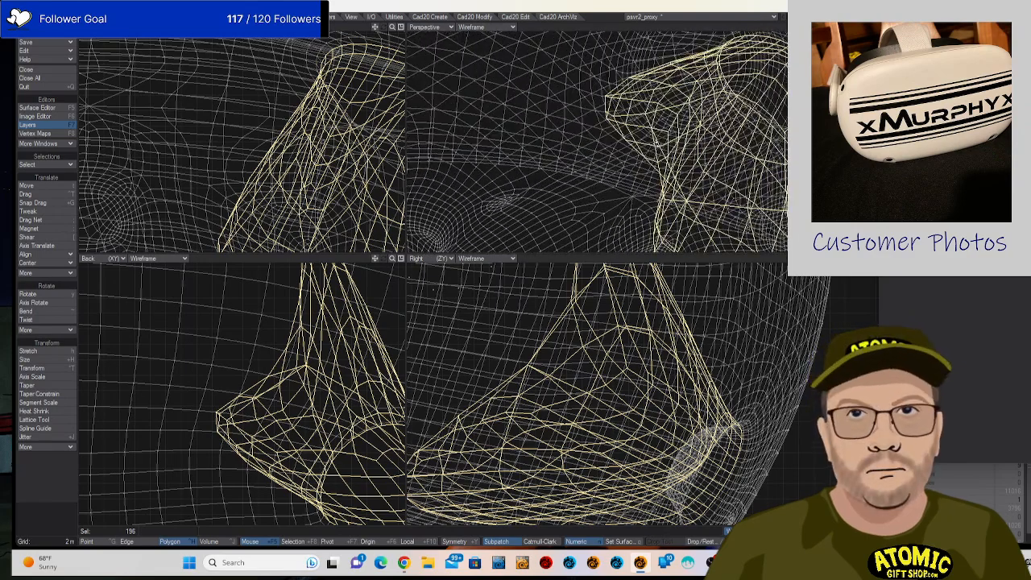
click(657, 143)
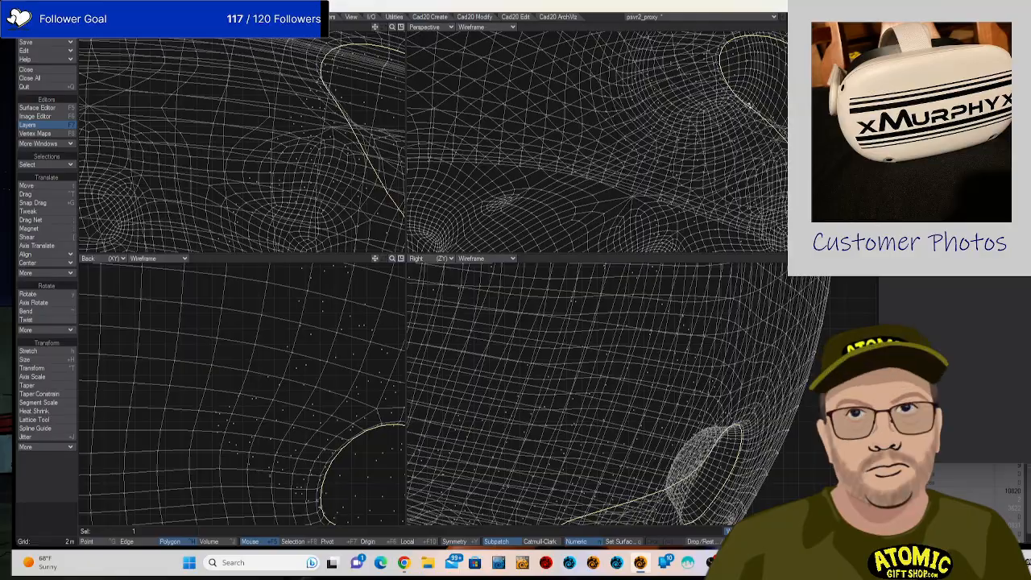
Shorten the pointed tail of the lower opening's merged outline using Drag Net with a 10.5 m radius.
drag(749, 105, 523, 194)
drag(279, 341, 214, 320)
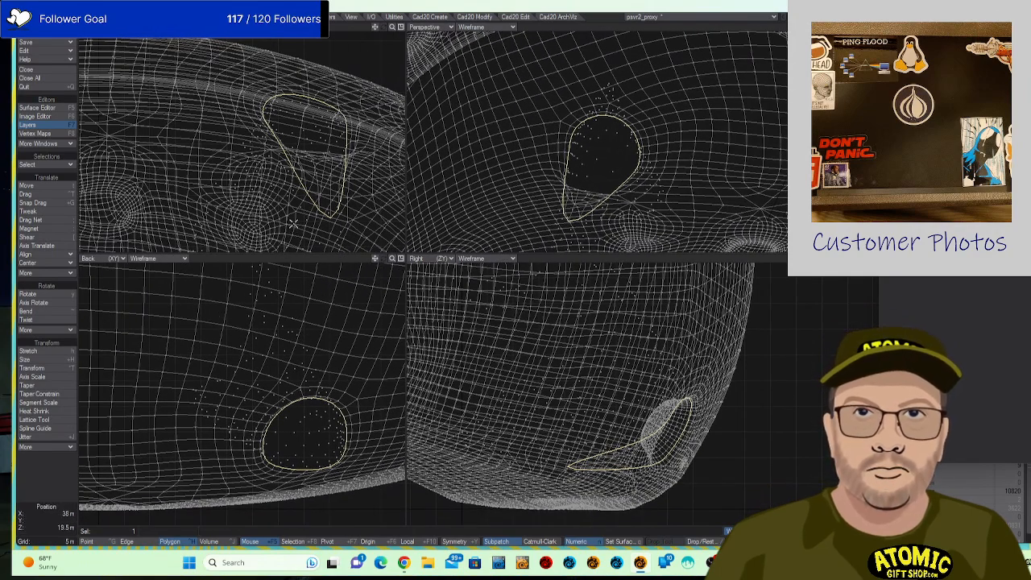
key(g)
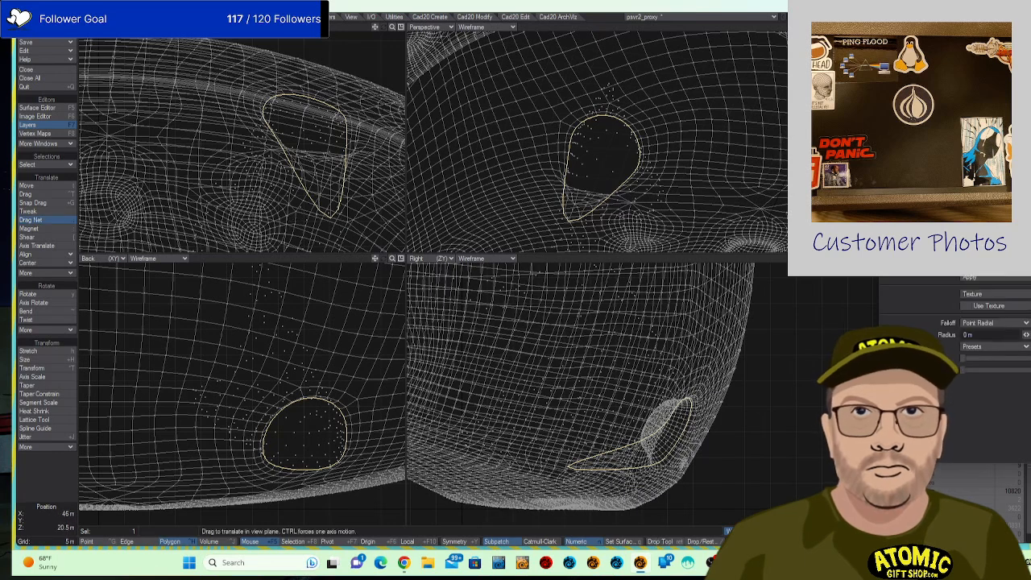
drag(334, 218, 389, 219)
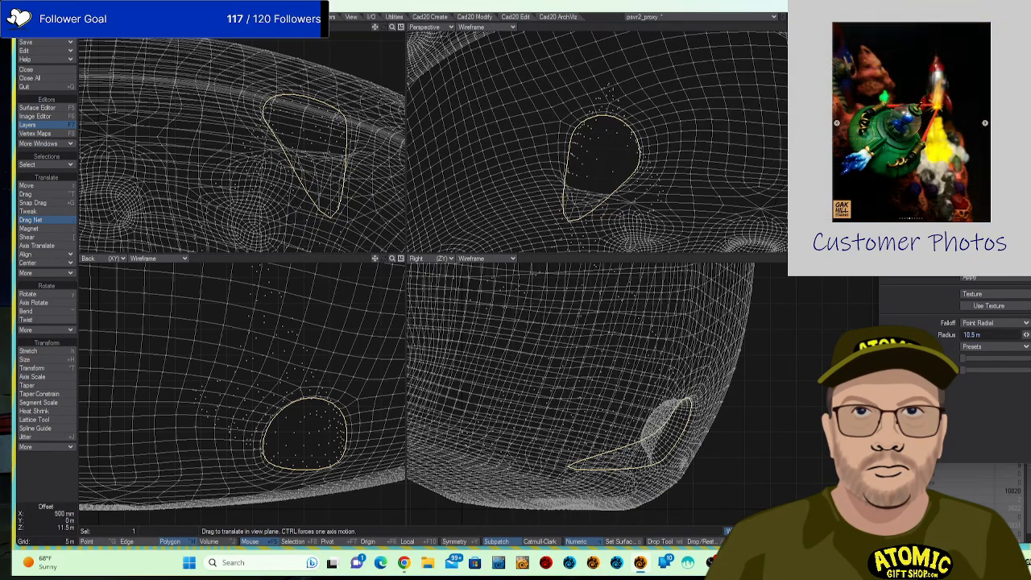
mouse_move(332, 221)
mouse_down()
mouse_move(326, 173)
mouse_move(328, 206)
mouse_up()
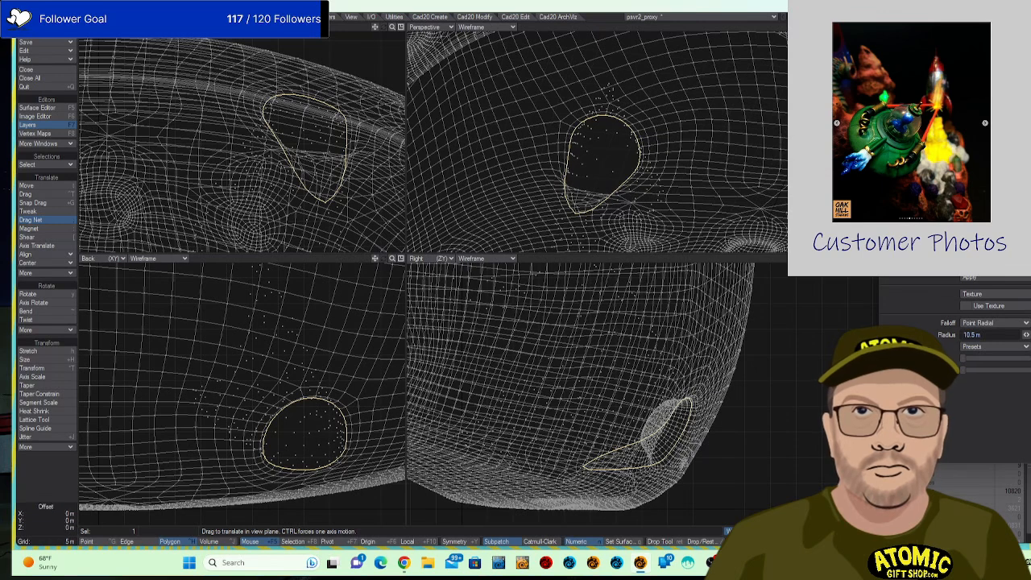
key(shift+bracketright)
key(shift+bracketright)
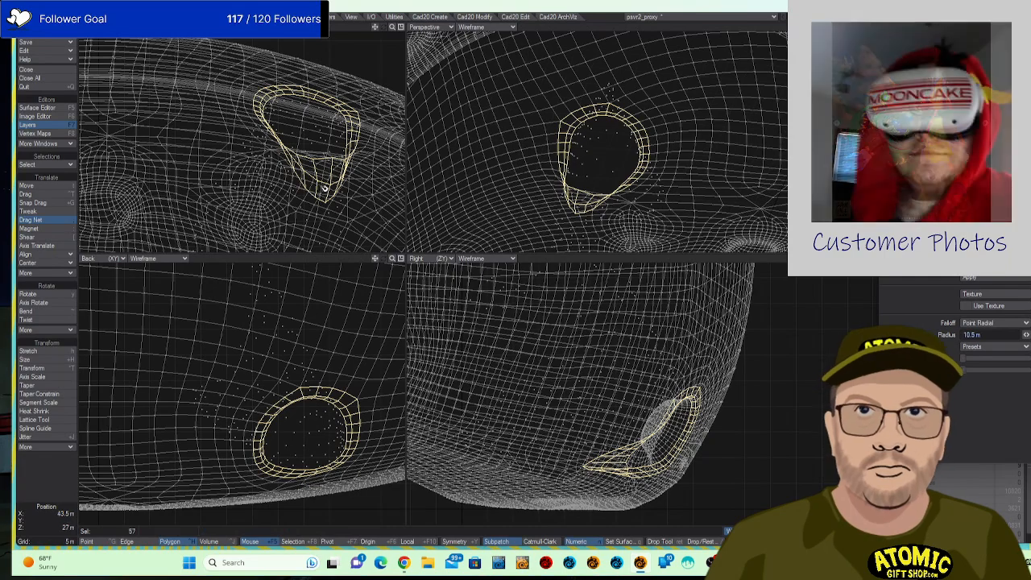
drag(320, 201, 330, 178)
drag(653, 168, 527, 173)
drag(760, 153, 626, 141)
key(Return)
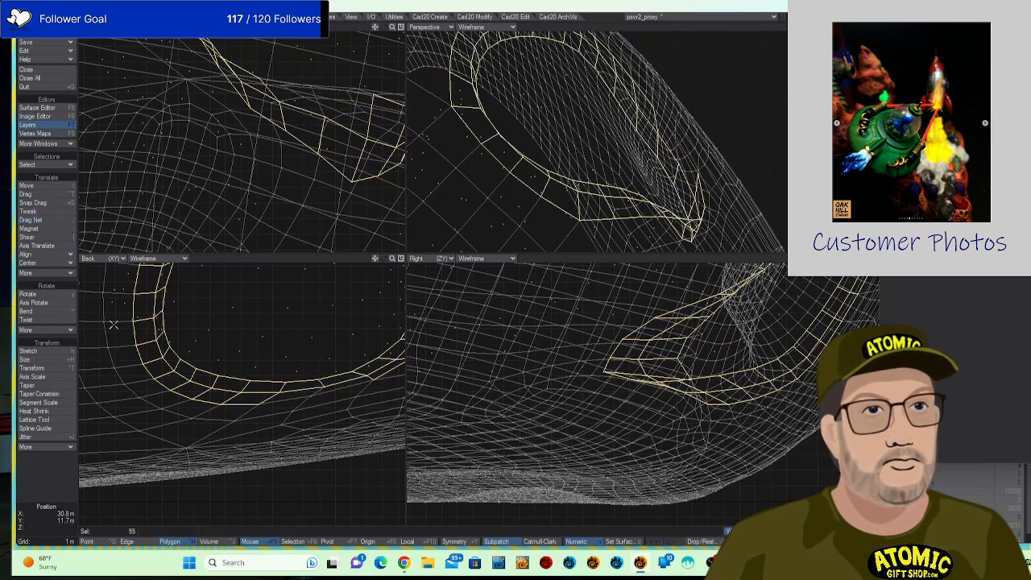
click(53, 488)
Select two adjacent polygons on the lower opening's rim and extend the selection to the full polygon loop.
drag(686, 157, 774, 121)
mouse_move(625, 110)
mouse_down()
mouse_move(639, 105)
mouse_move(641, 132)
mouse_up()
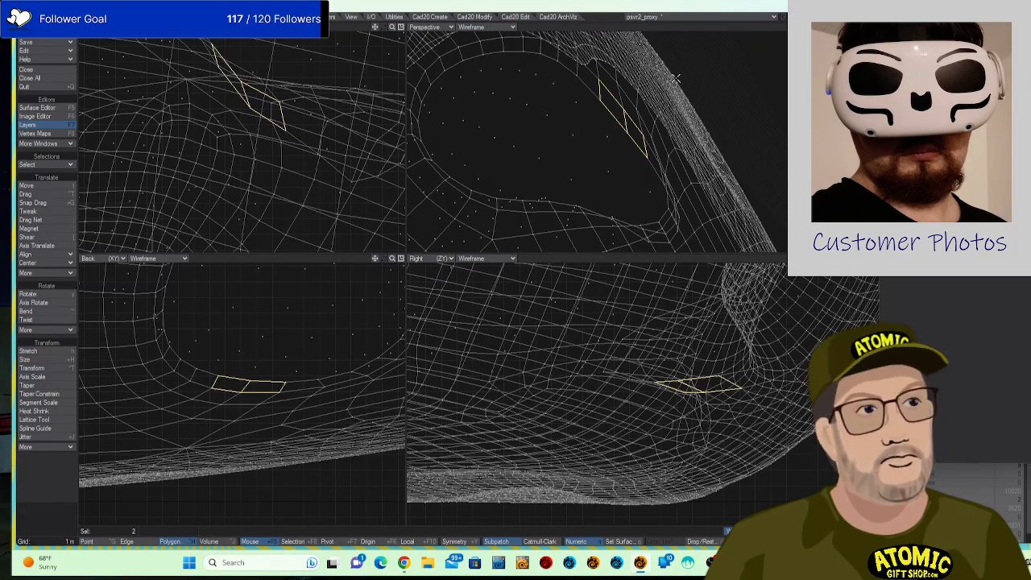
key(ctrl+l)
drag(304, 195, 294, 195)
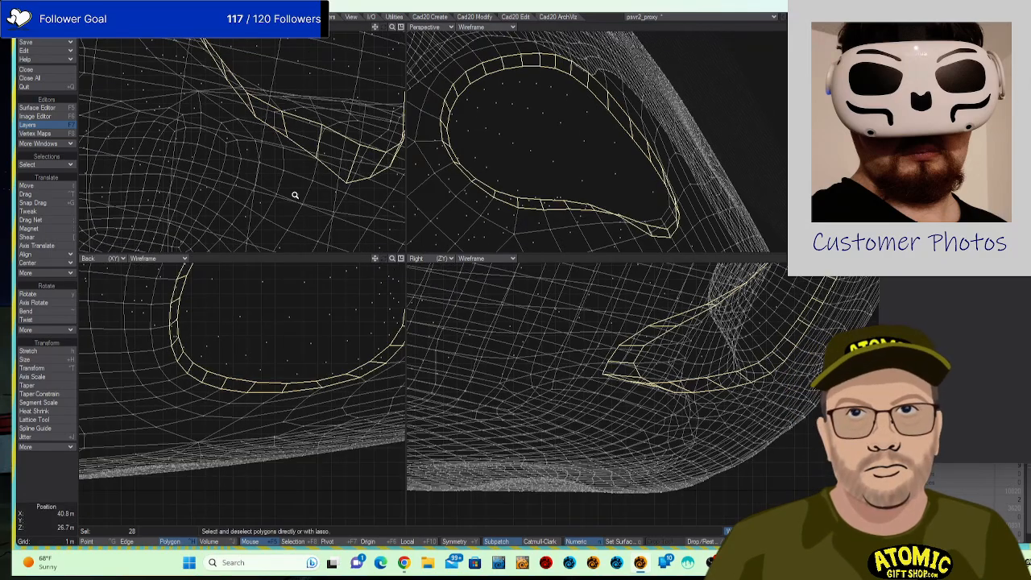
drag(231, 175, 277, 149)
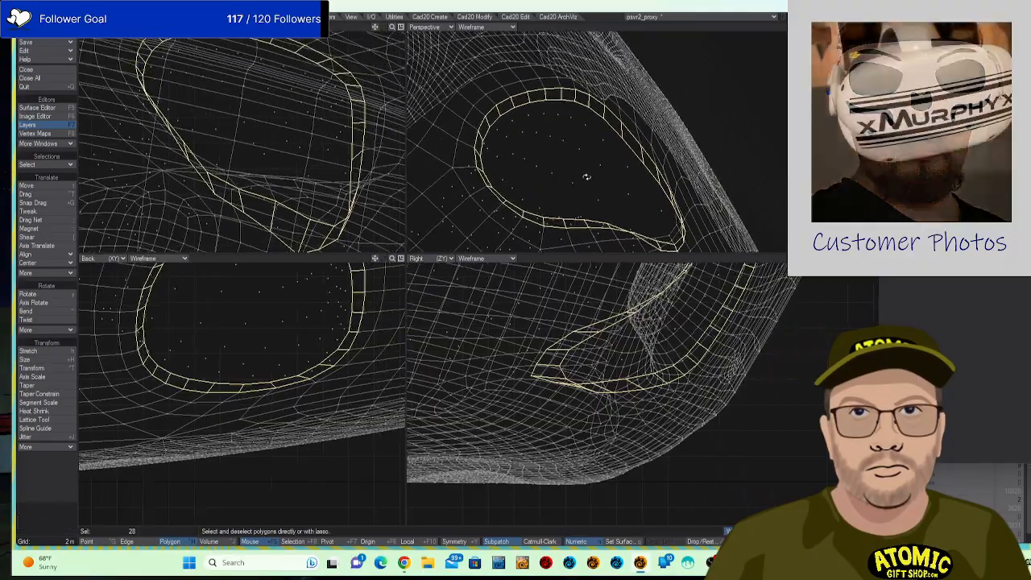
drag(587, 176, 674, 157)
Round off the pointed corner of the selected rim loop using Drag Net with a 2.7 m radius.
key(shift+g)
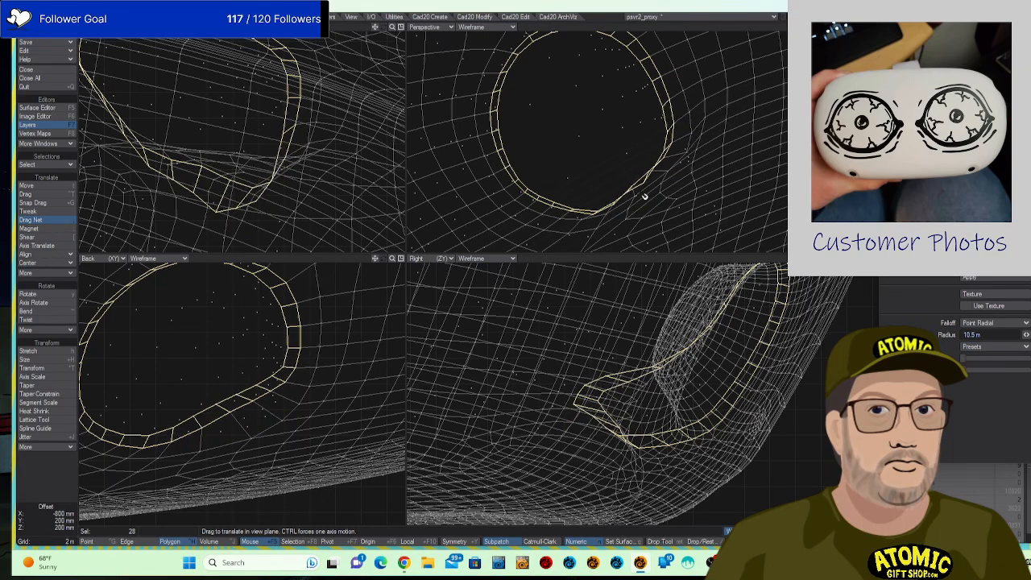
drag(596, 220, 657, 168)
scroll(663, 183, up, 3)
scroll(679, 116, up, 2)
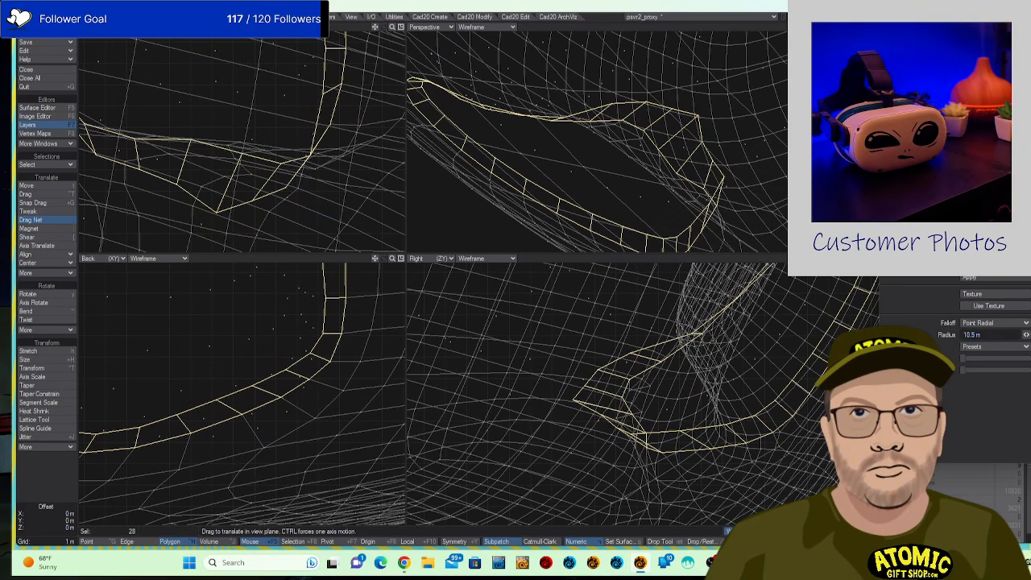
mouse_move(677, 123)
mouse_down()
mouse_move(719, 111)
mouse_move(677, 115)
mouse_up()
key(ctrl+z)
drag(741, 88, 658, 141)
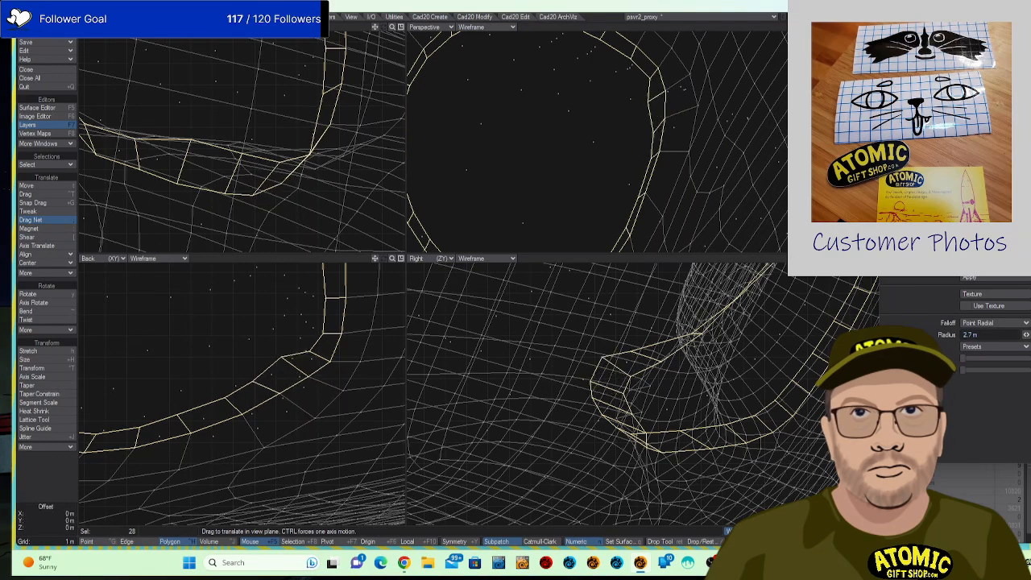
drag(652, 161, 648, 191)
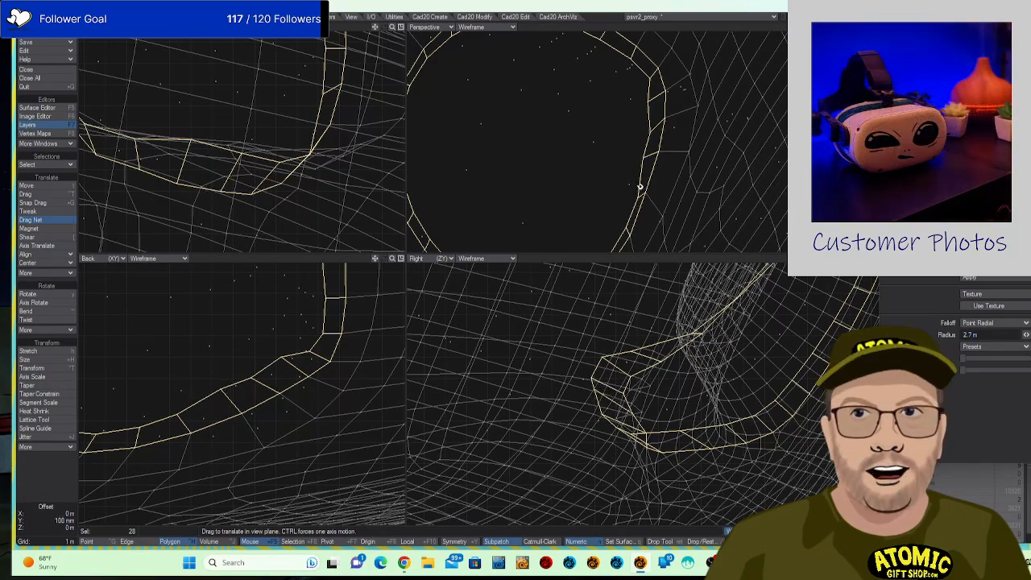
key(ctrl+z)
scroll(694, 172, down, 5)
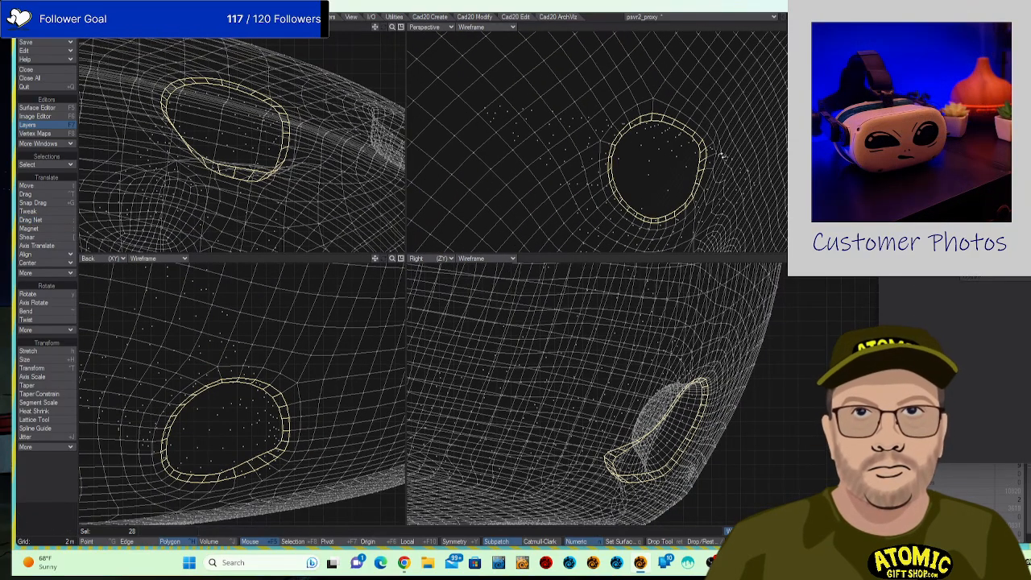
Drop the Drag Net tool and clear the rim loop selection.
drag(720, 156, 691, 134)
scroll(584, 150, down, 6)
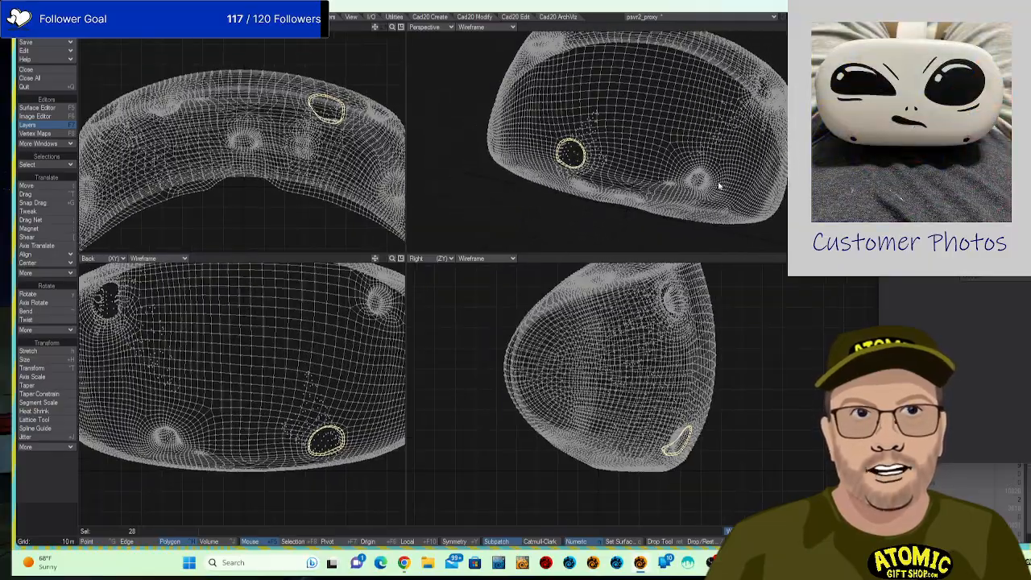
scroll(719, 187, up, 5)
drag(723, 170, 579, 97)
scroll(680, 129, down, 3)
click(58, 480)
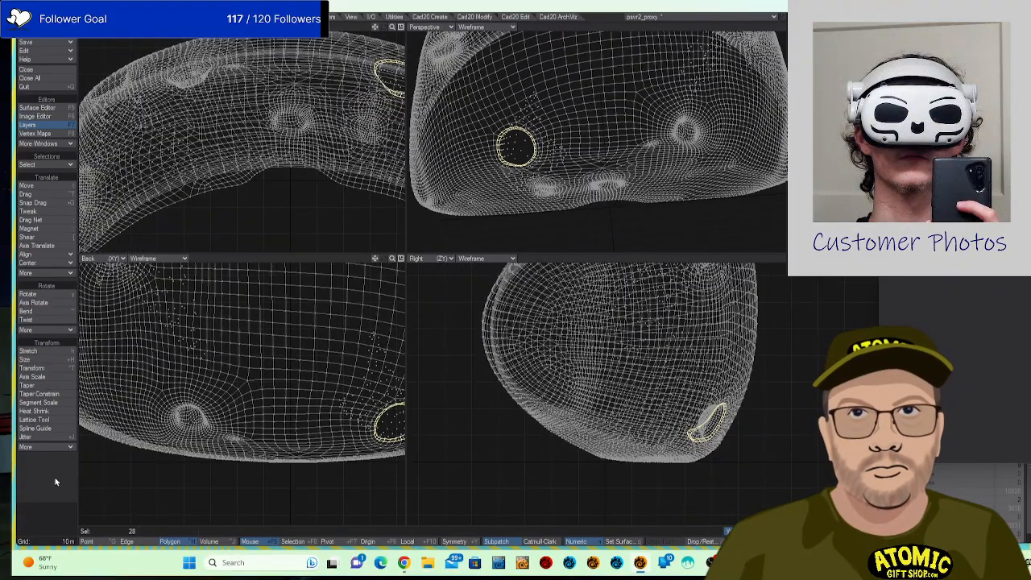
click(55, 480)
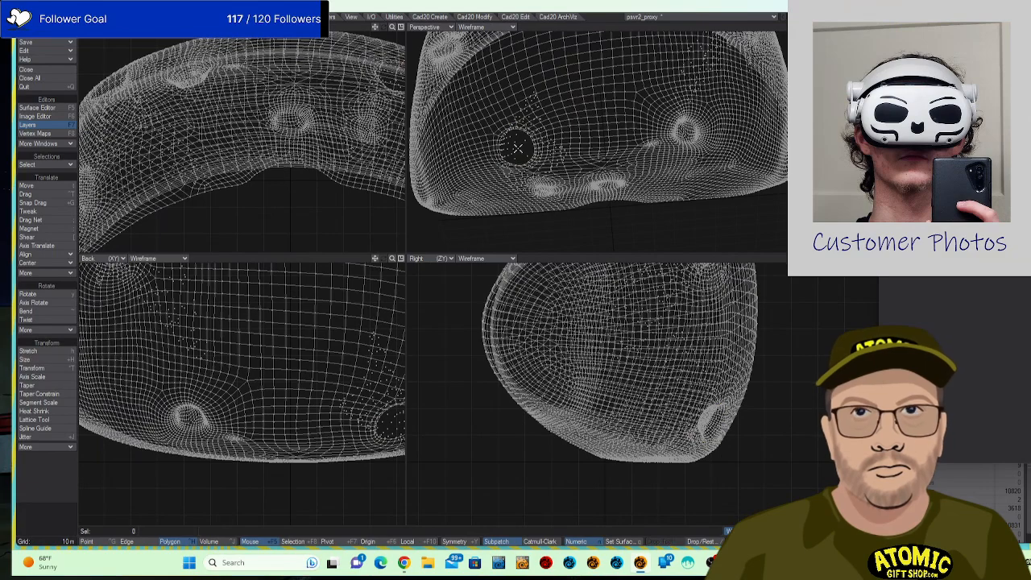
Select the lower opening's outline polygon and twice grow the selection by one surrounding ring, merging it into one polygon each time.
drag(309, 384, 211, 341)
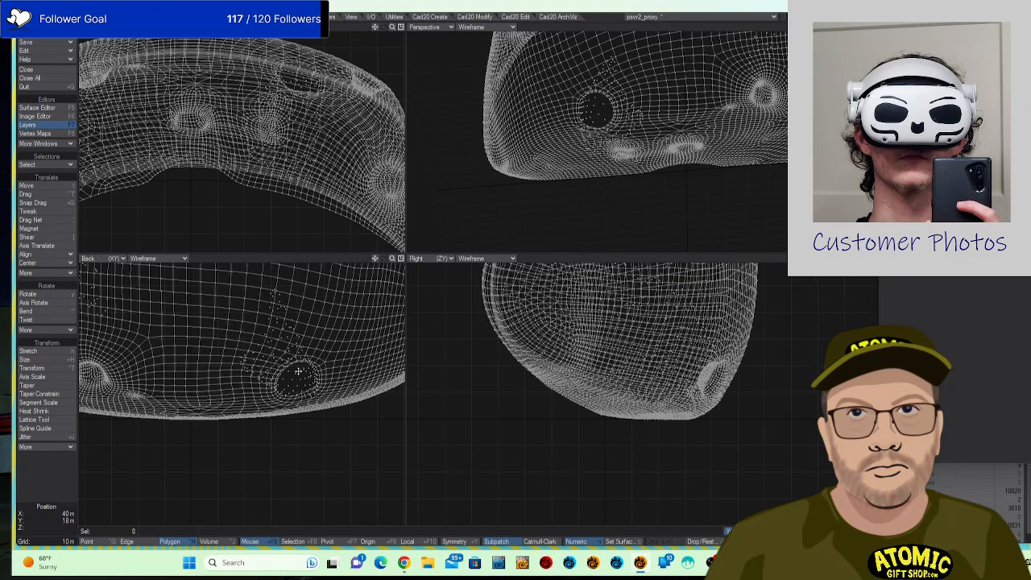
click(598, 123)
drag(598, 124, 655, 107)
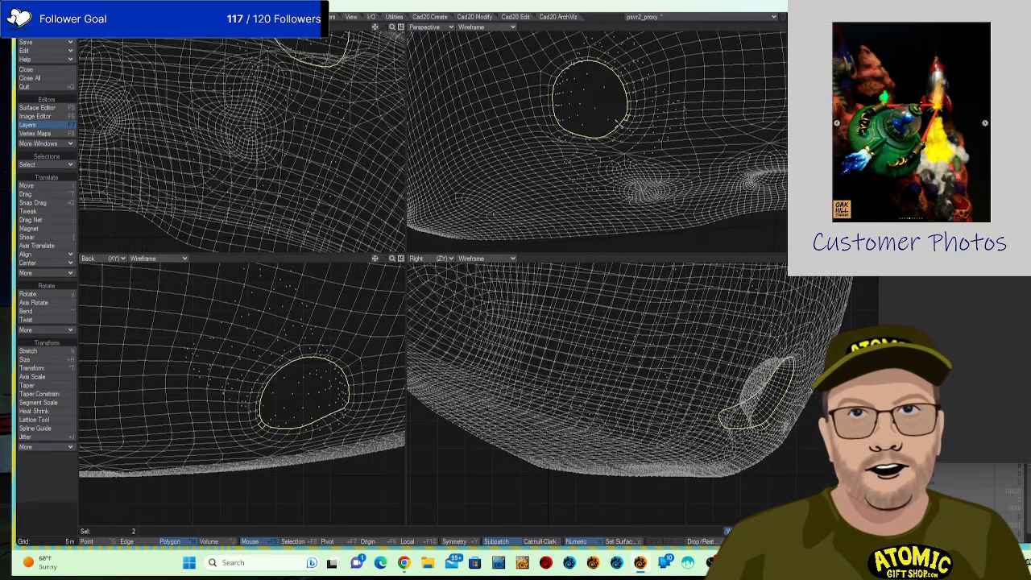
click(625, 119)
key(shift+bracketright)
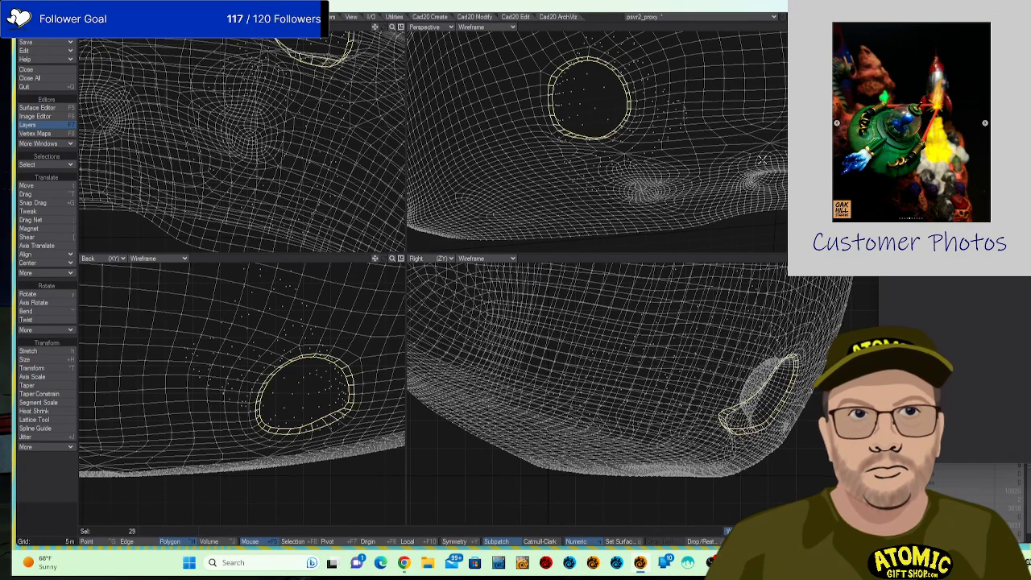
key(shift+bracketleft)
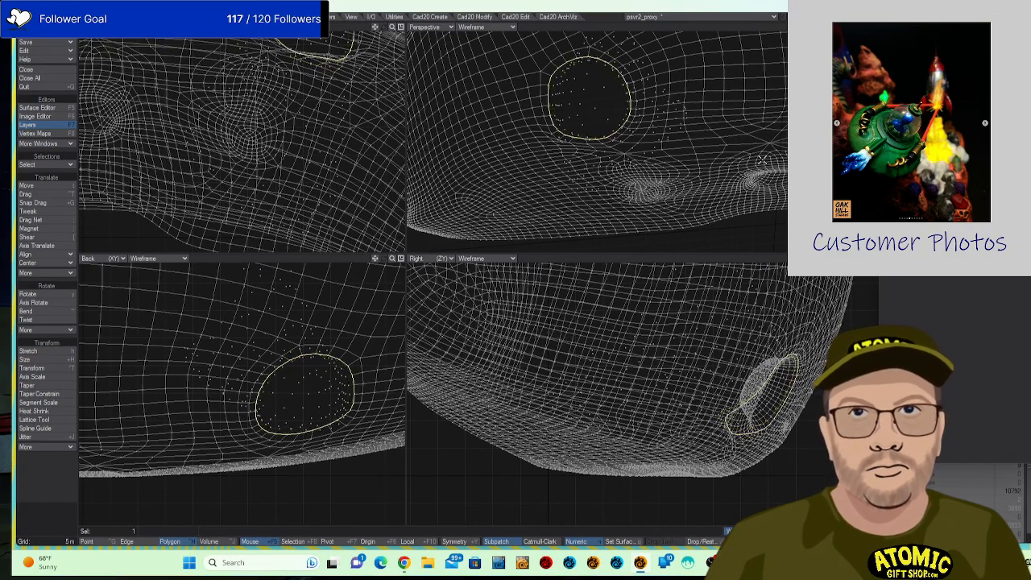
key(shift+bracketright)
key(shift+bracketleft)
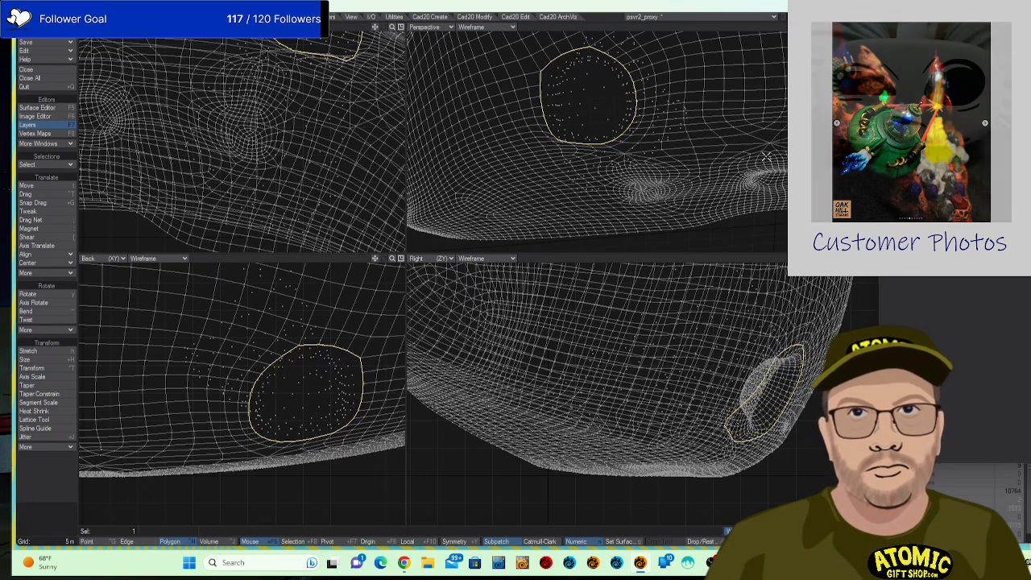
Bevel the lower opening's outline polygon inward to a smaller inset outline and shift its lower corner points with Drag.
key(b)
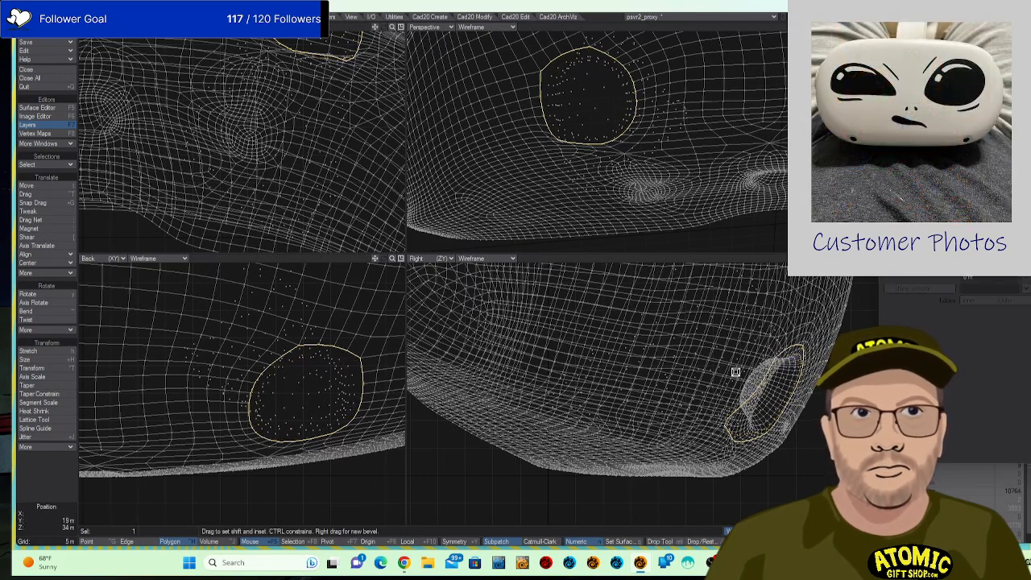
drag(720, 391, 707, 375)
key(ctrl+t)
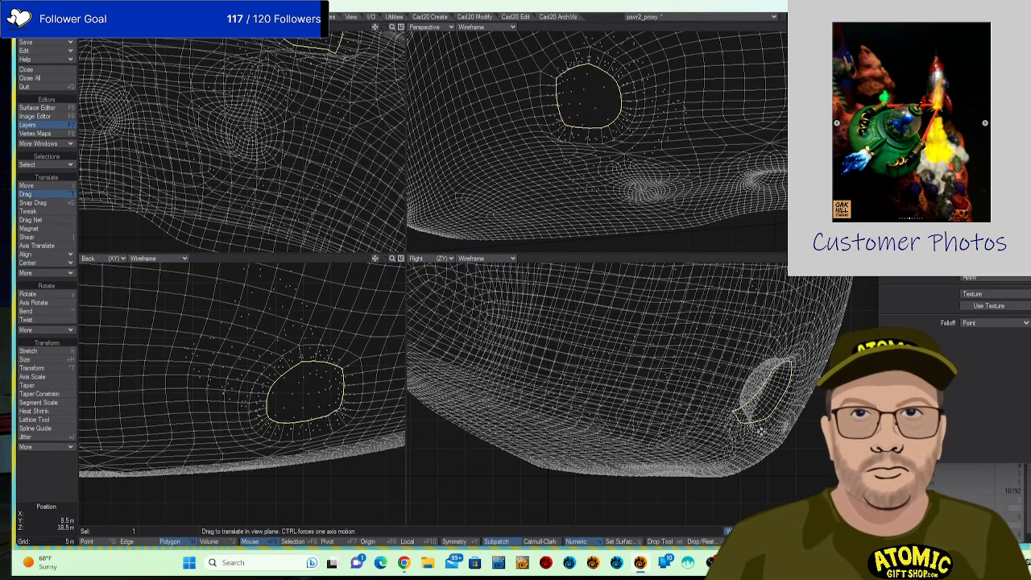
drag(740, 424, 745, 429)
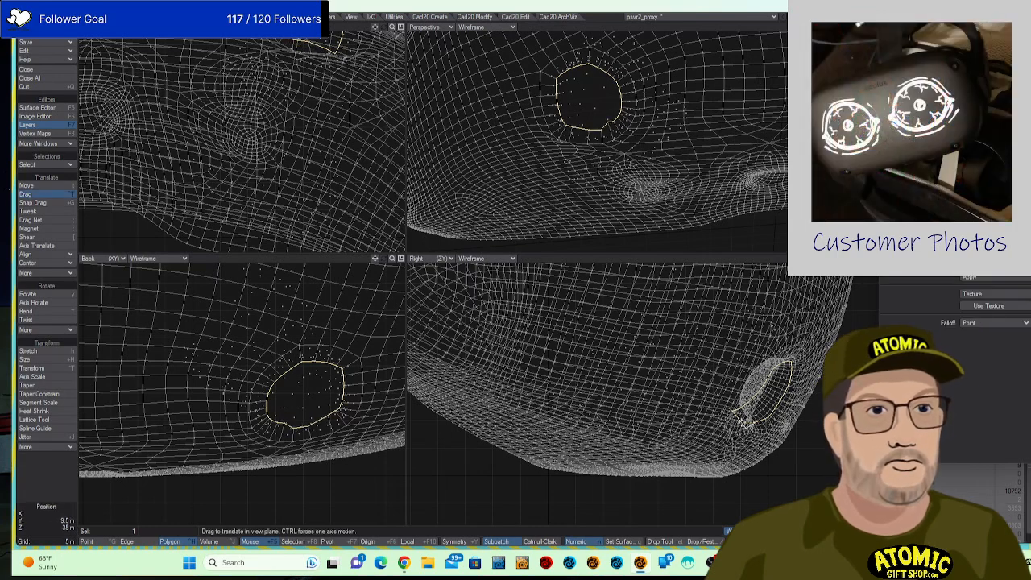
drag(739, 426, 737, 411)
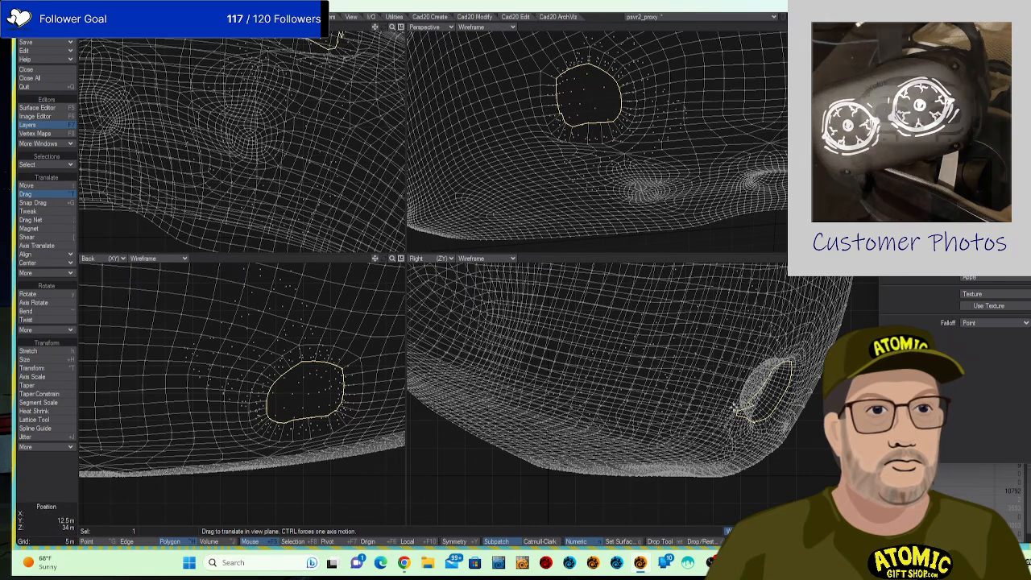
Smooth the kinked lower corners and bottom edge of the inset outline using Drag Net with a 2.7 m radius.
key(shift+g)
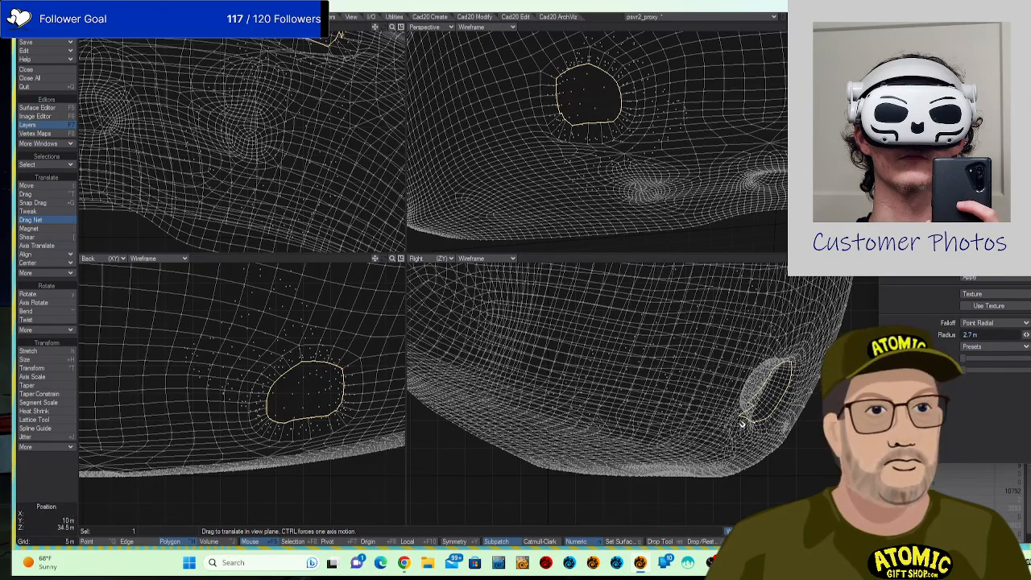
scroll(745, 422, up, 3)
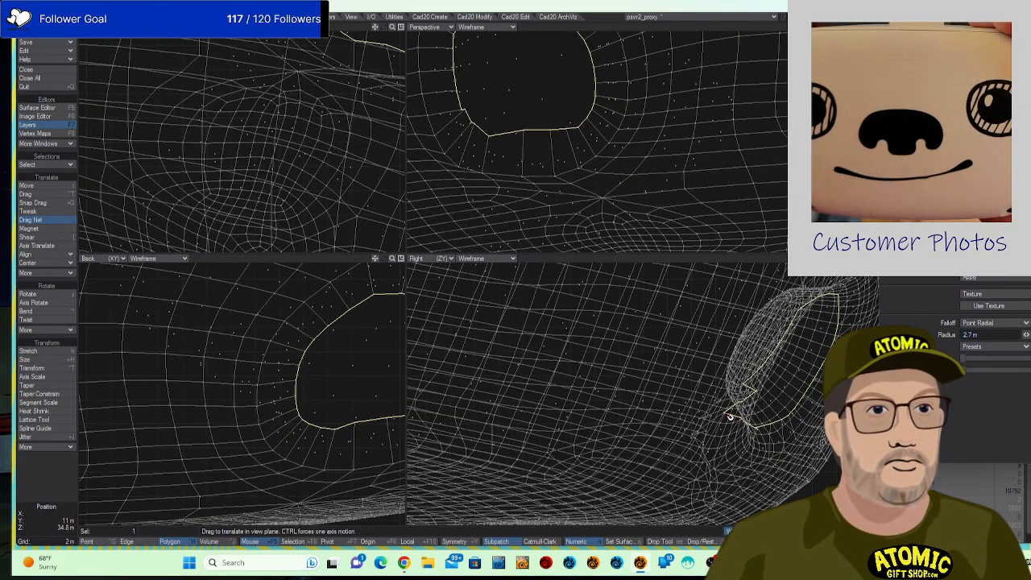
drag(727, 414, 755, 385)
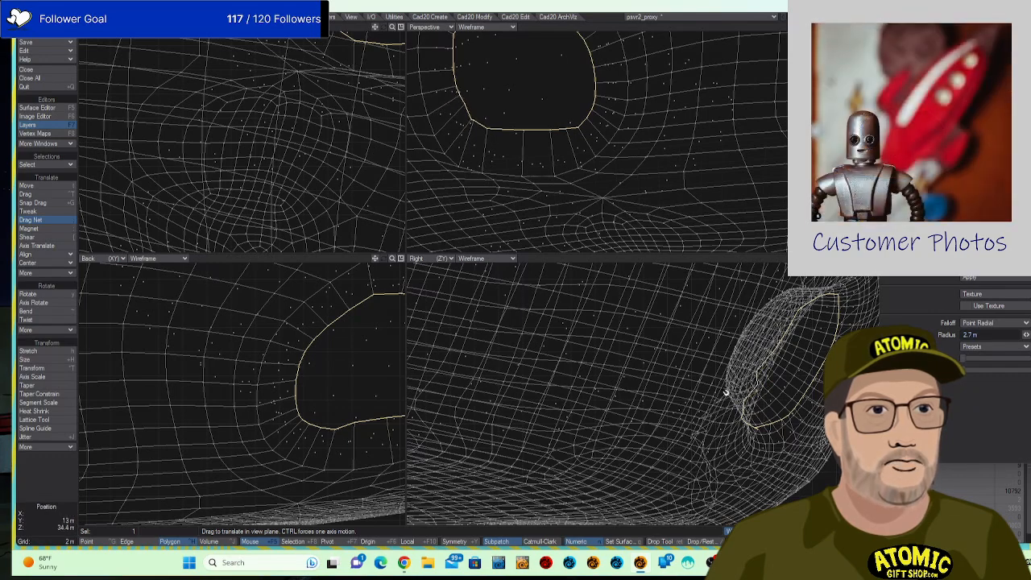
drag(354, 405, 184, 420)
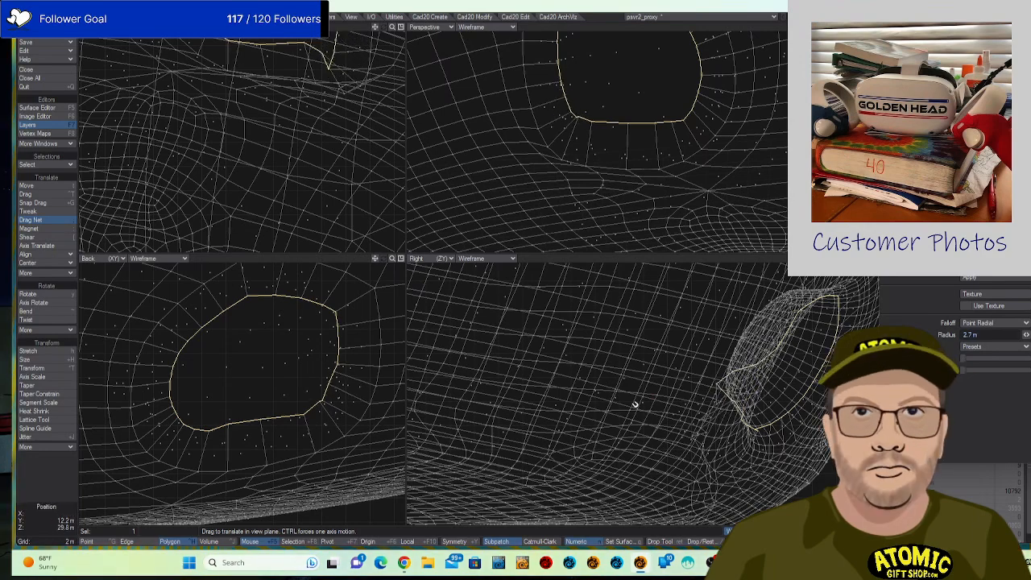
drag(323, 402, 320, 408)
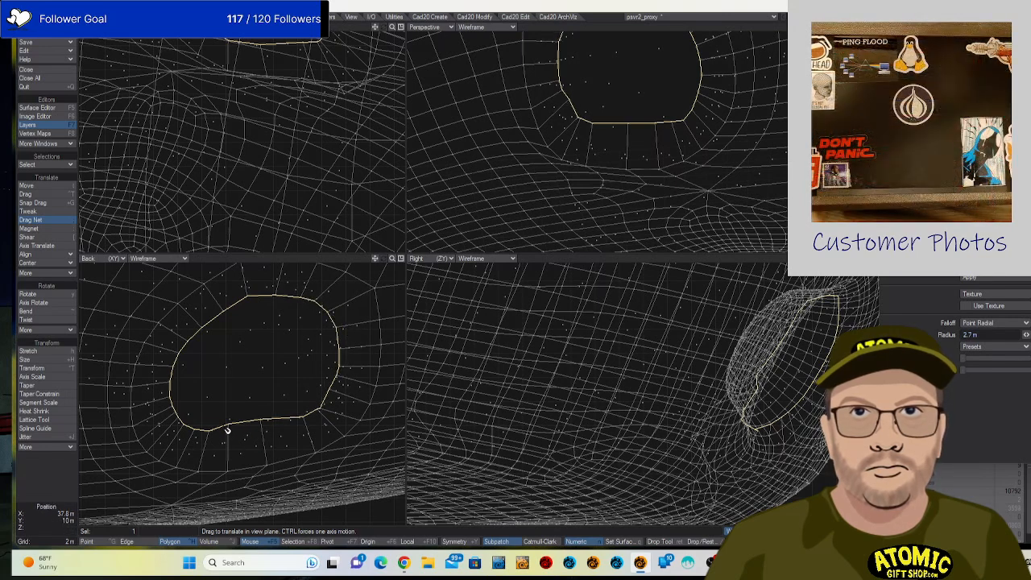
drag(229, 427, 265, 431)
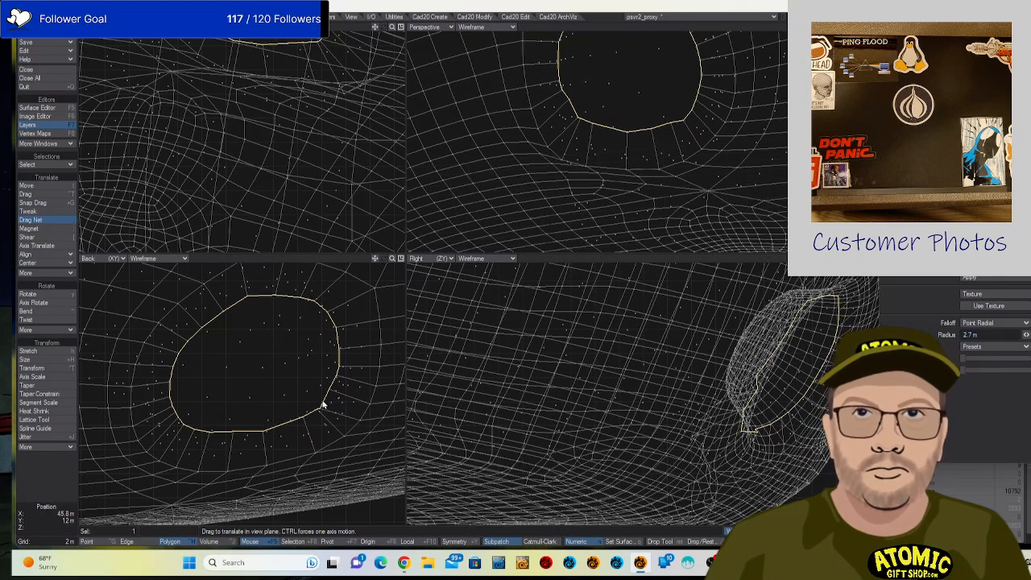
key(space)
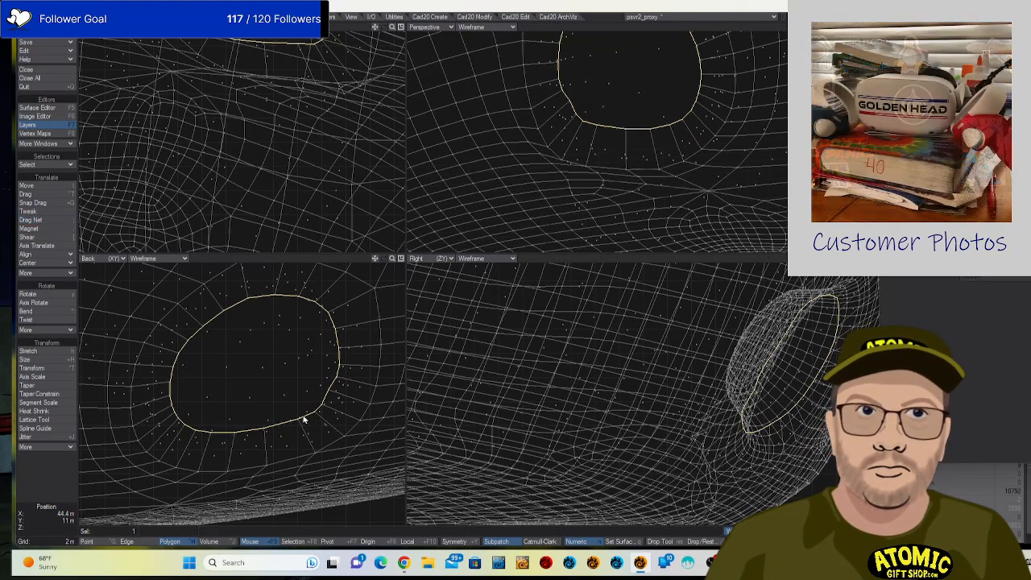
Reshape the sides, top and bottom of the inset outline into a rounder form using Drag Net with a 9.2 m radius.
key(shift+g)
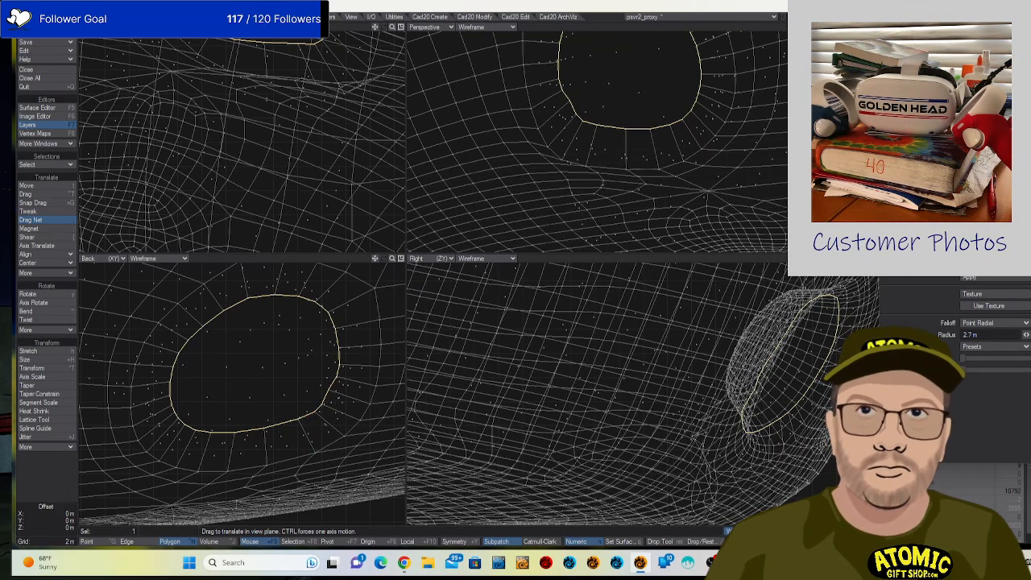
drag(330, 391, 335, 392)
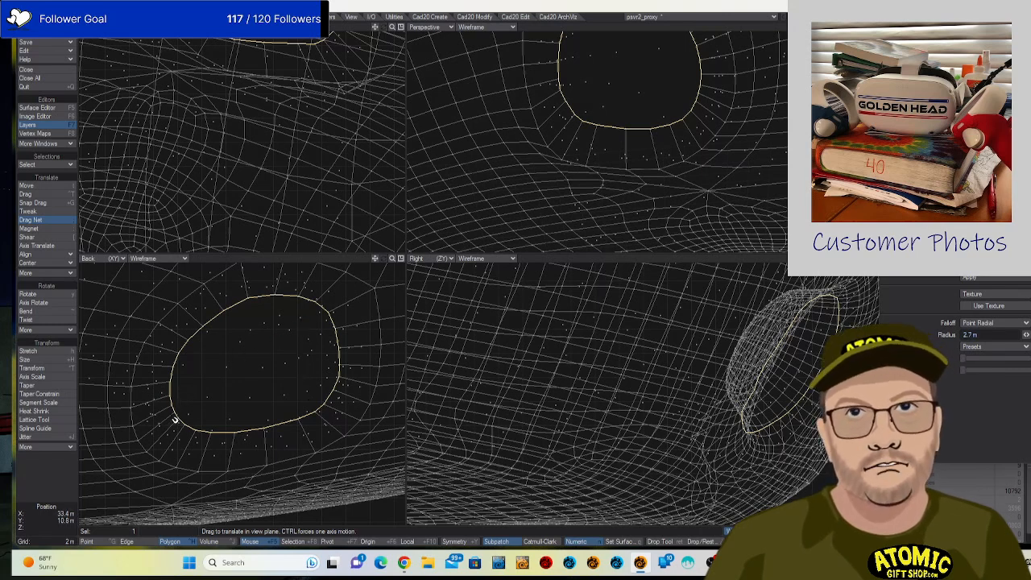
mouse_move(174, 412)
mouse_down()
mouse_move(269, 411)
mouse_move(179, 406)
mouse_up()
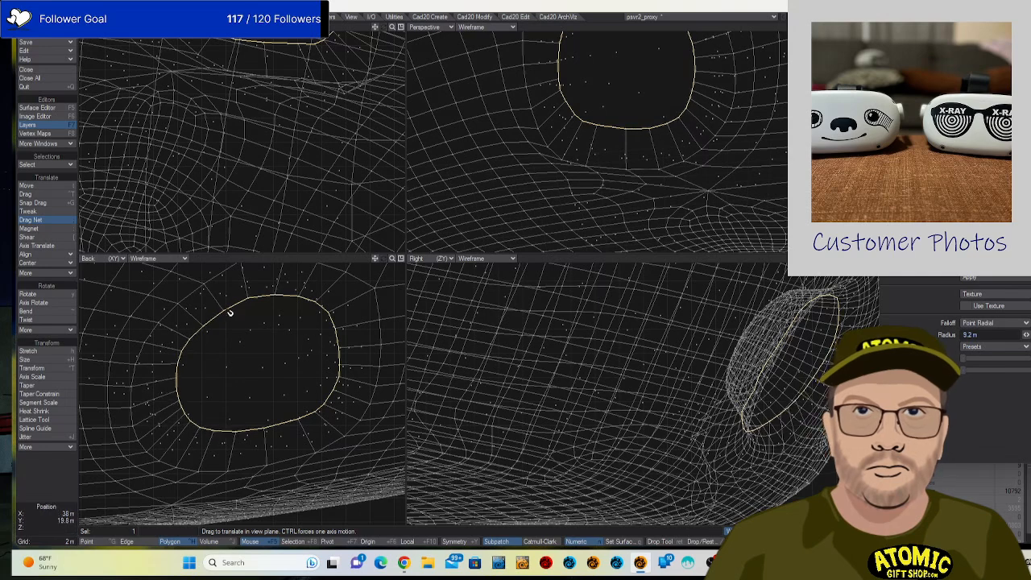
drag(230, 307, 225, 296)
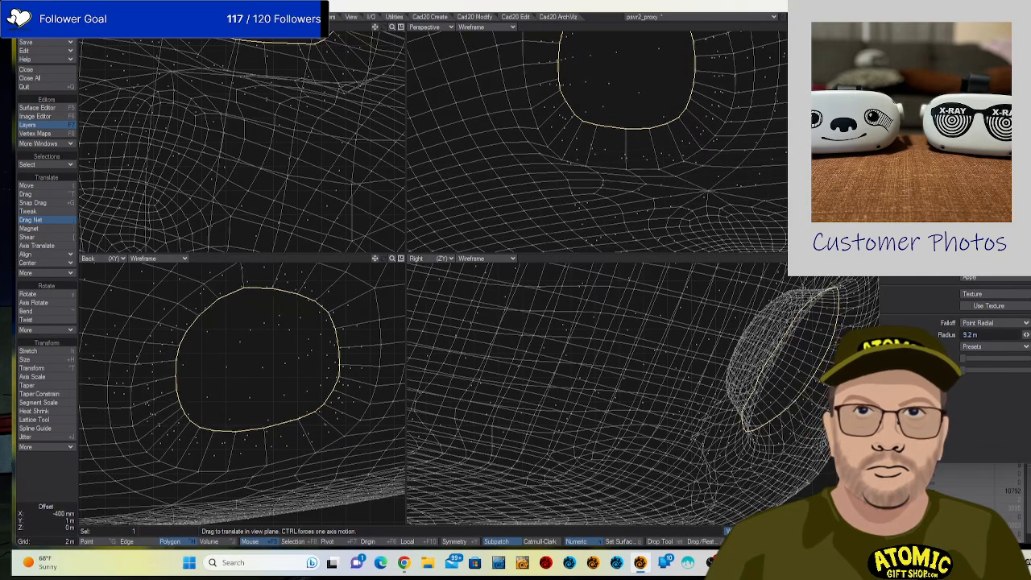
drag(267, 429, 268, 439)
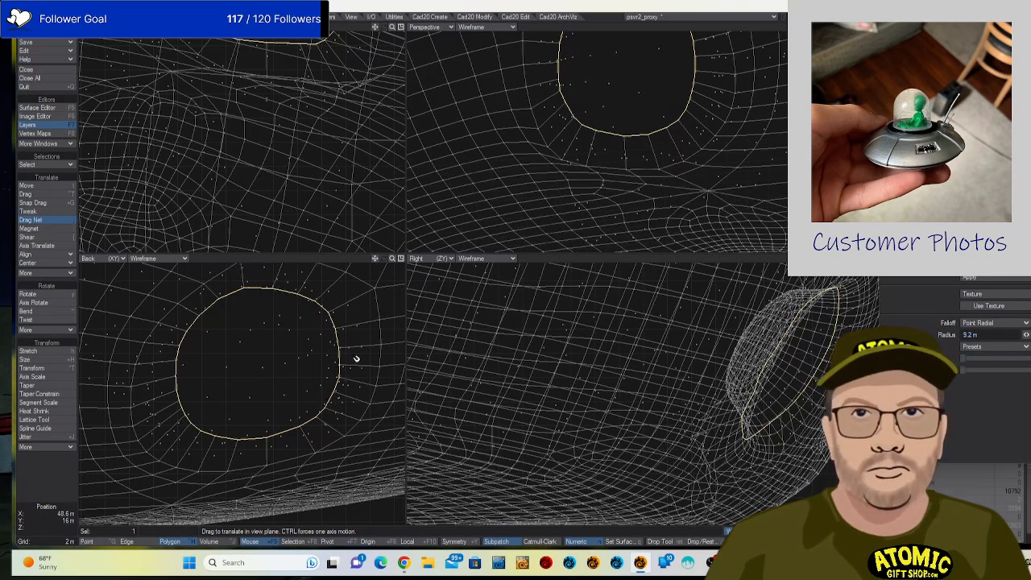
Bevel the rounded outline inward once more and drag apart the crowded points at the new inner rim's lower corner.
key(b)
mouse_move(372, 352)
mouse_down()
mouse_move(369, 367)
mouse_move(341, 363)
mouse_move(357, 376)
mouse_move(368, 354)
mouse_move(356, 383)
mouse_move(343, 366)
mouse_move(360, 368)
mouse_up()
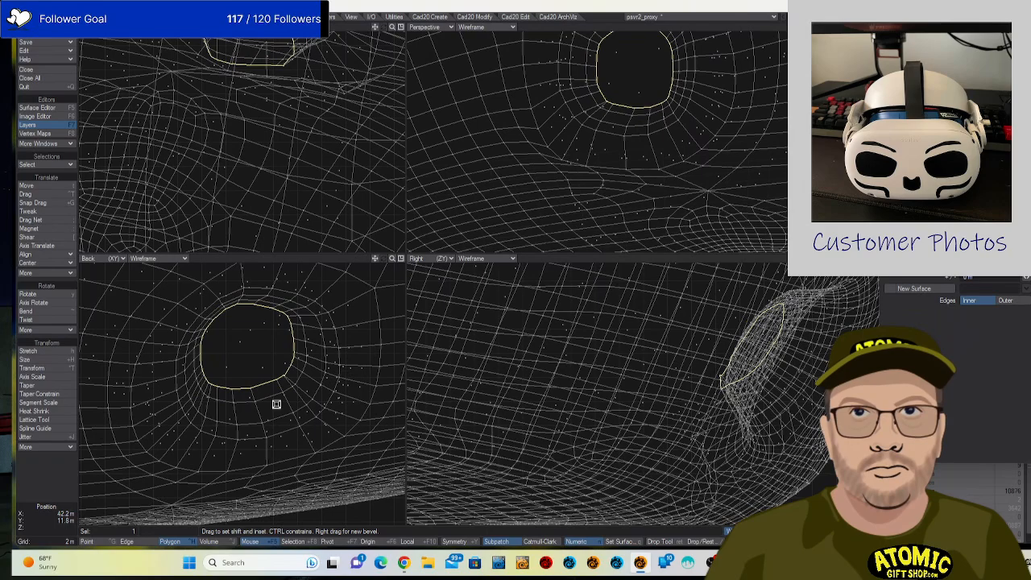
scroll(301, 386, up, 4)
key(ctrl+g)
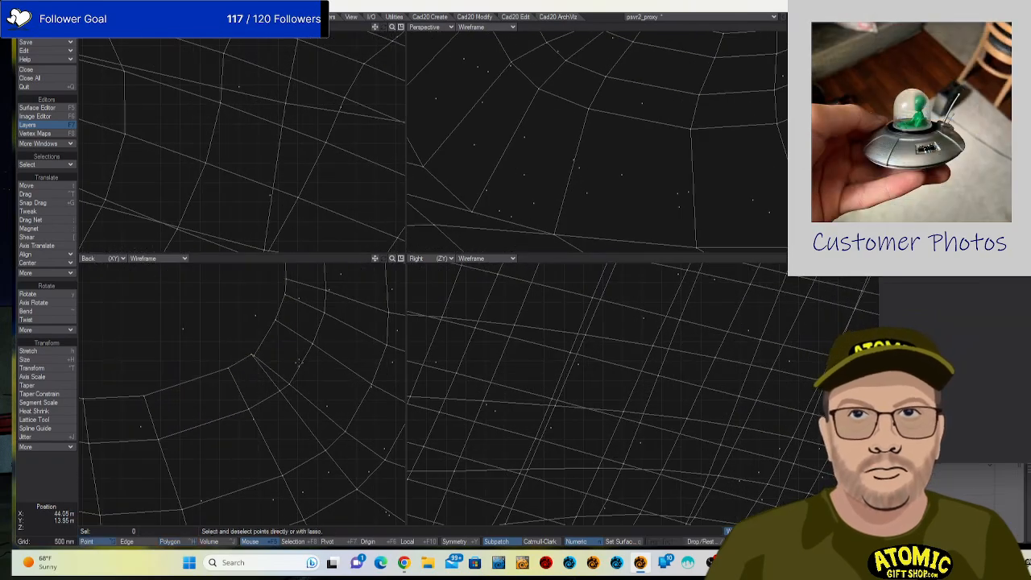
key(ctrl+t)
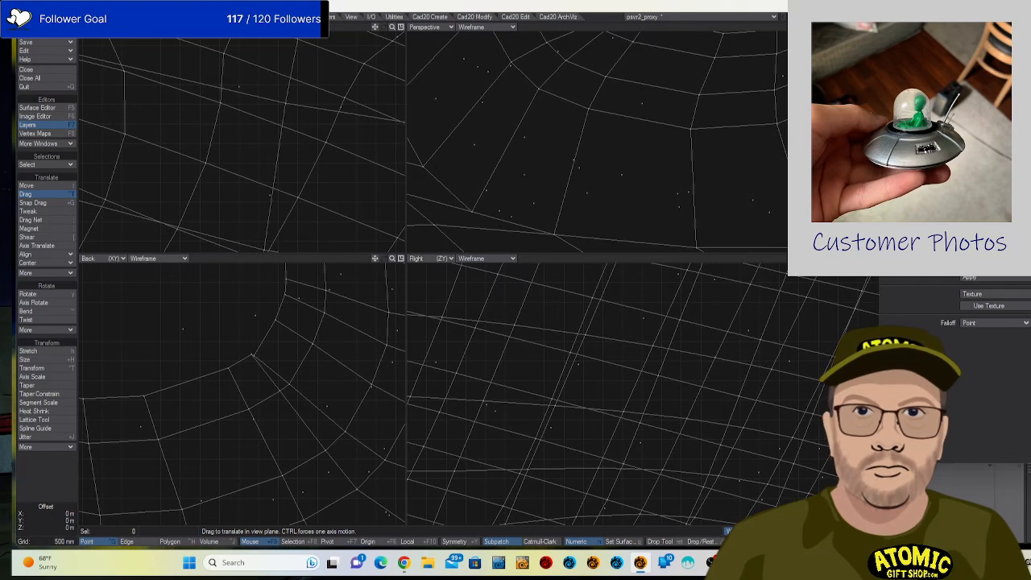
mouse_move(252, 354)
mouse_down()
mouse_move(265, 349)
mouse_move(239, 362)
mouse_up()
key(space)
key(space)
Select four neighbouring points along the inner rim's lower corner and smooth them.
key(ctrl+g)
drag(281, 333, 228, 368)
click(275, 320)
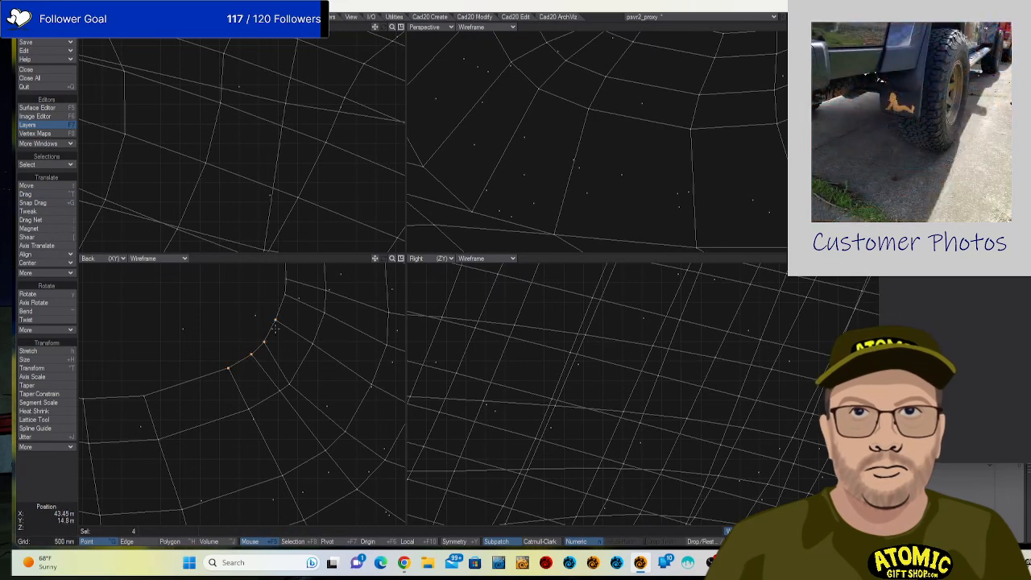
key(shift+m)
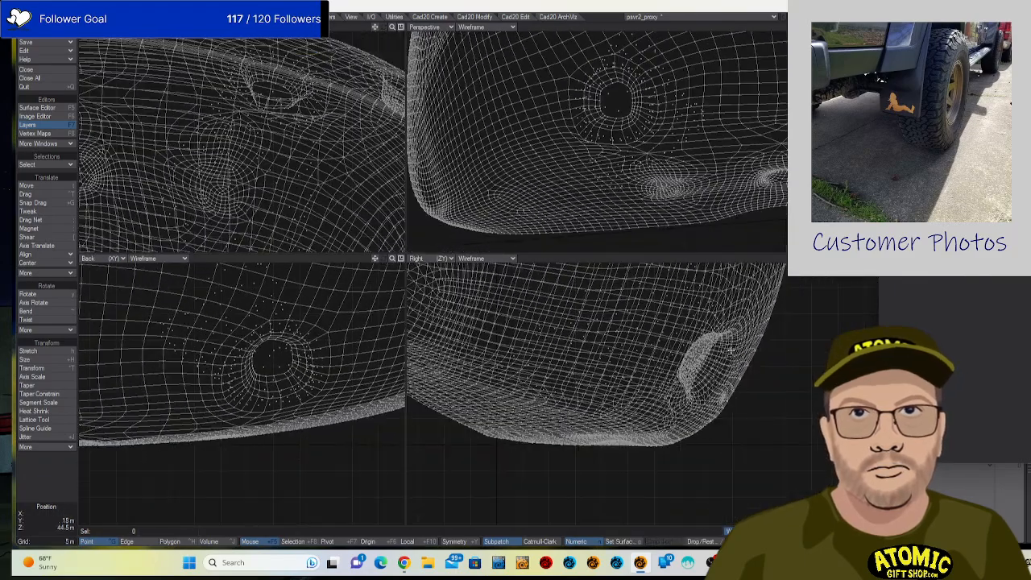
Select the polygon filling the centre of the lower opening and triple it into triangles.
drag(685, 322, 644, 308)
key(space)
key(space)
click(614, 108)
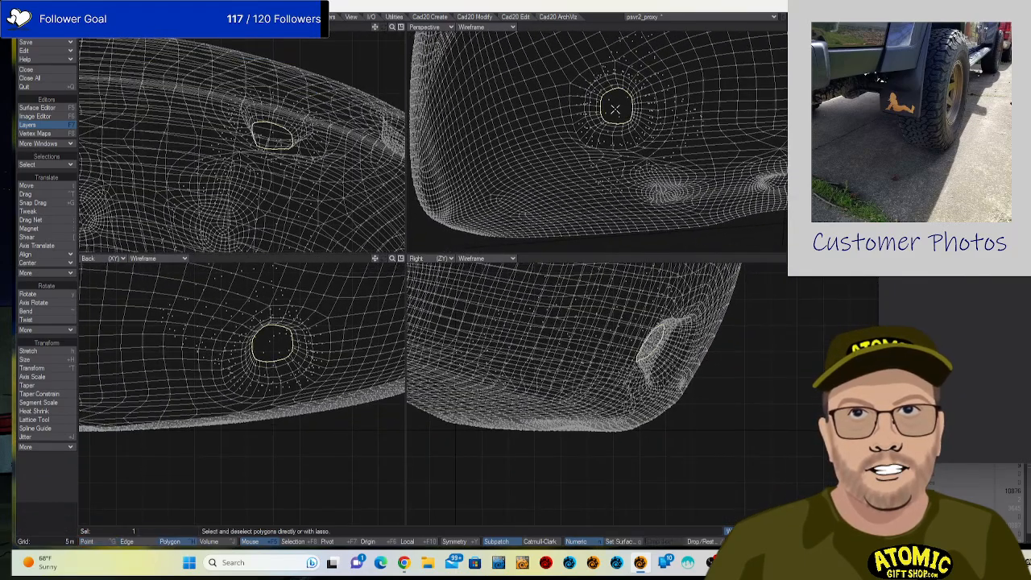
key(shift+t)
click(58, 481)
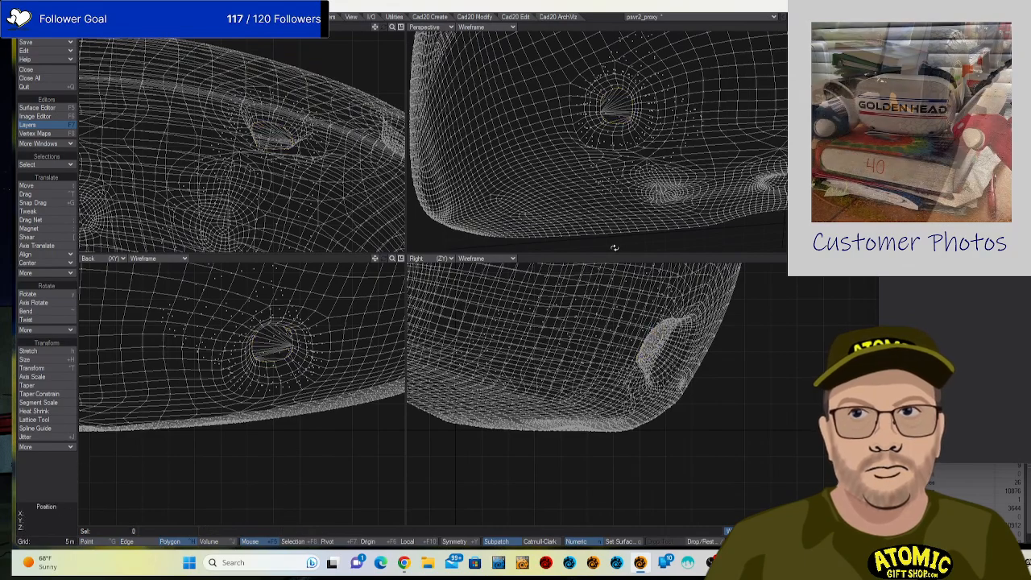
Select the centre polygons of the upper camera recess and expand the selection ring by ring to cover the whole recess.
drag(695, 381, 643, 409)
drag(693, 221, 655, 164)
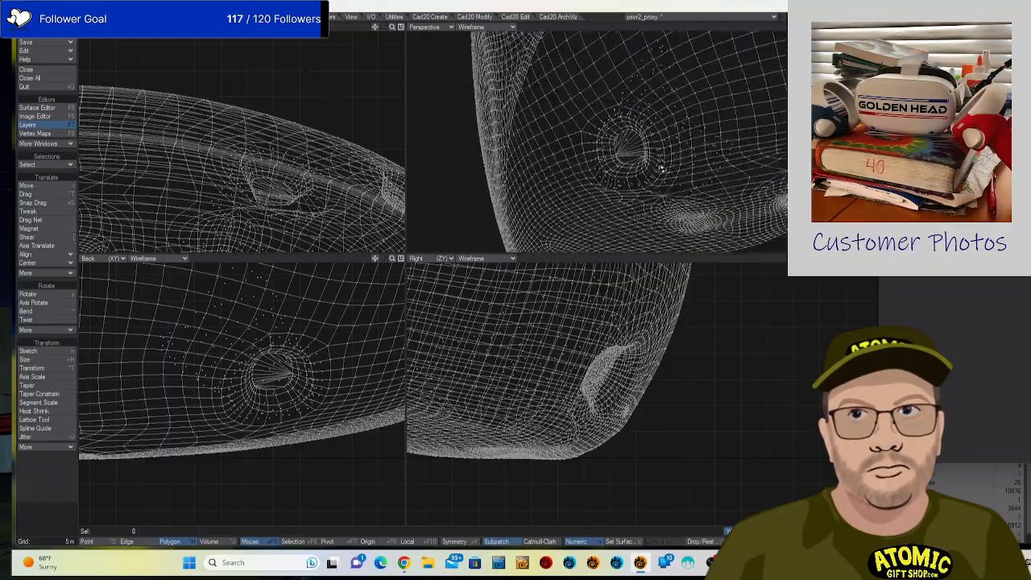
drag(683, 132, 548, 172)
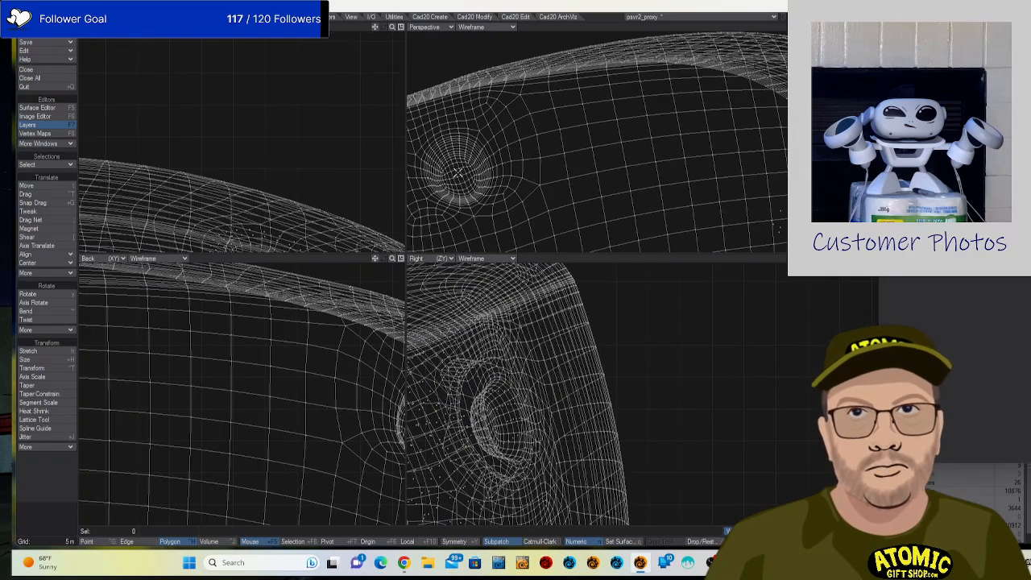
drag(457, 171, 466, 180)
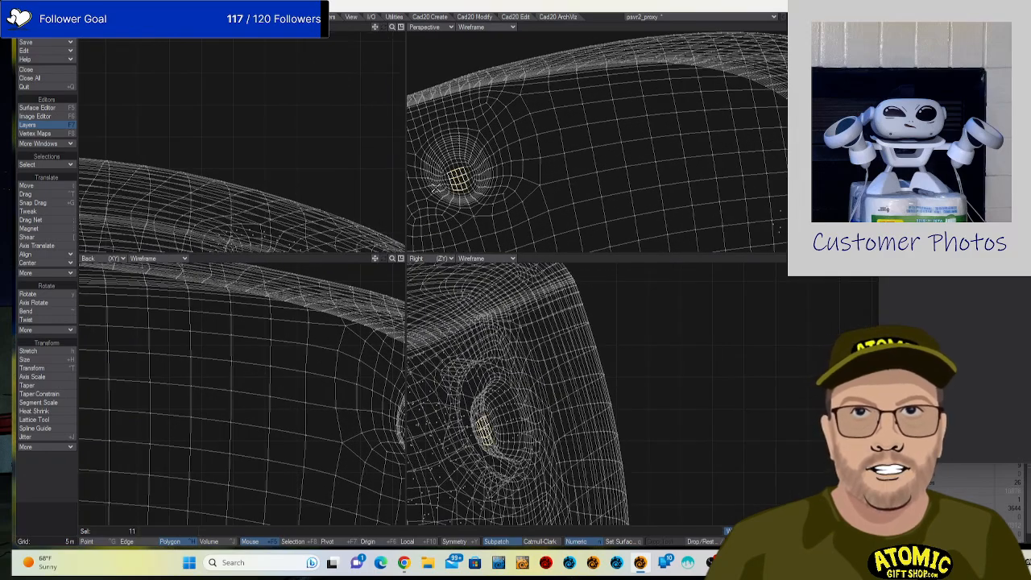
key(shift+bracketright)
key(shift+bracketright)
key(shift+bracketright)
key(shift+bracketright)
key(shift+bracketright)
key(shift+bracketright)
key(shift+bracketright)
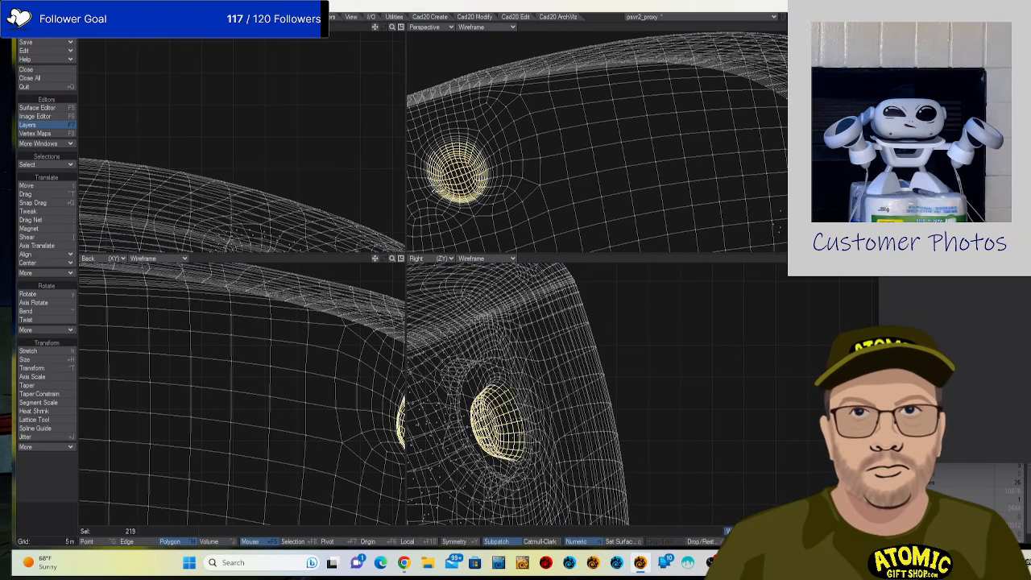
key(shift+bracketright)
key(shift+bracketright)
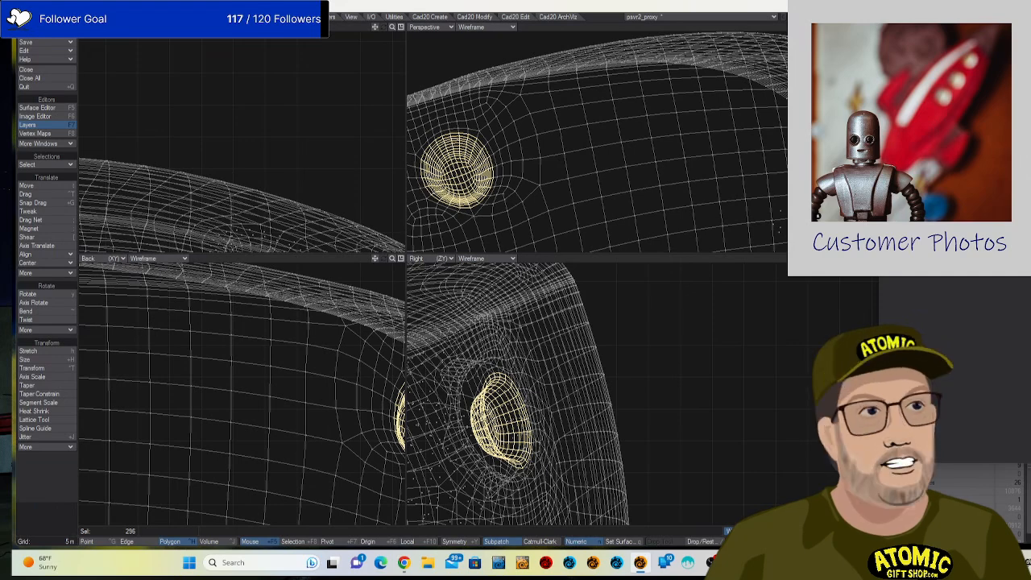
Paste the copied camera recess into an empty layer and mirror it across the X axis.
click(822, 16)
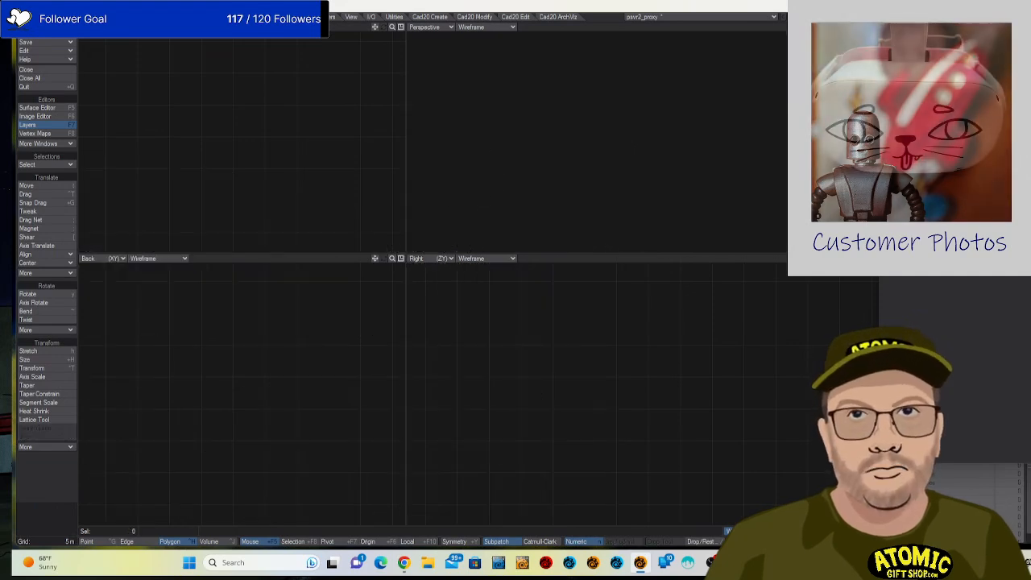
key(ctrl+v)
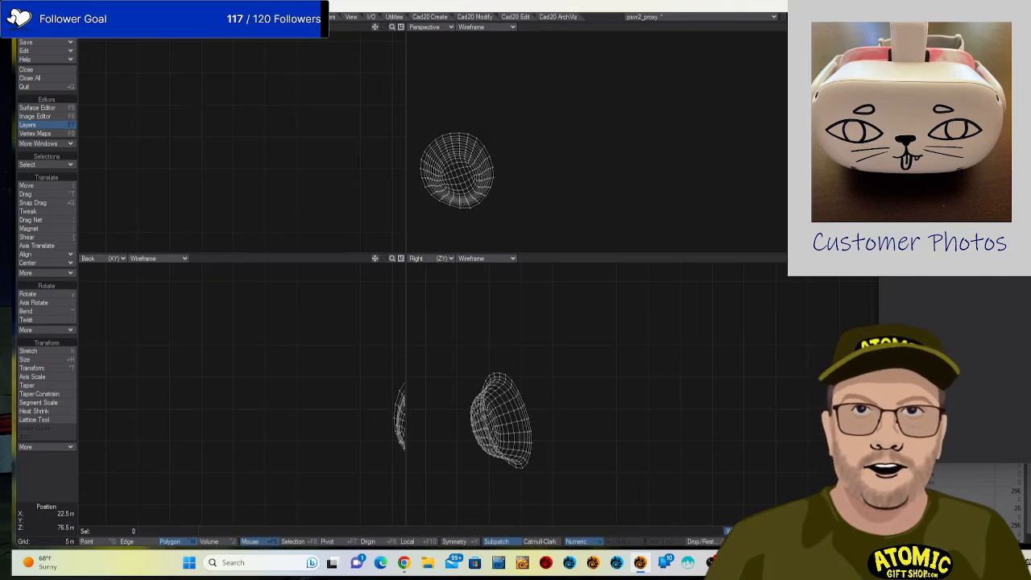
click(140, 16)
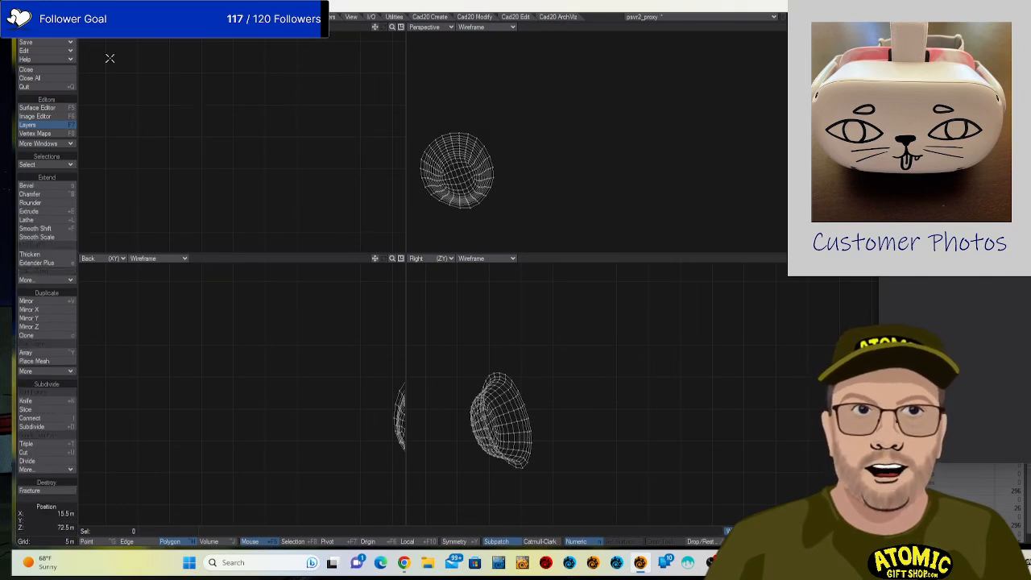
click(50, 308)
key(a)
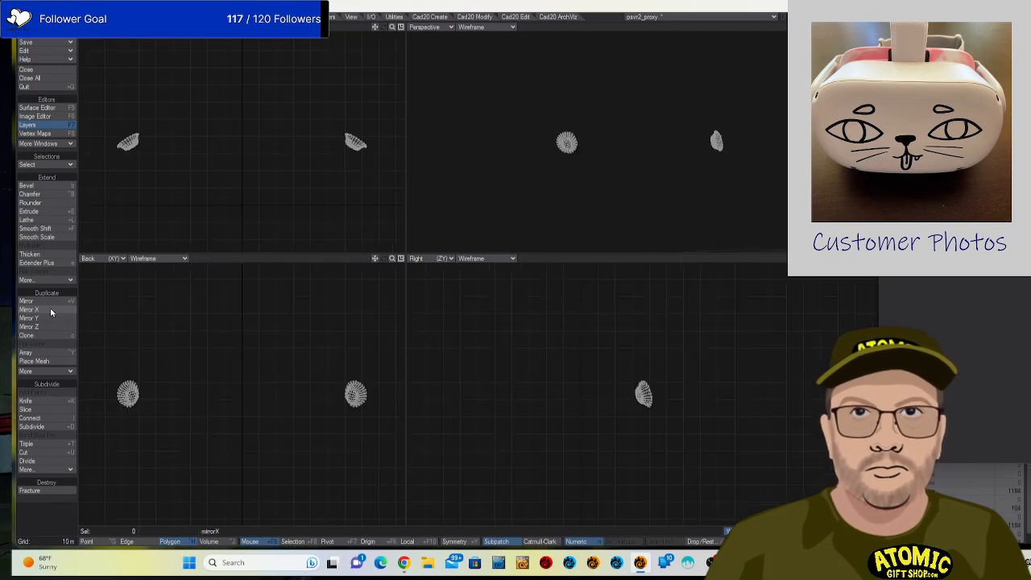
Undo the last mirror, mirror the cup-shaped mesh across X again, and delete the original cup.
key(ctrl+z)
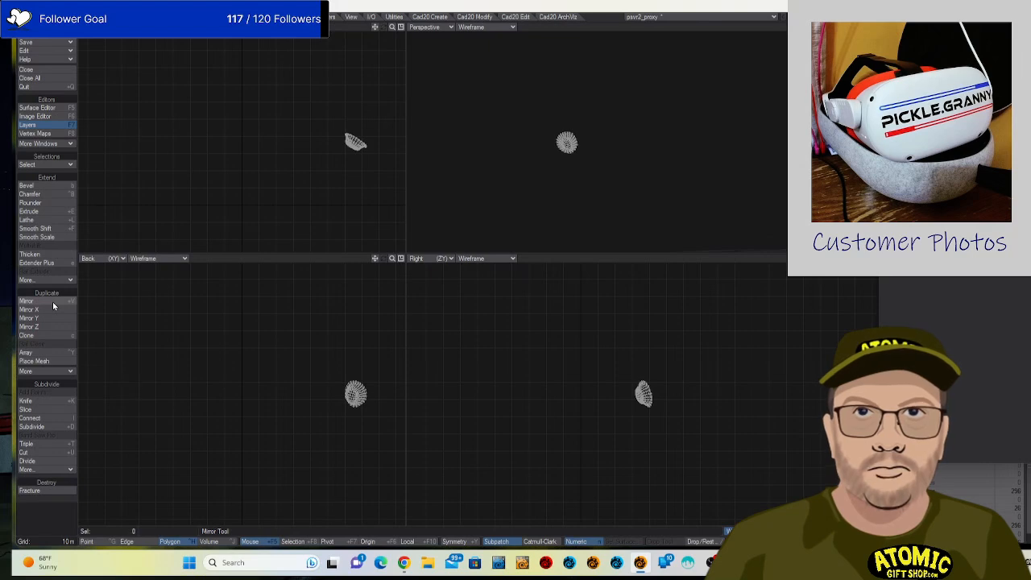
click(49, 310)
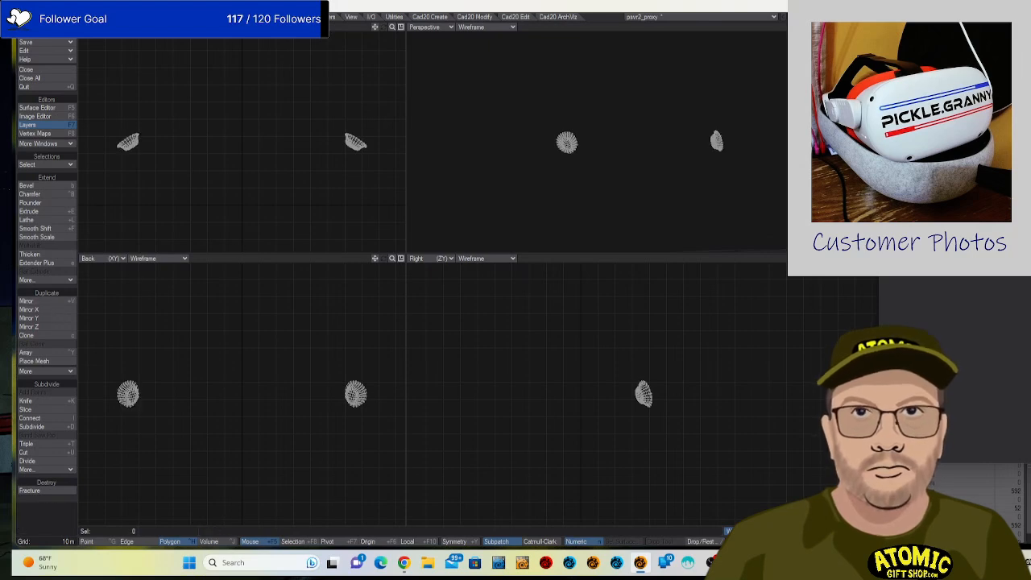
key(ctrl+g)
drag(537, 113, 632, 164)
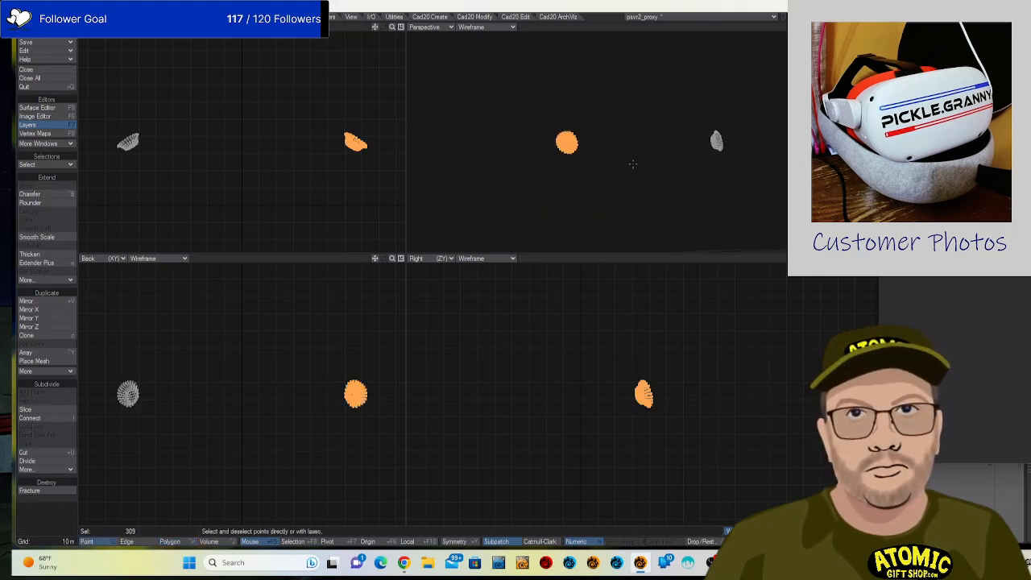
key(Delete)
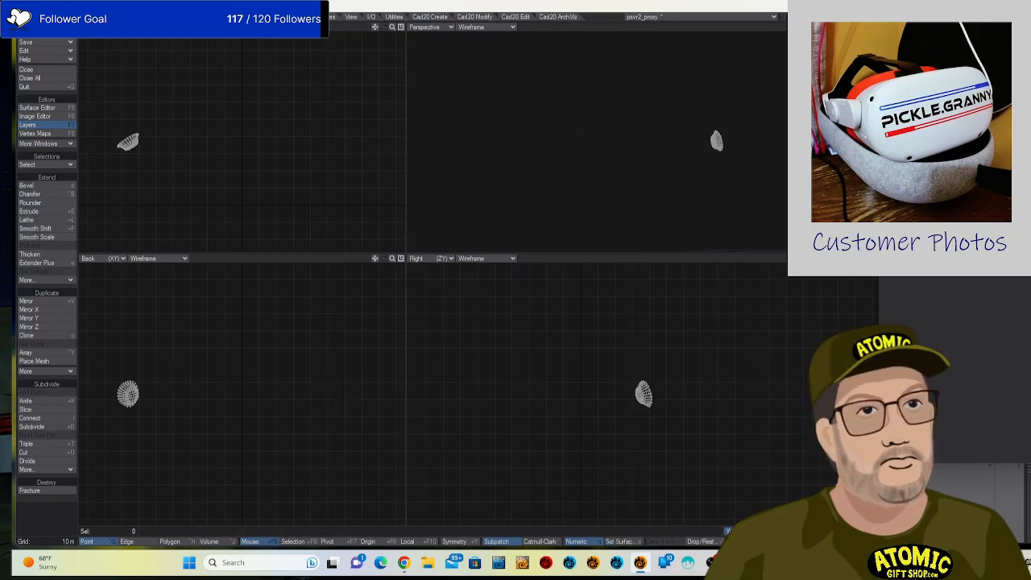
Show the headset body layer behind the mirrored cup and swap foreground and background to make the body editable.
key(alt+1)
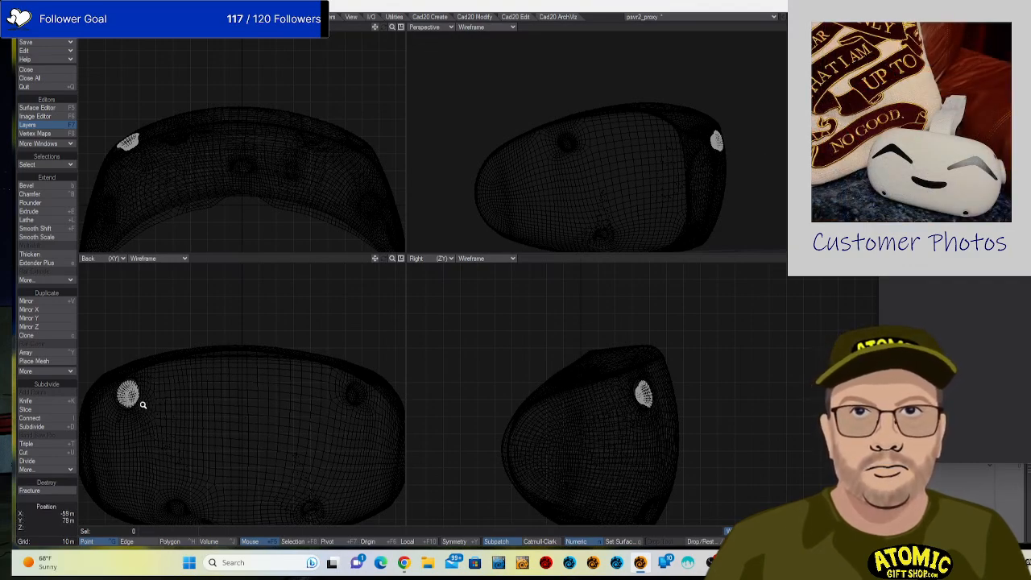
drag(142, 405, 207, 376)
drag(304, 375, 479, 333)
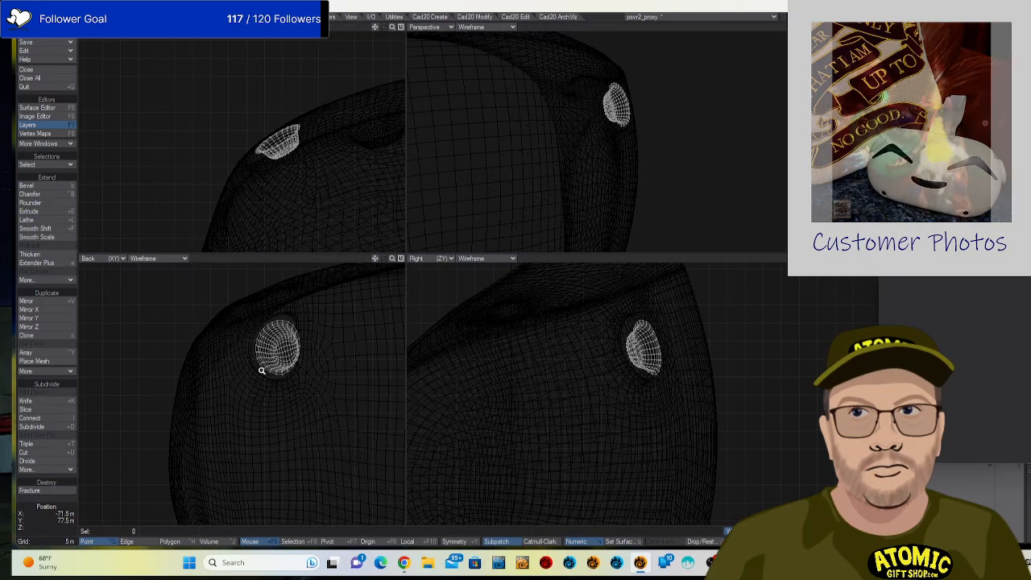
drag(261, 369, 379, 345)
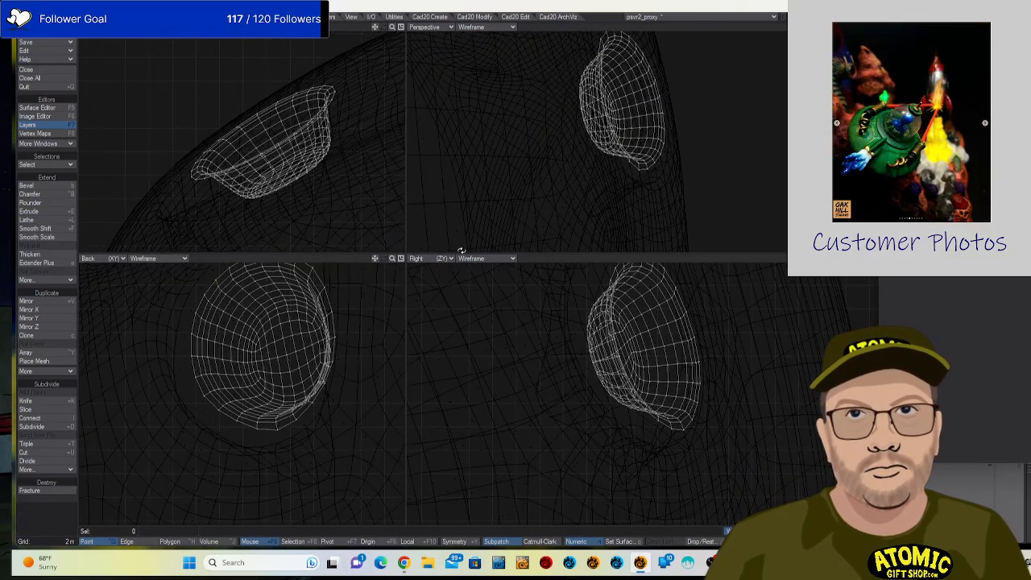
key(apostrophe)
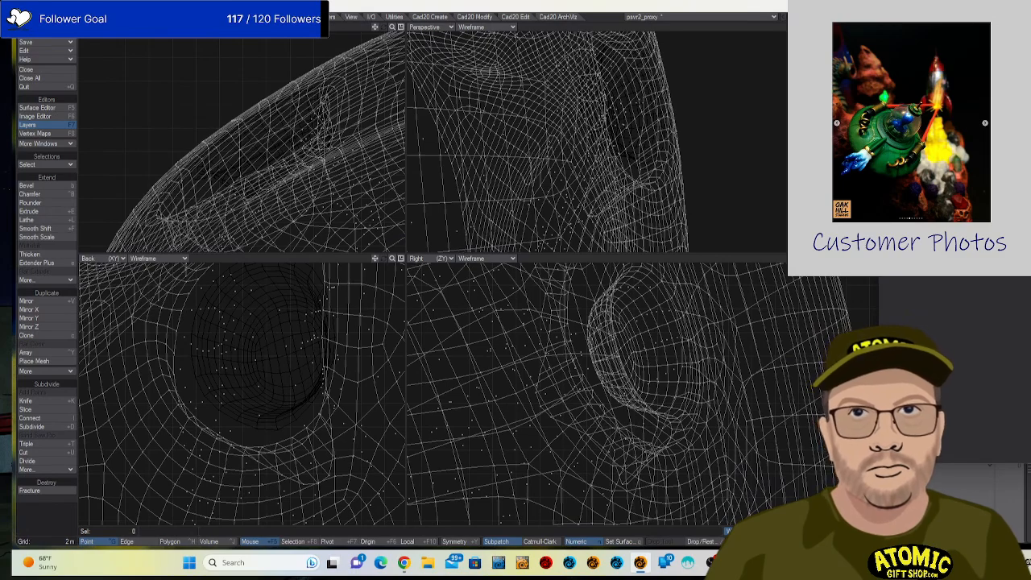
Try to select the polygon loop around the headset hole from two adjacent rim polygons, and drop the selection.
drag(656, 72, 607, 66)
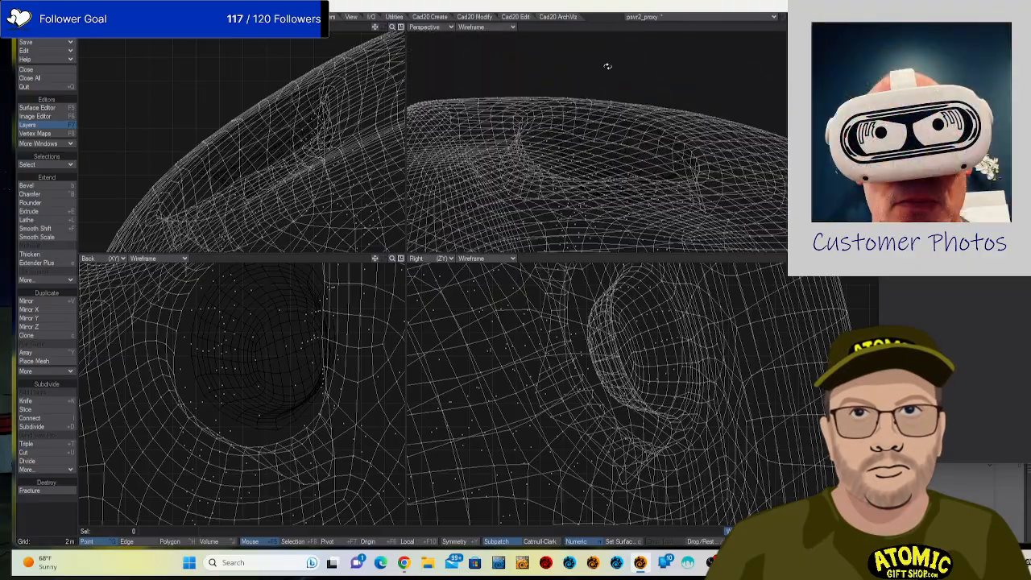
drag(506, 142, 676, 173)
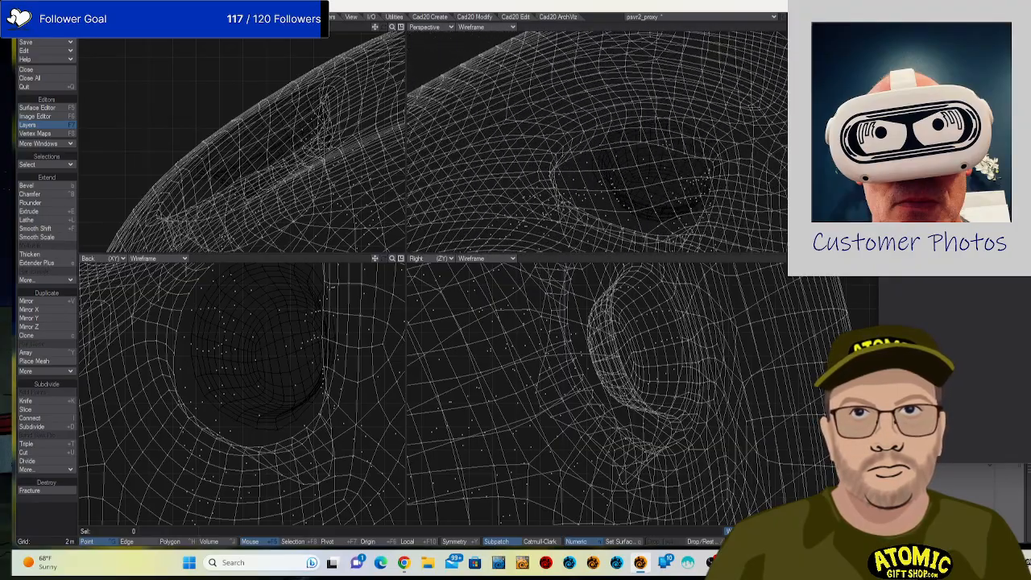
key(ctrl+h)
click(673, 144)
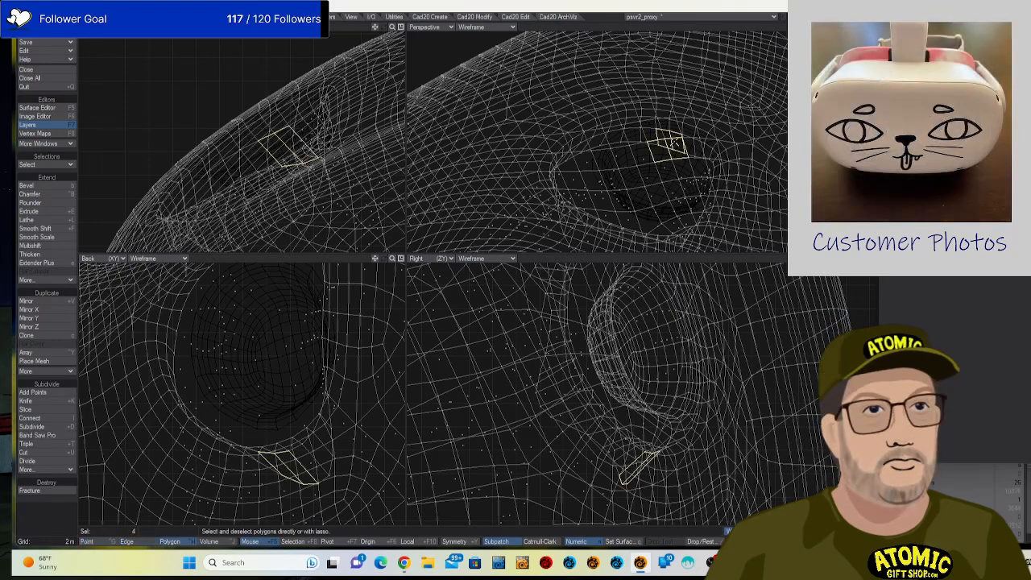
key(slash)
mouse_move(656, 138)
mouse_down()
mouse_move(665, 175)
mouse_move(667, 133)
mouse_move(642, 133)
mouse_up()
click(638, 121)
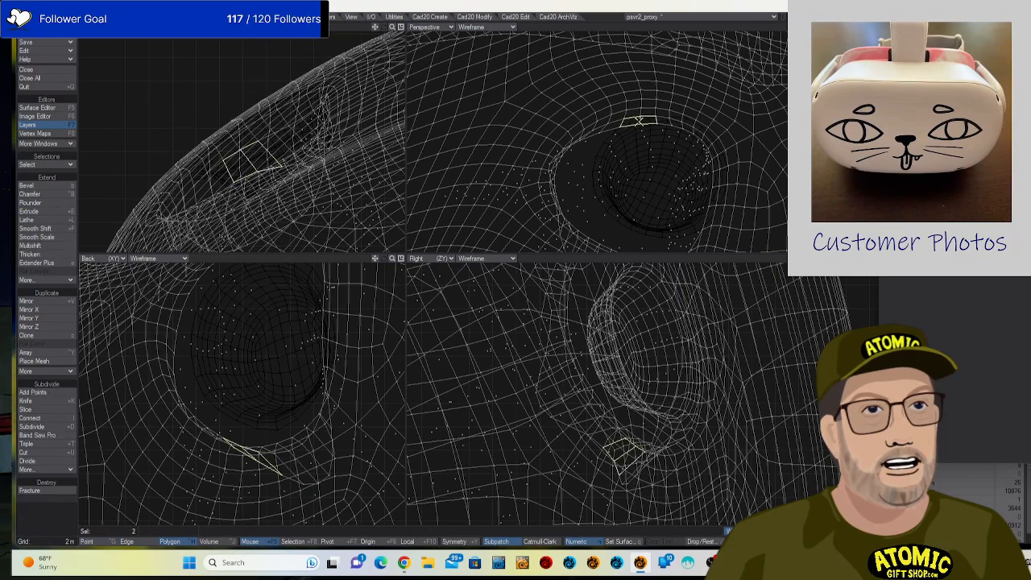
key(bracketright)
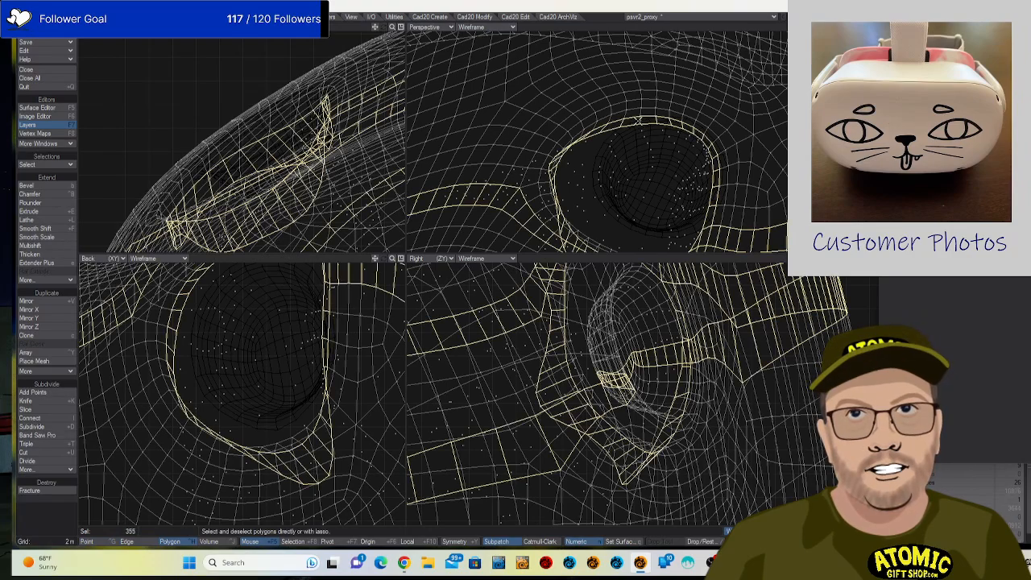
key(shift+a)
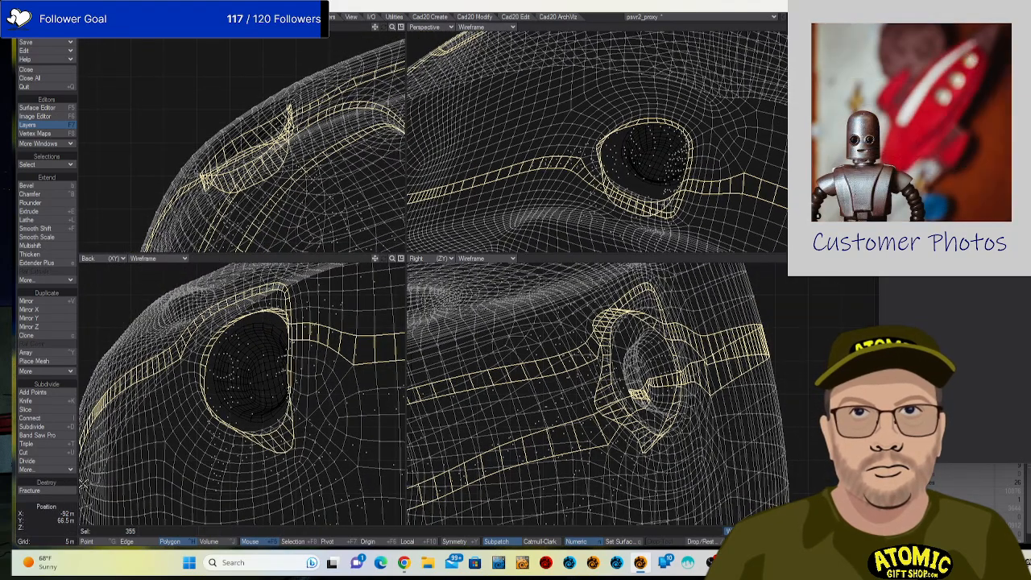
click(46, 507)
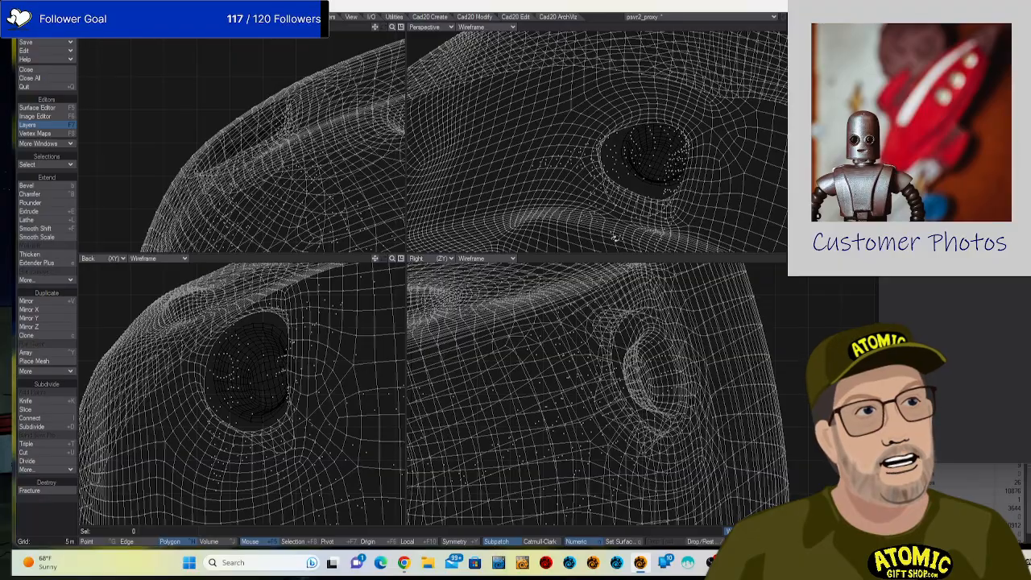
Select the rim polygons one by one along the lower edge and inner side of the hole, excluding the large face spanning it.
mouse_move(615, 238)
mouse_down()
mouse_move(616, 193)
mouse_move(603, 209)
mouse_move(690, 177)
mouse_move(654, 175)
mouse_move(614, 258)
mouse_move(647, 169)
mouse_move(612, 168)
mouse_up()
click(612, 166)
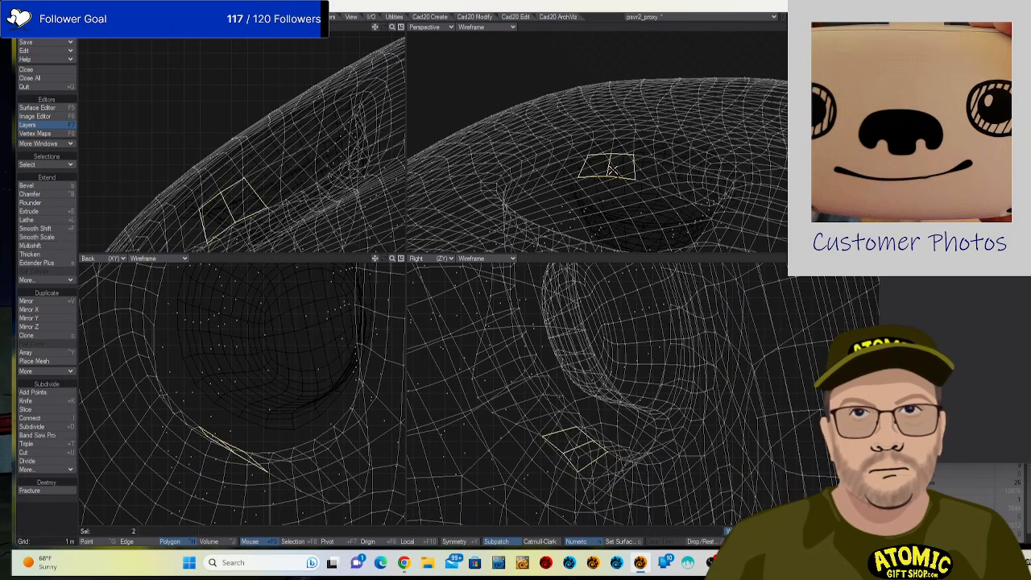
drag(637, 161, 691, 174)
click(628, 166)
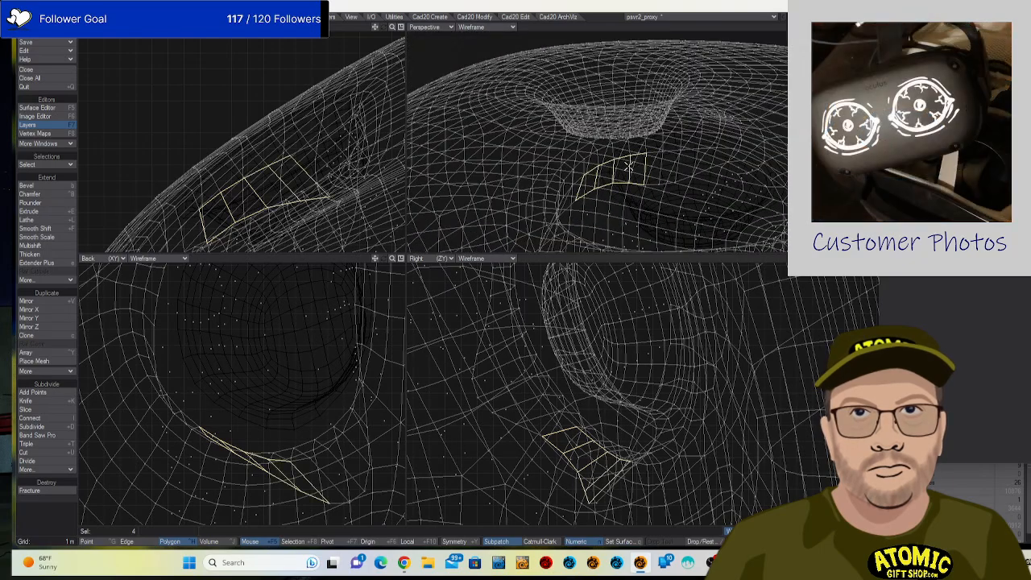
mouse_move(644, 169)
mouse_down()
mouse_move(676, 169)
mouse_move(659, 174)
mouse_move(678, 167)
mouse_move(676, 179)
mouse_move(703, 173)
mouse_move(684, 183)
mouse_move(697, 179)
mouse_move(678, 161)
mouse_move(675, 176)
mouse_move(722, 179)
mouse_up()
shift+click(678, 125)
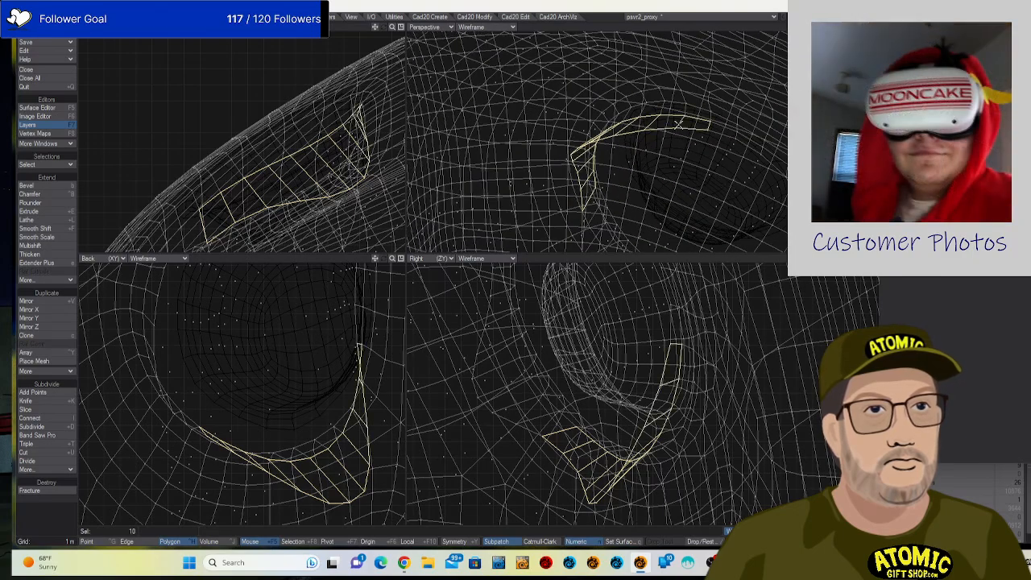
drag(732, 135, 745, 146)
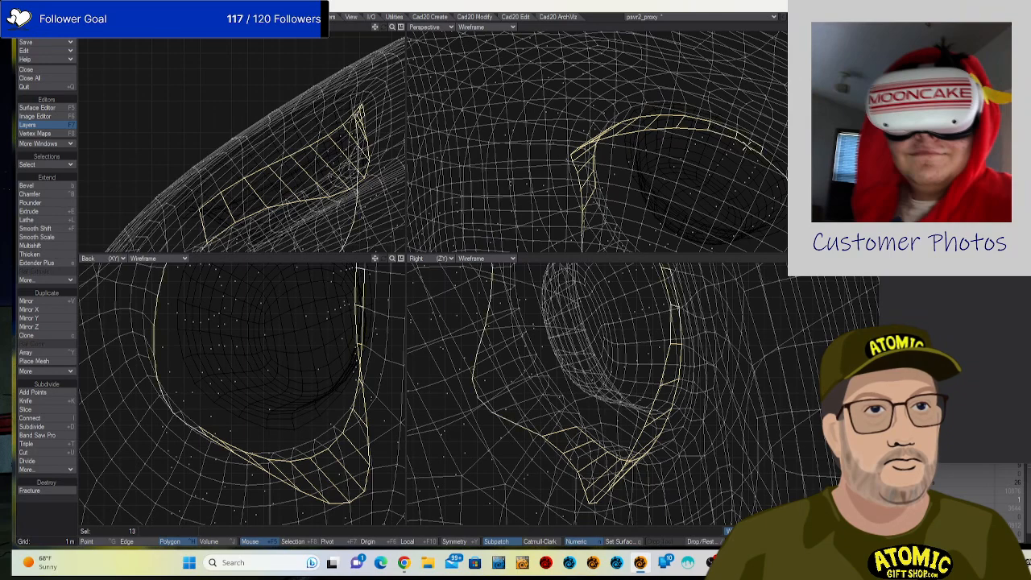
click(763, 165)
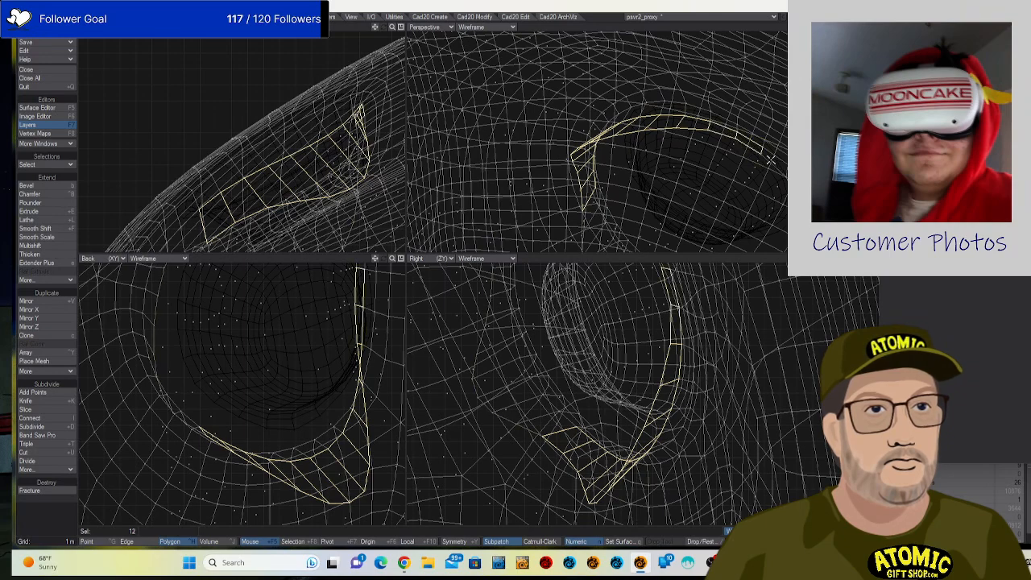
Extend the rim polygon selection up the inner side, across the top and along the outer side of the hole.
drag(743, 166, 642, 113)
click(675, 63)
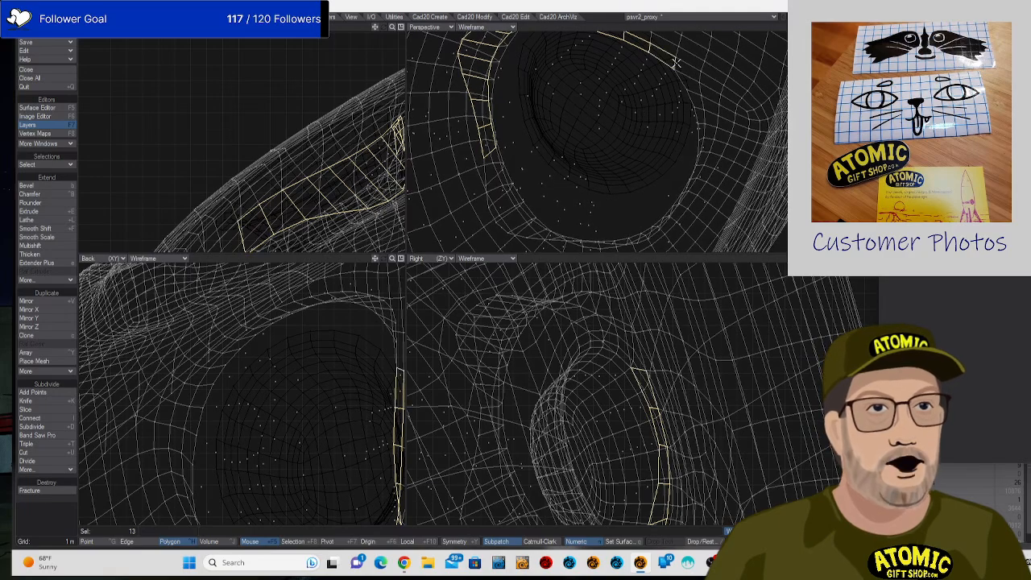
drag(683, 70, 695, 98)
mouse_move(650, 129)
mouse_down()
mouse_move(682, 157)
mouse_move(693, 150)
mouse_move(682, 173)
mouse_move(683, 104)
mouse_move(660, 87)
mouse_move(671, 47)
mouse_move(667, 110)
mouse_move(643, 118)
mouse_move(658, 145)
mouse_up()
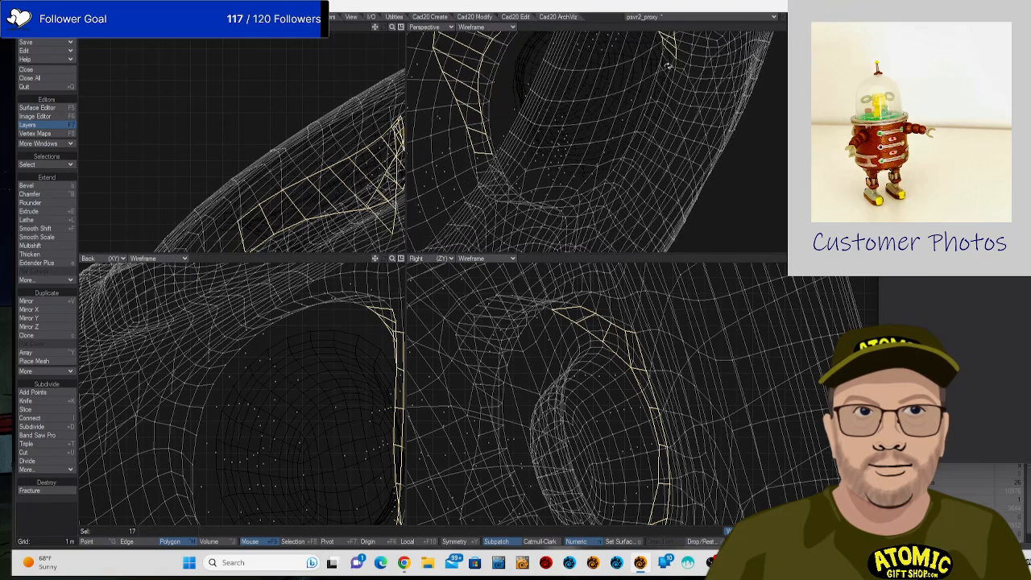
drag(665, 59, 668, 76)
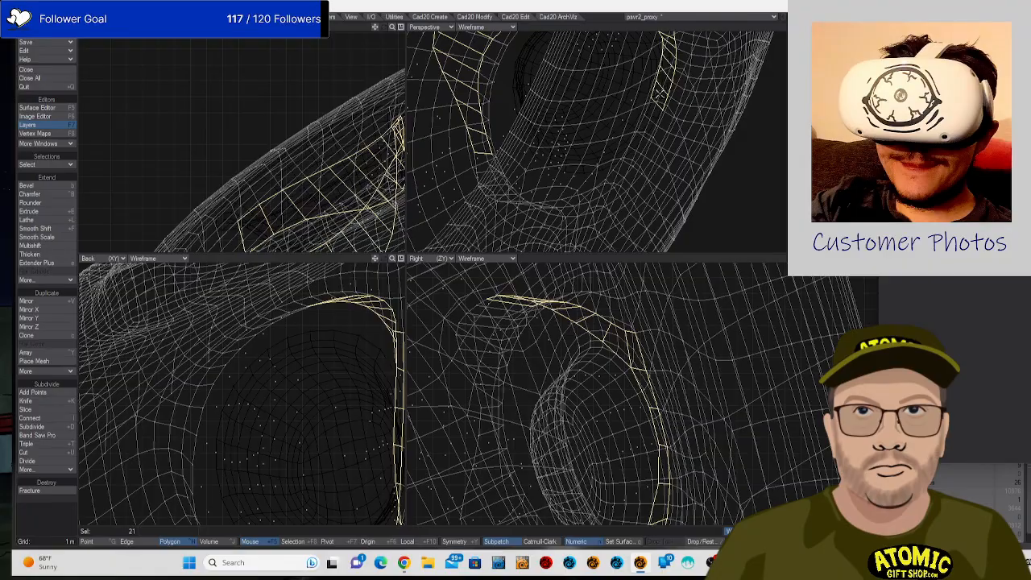
drag(649, 113, 724, 78)
mouse_move(704, 117)
mouse_down()
mouse_move(659, 98)
mouse_move(640, 118)
mouse_move(704, 132)
mouse_move(698, 158)
mouse_move(715, 173)
mouse_move(624, 179)
mouse_move(564, 142)
mouse_up()
drag(597, 110, 546, 190)
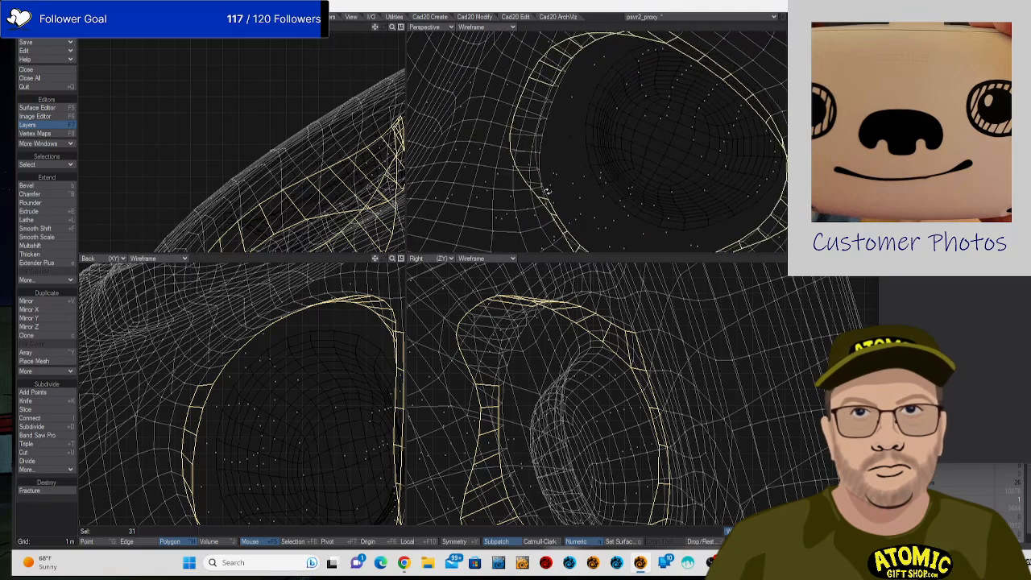
Close the gap in the rim selection at the hole's upper outer corner, deselecting the stray polygons behind it.
shift+click(539, 194)
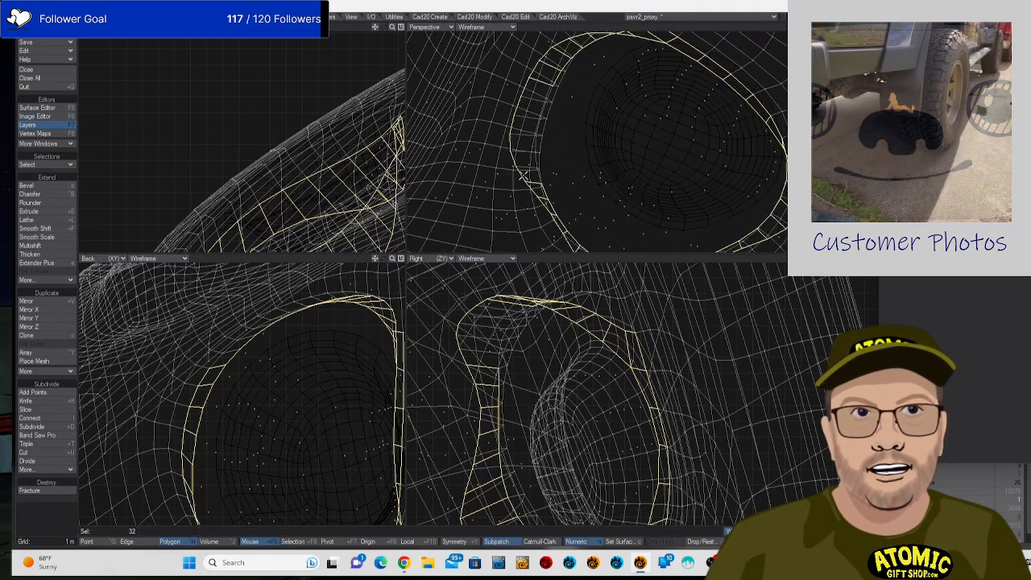
shift+click(525, 176)
shift+click(523, 163)
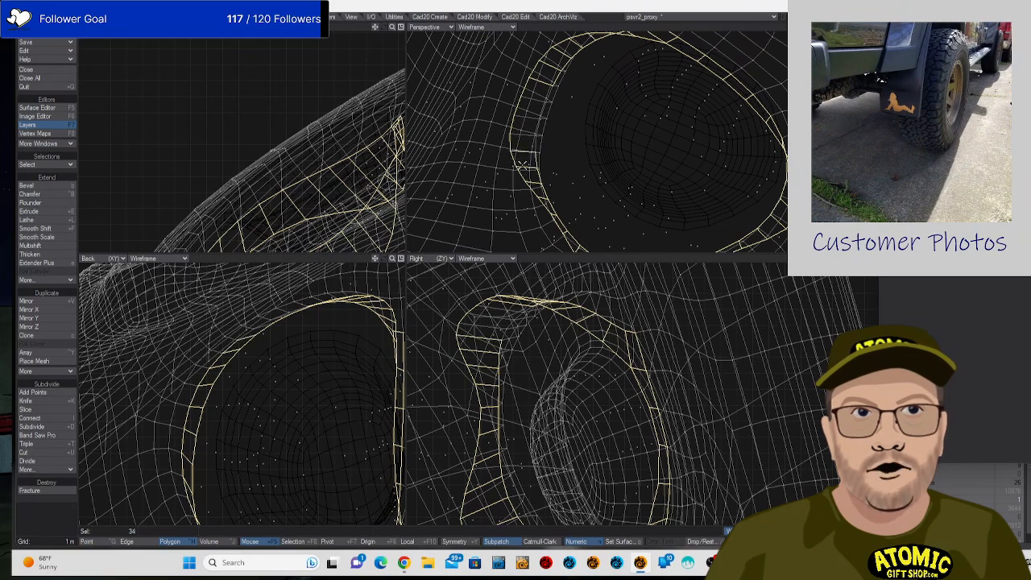
drag(527, 143, 523, 150)
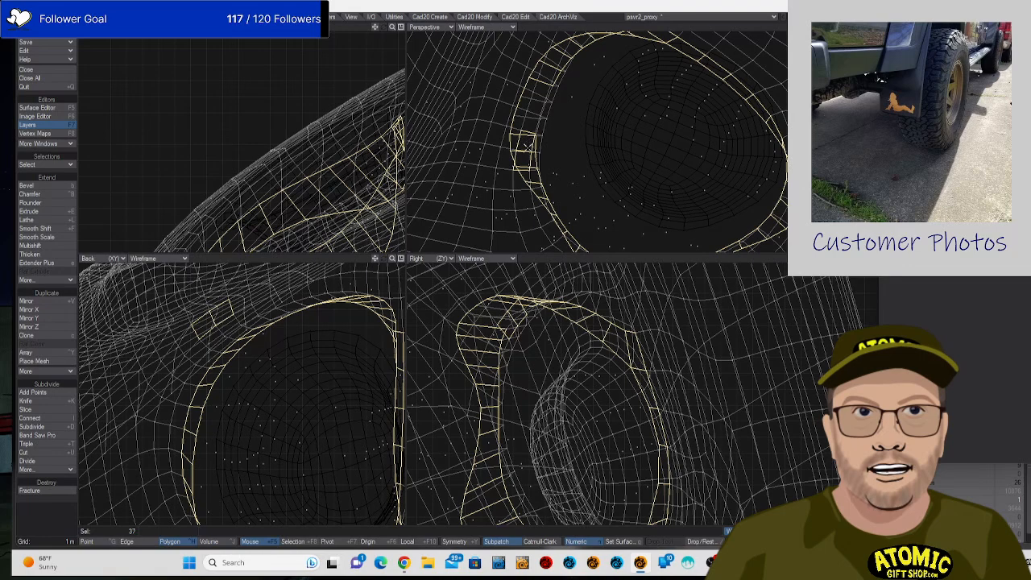
click(526, 132)
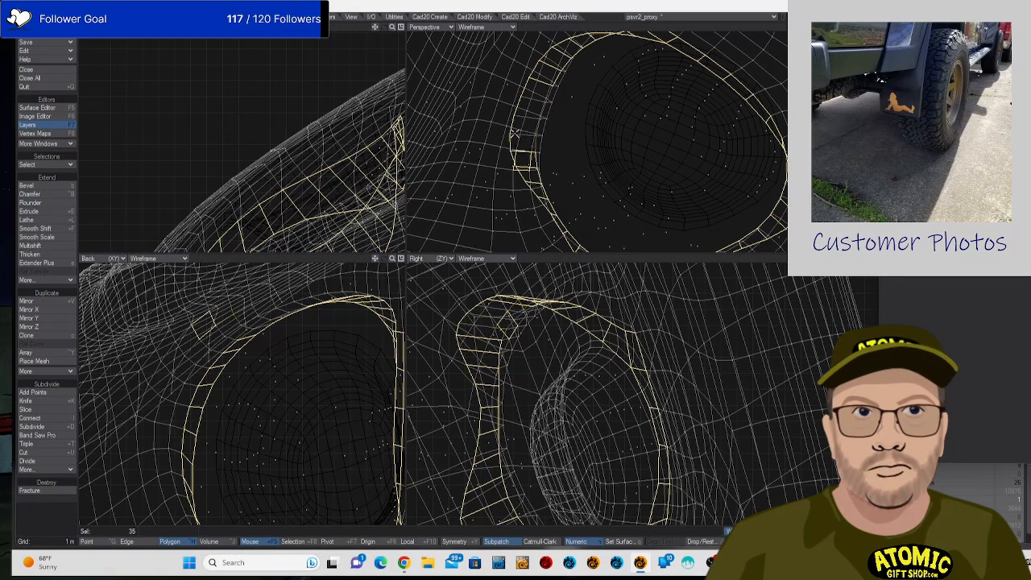
scroll(550, 132, up, 2)
click(511, 185)
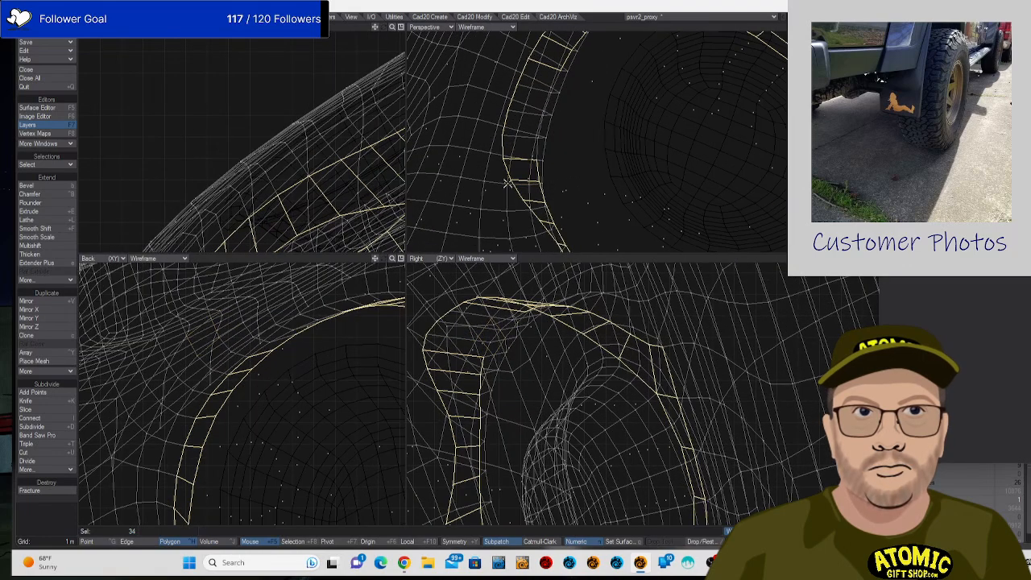
click(511, 137)
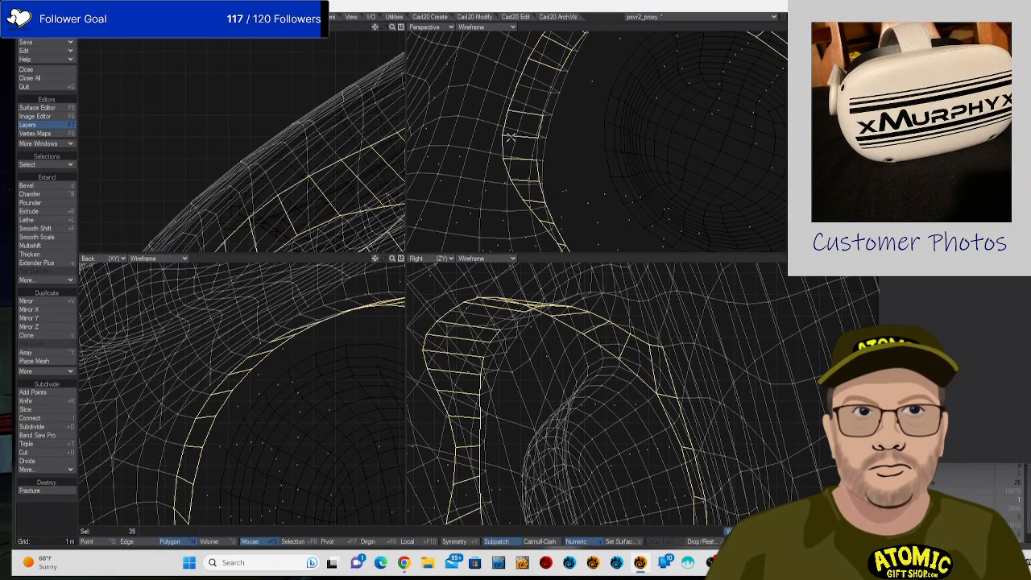
drag(537, 146, 539, 149)
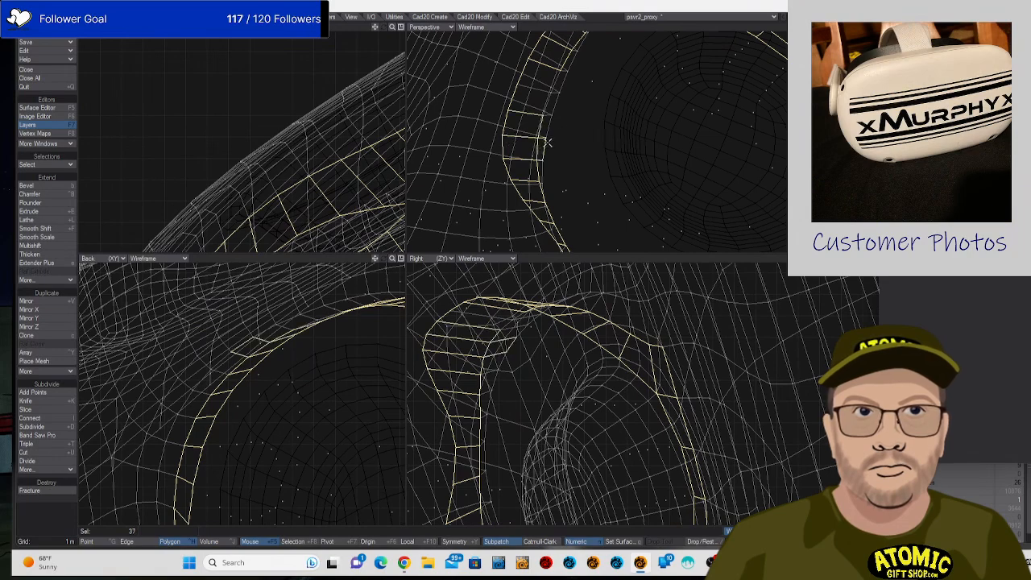
click(546, 142)
drag(524, 82, 521, 95)
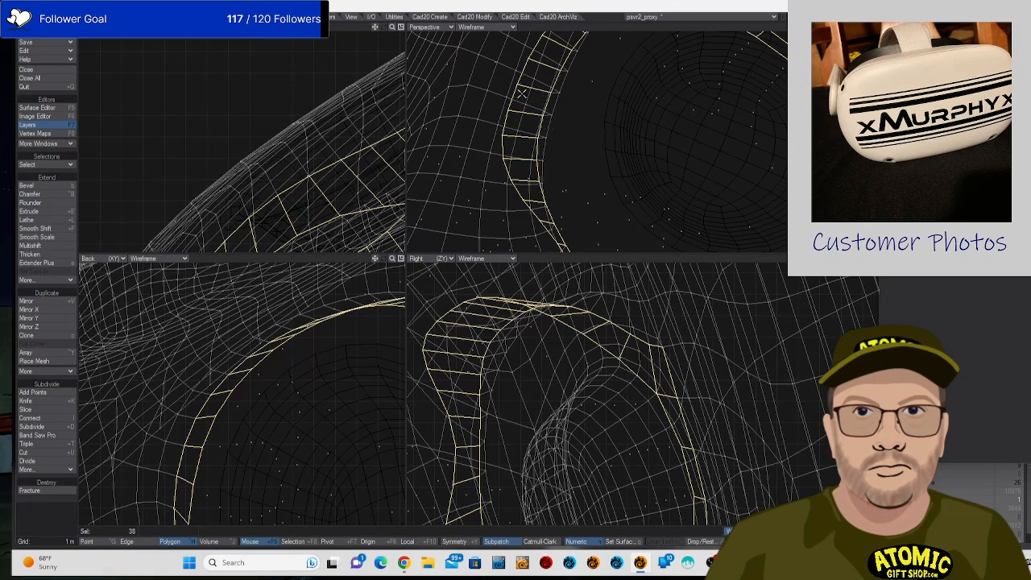
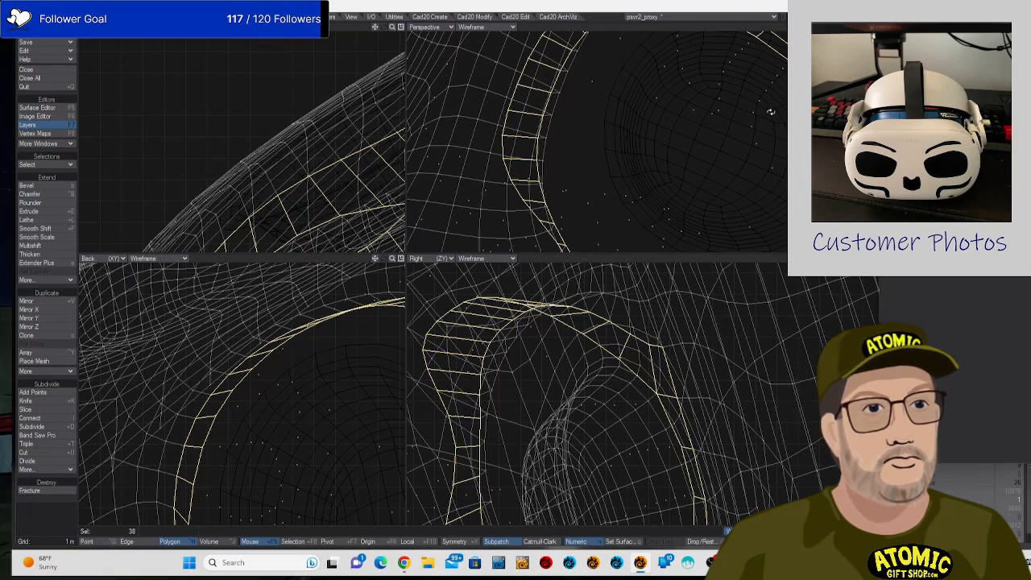
Expand the rim polygon selection by one level and contract it back.
drag(662, 91, 614, 131)
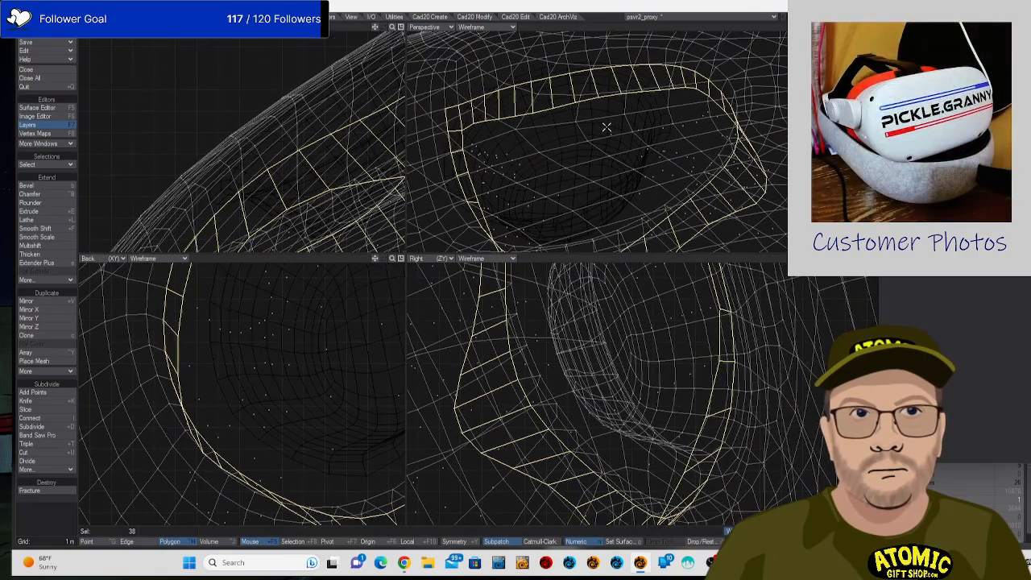
key(shift+])
key(shift+[)
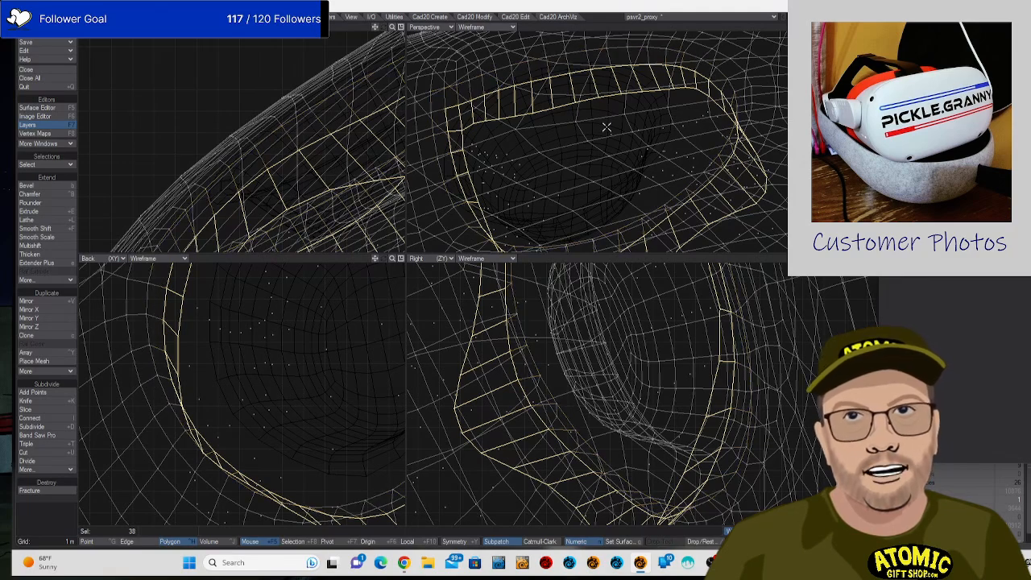
Clear the current selection, then select the strip of narrow polygons remaining along the hole's rim and delete it.
key(slash)
drag(607, 127, 596, 63)
click(596, 64)
mouse_move(571, 104)
mouse_down()
mouse_move(627, 123)
mouse_move(681, 105)
mouse_move(686, 112)
mouse_move(654, 94)
mouse_move(619, 104)
mouse_move(616, 119)
mouse_move(630, 94)
mouse_move(700, 138)
mouse_move(744, 218)
mouse_move(740, 152)
mouse_move(784, 67)
mouse_up()
shift+click(578, 85)
shift+click(635, 94)
mouse_move(776, 109)
mouse_down()
mouse_move(760, 138)
mouse_move(781, 161)
mouse_move(776, 173)
mouse_move(782, 150)
mouse_move(763, 183)
mouse_move(707, 218)
mouse_move(641, 228)
mouse_move(660, 195)
mouse_move(725, 153)
mouse_move(682, 129)
mouse_move(624, 132)
mouse_move(627, 157)
mouse_move(592, 174)
mouse_move(537, 176)
mouse_move(533, 125)
mouse_move(554, 118)
mouse_move(591, 142)
mouse_move(615, 177)
mouse_move(597, 170)
mouse_move(636, 167)
mouse_move(587, 166)
mouse_move(562, 173)
mouse_up()
click(650, 207)
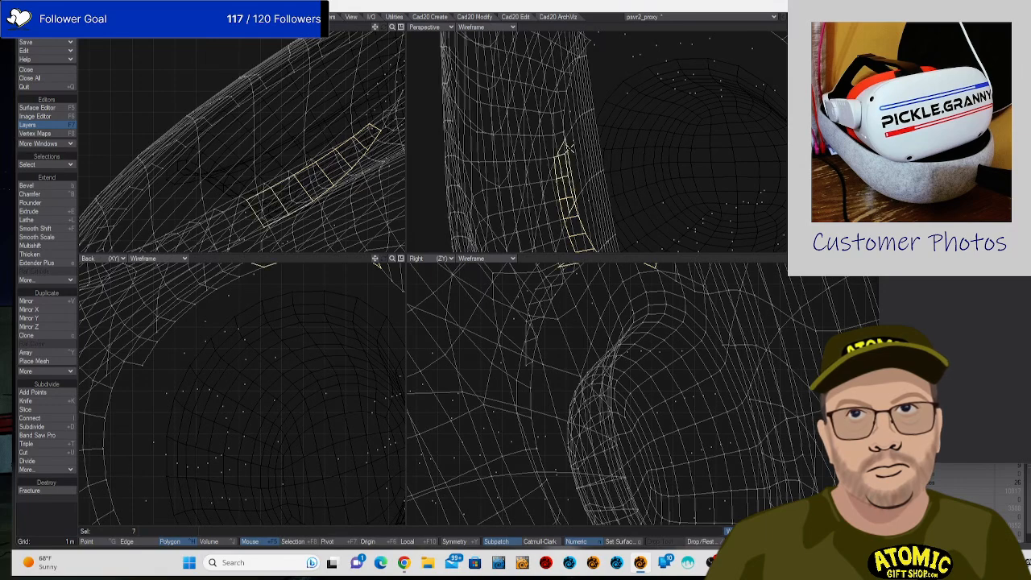
click(567, 149)
shift+click(559, 133)
mouse_move(561, 128)
mouse_down()
mouse_move(618, 89)
mouse_move(560, 83)
mouse_move(583, 47)
mouse_move(626, 67)
mouse_move(608, 145)
mouse_up()
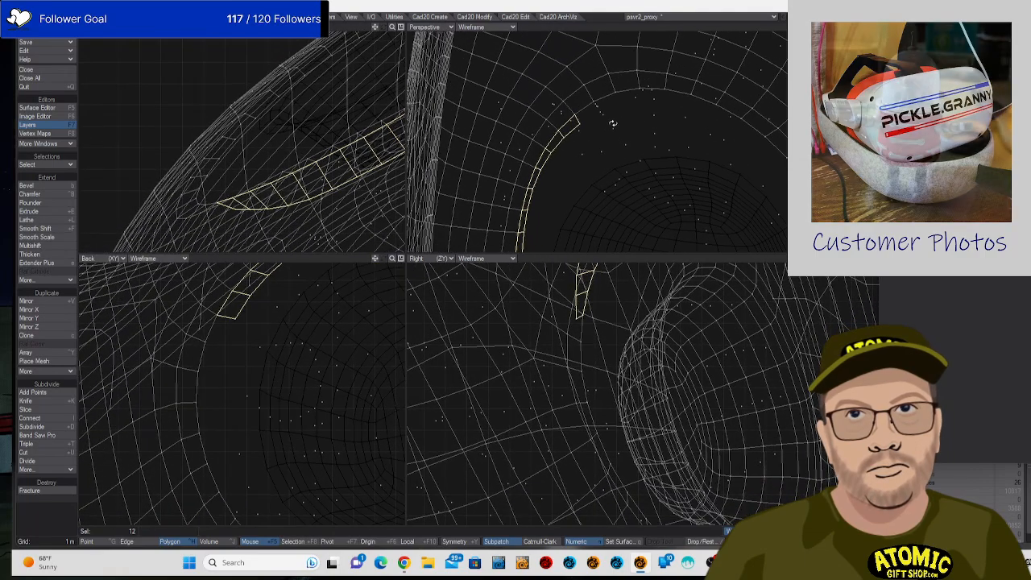
key(Delete)
Make the cup's layer the foreground layer, fit the cup in view and enlarge the upper viewports.
key(apostrophe)
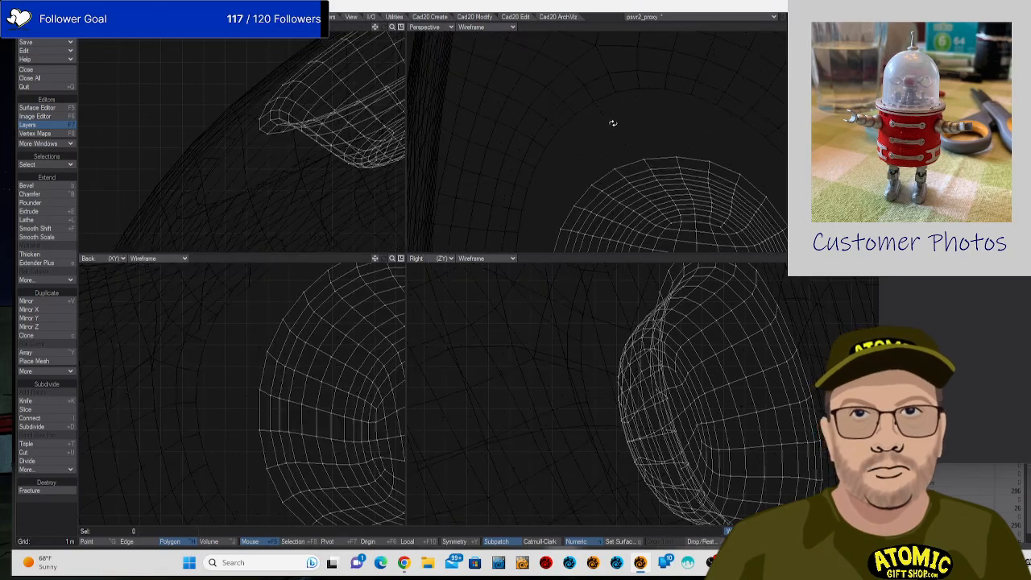
key(a)
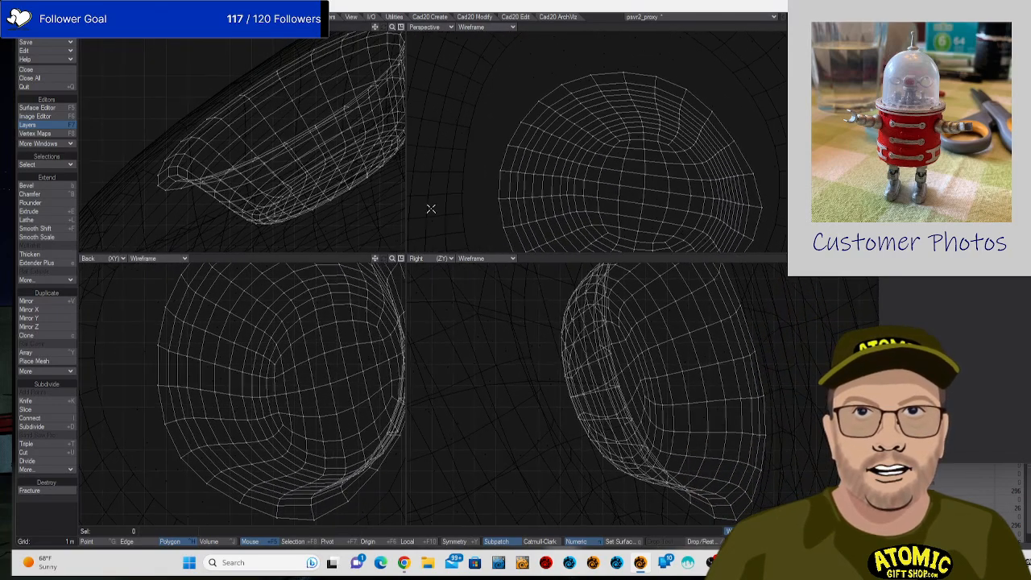
drag(409, 257, 388, 345)
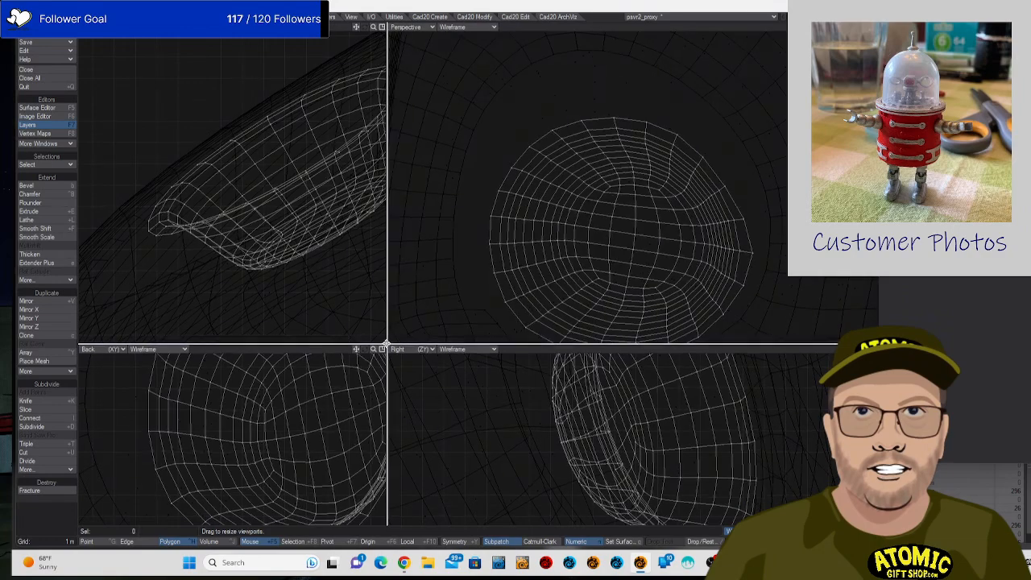
Lighten the viewport background color to 76, 76, 76 in the display options.
key(d)
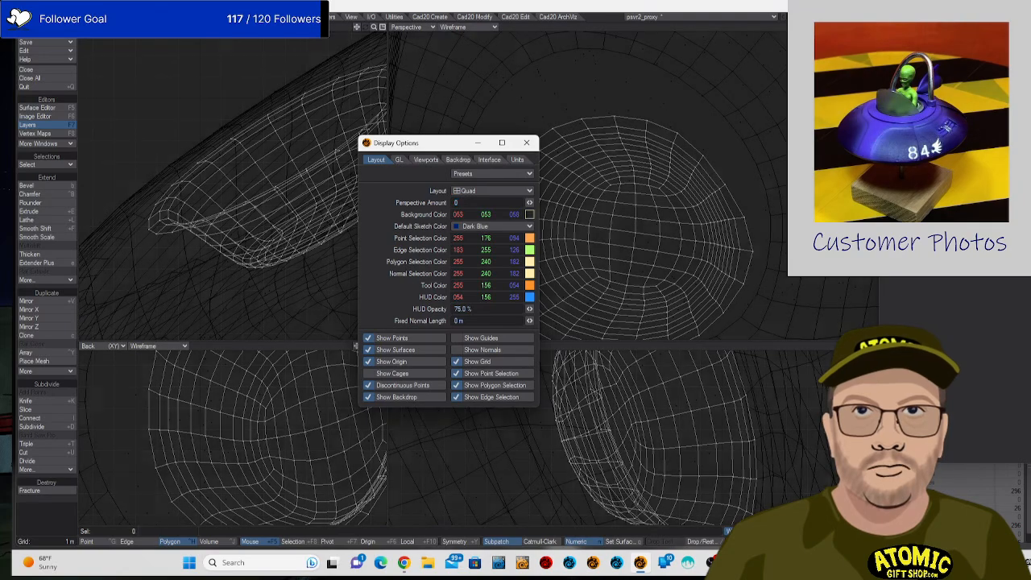
drag(485, 214, 498, 214)
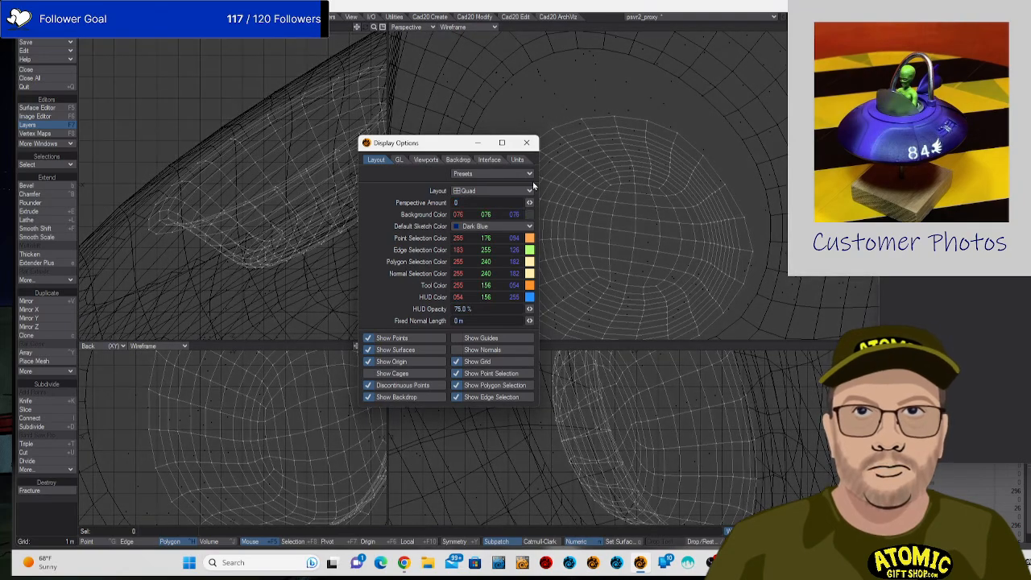
click(526, 143)
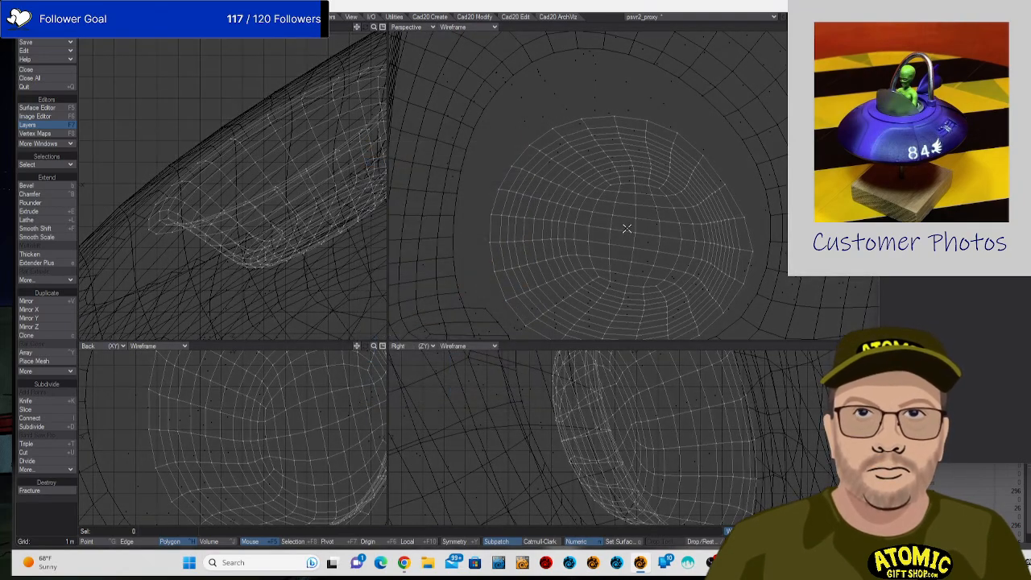
Move the cup to center it in the body's hole, and adjust its depth from a side-on perspective.
key(t)
drag(622, 233, 609, 217)
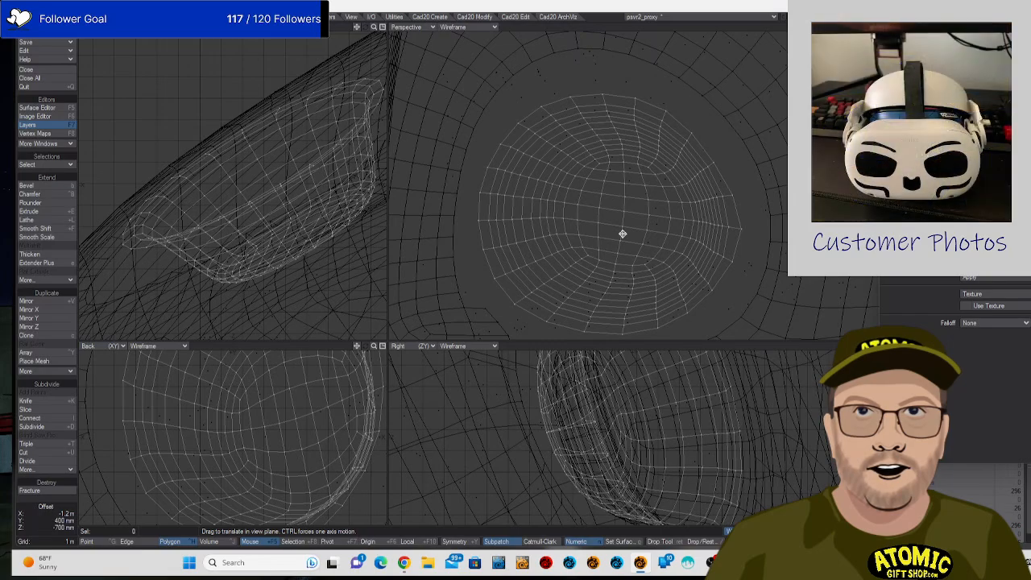
drag(744, 164, 577, 126)
drag(649, 205, 656, 205)
Rotate the cup about -1° side-on and slightly more in the top view to align its rim with the body surface.
key(y)
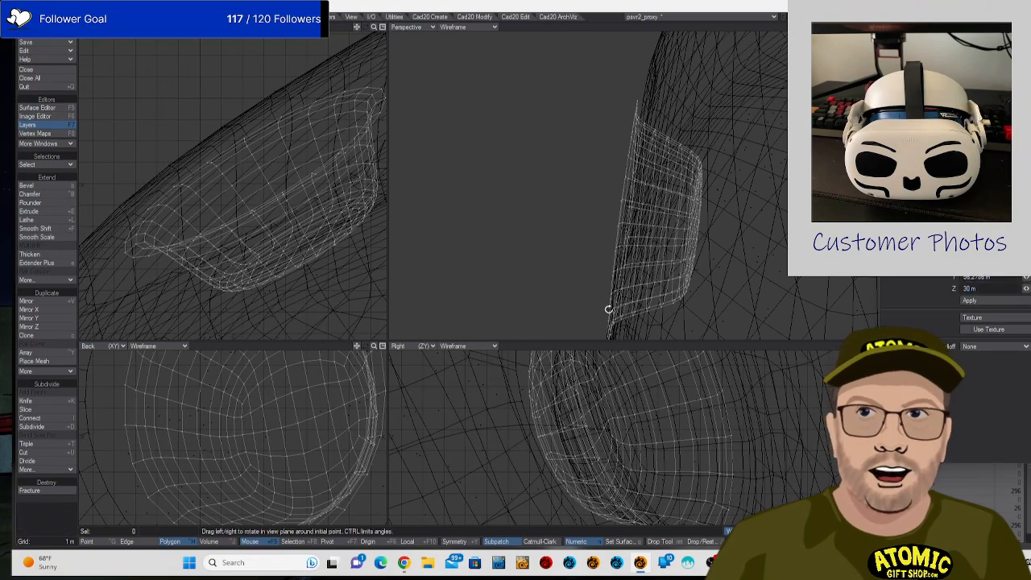
drag(608, 309, 611, 309)
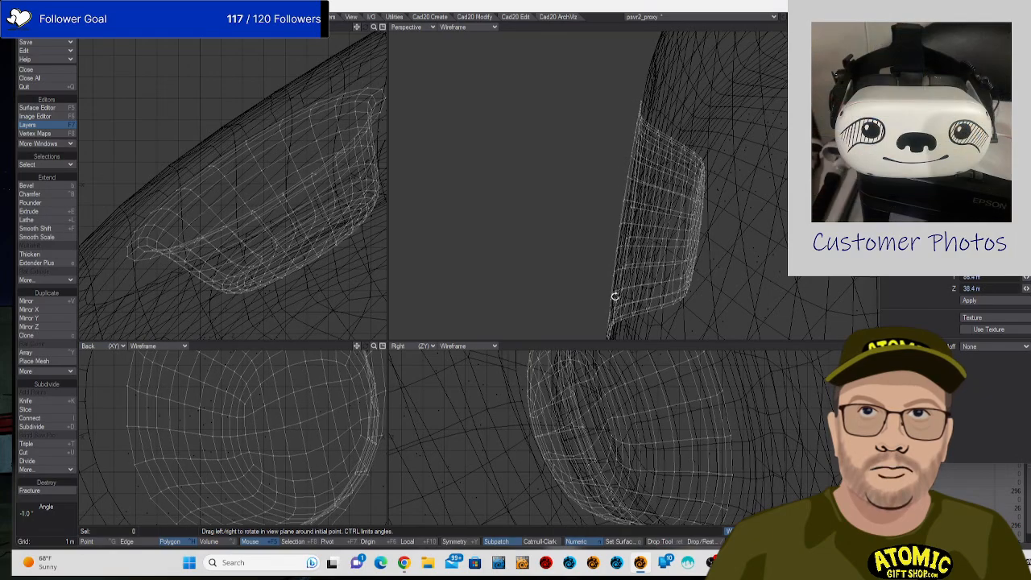
drag(615, 233, 674, 235)
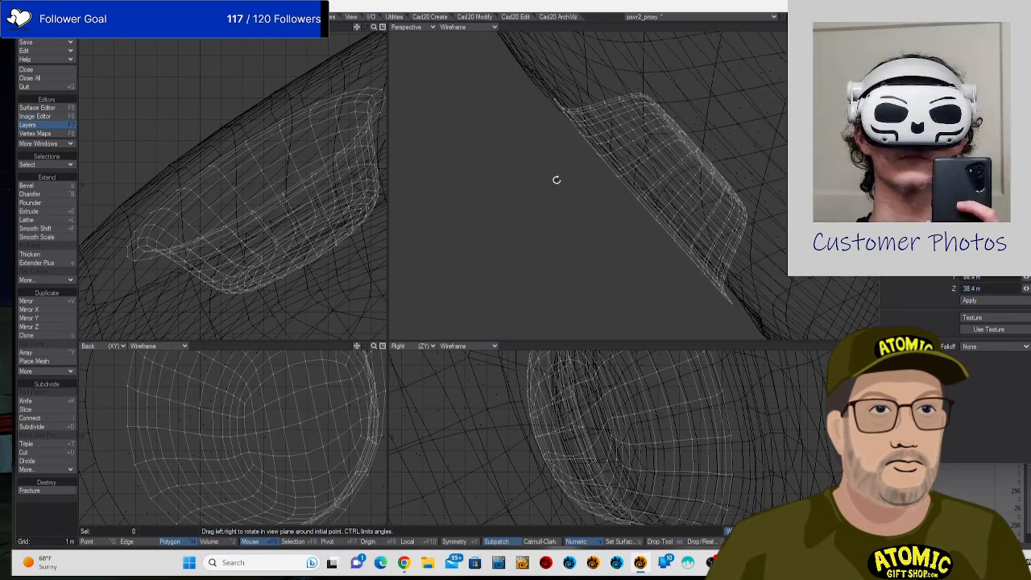
key(space)
key(y)
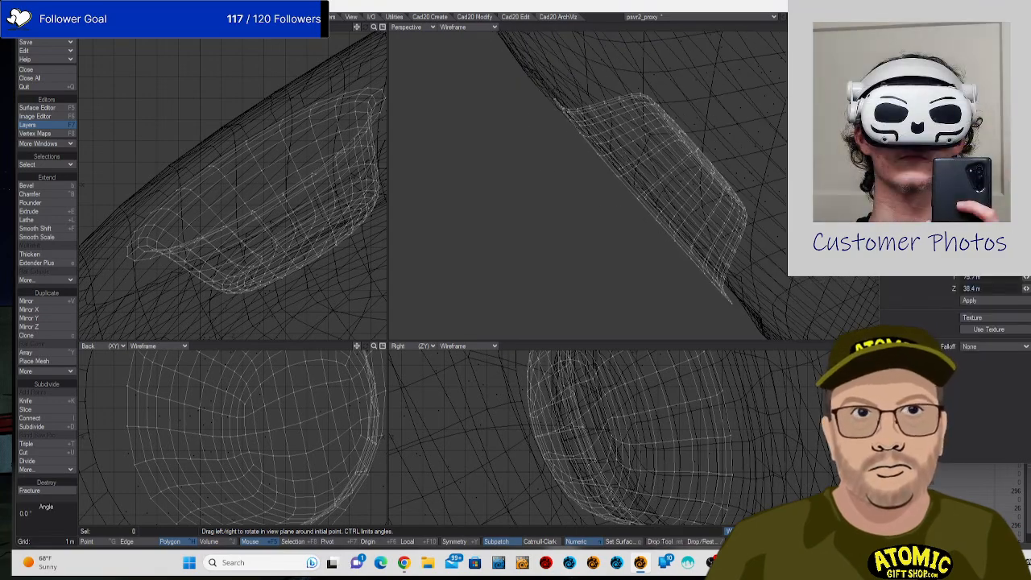
drag(380, 94, 385, 94)
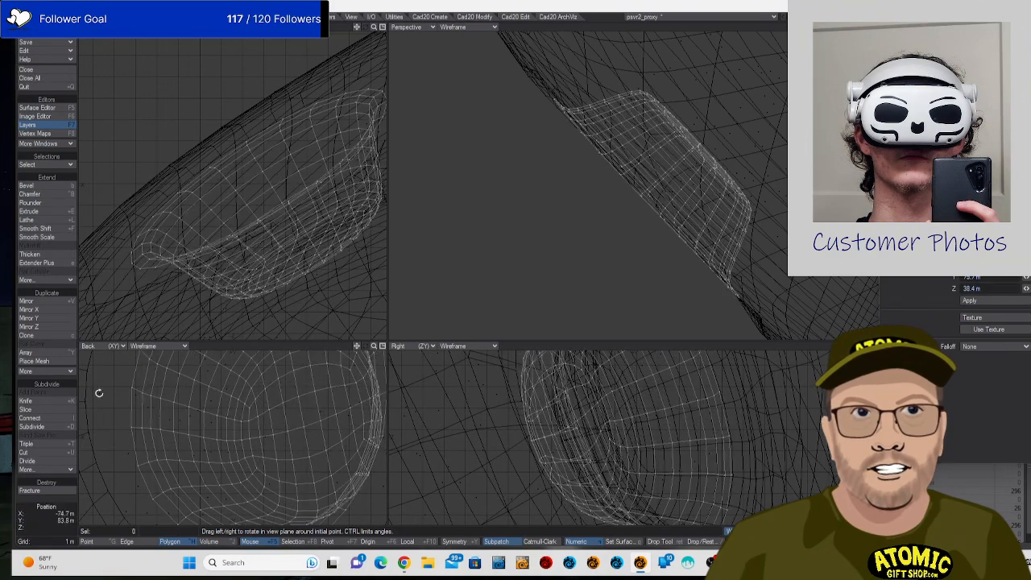
click(70, 501)
Cut the cup mesh from its layer and paste it into the headset body's layer.
drag(576, 237, 566, 154)
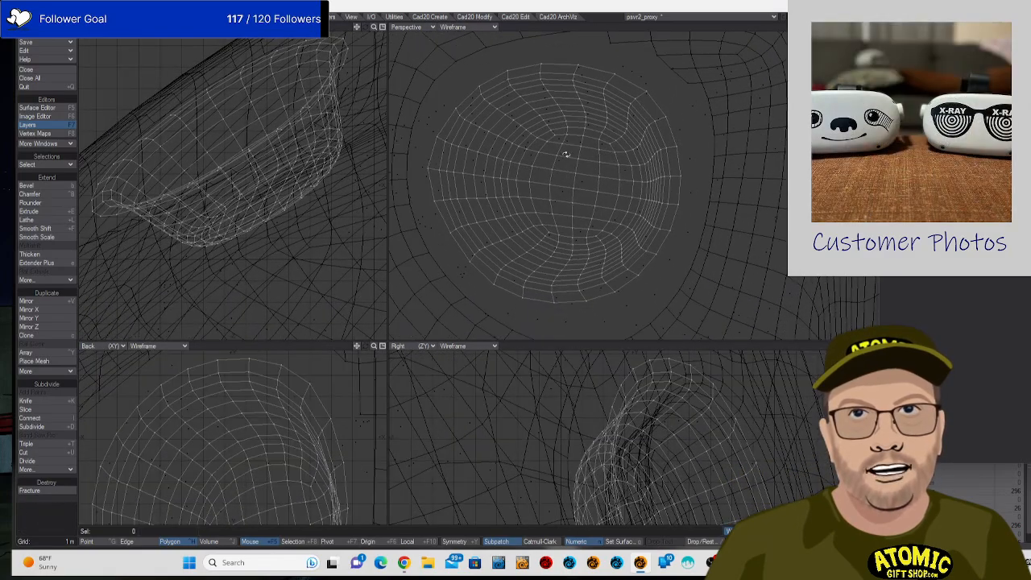
drag(476, 161, 665, 257)
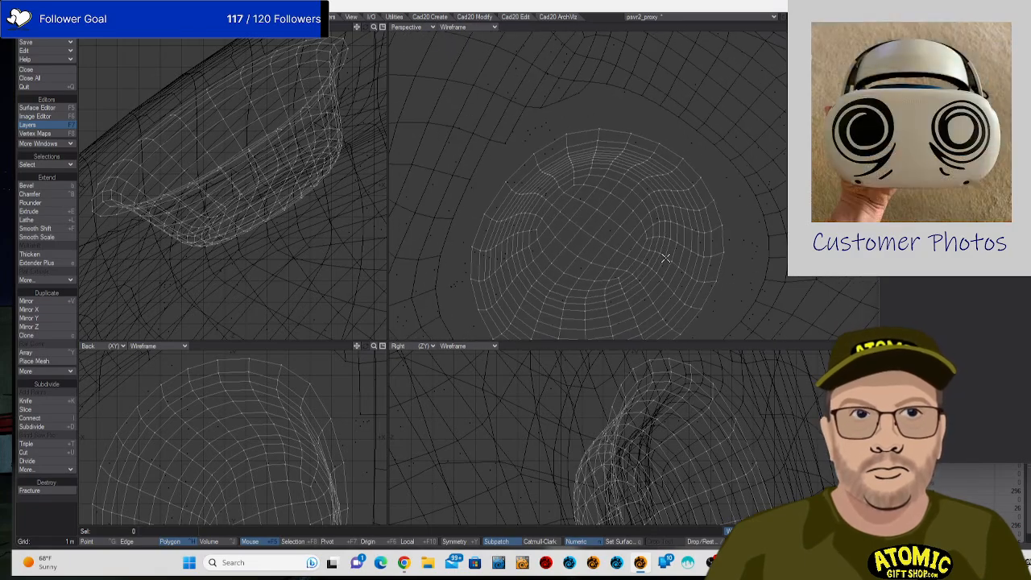
key(ctrl+x)
key(apostrophe)
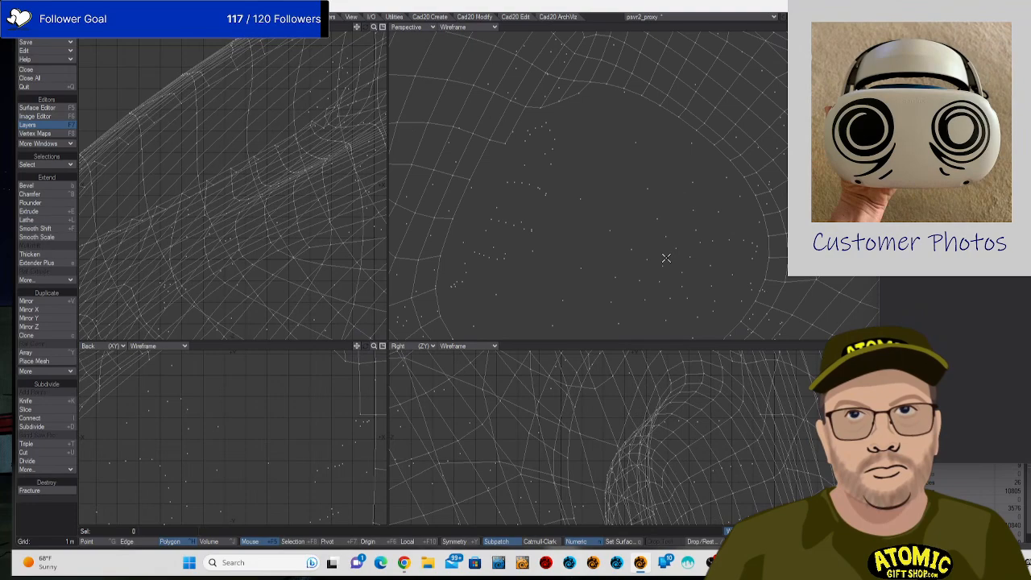
key(ctrl+v)
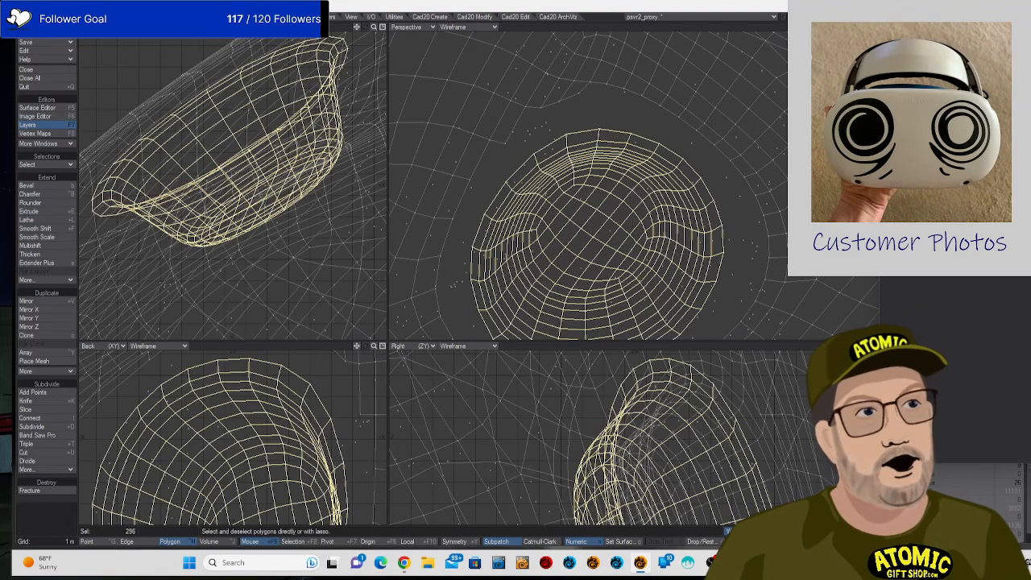
Select all points that belong to no polygon through the point statistics and delete them.
click(979, 498)
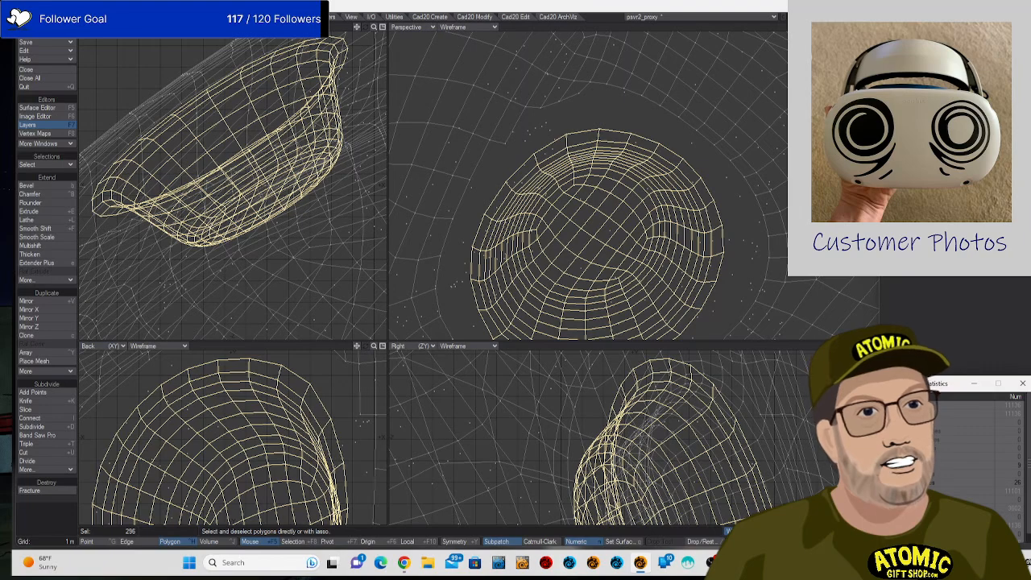
key(ctrl+g)
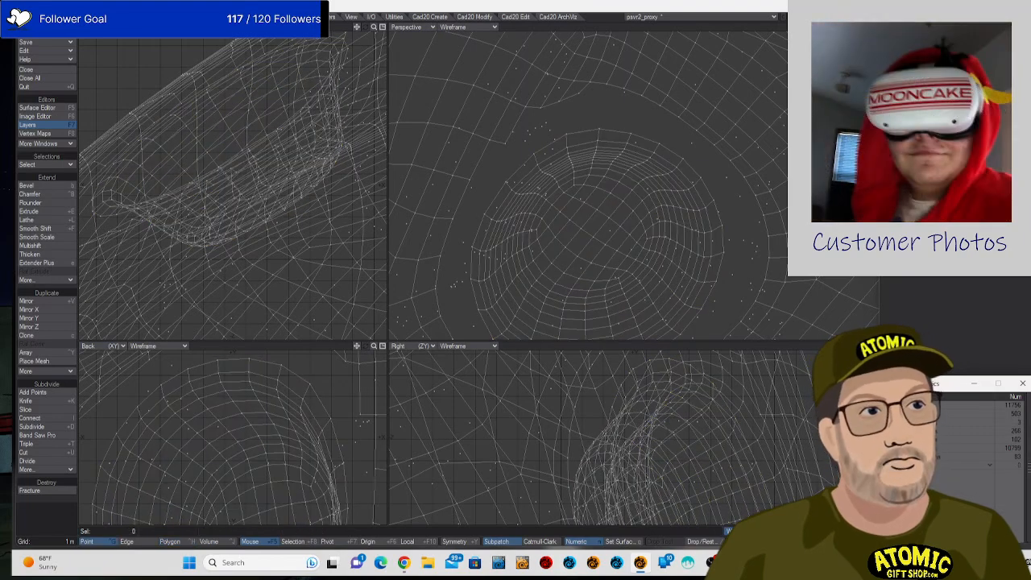
click(880, 414)
key(Delete)
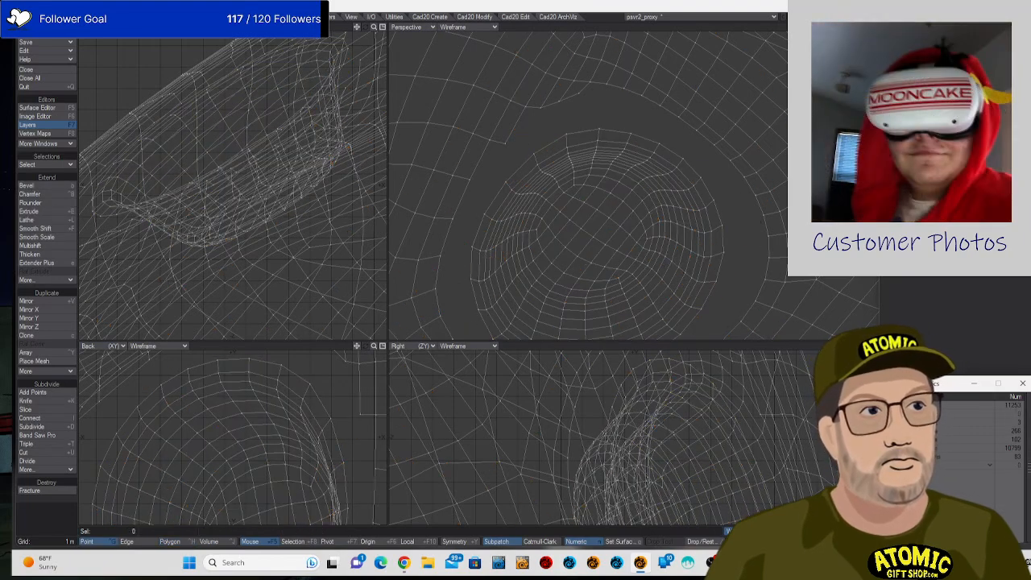
Find the Line Pen tool and draw a line from a vertex on the hole's edge to the nearest cup rim vertex.
drag(715, 237, 706, 171)
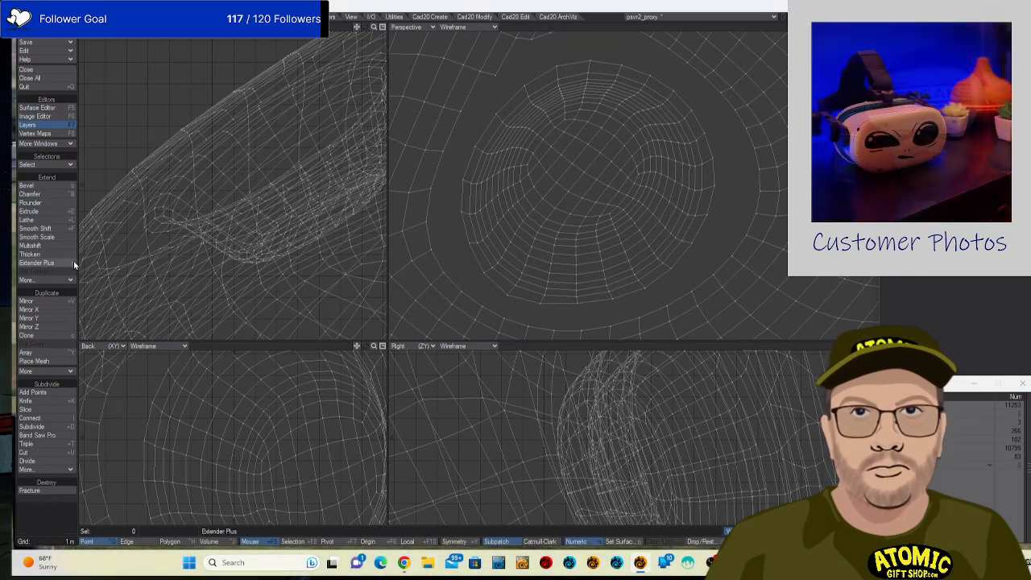
middle_click(128, 252)
text(line)
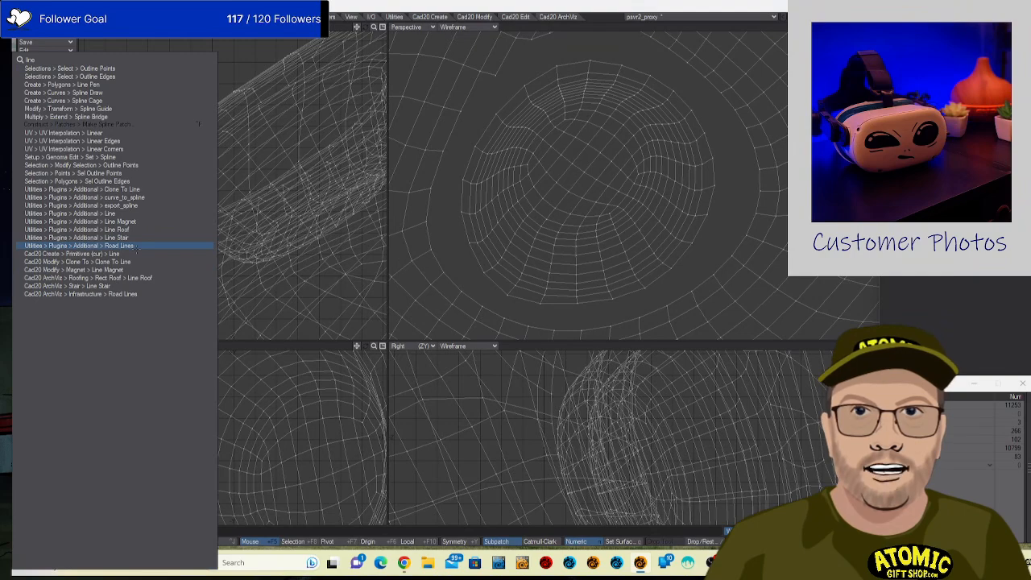
text( p)
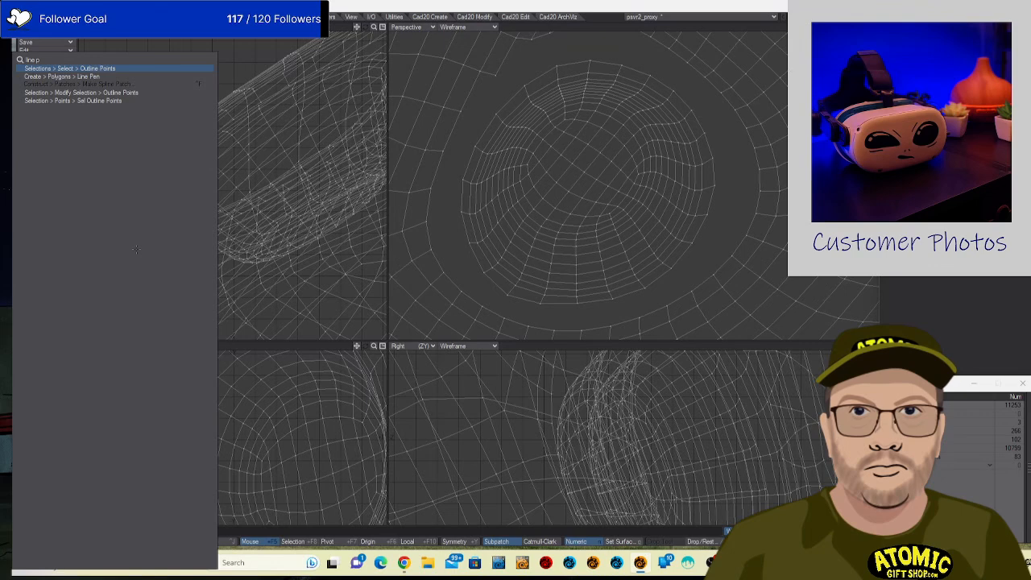
key(Down)
key(Return)
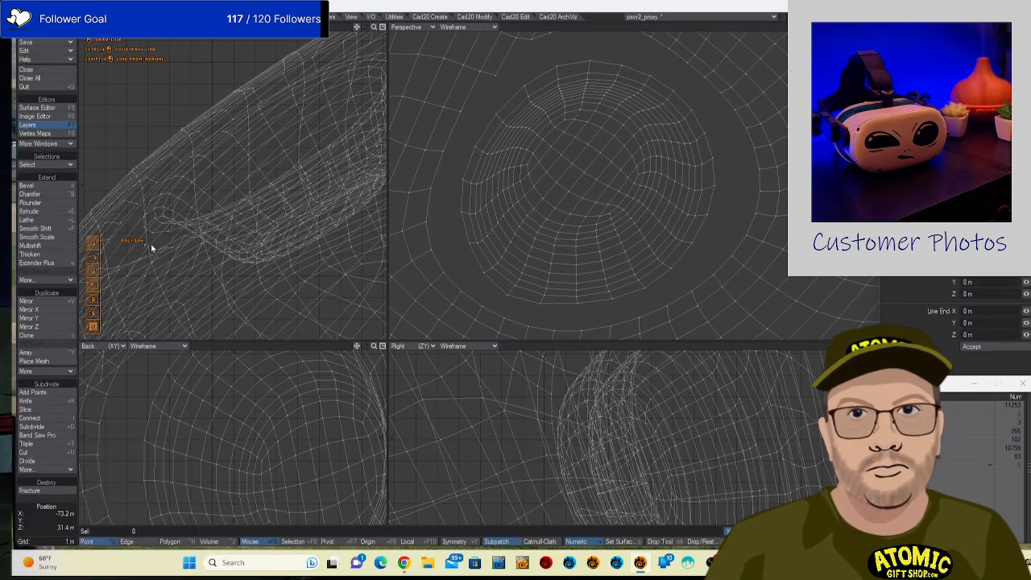
click(427, 220)
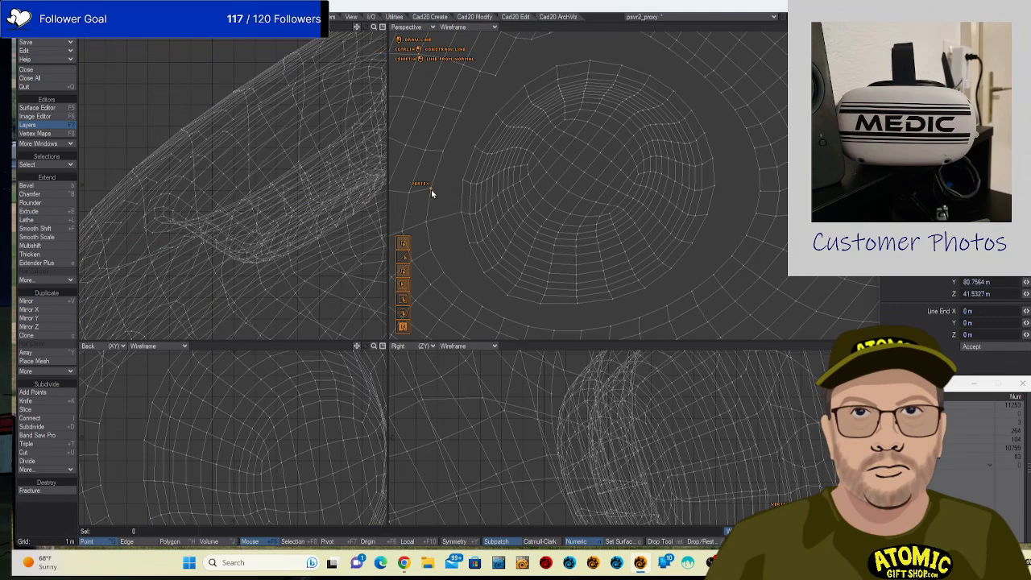
drag(463, 181, 464, 179)
Display the perspective view as Textured Wire and bridge the first gaps between the hole's stepped edge and the cup rim with Line Pen.
click(483, 27)
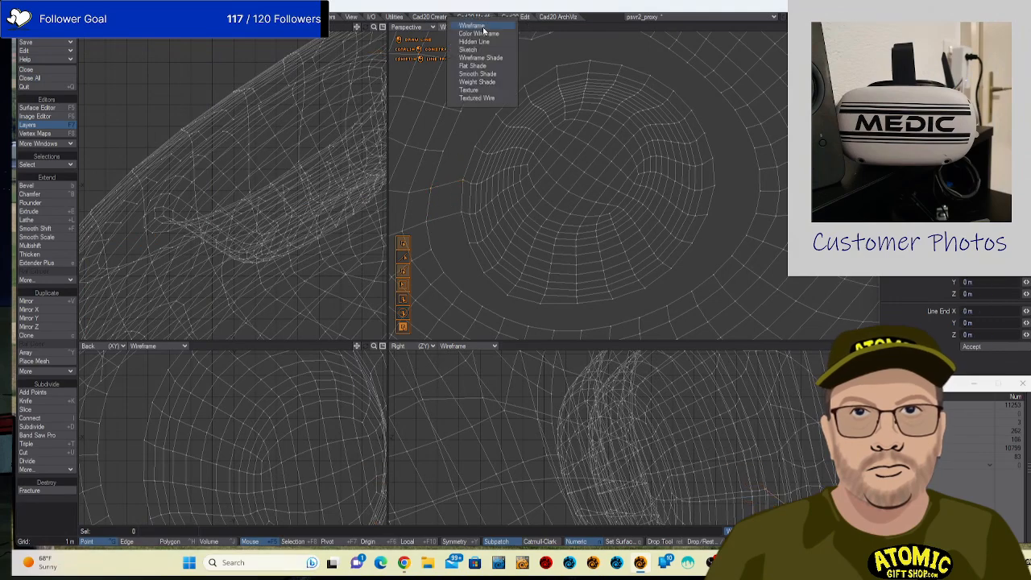
click(483, 98)
mouse_move(524, 170)
mouse_down()
mouse_move(552, 120)
mouse_move(540, 92)
mouse_move(493, 127)
mouse_up()
mouse_move(588, 137)
mouse_down()
mouse_move(582, 116)
mouse_move(624, 186)
mouse_move(592, 103)
mouse_move(567, 116)
mouse_move(583, 116)
mouse_up()
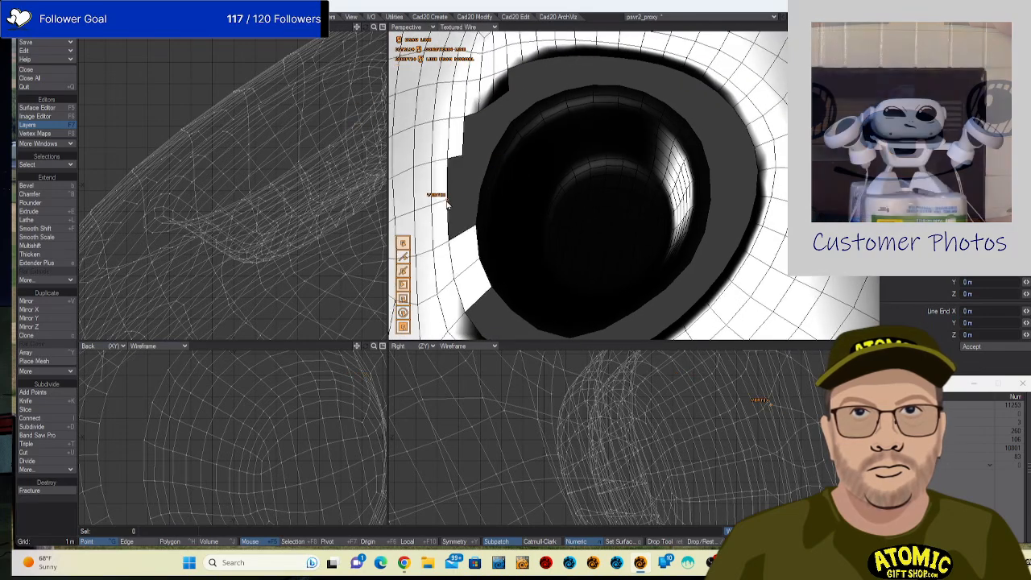
mouse_move(447, 203)
mouse_down()
mouse_move(478, 200)
mouse_move(481, 189)
mouse_up()
drag(461, 156, 481, 190)
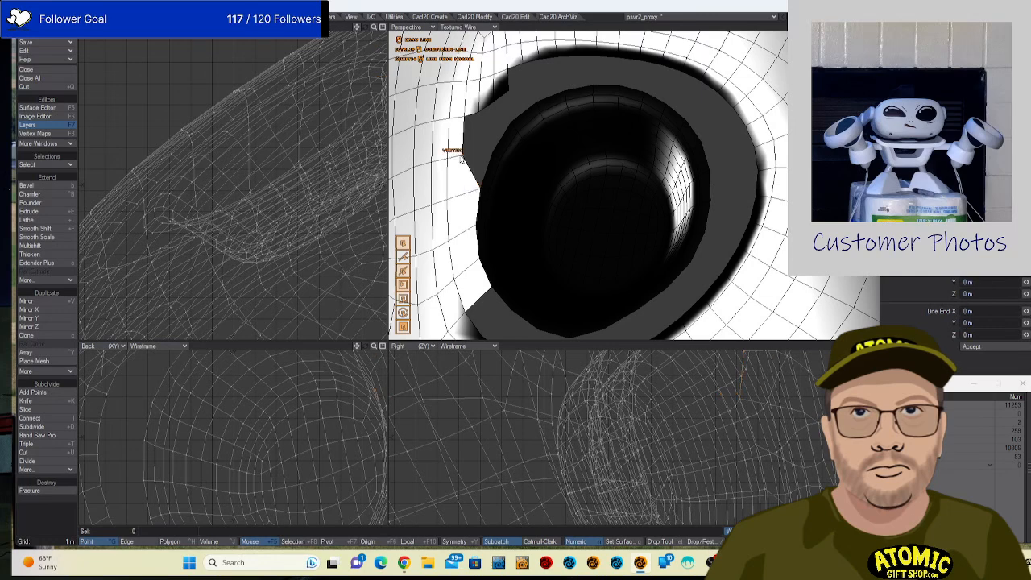
Continue bridging the hole's edge to the cup rim around the stepped corner, connecting matching vertices with Line Pen.
drag(494, 155, 487, 158)
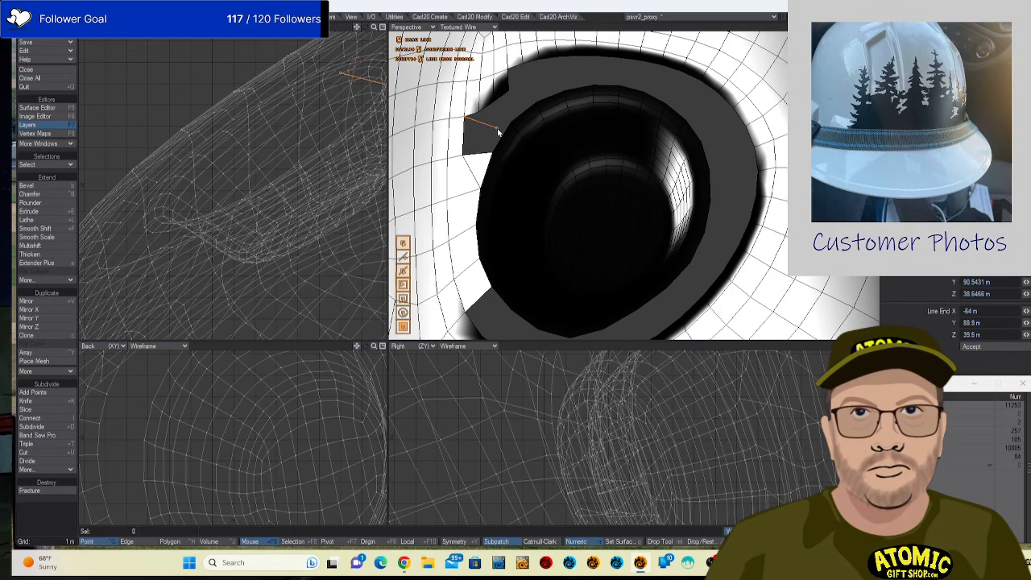
drag(509, 125, 488, 115)
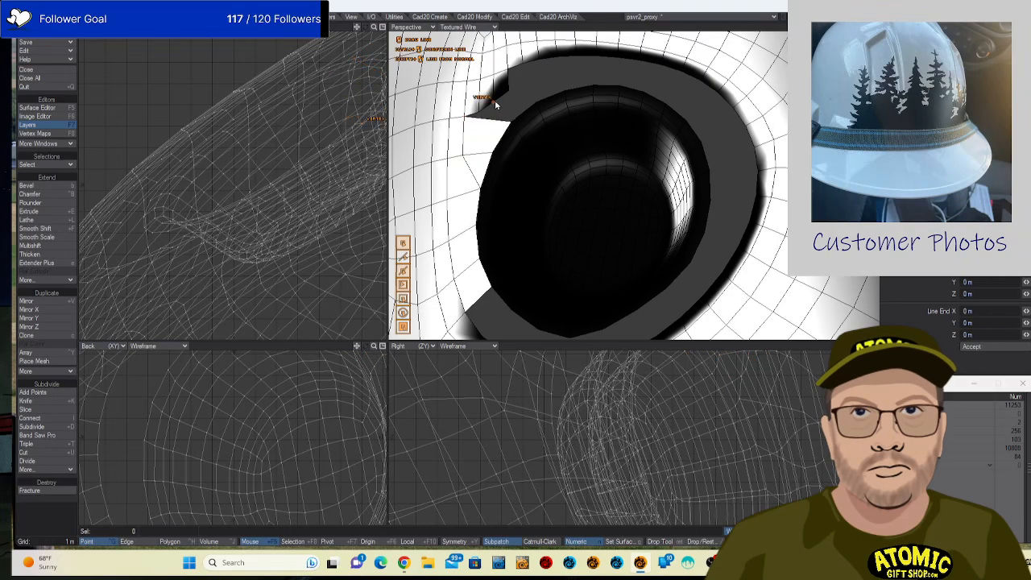
drag(511, 125, 509, 95)
drag(539, 60, 537, 105)
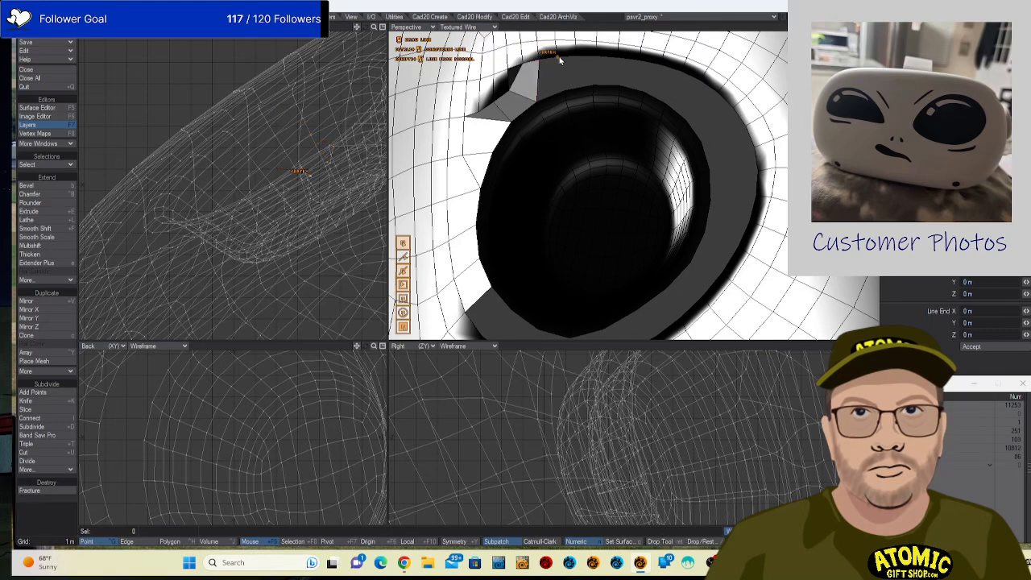
Bridge the hole's edge to the cup rim around the side and into the upper arc, connecting matching vertices with Line Pen.
mouse_move(556, 55)
mouse_down()
mouse_move(566, 98)
mouse_move(665, 46)
mouse_move(596, 106)
mouse_move(718, 170)
mouse_move(554, 122)
mouse_move(525, 94)
mouse_move(529, 212)
mouse_move(564, 238)
mouse_move(594, 231)
mouse_move(644, 180)
mouse_move(559, 153)
mouse_move(558, 225)
mouse_move(577, 207)
mouse_move(491, 238)
mouse_move(513, 275)
mouse_up()
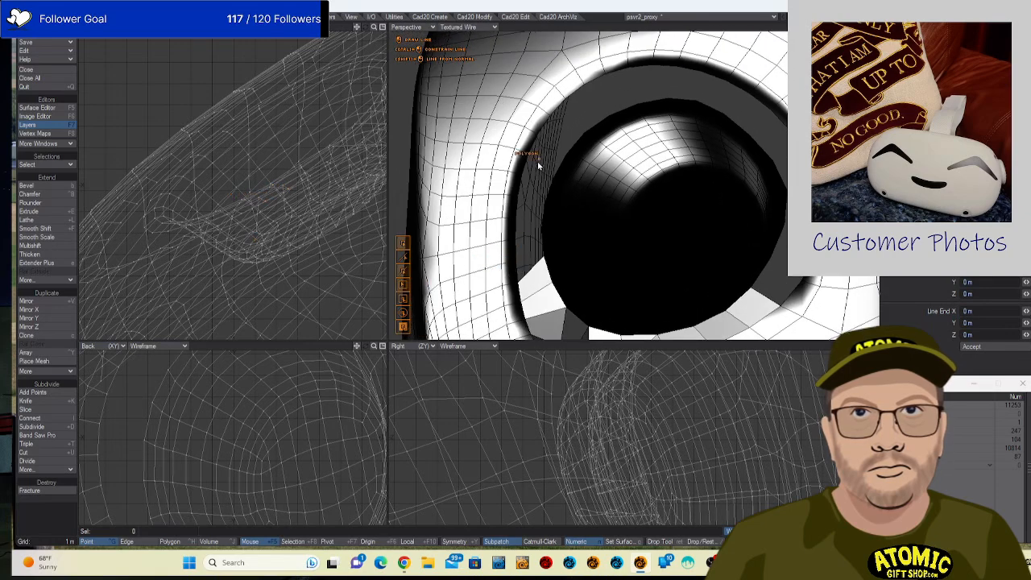
drag(538, 165, 622, 231)
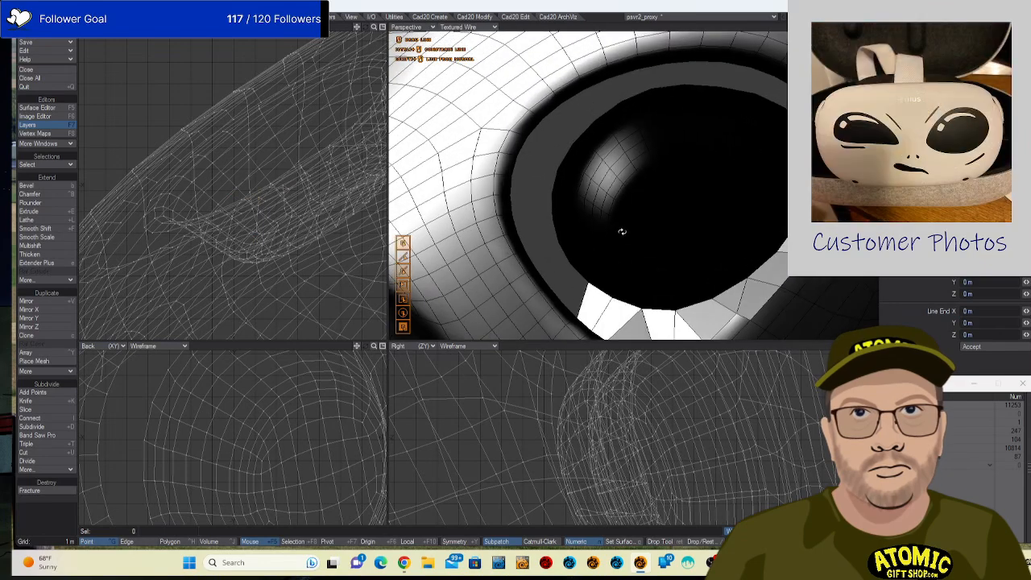
drag(551, 194, 512, 198)
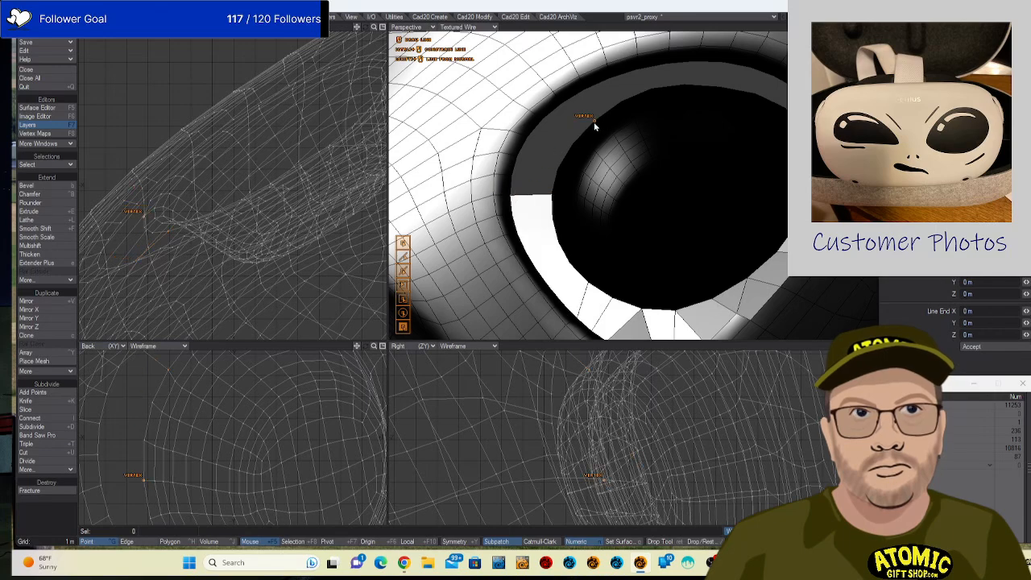
drag(594, 123, 561, 103)
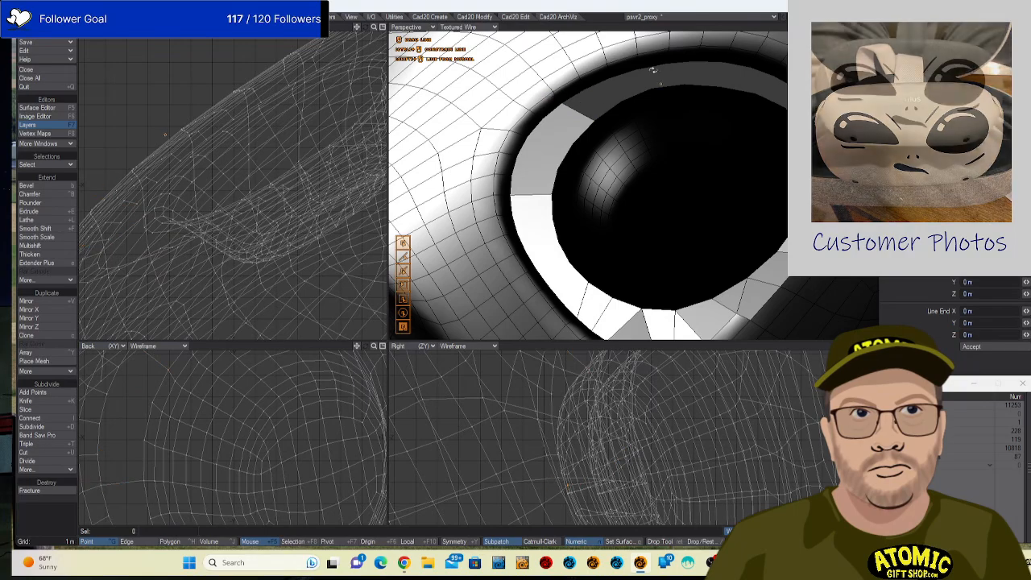
drag(653, 70, 496, 189)
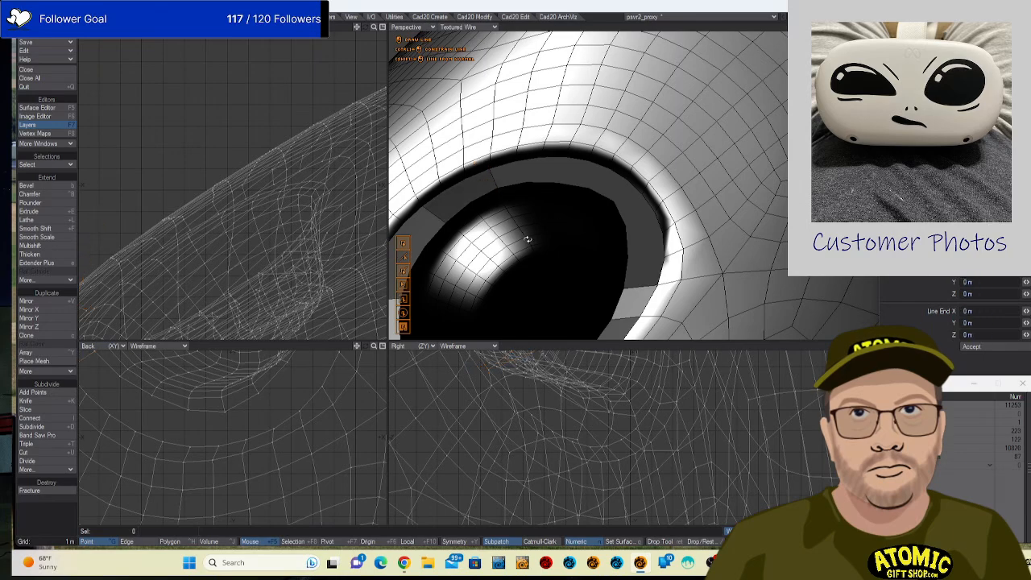
drag(527, 236, 577, 207)
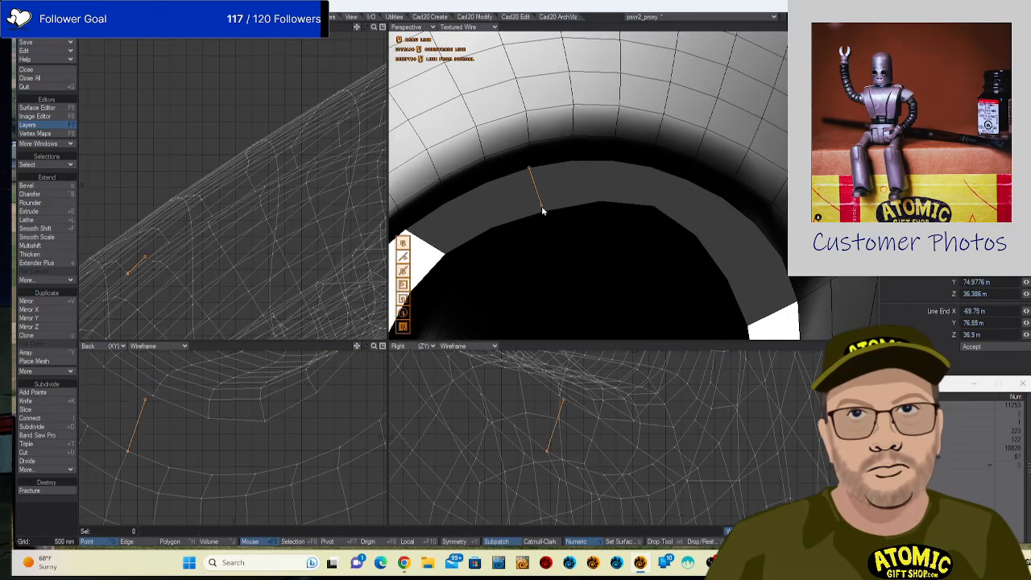
click(546, 212)
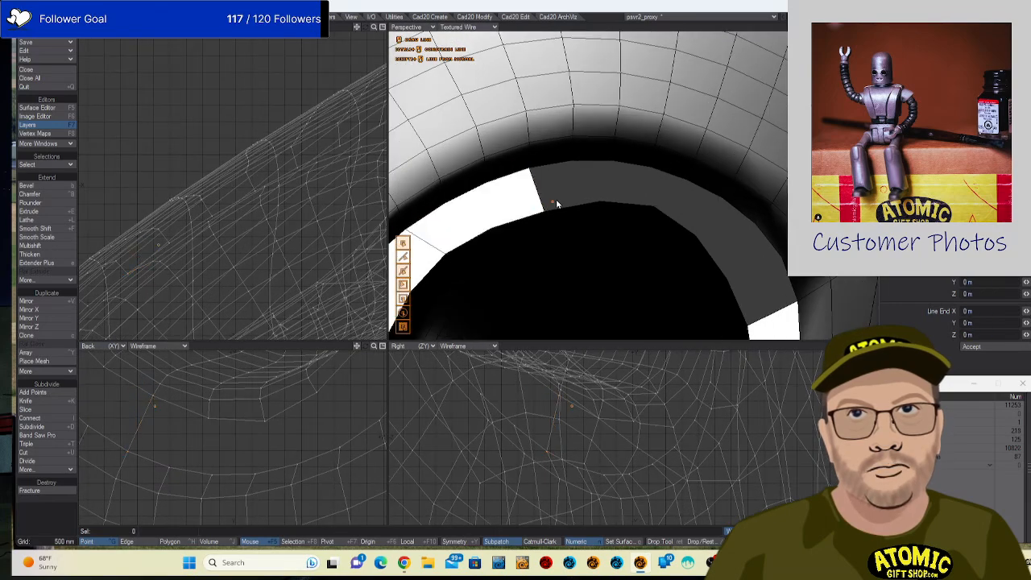
click(648, 168)
click(650, 207)
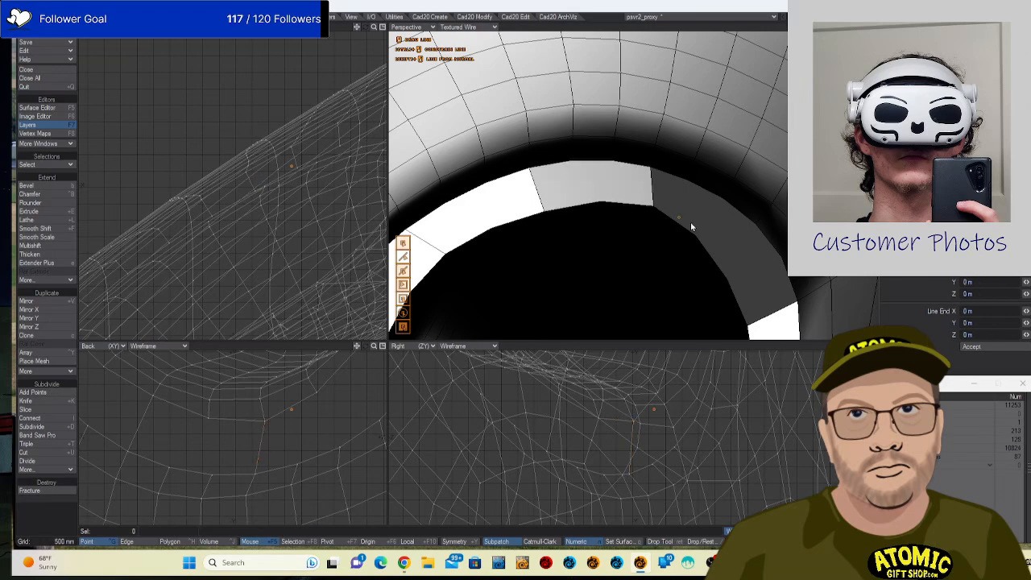
click(696, 237)
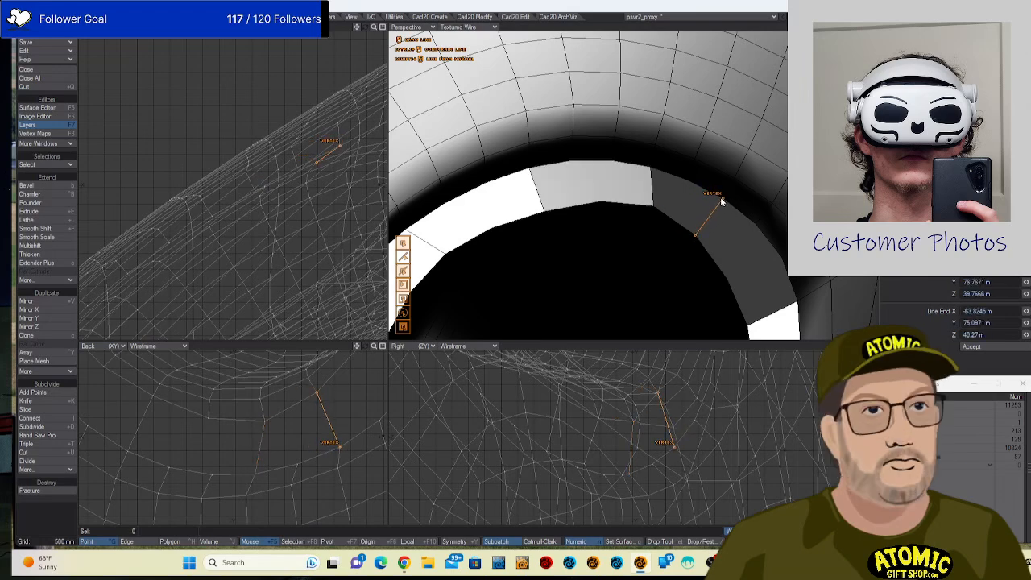
click(722, 201)
click(729, 277)
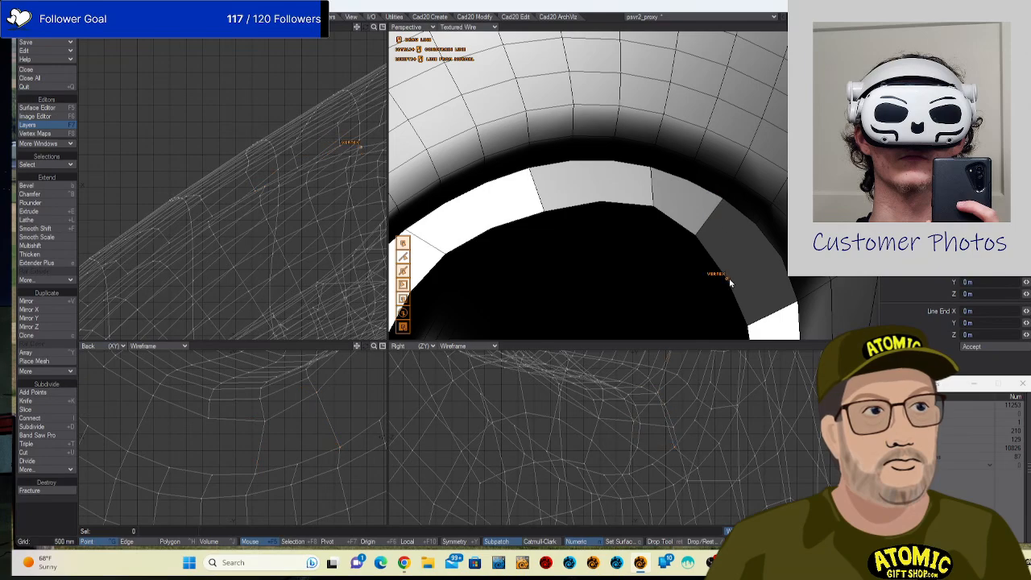
click(761, 250)
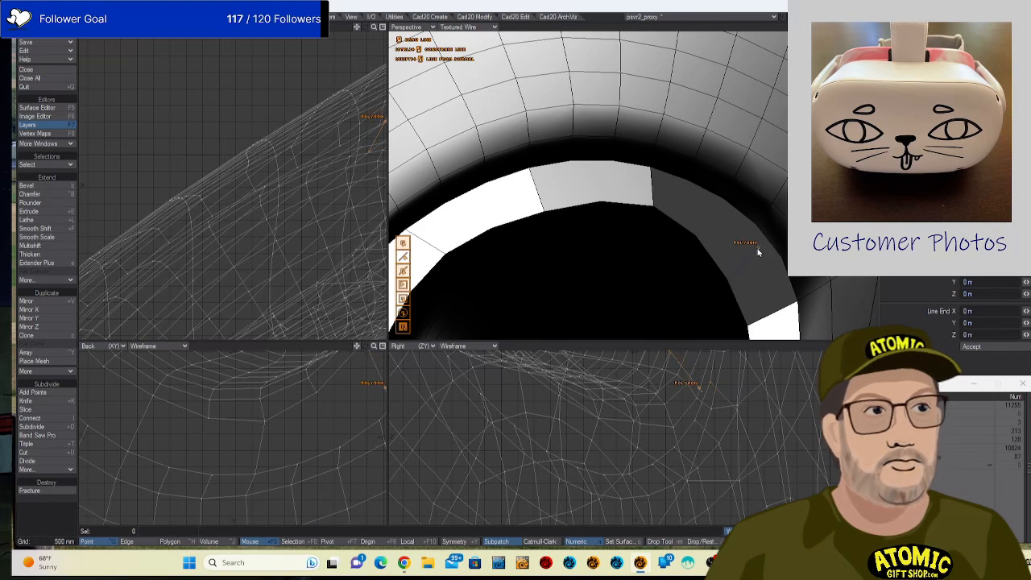
key(ctrl+z)
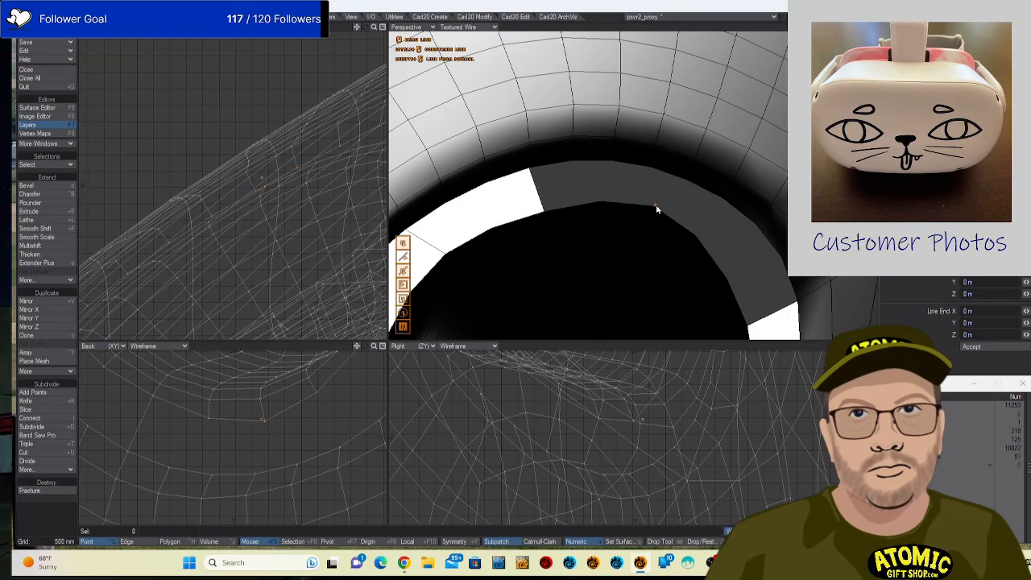
Bridge the rest of the upper arc between hole edge and cup rim with Line Pen, leaving a single gap open.
drag(657, 209, 651, 171)
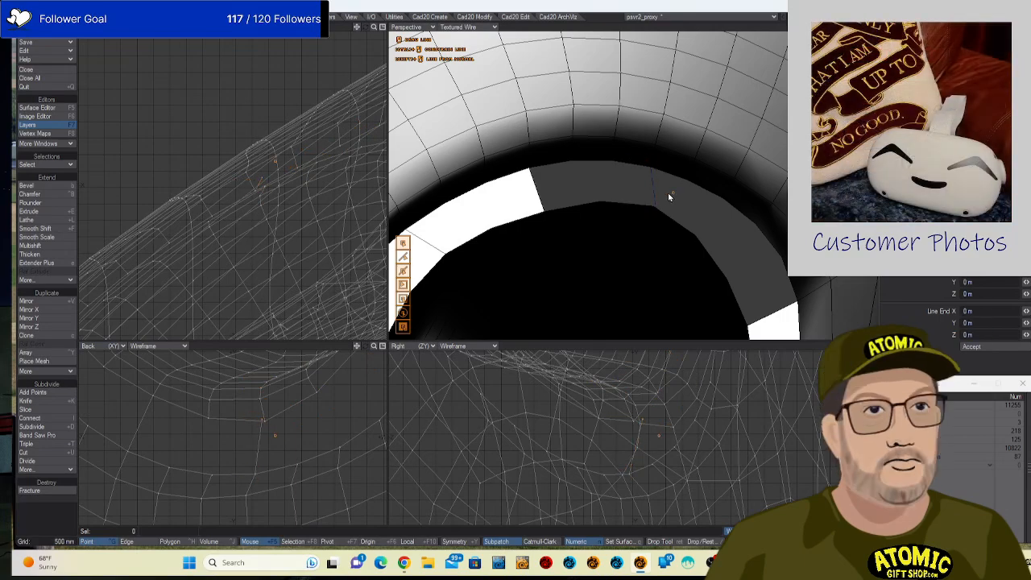
drag(651, 206, 651, 169)
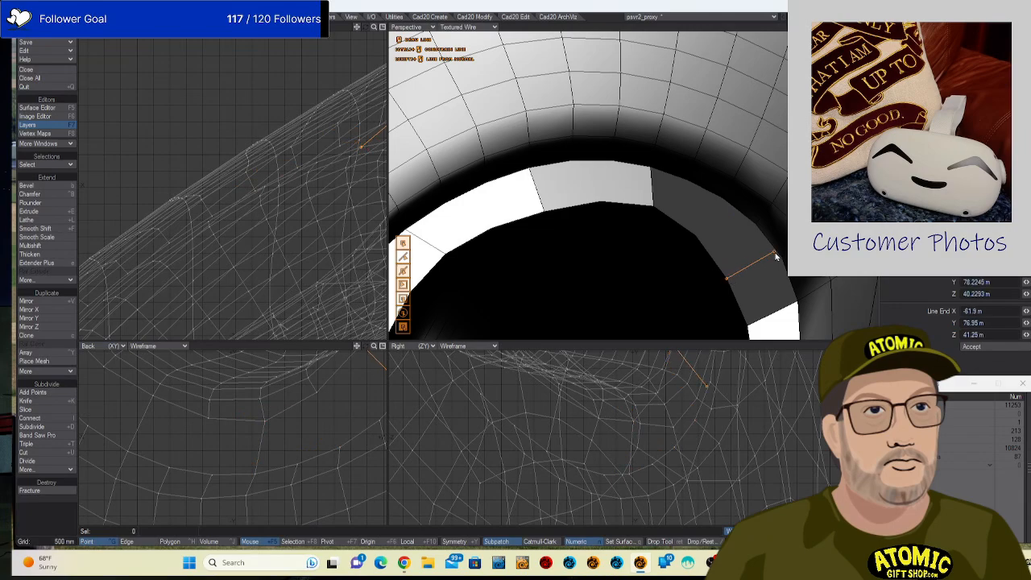
drag(776, 257, 781, 259)
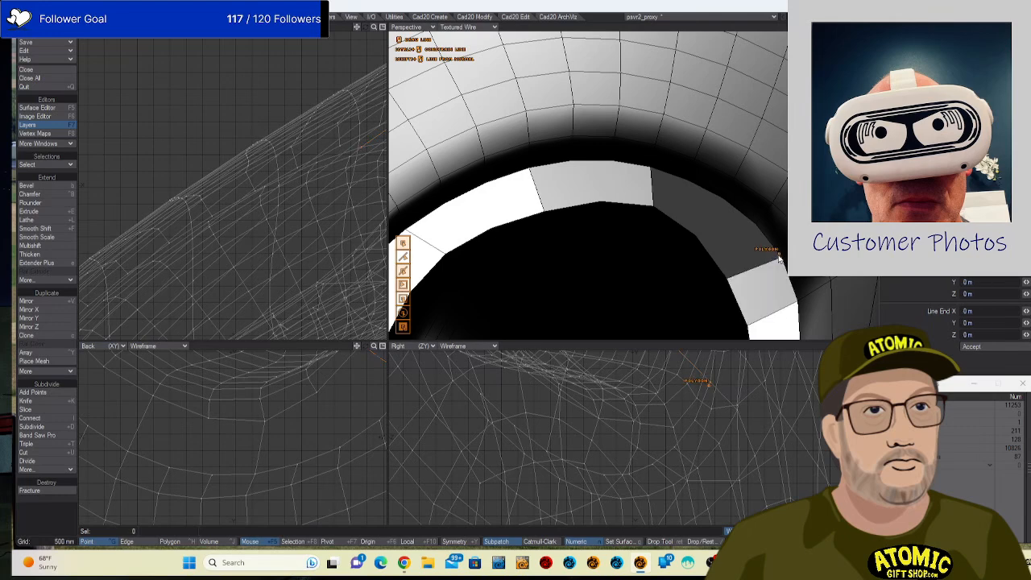
drag(697, 238, 723, 204)
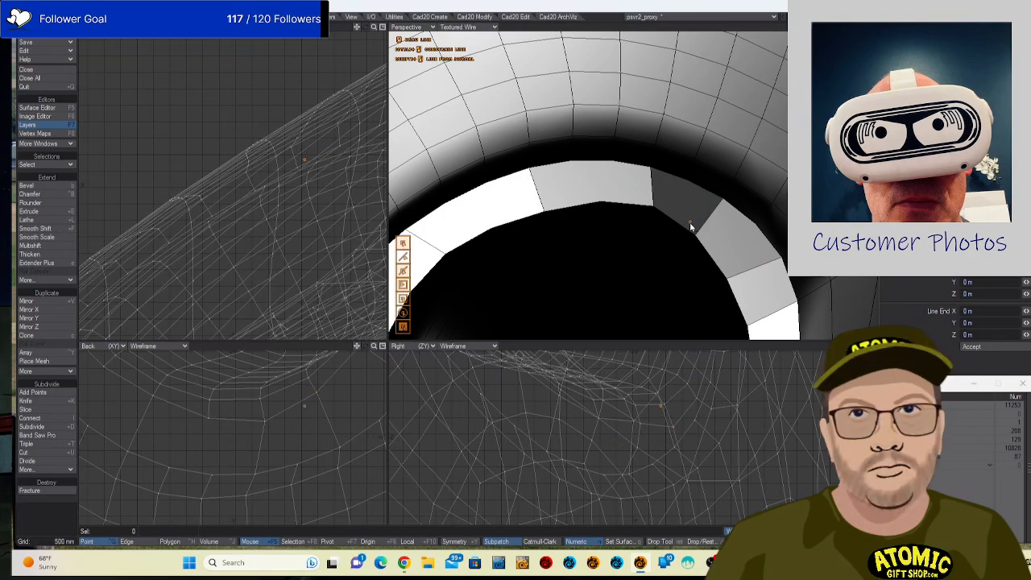
Leave Line Pen, select the five points around the last open gap and fill it with a polygon.
key(Return)
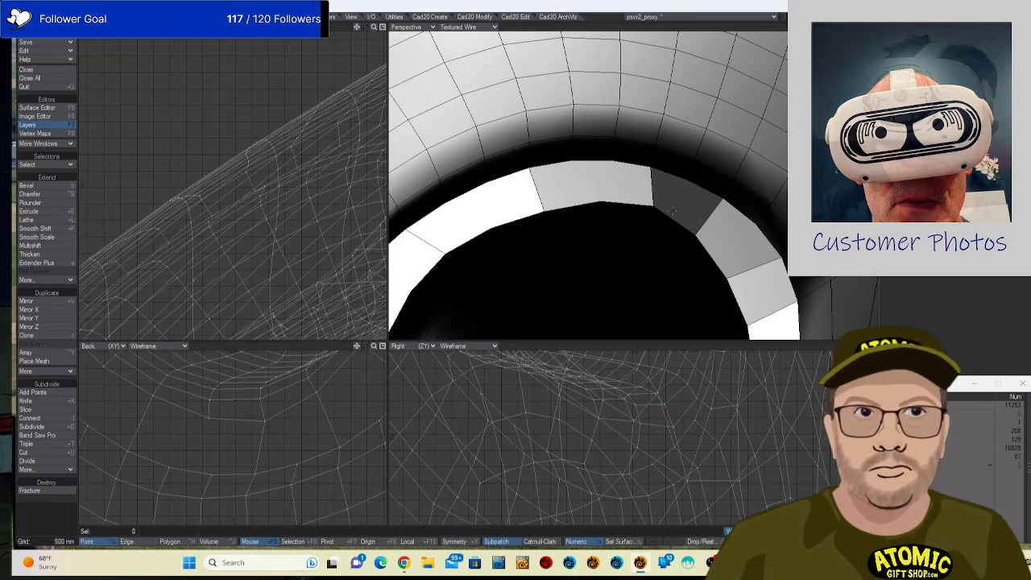
drag(667, 209, 649, 207)
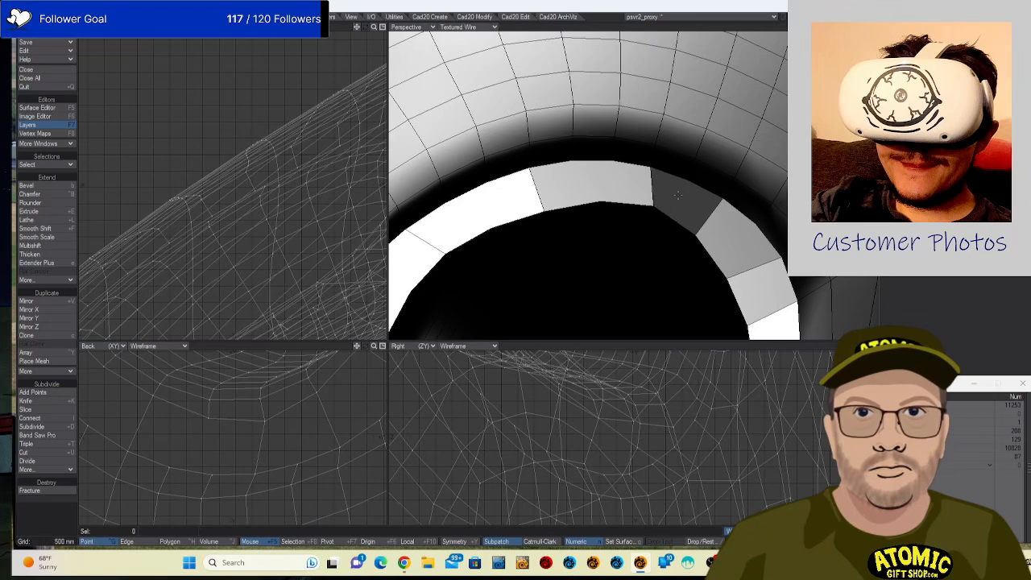
click(670, 208)
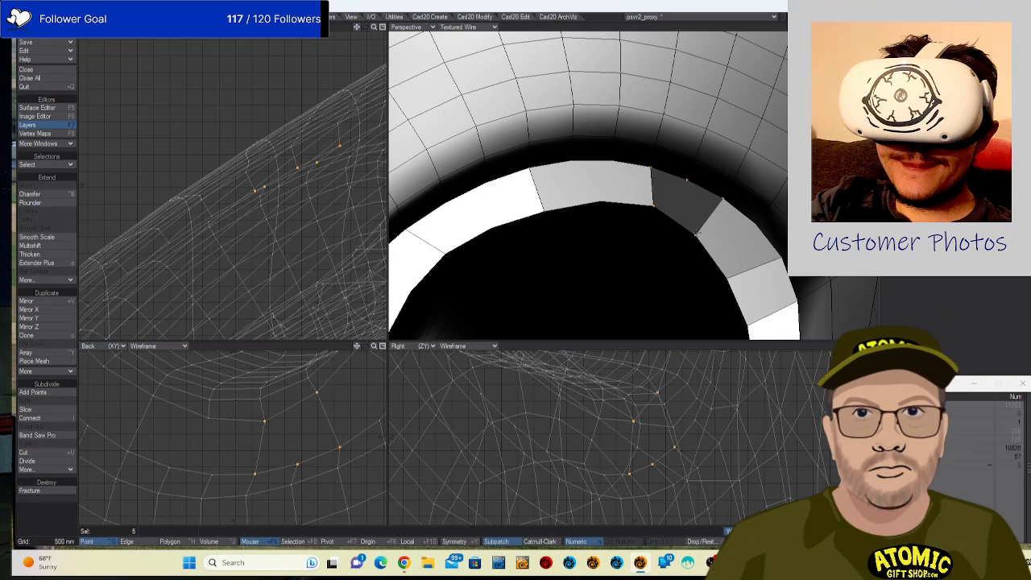
key(p)
key(slash)
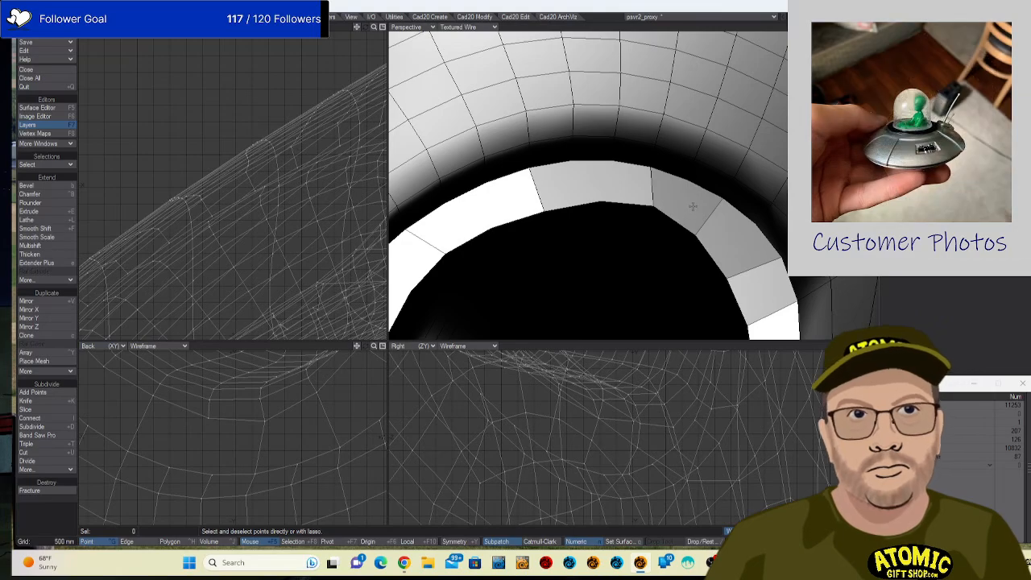
Set the Default surface's luminosity to 21.2%, specular to 74.9% and glossiness to 5.5%, and close the Surface Editor.
drag(736, 201, 711, 170)
mouse_move(621, 176)
mouse_down()
mouse_move(562, 131)
mouse_move(674, 169)
mouse_move(596, 167)
mouse_move(555, 191)
mouse_move(597, 213)
mouse_move(581, 184)
mouse_up()
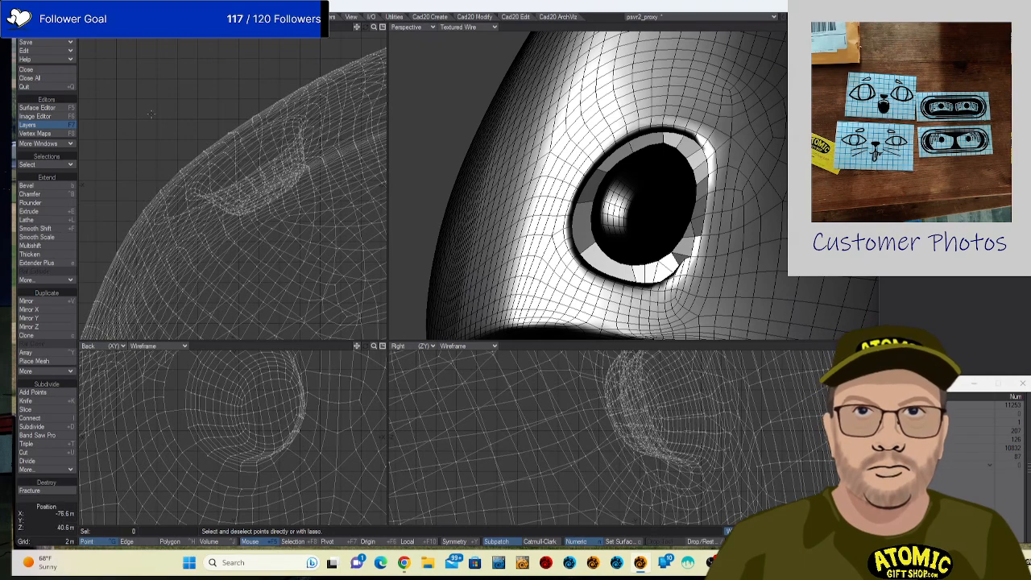
key(F5)
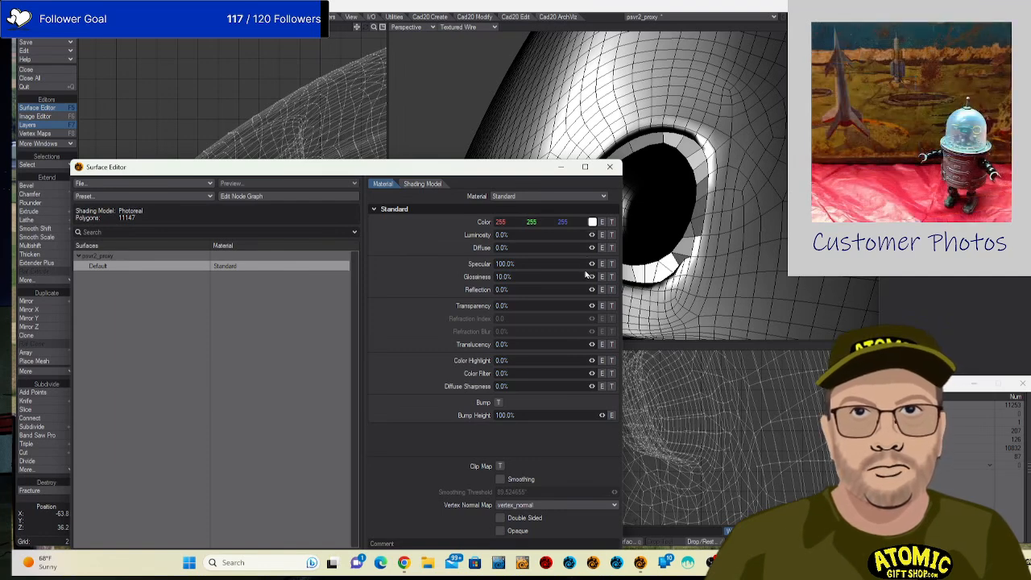
mouse_move(592, 265)
mouse_down()
mouse_move(579, 265)
mouse_move(614, 278)
mouse_move(587, 278)
mouse_move(593, 232)
mouse_move(612, 233)
mouse_up()
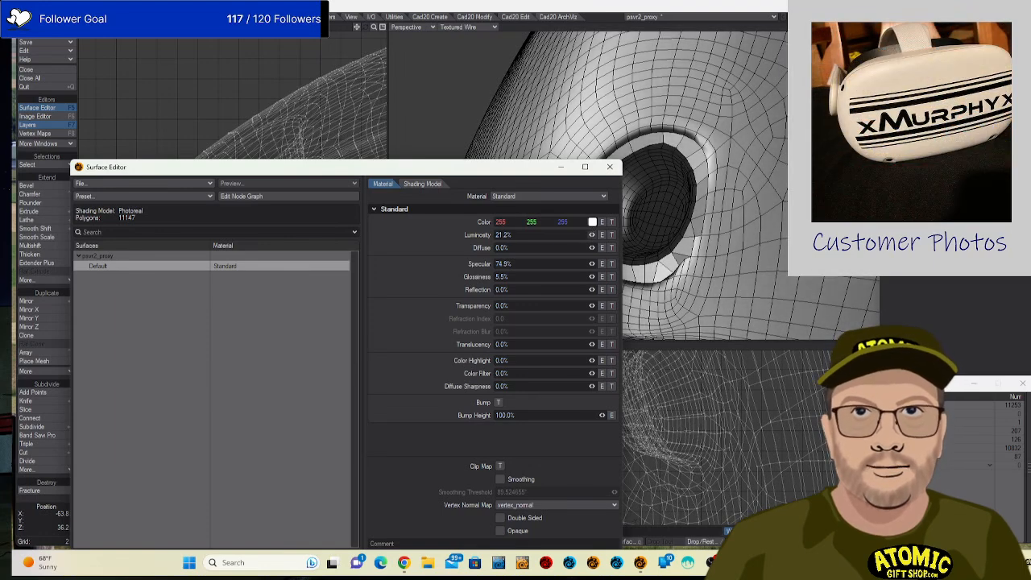
click(609, 166)
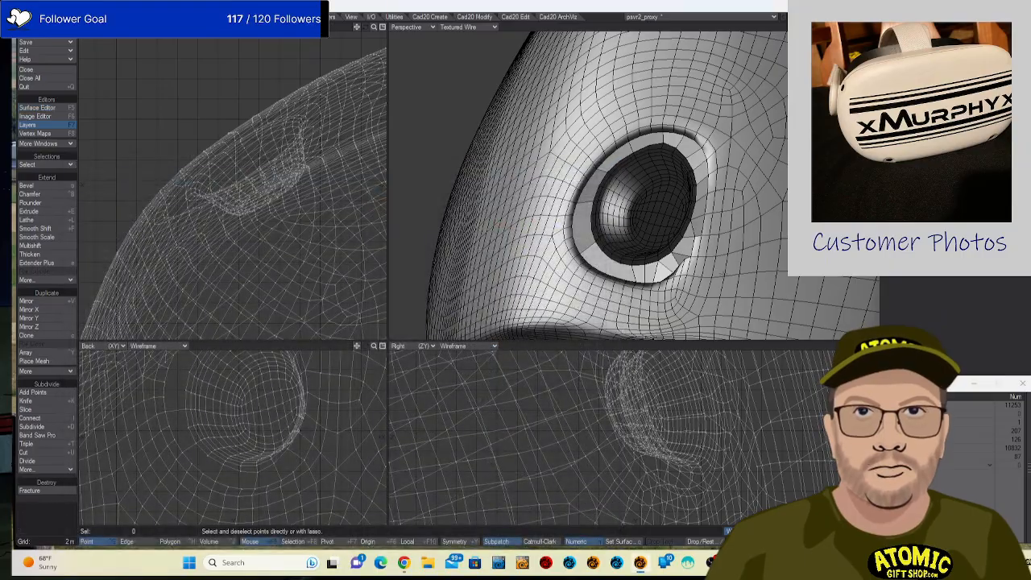
Weld three vertices on the bridge's stepped outer corner, each to its neighbouring vertex on the body mesh.
drag(664, 214, 753, 240)
scroll(753, 240, up, 4)
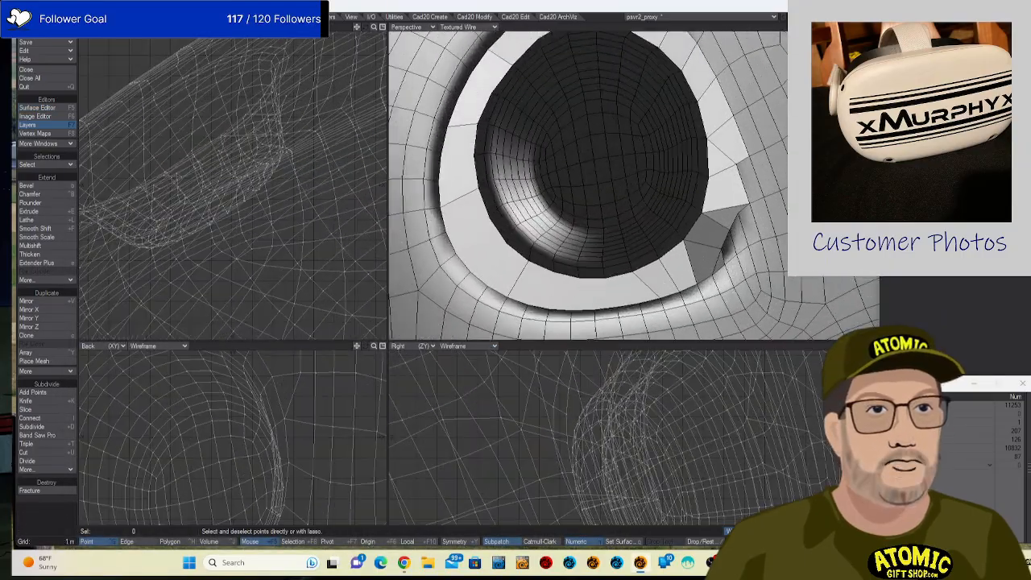
scroll(747, 218, up, 3)
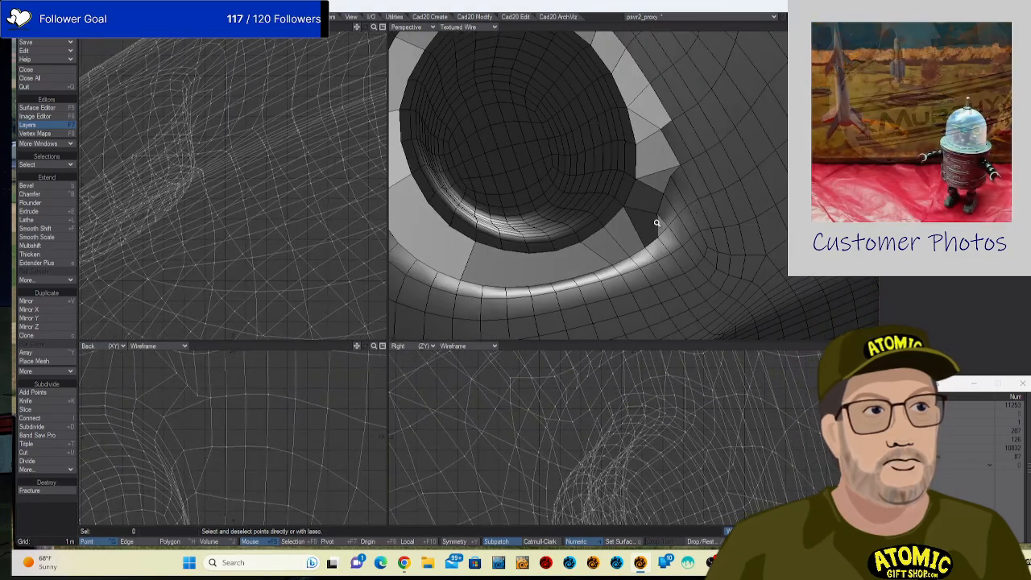
mouse_move(718, 211)
mouse_down()
mouse_move(671, 227)
mouse_move(641, 214)
mouse_up()
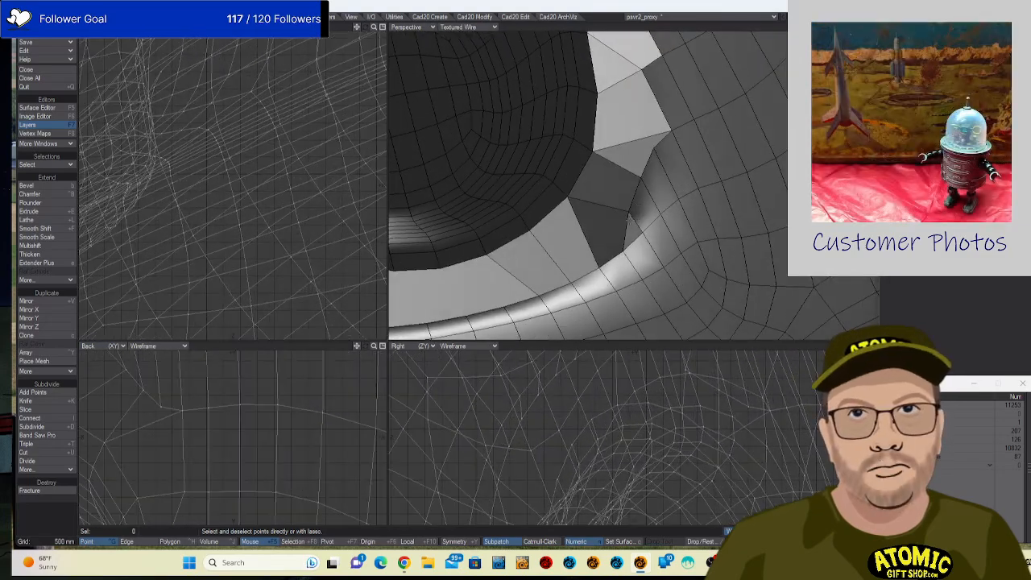
click(630, 208)
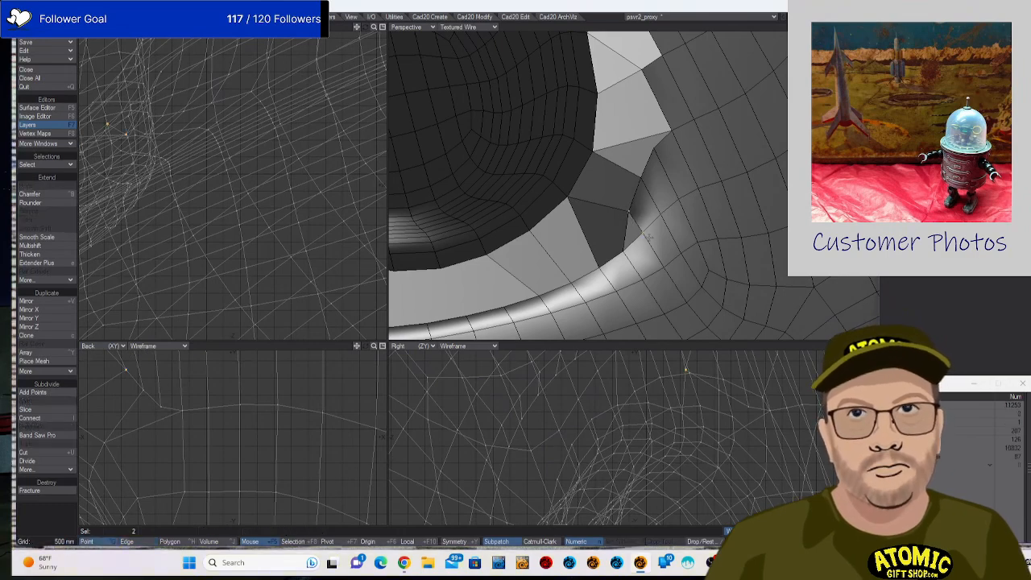
key(ctrl+w)
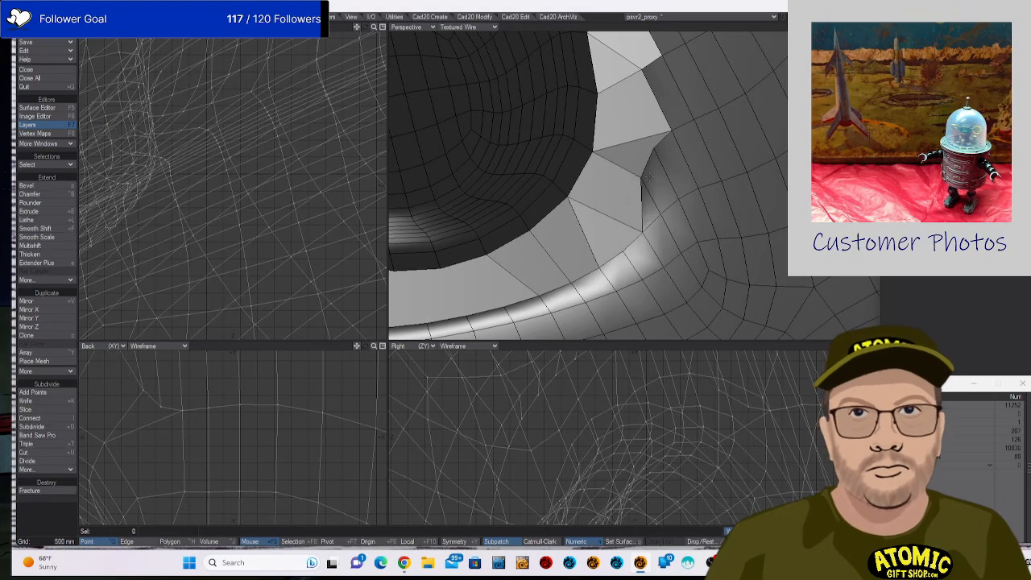
click(642, 178)
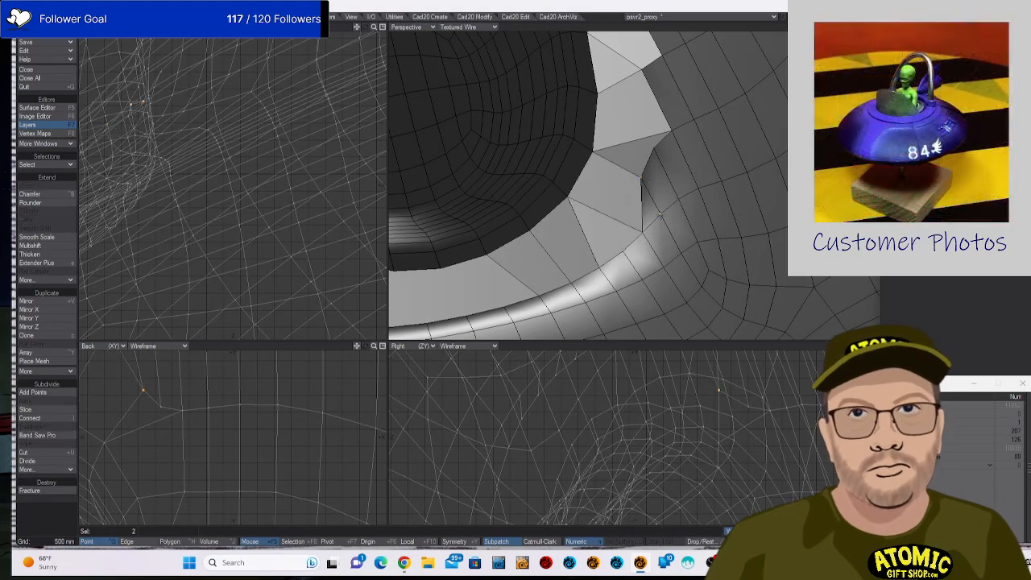
key(ctrl+w)
click(653, 147)
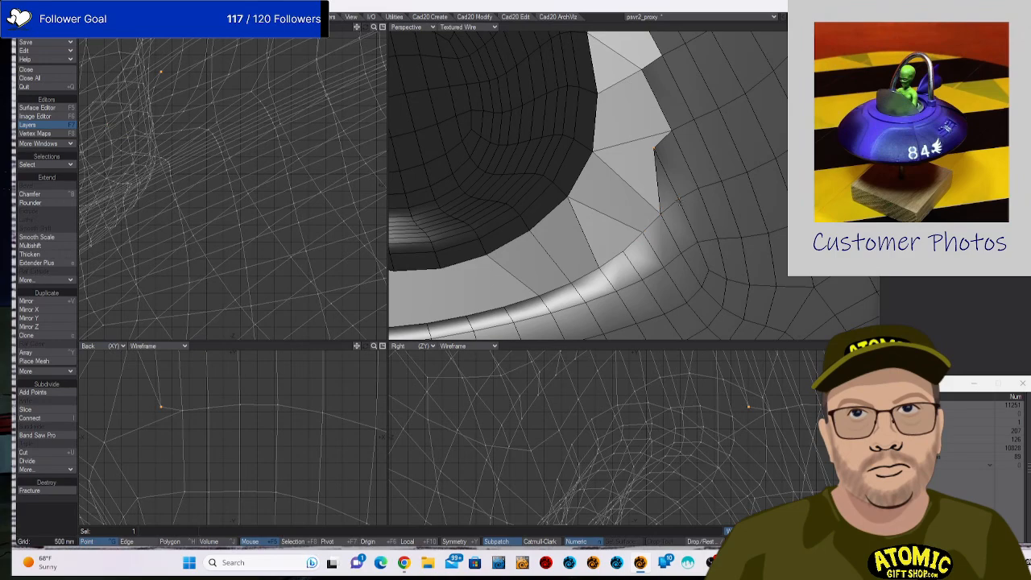
key(ctrl+w)
Select two points at the welded corner and connect them with an edge.
drag(694, 157, 606, 135)
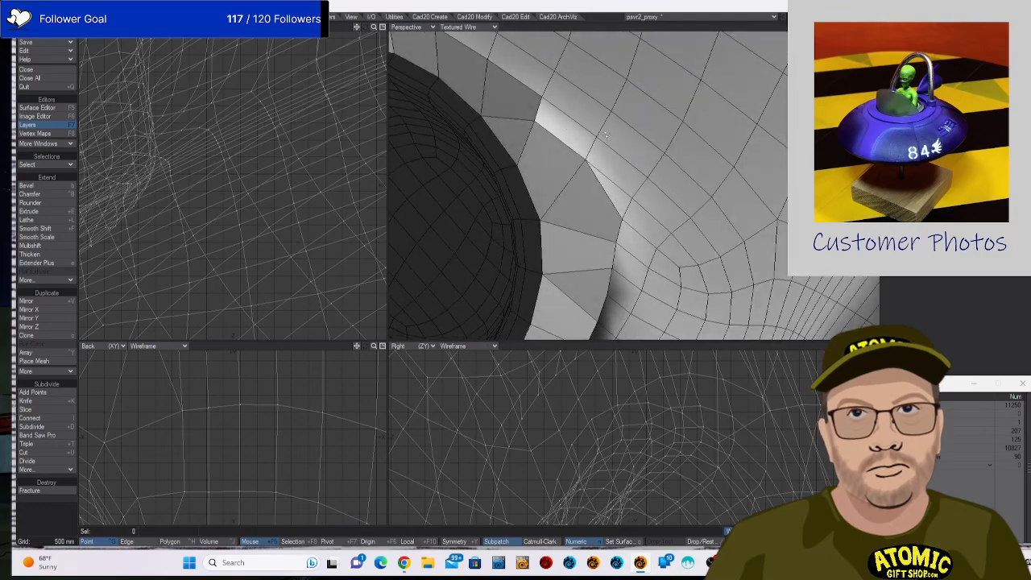
shift+click(588, 159)
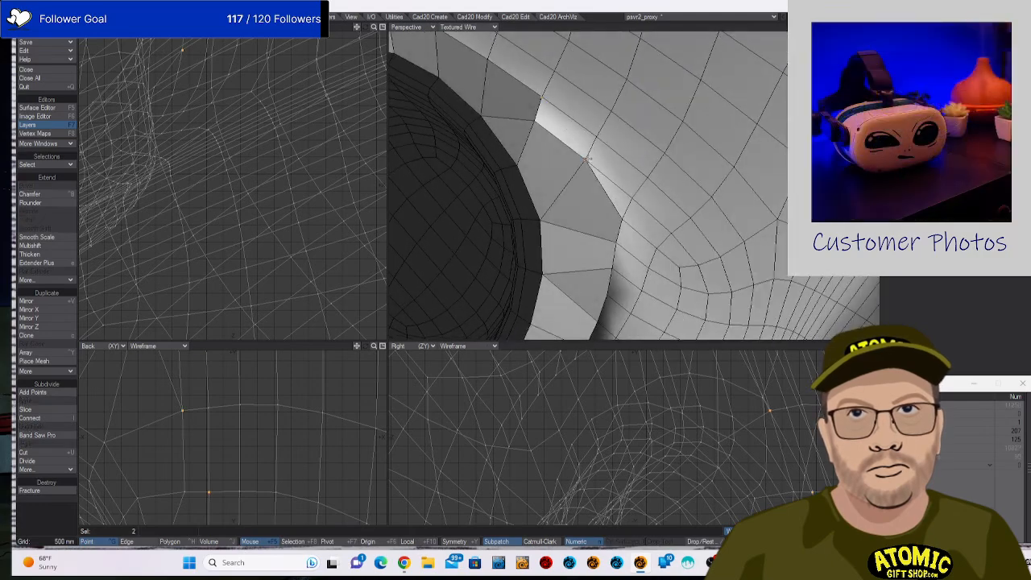
key(l)
Save the model under its existing name psvr2_proxy.lwo in the Models folder.
mouse_move(522, 92)
mouse_down()
mouse_move(568, 195)
mouse_move(638, 228)
mouse_move(596, 153)
mouse_move(649, 141)
mouse_move(654, 214)
mouse_move(708, 200)
mouse_move(749, 163)
mouse_move(748, 147)
mouse_move(718, 144)
mouse_move(733, 157)
mouse_move(700, 170)
mouse_move(720, 155)
mouse_move(695, 120)
mouse_move(617, 151)
mouse_move(667, 186)
mouse_move(725, 166)
mouse_move(633, 176)
mouse_move(708, 229)
mouse_move(779, 176)
mouse_move(753, 203)
mouse_move(763, 176)
mouse_move(736, 257)
mouse_move(682, 287)
mouse_move(522, 251)
mouse_move(476, 213)
mouse_move(461, 167)
mouse_up()
scroll(651, 174, down, 3)
key(s)
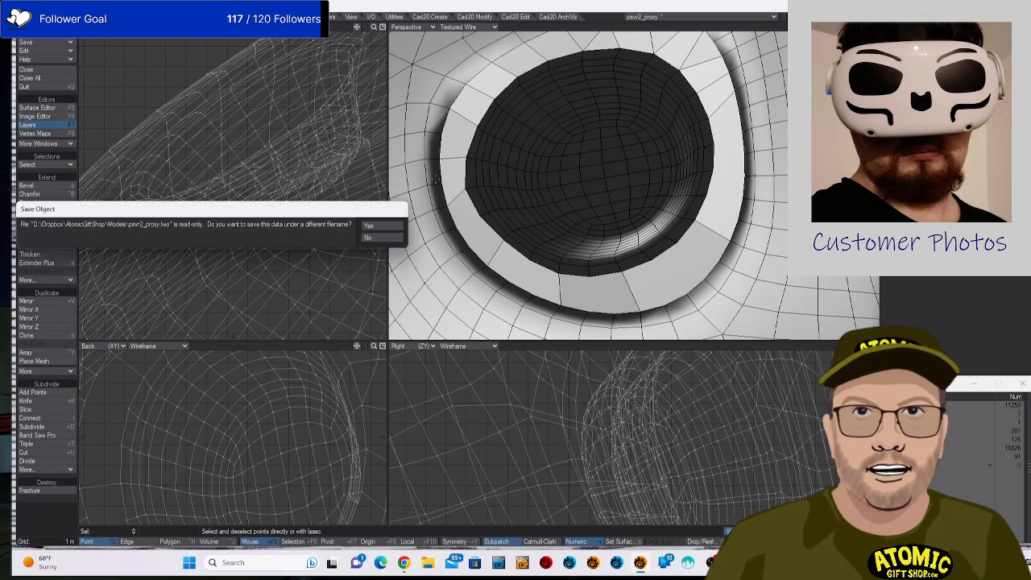
click(384, 228)
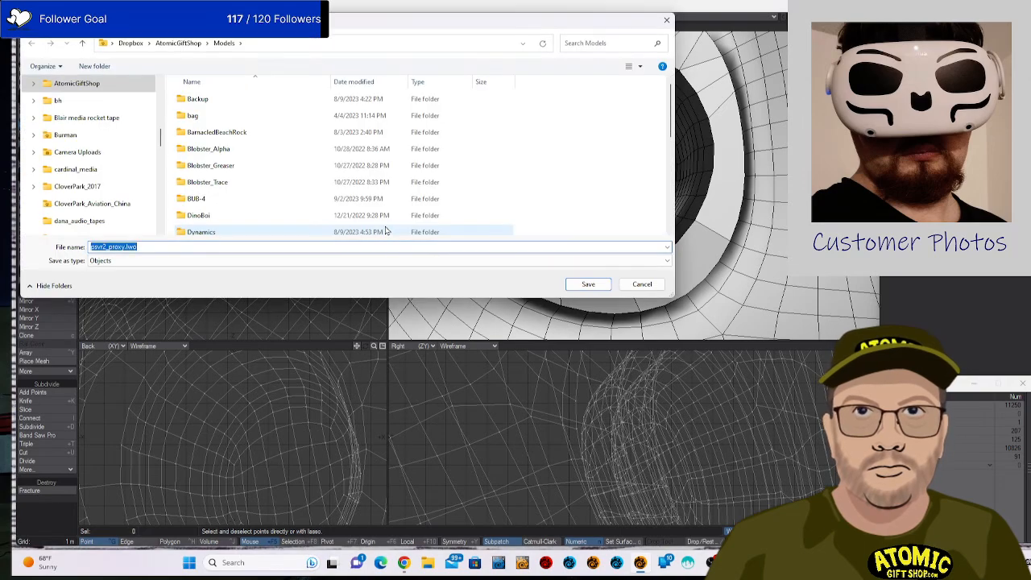
click(588, 284)
Select the three stray two-point polygons through the statistics and delete them.
scroll(727, 222, down, 7)
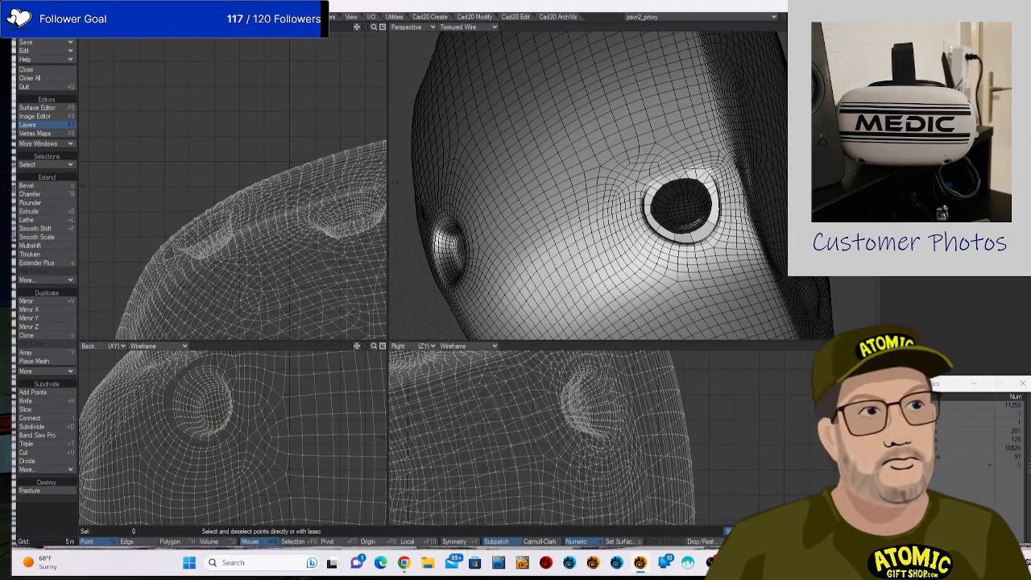
click(884, 457)
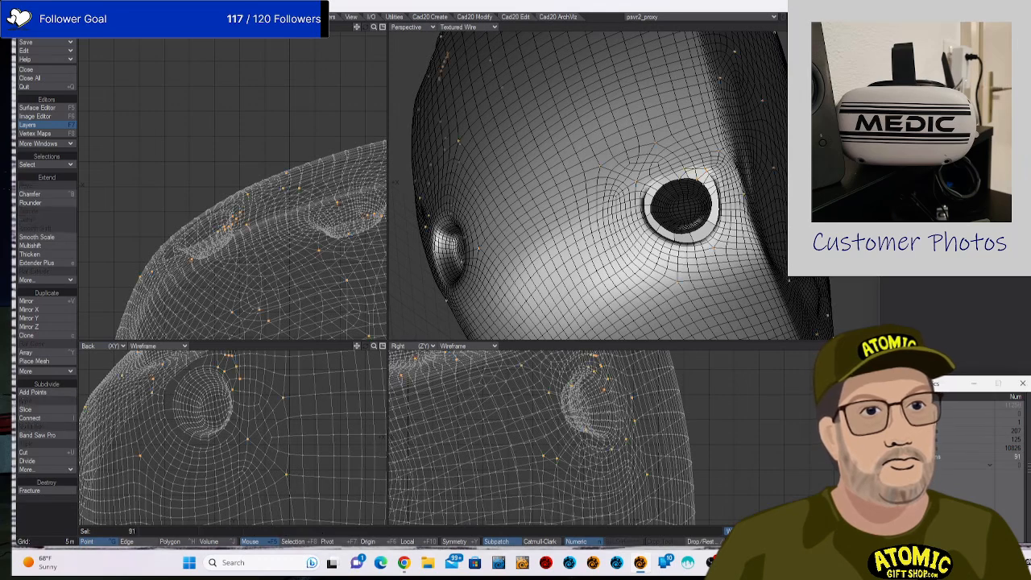
key(slash)
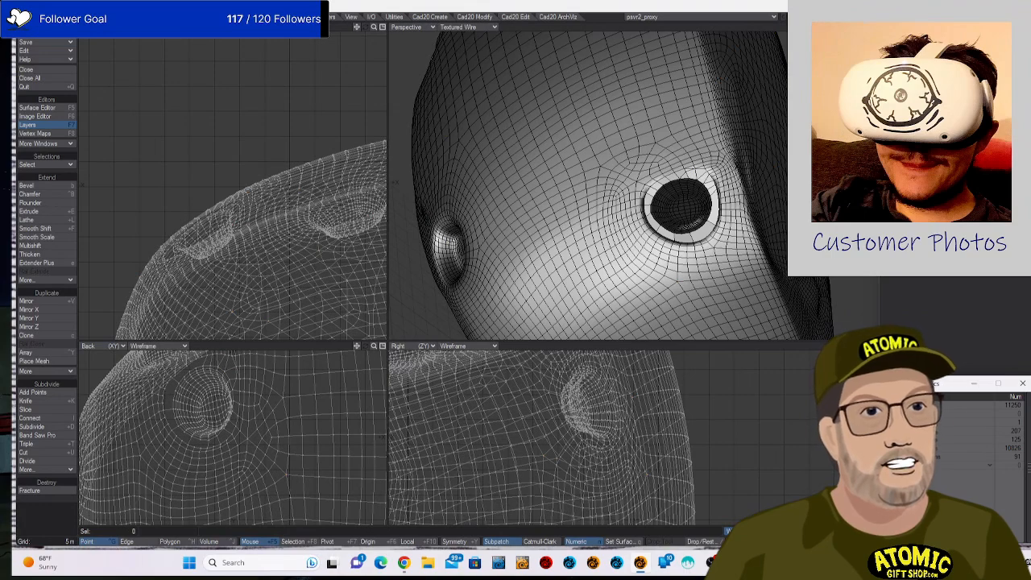
key(ctrl+h)
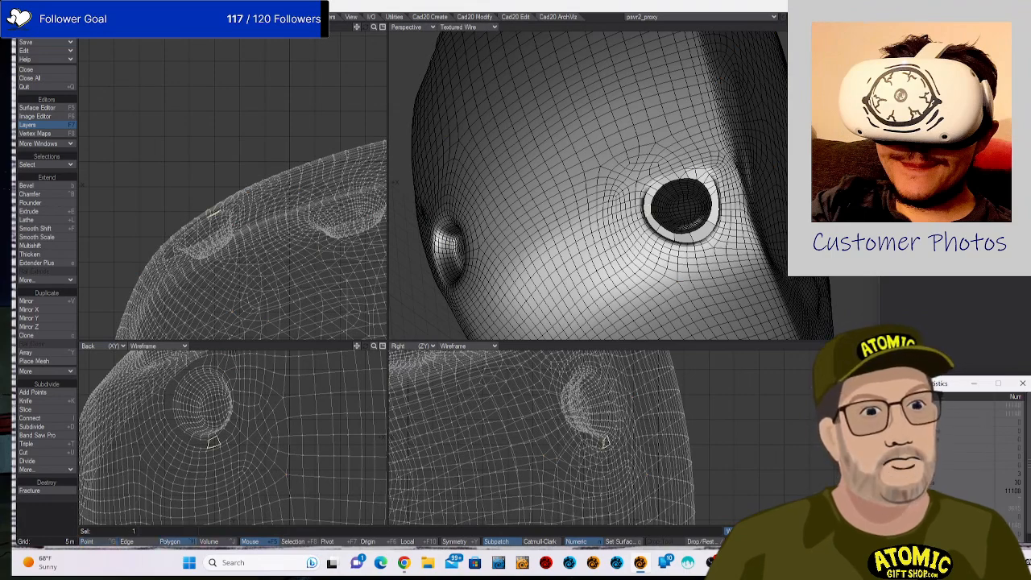
key(slash)
click(888, 473)
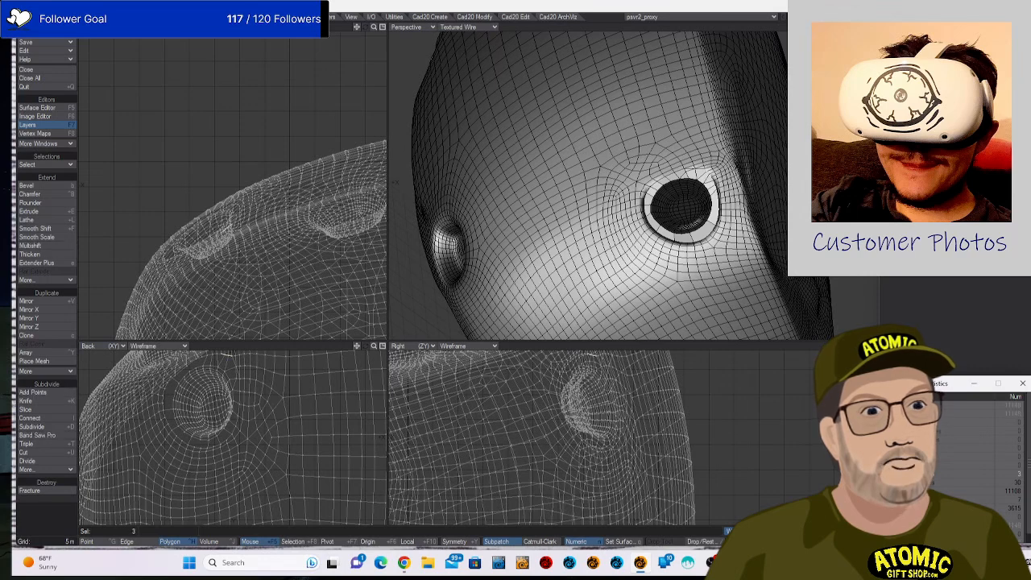
key(Delete)
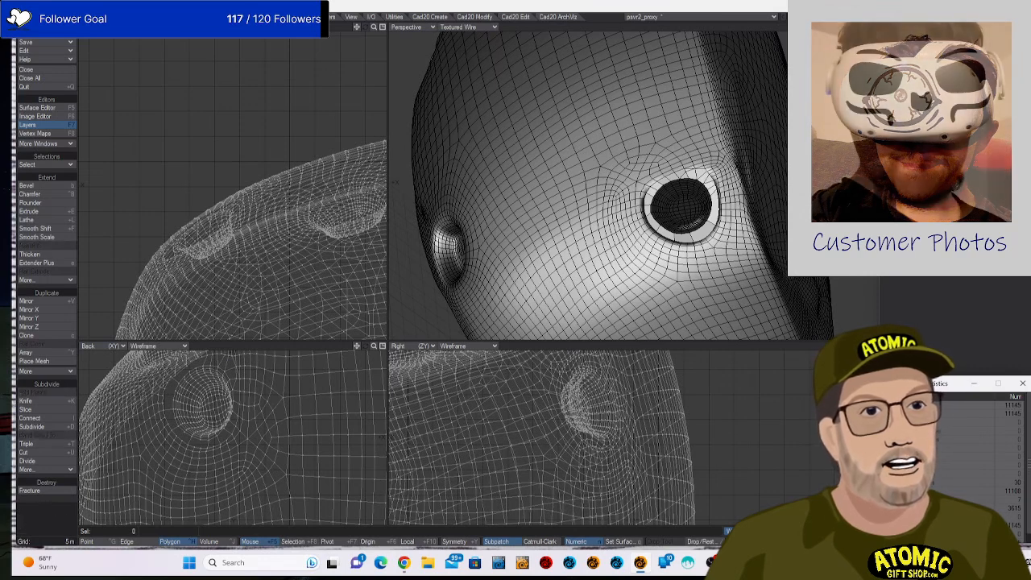
Select the seven polygons with more than four vertices around the cup's rim and triple them.
click(888, 500)
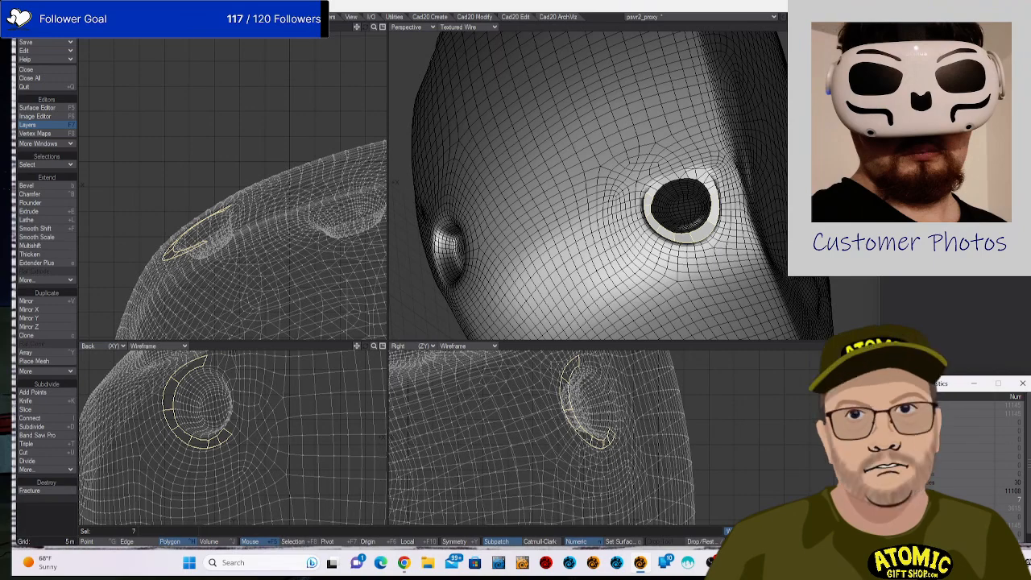
click(30, 491)
click(69, 502)
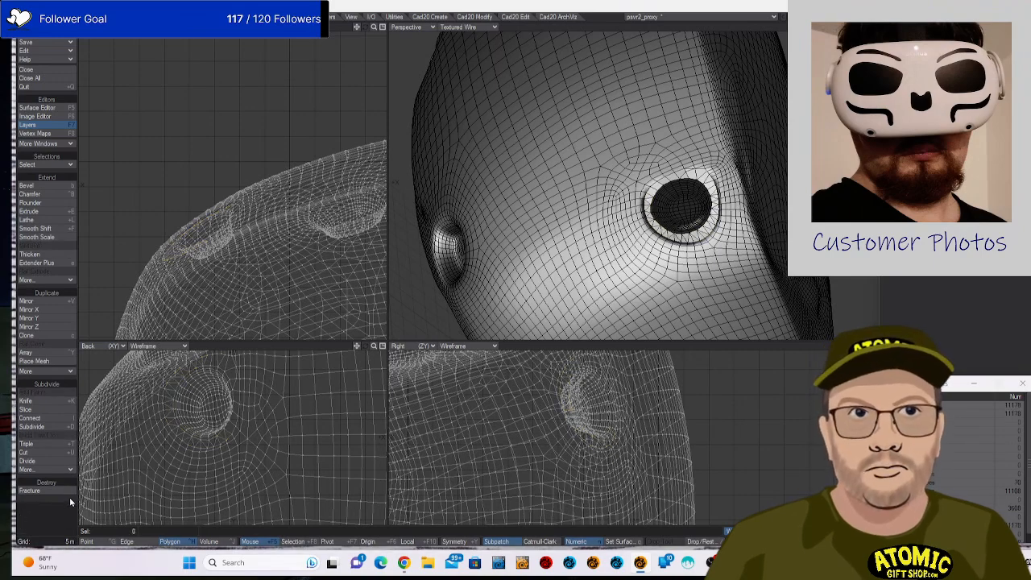
Thicken the whole headset mesh inward into a thin-walled shell with one segment.
drag(751, 192, 606, 242)
key(ctrl+f)
text(thic)
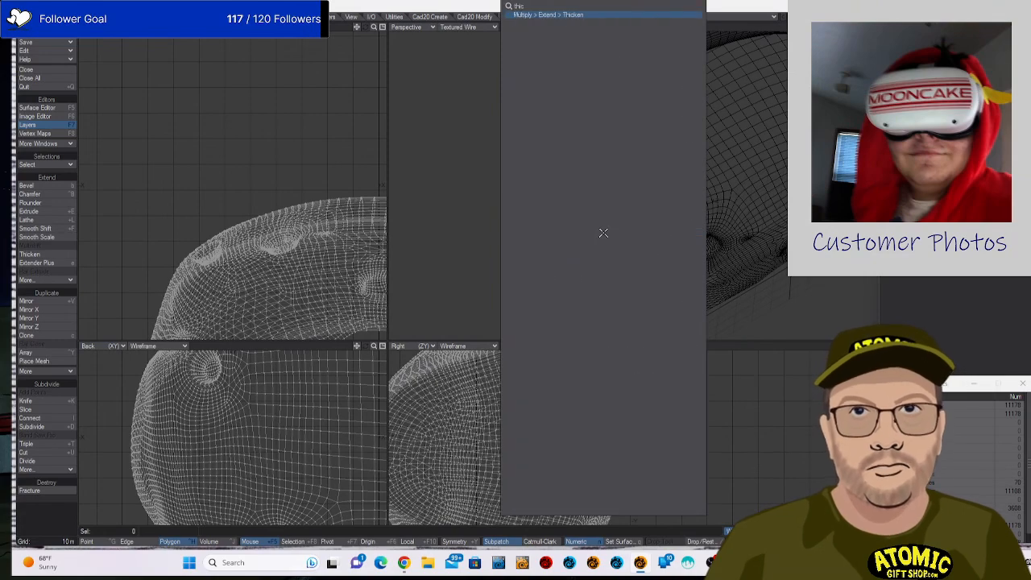
key(Return)
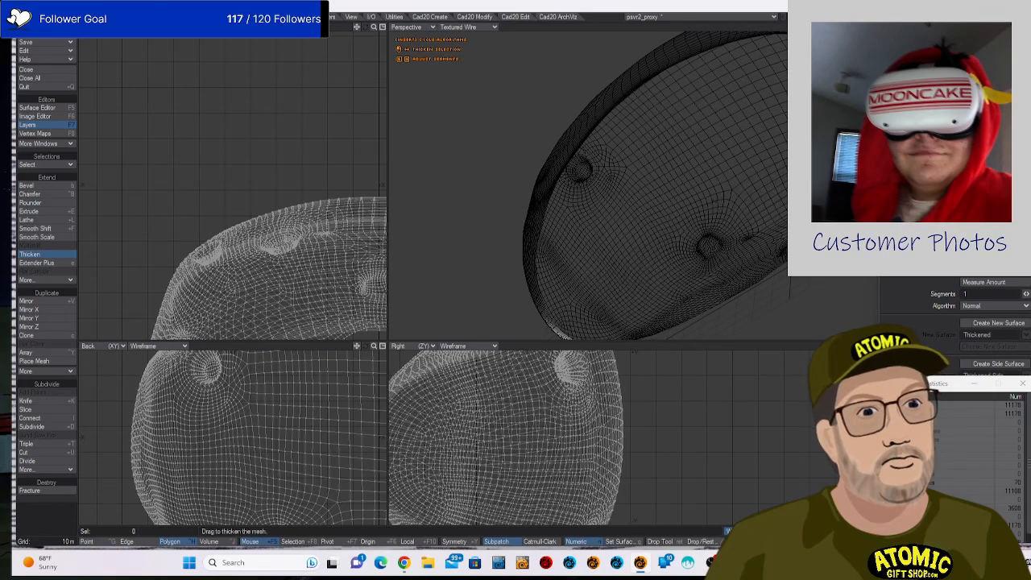
drag(612, 202, 588, 202)
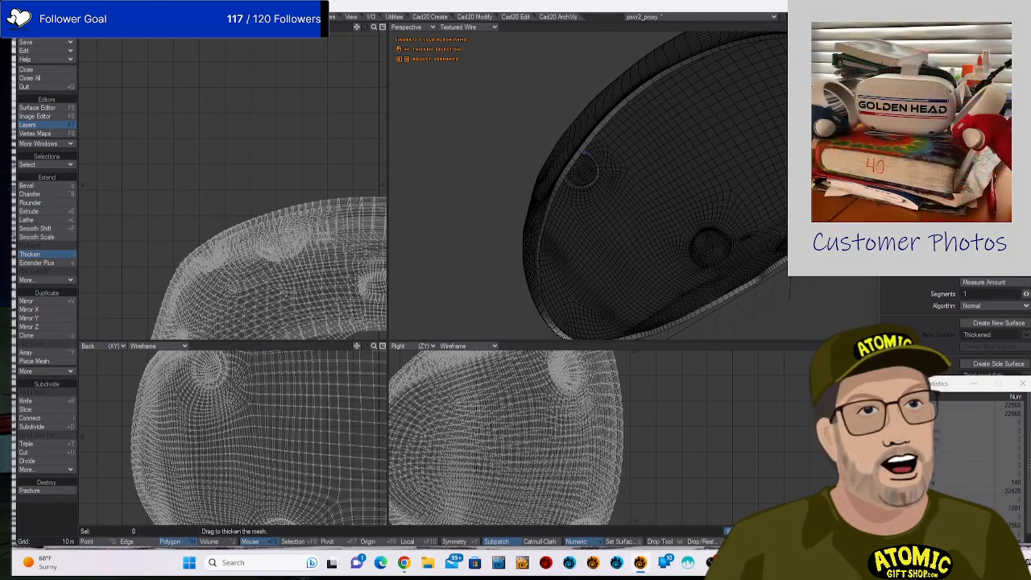
drag(742, 285, 772, 302)
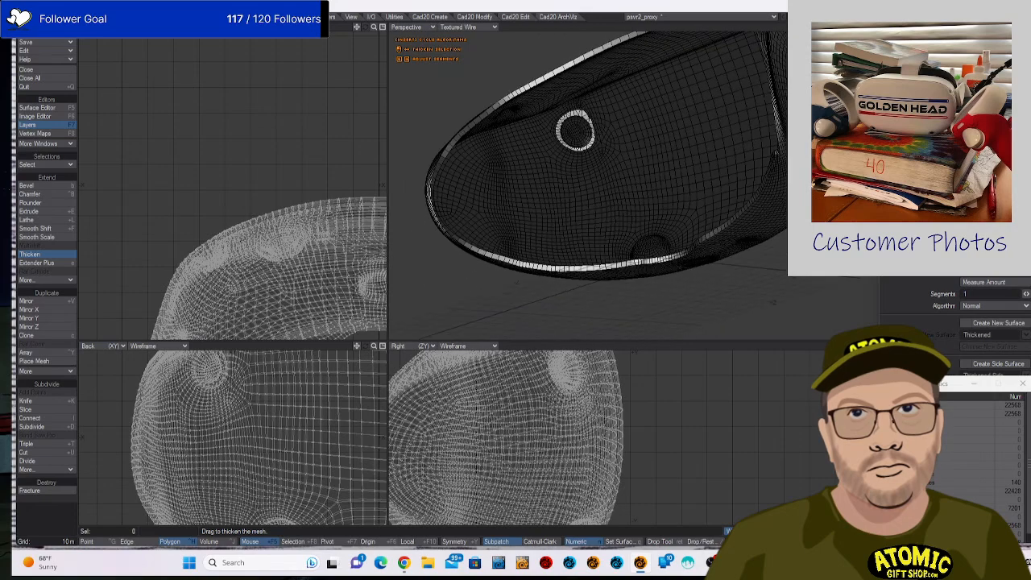
key(space)
Set the perspective view to Flat Shade and fit the whole shell in all views.
drag(759, 205, 642, 228)
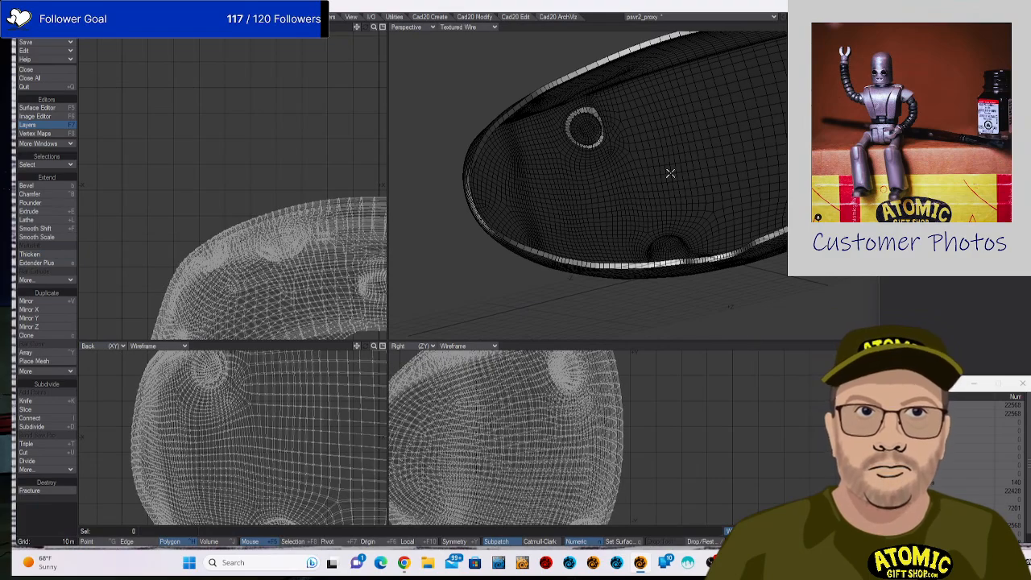
drag(729, 184, 653, 101)
click(471, 28)
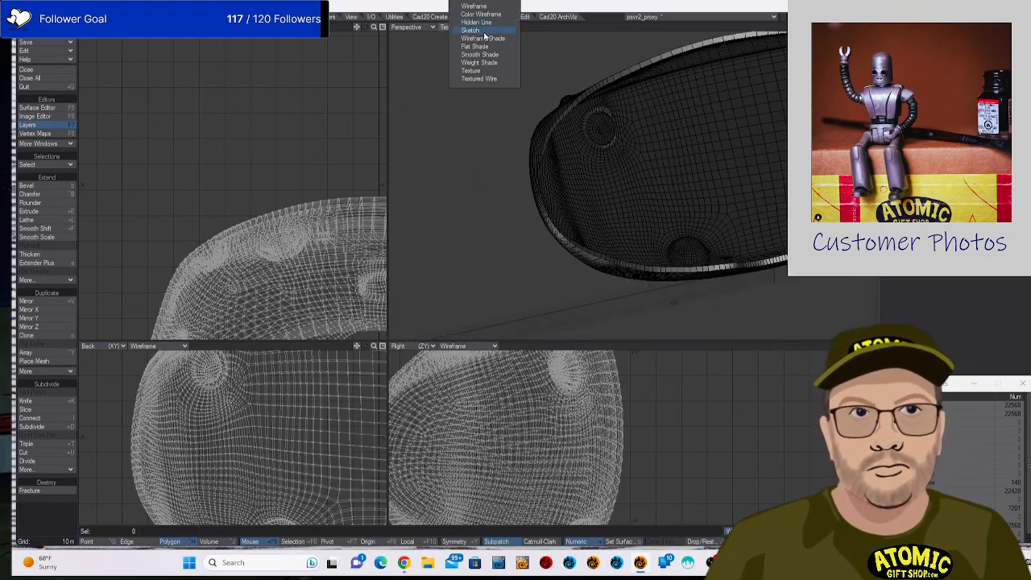
click(483, 46)
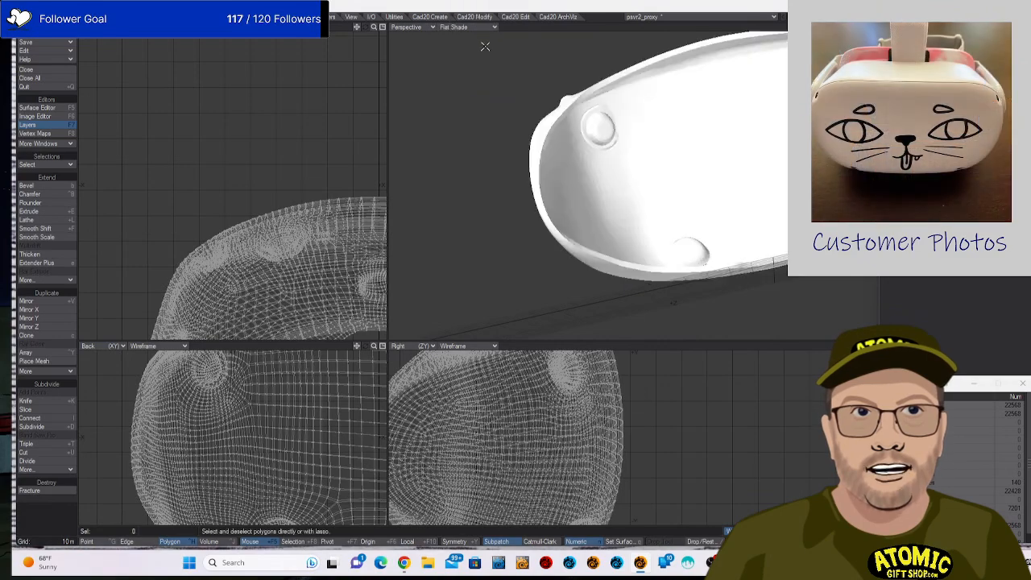
mouse_move(722, 167)
mouse_down()
mouse_move(780, 123)
mouse_move(750, 200)
mouse_up()
key(a)
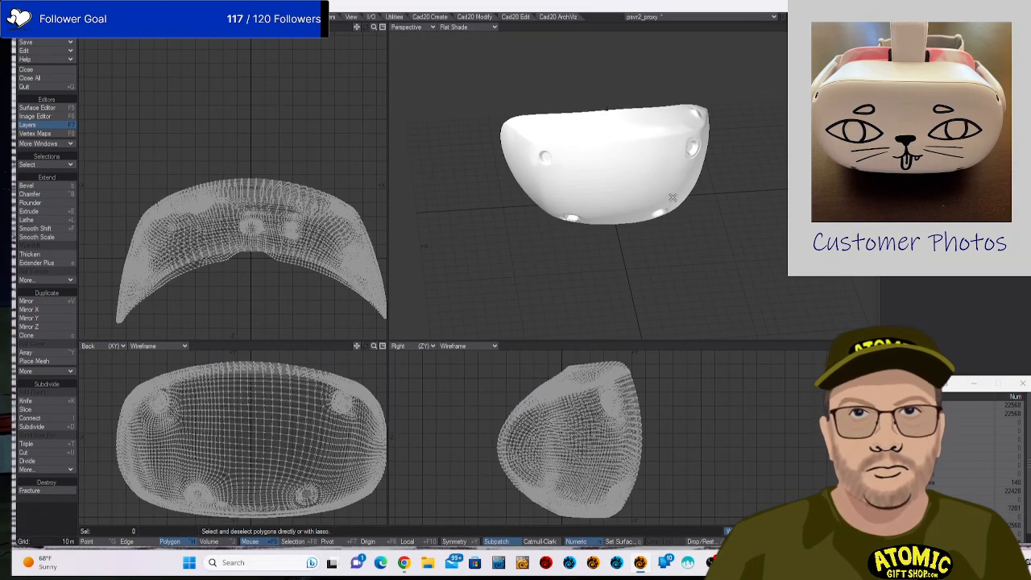
Save the thickened model as a new object named psvr2_proxy_shell in the Models folder.
click(45, 42)
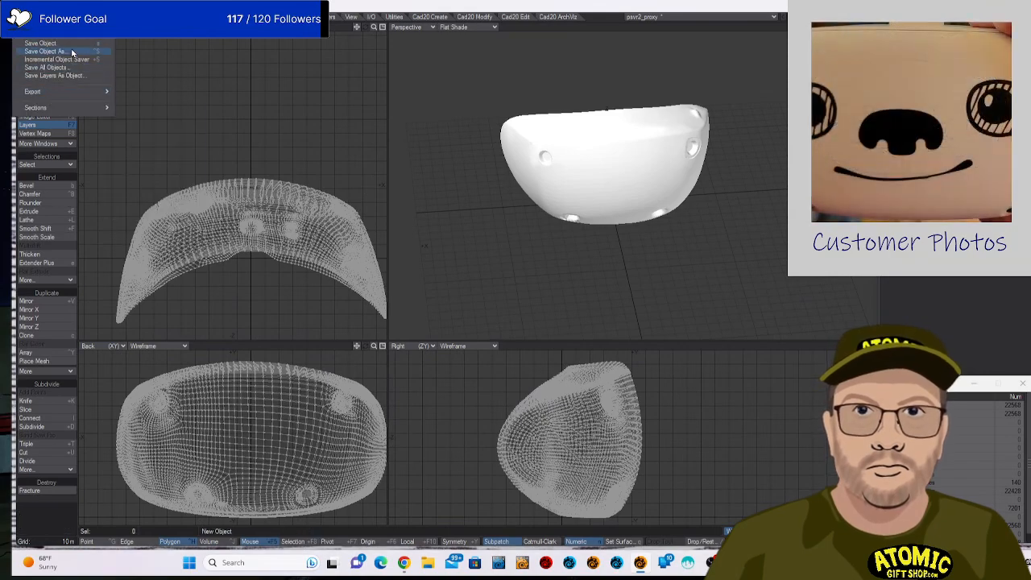
click(72, 52)
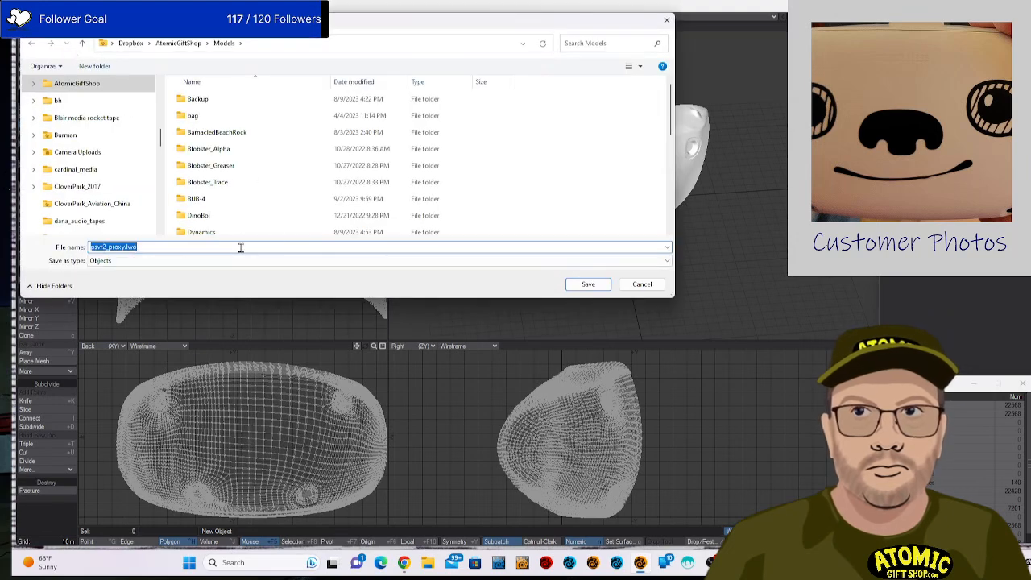
click(240, 247)
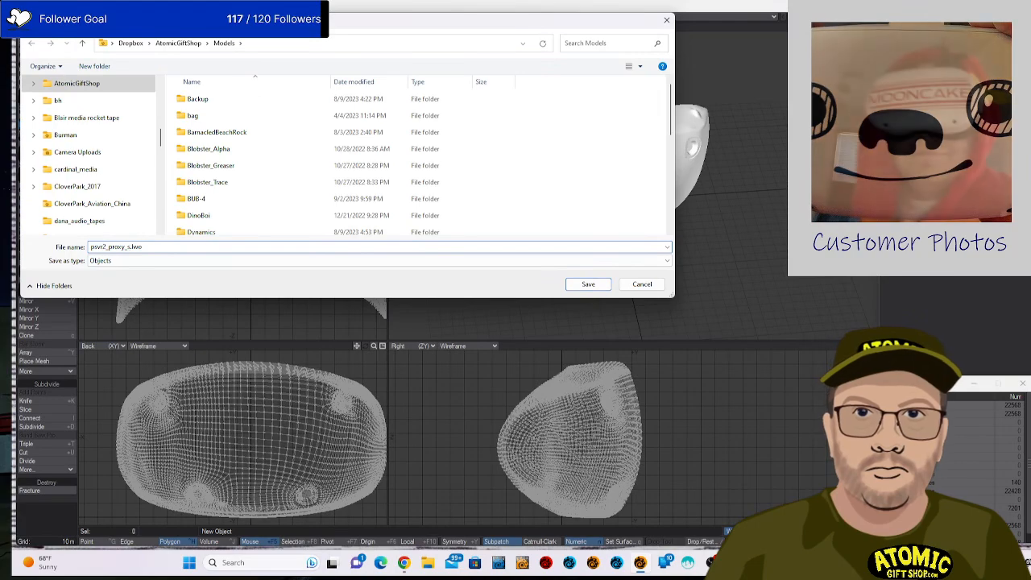
text(_shell)
key(Return)
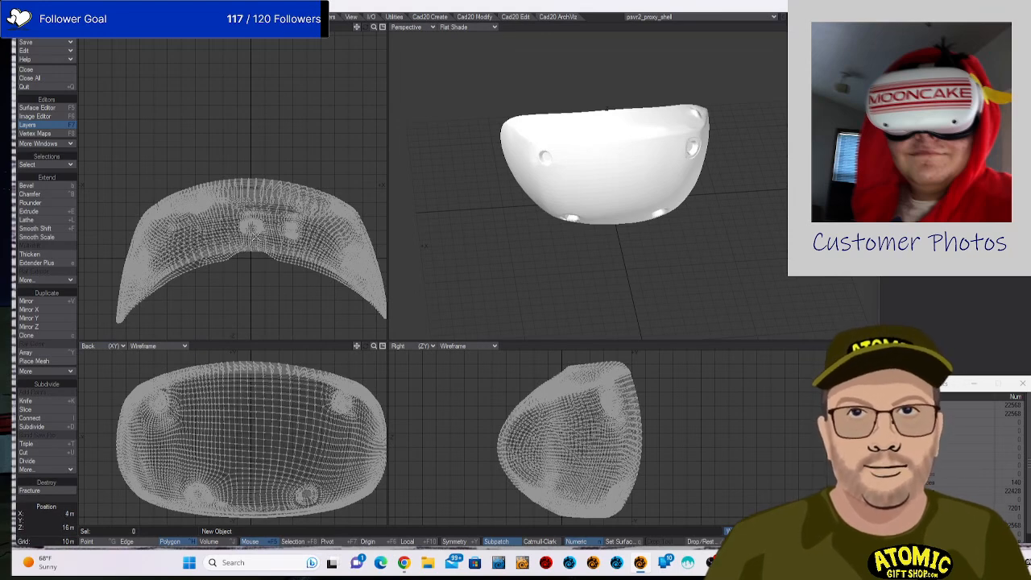
Export the shell as an ASCII STL named PSVR2_Shell.stl, with Z up and export units 0.001.
click(46, 44)
mouse_move(88, 82)
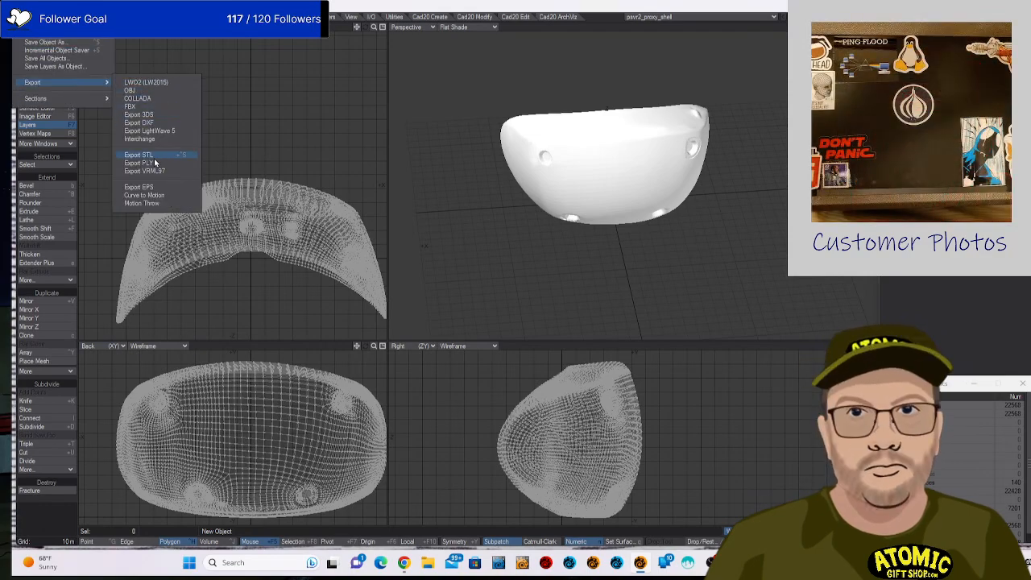
click(154, 157)
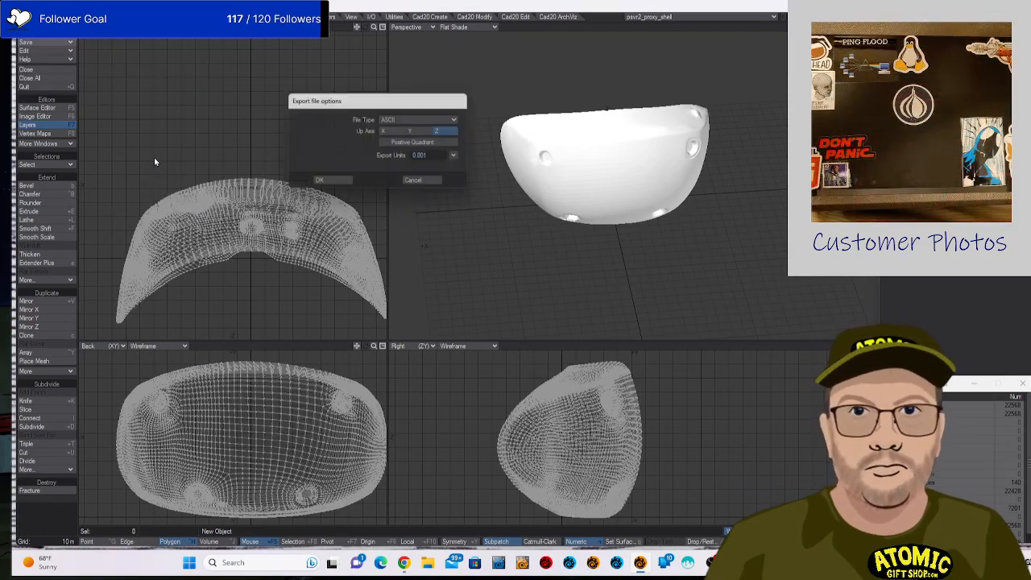
click(330, 185)
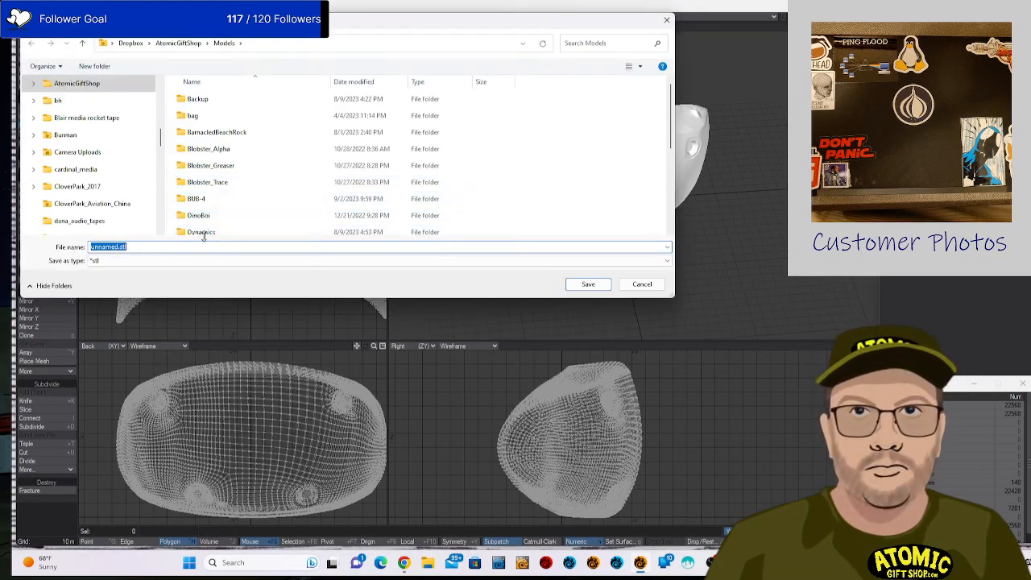
scroll(225, 201, down, 5)
click(109, 247)
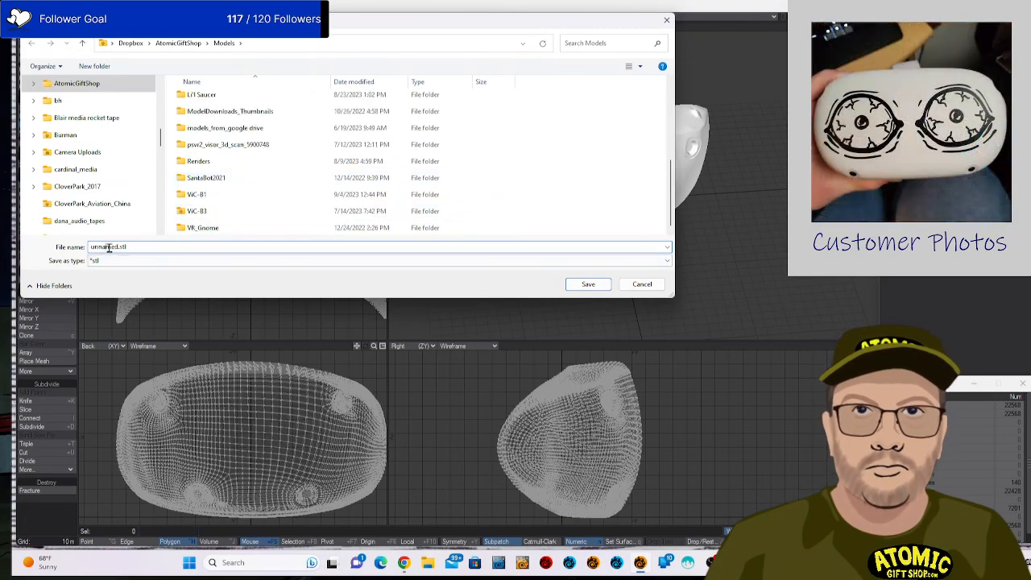
double_click(117, 246)
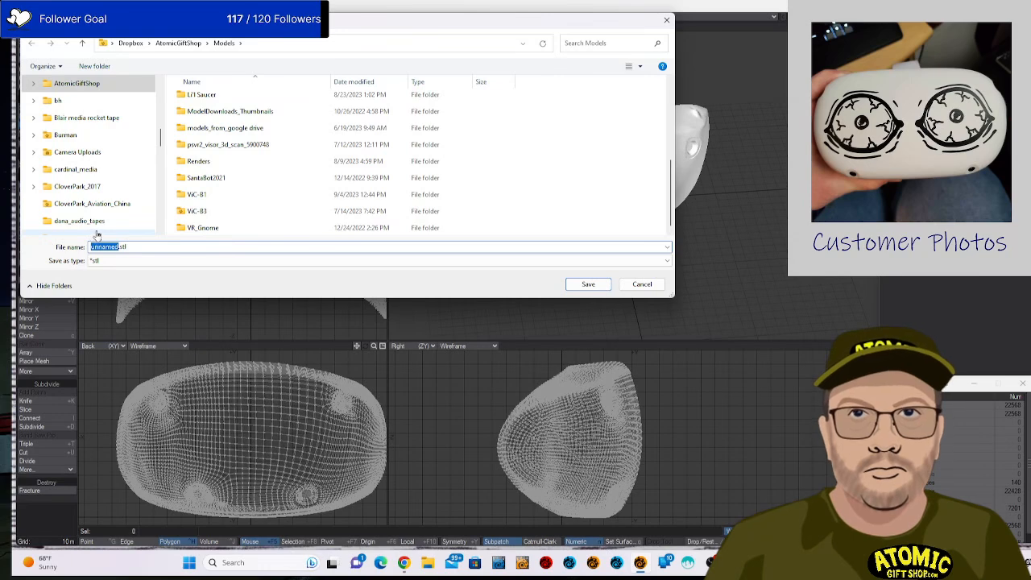
text(Shi)
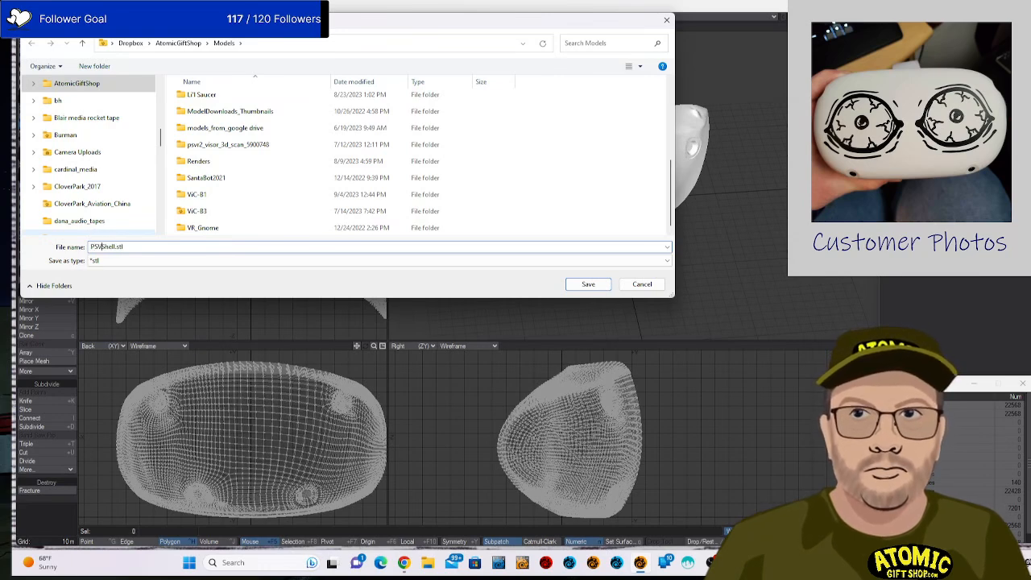
text(R2_)
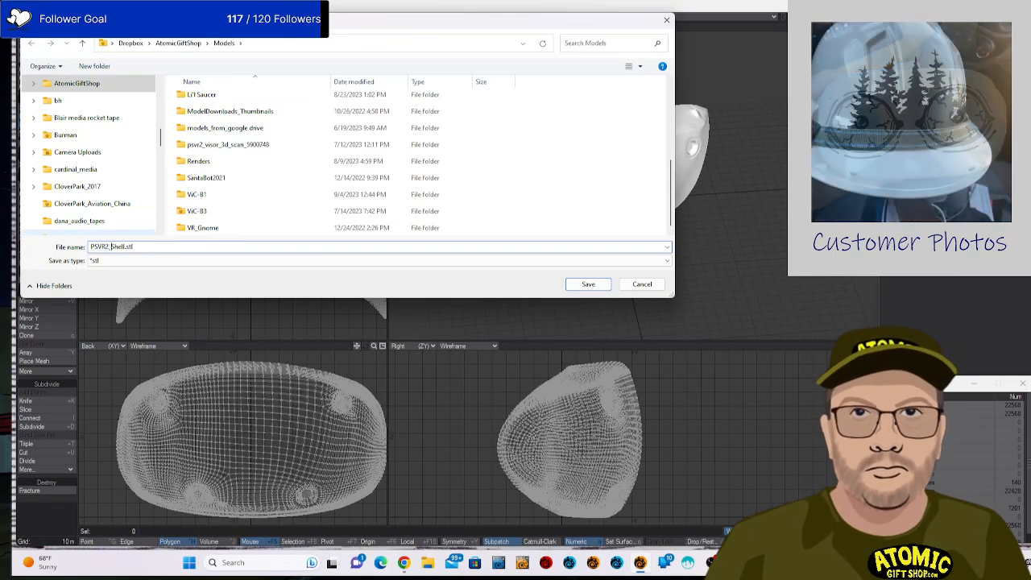
key(Return)
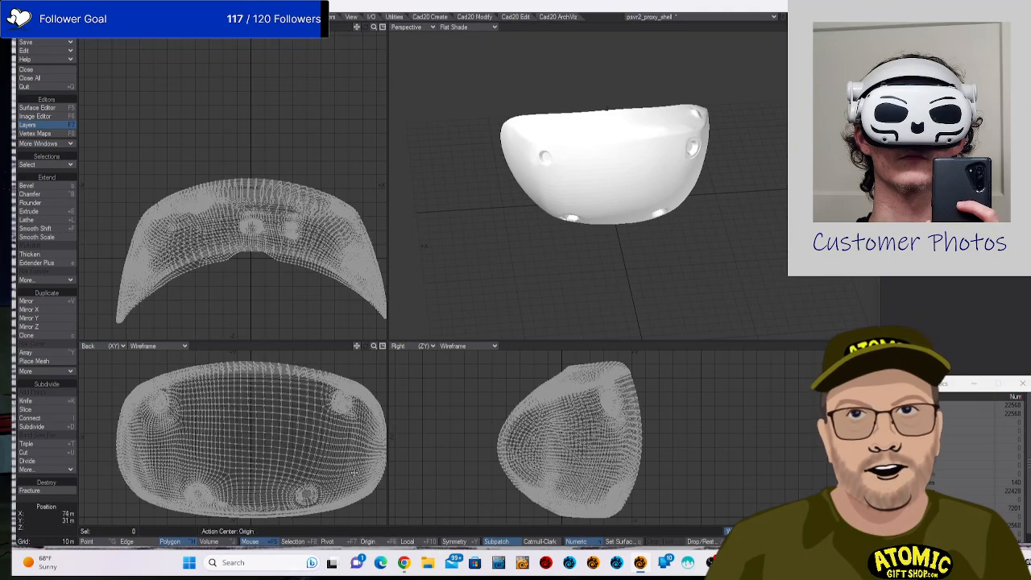
Select the uneven polygons bordering the round recess on the headset's lower front and smooth them.
drag(633, 277, 614, 167)
scroll(542, 219, up, 7)
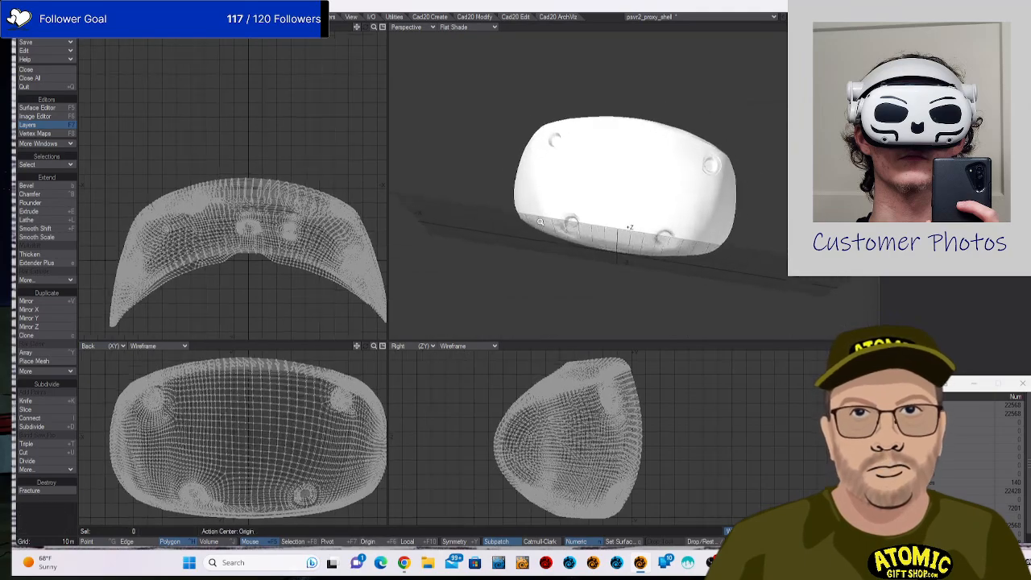
drag(542, 220, 652, 225)
scroll(512, 208, up, 4)
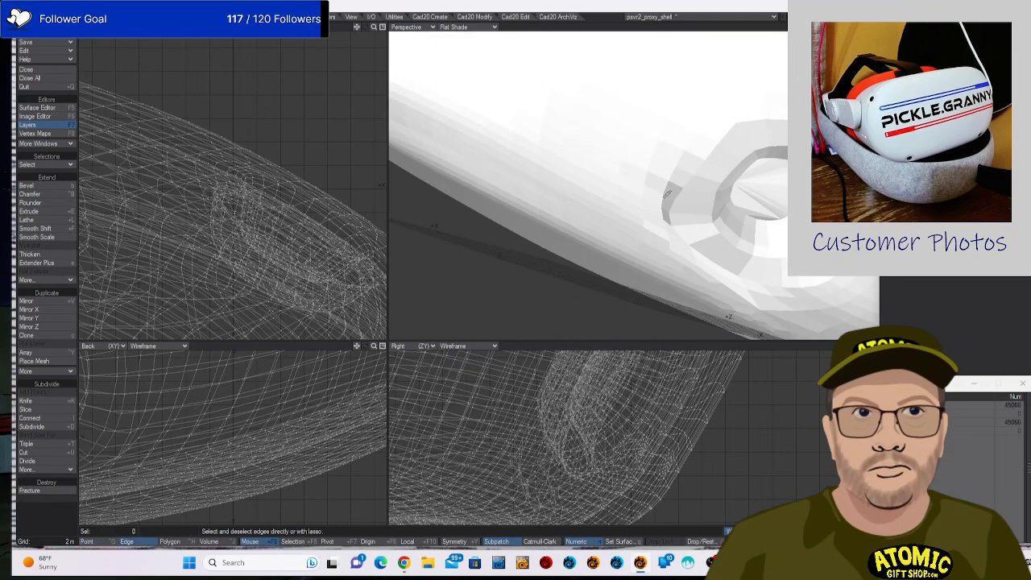
click(663, 208)
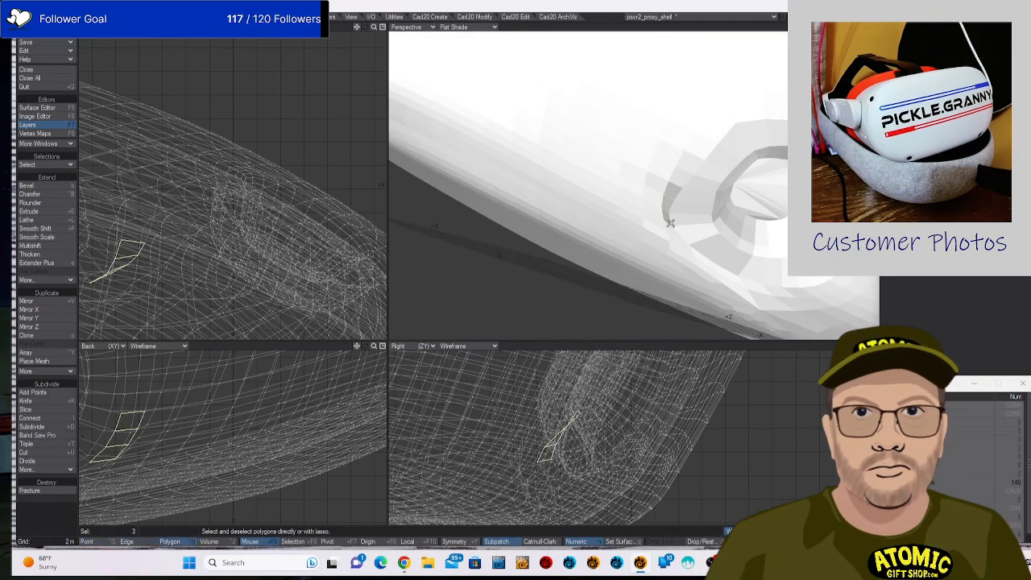
click(671, 217)
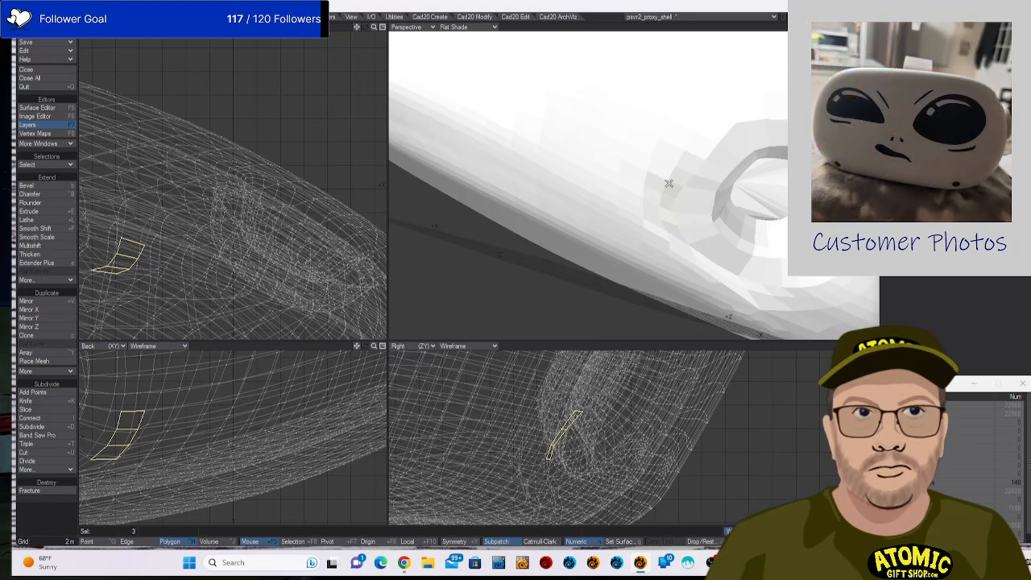
mouse_move(668, 183)
mouse_down()
mouse_move(659, 242)
mouse_move(675, 248)
mouse_move(669, 214)
mouse_move(680, 188)
mouse_move(700, 267)
mouse_up()
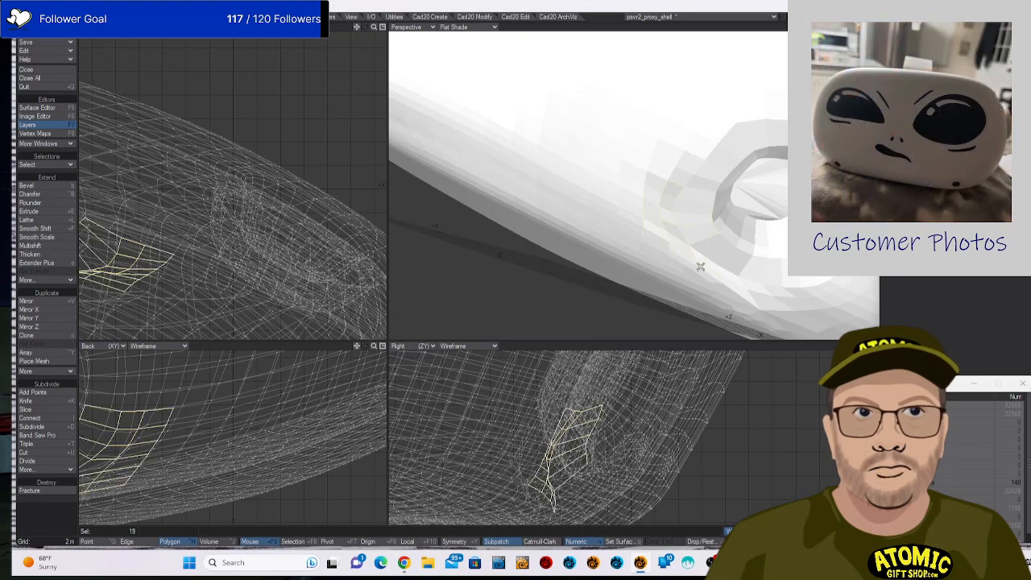
key(shift+m)
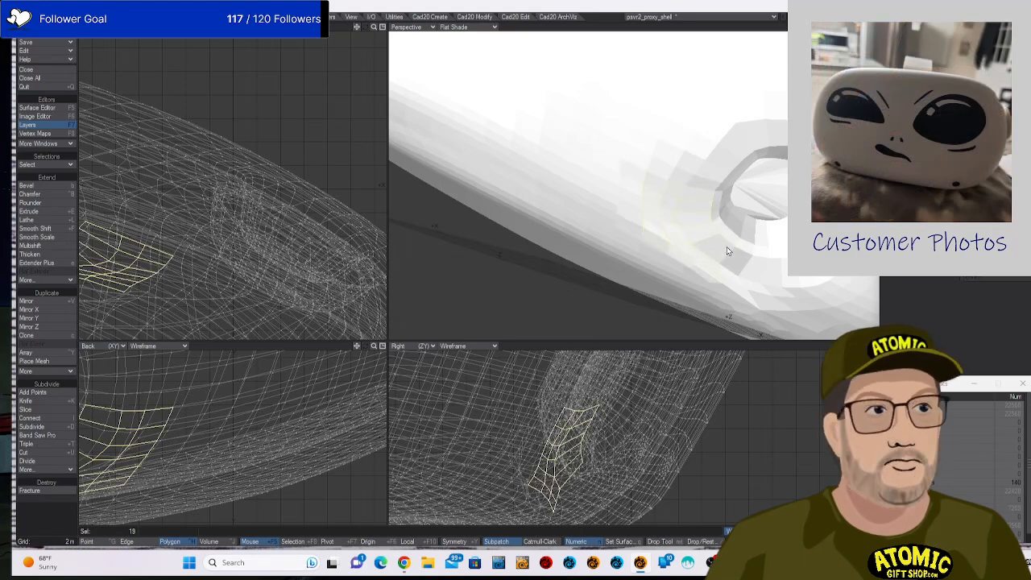
drag(771, 244, 717, 219)
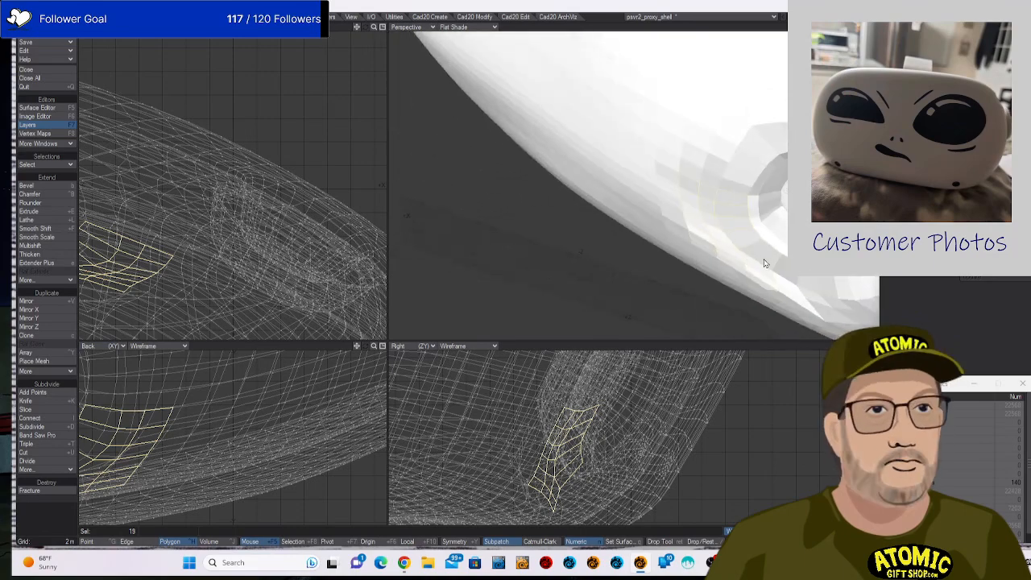
key(Return)
Add the adjoining polygons below the recess to the selection, smooth the patch again and clear the selection.
drag(798, 278, 812, 298)
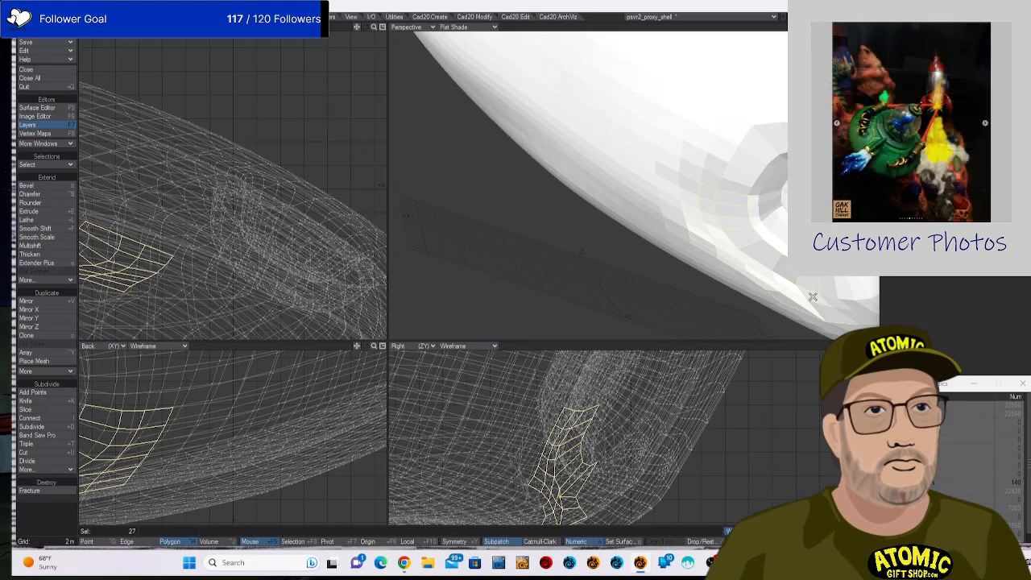
key(shift+m)
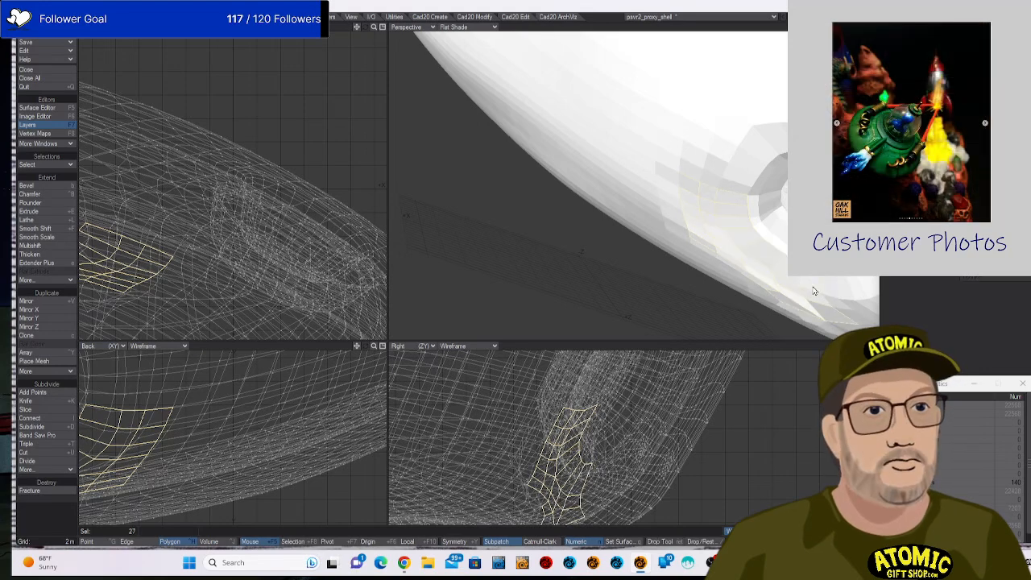
drag(842, 302, 716, 170)
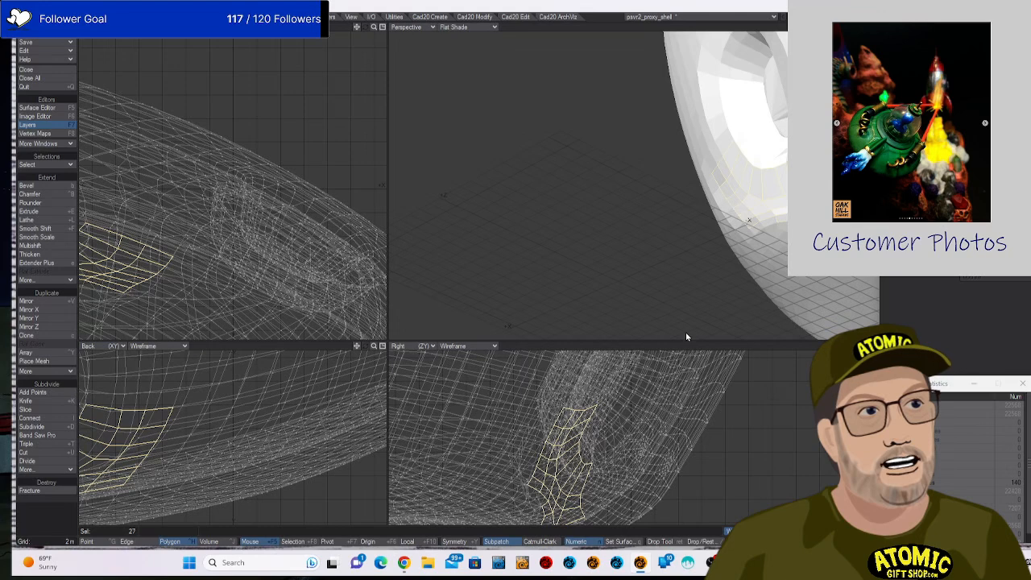
click(68, 504)
Try to spin the shared edge between the two adjoining quads at the sharp crease below the round recess.
drag(780, 159, 776, 151)
drag(667, 175, 744, 264)
scroll(744, 264, up, 5)
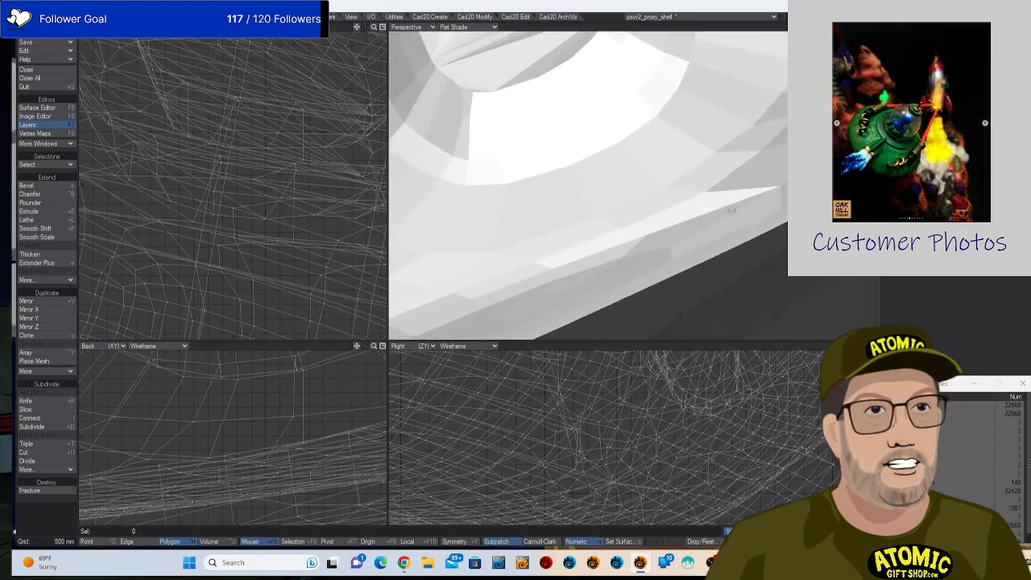
drag(731, 210, 694, 175)
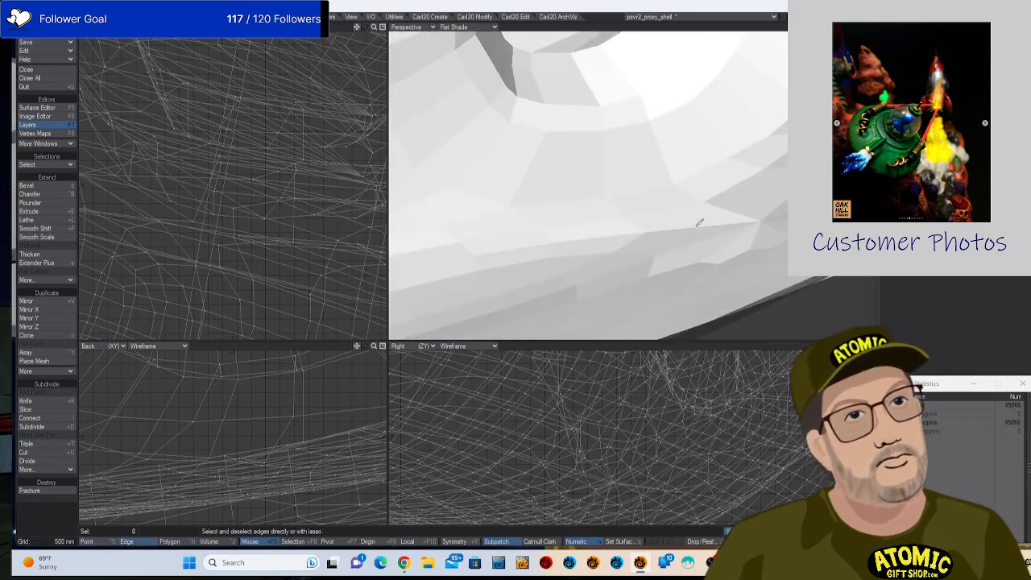
drag(699, 223, 707, 192)
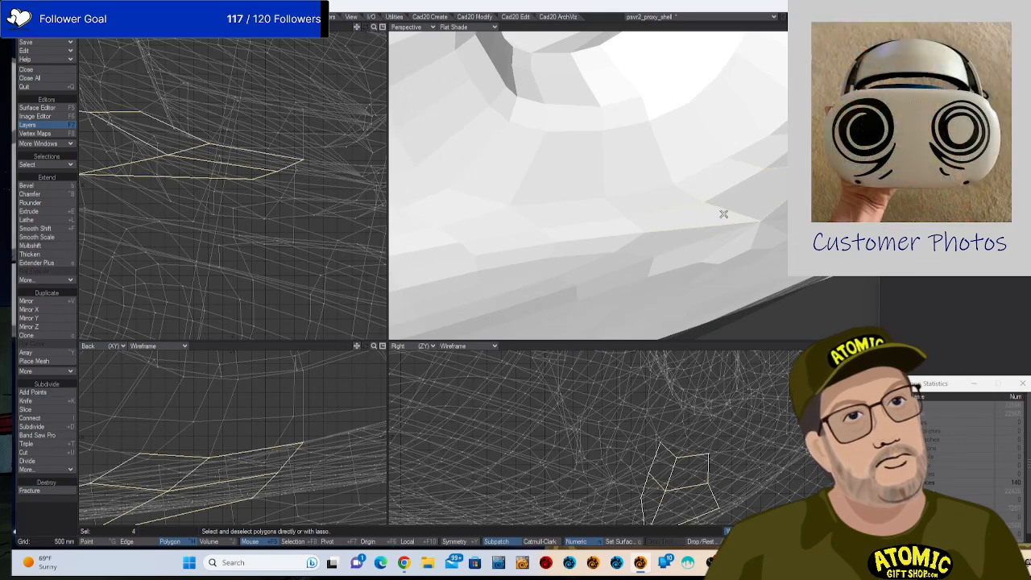
mouse_move(720, 216)
mouse_down()
mouse_move(757, 194)
mouse_move(754, 203)
mouse_move(700, 190)
mouse_move(721, 252)
mouse_up()
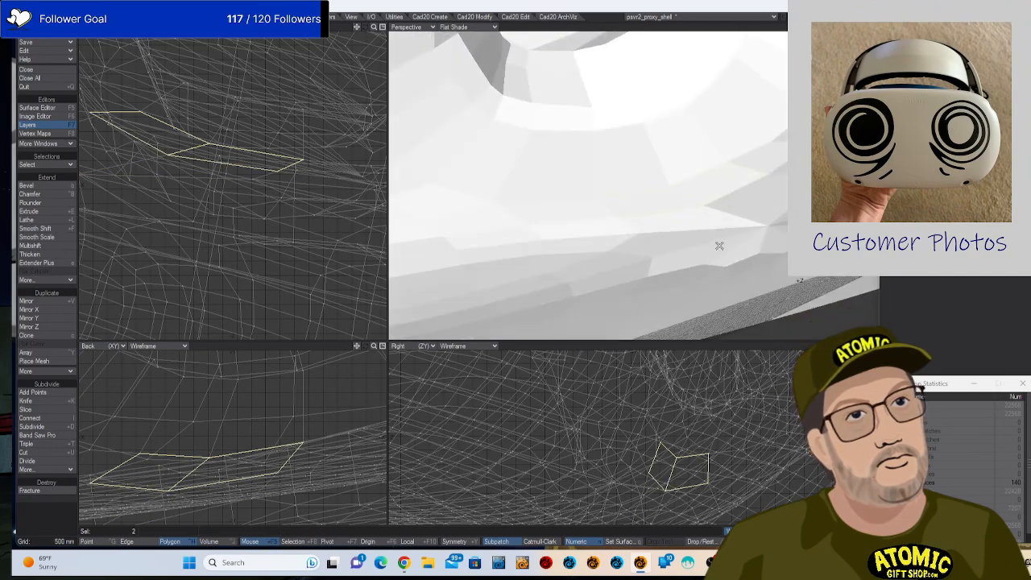
mouse_move(725, 211)
mouse_down()
mouse_move(722, 200)
mouse_move(669, 202)
mouse_up()
click(703, 237)
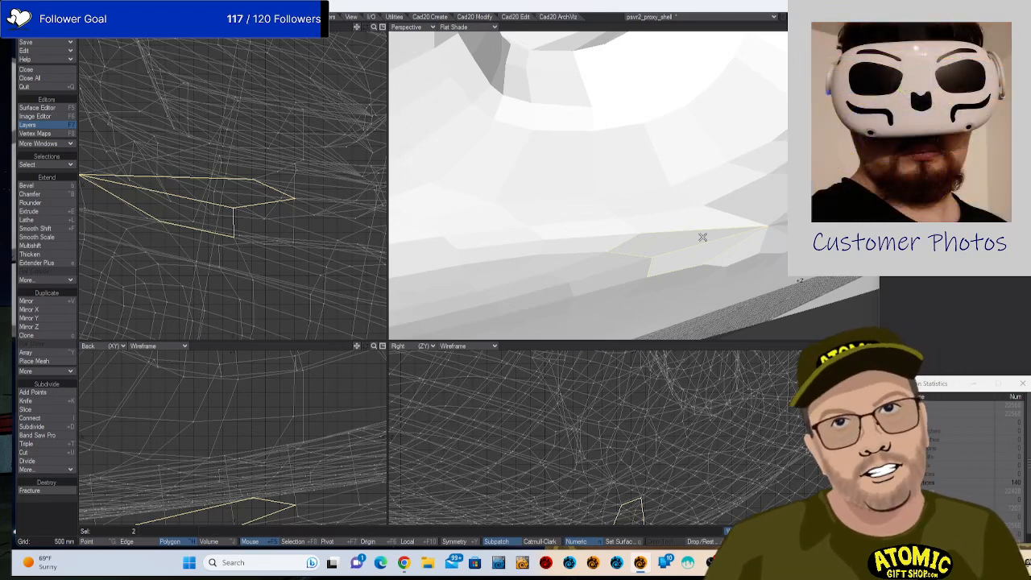
key(l)
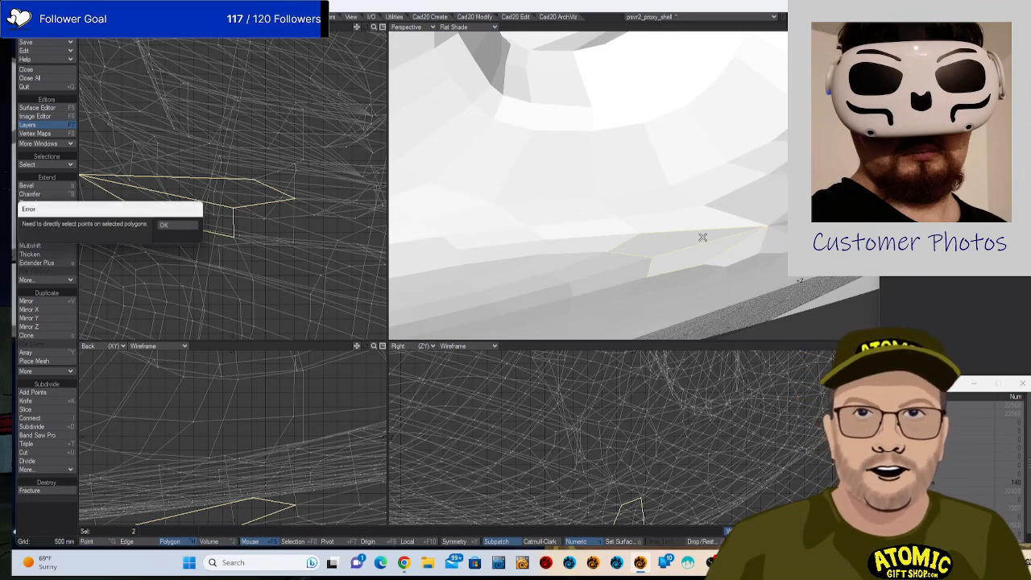
key(Return)
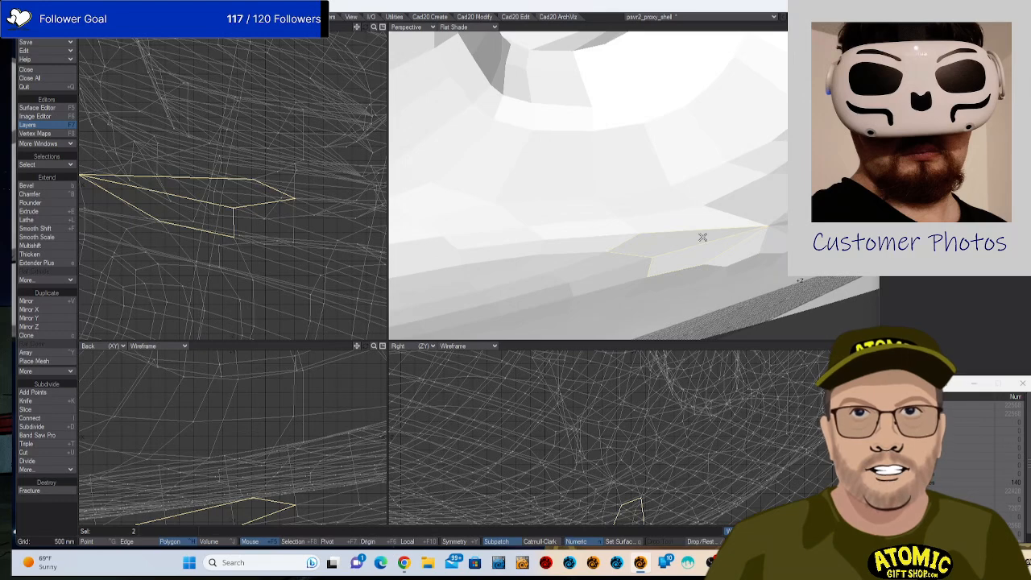
key(shift+k)
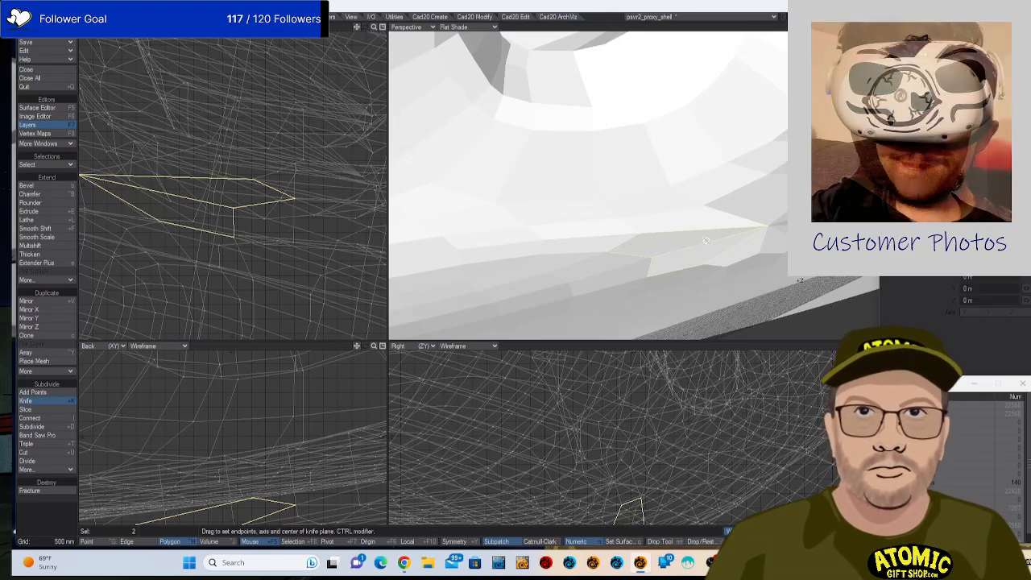
key(ctrl+k)
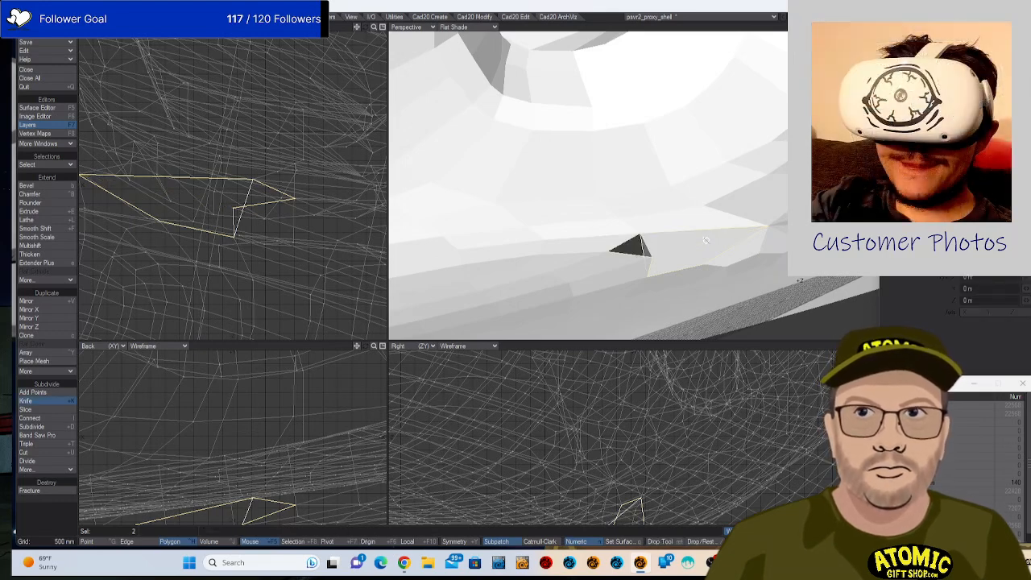
key(ctrl+k)
key(ctrl+k)
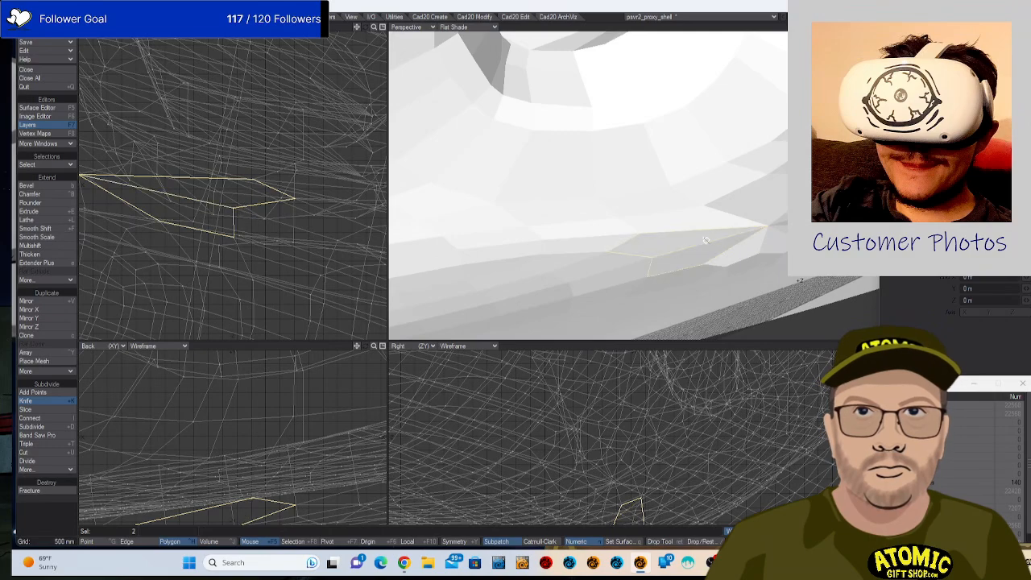
key(Return)
key(slash)
Save the edited psvr2_proxy_shell object.
scroll(579, 209, down, 4)
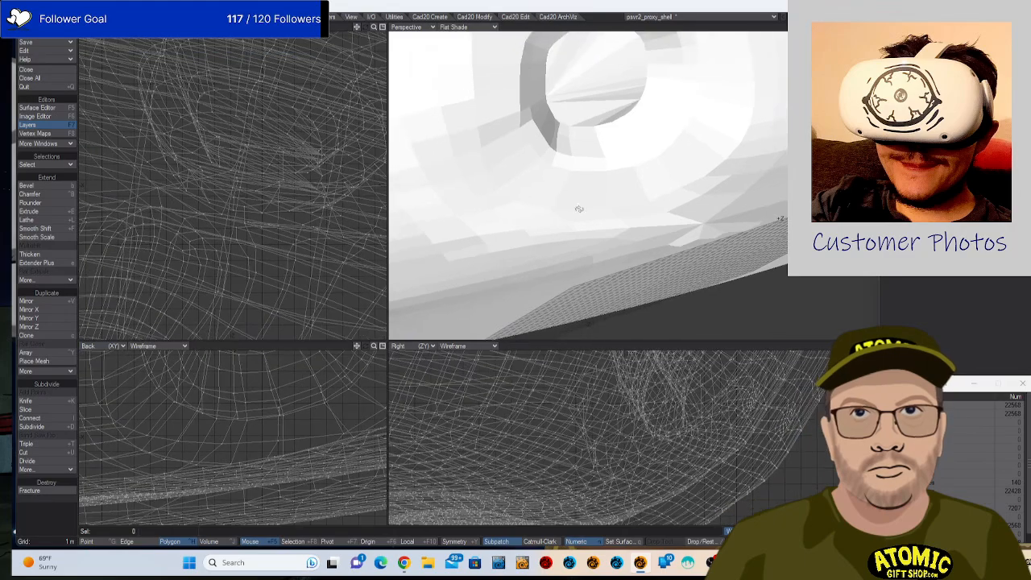
mouse_move(579, 208)
mouse_down()
mouse_move(529, 188)
mouse_move(534, 218)
mouse_move(638, 269)
mouse_move(705, 163)
mouse_up()
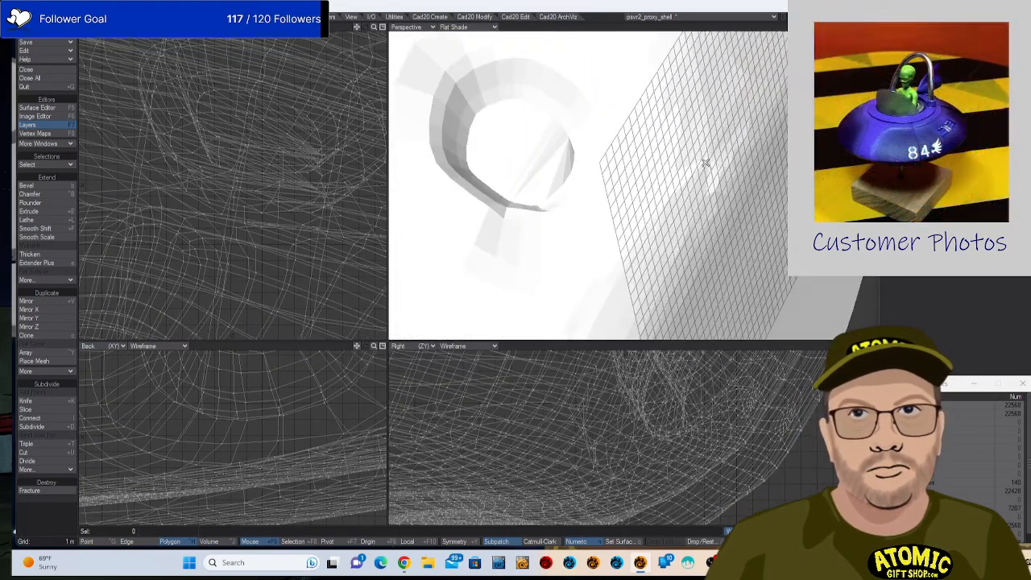
click(64, 40)
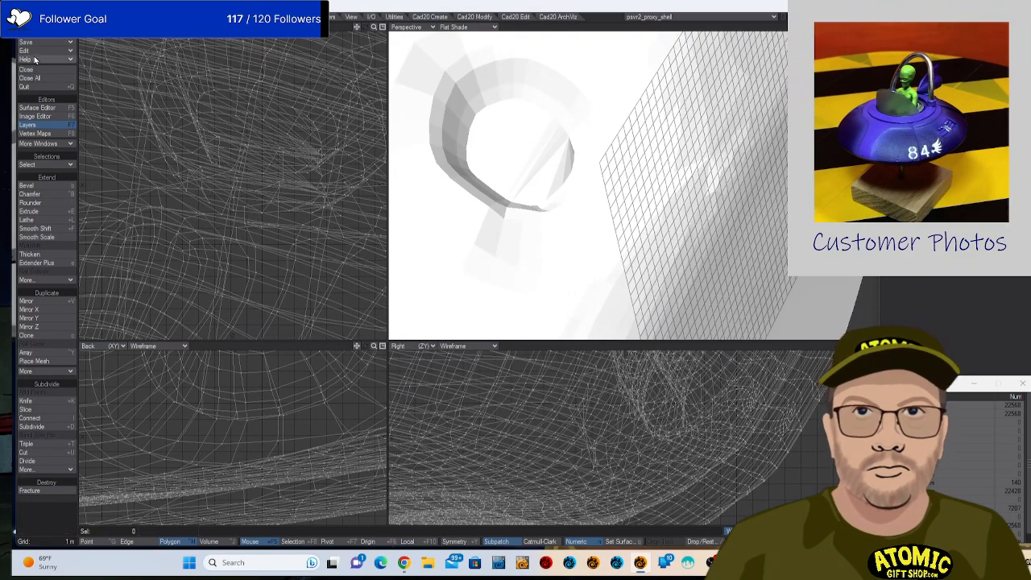
Export the shell as an ASCII STL with Z up and export units 0.001, overwriting PSVR2_Shell.stl in the Models folder.
click(41, 46)
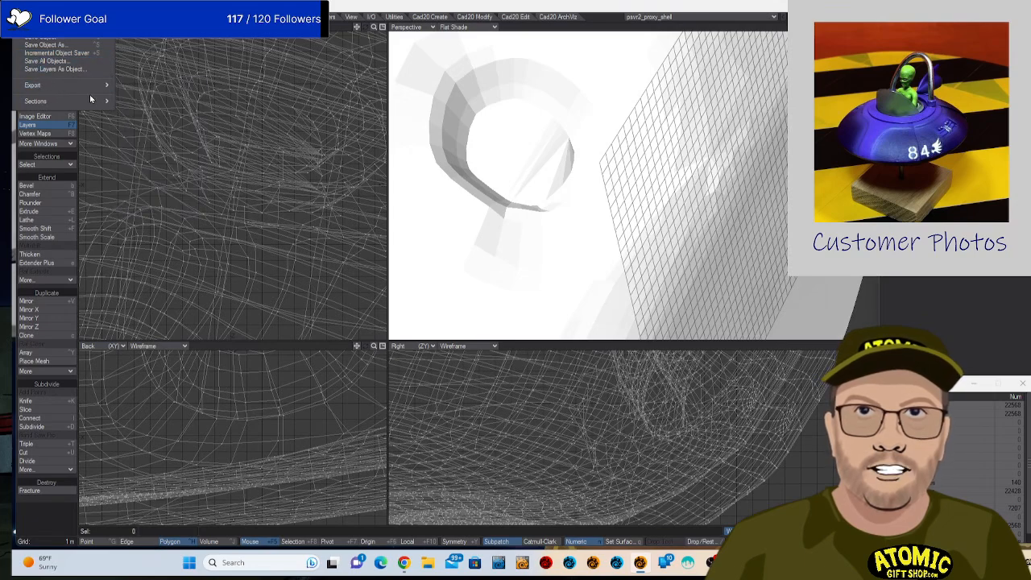
mouse_move(90, 89)
click(162, 159)
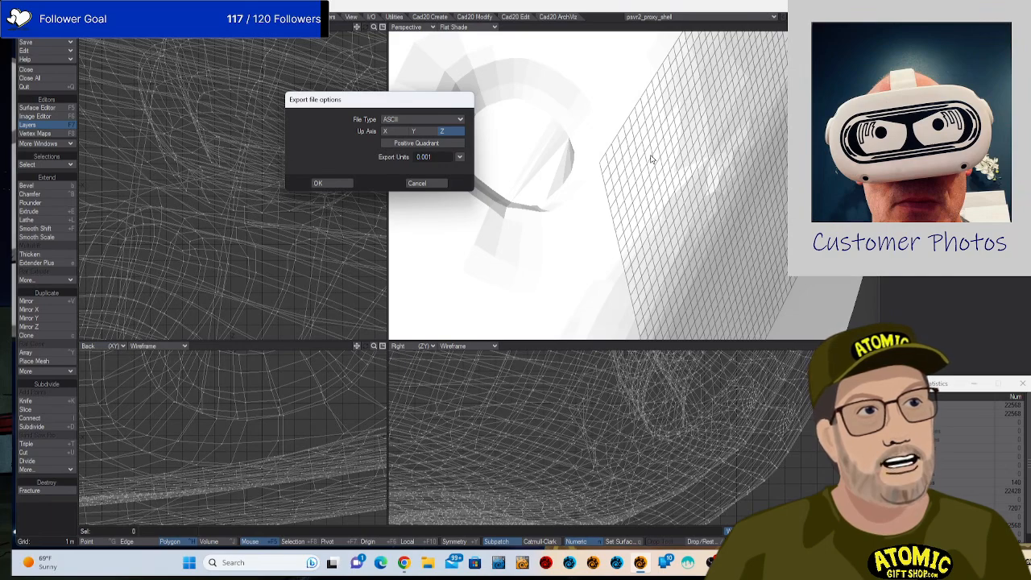
click(334, 181)
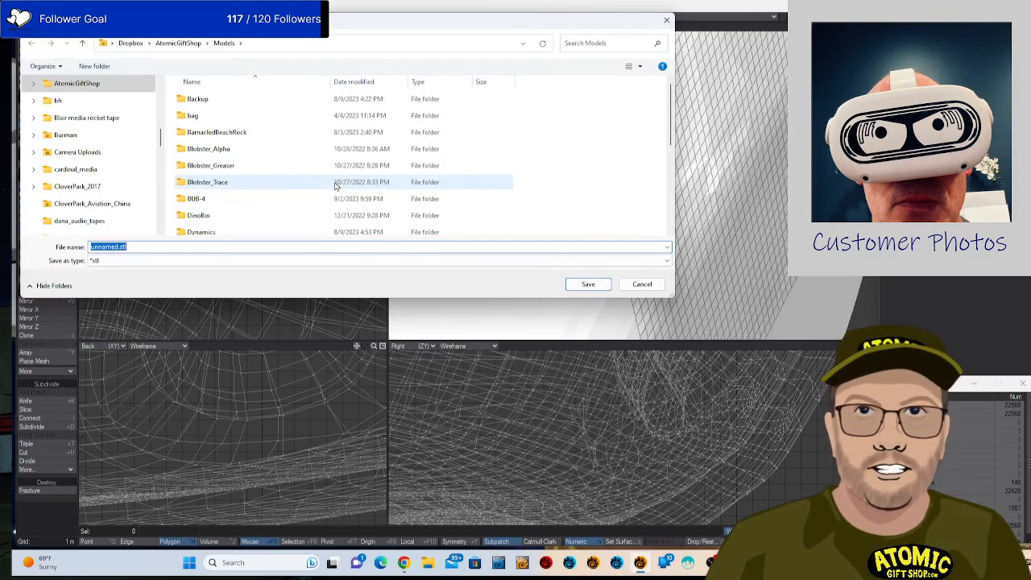
scroll(425, 169, down, 10)
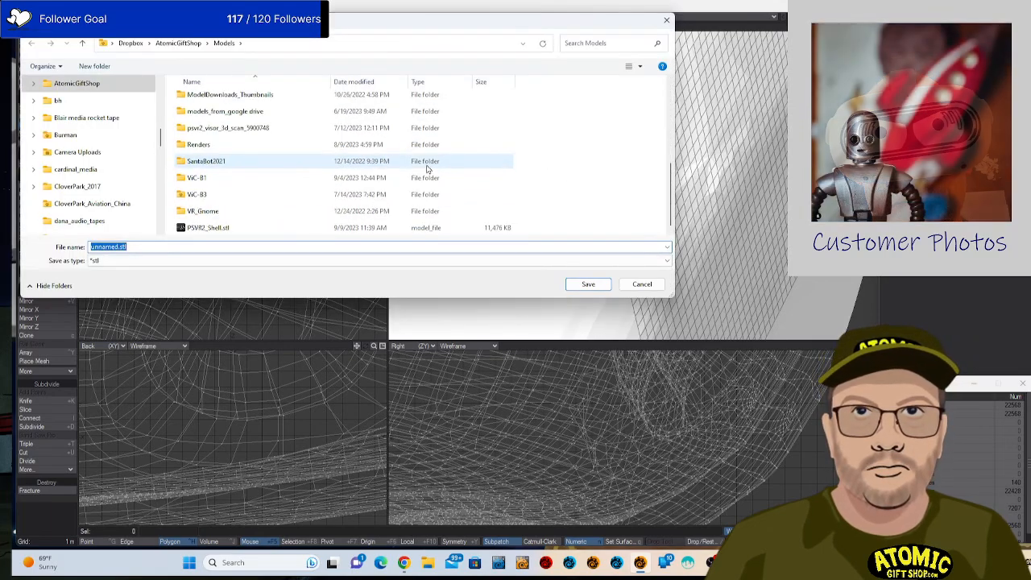
click(297, 230)
click(586, 284)
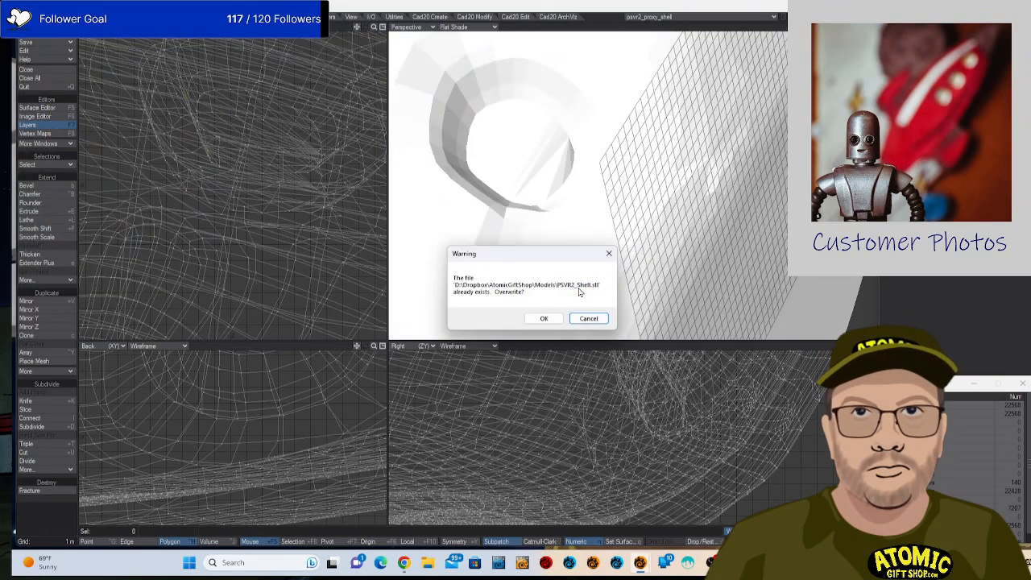
click(544, 319)
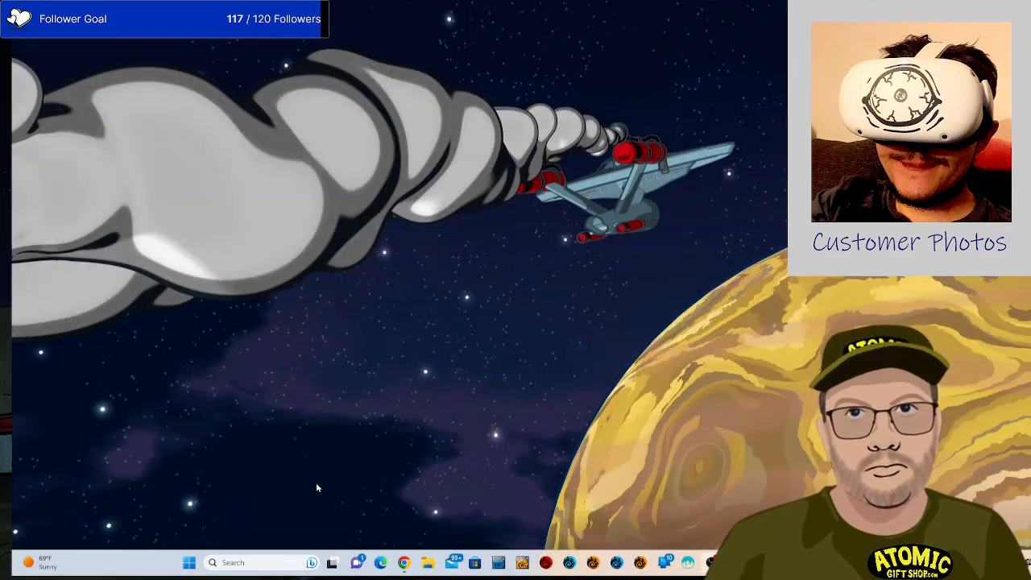
Search Windows for 3D Builder and launch it.
key(super)
text(23)
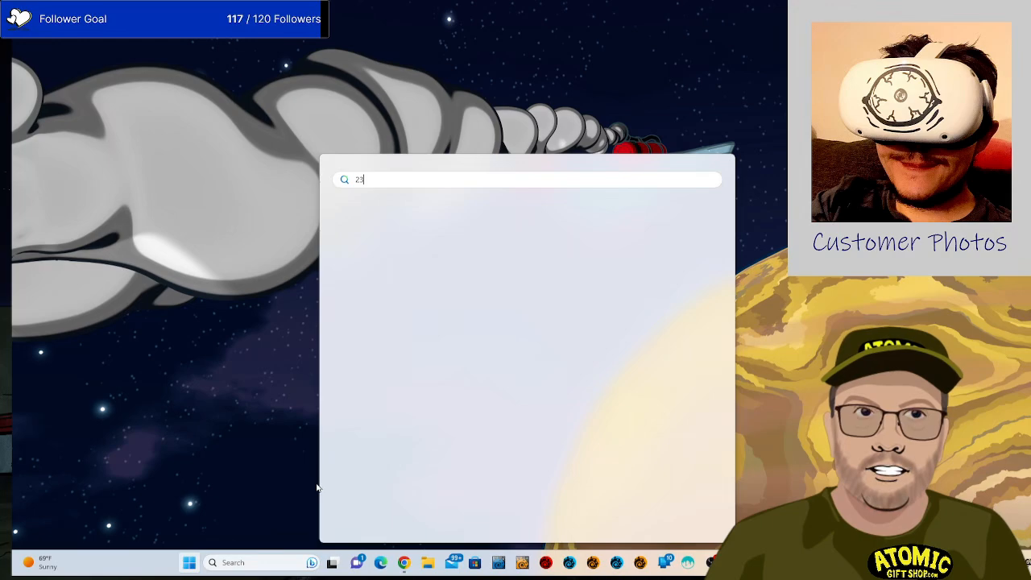
key(BackSpace)
key(BackSpace)
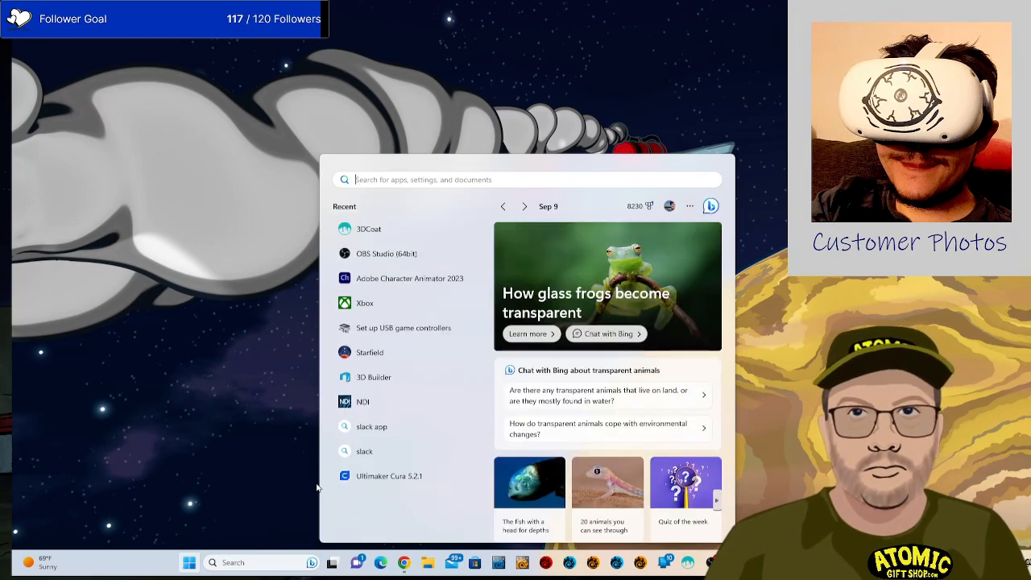
key(BackSpace)
text(3d)
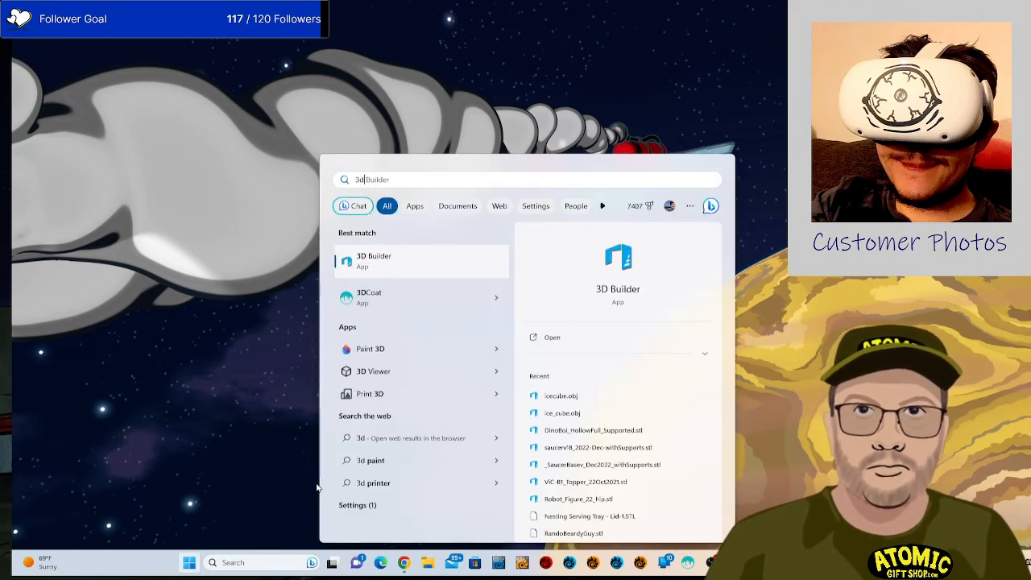
key(Return)
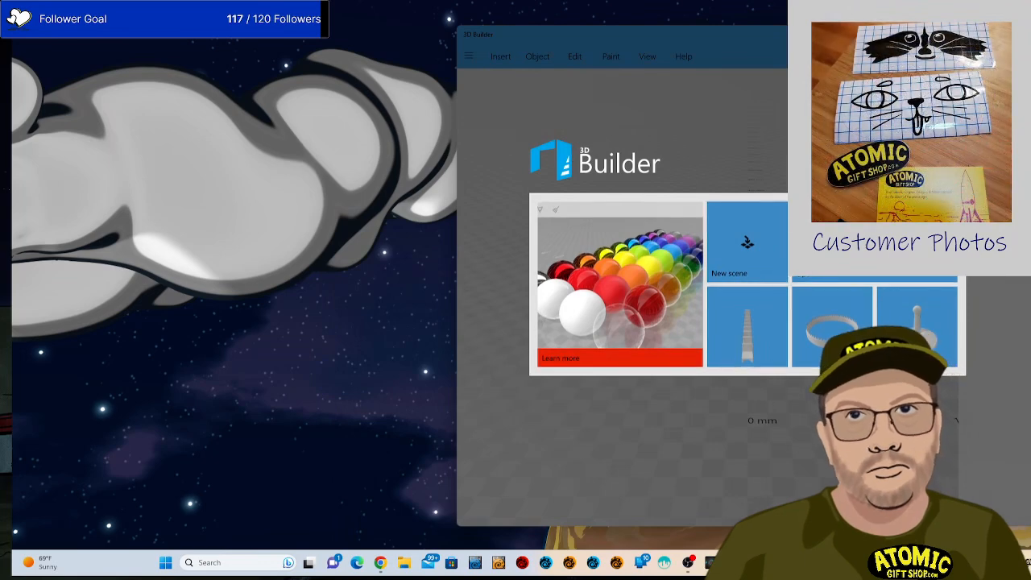
Load PSVR2_Shell.stl from the Models folder in AtomicGiftShop as a new object.
click(822, 274)
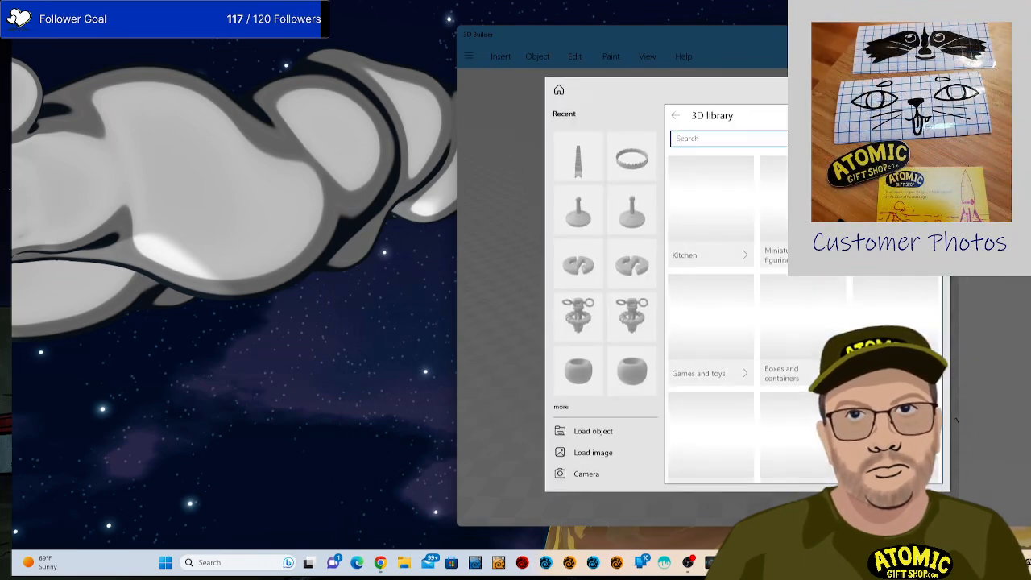
click(582, 432)
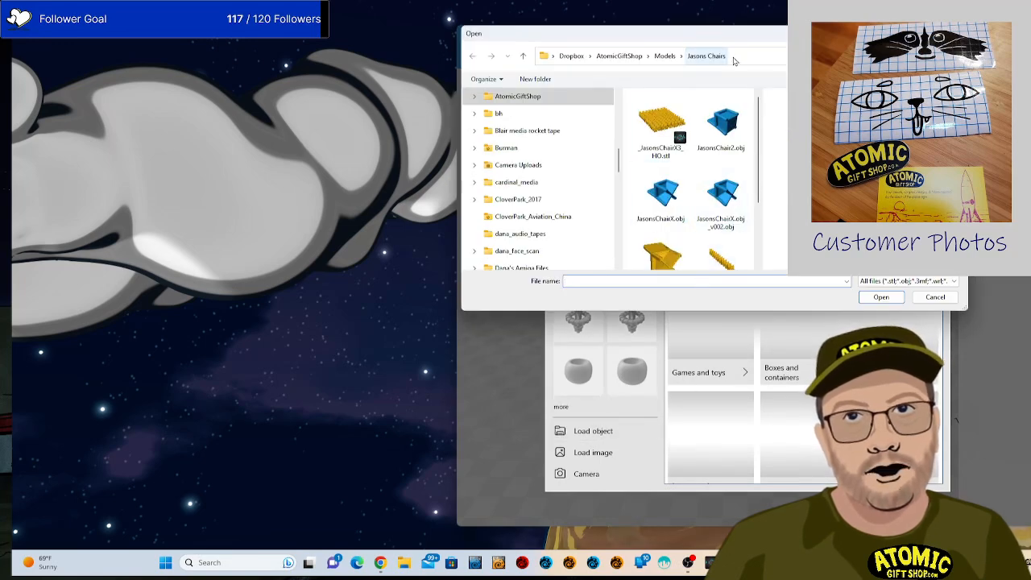
click(658, 57)
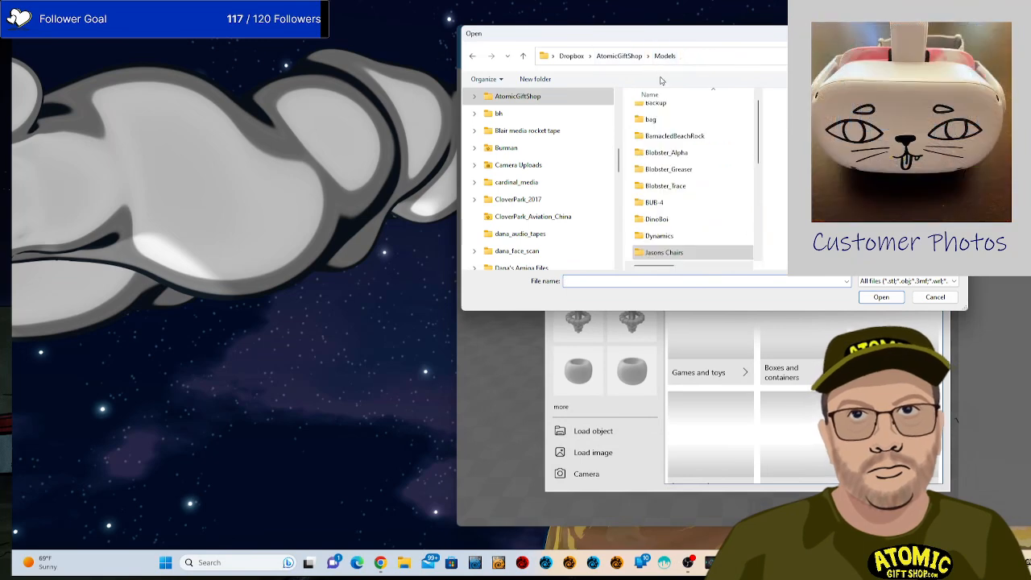
scroll(678, 218, down, 10)
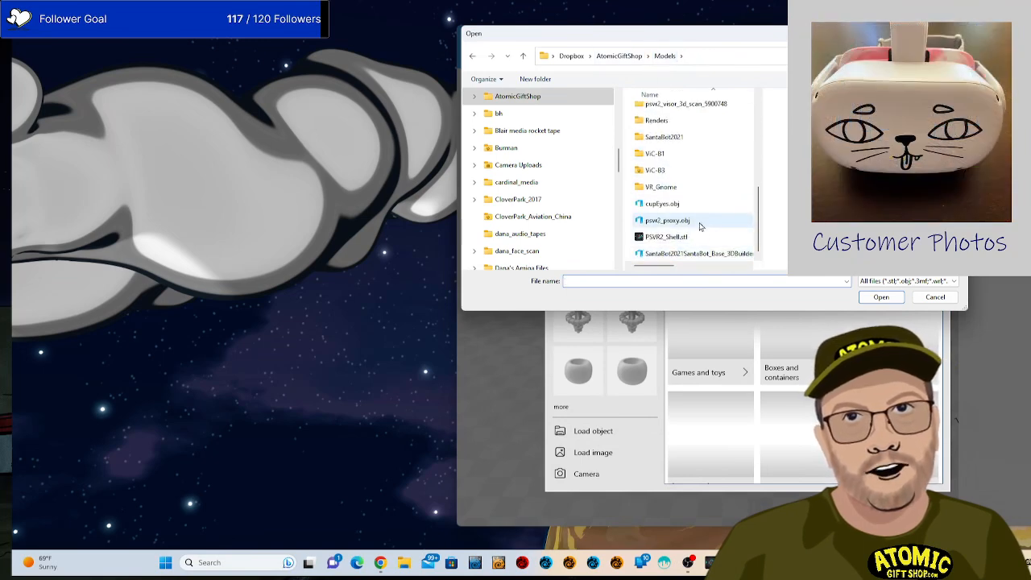
click(667, 220)
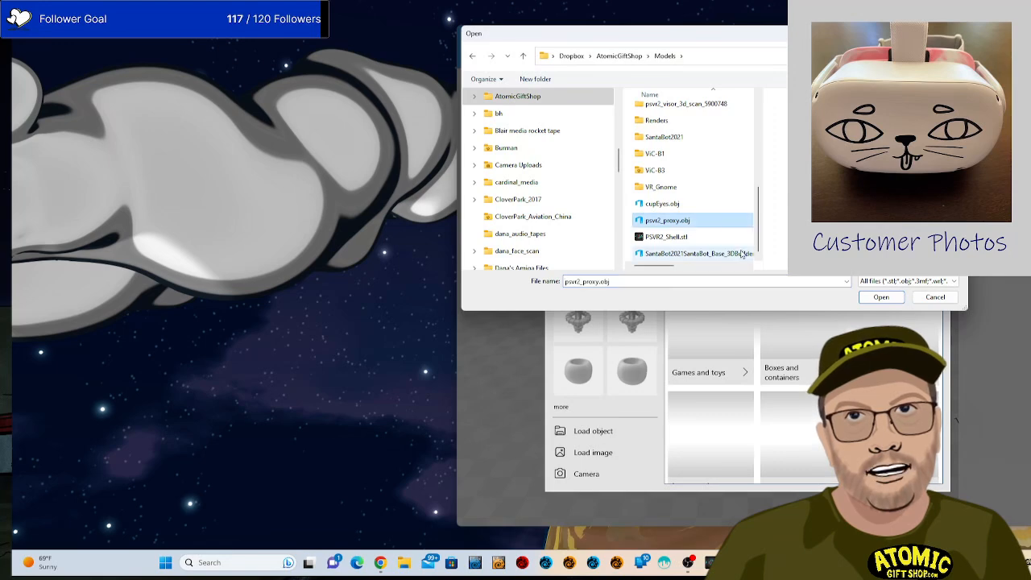
click(697, 238)
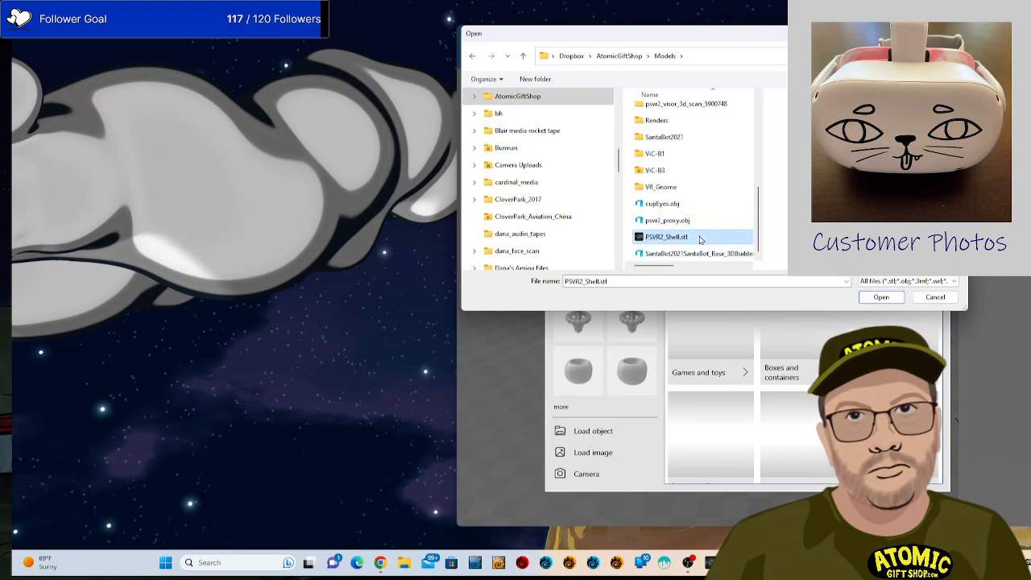
click(879, 298)
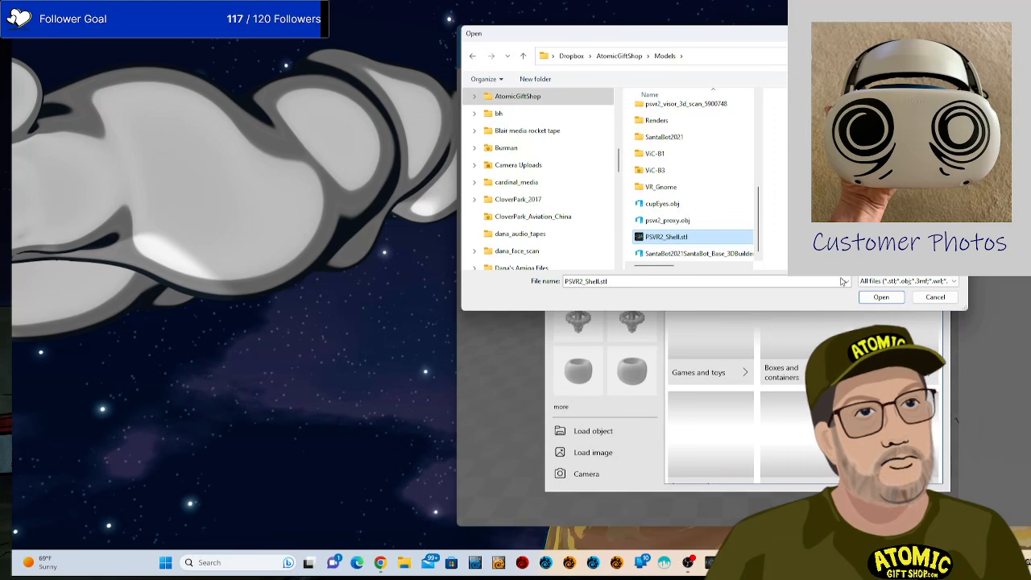
click(881, 298)
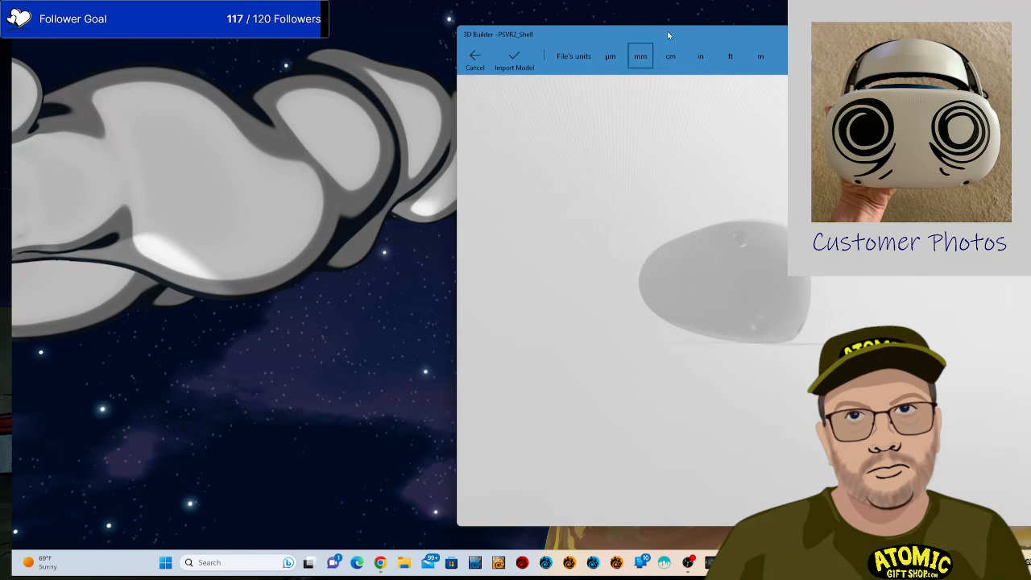
Set the file's units to mm and import the shell model.
click(761, 55)
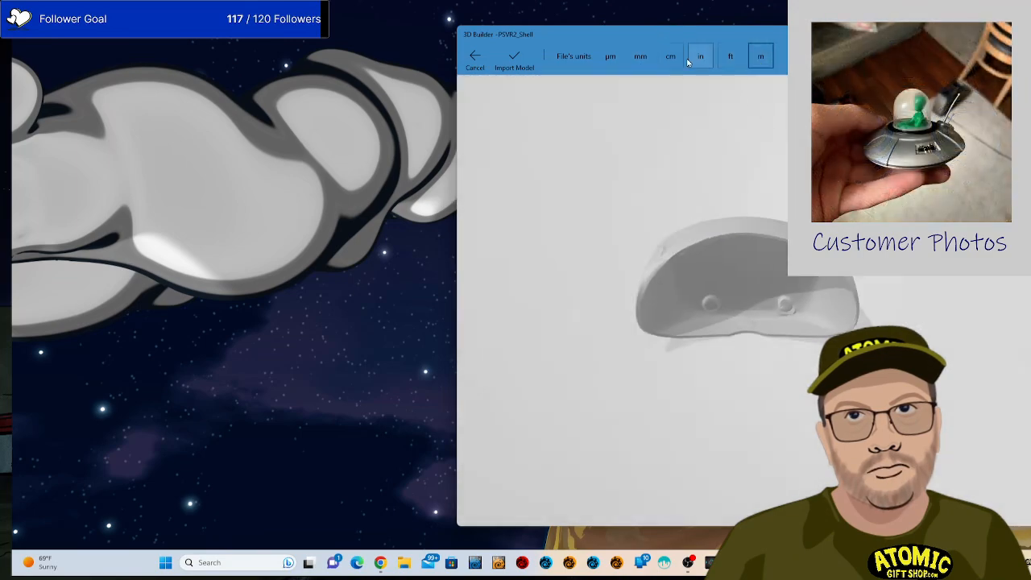
click(640, 55)
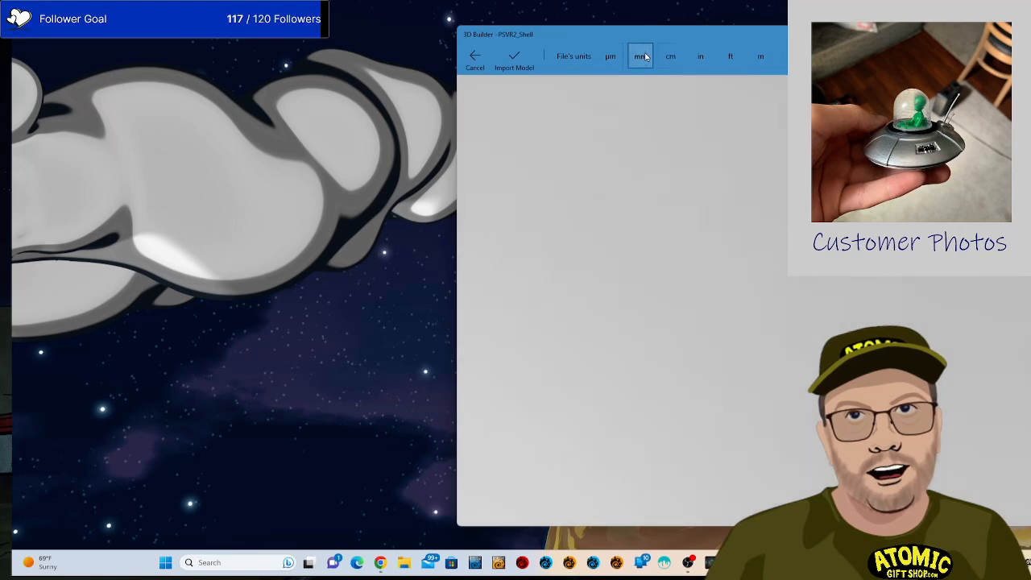
click(500, 67)
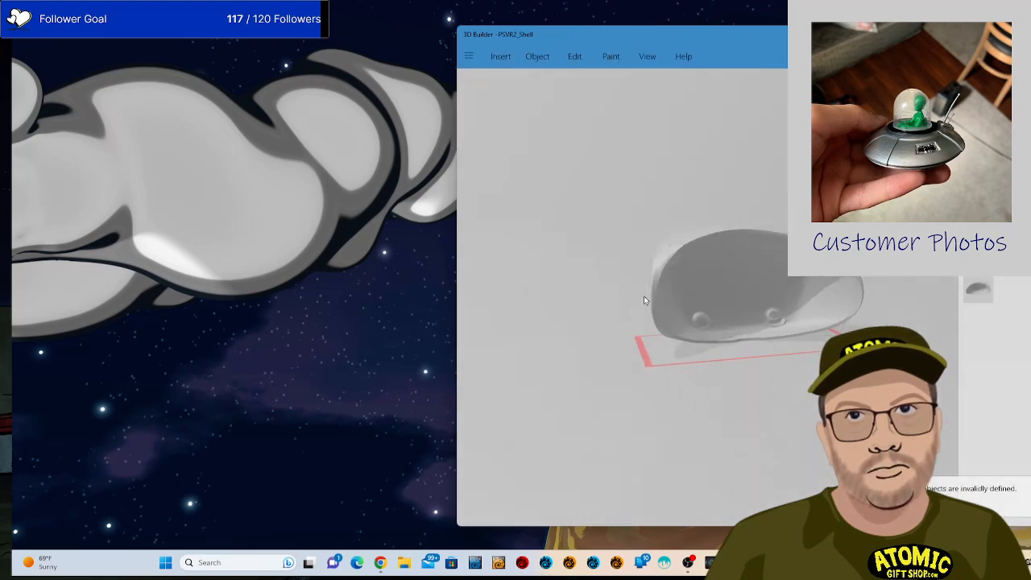
Inspect the shell's outer face, then select it and repair its invalidly defined geometry.
drag(644, 300, 945, 282)
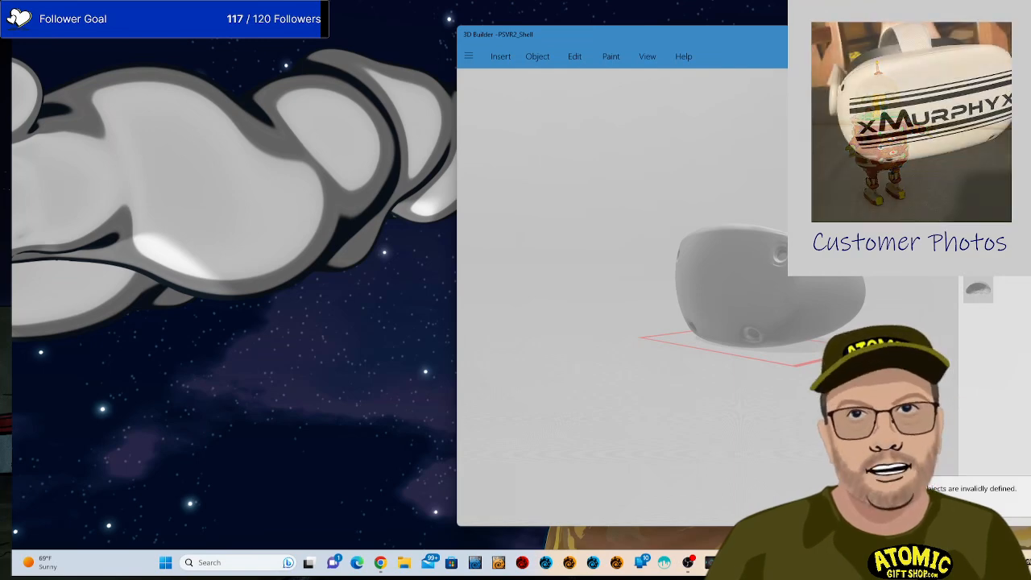
click(796, 279)
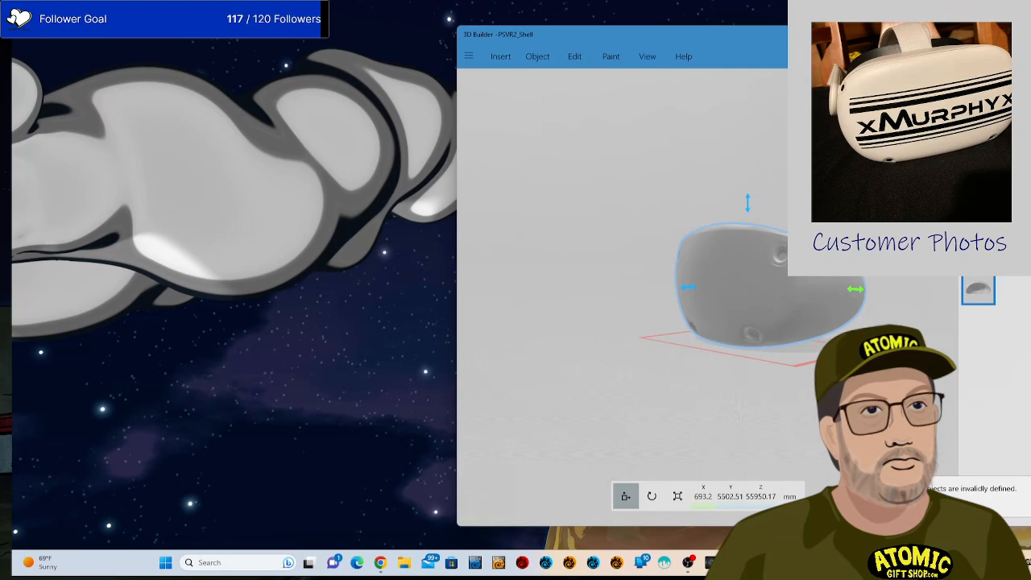
click(922, 495)
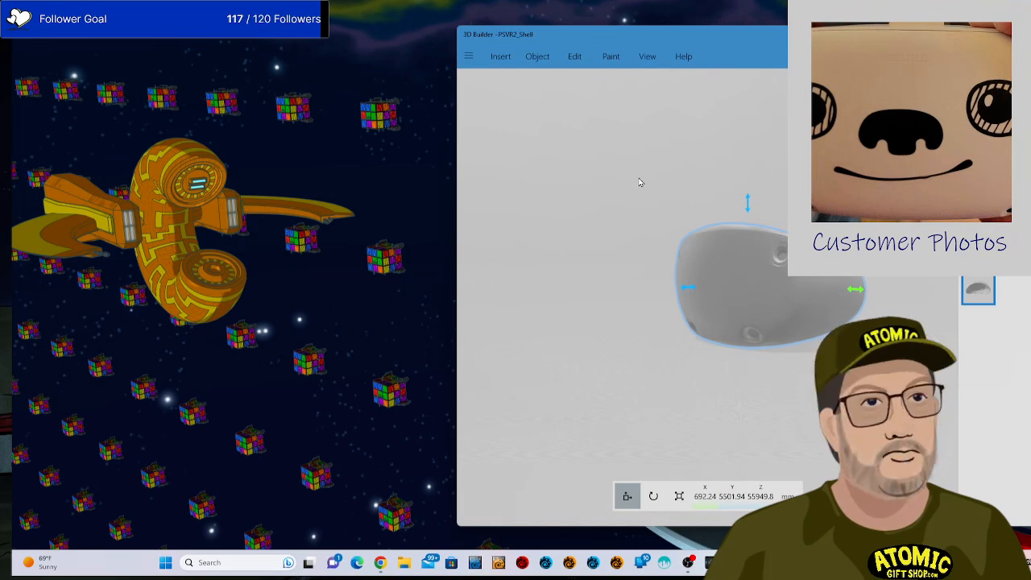
Reselect the repaired shell and activate scaling to show its X, Y and Z dimensions.
drag(640, 179, 710, 348)
mouse_move(599, 225)
mouse_down()
mouse_move(653, 276)
mouse_move(566, 211)
mouse_move(783, 342)
mouse_move(746, 301)
mouse_up()
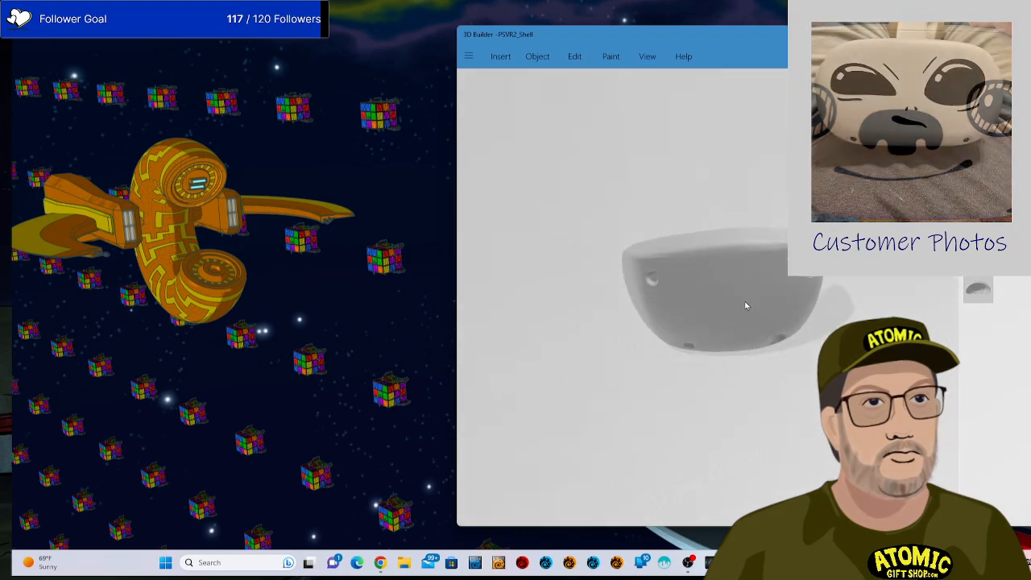
click(716, 294)
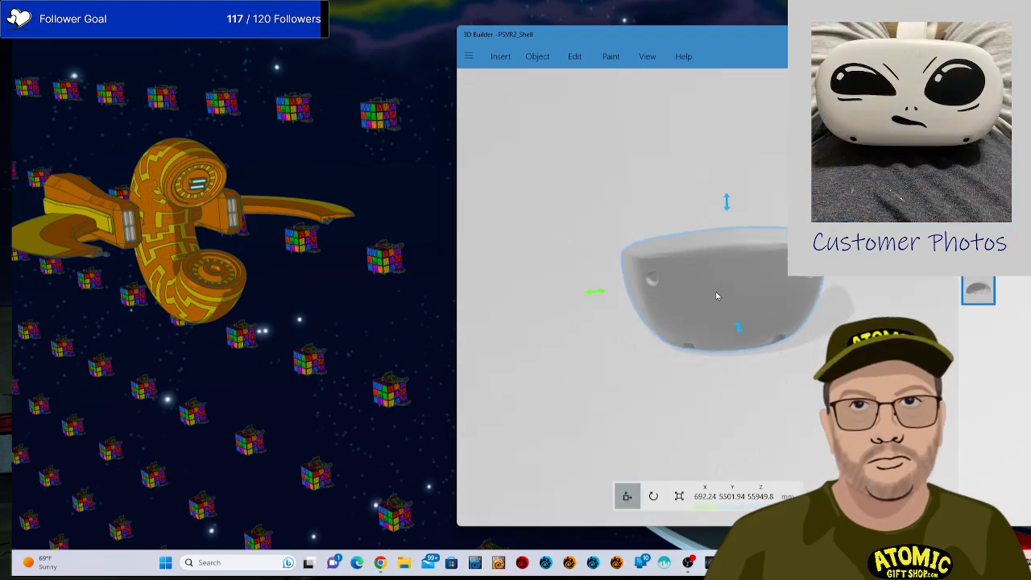
click(681, 498)
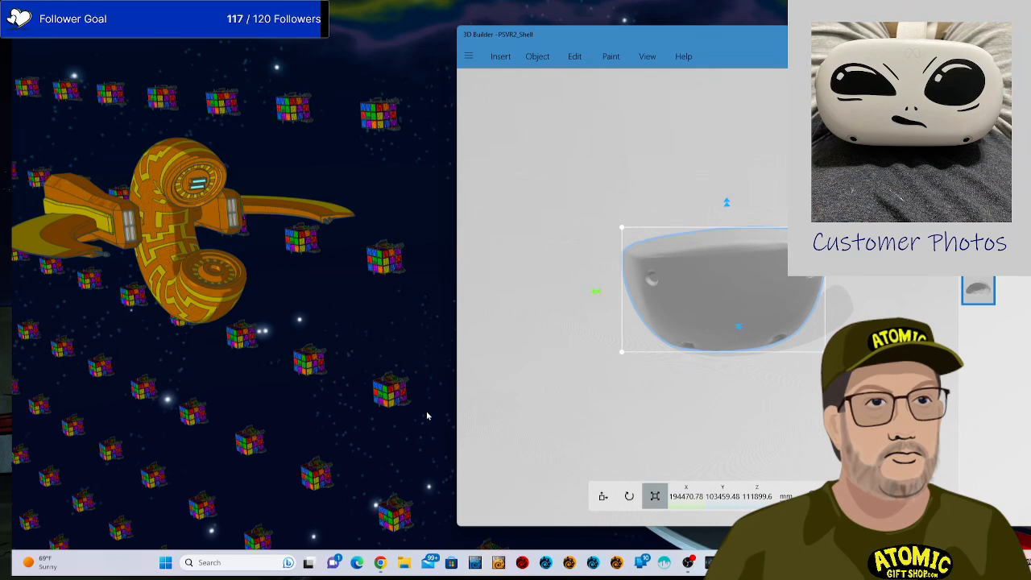
Switch to Google Chrome in a new window and place it so the shell's dimensions stay in sight.
right_click(382, 570)
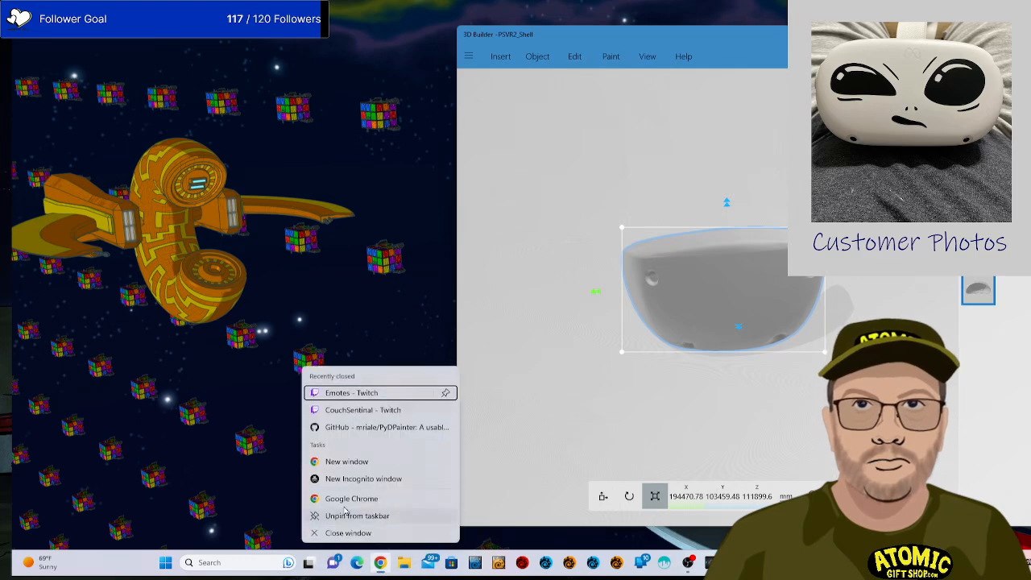
click(351, 467)
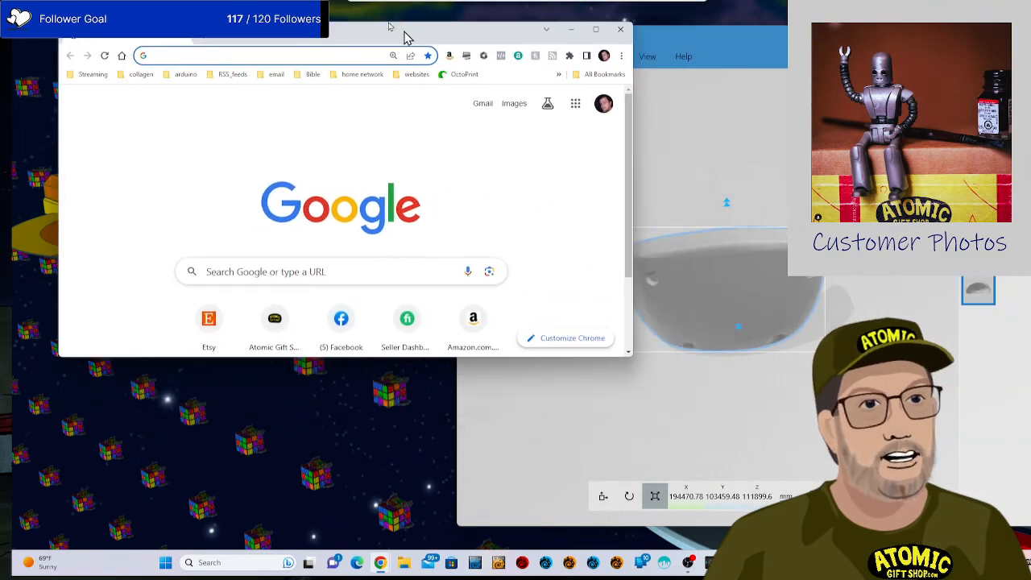
drag(405, 36, 378, 58)
Search Google for "dimension of a psvr2 headset".
click(386, 294)
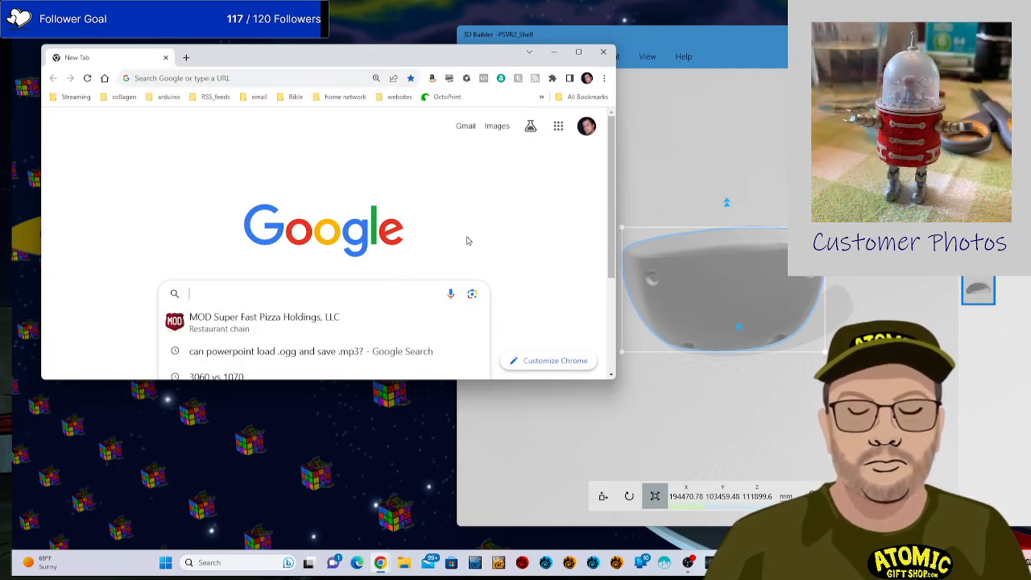
text(dimension)
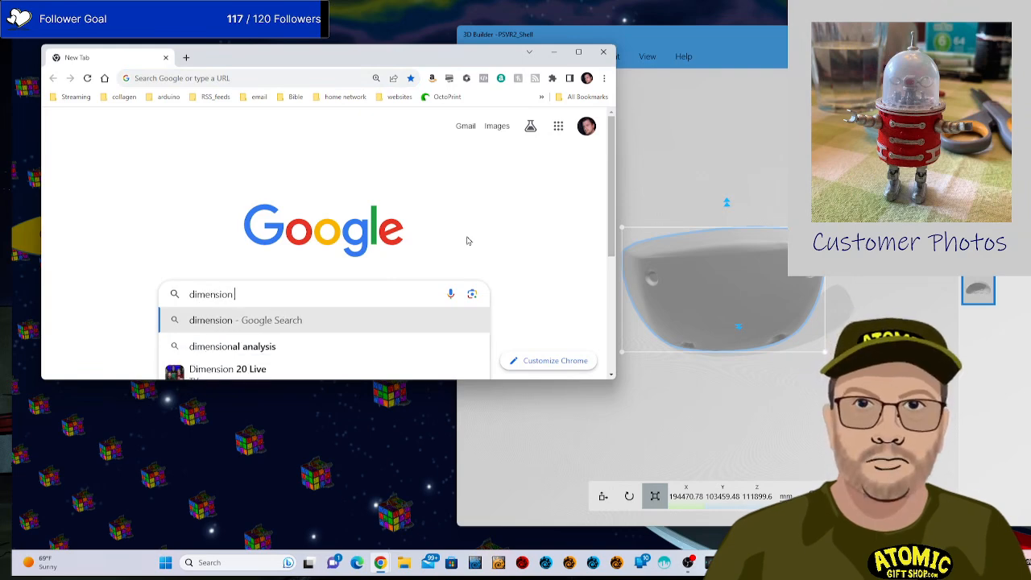
text( of ap)
key(BackSpace)
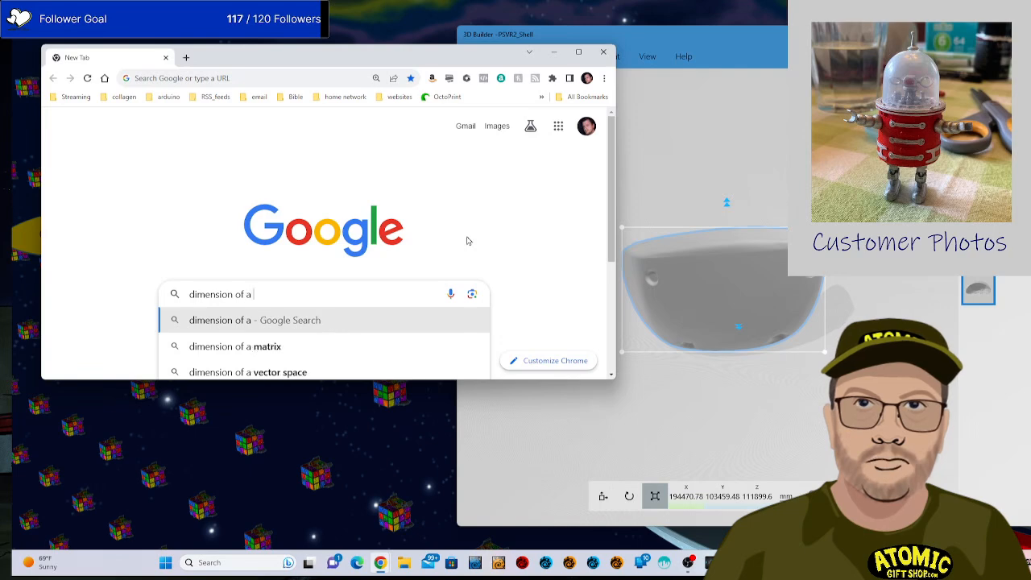
text(psu)
key(BackSpace)
text(v)
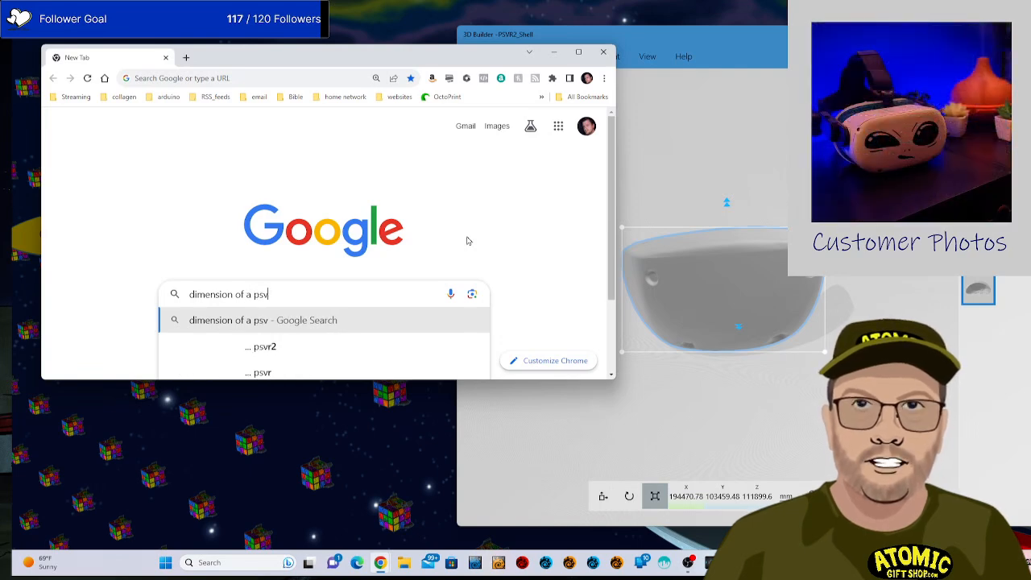
key(Down)
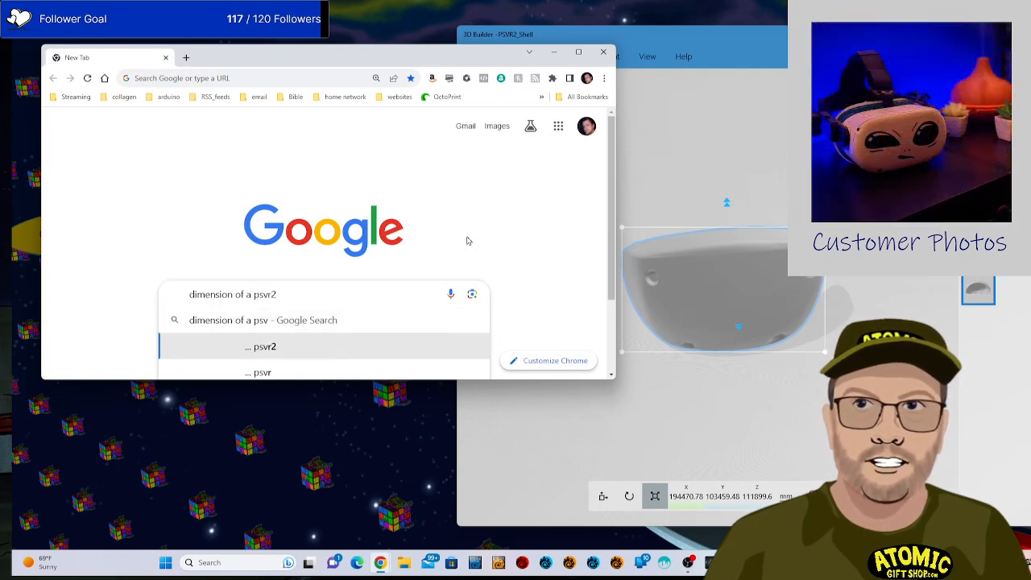
key(Down)
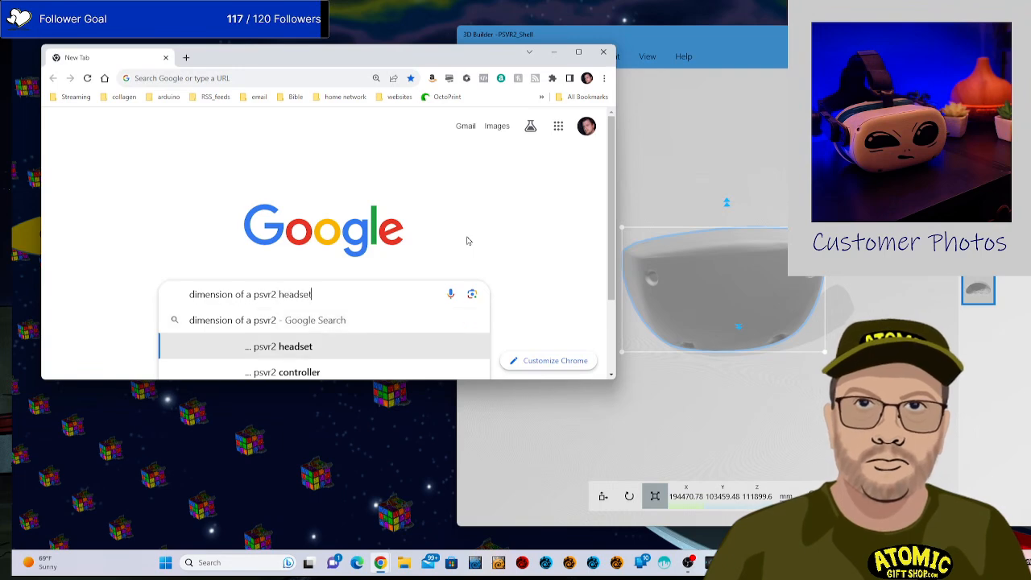
key(Return)
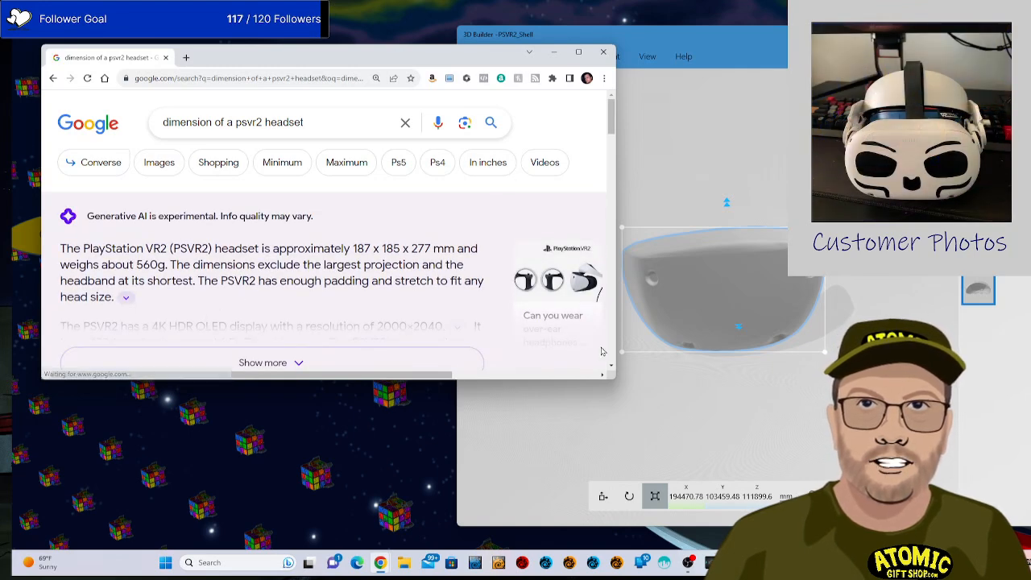
Try to scale only the shell's X dimension to 187 mm in 3D Builder, and undo it.
click(687, 496)
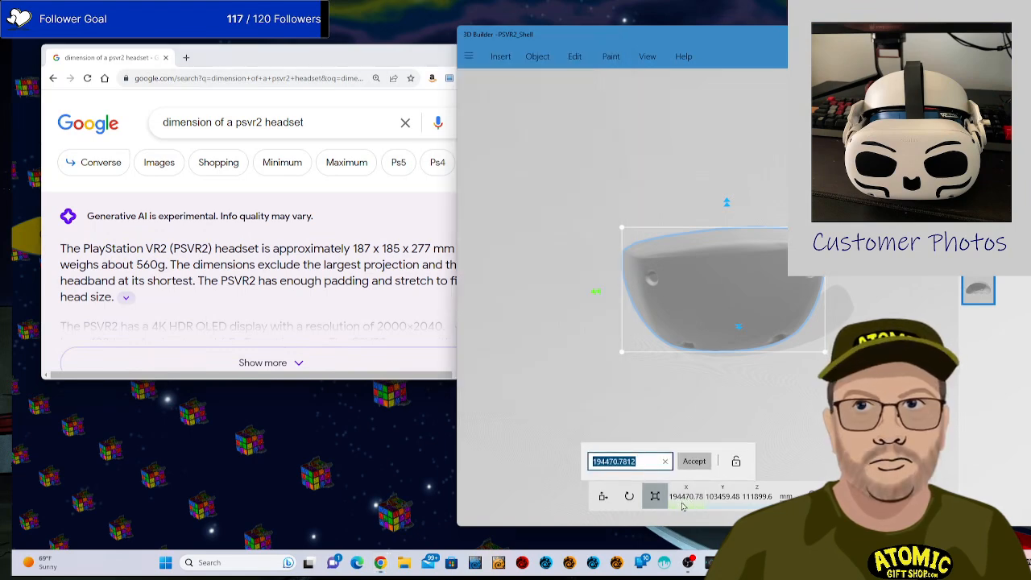
text(187)
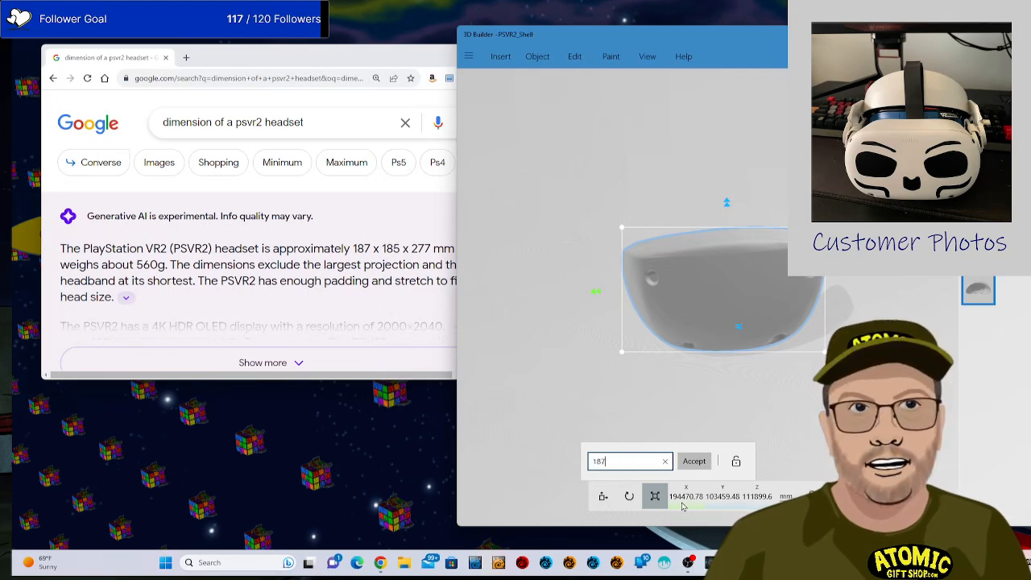
click(703, 460)
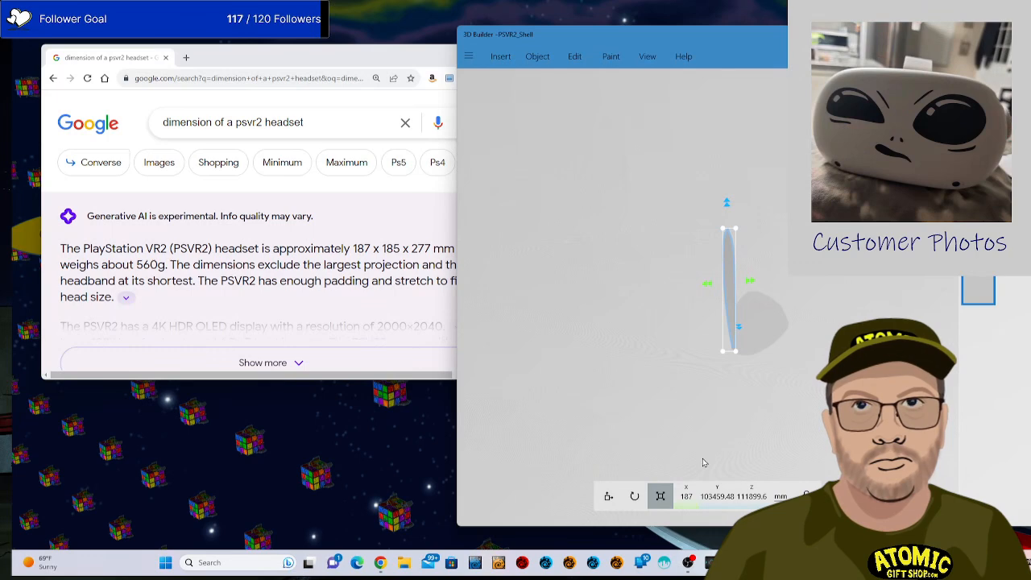
key(ctrl+z)
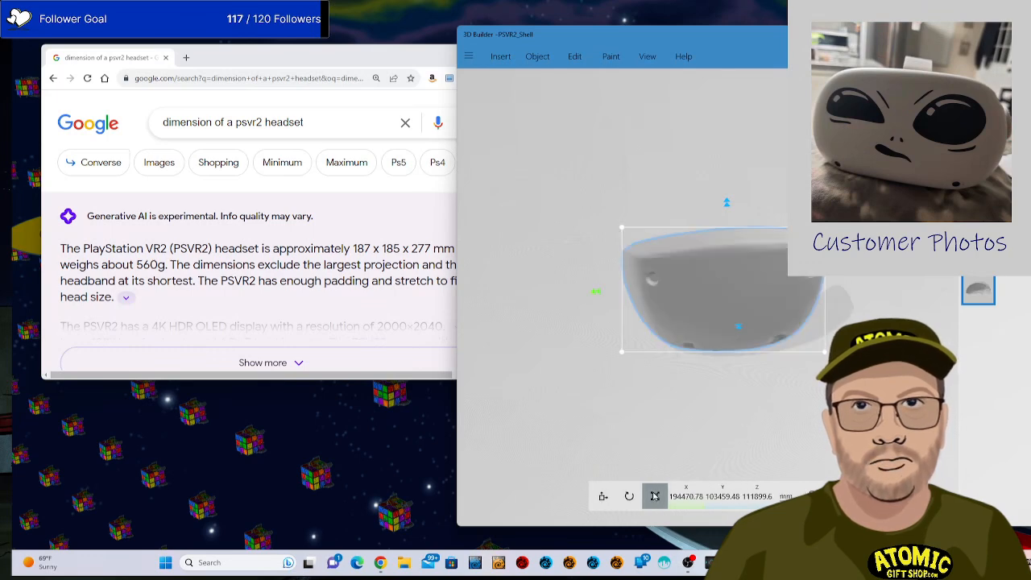
Lock the shell's proportions and scale it uniformly to an X dimension of 277 mm.
click(679, 497)
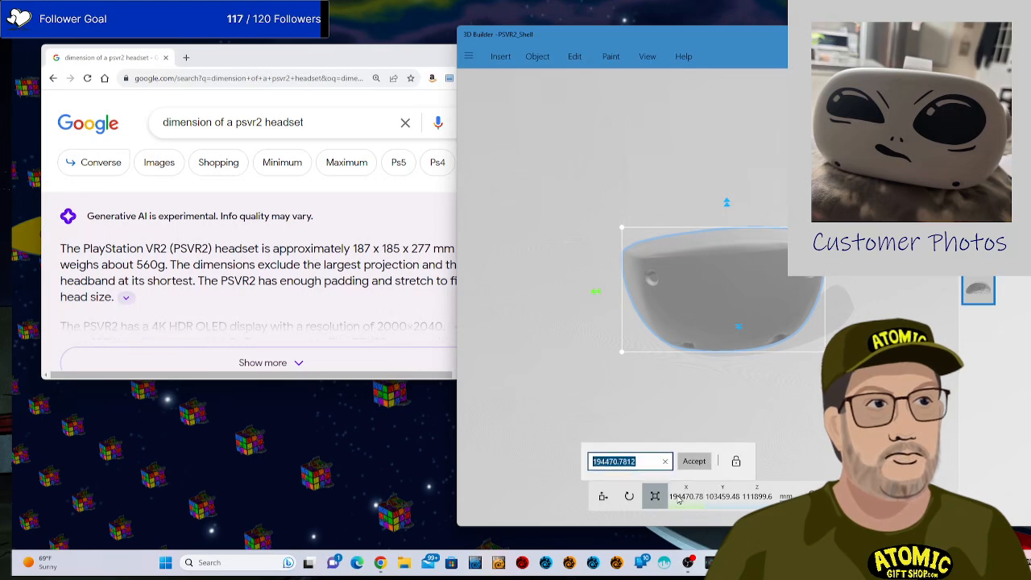
text(187)
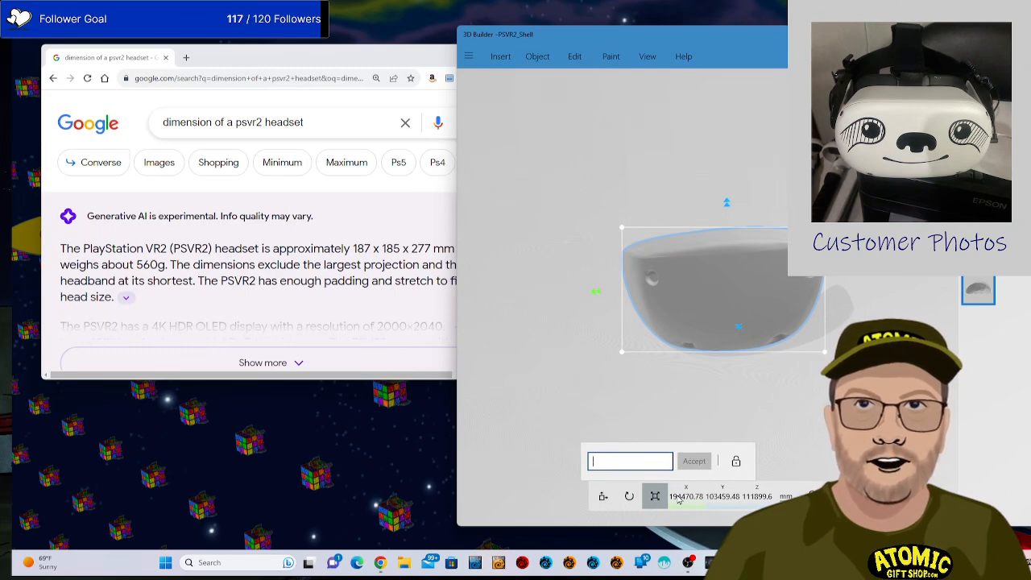
text(277)
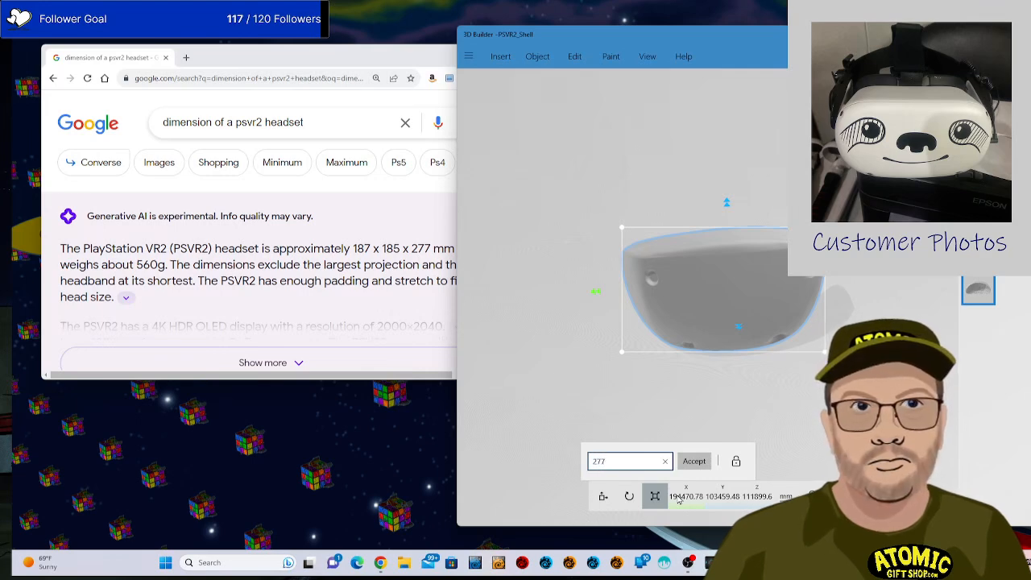
key(Return)
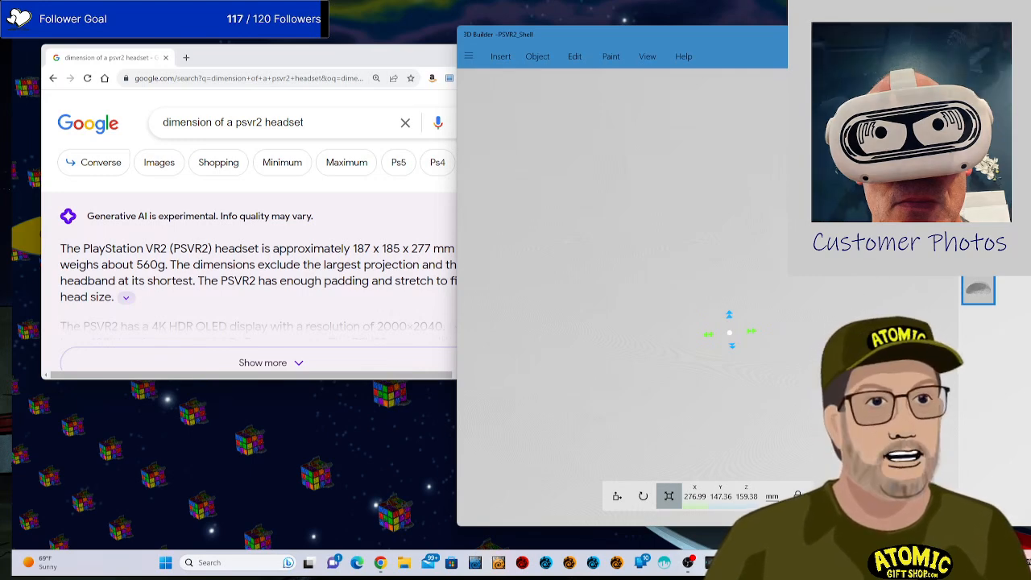
drag(749, 343, 761, 351)
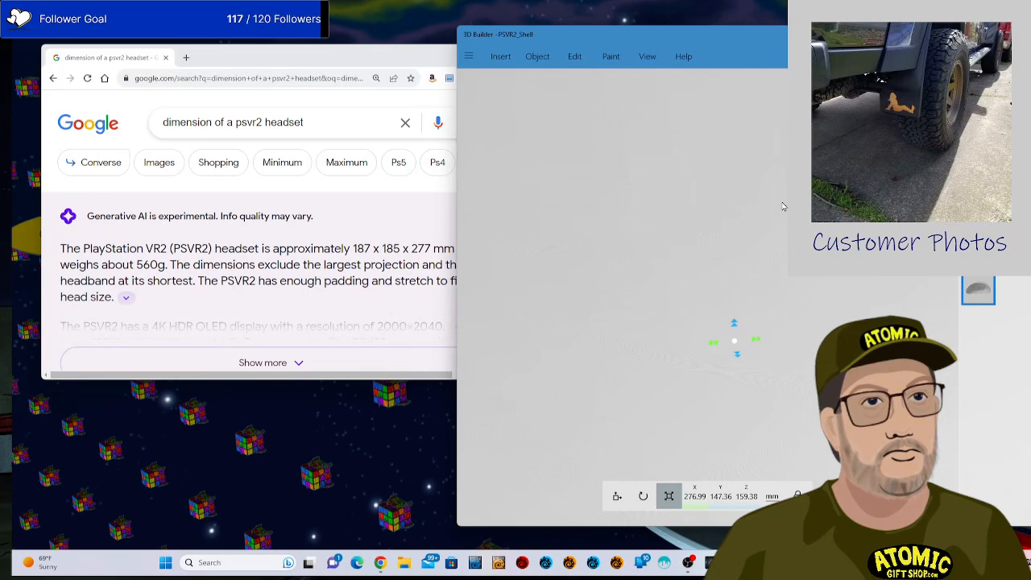
Move the shell to the workspace origin by setting its X, Y and Z positions to 0.
scroll(778, 210, down, 5)
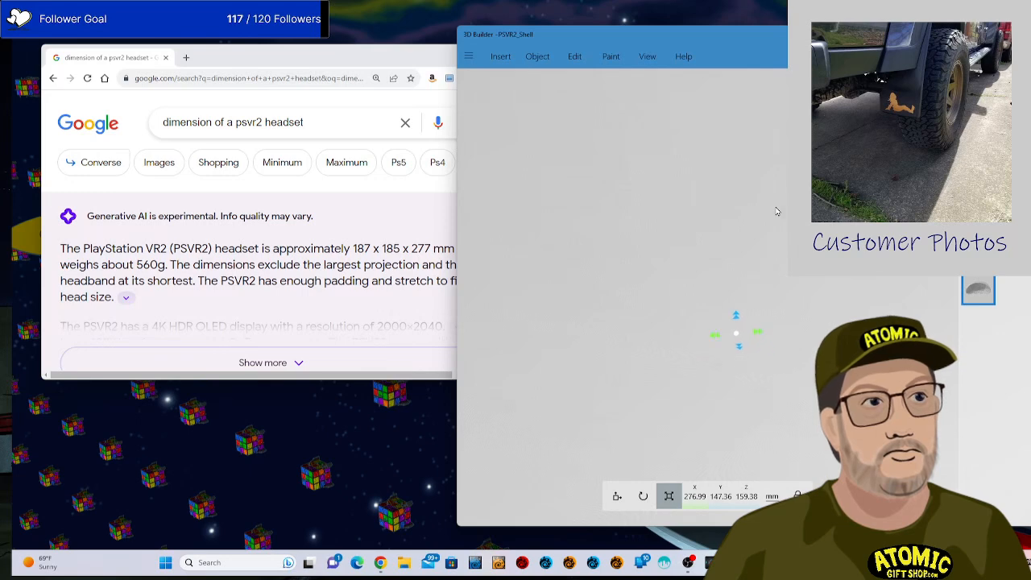
click(620, 497)
click(706, 497)
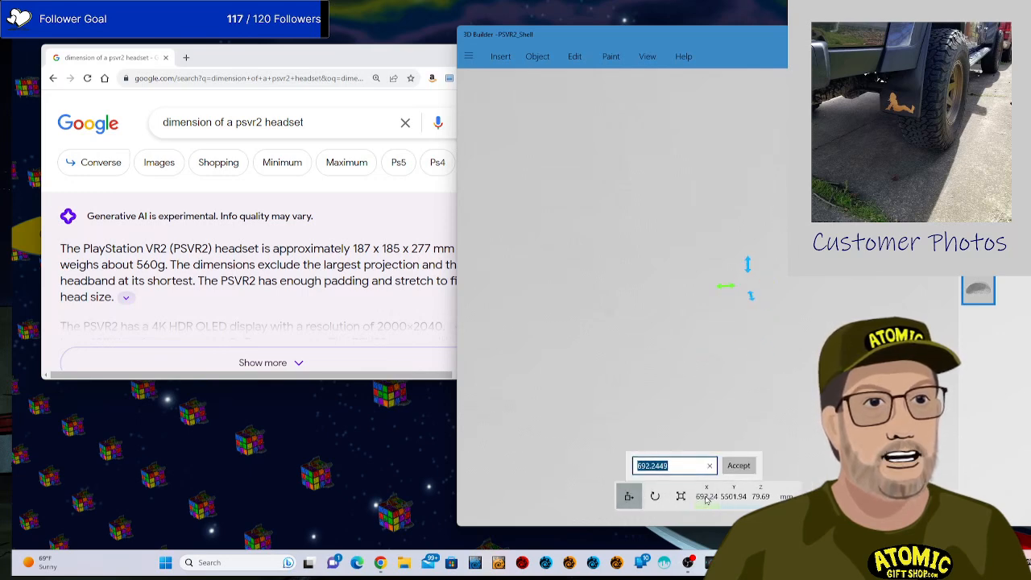
text(0)
key(Return)
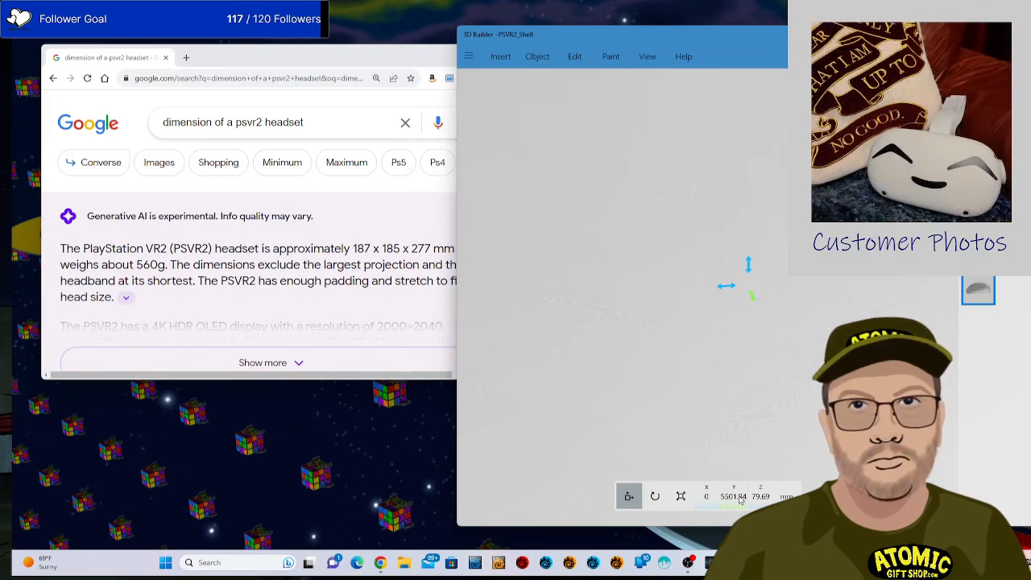
click(741, 500)
text(0)
key(Return)
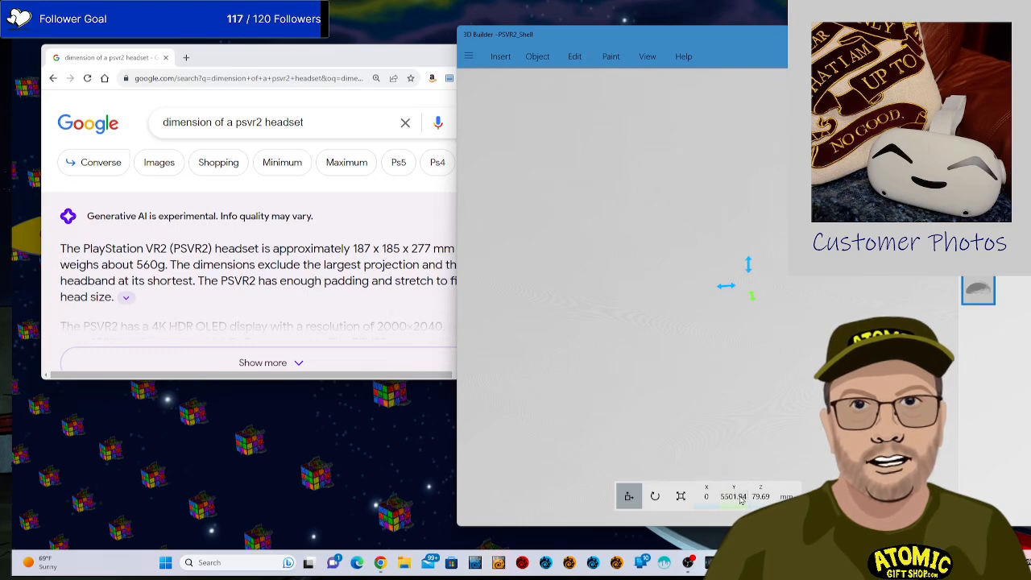
click(740, 497)
text(0)
key(Return)
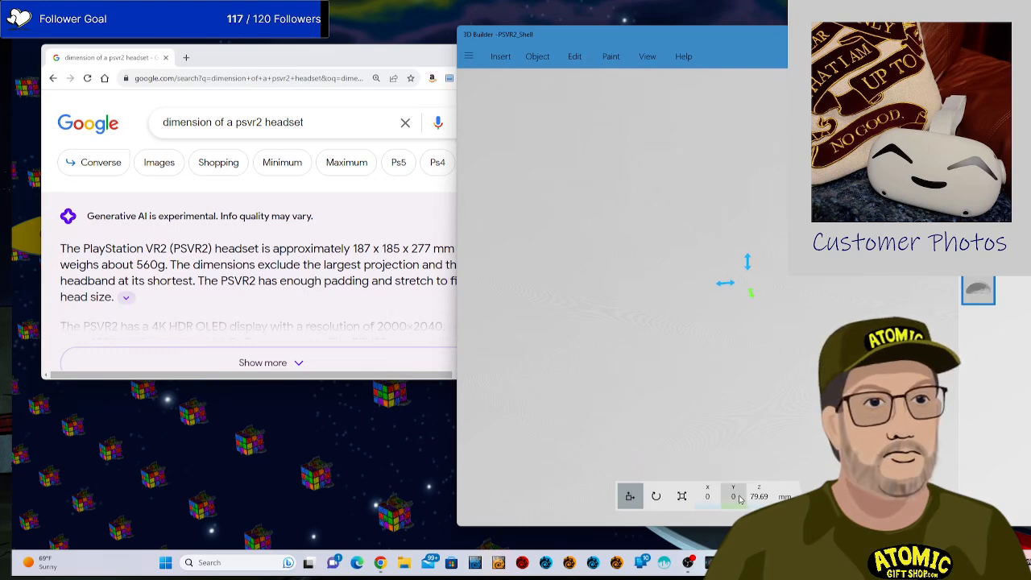
click(759, 497)
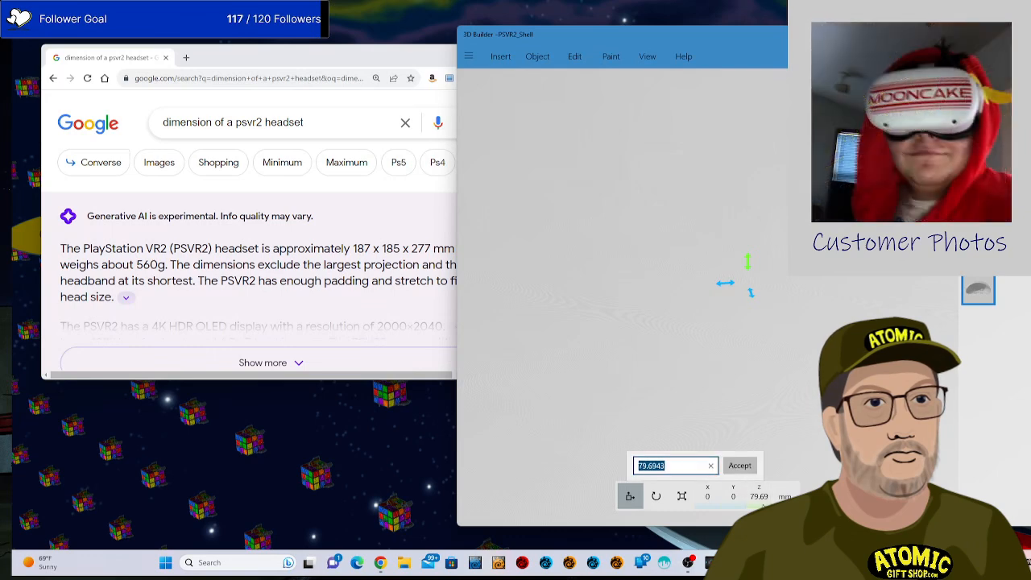
text(0)
key(Return)
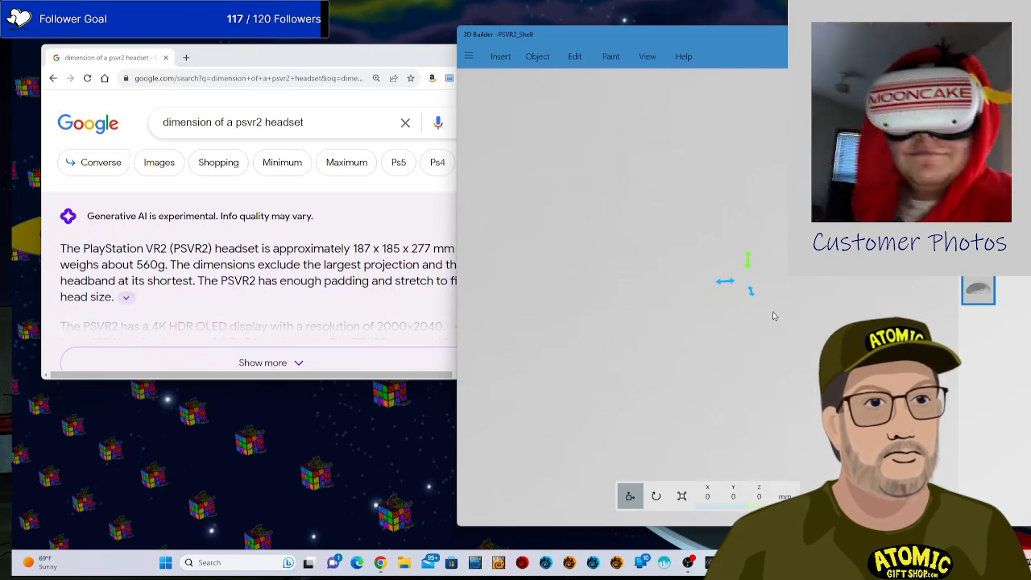
Bring the repositioned shell back into view, deselect it and examine its placement on the build surface.
drag(771, 293, 774, 250)
drag(788, 190, 710, 324)
scroll(711, 322, up, 5)
scroll(709, 325, down, 1)
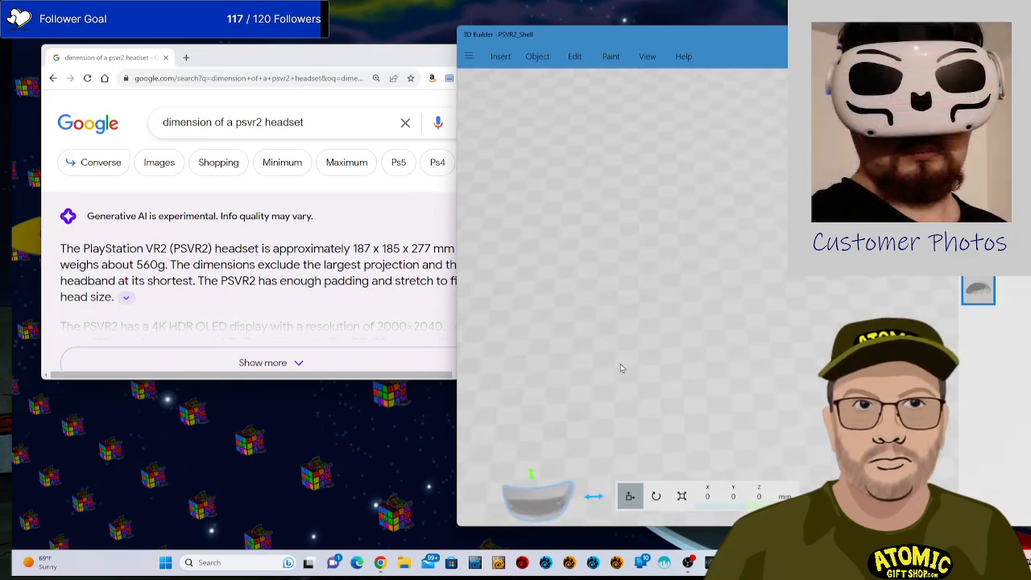
drag(620, 365, 801, 237)
drag(629, 295, 793, 242)
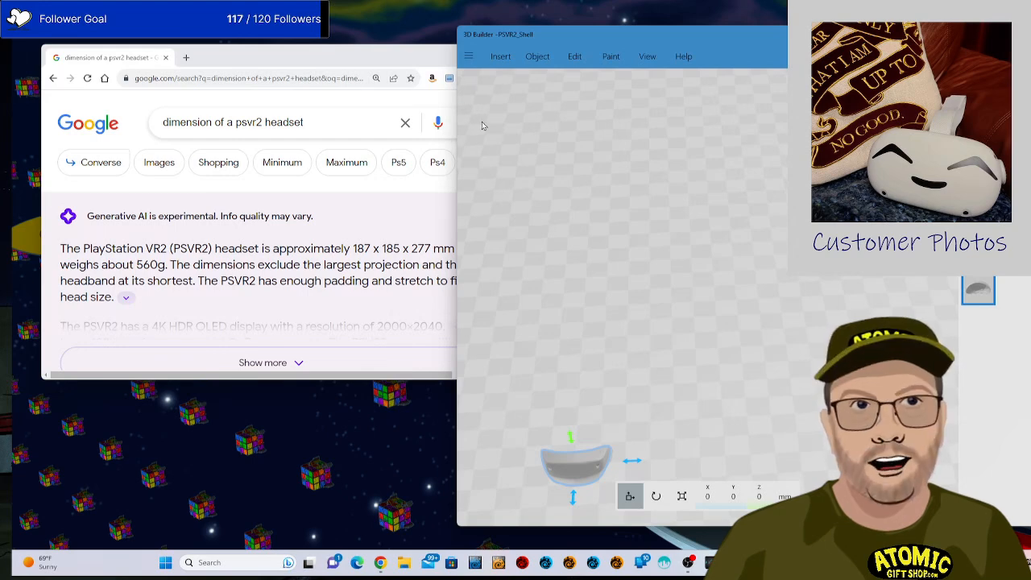
drag(690, 373, 708, 354)
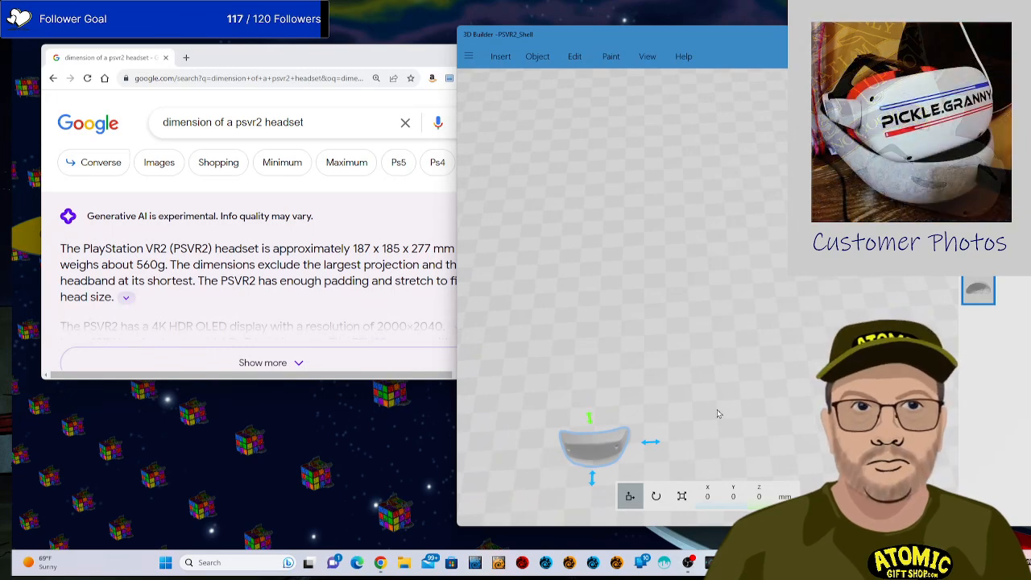
click(675, 326)
drag(636, 383, 666, 361)
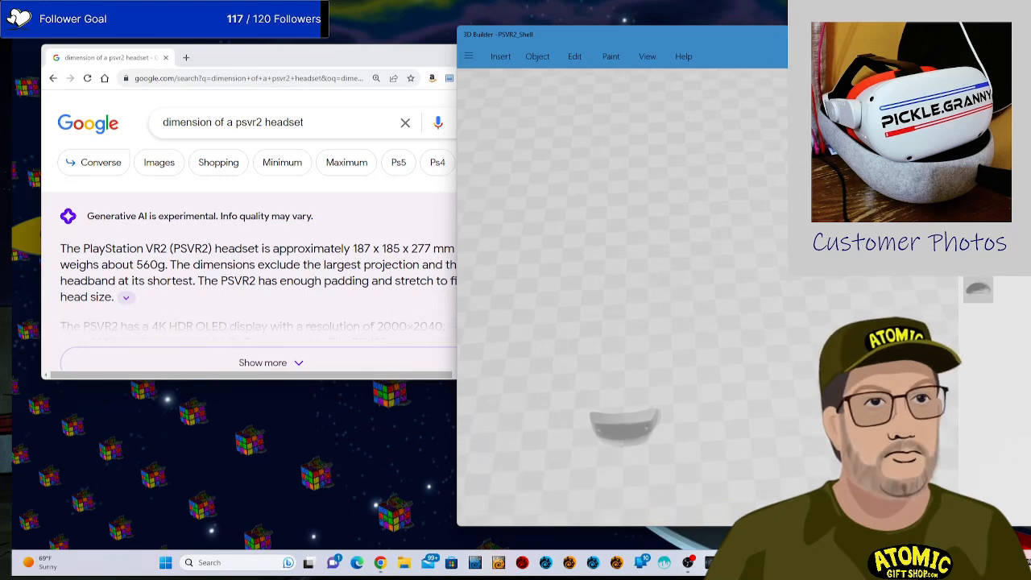
Leave 3D Builder, launch Ultimaker Cura 5.2.1 and close the browser window with the headset dimensions.
click(1018, 34)
key(super)
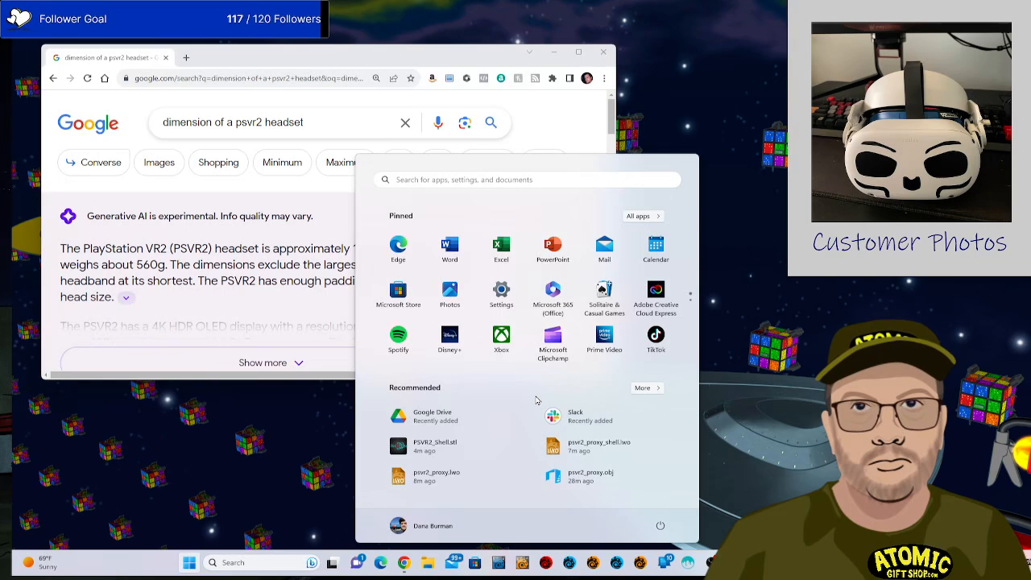
text(cura)
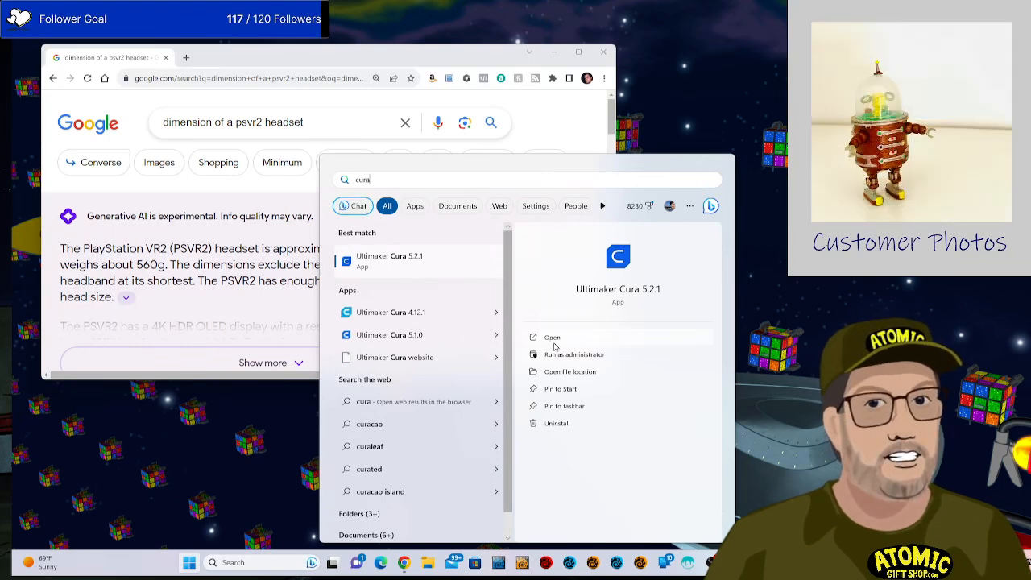
click(555, 337)
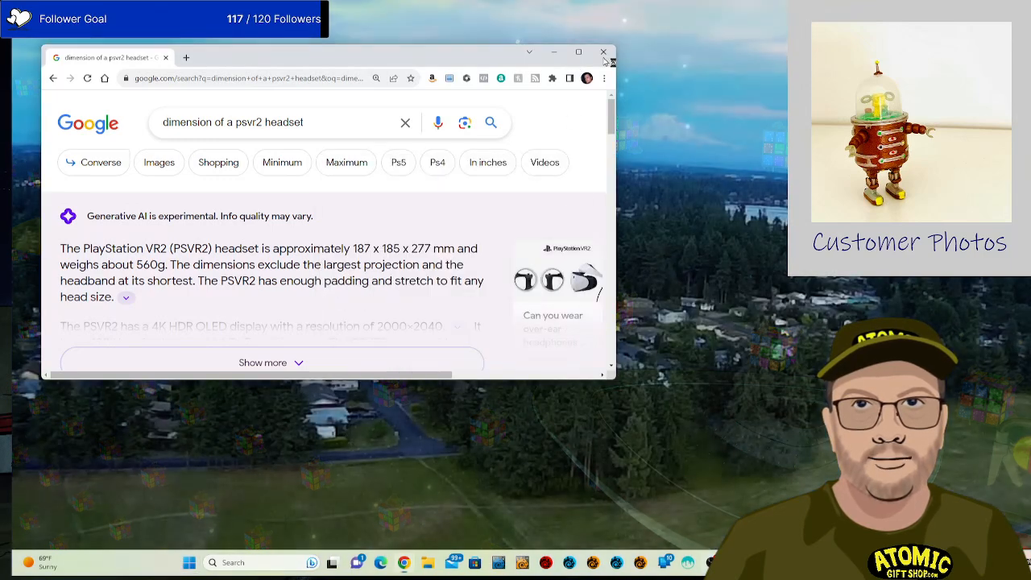
click(604, 53)
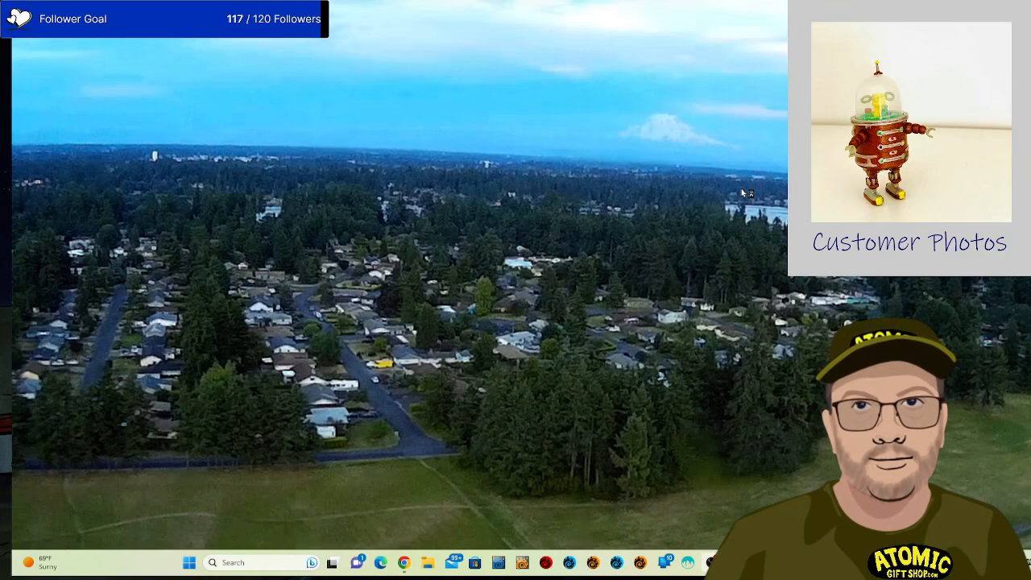
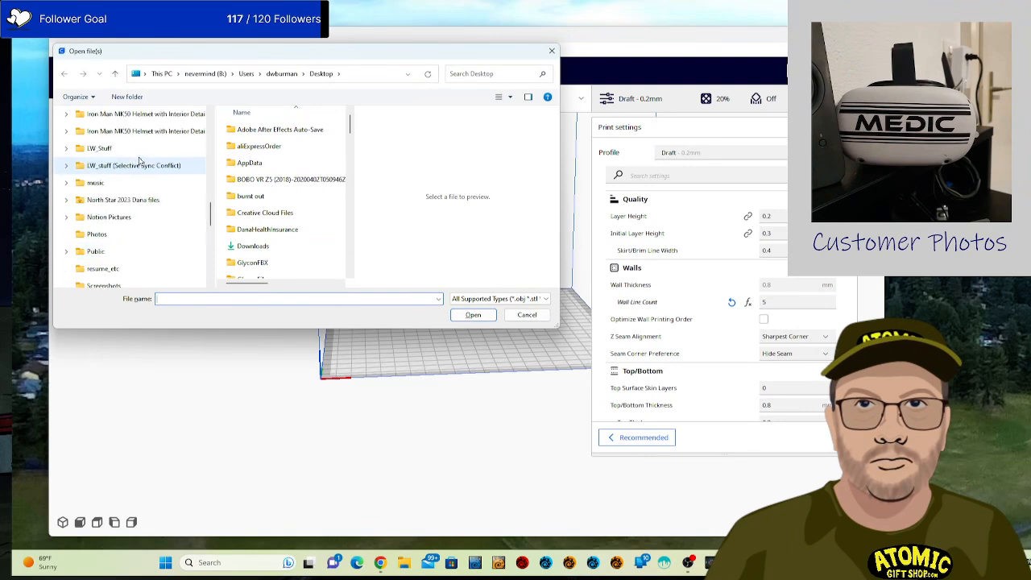
Open PSVR2_Shell.stl from Dropbox's AtomicGiftShop > Models folder in Ultimaker Cura.
scroll(139, 153, up, 10)
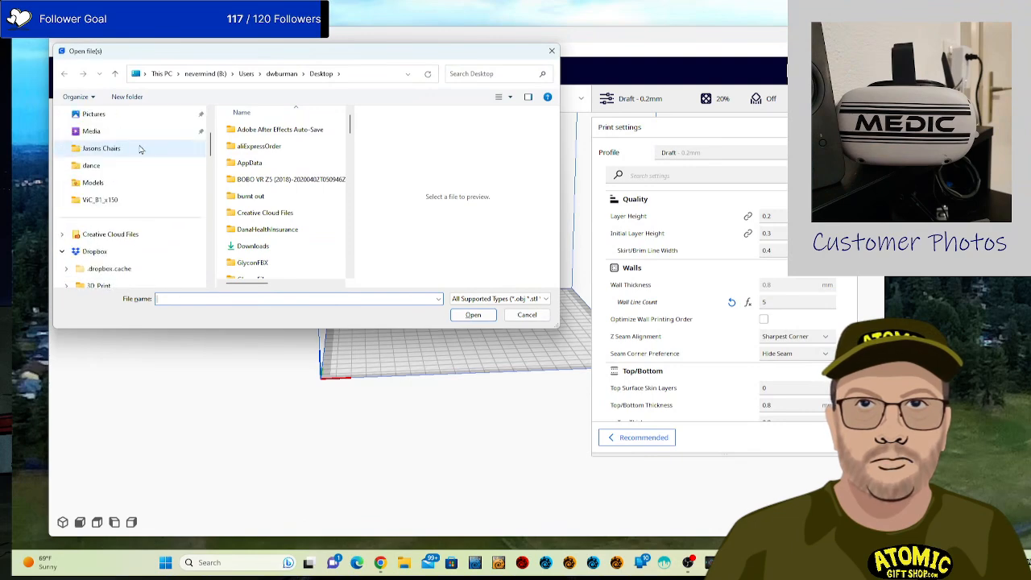
scroll(129, 173, down, 6)
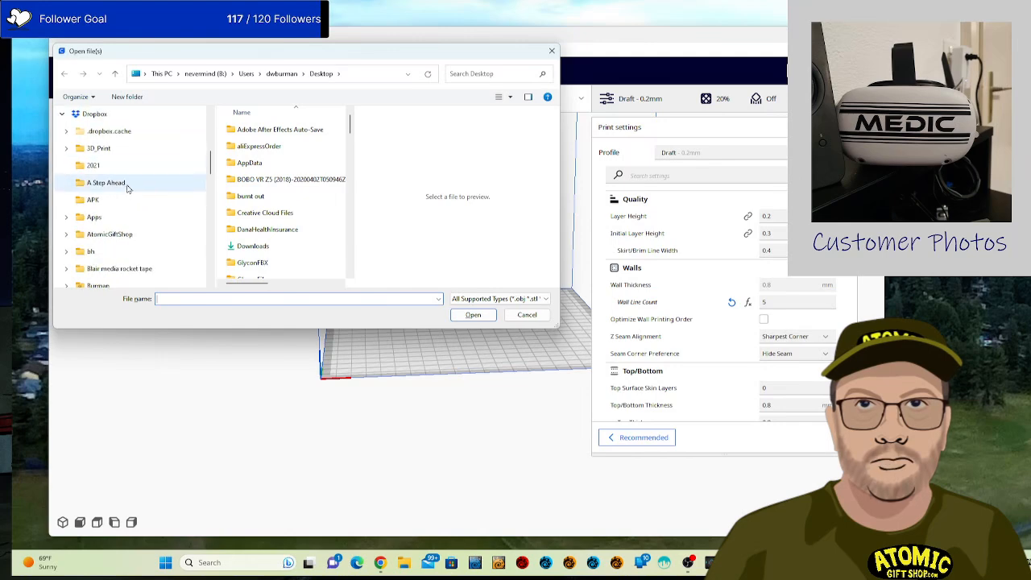
click(125, 235)
scroll(294, 182, down, 5)
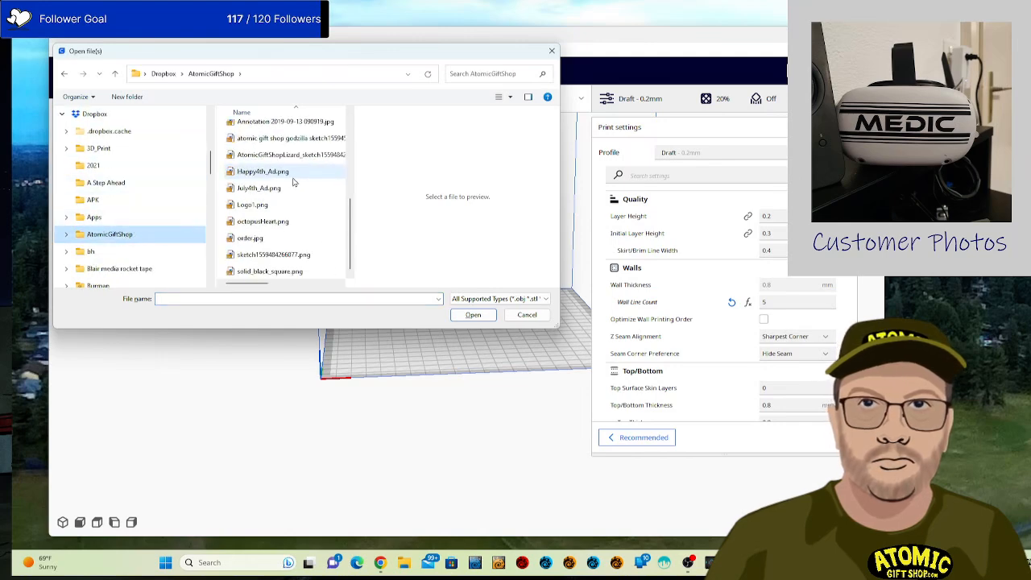
scroll(290, 184, up, 5)
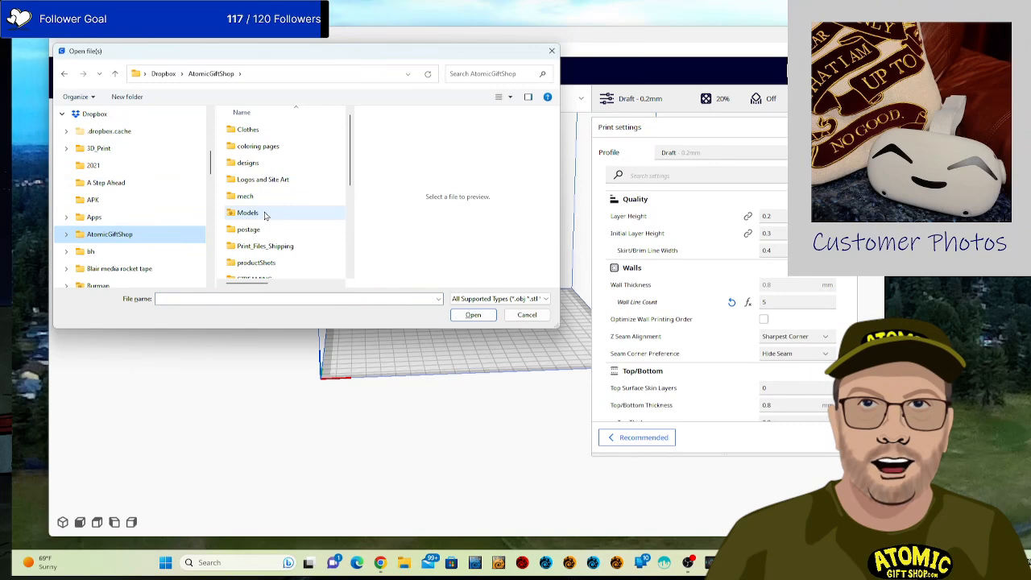
click(265, 214)
double_click(265, 214)
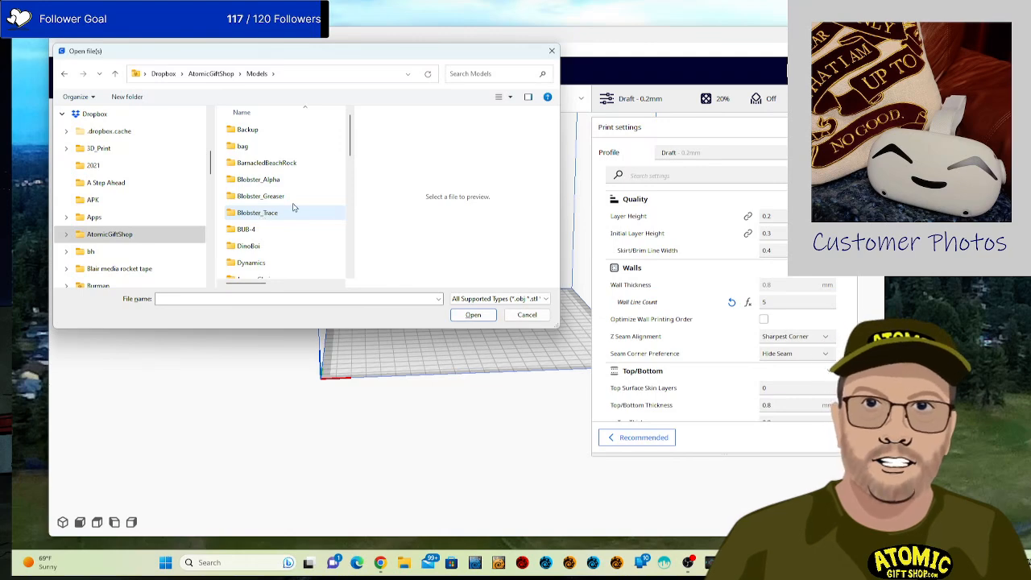
scroll(313, 202, down, 5)
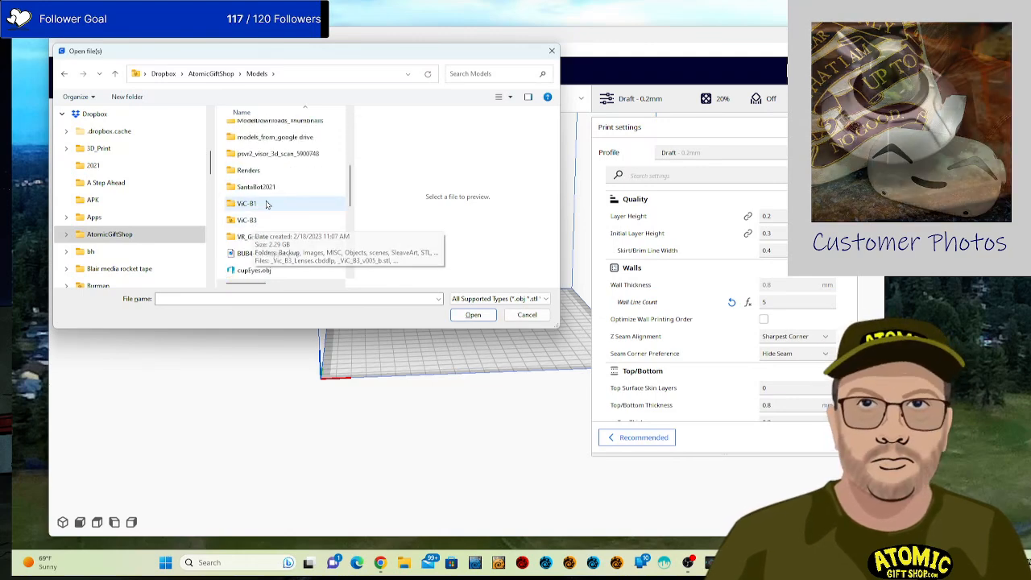
scroll(272, 216, down, 3)
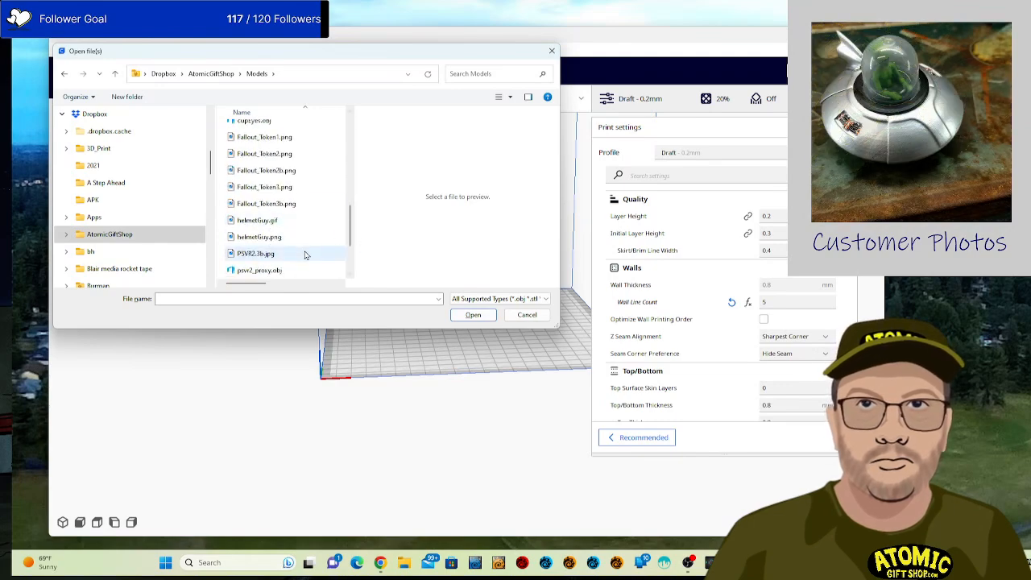
scroll(306, 254, down, 2)
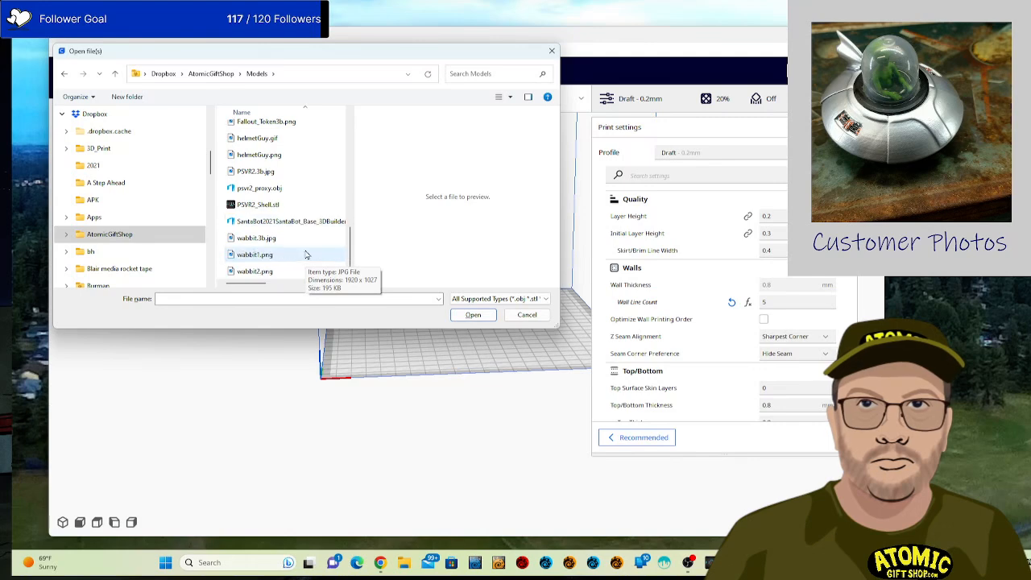
click(305, 203)
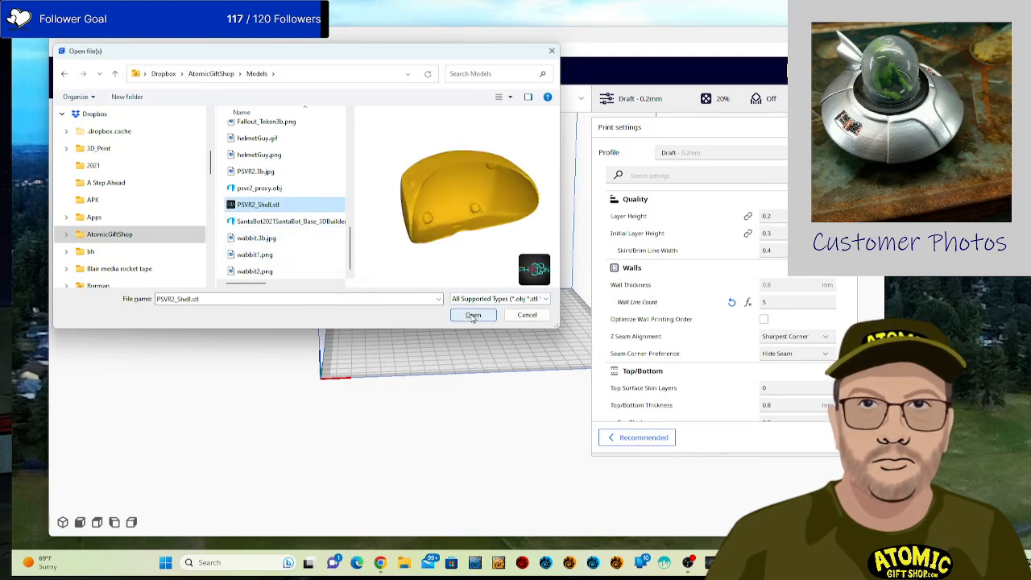
click(473, 315)
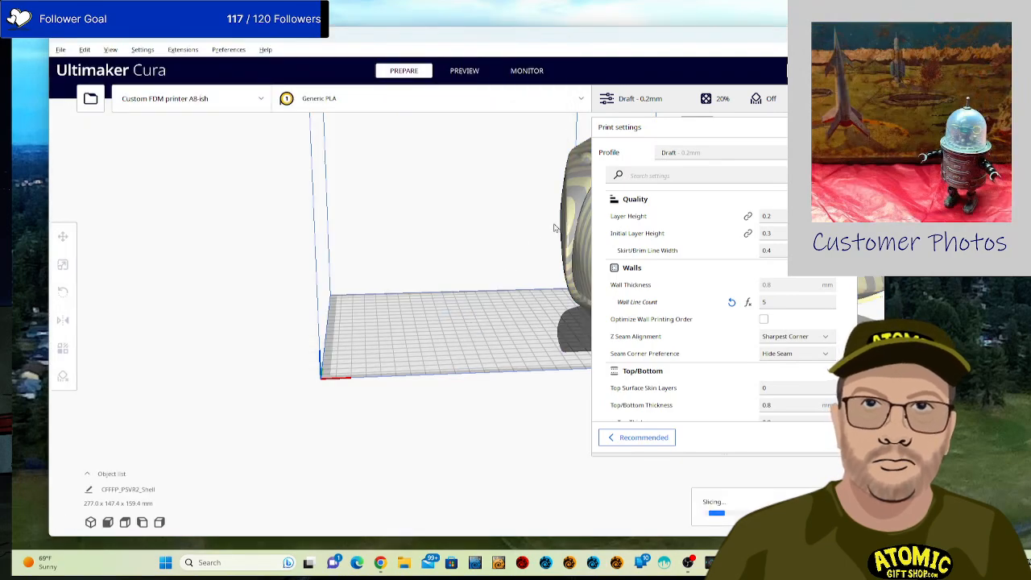
Select the shell and rotate it about the vertical axis in two snapped turns to angle it across the build plate.
click(575, 268)
drag(394, 282, 252, 255)
drag(206, 219, 141, 384)
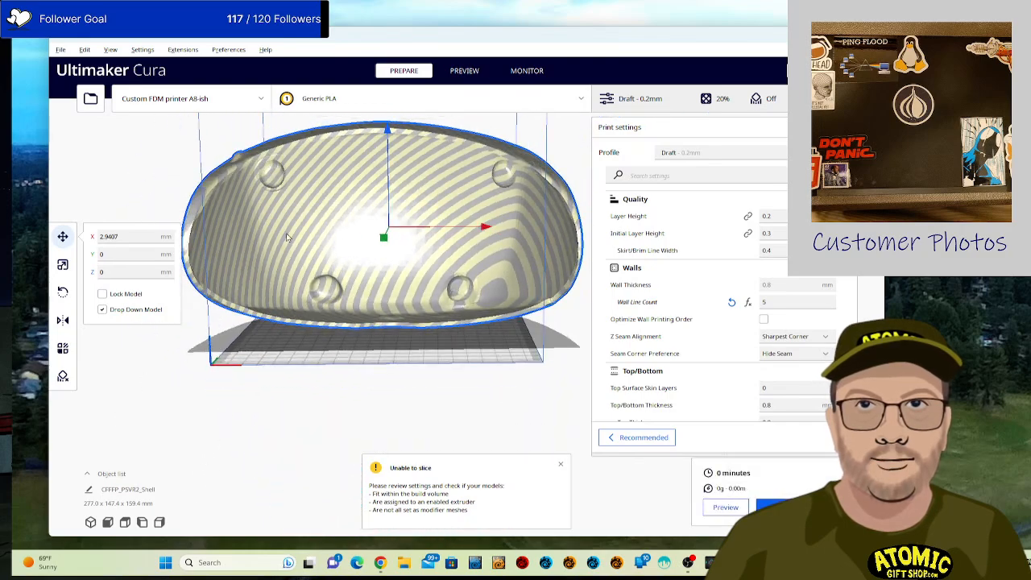
drag(289, 238, 340, 273)
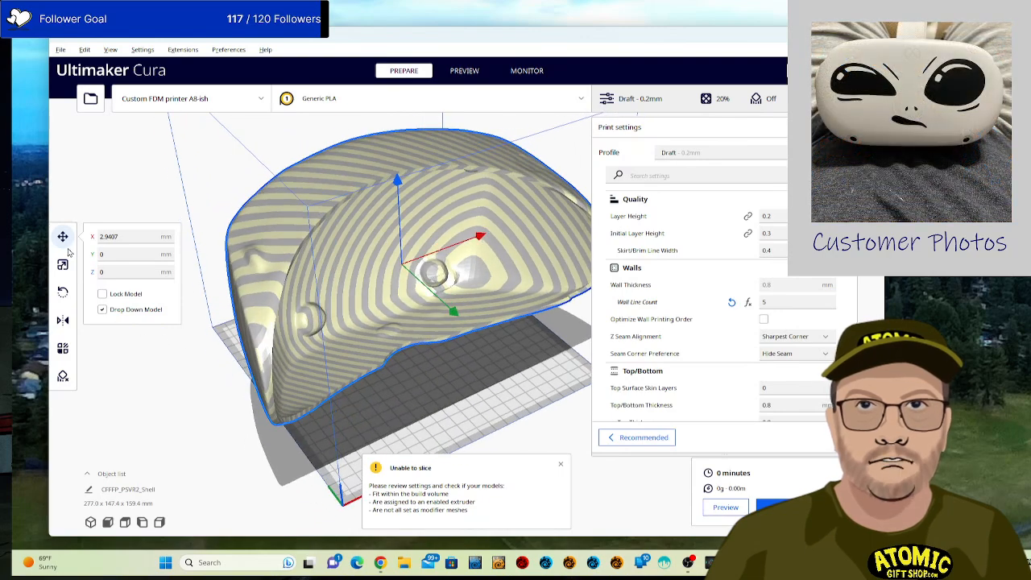
click(62, 291)
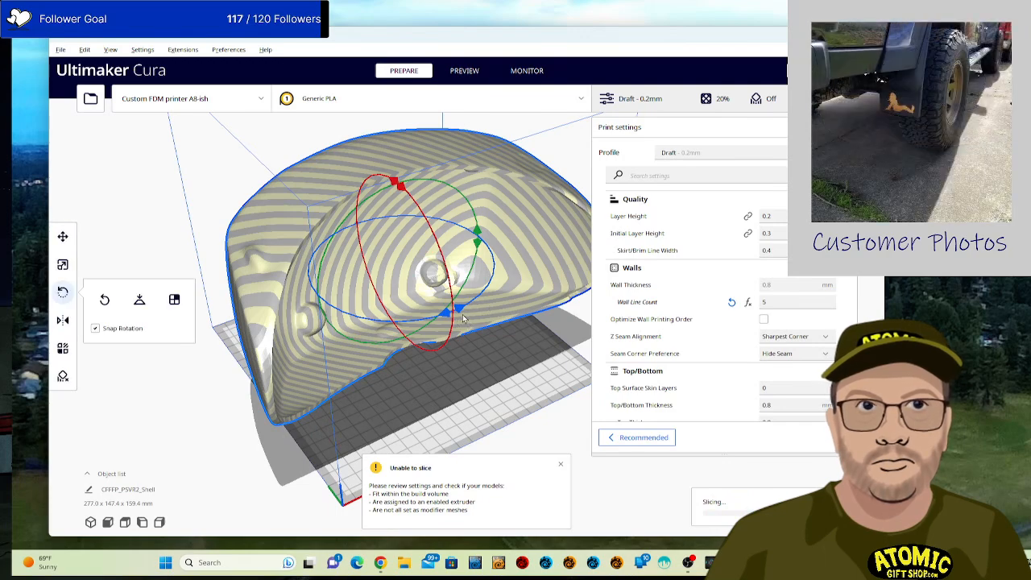
drag(455, 311, 487, 313)
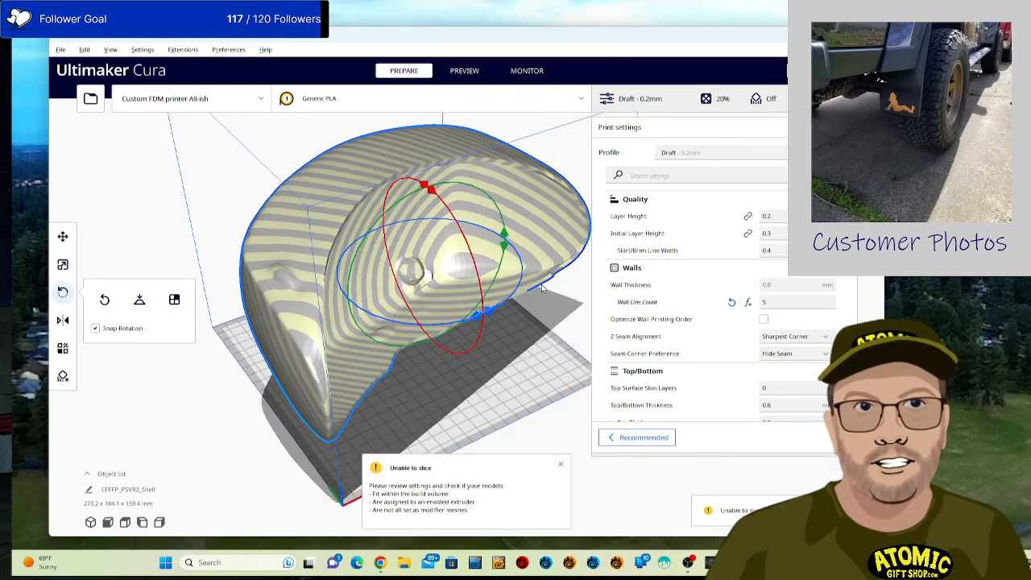
drag(332, 373, 223, 310)
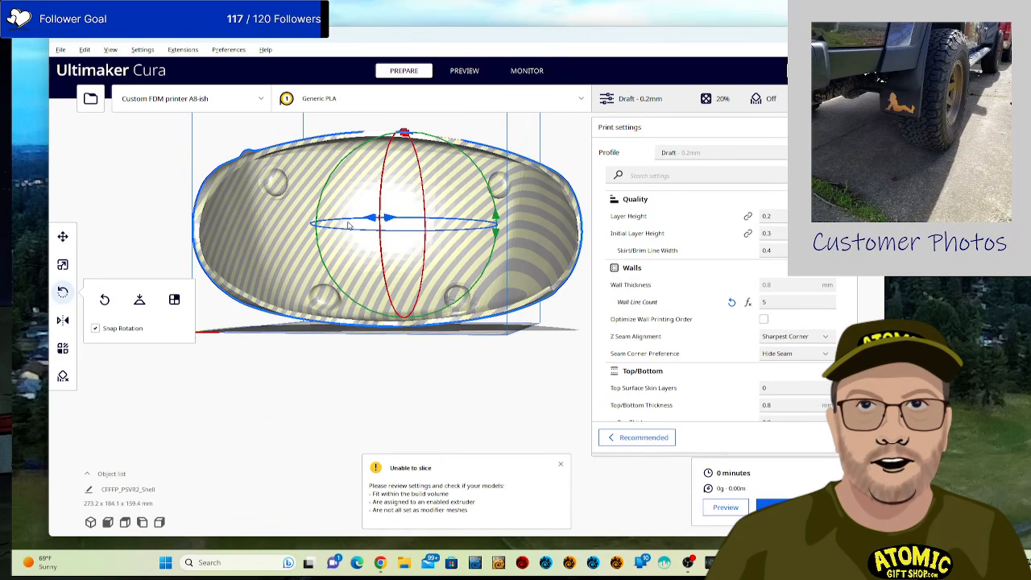
drag(368, 218, 443, 217)
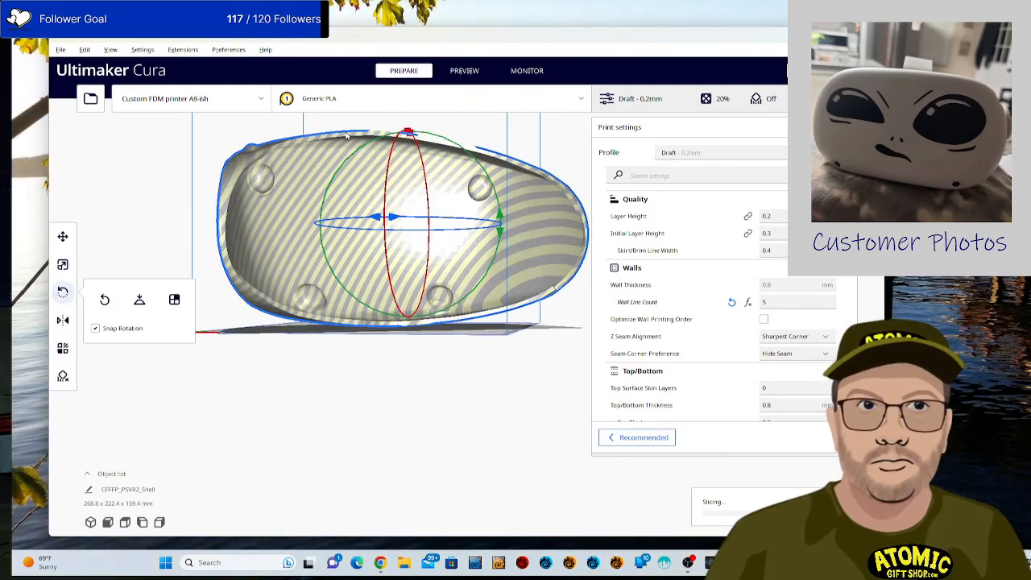
Tilt the shell about its green Y axis with snapped rotation so one end rises diagonally in the build volume.
drag(346, 134, 312, 186)
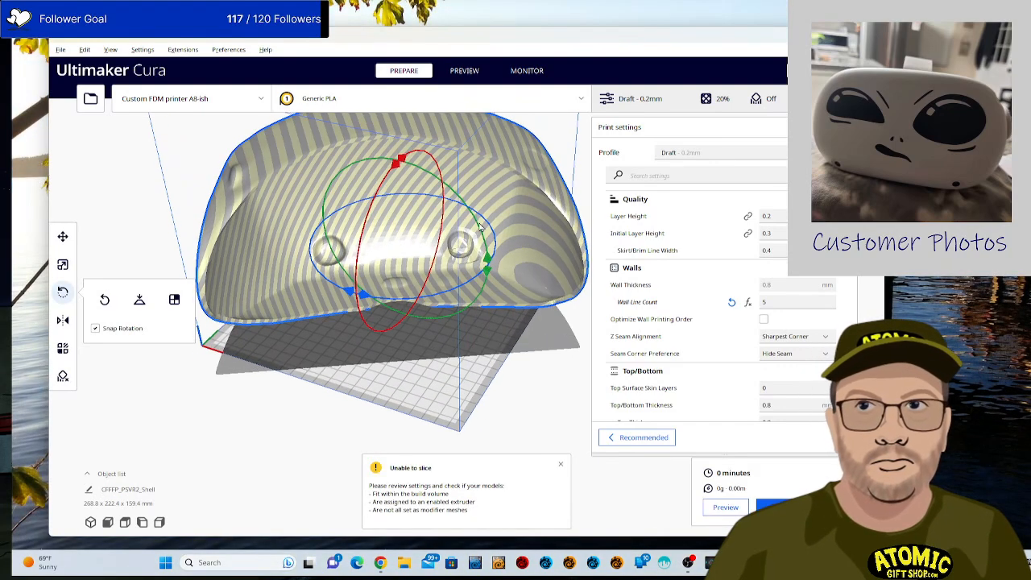
drag(481, 234, 431, 156)
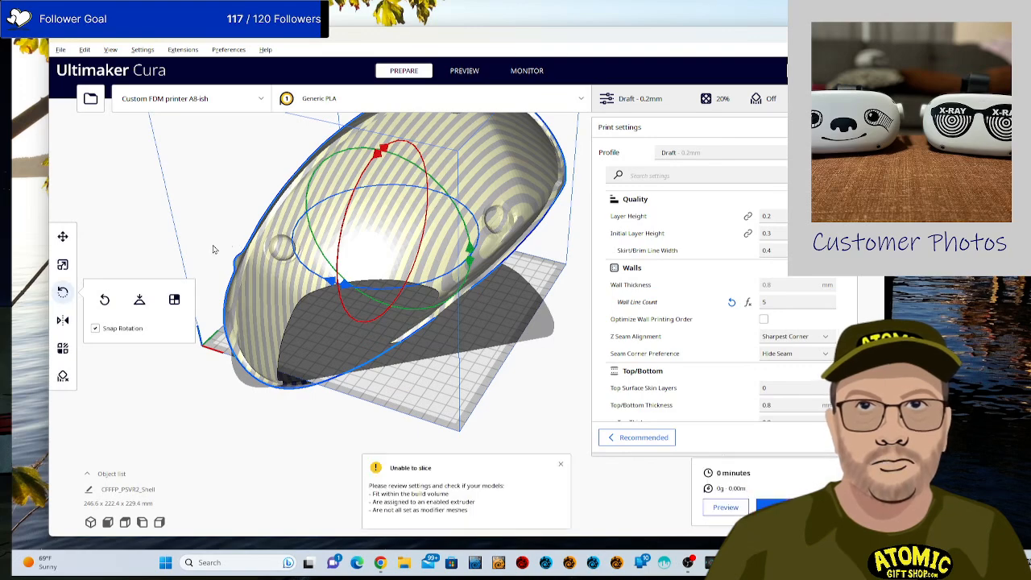
drag(219, 254, 481, 254)
scroll(481, 255, down, 2)
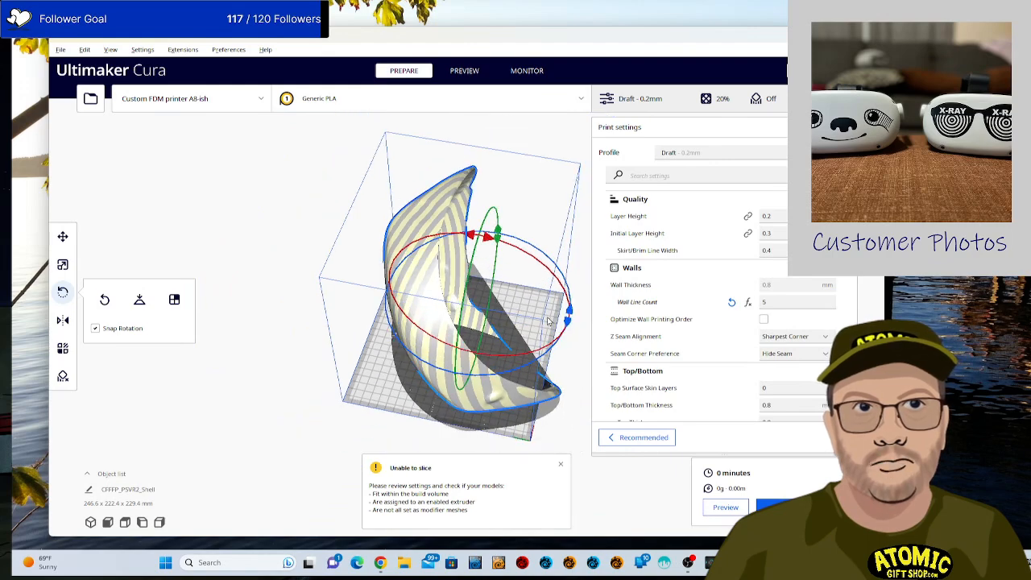
Move the shell along Y to about -4.48 mm and raise it along Z to about -3.21 mm.
drag(479, 317, 465, 258)
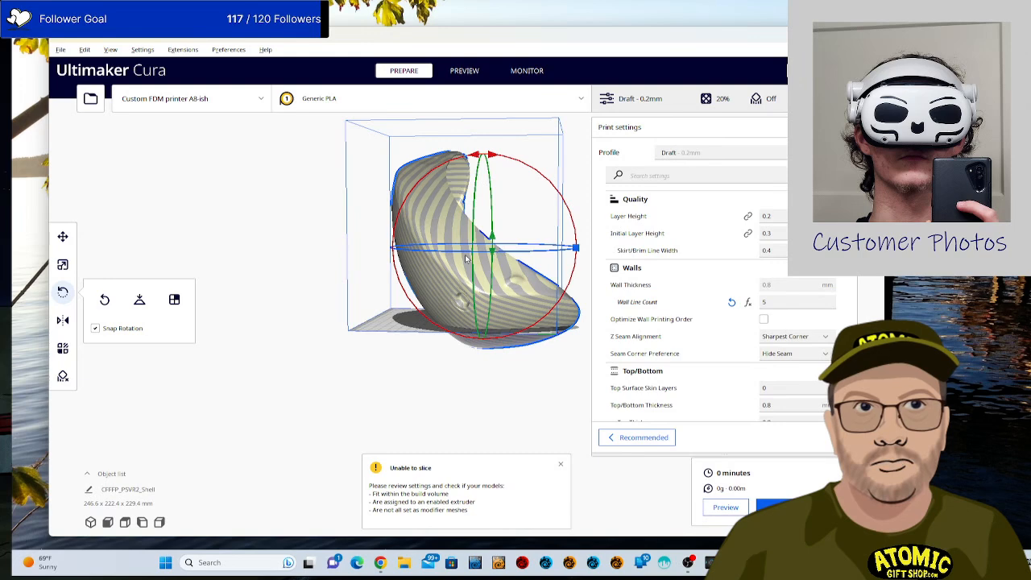
click(63, 236)
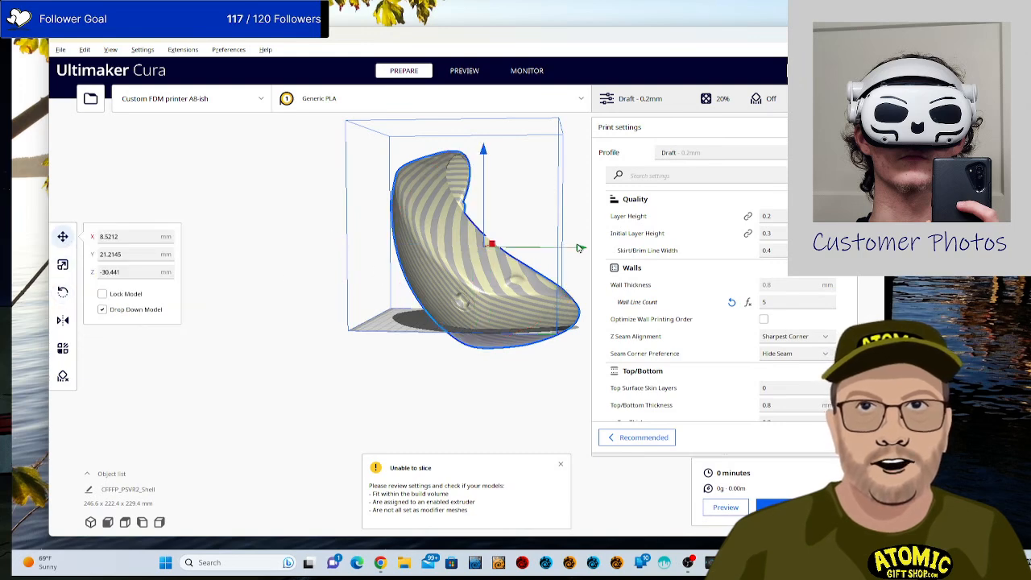
drag(578, 248, 556, 249)
drag(466, 150, 467, 125)
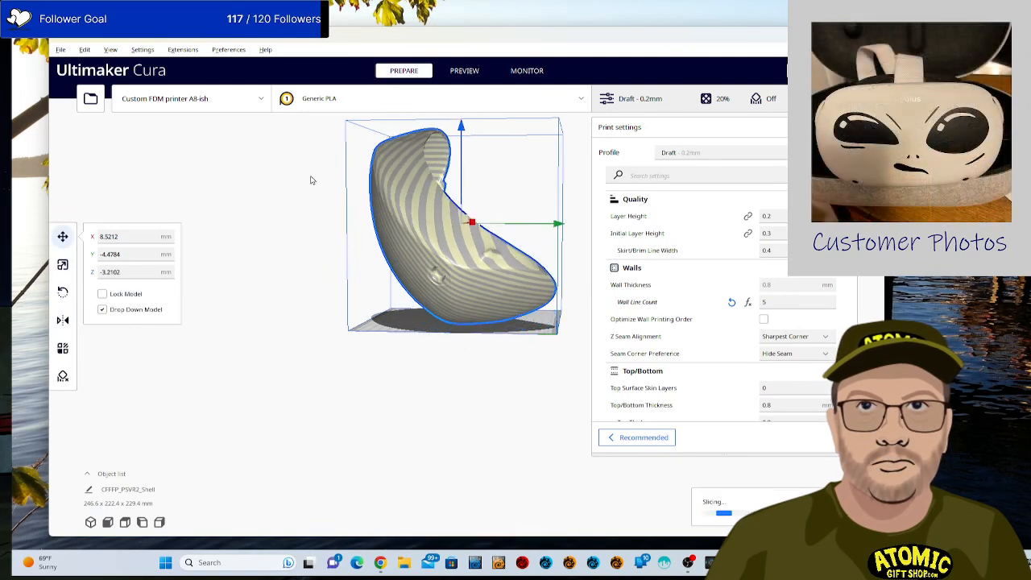
Raise the shell to about Z 3.67 mm and check its fit in the build volume from several sides.
drag(312, 181, 475, 163)
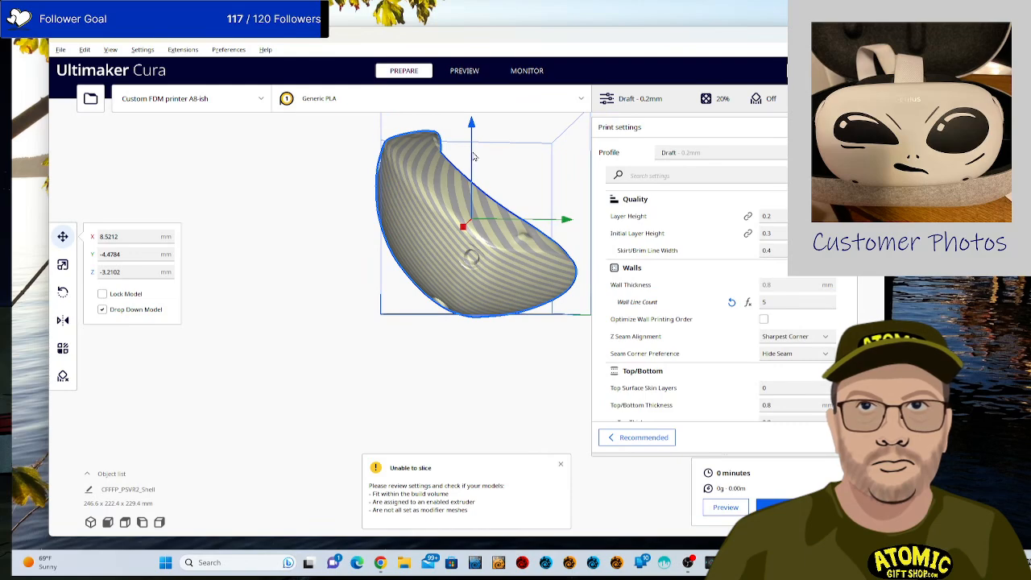
click(473, 153)
click(444, 208)
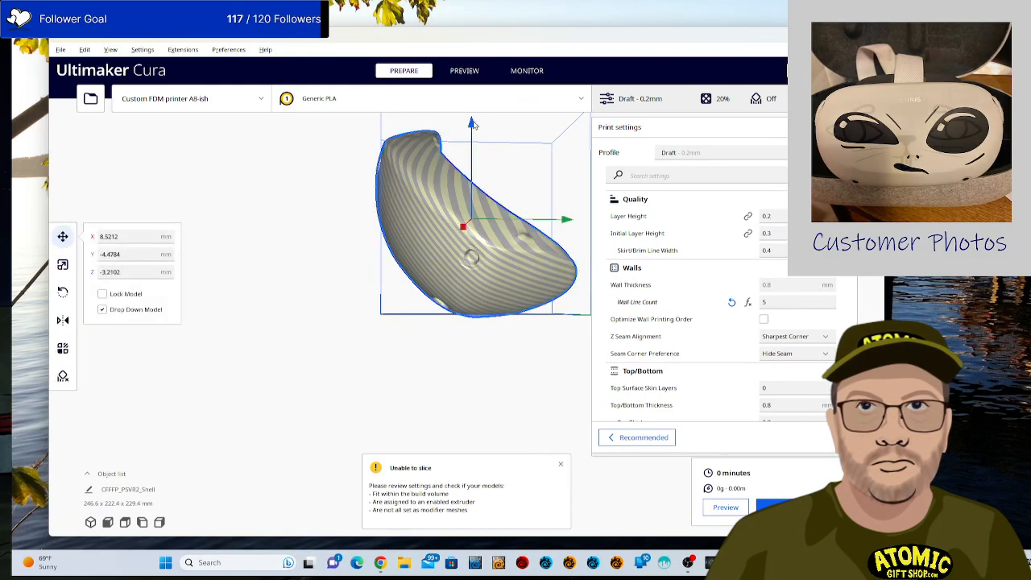
drag(473, 124, 473, 118)
drag(329, 196, 457, 150)
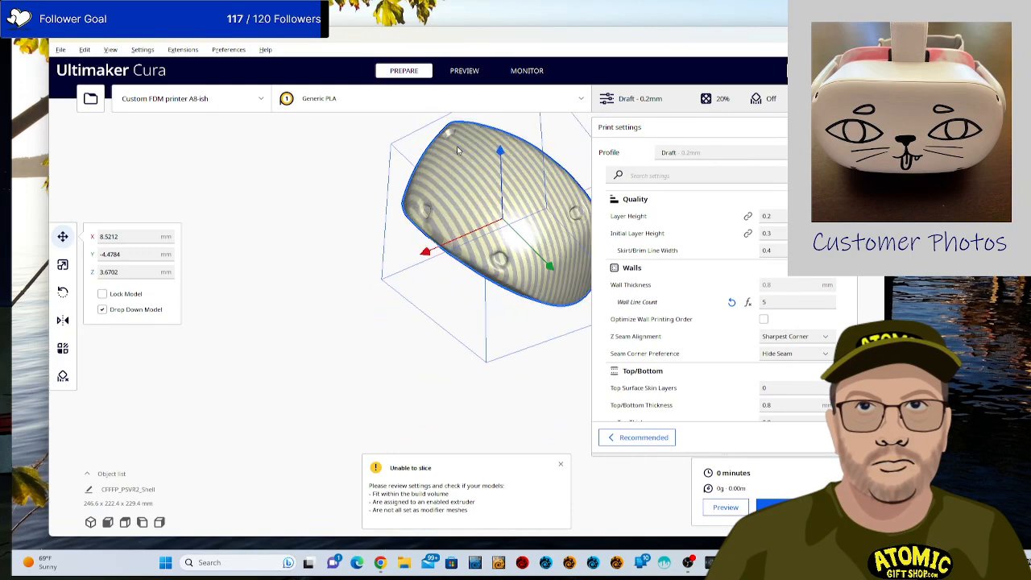
drag(507, 197, 308, 270)
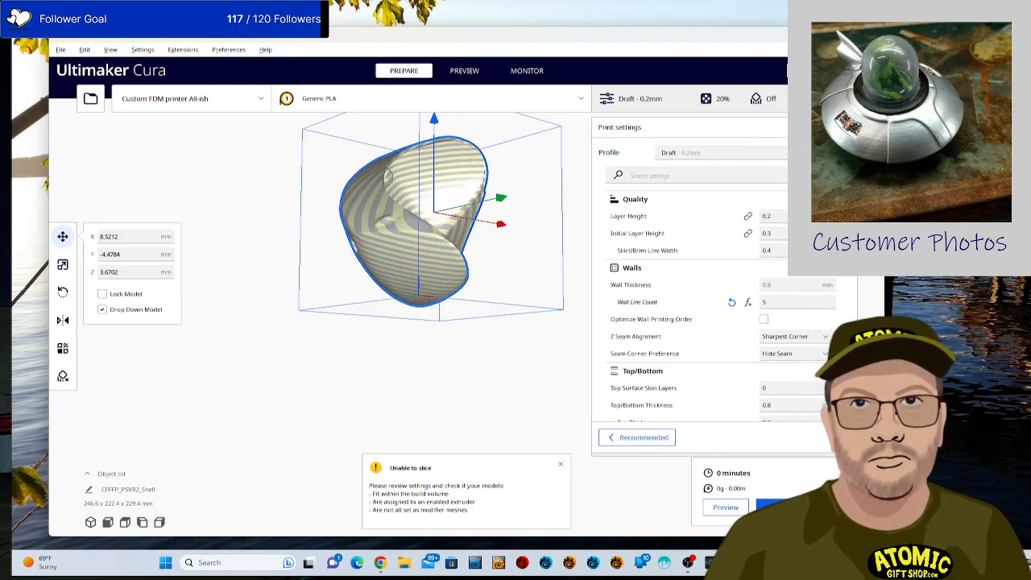
Leave Cura, launch PyDPainter.exe from Dropbox's AtomicGiftShop > STREAMING folder and move its window fully onto the screen.
click(872, 35)
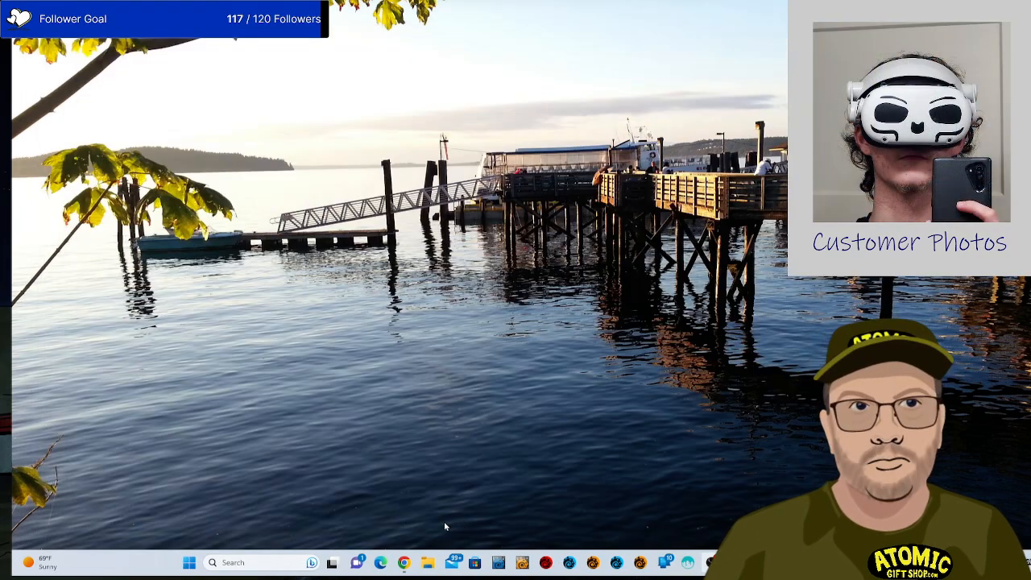
click(428, 563)
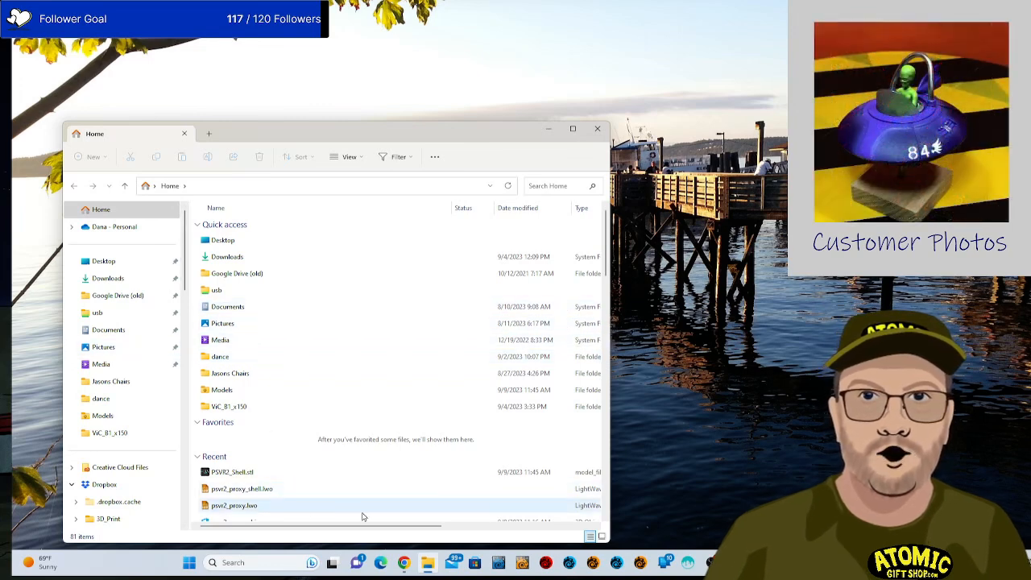
scroll(156, 352, down, 2)
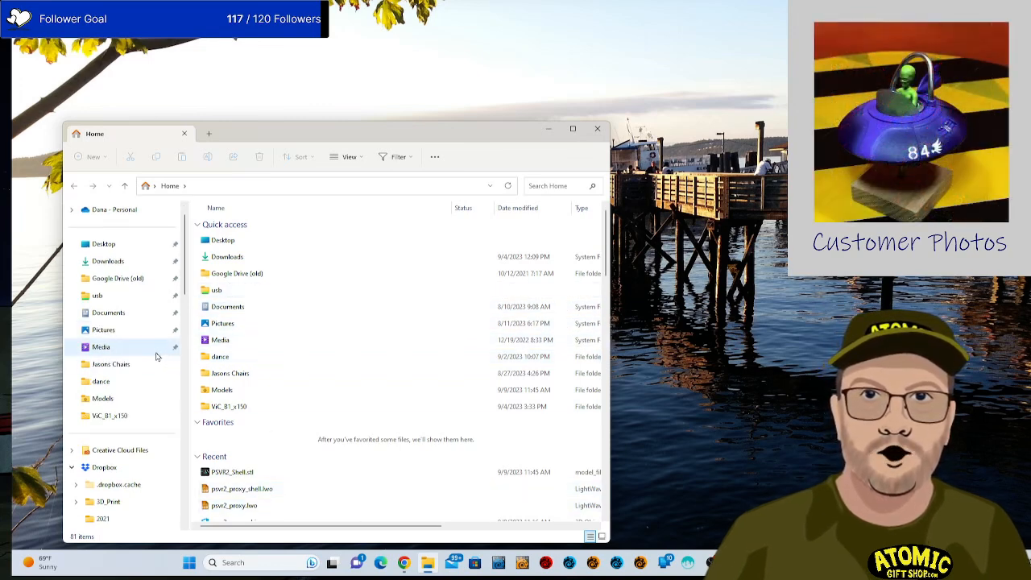
scroll(147, 374, up, 2)
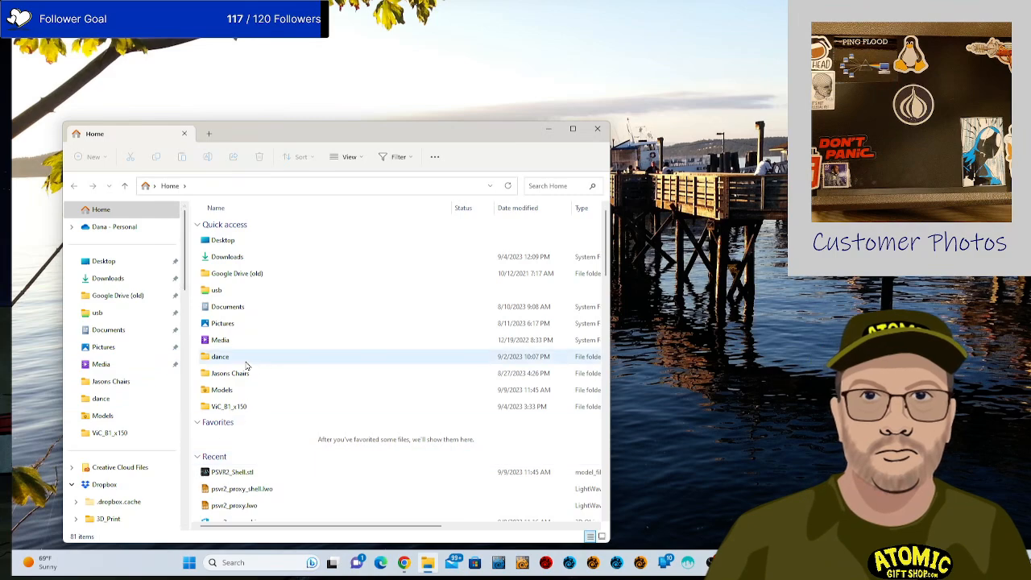
double_click(221, 392)
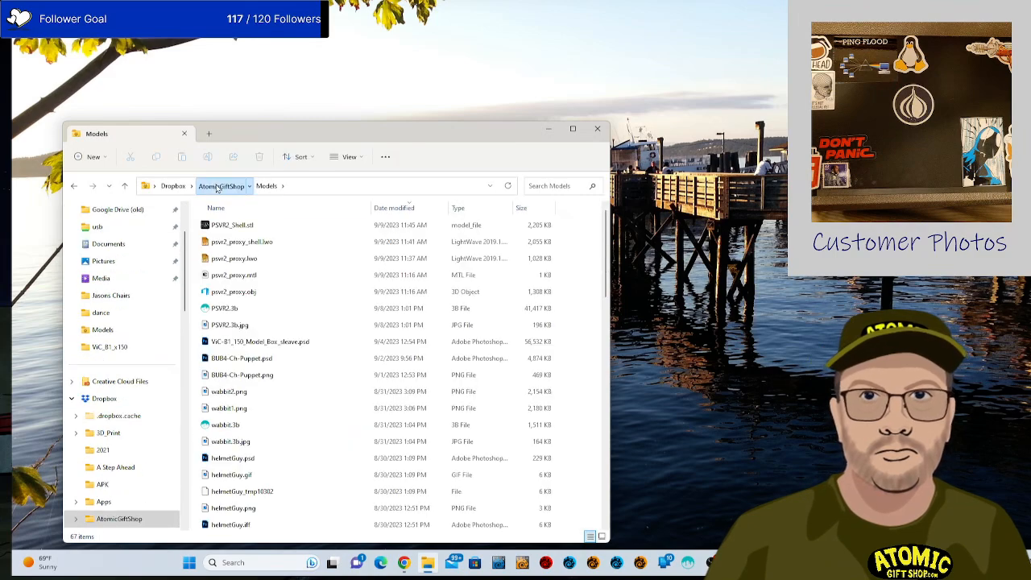
click(216, 186)
scroll(230, 403, down, 4)
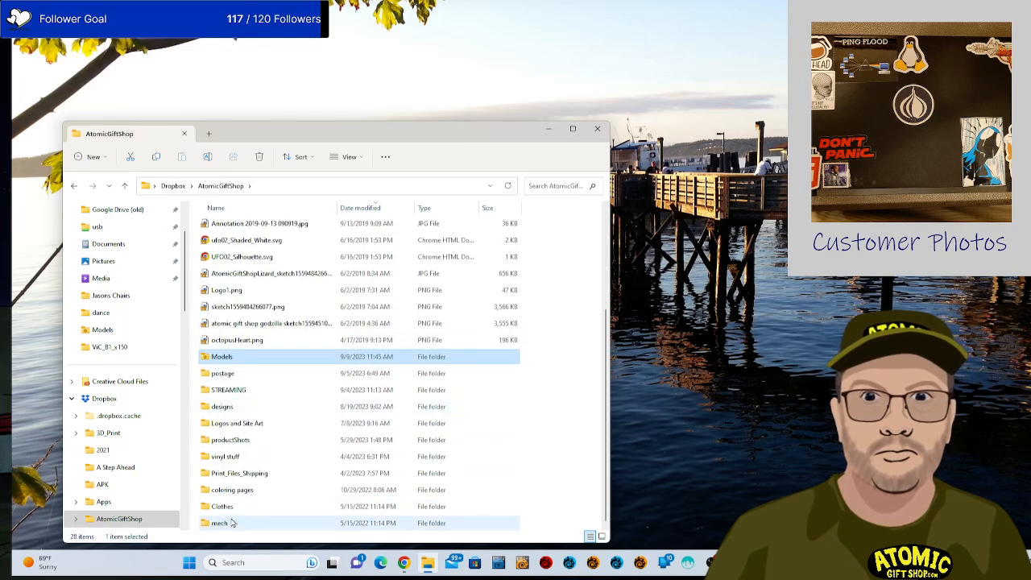
double_click(232, 393)
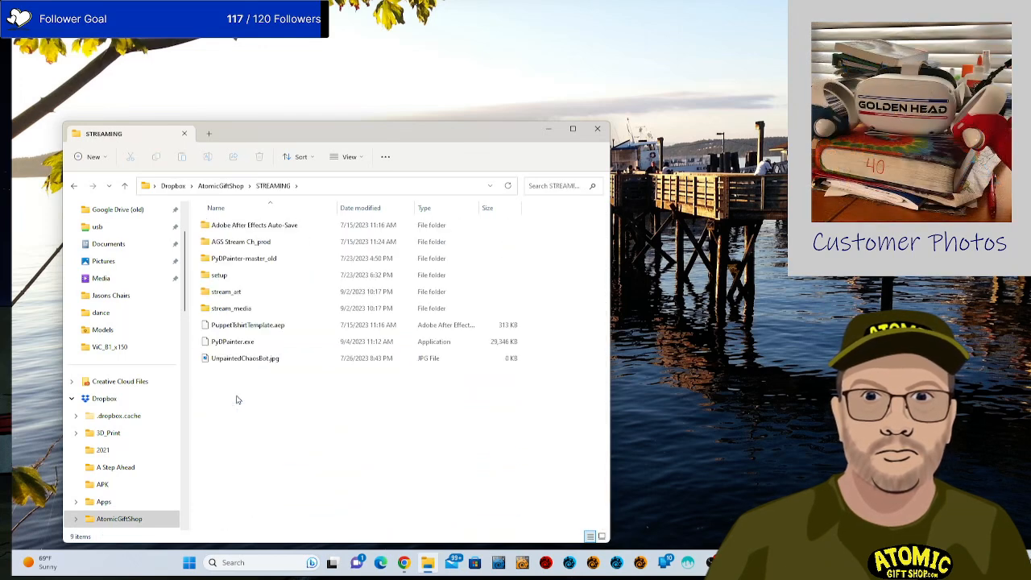
click(239, 347)
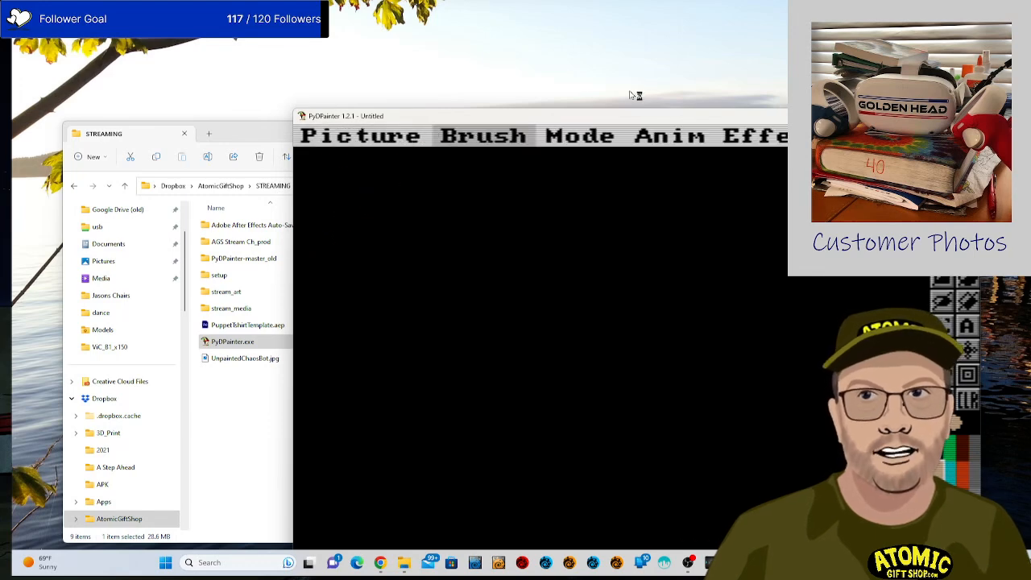
drag(756, 119, 496, 16)
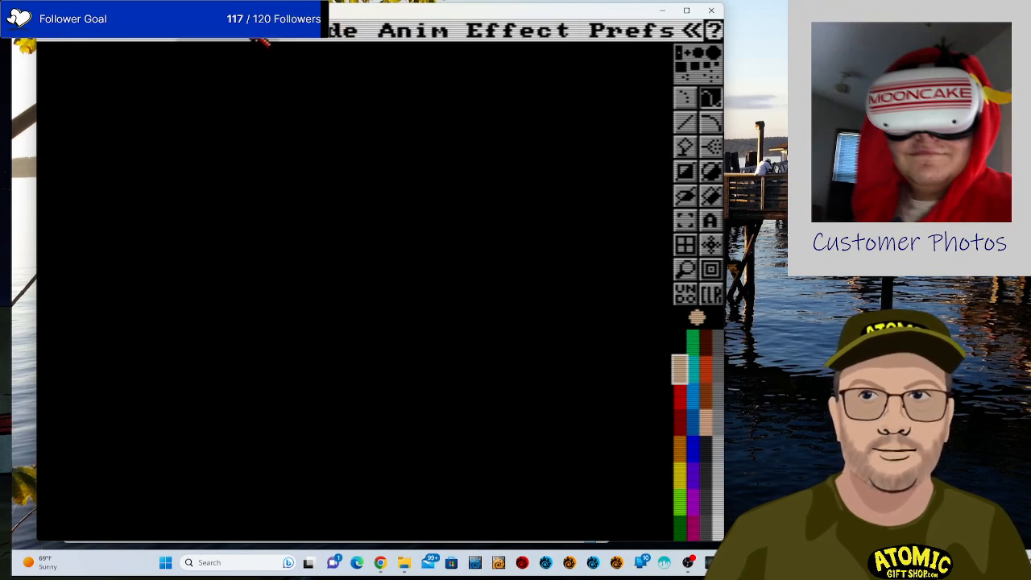
Set the picture's page width to 256 in the page size settings.
right_click(105, 38)
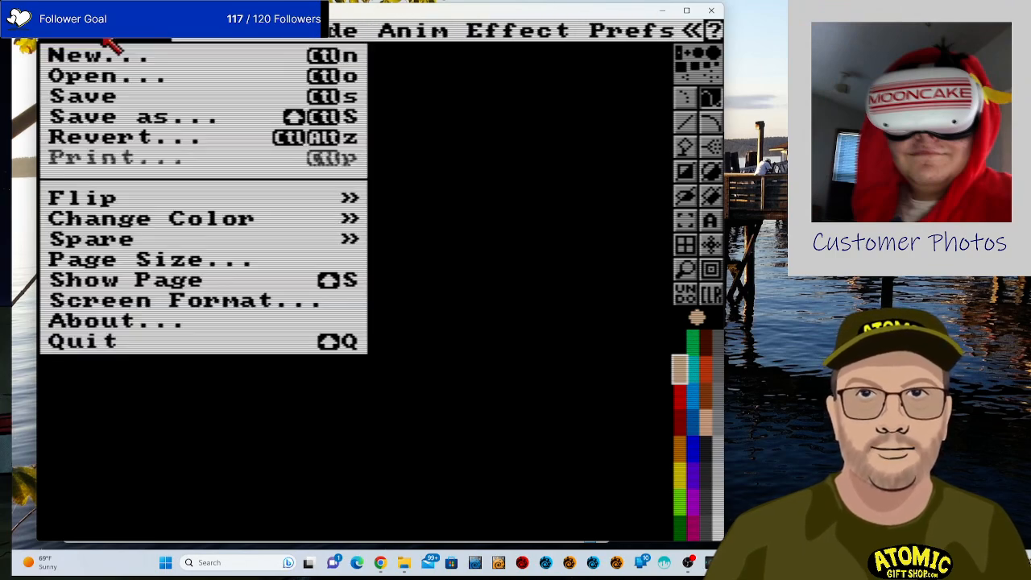
click(219, 261)
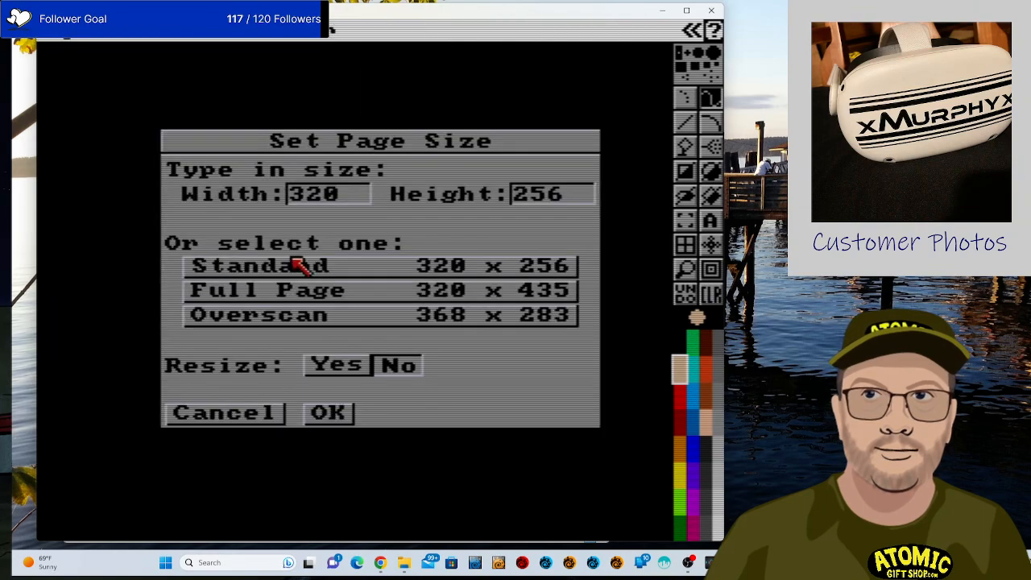
click(362, 196)
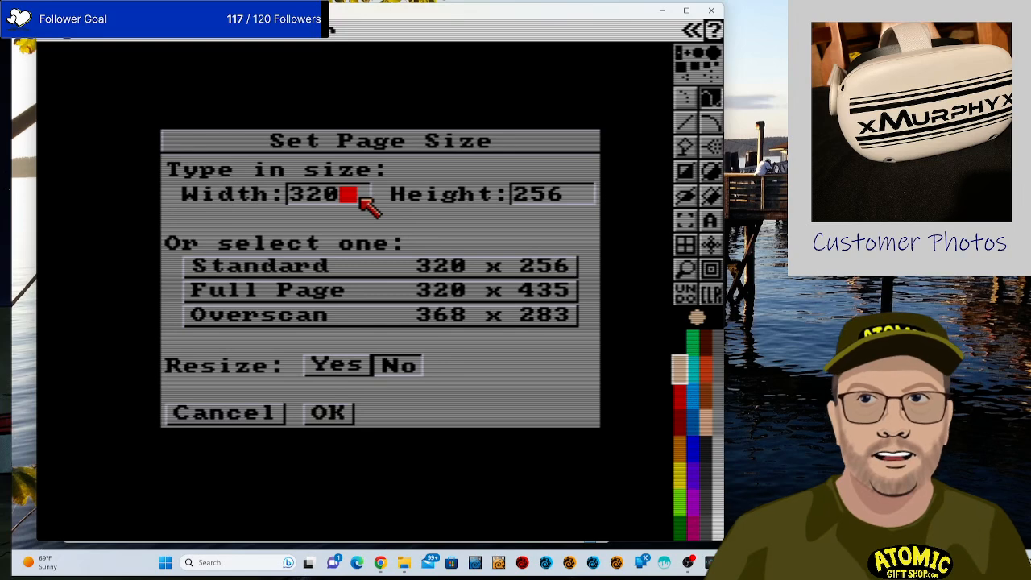
key(BackSpace)
key(BackSpace)
key(BackSpace)
text(320)
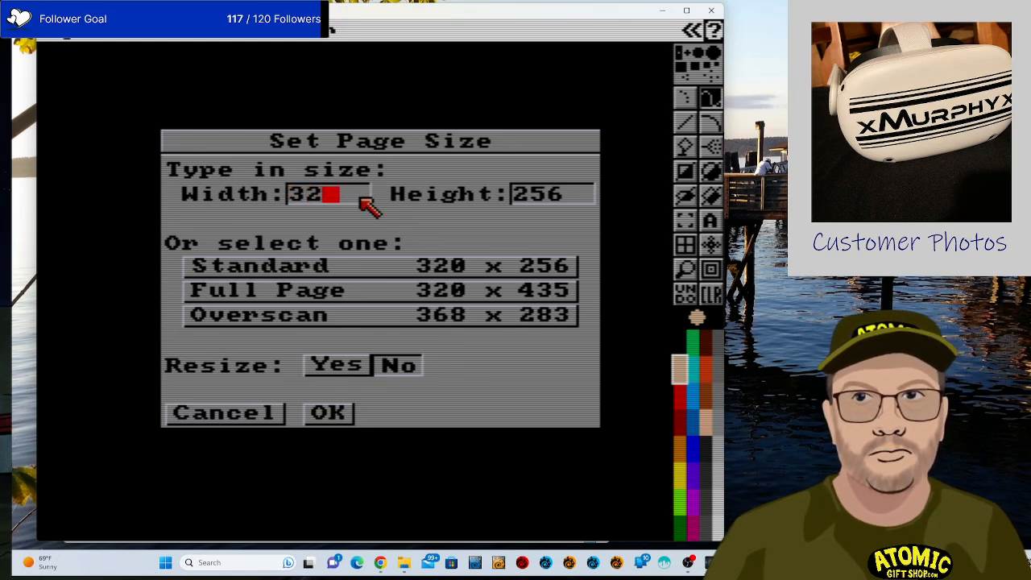
key(BackSpace)
key(BackSpace)
key(BackSpace)
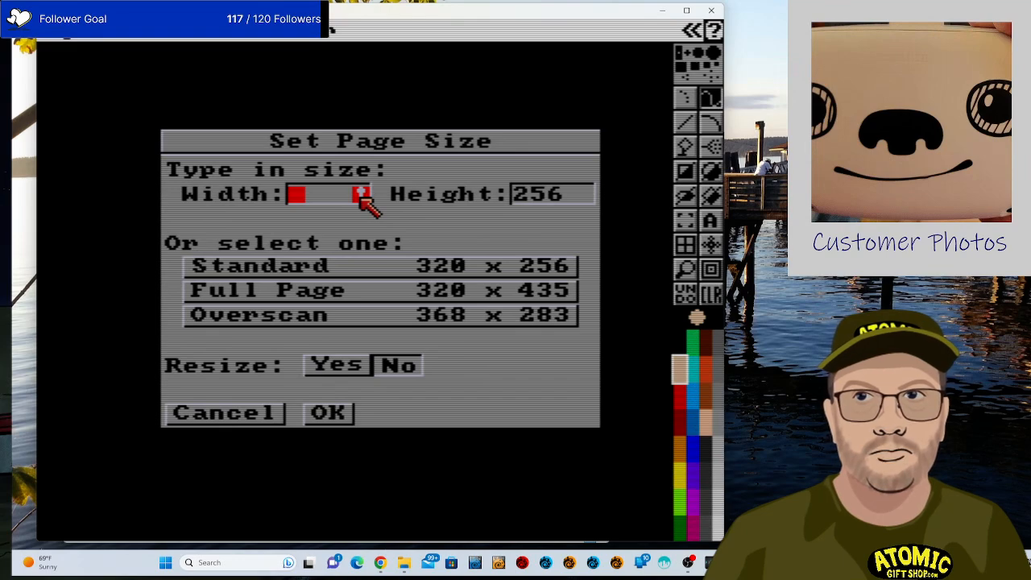
text(256)
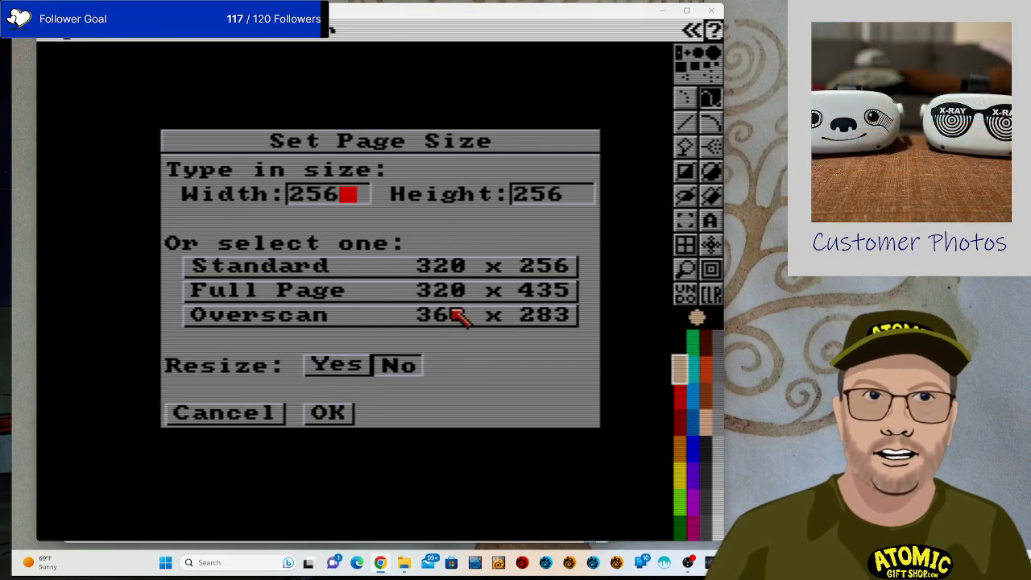
click(330, 417)
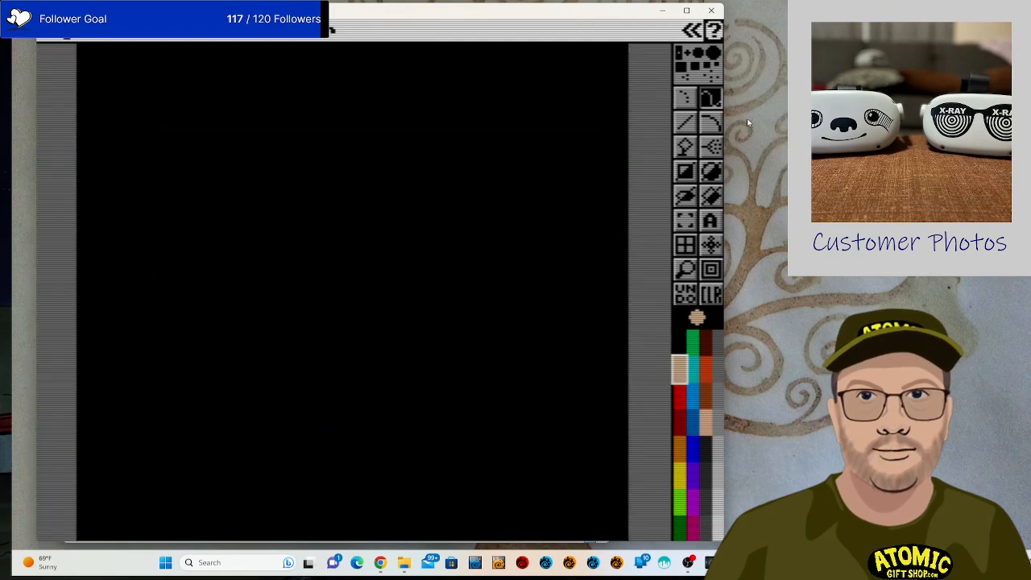
Reveal the additional display controls, then try full-screen mode and return to the windowed view.
click(691, 30)
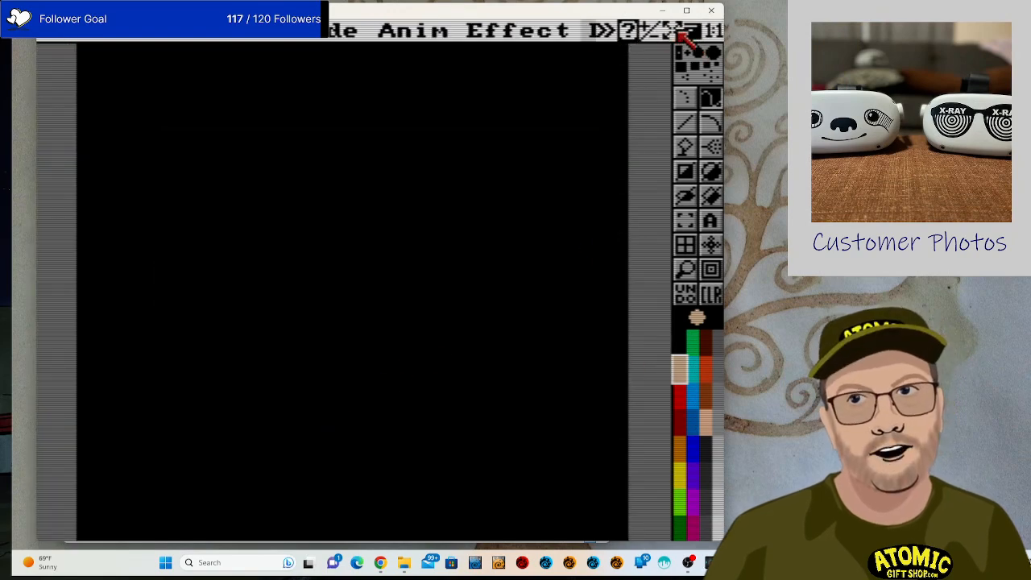
click(675, 31)
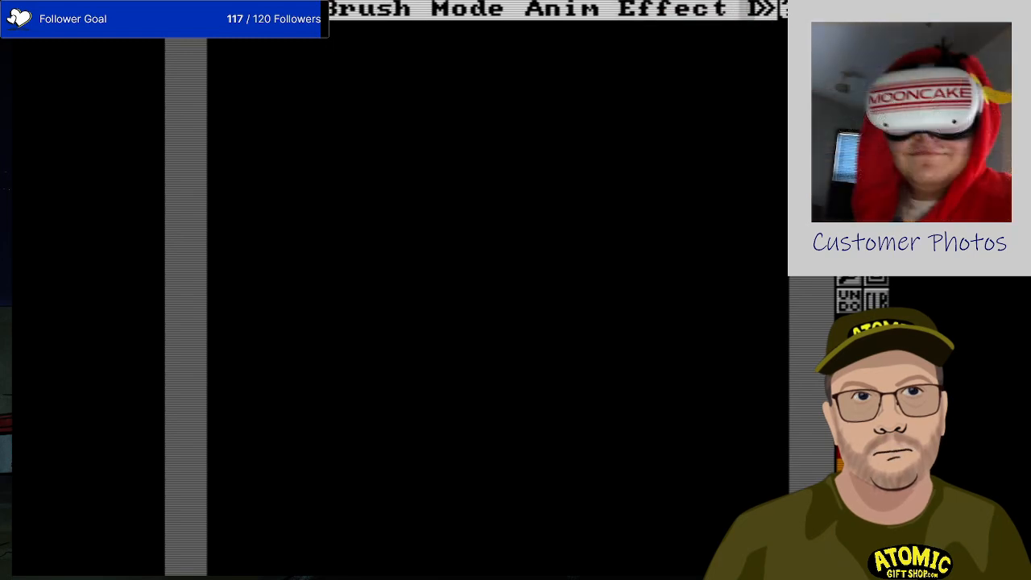
click(835, 9)
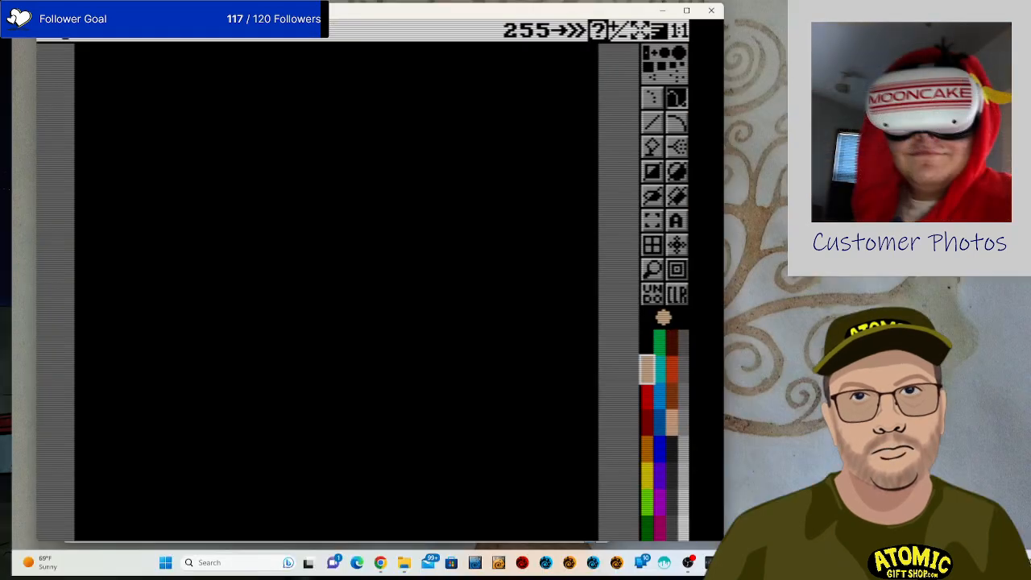
click(617, 30)
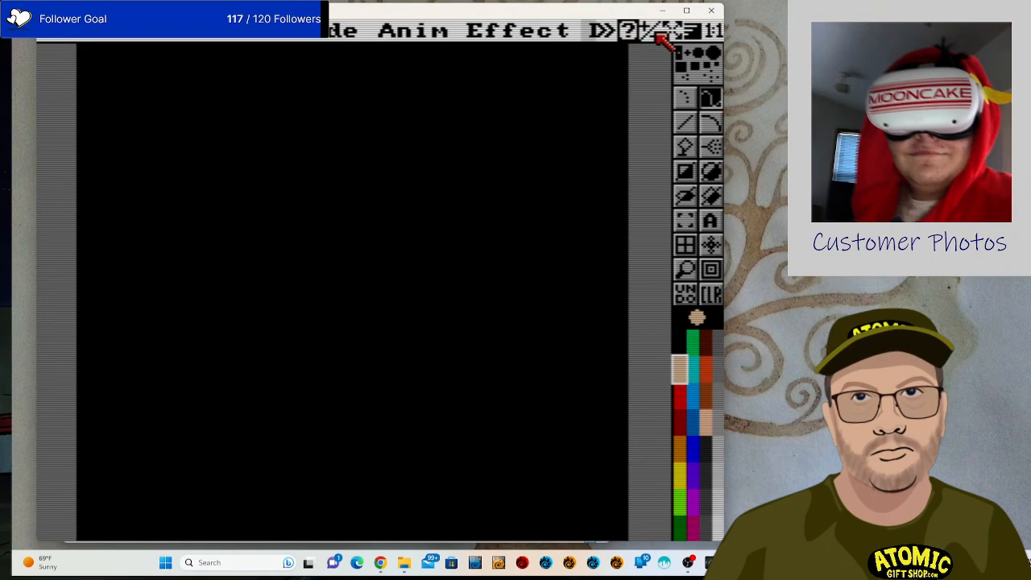
Shrink the PyDPainter window with its scaling control, turn off the scanline effect and reposition the window over the desktop.
click(659, 34)
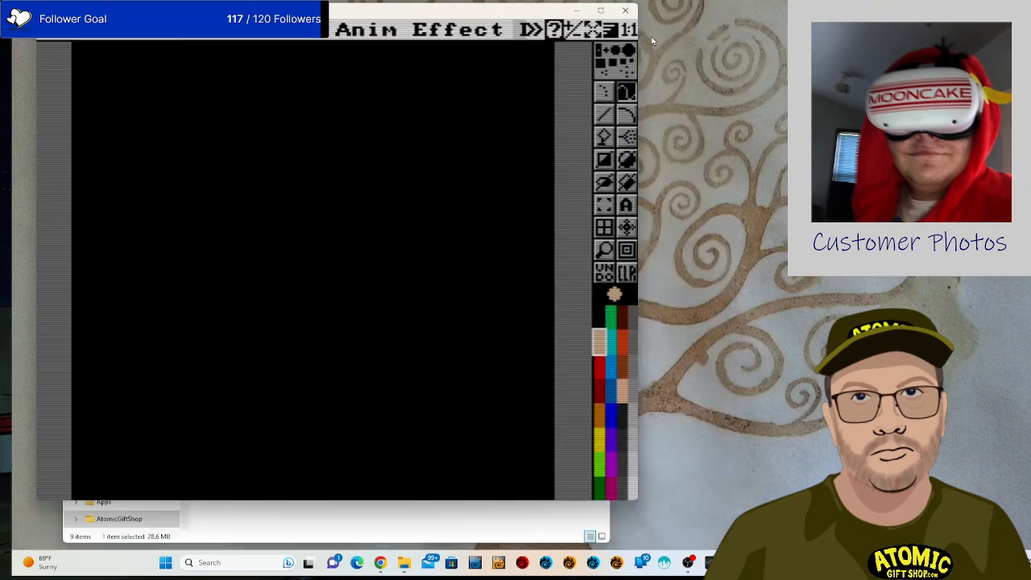
click(609, 32)
mouse_move(445, 13)
mouse_down()
mouse_move(556, 16)
mouse_move(725, 48)
mouse_move(553, 26)
mouse_up()
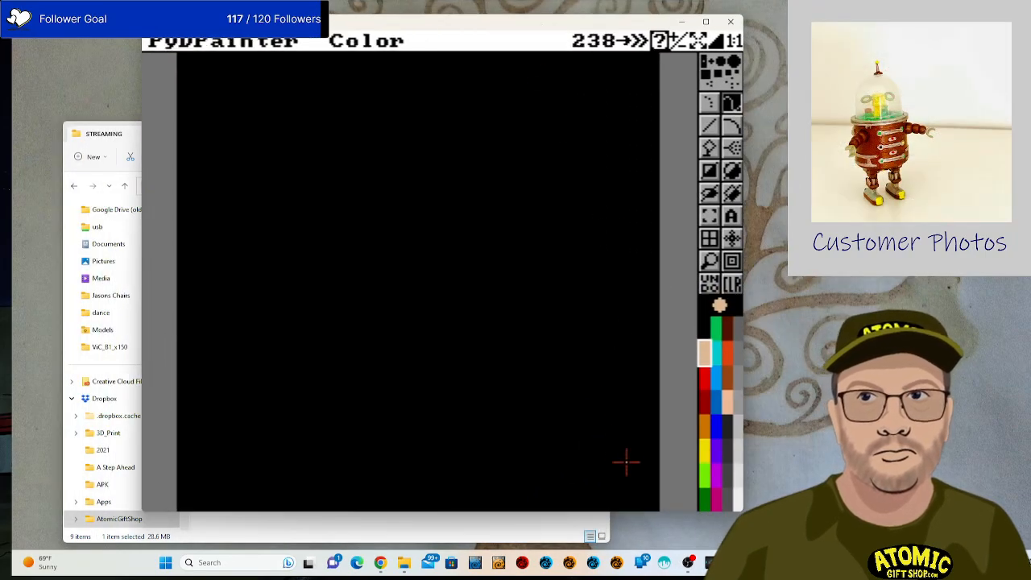
mouse_move(675, 513)
mouse_down()
mouse_move(673, 535)
mouse_move(681, 511)
mouse_up()
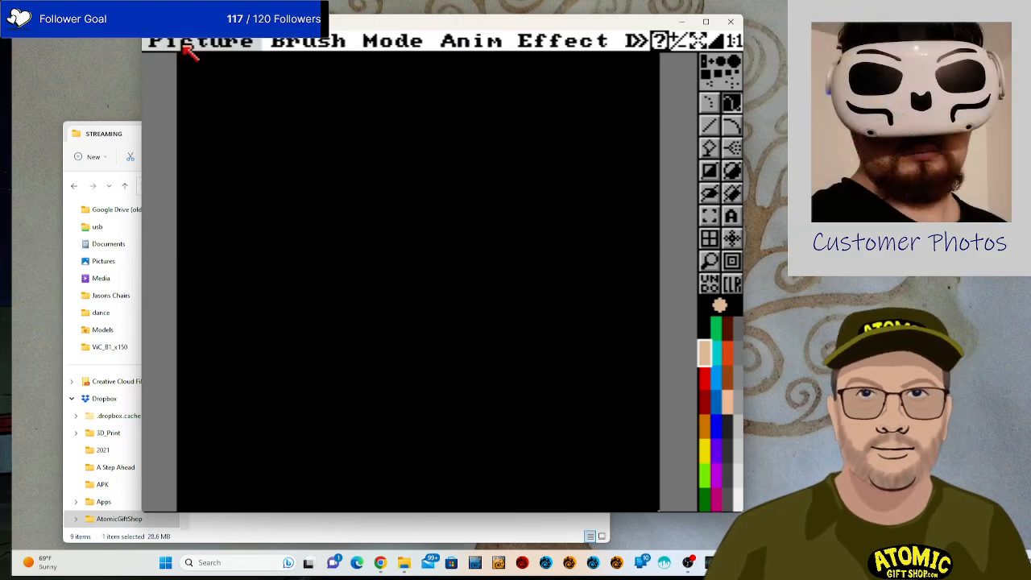
Choose the EHB colour mode out of 4096 colours for the picture's Lo-Res 320x256 PAL screen format.
click(187, 44)
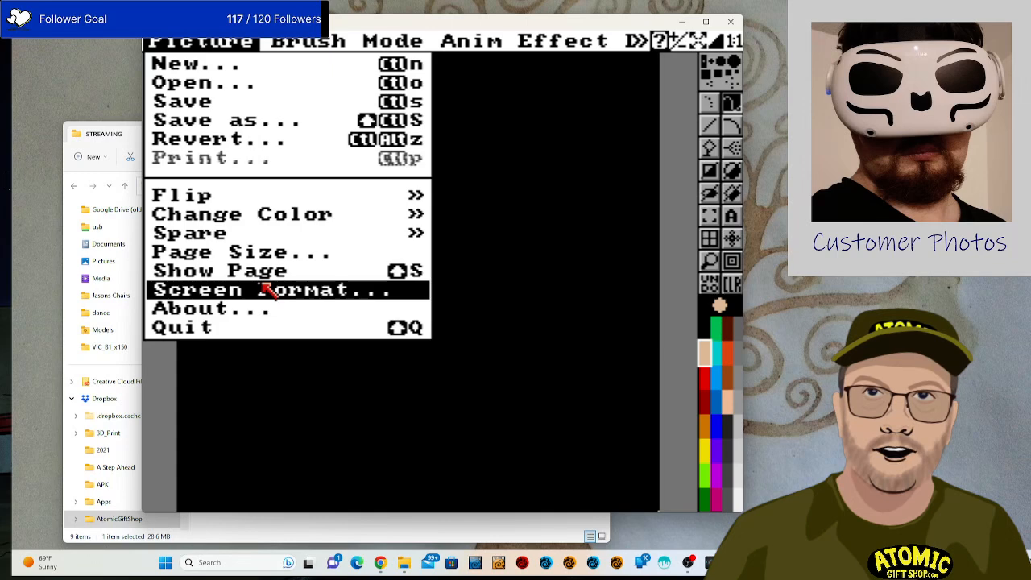
click(262, 288)
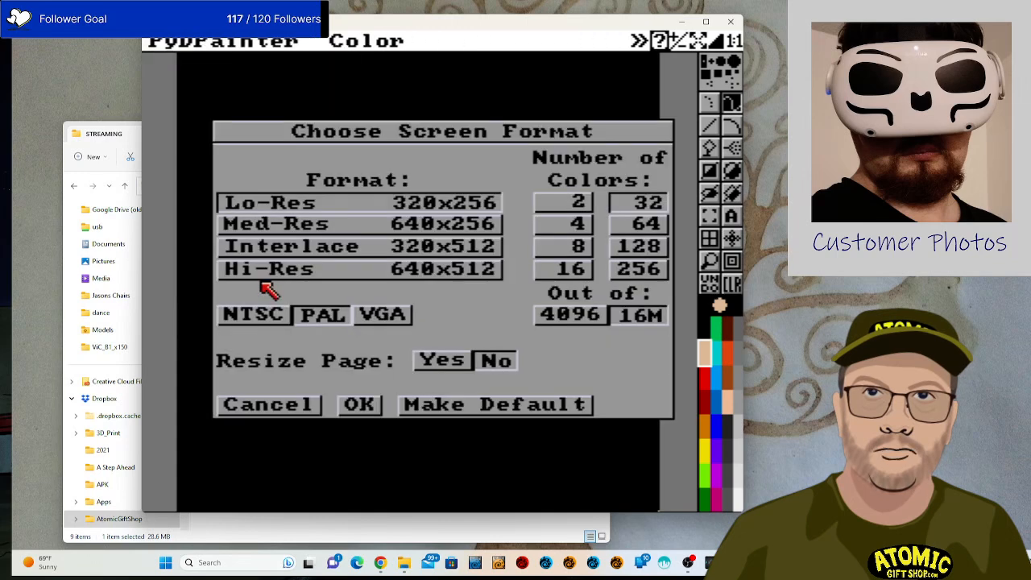
click(597, 323)
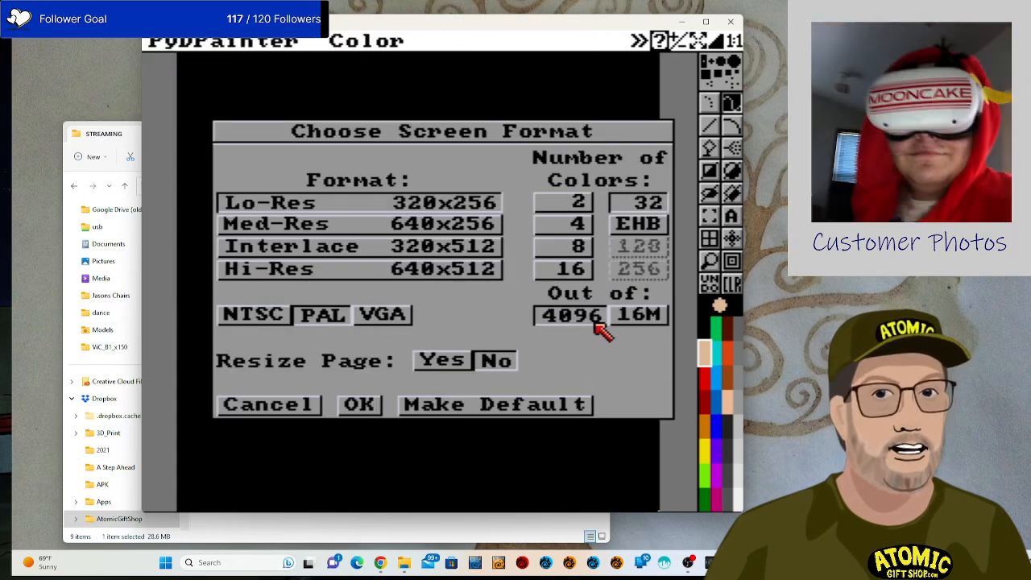
click(636, 315)
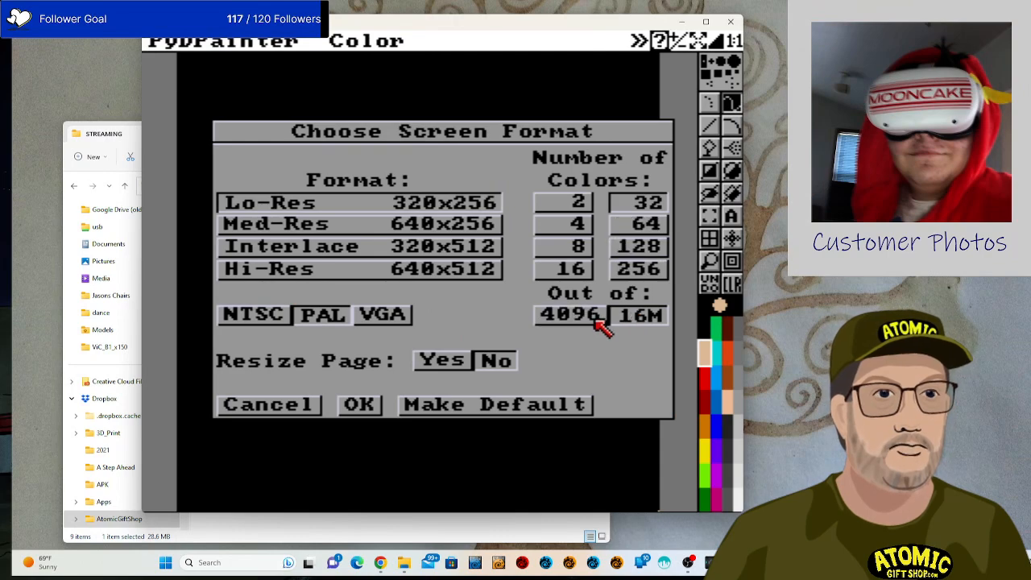
click(603, 324)
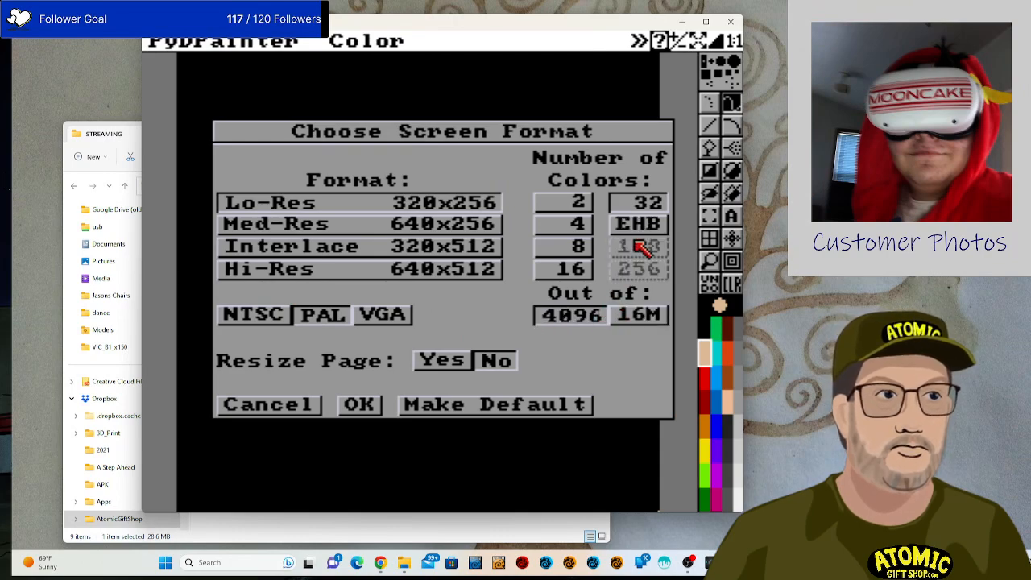
click(643, 229)
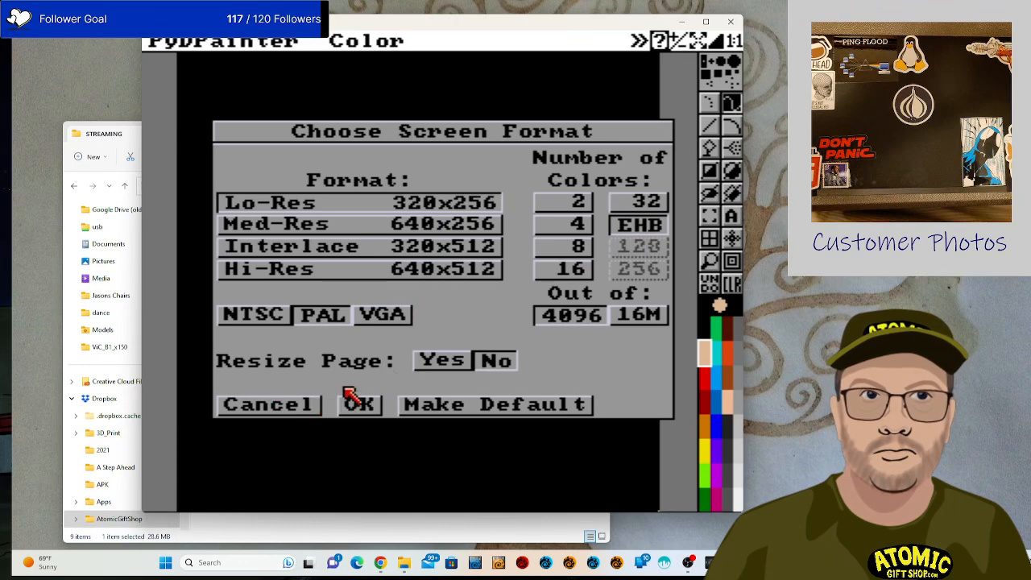
Apply the Lo-Res 320x256 PAL format with EHB colors and fill a light grey block in the upper middle of the canvas.
click(360, 411)
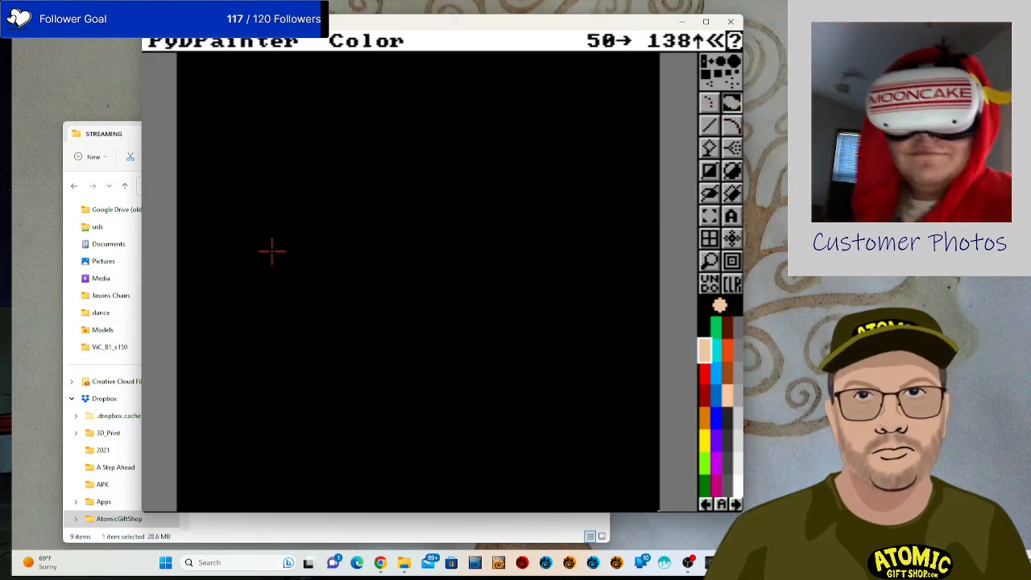
click(731, 414)
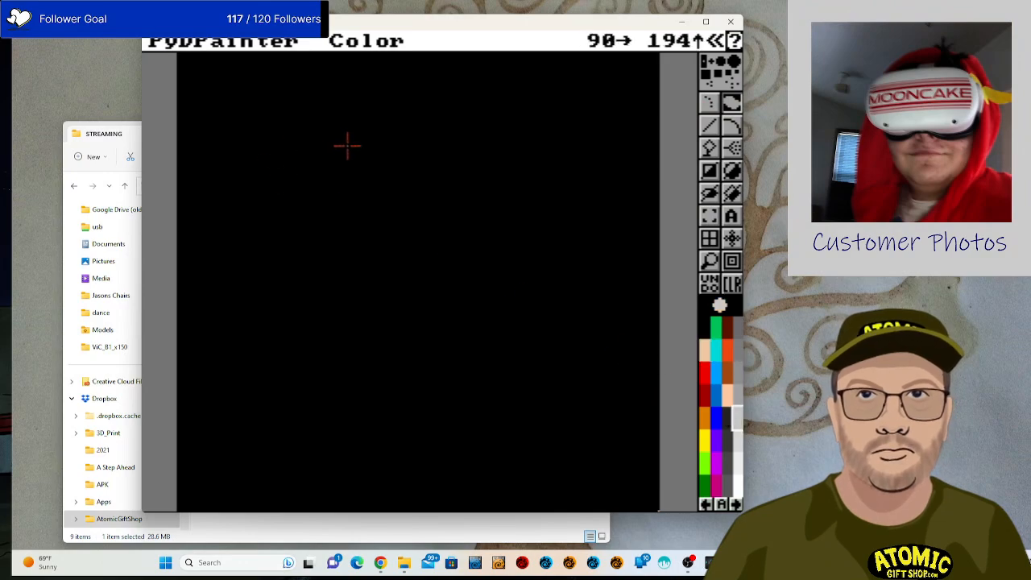
mouse_move(375, 151)
mouse_down()
mouse_move(338, 199)
mouse_move(325, 265)
mouse_move(431, 284)
mouse_move(460, 179)
mouse_up()
mouse_move(357, 137)
mouse_down()
mouse_move(474, 274)
mouse_move(453, 286)
mouse_move(337, 296)
mouse_move(341, 242)
mouse_move(281, 261)
mouse_move(308, 338)
mouse_move(352, 308)
mouse_up()
mouse_move(333, 274)
mouse_down()
mouse_move(545, 306)
mouse_move(254, 346)
mouse_up()
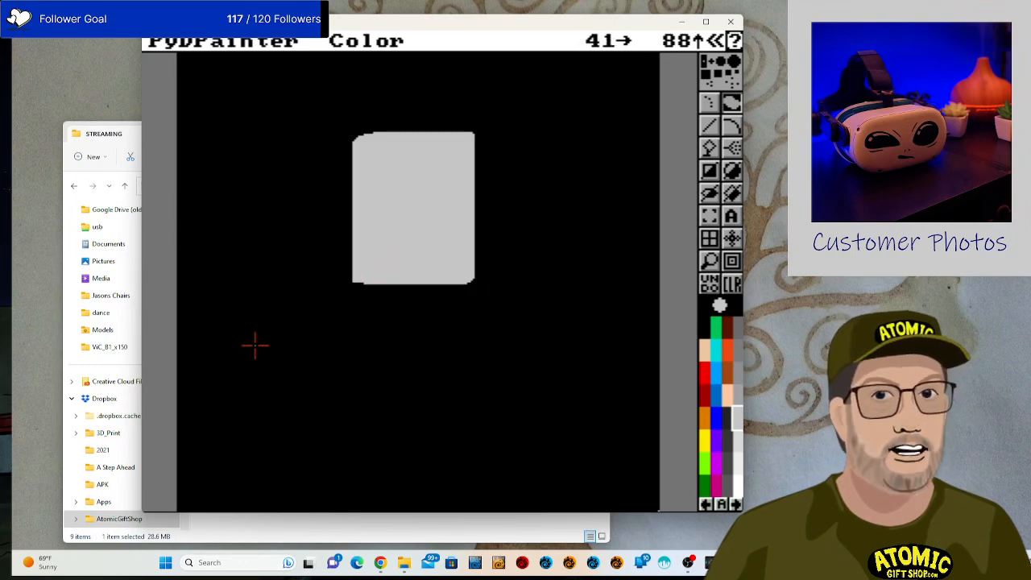
Trim the grey block's top, right and bottom edges and widen it on both sides into a rounded rectangle.
mouse_move(342, 143)
mouse_down()
mouse_move(515, 93)
mouse_move(528, 149)
mouse_up()
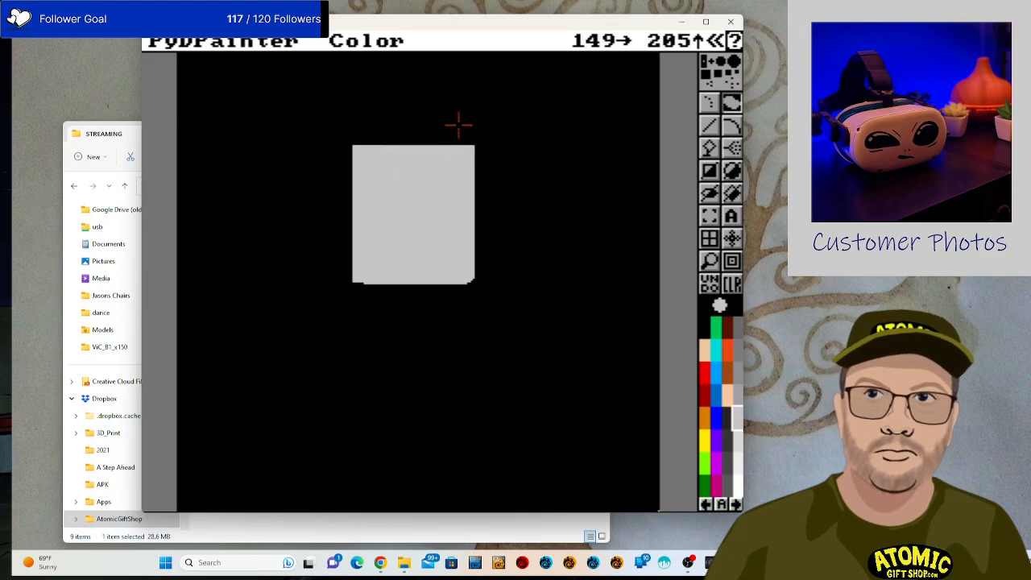
mouse_move(458, 124)
mouse_down()
mouse_move(488, 310)
mouse_move(456, 303)
mouse_up()
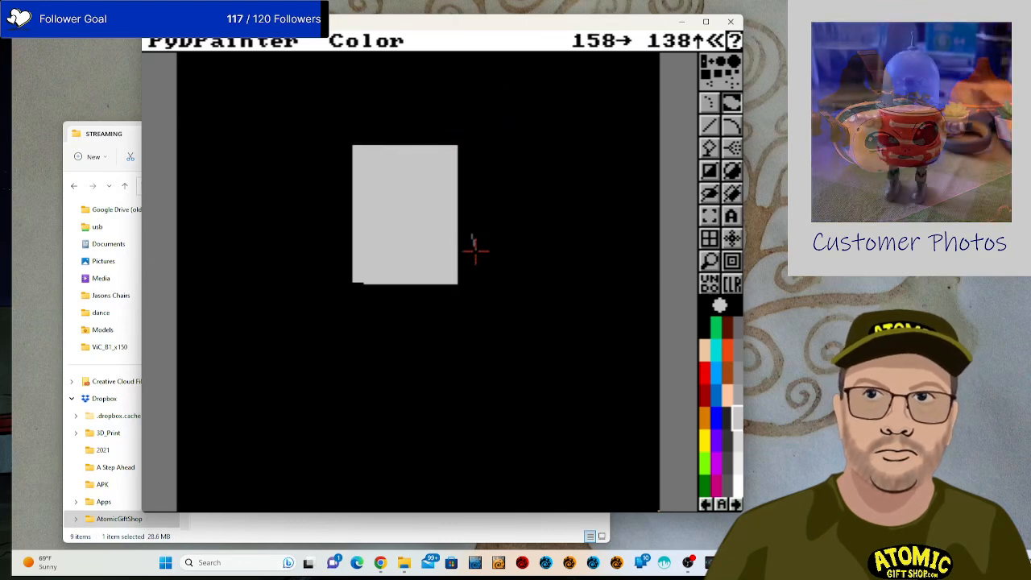
mouse_move(472, 246)
mouse_down()
mouse_move(293, 246)
mouse_move(354, 241)
mouse_up()
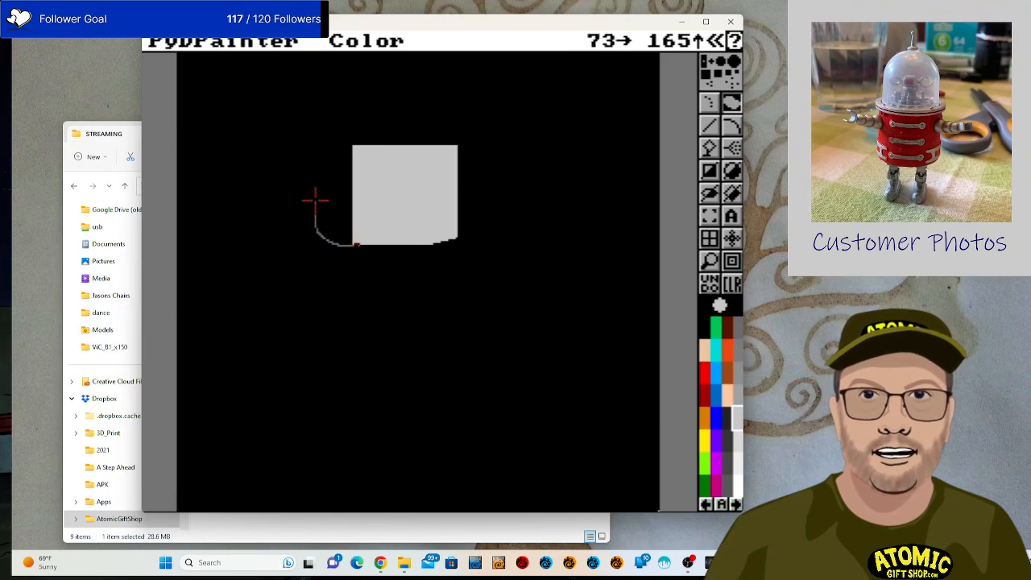
drag(330, 148, 411, 147)
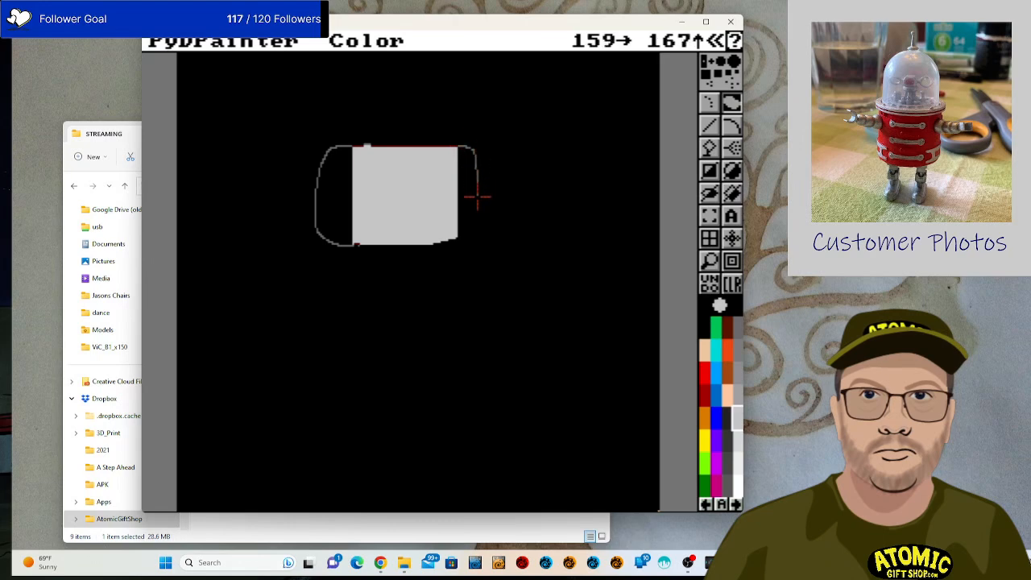
drag(405, 245, 403, 243)
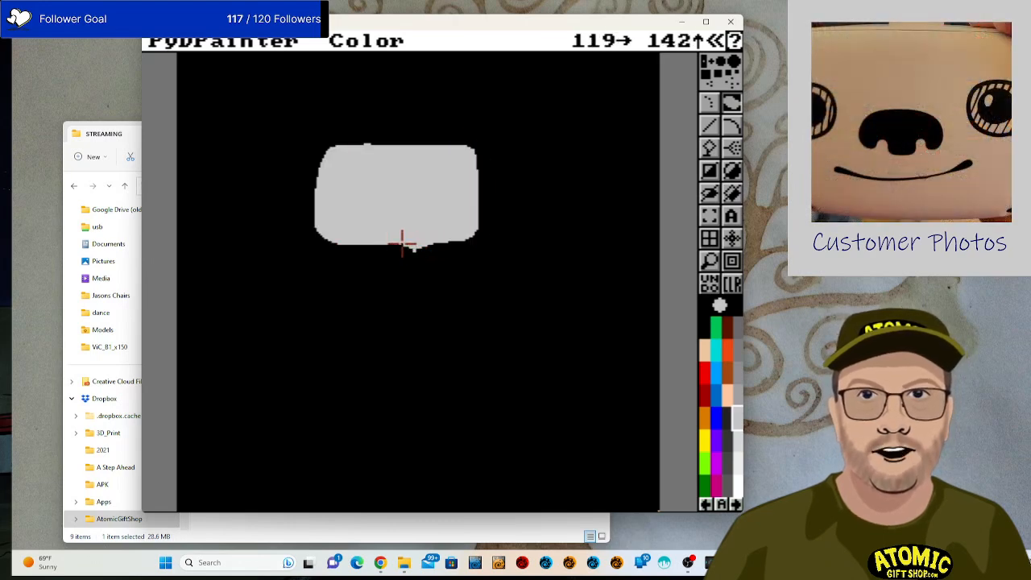
mouse_move(398, 239)
mouse_down()
mouse_move(449, 255)
mouse_move(456, 243)
mouse_up()
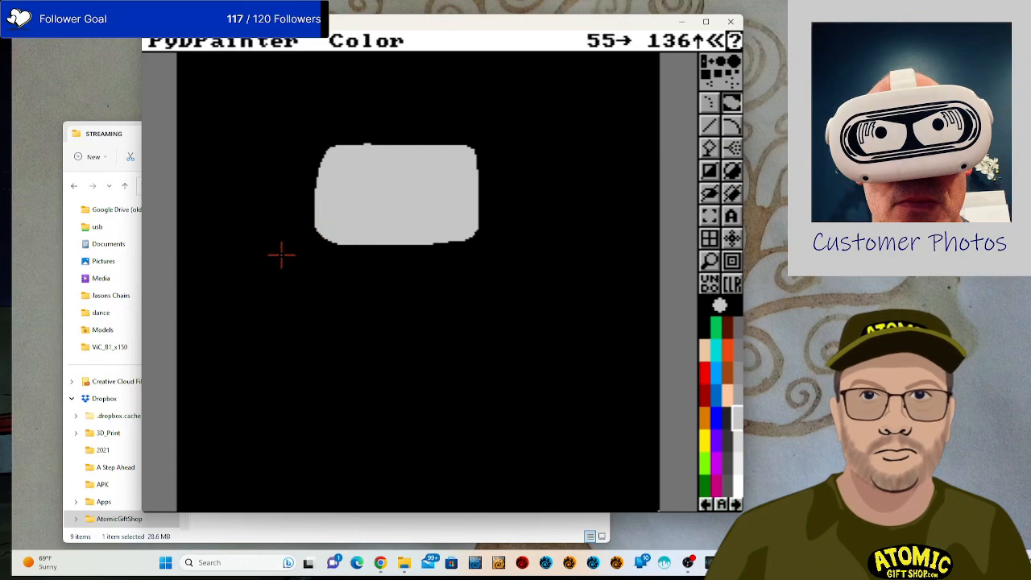
Fill a wider light grey body block directly below the rounded rectangle and square off its upper right shoulder.
mouse_move(279, 266)
mouse_down()
mouse_move(283, 246)
mouse_move(488, 249)
mouse_move(502, 351)
mouse_up()
mouse_move(495, 390)
mouse_down()
mouse_move(301, 403)
mouse_move(281, 382)
mouse_move(284, 348)
mouse_up()
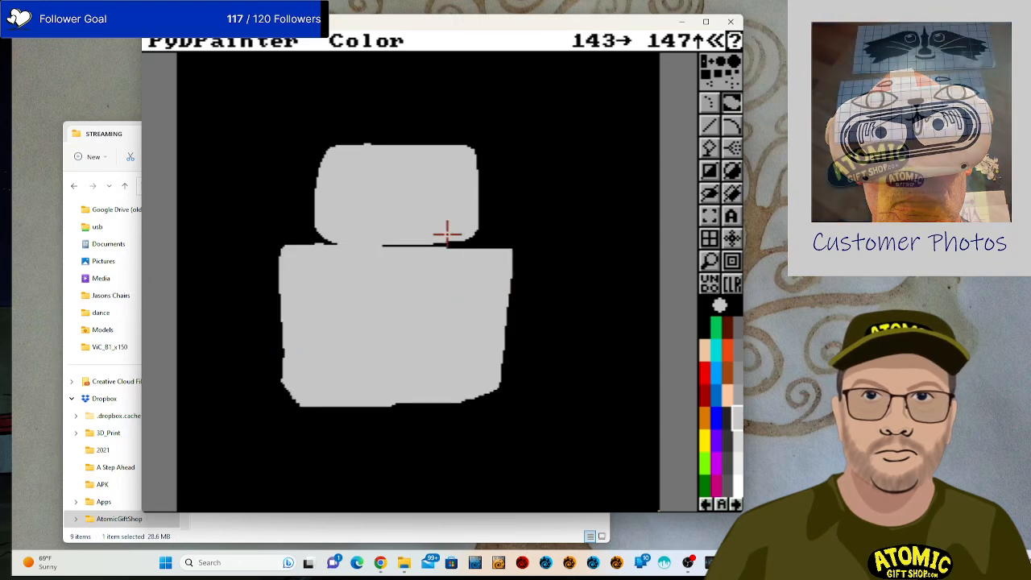
mouse_move(512, 234)
mouse_down()
mouse_move(513, 266)
mouse_move(488, 269)
mouse_move(506, 324)
mouse_move(485, 393)
mouse_up()
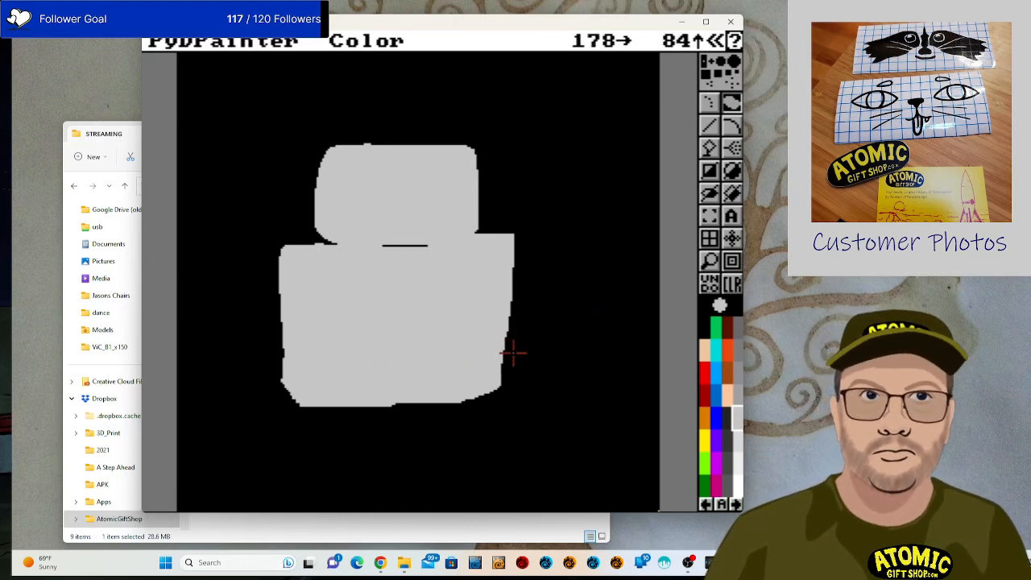
Add a grey limb hanging down from each lower corner of the body block.
mouse_move(515, 337)
mouse_down()
mouse_move(488, 429)
mouse_move(519, 449)
mouse_move(546, 442)
mouse_move(547, 360)
mouse_up()
mouse_move(506, 336)
mouse_down()
mouse_move(495, 407)
mouse_move(510, 341)
mouse_up()
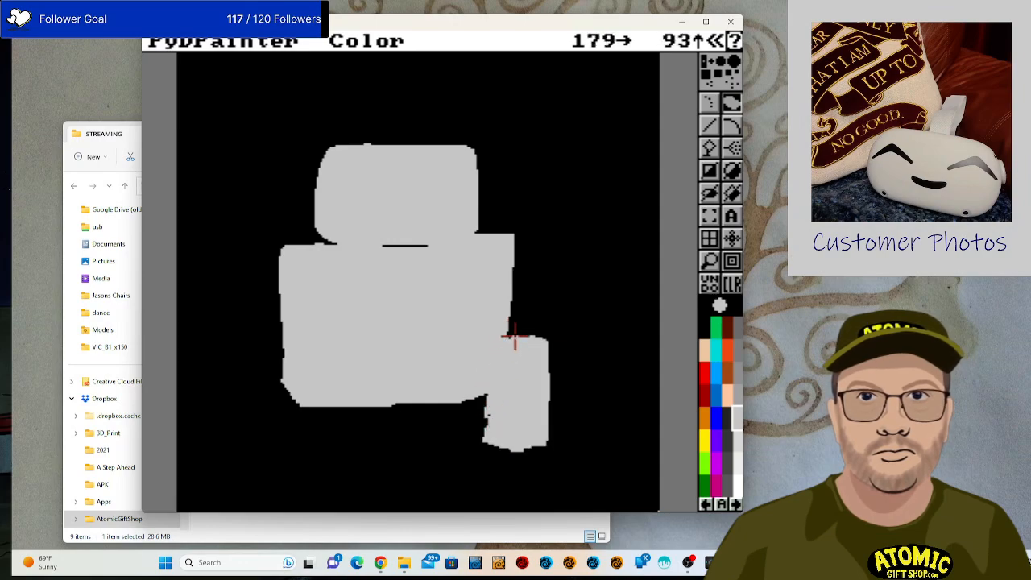
mouse_move(267, 346)
mouse_down()
mouse_move(255, 474)
mouse_move(307, 473)
mouse_move(299, 380)
mouse_up()
mouse_move(491, 384)
mouse_down()
mouse_move(478, 417)
mouse_move(544, 459)
mouse_move(536, 437)
mouse_up()
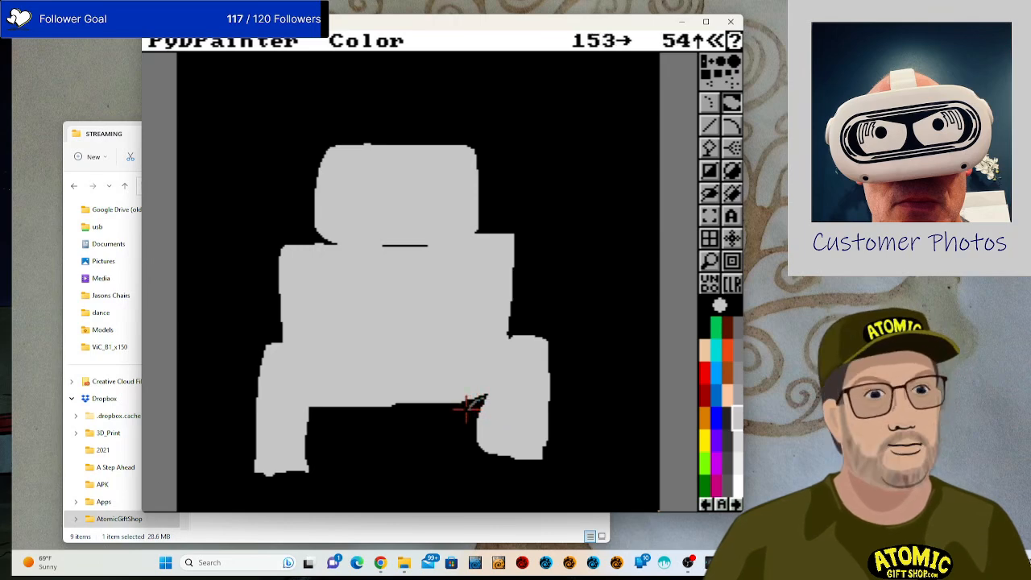
Trim the inner sides and lower ends of both limbs, cutting their inner bottom corners at an angle.
mouse_move(466, 407)
mouse_down()
mouse_move(472, 465)
mouse_move(485, 469)
mouse_up()
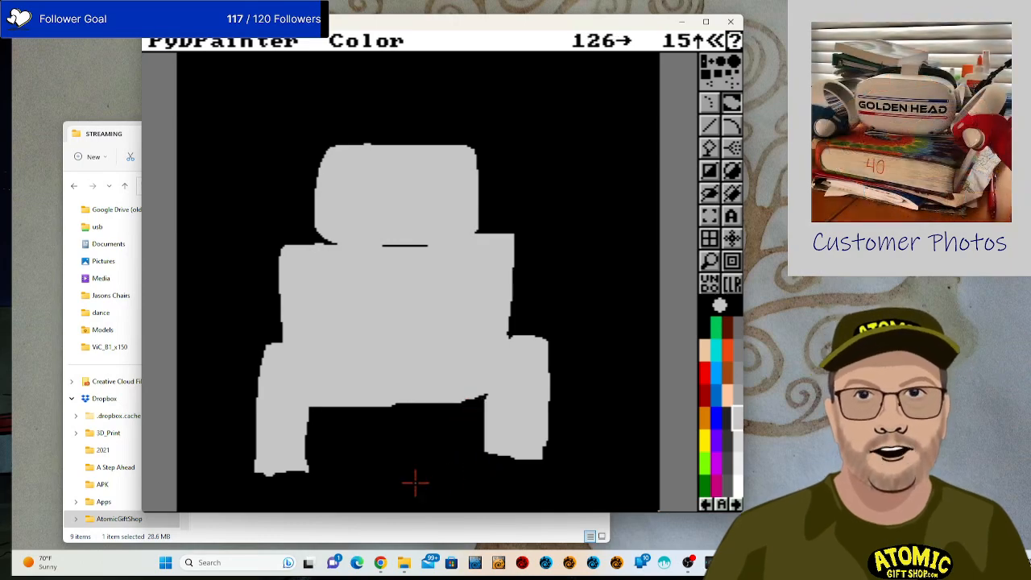
drag(314, 429, 306, 478)
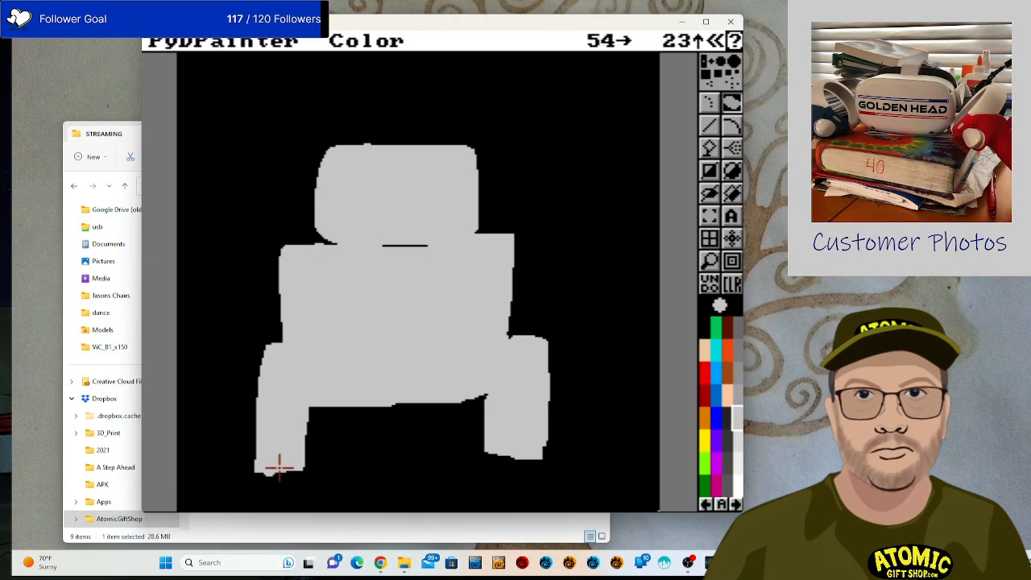
mouse_move(239, 464)
mouse_down()
mouse_move(375, 490)
mouse_move(381, 477)
mouse_move(358, 465)
mouse_up()
mouse_move(276, 472)
mouse_down()
mouse_move(316, 472)
mouse_move(324, 436)
mouse_up()
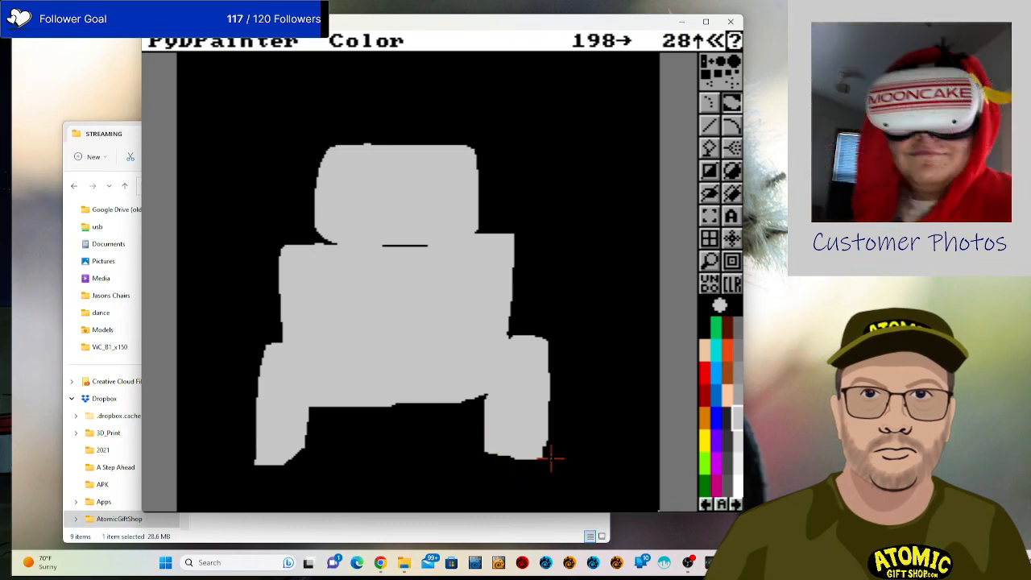
mouse_move(524, 464)
mouse_down()
mouse_move(449, 463)
mouse_move(485, 431)
mouse_move(488, 391)
mouse_move(478, 398)
mouse_up()
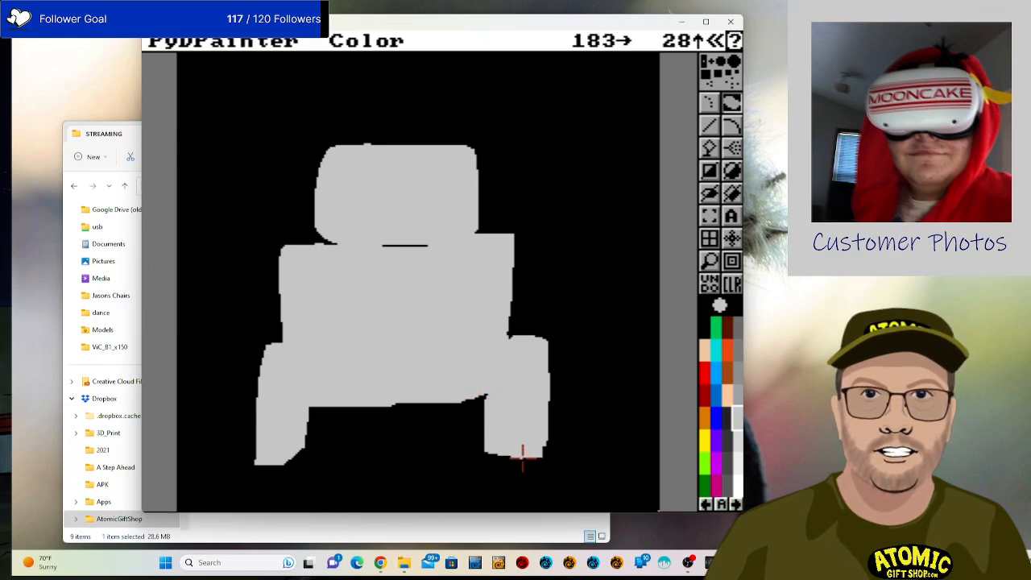
mouse_move(511, 455)
mouse_down()
mouse_move(461, 459)
mouse_move(471, 421)
mouse_up()
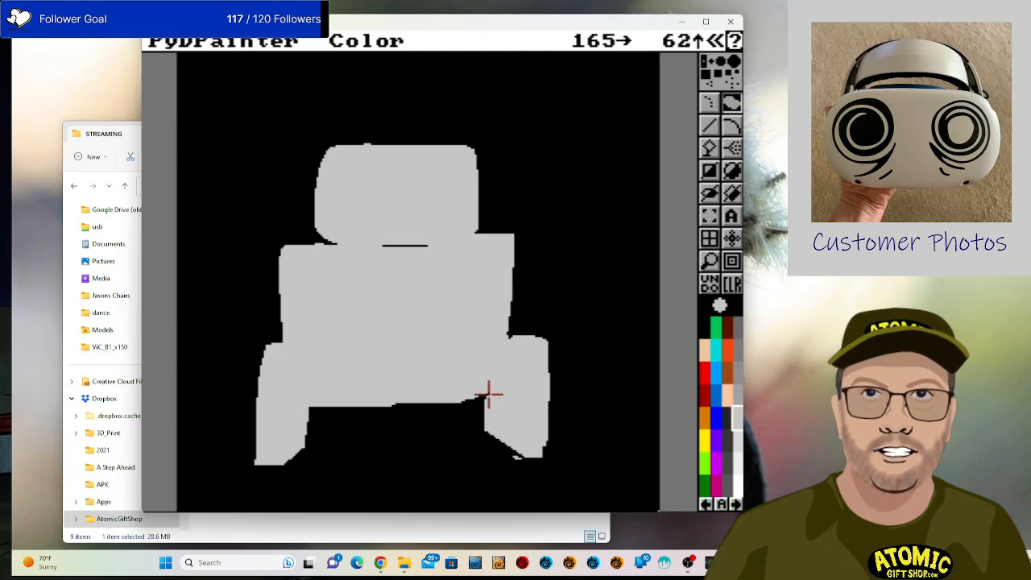
mouse_move(489, 395)
mouse_down()
mouse_move(475, 431)
mouse_move(512, 454)
mouse_move(525, 457)
mouse_move(526, 415)
mouse_up()
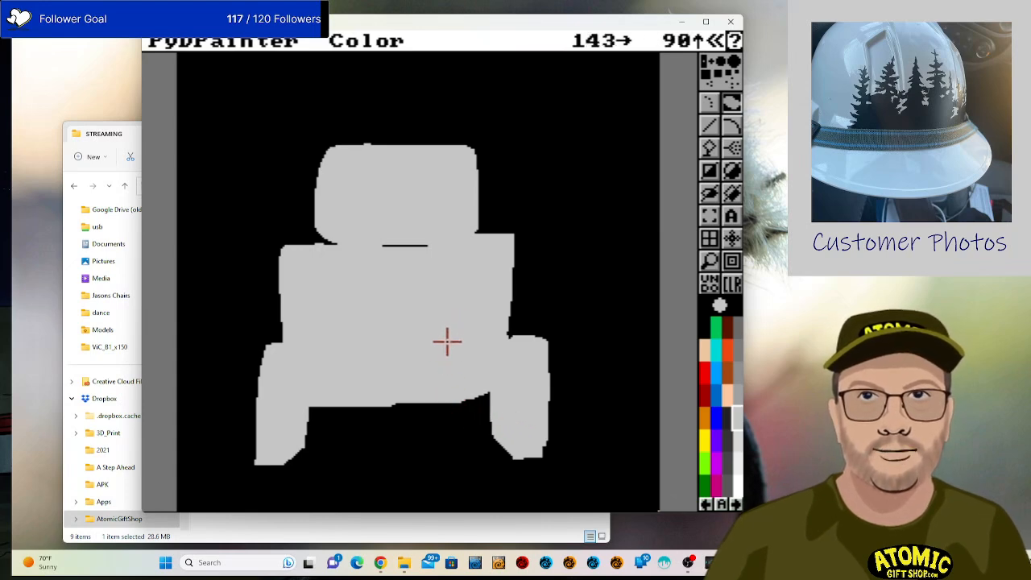
Fill the black gap between the upper block and the body, and narrow the upper block on both sides.
mouse_move(421, 230)
mouse_down()
mouse_move(423, 288)
mouse_move(458, 272)
mouse_up()
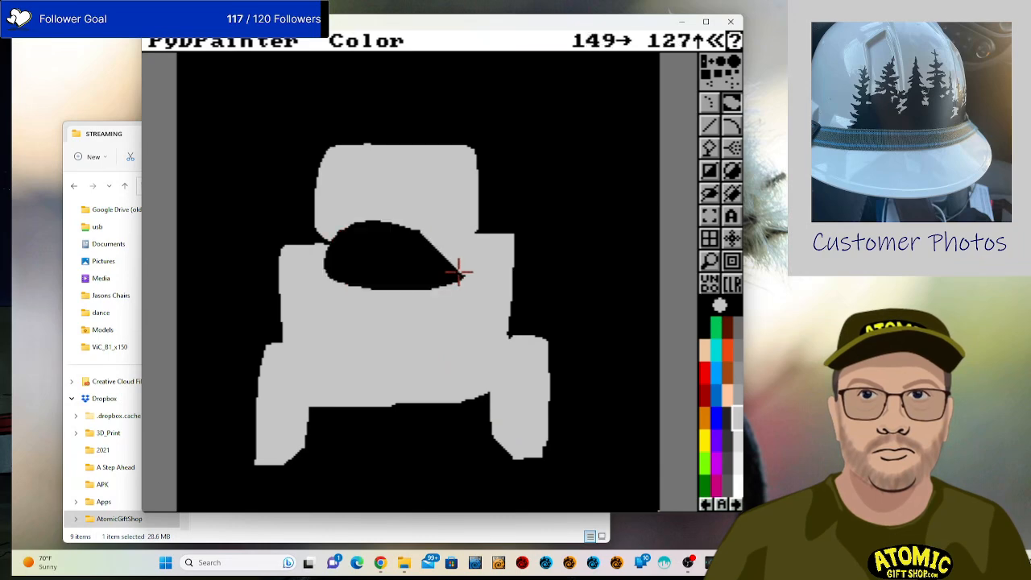
mouse_move(435, 216)
mouse_down()
mouse_move(328, 220)
mouse_move(309, 264)
mouse_move(510, 364)
mouse_move(499, 295)
mouse_move(446, 223)
mouse_up()
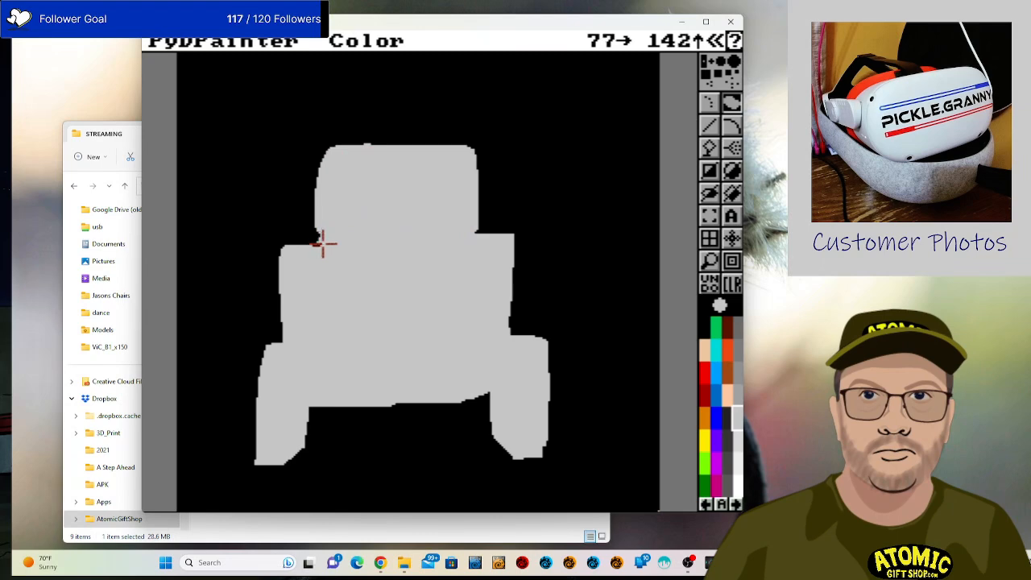
mouse_move(313, 246)
mouse_down()
mouse_move(338, 237)
mouse_move(351, 150)
mouse_move(296, 137)
mouse_up()
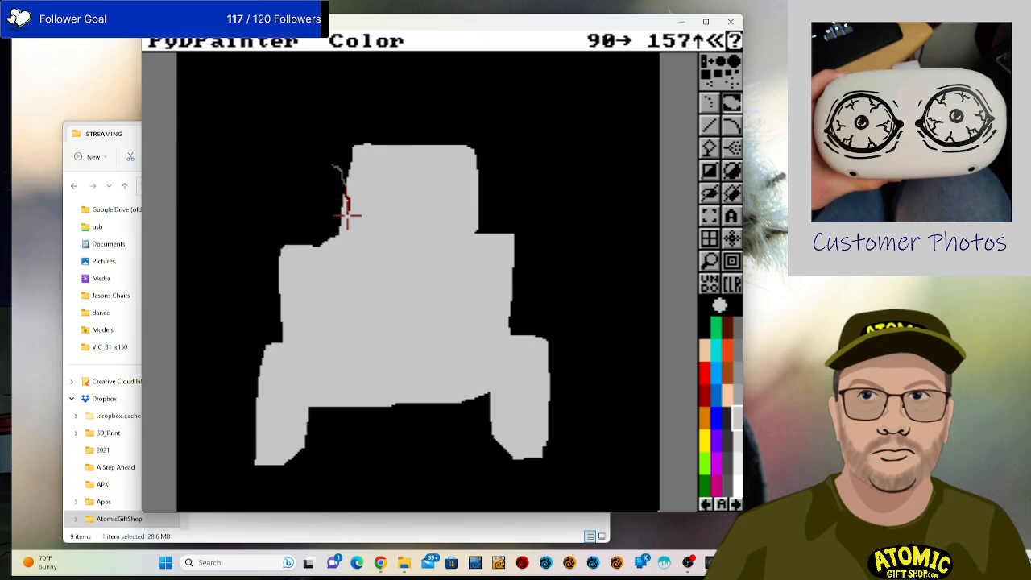
drag(340, 242, 325, 243)
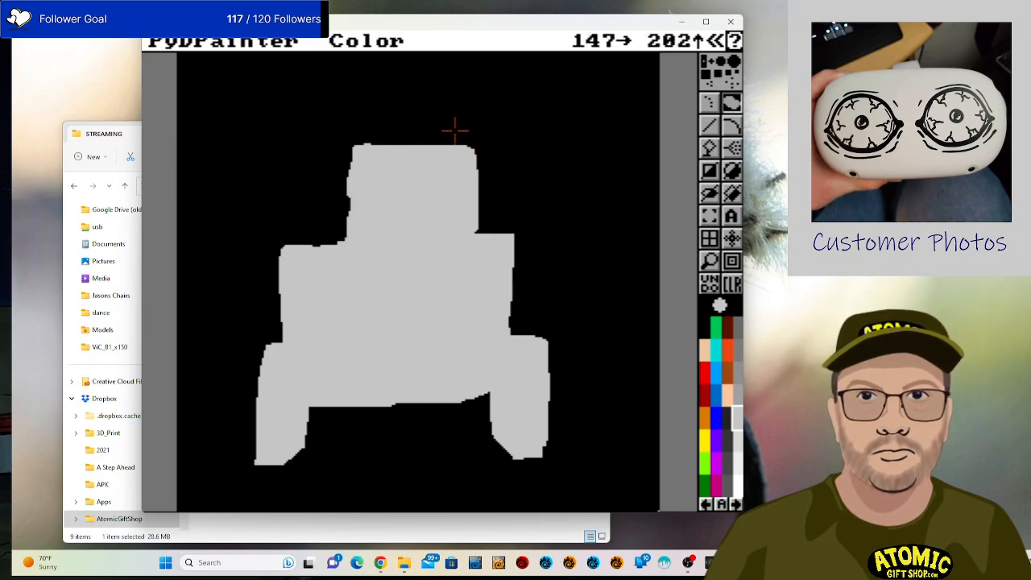
mouse_move(465, 232)
mouse_down()
mouse_move(501, 207)
mouse_move(456, 131)
mouse_move(451, 153)
mouse_move(495, 169)
mouse_up()
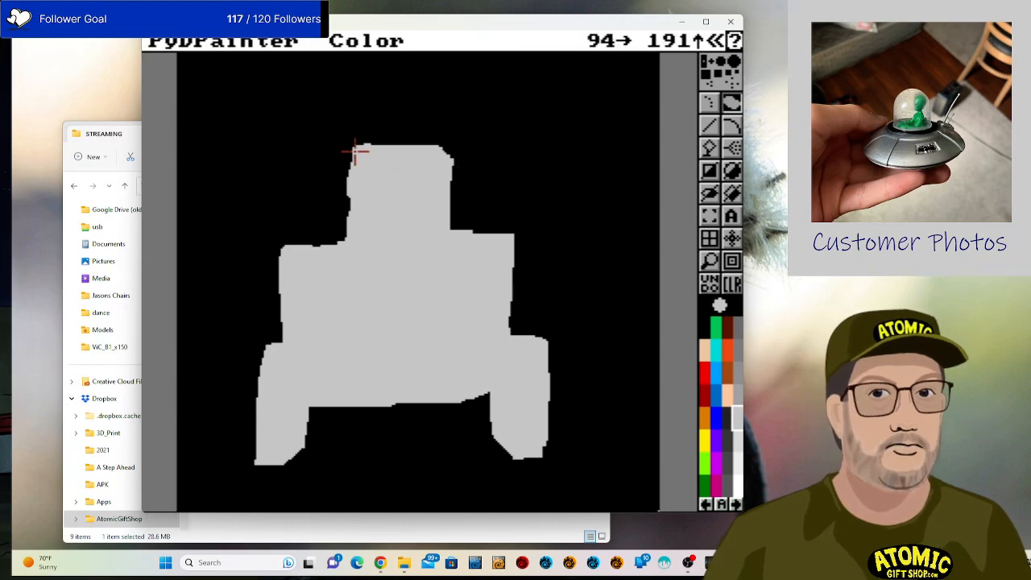
Round the head's top left corner and carve a narrower neck below it, tidying the body's left shoulder edge.
drag(380, 136, 342, 161)
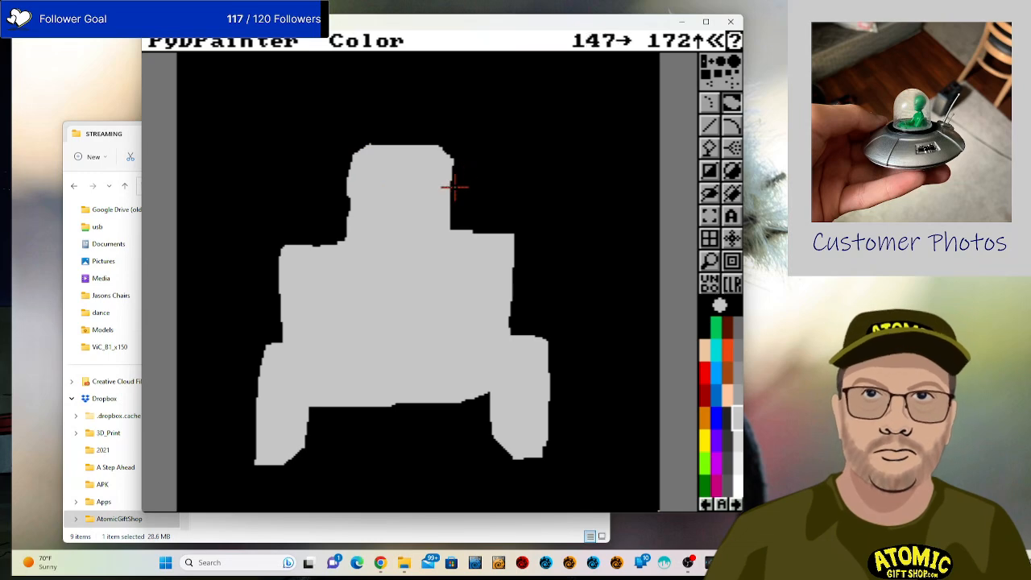
mouse_move(445, 189)
mouse_down()
mouse_move(451, 233)
mouse_move(487, 201)
mouse_up()
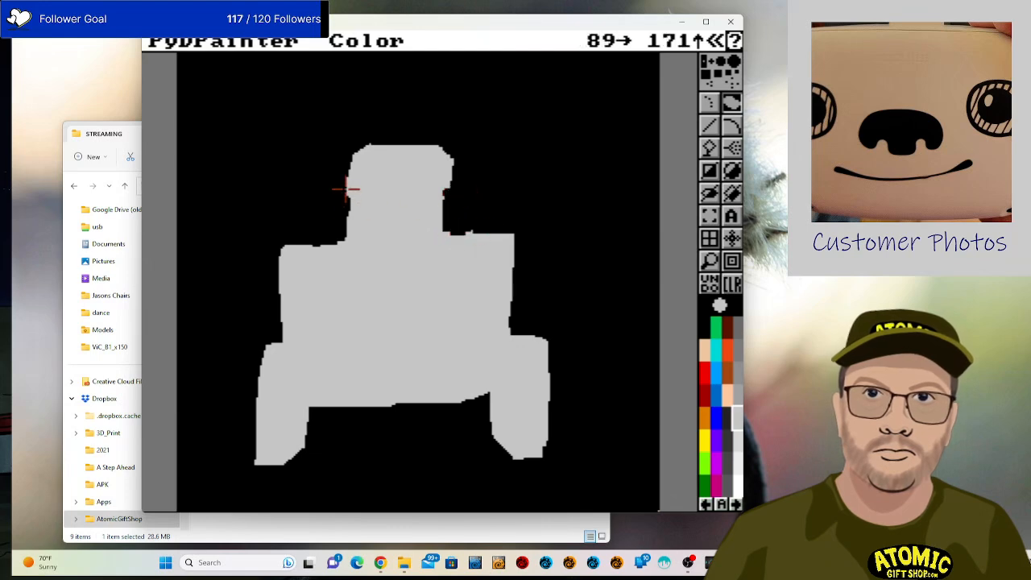
mouse_move(353, 194)
mouse_down()
mouse_move(351, 240)
mouse_move(304, 242)
mouse_up()
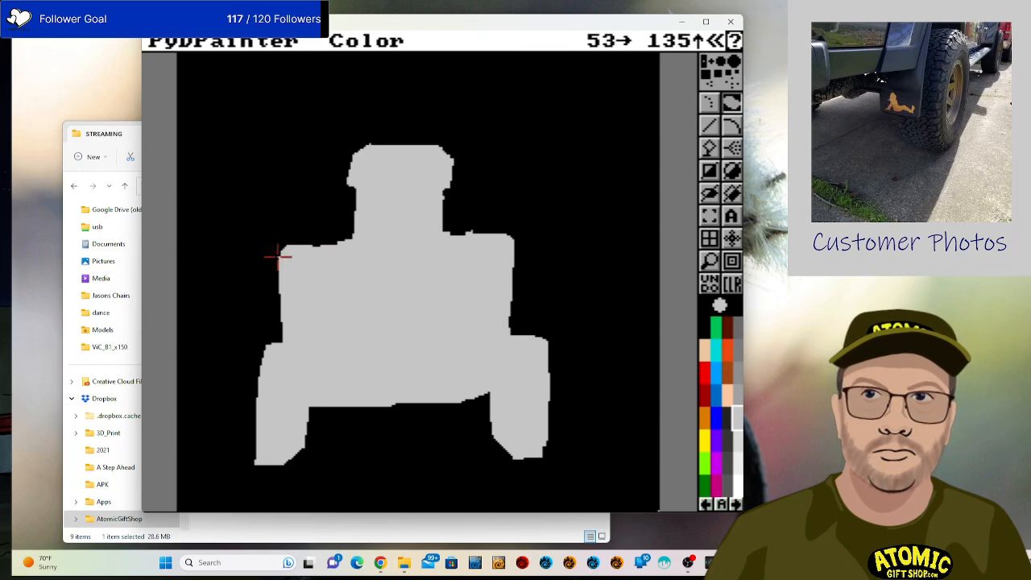
mouse_move(283, 243)
mouse_down()
mouse_move(266, 270)
mouse_move(279, 332)
mouse_up()
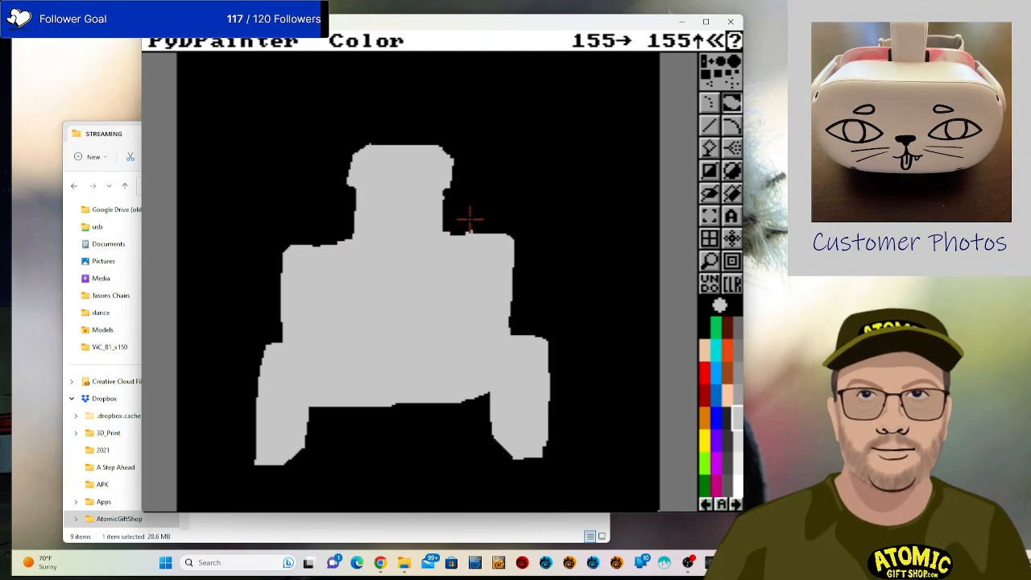
Pick up the whole grey silhouette as a brush and place it higher on the canvas.
click(711, 214)
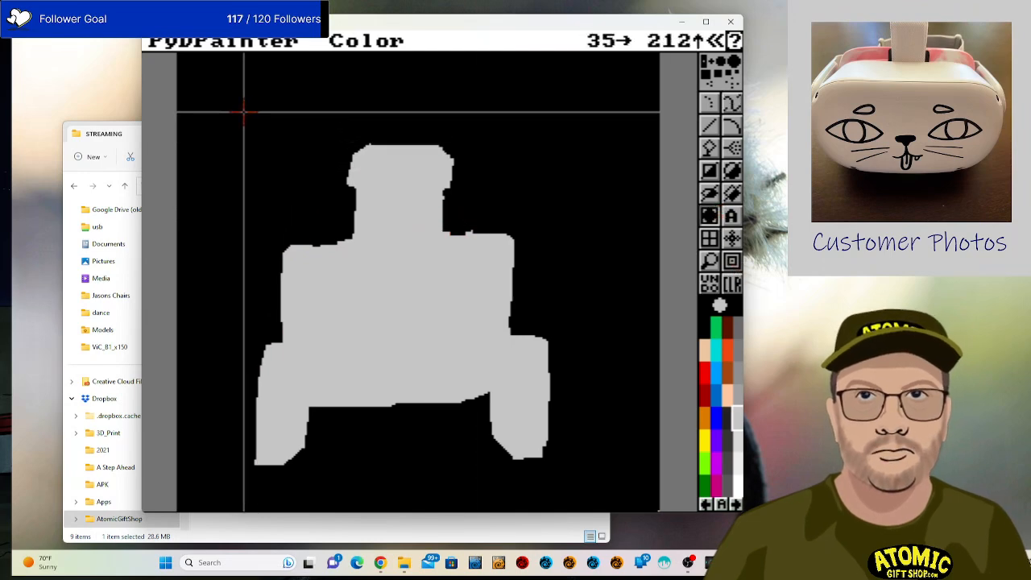
mouse_move(244, 112)
mouse_down()
mouse_move(419, 341)
mouse_move(555, 494)
mouse_up()
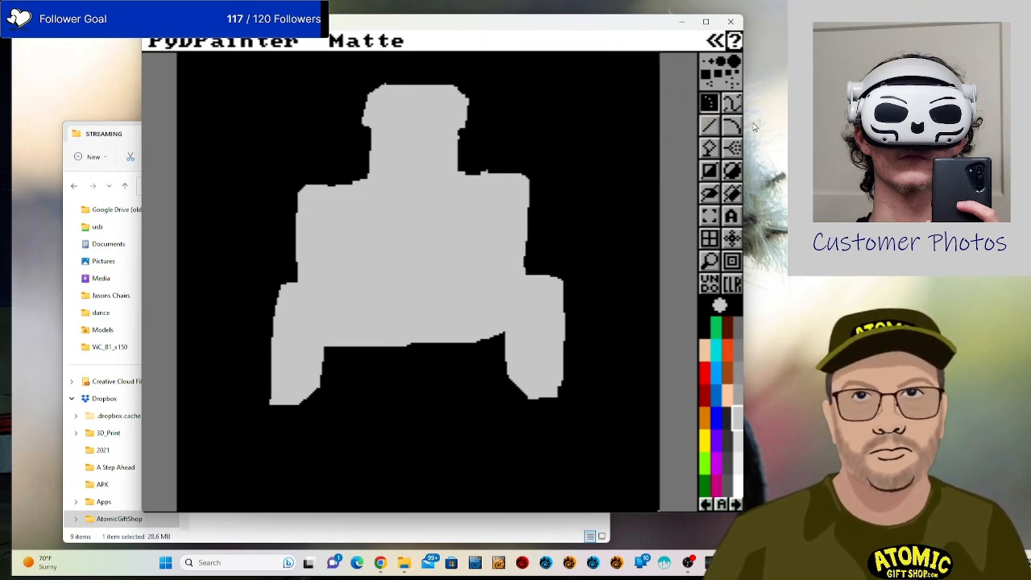
Draw a thick light grey straight line from each limb down to the canvas's bottom edge with a larger round brush.
click(710, 126)
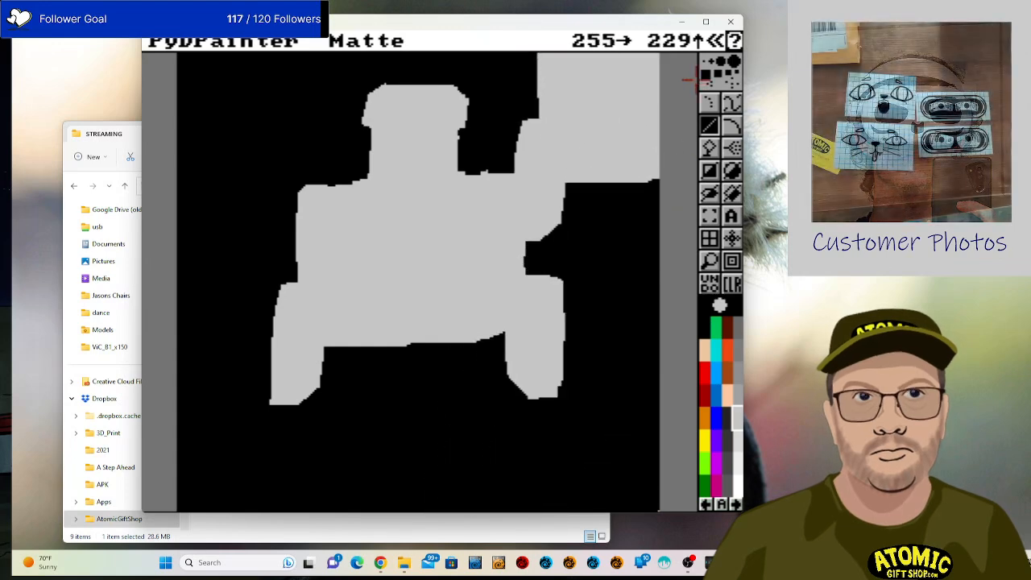
click(724, 71)
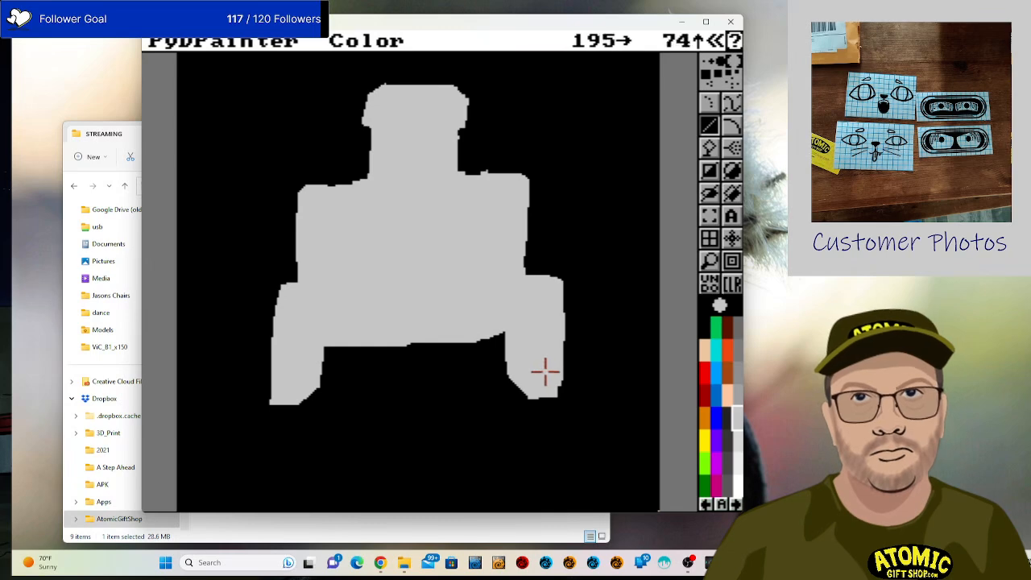
drag(544, 377, 542, 504)
drag(535, 349, 536, 497)
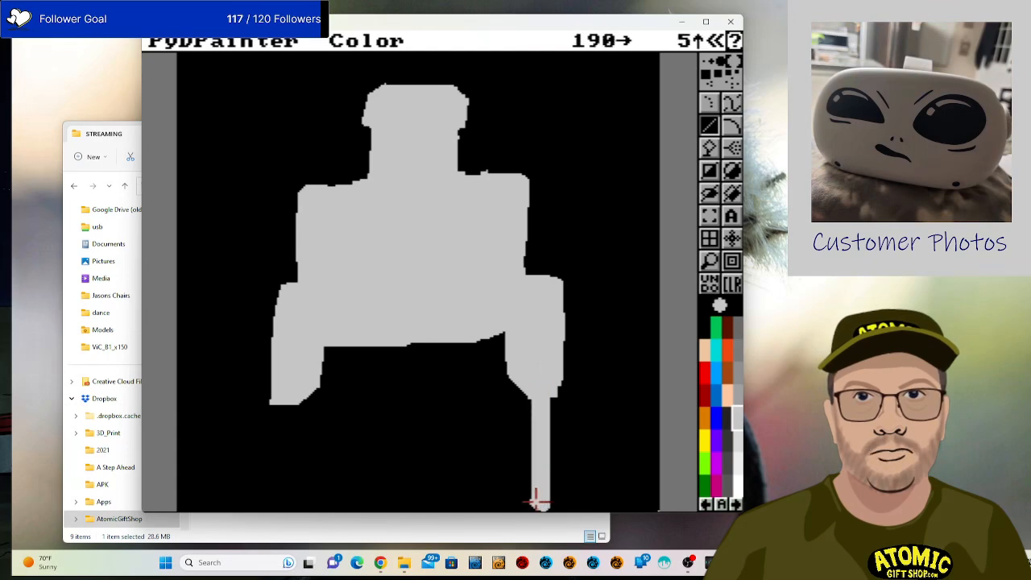
drag(284, 385, 282, 500)
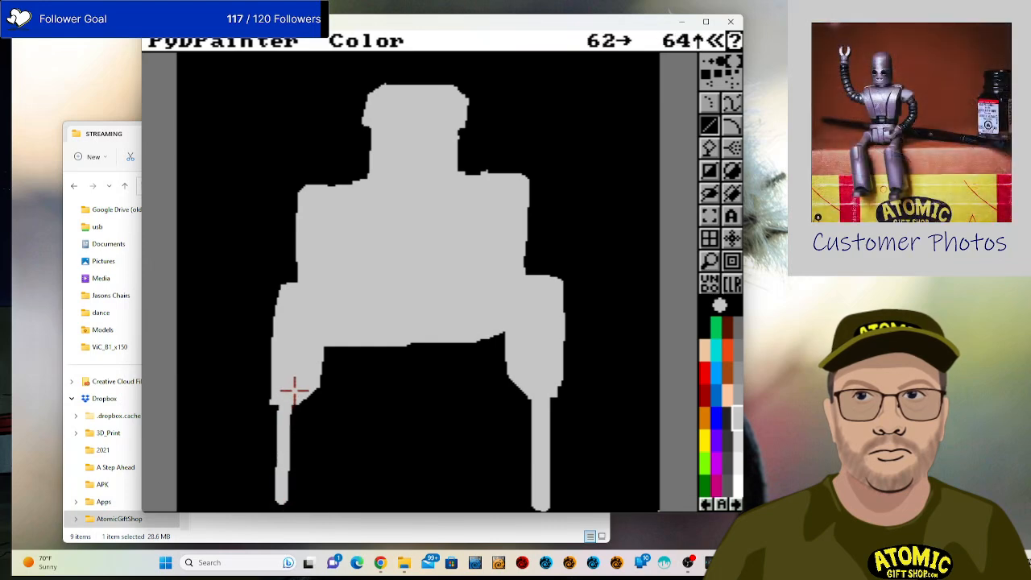
drag(294, 387, 284, 500)
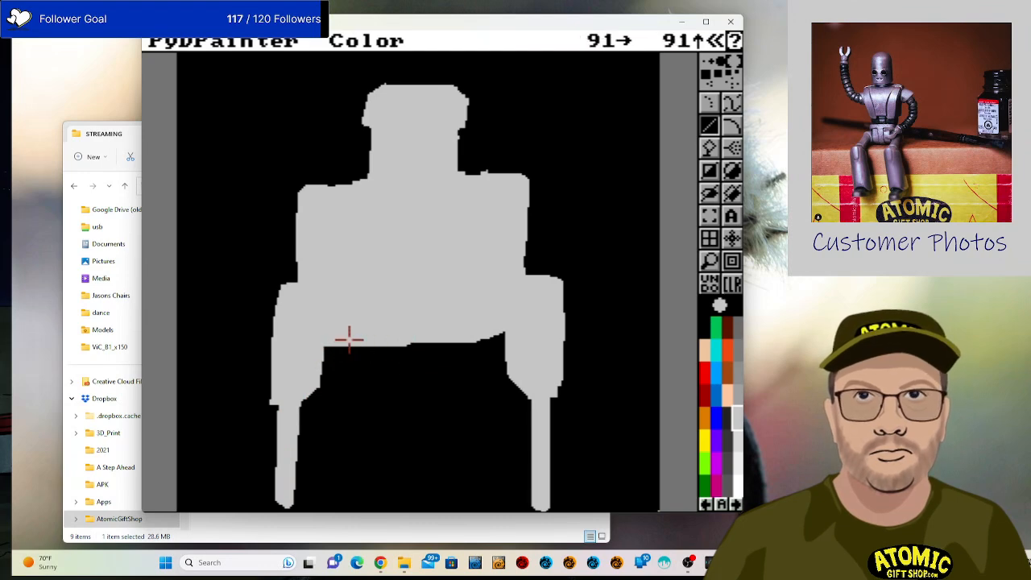
Draw a diagonal light grey strut from each end of the body's underside to the leg beside it.
drag(346, 340, 296, 391)
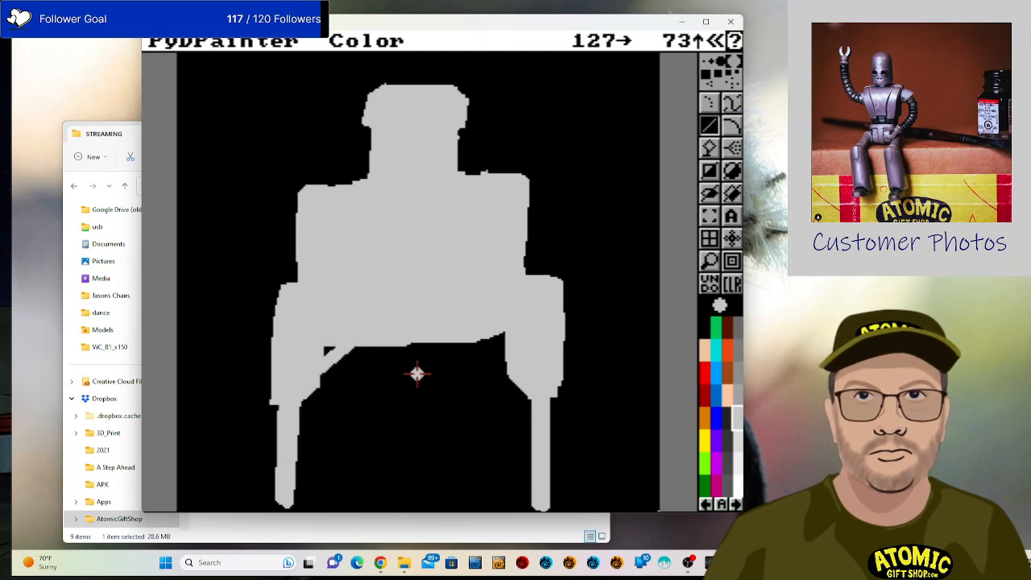
drag(476, 327, 520, 368)
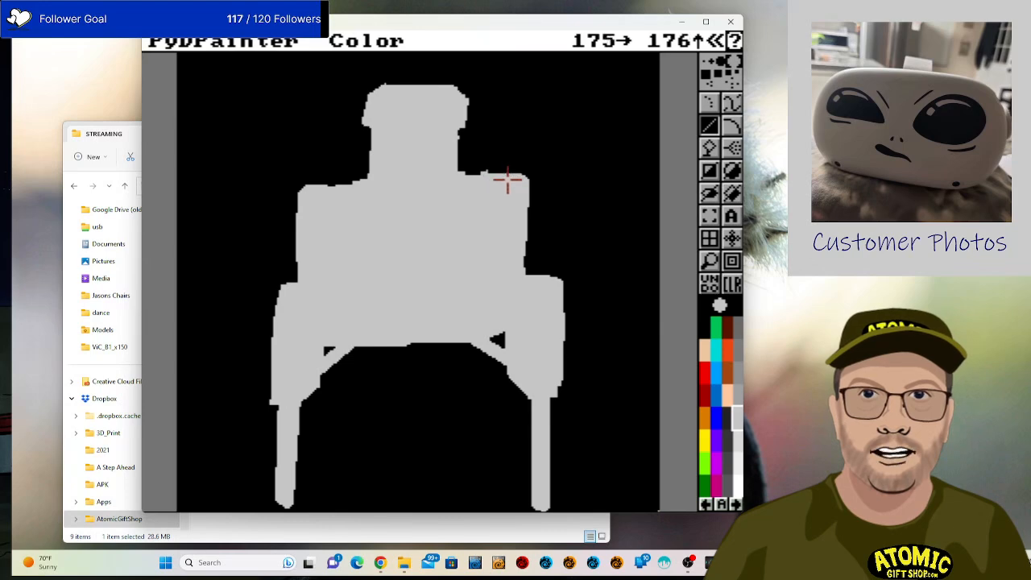
Straighten the body's shoulder edge and widen the neck to the head's width with straight light grey lines.
drag(507, 178, 306, 189)
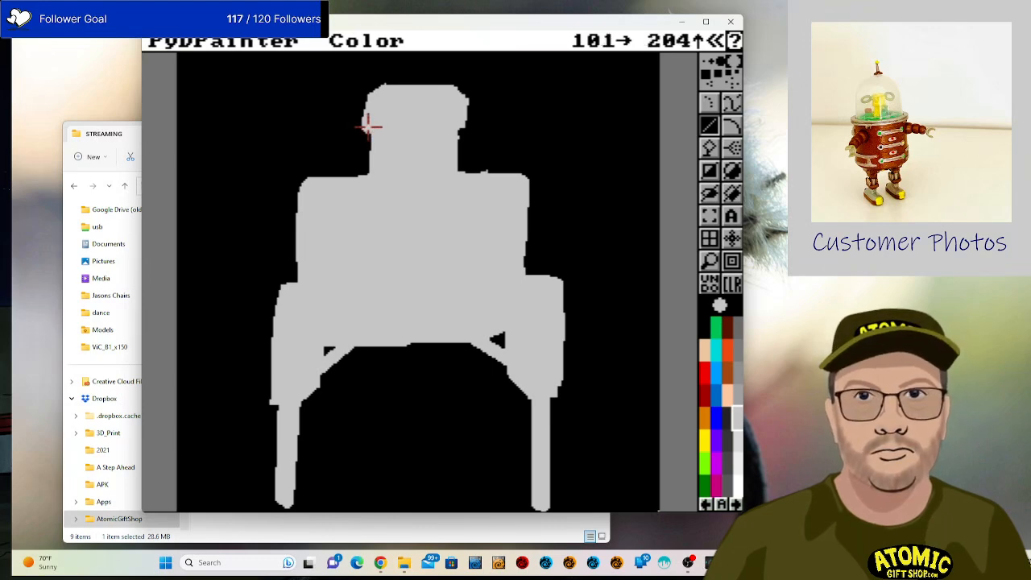
drag(368, 126, 364, 198)
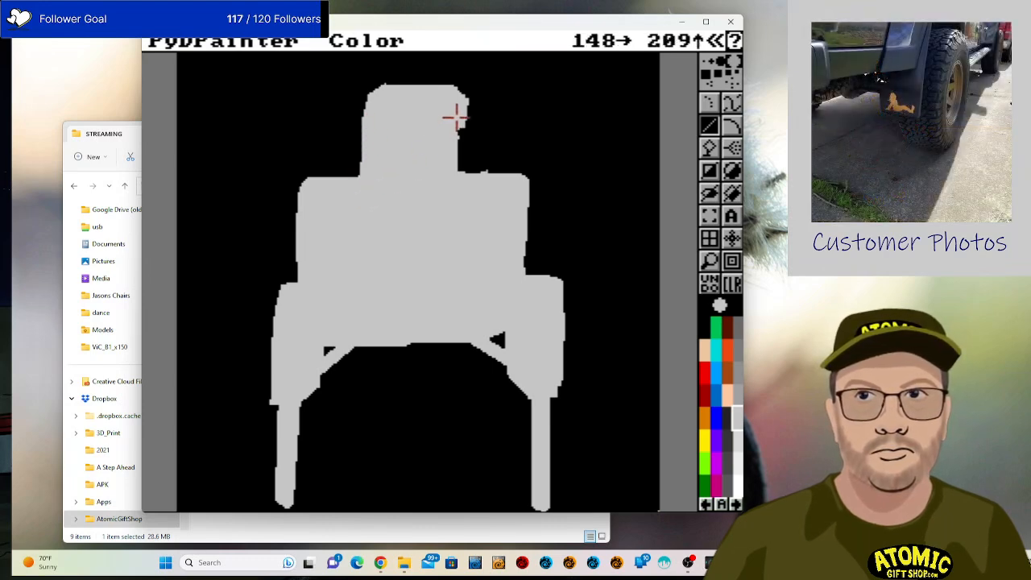
drag(456, 116, 437, 191)
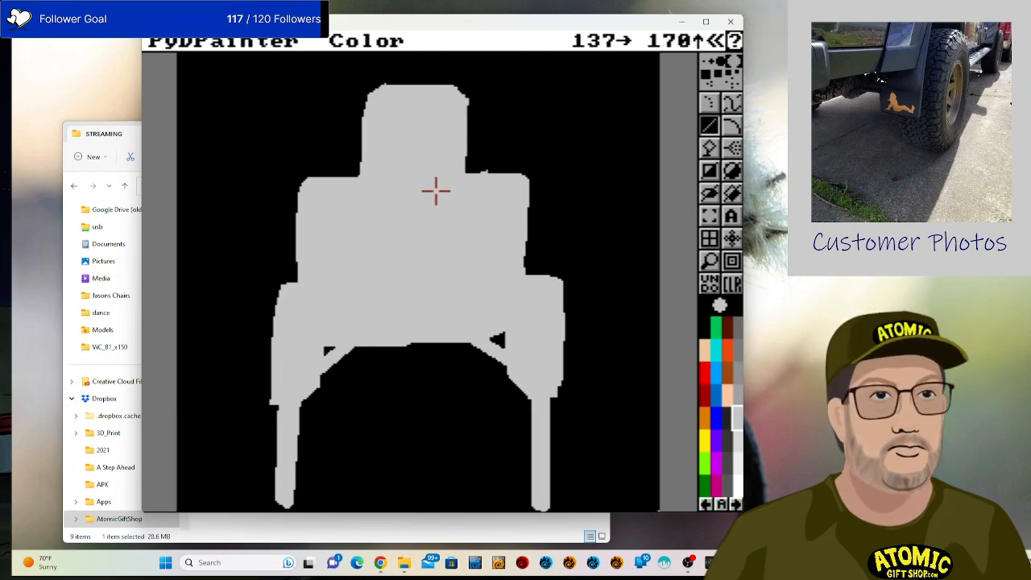
Add a rounded light grey shoulder joint on each side of the upper body using filled freehand shapes.
click(731, 107)
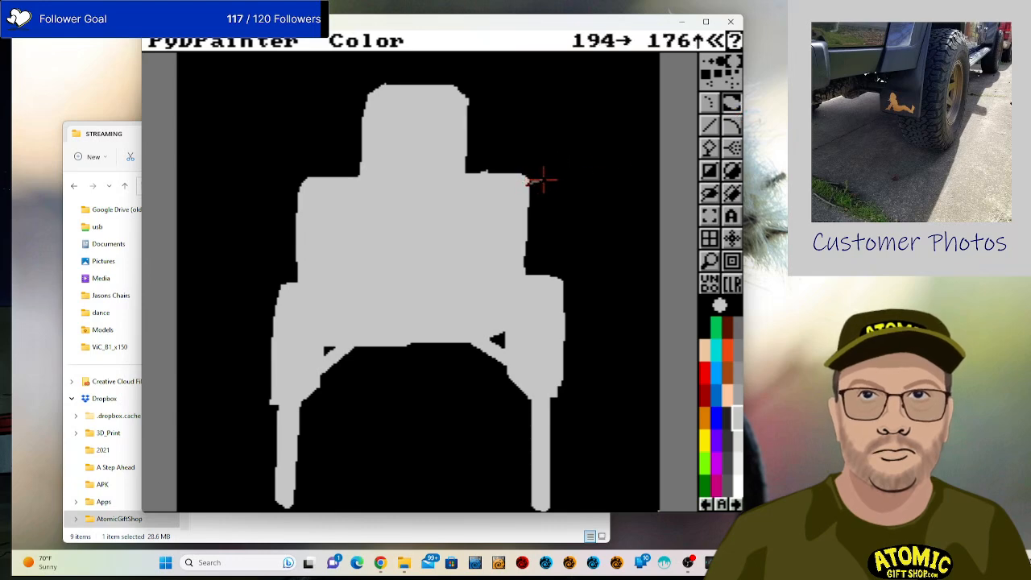
mouse_move(542, 180)
mouse_down()
mouse_move(554, 222)
mouse_move(520, 227)
mouse_up()
mouse_move(282, 184)
mouse_down()
mouse_move(272, 226)
mouse_move(298, 220)
mouse_up()
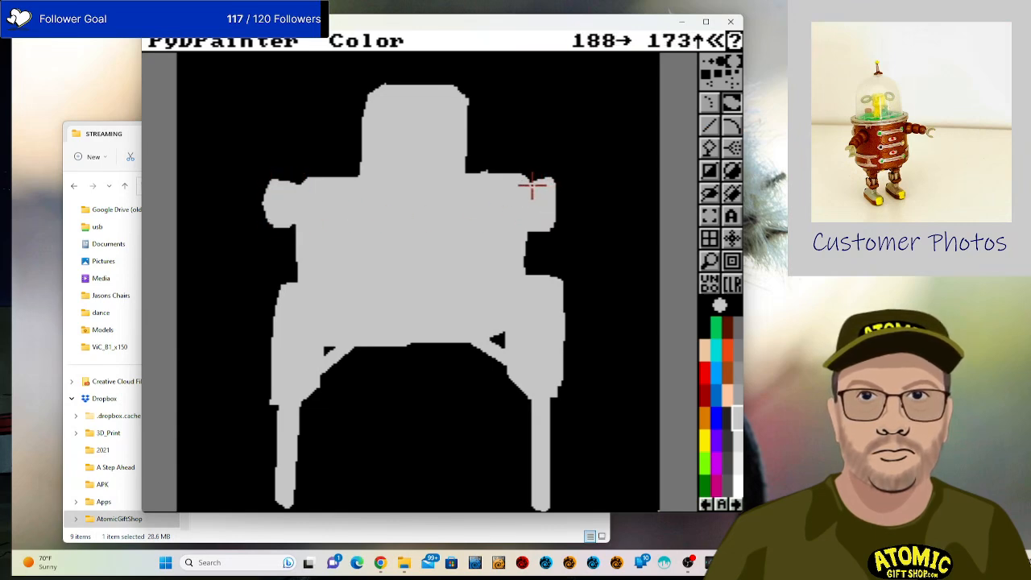
drag(534, 183, 554, 178)
drag(561, 217, 556, 227)
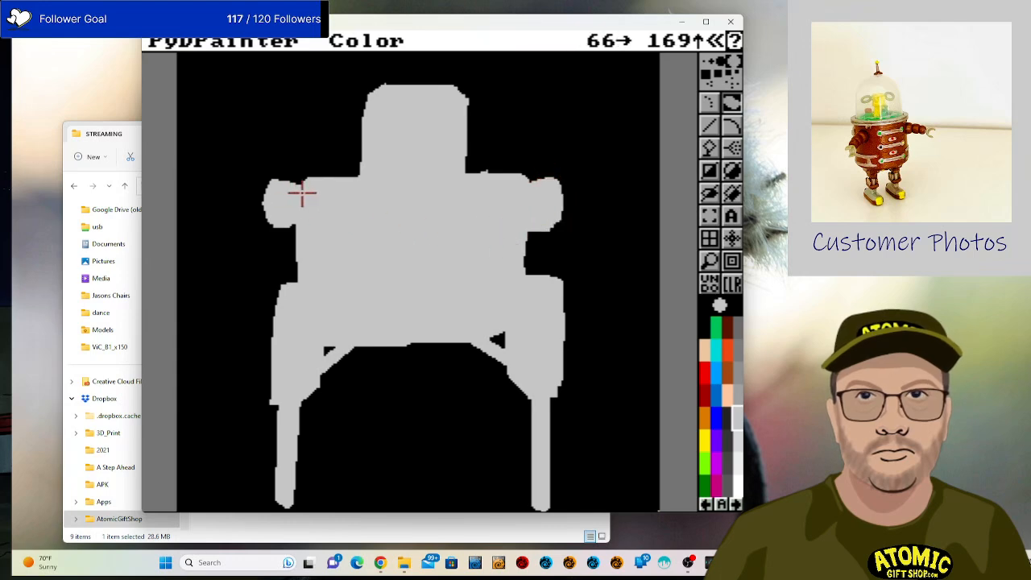
Draw a straight light grey arm slanting down and outward from each shoulder joint.
click(716, 126)
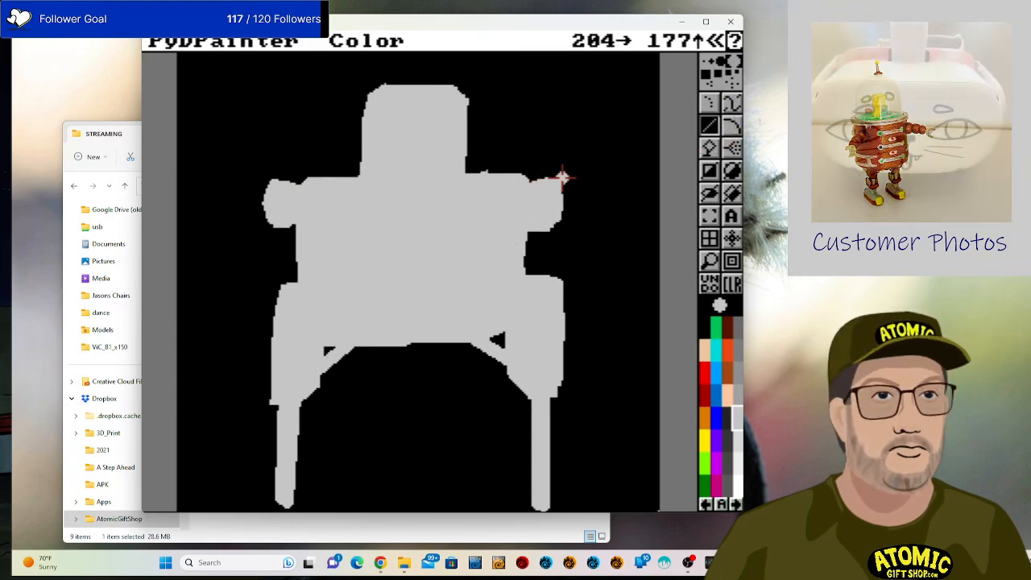
drag(272, 207, 218, 324)
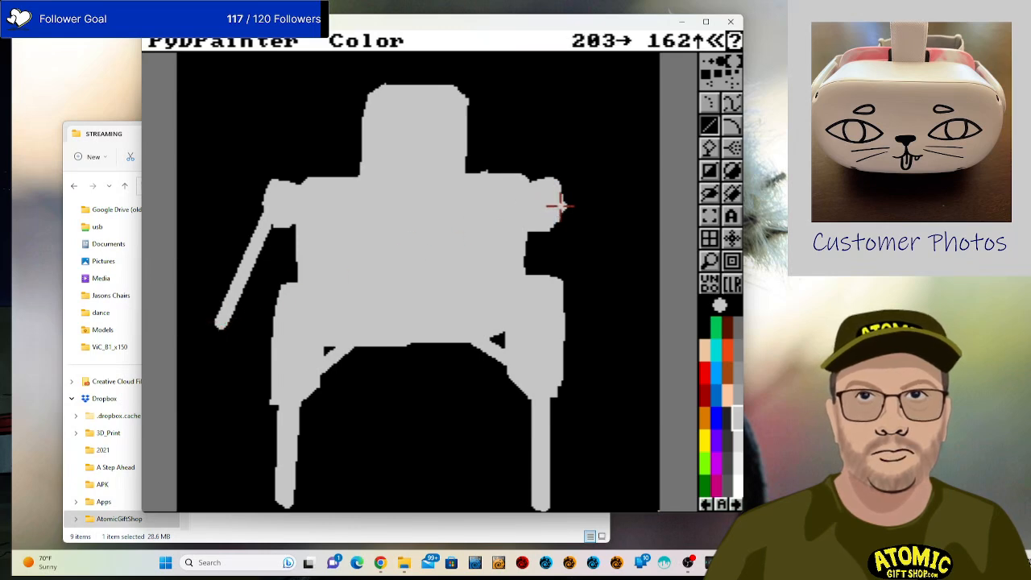
drag(554, 190, 606, 336)
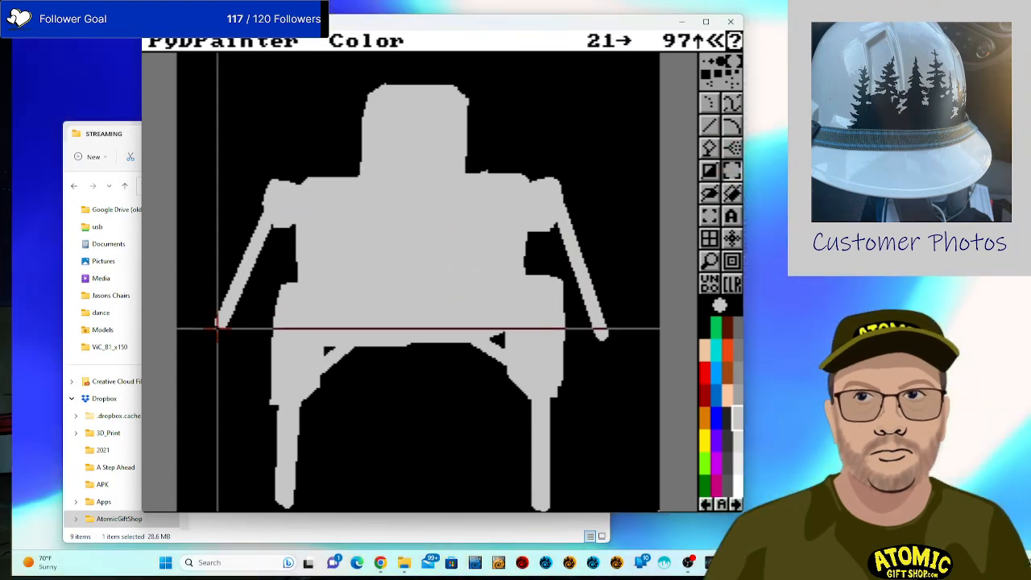
Add a filled light grey circle at the end of each arm and a smaller filled ellipse below it as the hand.
drag(217, 324, 229, 337)
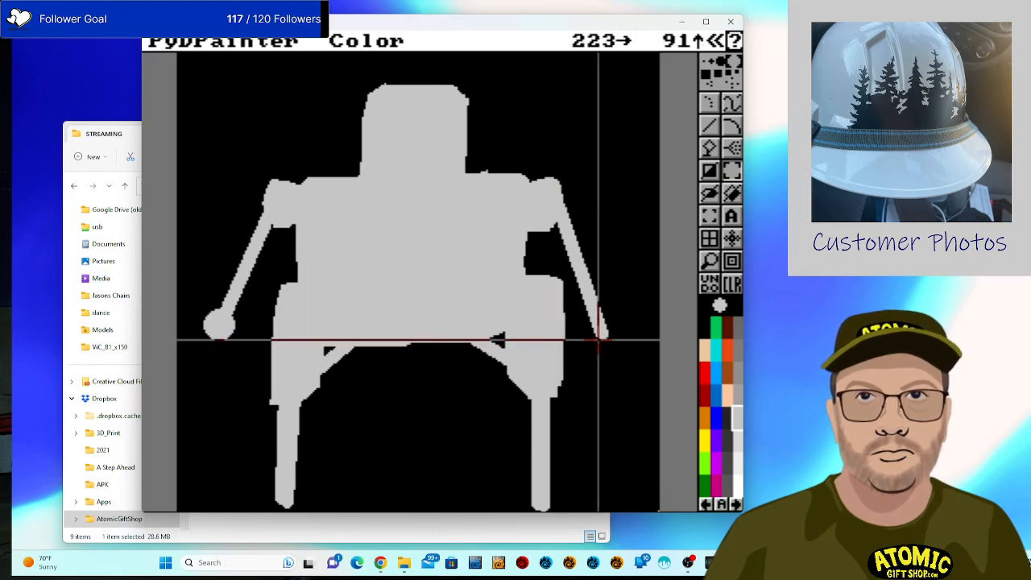
drag(598, 339, 613, 355)
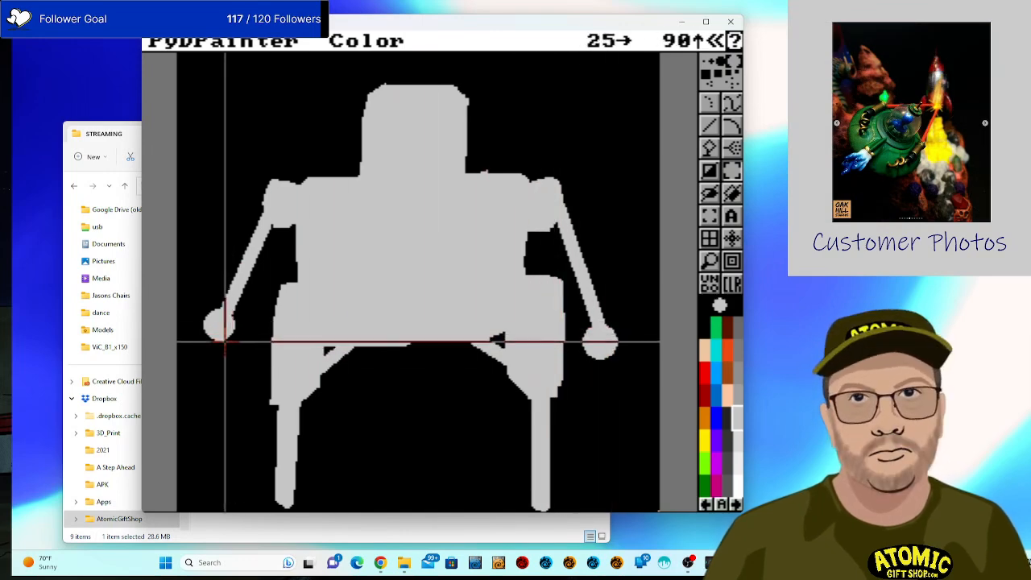
click(711, 195)
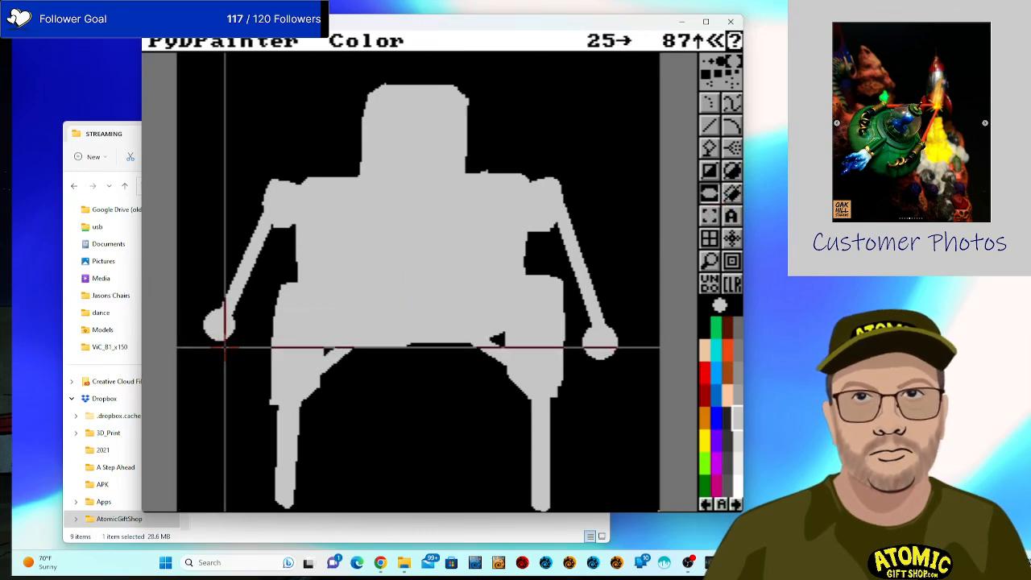
drag(220, 351, 236, 366)
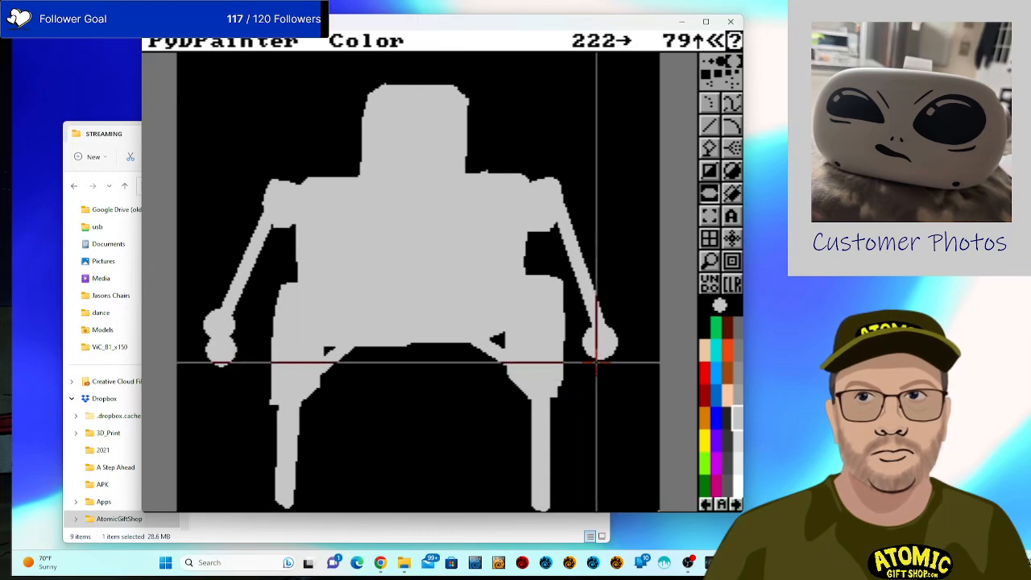
drag(596, 363, 608, 378)
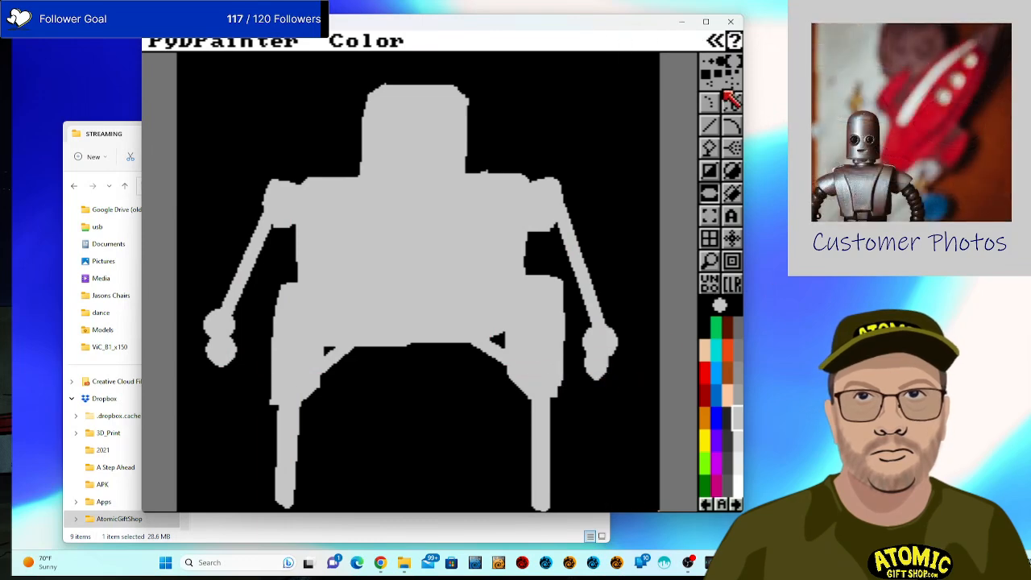
Draw three light grey claw fingers on the left hand with straight lines, bending the outer two downward.
click(731, 102)
click(709, 125)
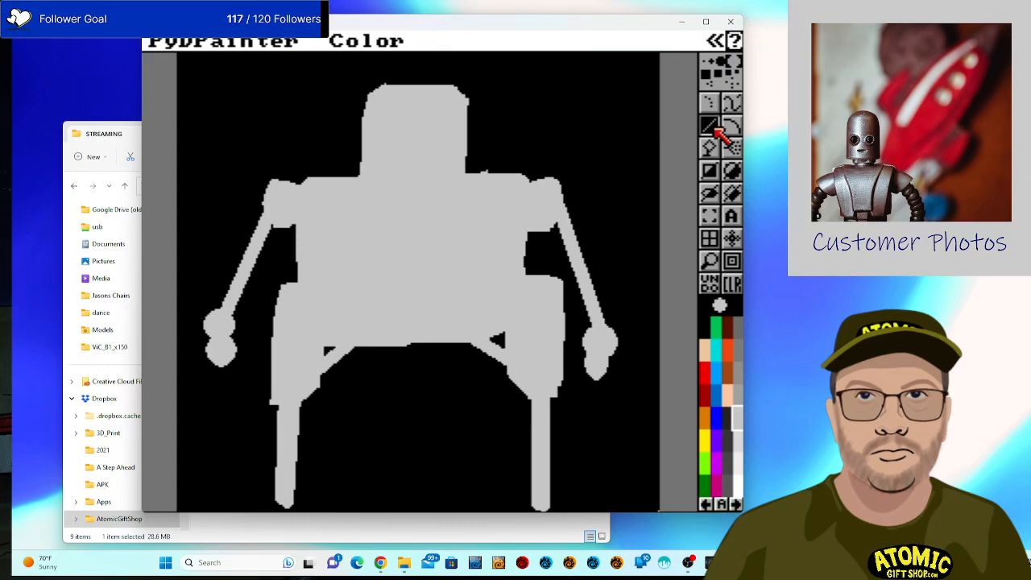
drag(210, 353, 198, 370)
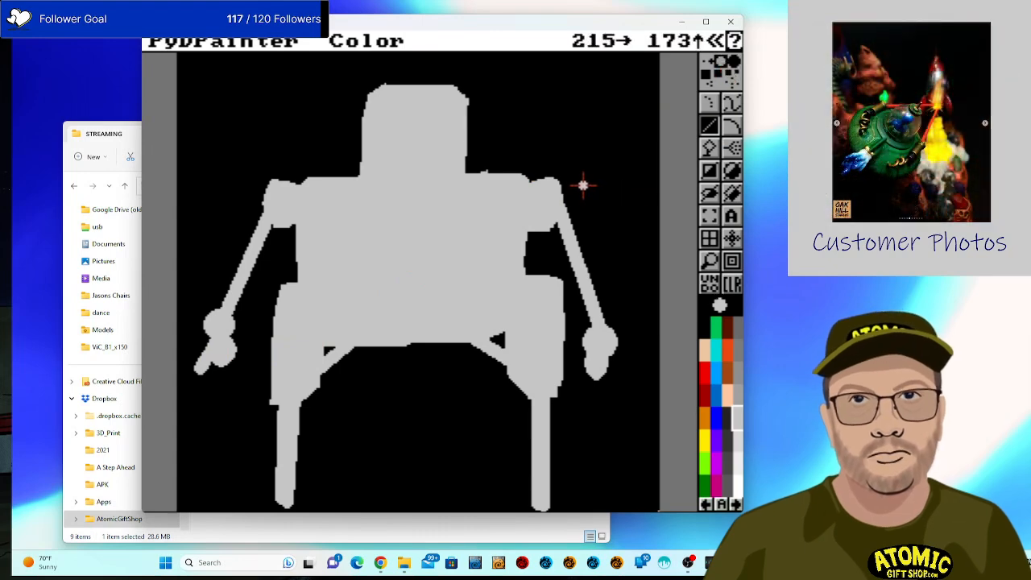
key(u)
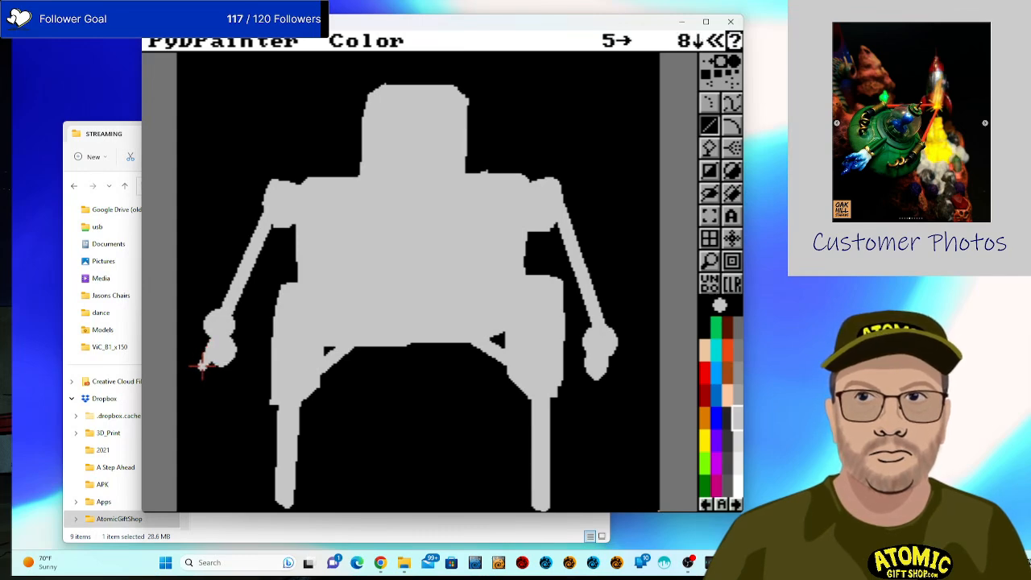
drag(193, 367, 218, 393)
drag(234, 345, 251, 356)
drag(252, 358, 250, 383)
drag(188, 370, 219, 394)
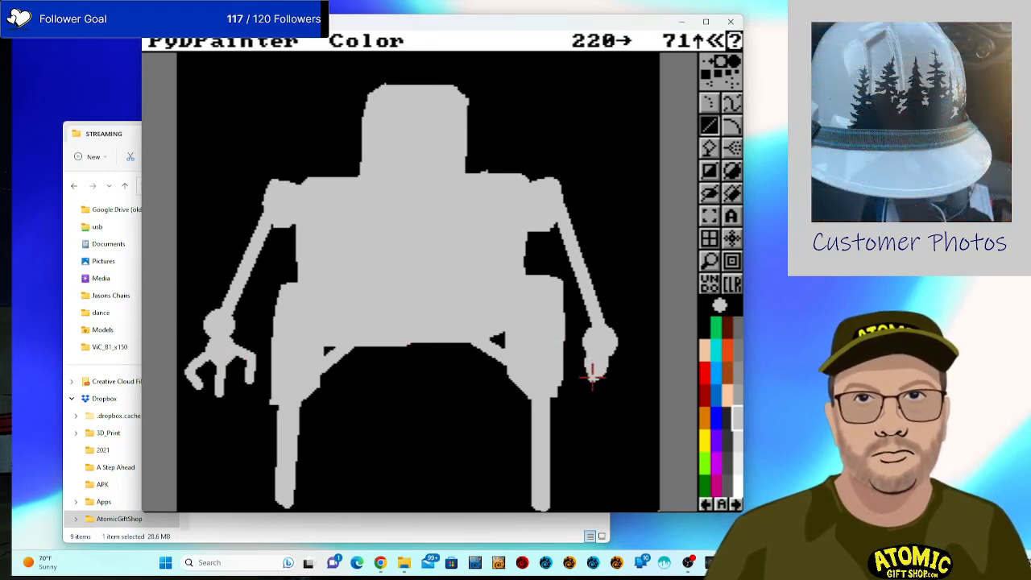
Draw bent light grey claw fingers on the right hand with short straight lines.
drag(600, 366, 619, 394)
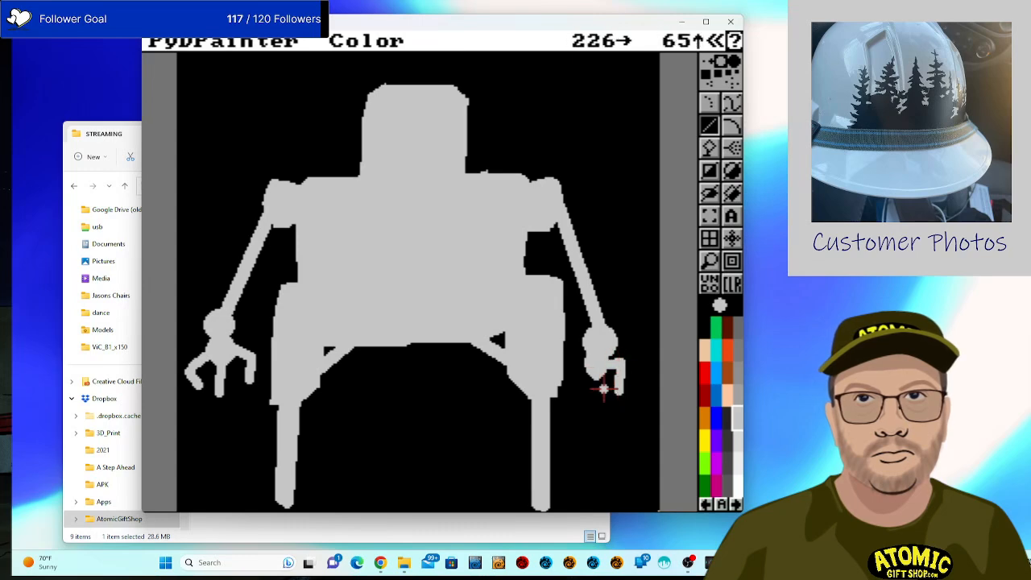
drag(586, 364, 601, 401)
drag(612, 360, 603, 372)
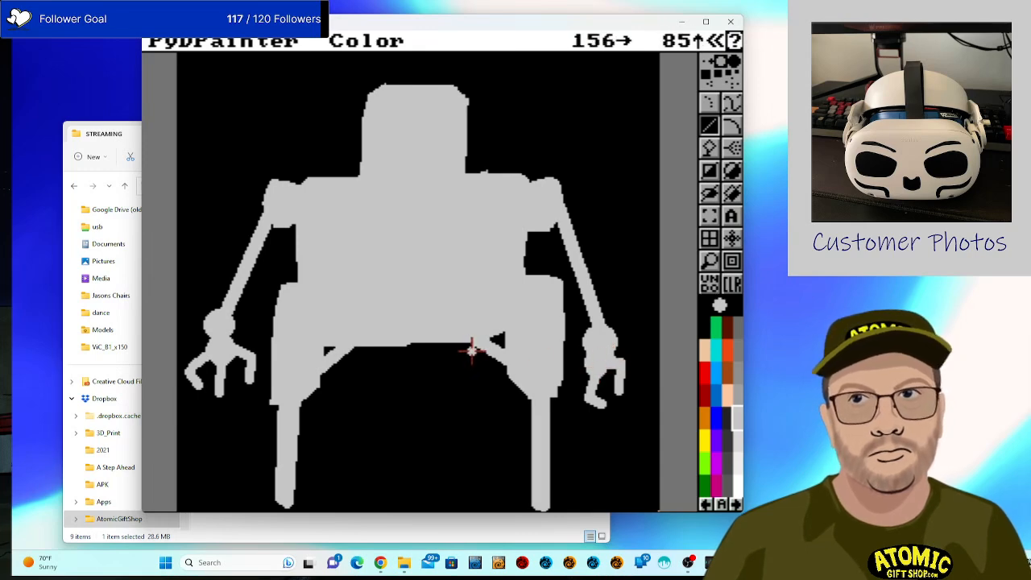
Even out the body's bottom edge and flatten the top of the right shoulder joint with light grey lines.
drag(391, 336, 479, 343)
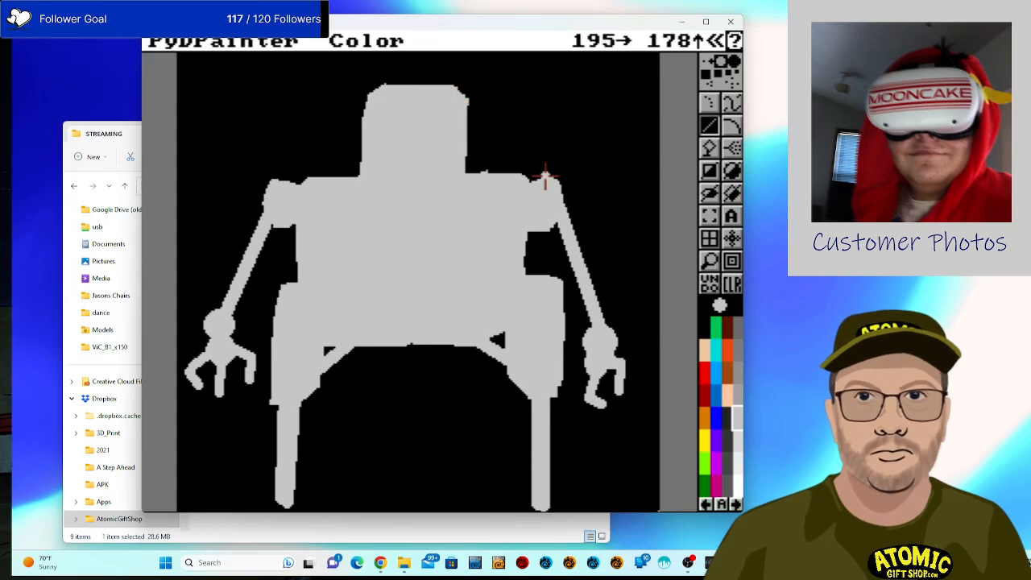
drag(540, 174, 587, 180)
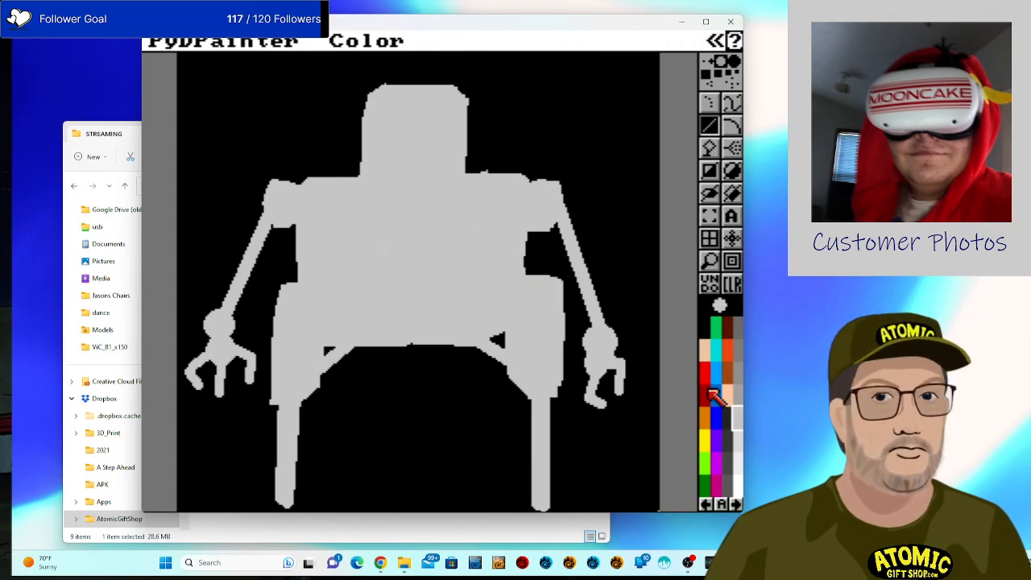
Shade the right side of the torso, right shoulder, arm, claw and upper leg with darker grey filled freehand shapes.
click(736, 352)
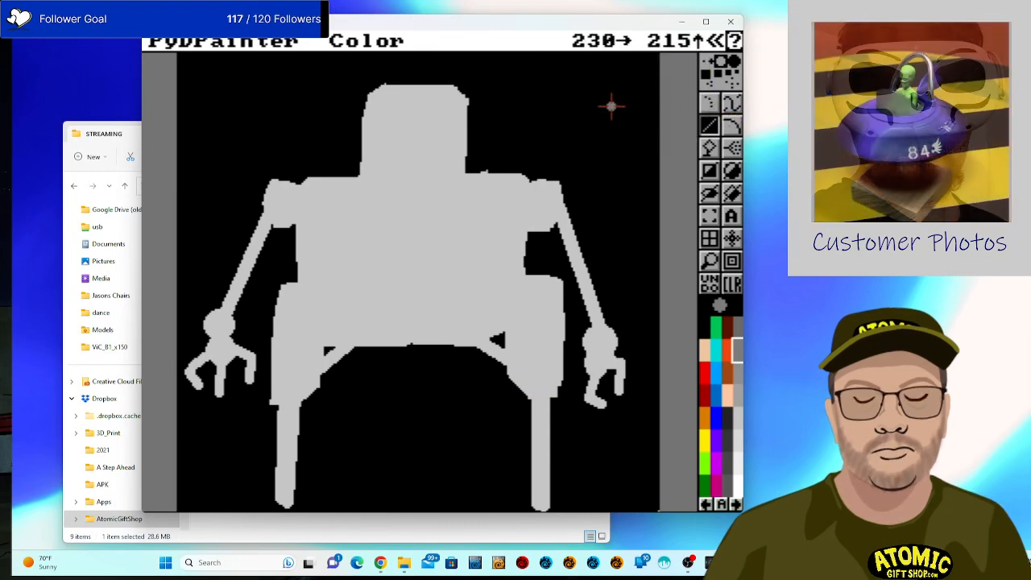
click(736, 108)
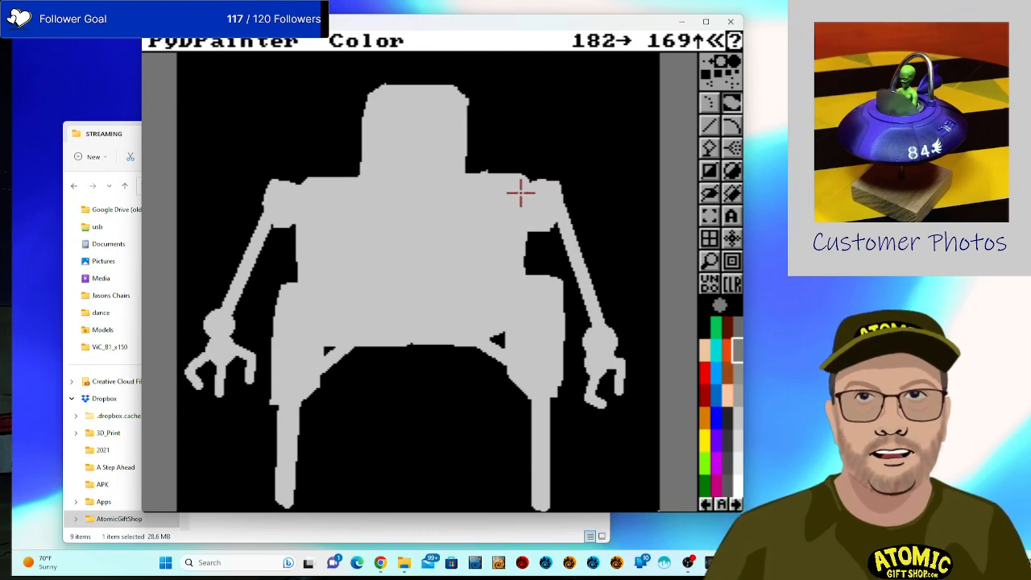
mouse_move(522, 183)
mouse_down()
mouse_move(468, 199)
mouse_move(466, 341)
mouse_move(504, 327)
mouse_move(520, 282)
mouse_up()
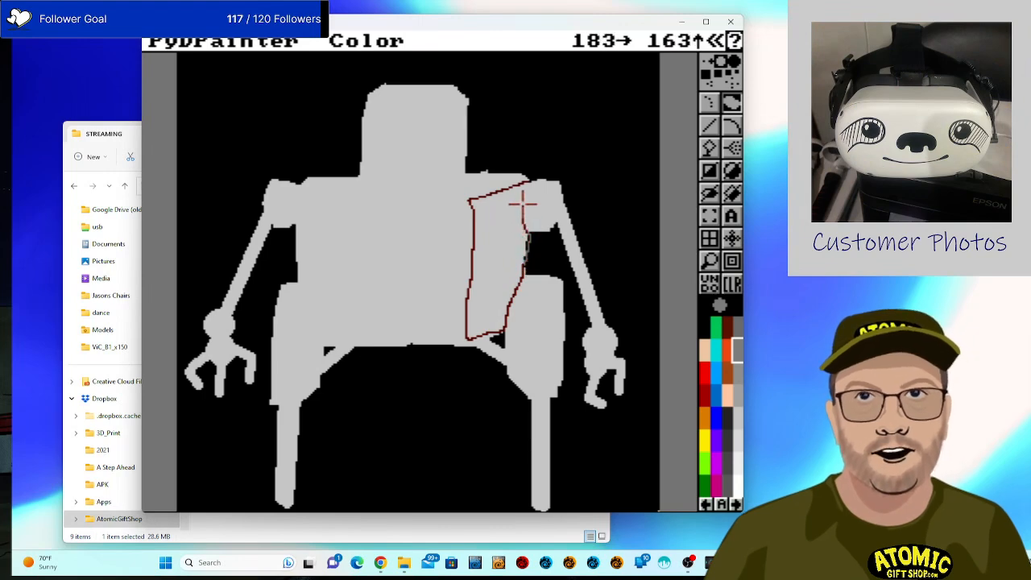
mouse_move(523, 187)
mouse_down()
mouse_move(550, 227)
mouse_move(559, 190)
mouse_move(612, 338)
mouse_up()
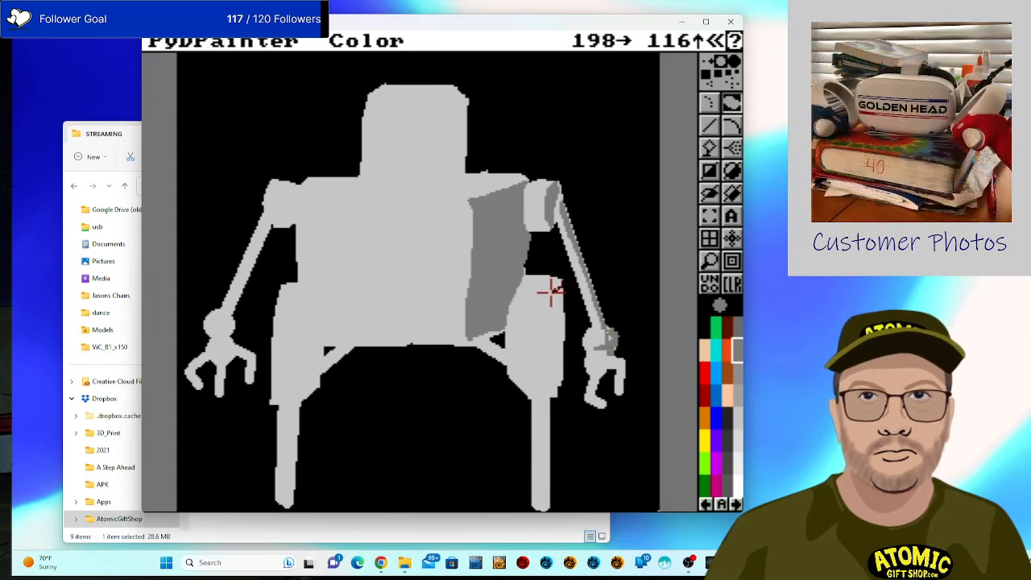
mouse_move(549, 321)
mouse_down()
mouse_move(554, 393)
mouse_move(561, 379)
mouse_up()
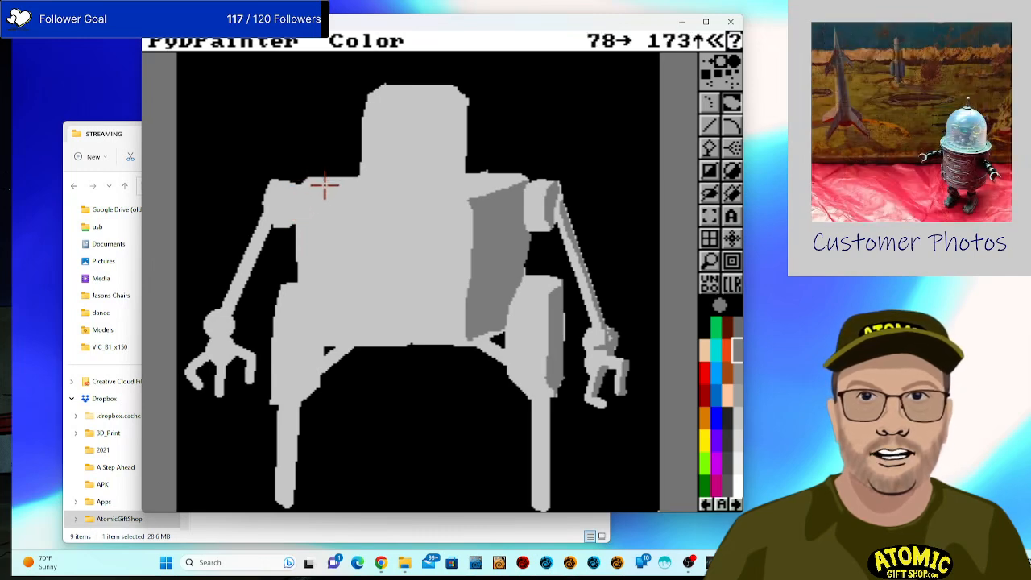
Try a darker grey vertical shading strip on the left part of the torso and undo it.
mouse_move(332, 192)
mouse_down()
mouse_move(318, 266)
mouse_move(322, 336)
mouse_move(333, 341)
mouse_move(345, 329)
mouse_move(350, 200)
mouse_up()
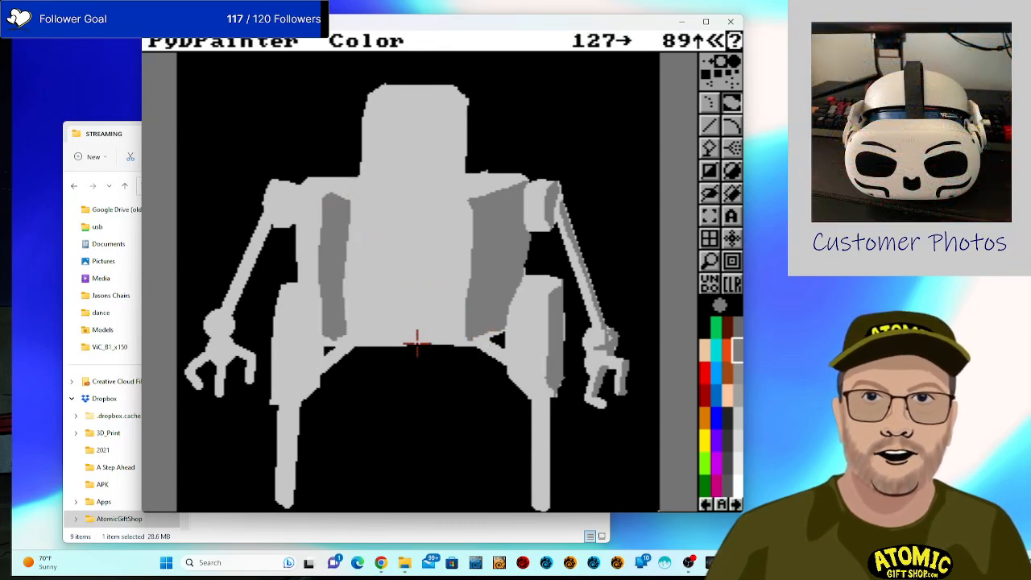
key(u)
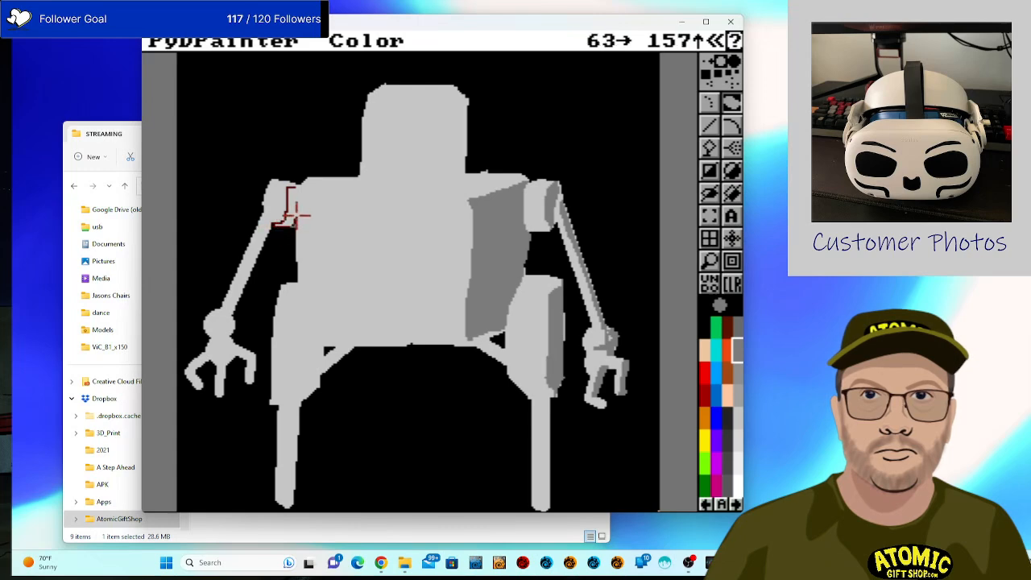
Shade the inner side of the left shoulder, arm, wrist and claw fingers with darker grey filled freehand shapes.
mouse_move(296, 215)
mouse_down()
mouse_move(242, 313)
mouse_move(217, 337)
mouse_move(229, 354)
mouse_move(219, 328)
mouse_up()
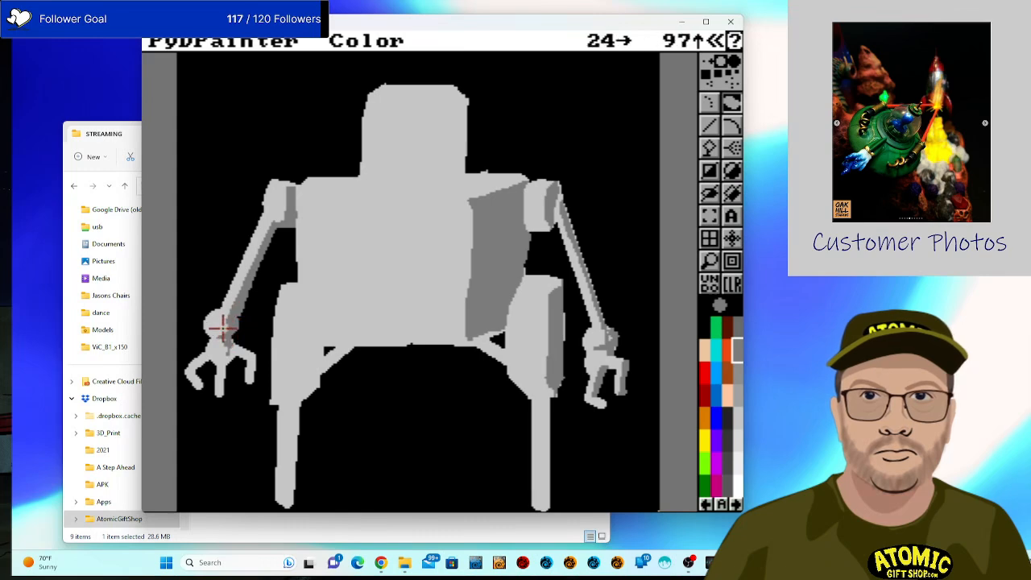
mouse_move(193, 370)
mouse_down()
mouse_move(222, 367)
mouse_move(220, 397)
mouse_move(225, 364)
mouse_move(199, 368)
mouse_move(264, 370)
mouse_move(254, 355)
mouse_move(251, 382)
mouse_move(257, 353)
mouse_up()
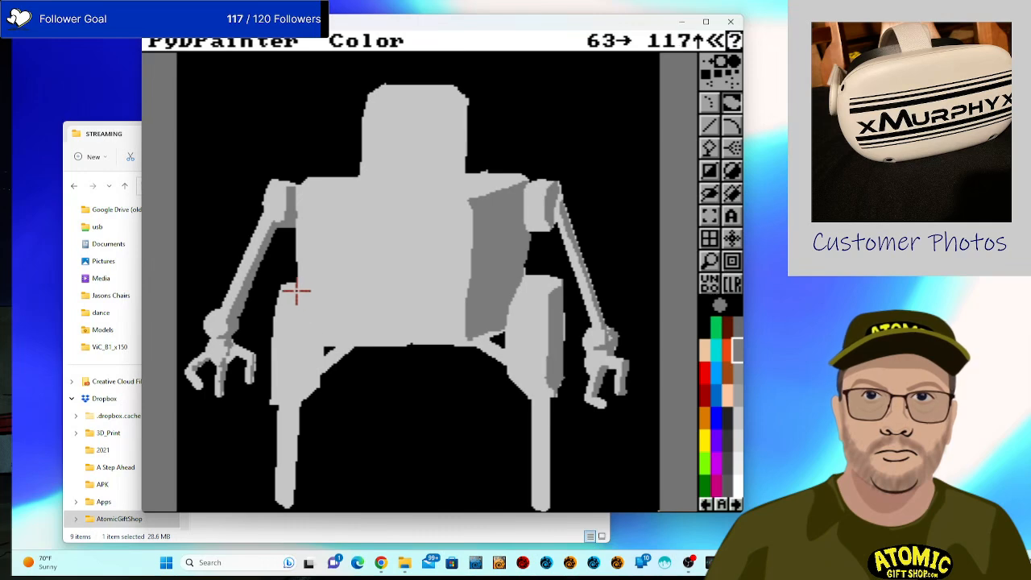
Shade the inner side of the left upper leg, the inner top of the right upper leg and the hip struts with darker grey.
mouse_move(299, 299)
mouse_down()
mouse_move(312, 311)
mouse_move(312, 385)
mouse_move(281, 400)
mouse_move(291, 372)
mouse_move(287, 299)
mouse_up()
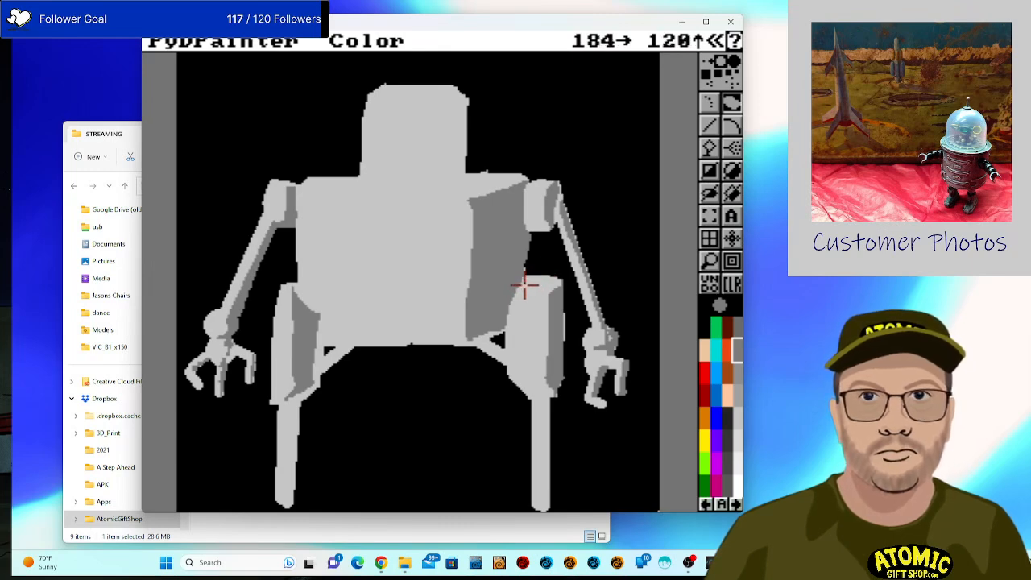
mouse_move(518, 298)
mouse_down()
mouse_move(503, 311)
mouse_move(529, 290)
mouse_up()
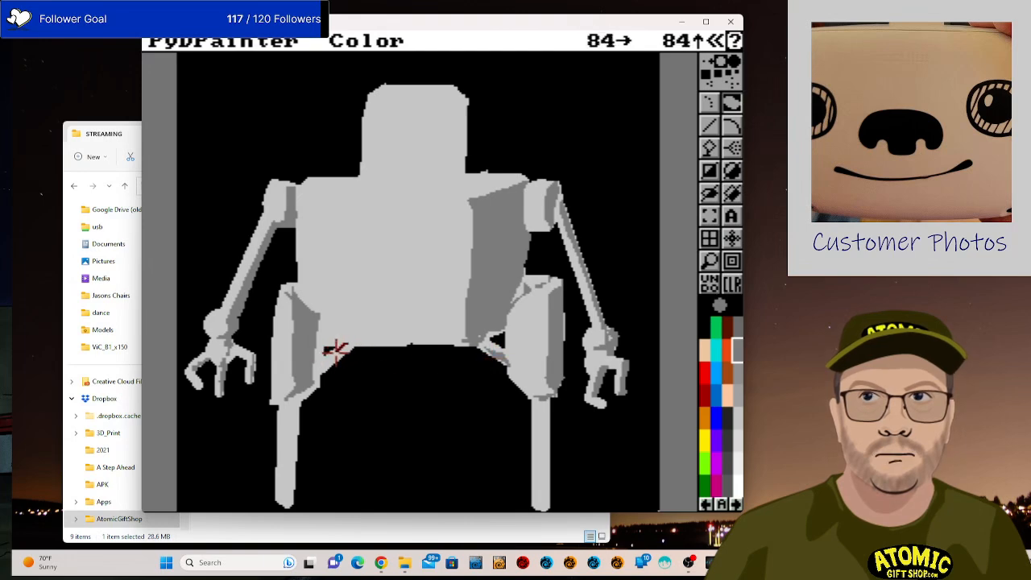
mouse_move(336, 351)
mouse_down()
mouse_move(323, 368)
mouse_move(352, 346)
mouse_up()
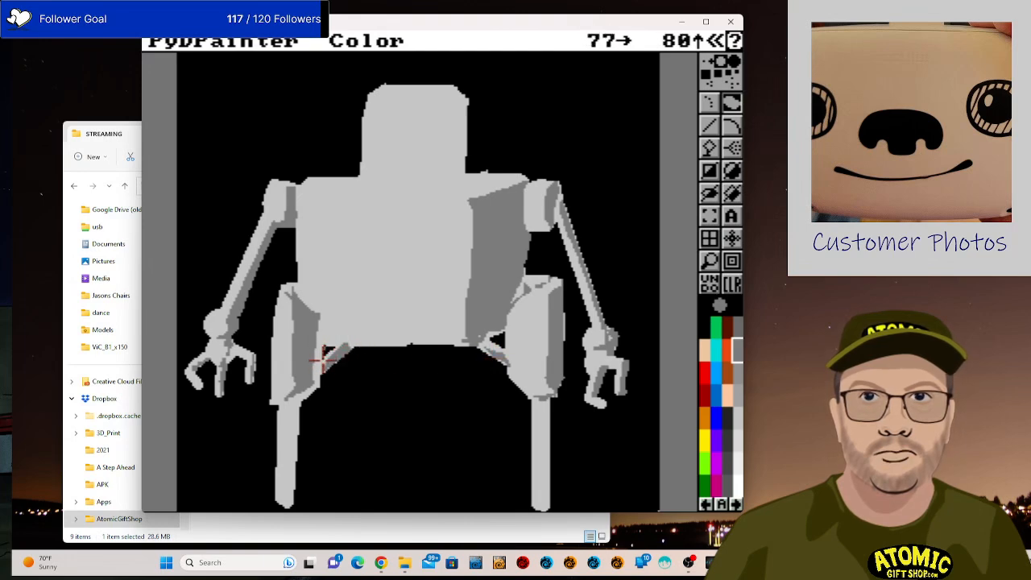
Shade the right side of both lower legs with darker grey filled freehand strips.
drag(296, 403, 286, 479)
key(u)
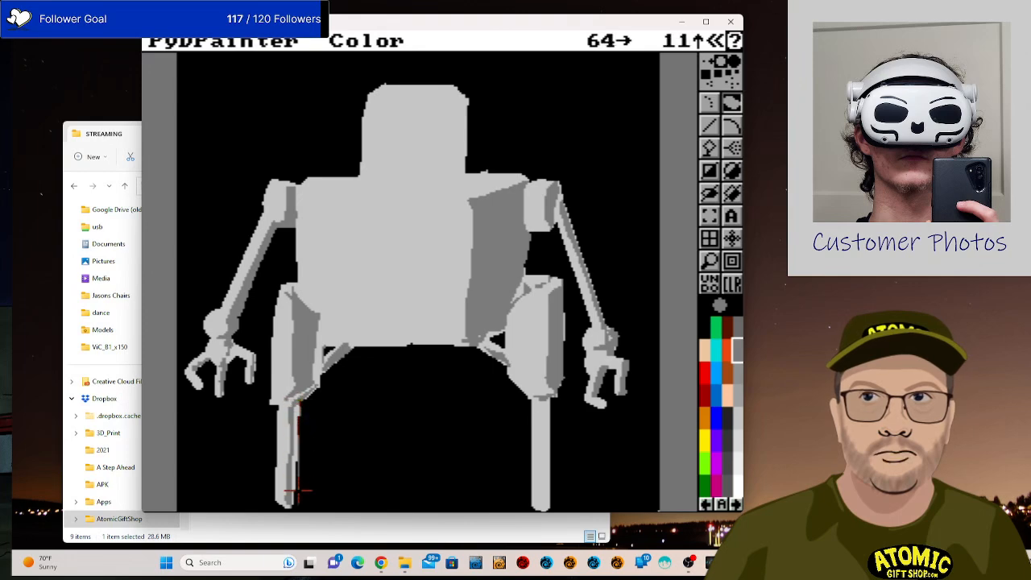
key(u)
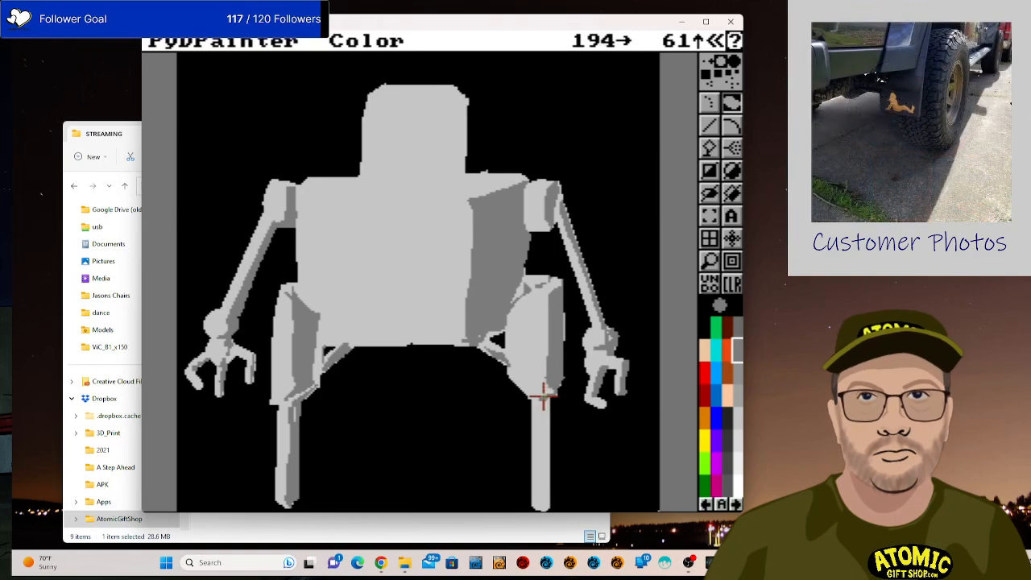
drag(542, 395, 542, 505)
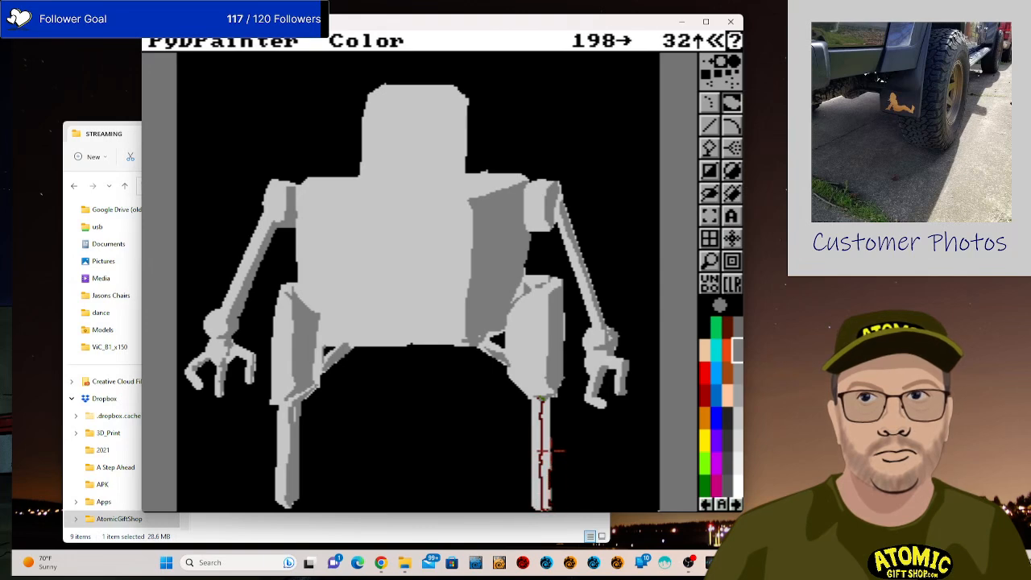
key(u)
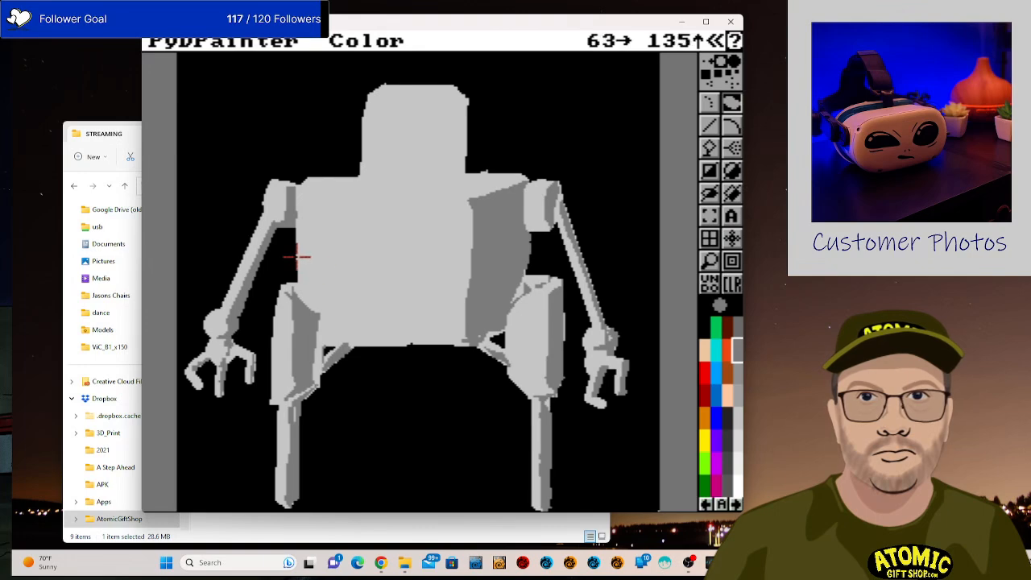
Draw a darker grey waist line across the torso and shade the shoulder tops and the head's right side.
mouse_move(297, 254)
mouse_down()
mouse_move(486, 270)
mouse_move(531, 256)
mouse_move(465, 269)
mouse_move(296, 259)
mouse_up()
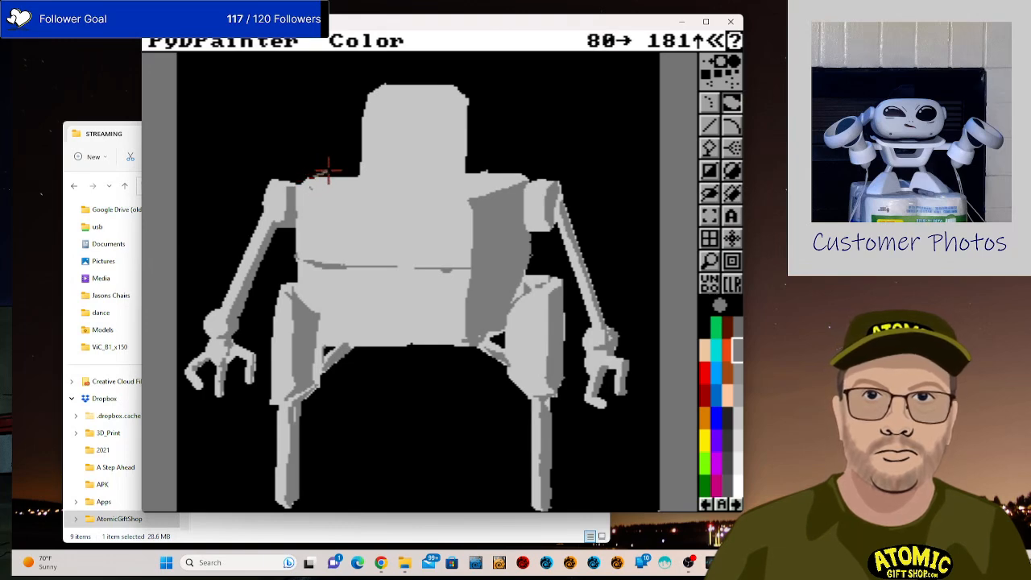
drag(356, 178, 355, 180)
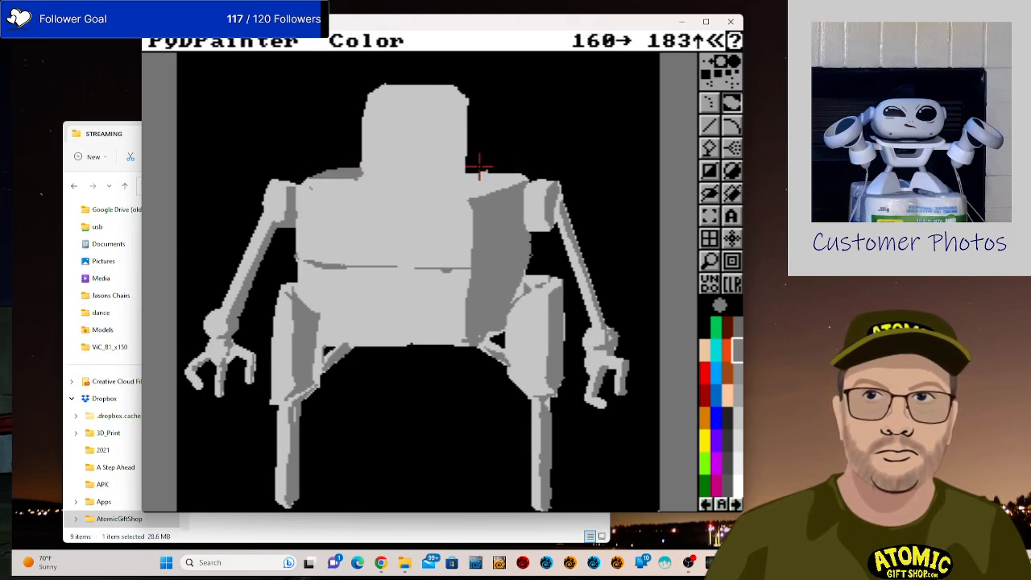
mouse_move(468, 107)
mouse_down()
mouse_move(430, 117)
mouse_move(435, 184)
mouse_up()
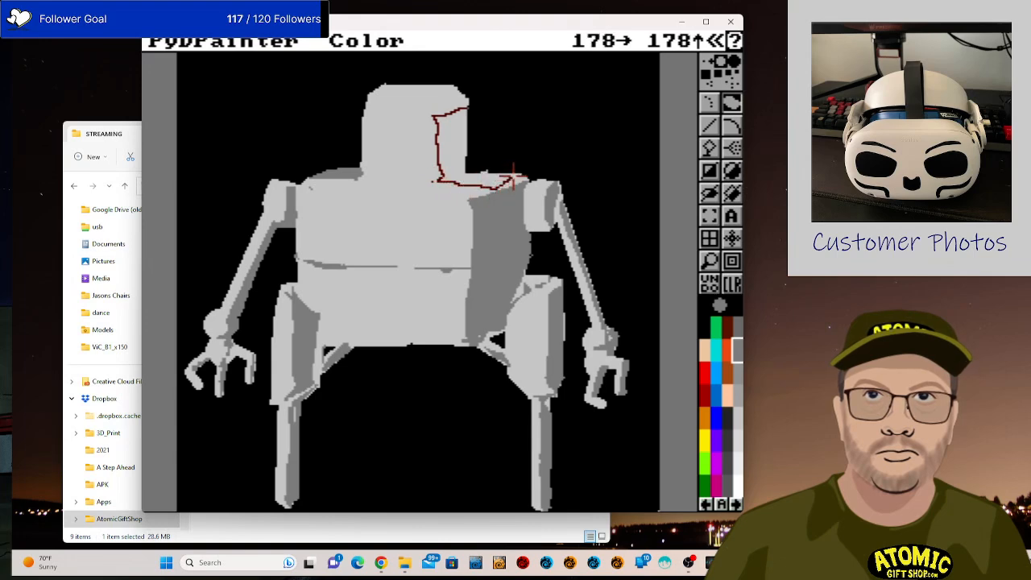
mouse_move(512, 175)
mouse_down()
mouse_move(468, 173)
mouse_move(466, 117)
mouse_move(433, 100)
mouse_move(451, 93)
mouse_up()
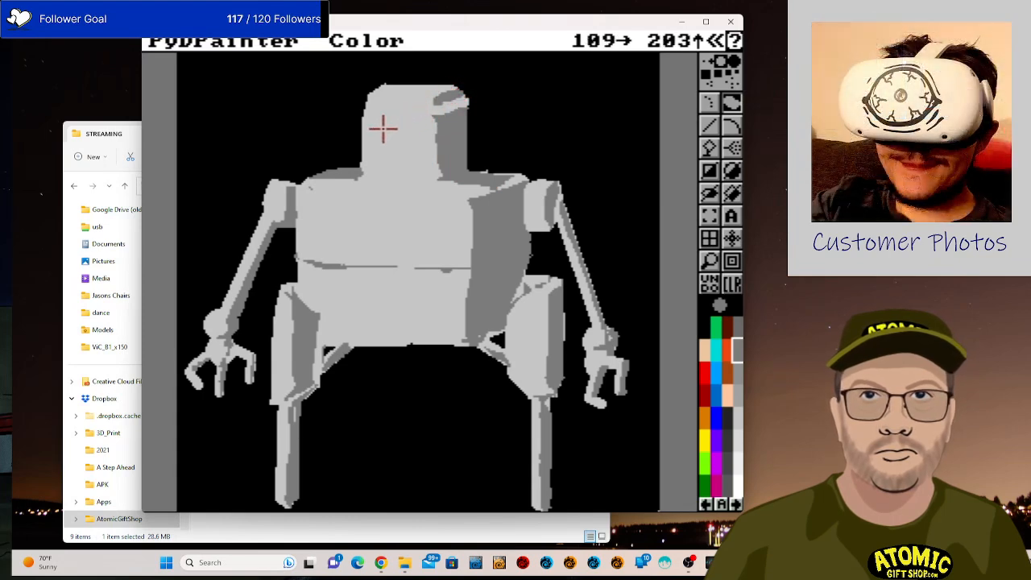
Draw darker grey brow, eye and cheek details on the face and a broken edge line across the upper chest.
mouse_move(386, 125)
mouse_down()
mouse_move(420, 126)
mouse_move(401, 136)
mouse_move(368, 120)
mouse_move(390, 129)
mouse_up()
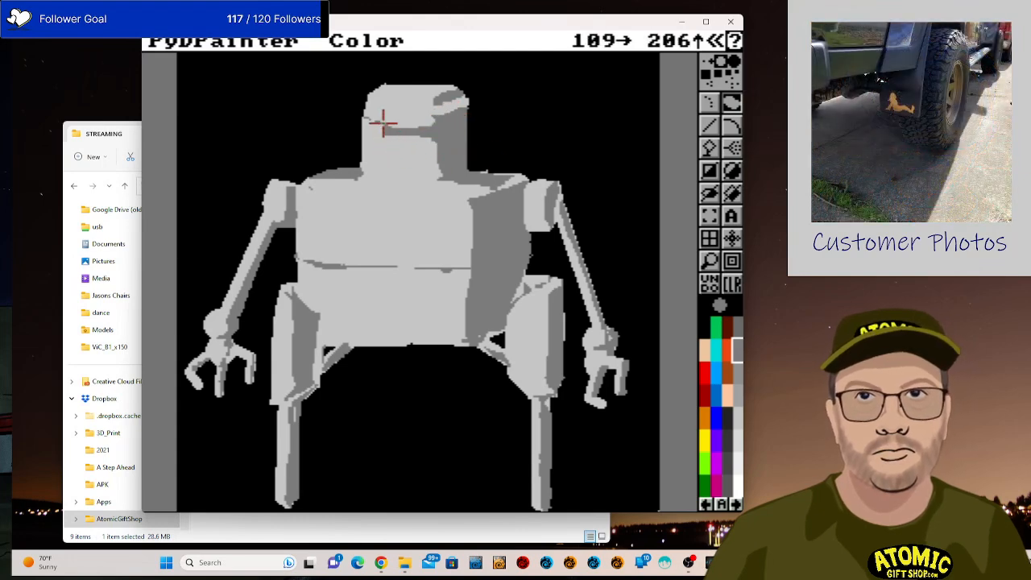
drag(383, 129, 361, 119)
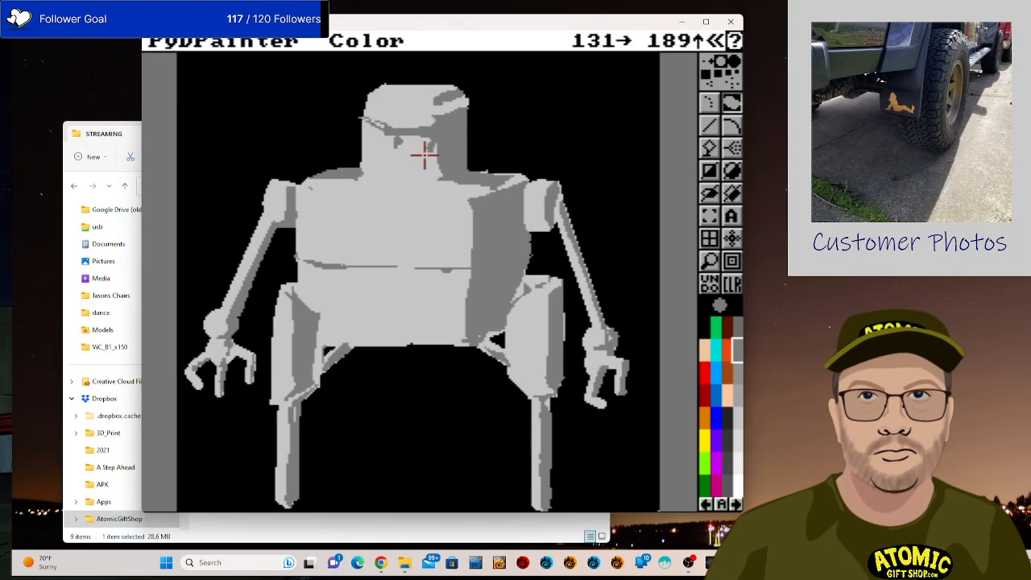
mouse_move(379, 154)
mouse_down()
mouse_move(380, 186)
mouse_move(446, 176)
mouse_move(370, 177)
mouse_up()
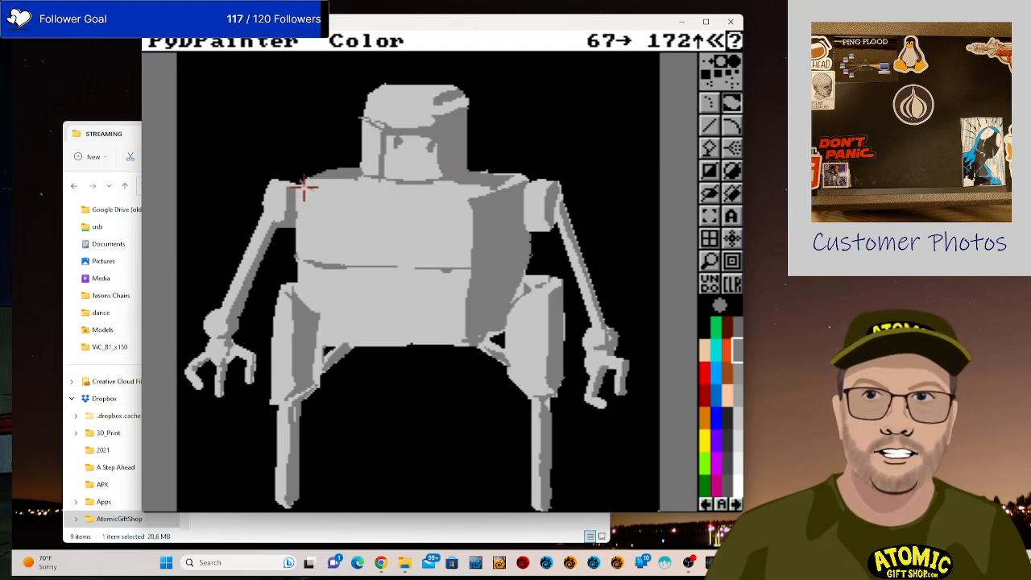
mouse_move(303, 187)
mouse_down()
mouse_move(314, 197)
mouse_move(470, 204)
mouse_move(312, 196)
mouse_move(302, 185)
mouse_up()
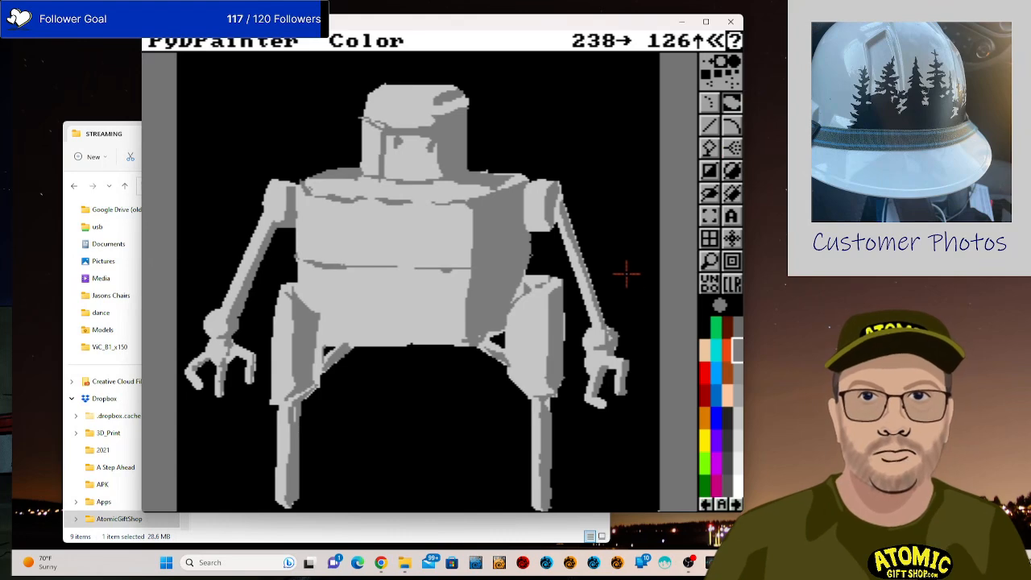
Deepen the shading on the right edges of the torso, right shoulder joint and right upper leg with the darkest of the shading greys.
click(737, 329)
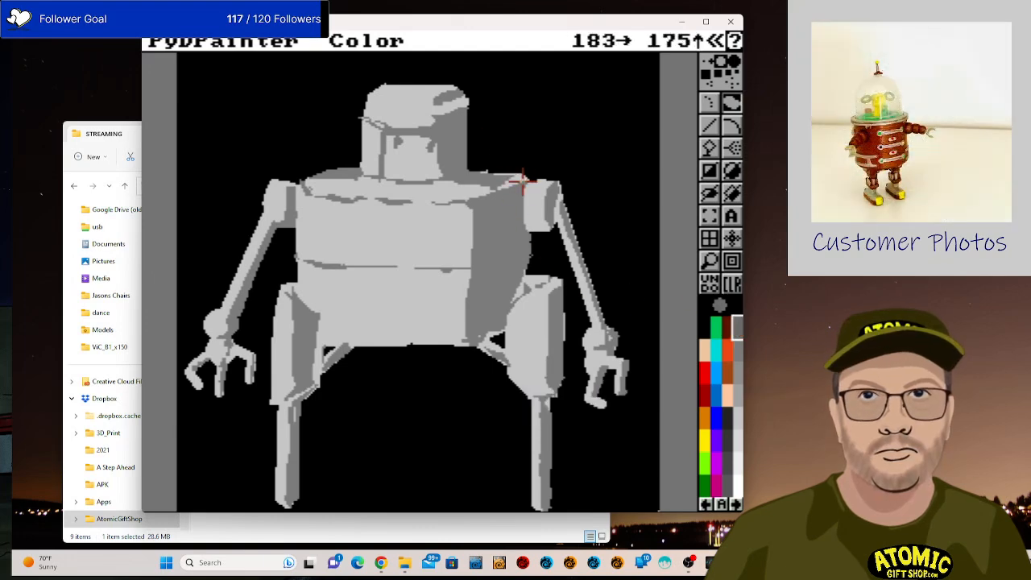
mouse_move(522, 182)
mouse_down()
mouse_move(500, 324)
mouse_move(525, 282)
mouse_move(524, 204)
mouse_move(554, 207)
mouse_up()
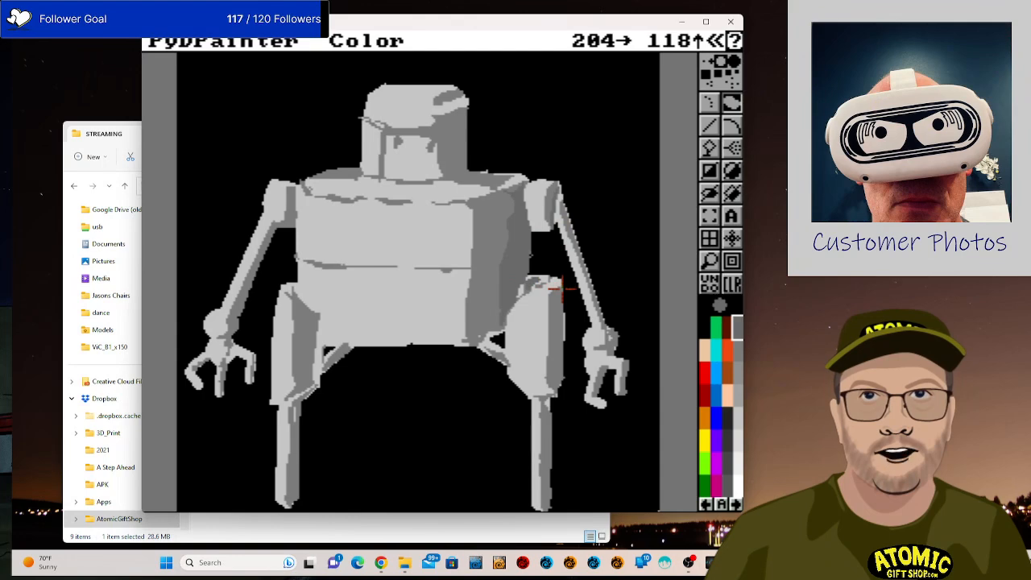
drag(555, 291, 554, 371)
key(u)
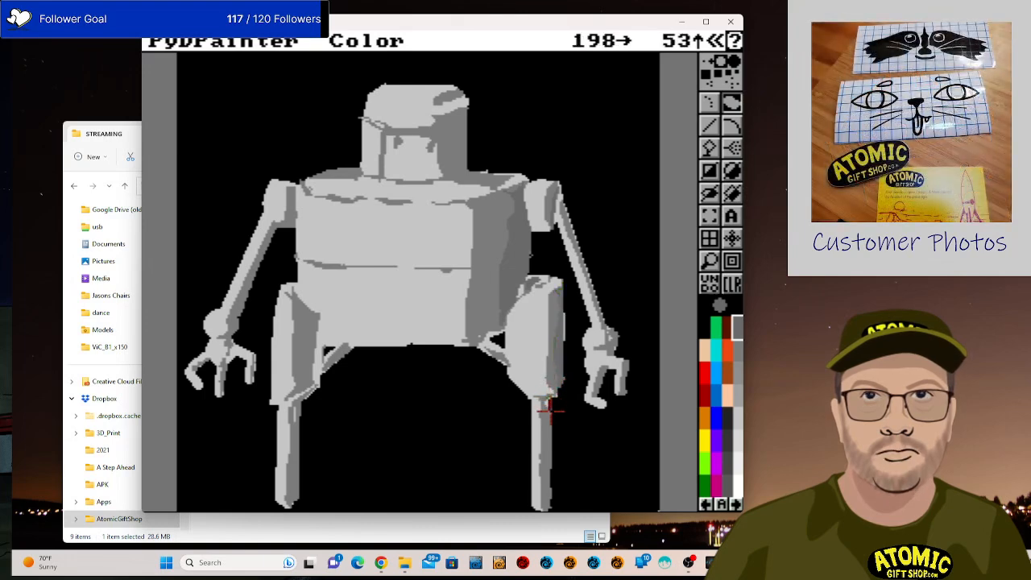
Add a narrow strip of the same deeper grey down the right edge of the right lower leg.
drag(549, 427, 547, 455)
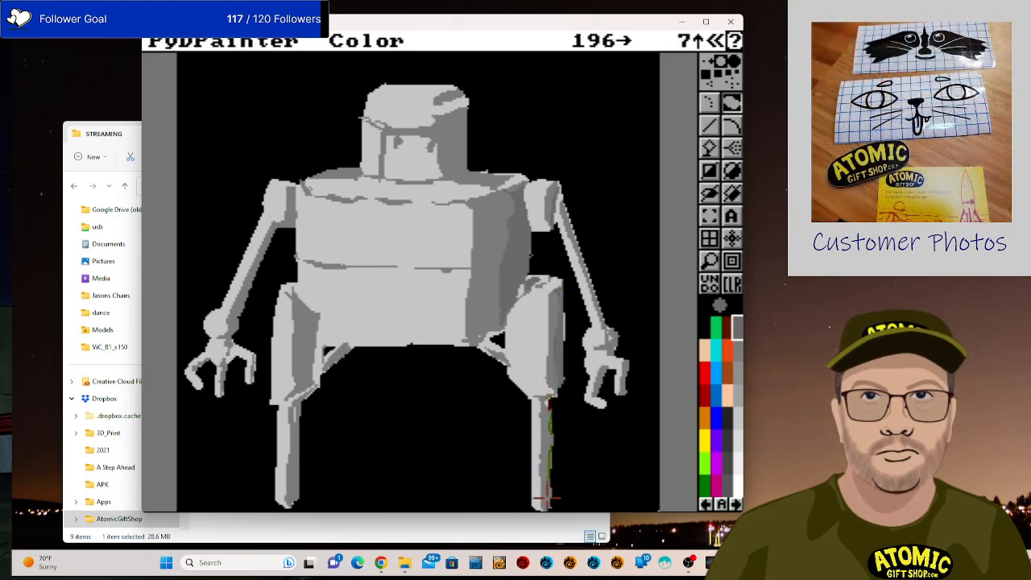
key(u)
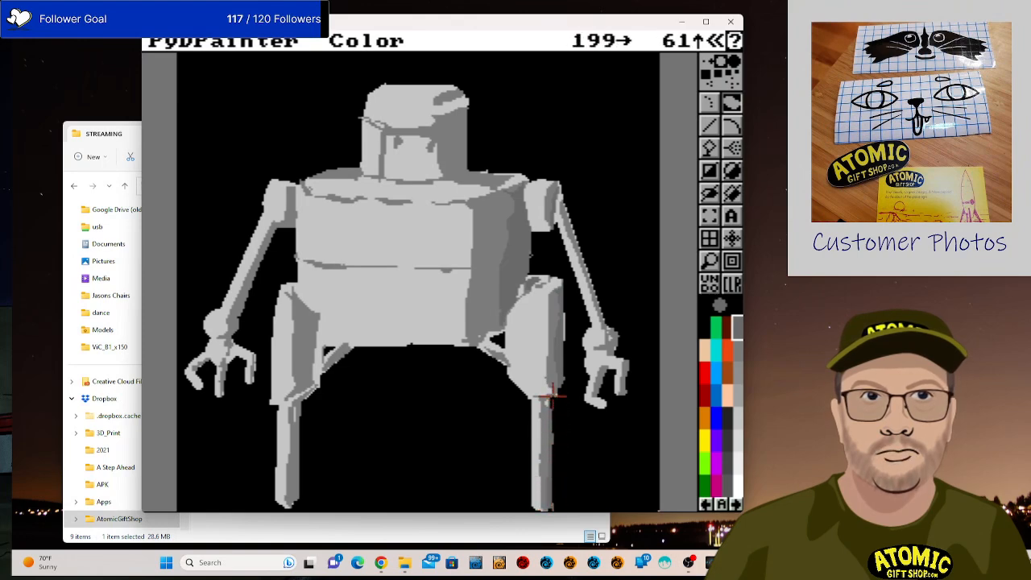
drag(546, 414, 543, 508)
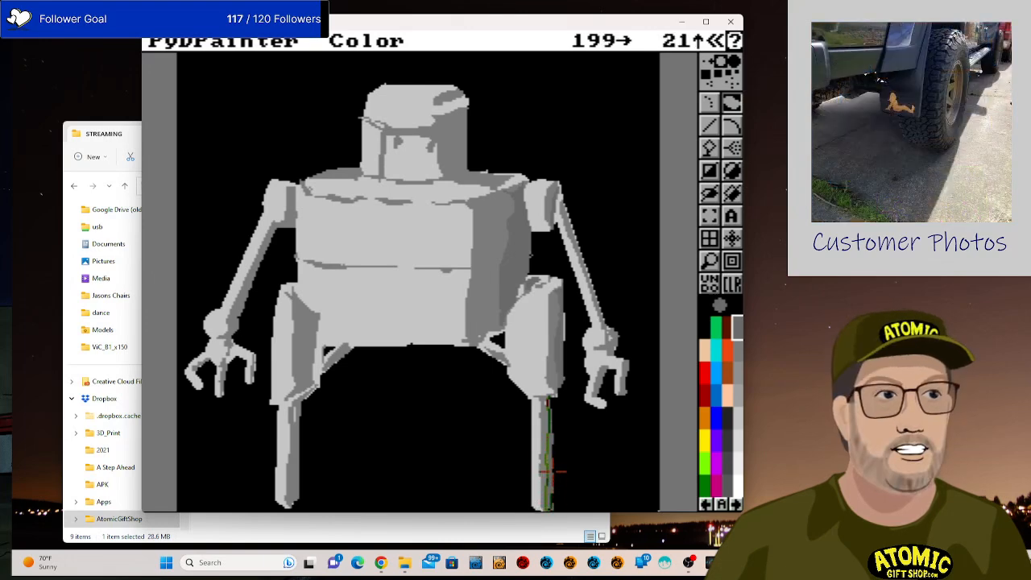
key(u)
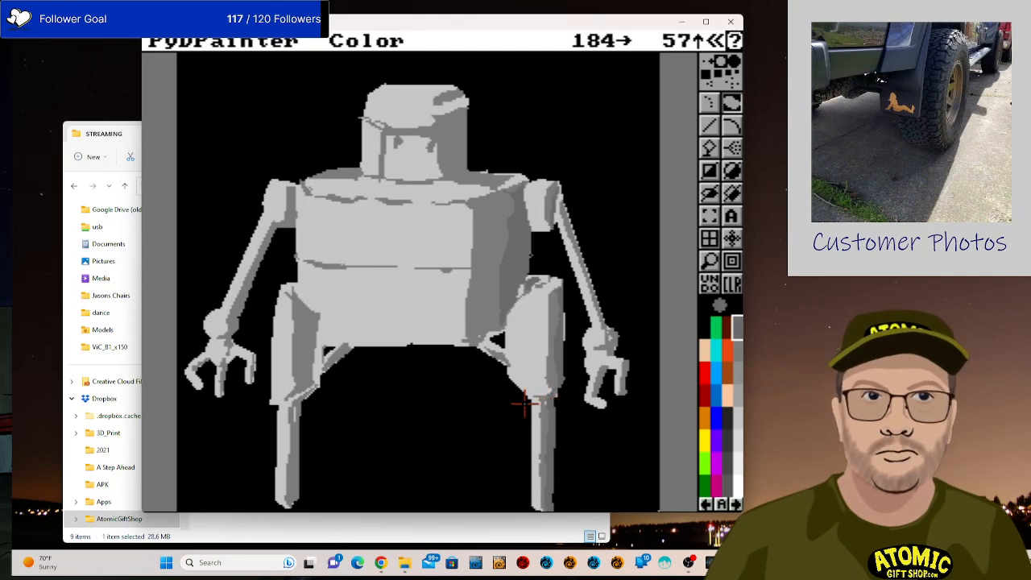
Touch up the front of the right upper leg with light grey and add medium grey shading to its front face.
click(737, 419)
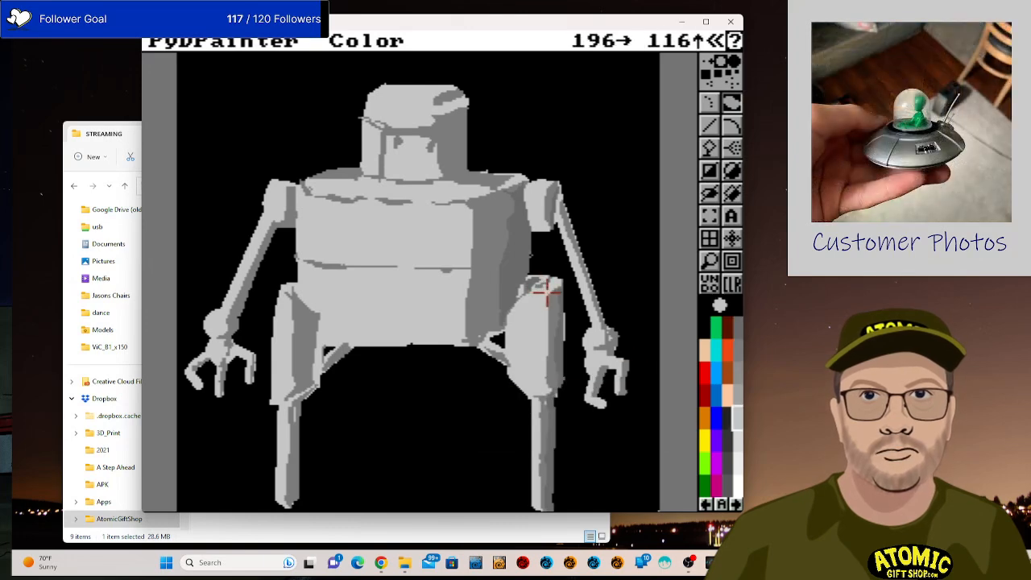
mouse_move(534, 297)
mouse_down()
mouse_move(521, 343)
mouse_move(528, 391)
mouse_move(548, 362)
mouse_move(547, 311)
mouse_up()
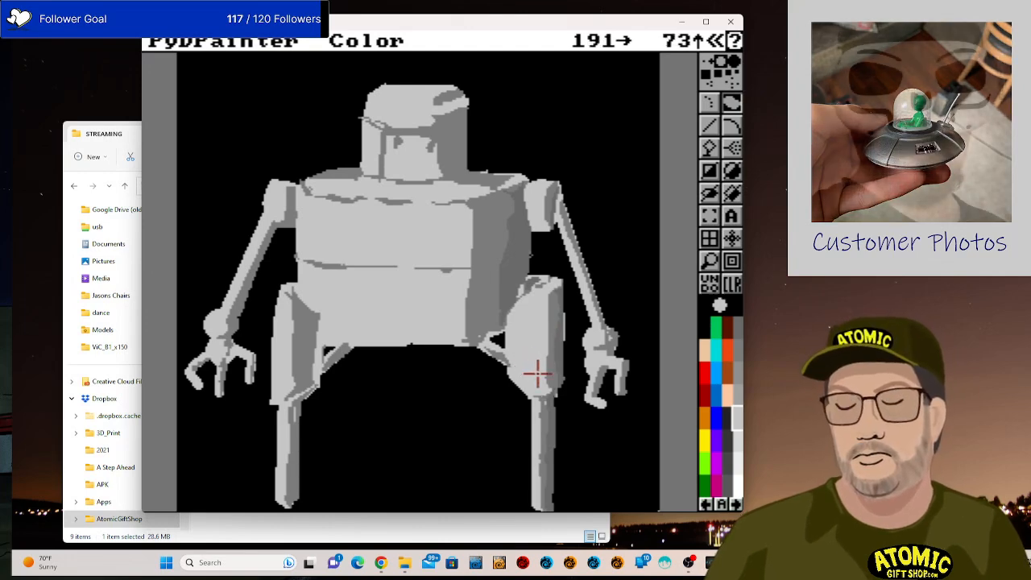
click(736, 394)
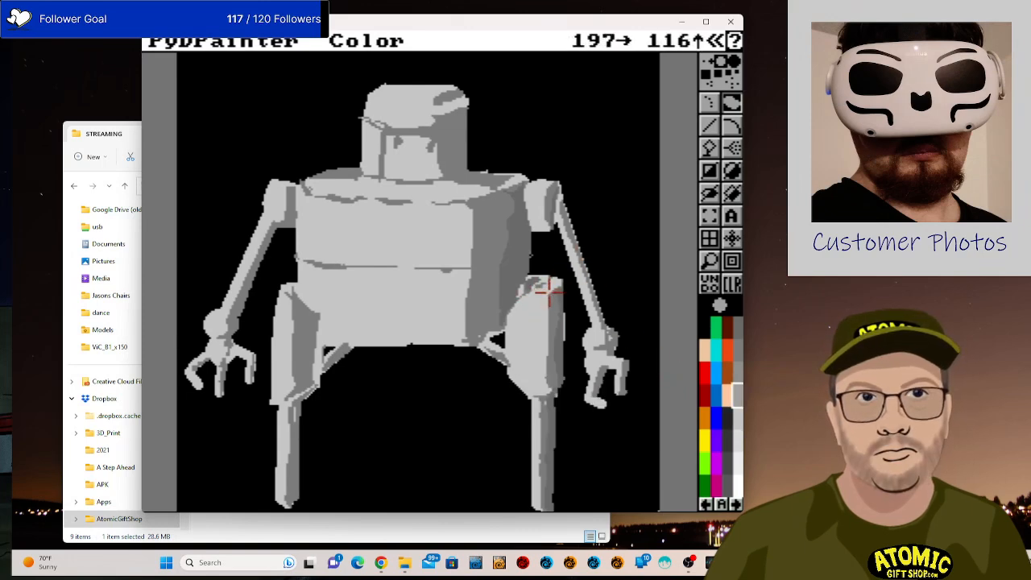
drag(527, 298, 525, 324)
mouse_move(524, 362)
mouse_down()
mouse_move(525, 394)
mouse_move(544, 394)
mouse_move(545, 368)
mouse_up()
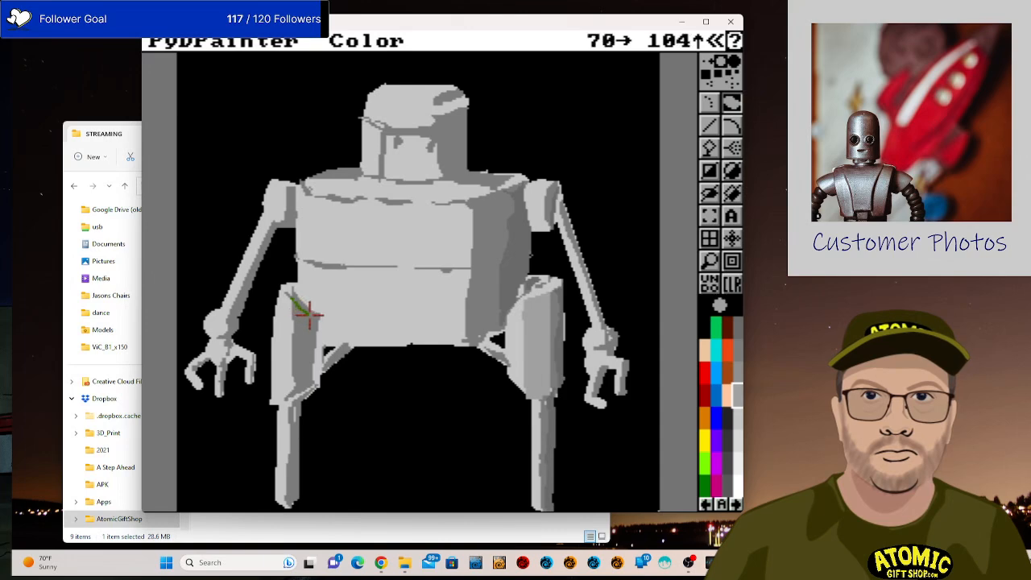
Shade the front faces of the left upper and lower leg with medium grey filled freehand shapes.
mouse_move(309, 315)
mouse_down()
mouse_move(301, 381)
mouse_move(285, 394)
mouse_up()
key(u)
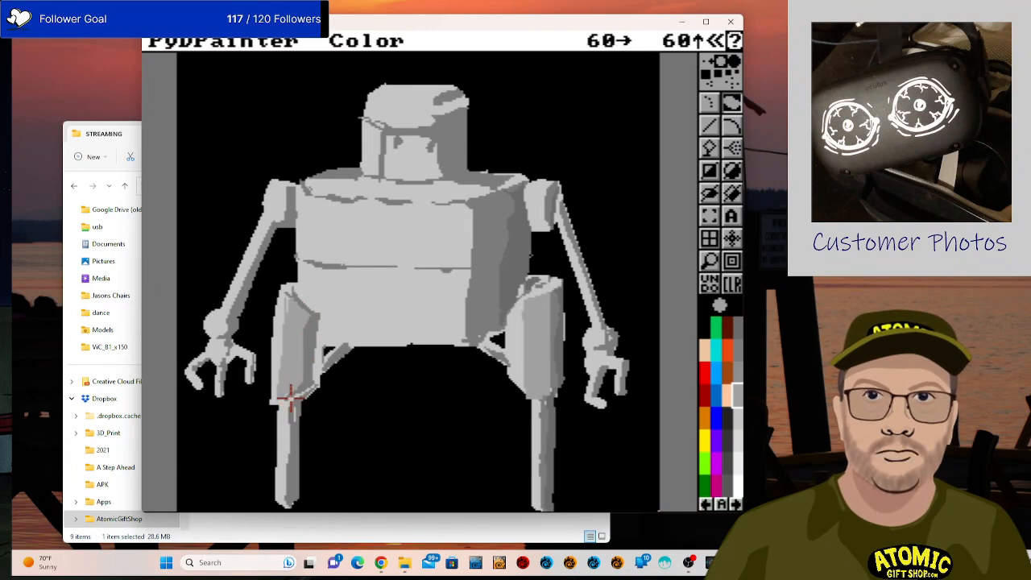
drag(281, 449, 278, 475)
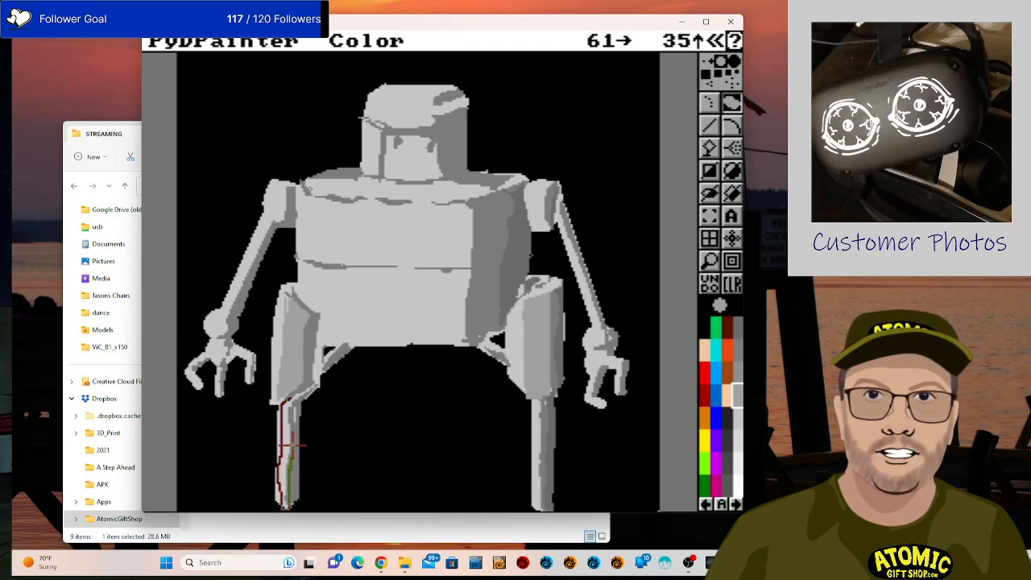
drag(292, 445, 289, 402)
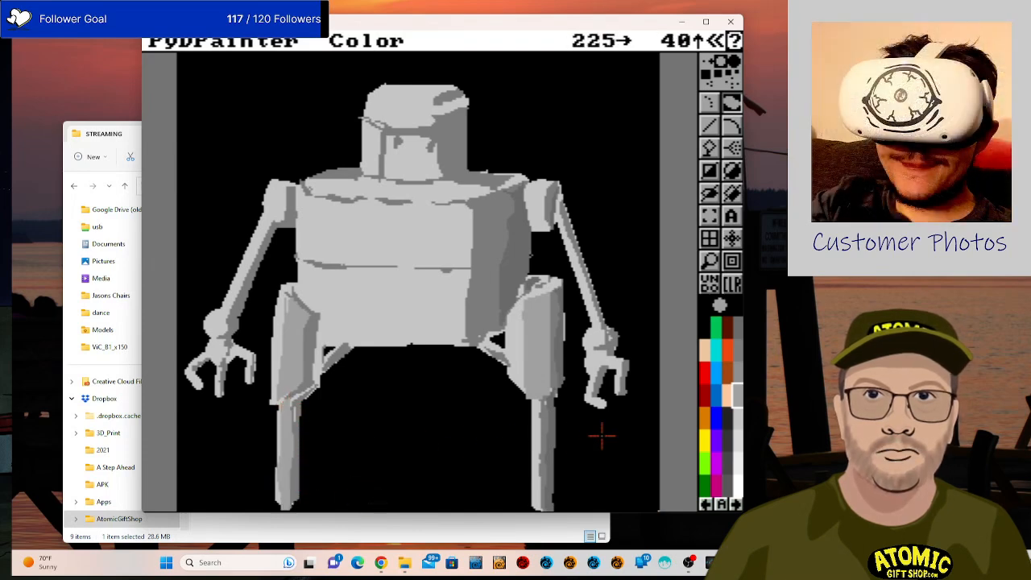
Add a light grey highlight along the outer edge of the left lower leg.
click(735, 418)
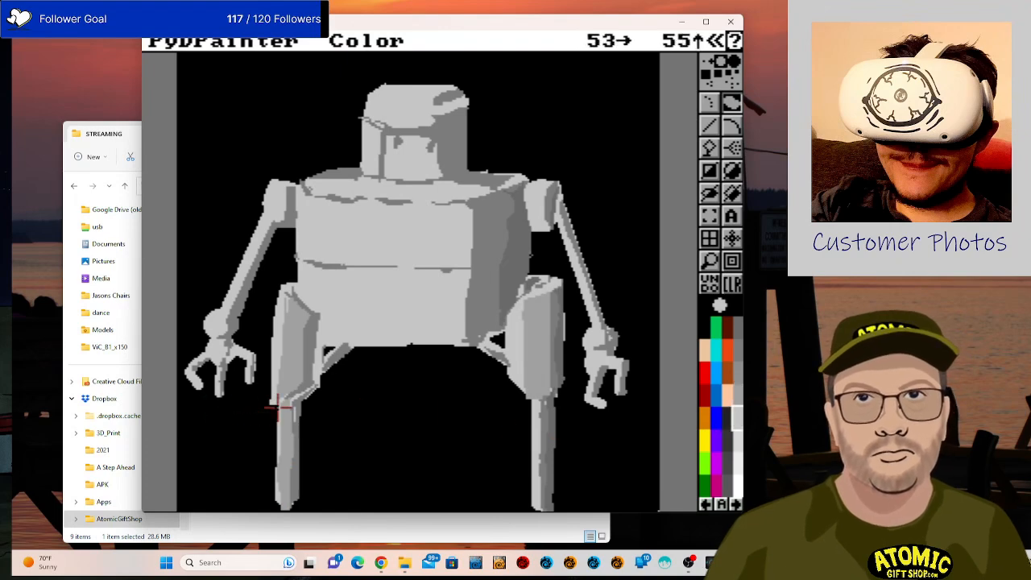
drag(279, 412, 279, 446)
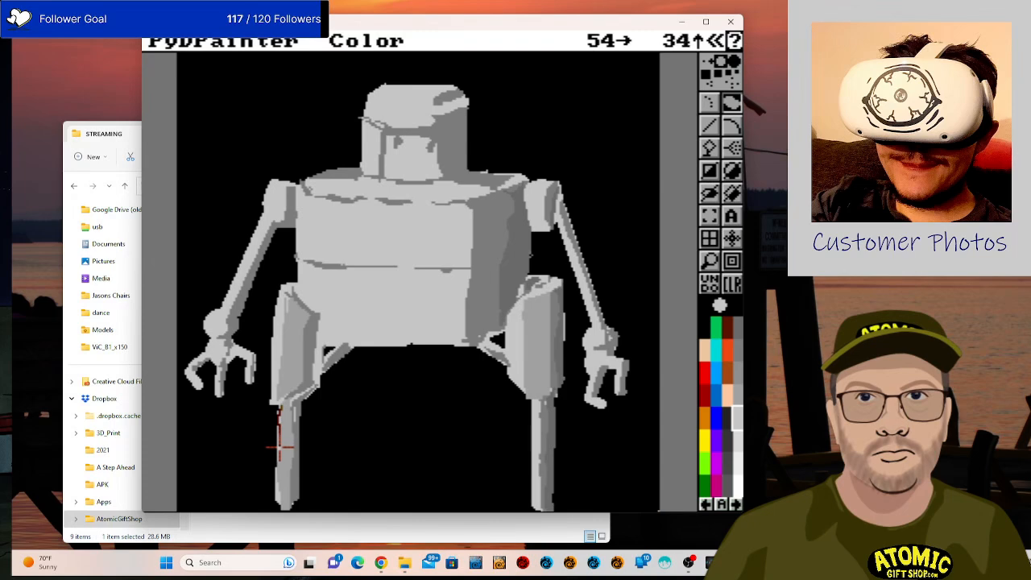
drag(278, 504, 275, 501)
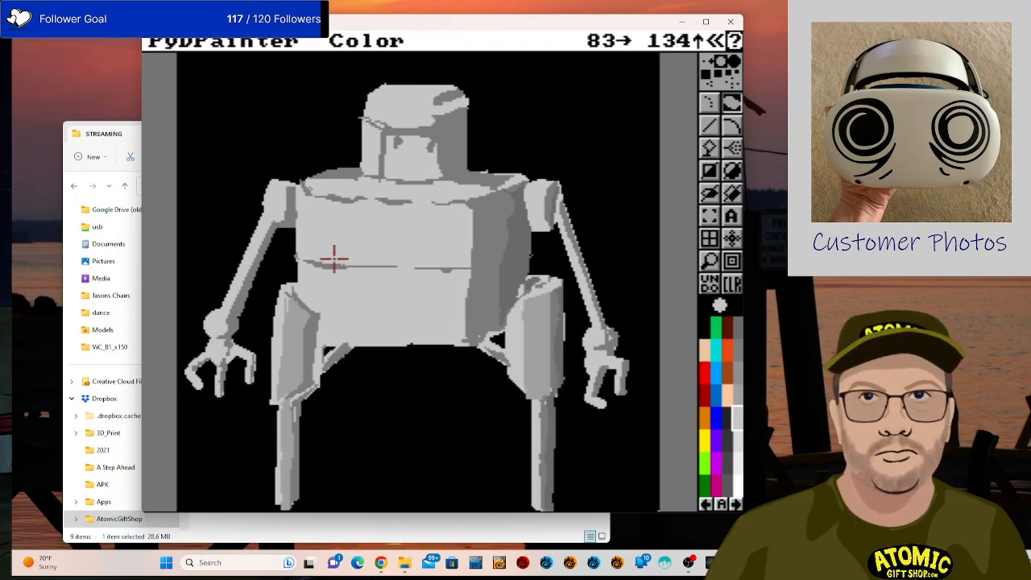
Clean up the torso's left edge with light grey and shade a narrow medium grey strip down it to the waist line.
mouse_move(298, 197)
mouse_down()
mouse_move(303, 260)
mouse_move(309, 194)
mouse_up()
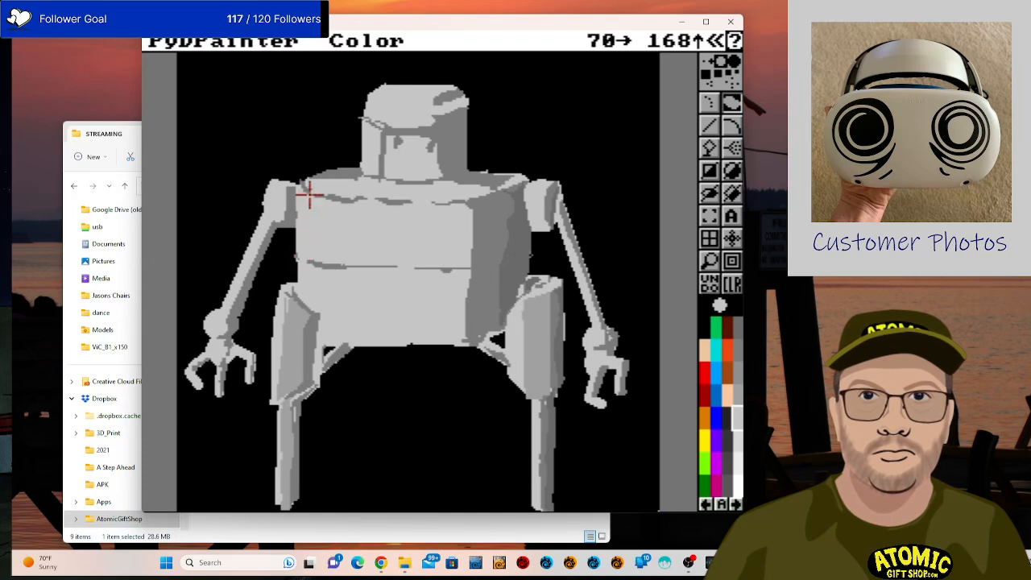
click(736, 396)
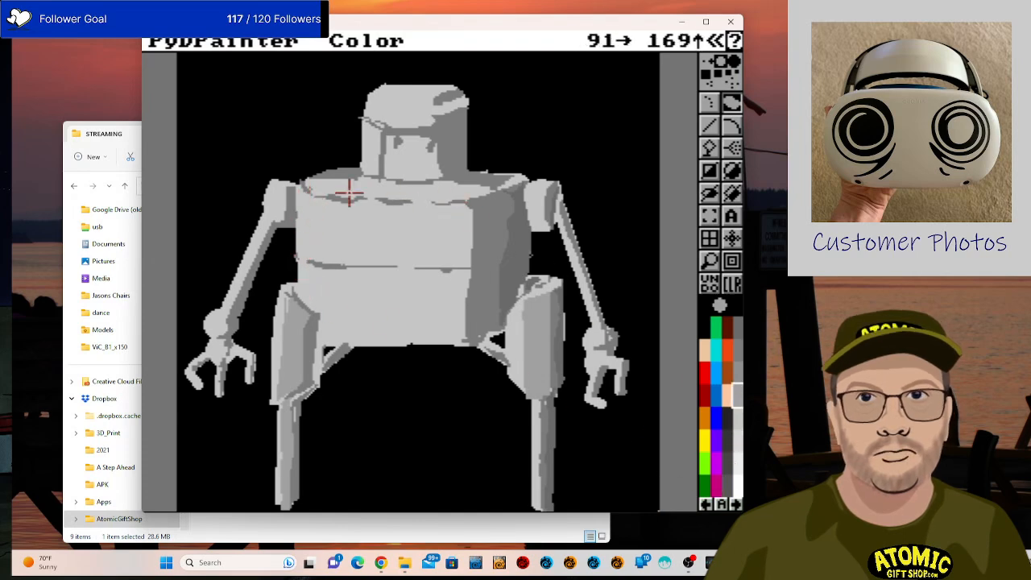
mouse_move(306, 192)
mouse_down()
mouse_move(306, 262)
mouse_move(306, 187)
mouse_up()
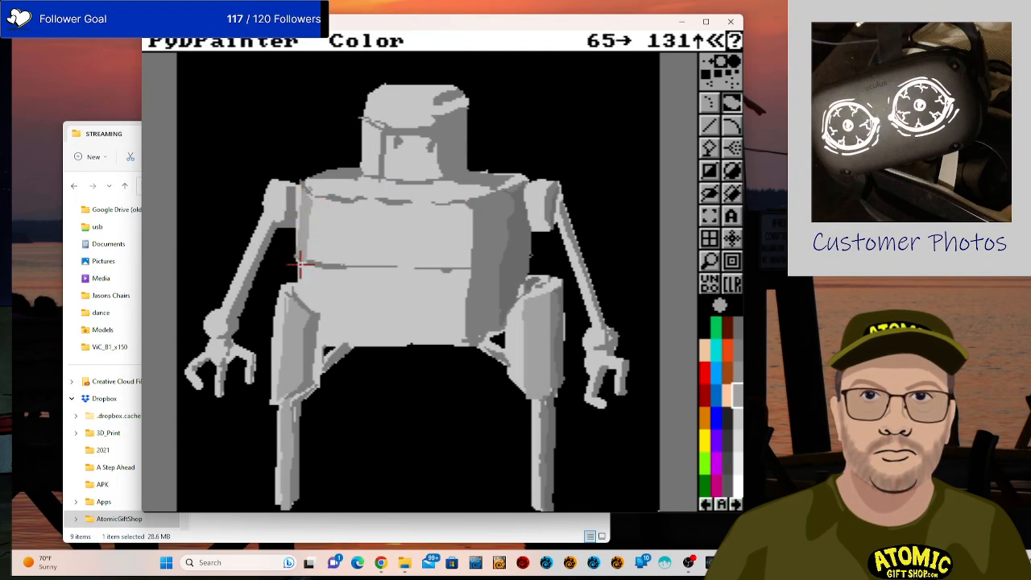
Shade the torso's lower left side below the waist line and part of its top surface with medium grey.
mouse_move(299, 263)
mouse_down()
mouse_move(310, 302)
mouse_move(297, 283)
mouse_move(328, 317)
mouse_move(326, 343)
mouse_move(319, 330)
mouse_up()
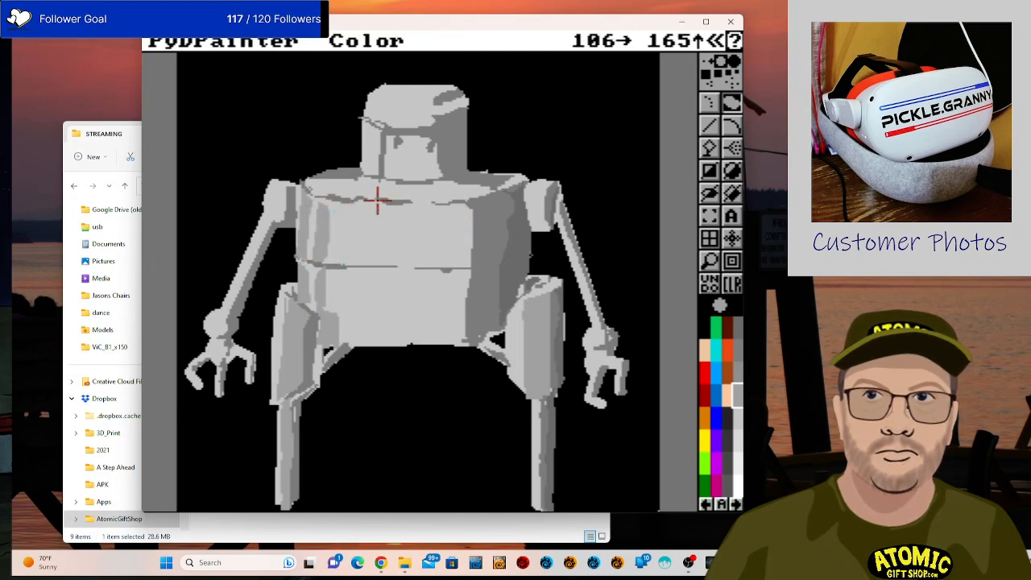
mouse_move(445, 184)
mouse_down()
mouse_move(429, 189)
mouse_move(491, 190)
mouse_up()
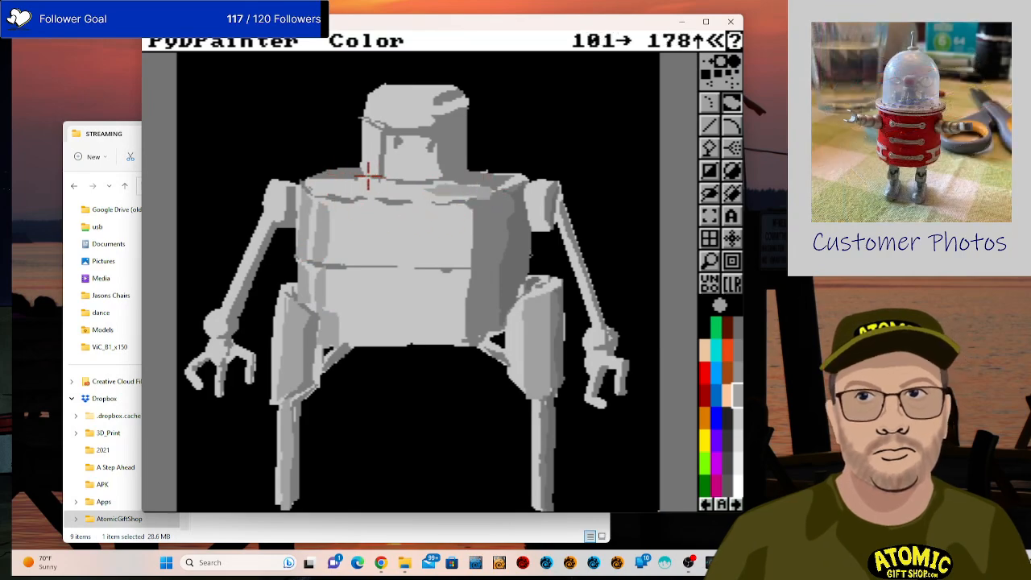
Frame the face opening with medium grey and extend the medium grey shading across the front of the head's domed top.
drag(394, 132, 385, 137)
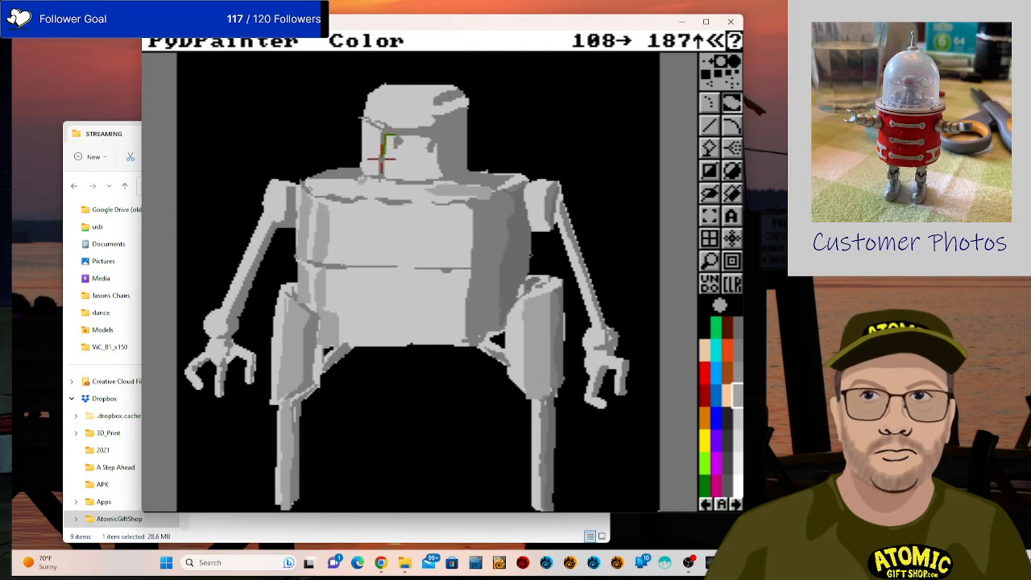
mouse_move(390, 178)
mouse_down()
mouse_move(421, 142)
mouse_move(405, 138)
mouse_move(430, 146)
mouse_move(395, 142)
mouse_move(439, 143)
mouse_up()
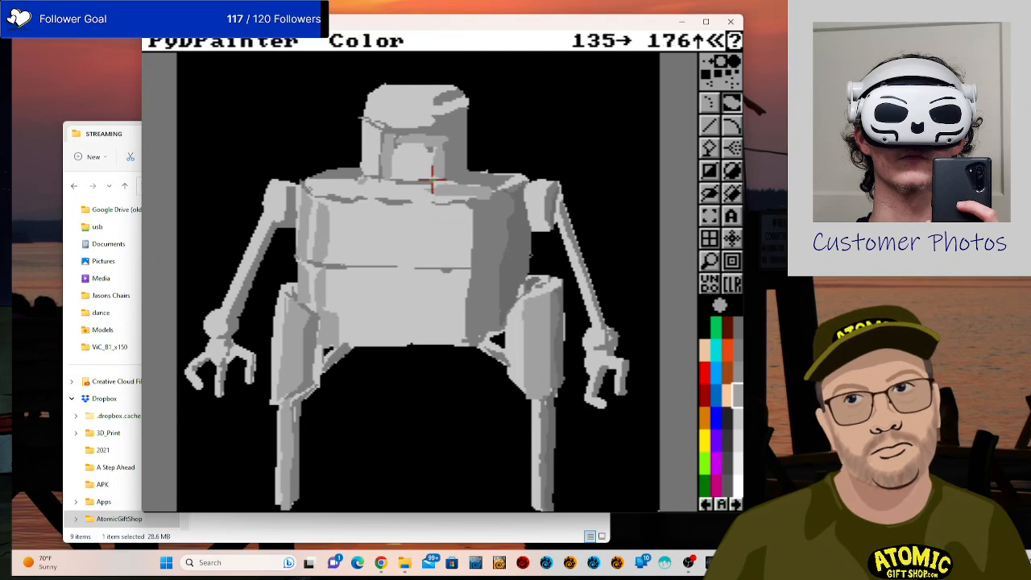
mouse_move(446, 103)
mouse_down()
mouse_move(392, 114)
mouse_move(436, 101)
mouse_up()
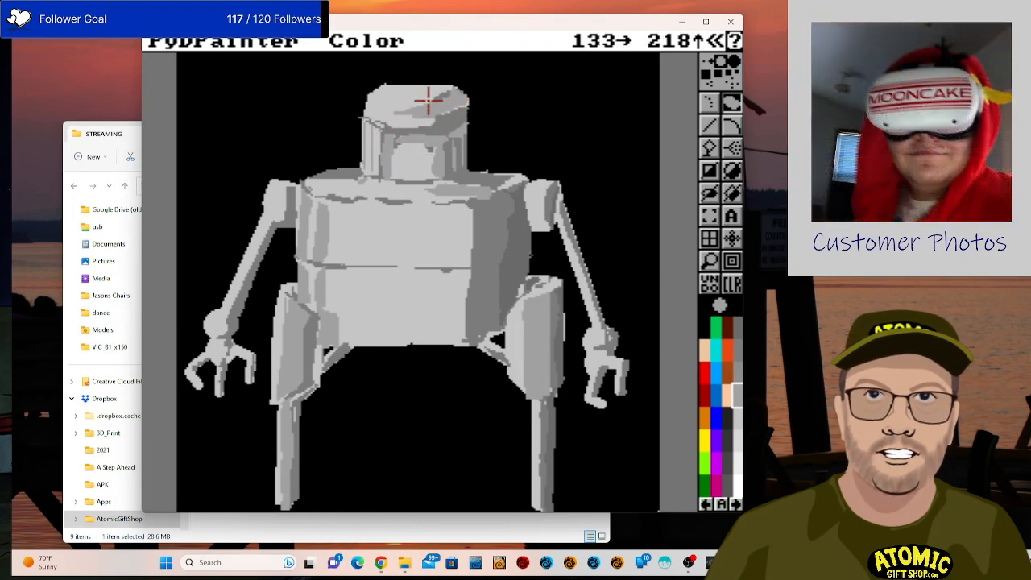
mouse_move(427, 98)
mouse_down()
mouse_move(396, 99)
mouse_move(424, 112)
mouse_move(465, 110)
mouse_move(435, 121)
mouse_up()
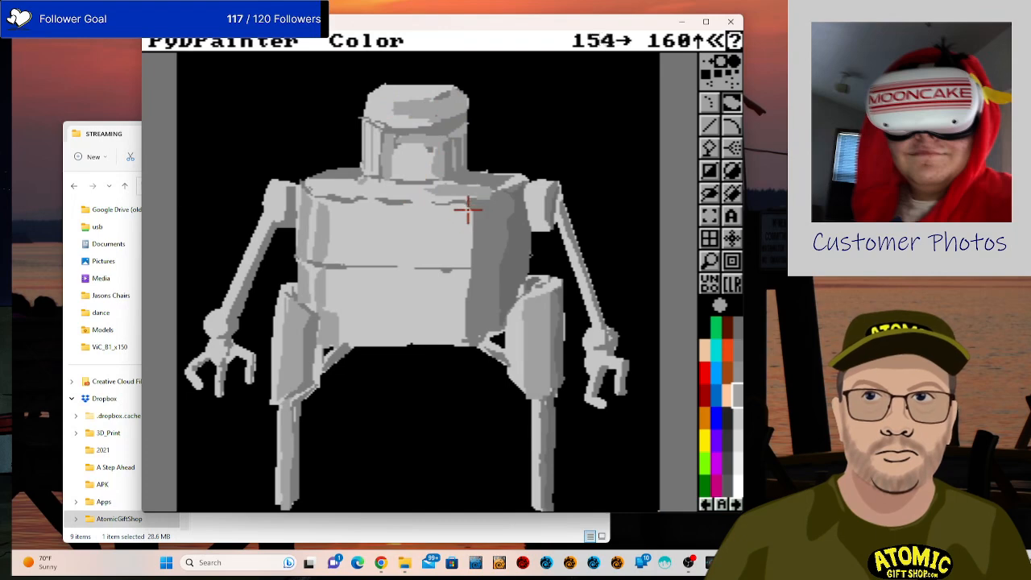
Shade a wide medium grey band down the right part of the torso front and add medium grey to the right shoulder joint.
mouse_move(467, 206)
mouse_down()
mouse_move(437, 216)
mouse_move(438, 272)
mouse_move(460, 269)
mouse_up()
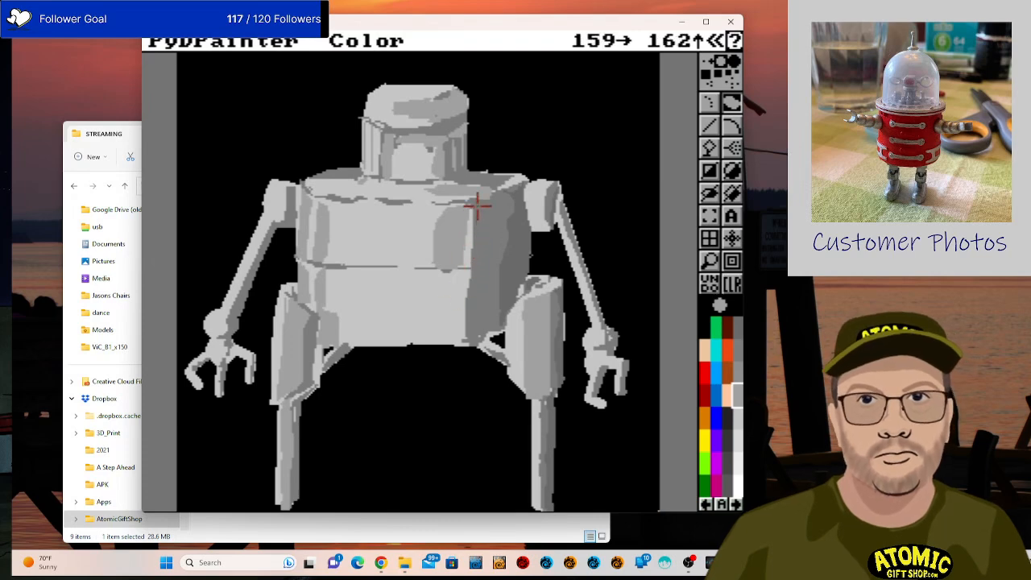
mouse_move(462, 218)
mouse_down()
mouse_move(455, 265)
mouse_move(471, 268)
mouse_move(468, 349)
mouse_move(334, 342)
mouse_move(433, 338)
mouse_move(438, 266)
mouse_move(469, 269)
mouse_move(436, 308)
mouse_move(451, 342)
mouse_up()
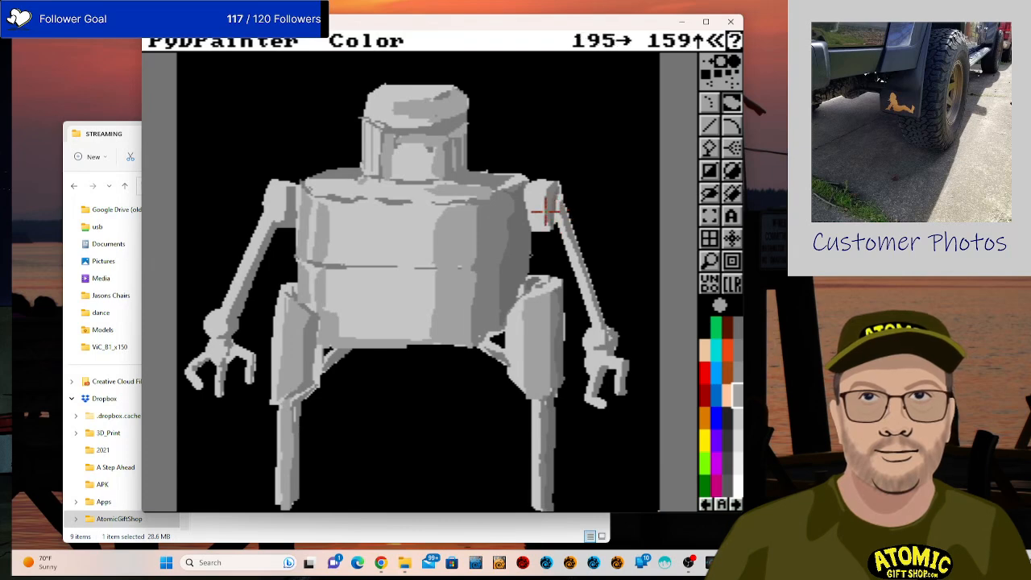
click(538, 184)
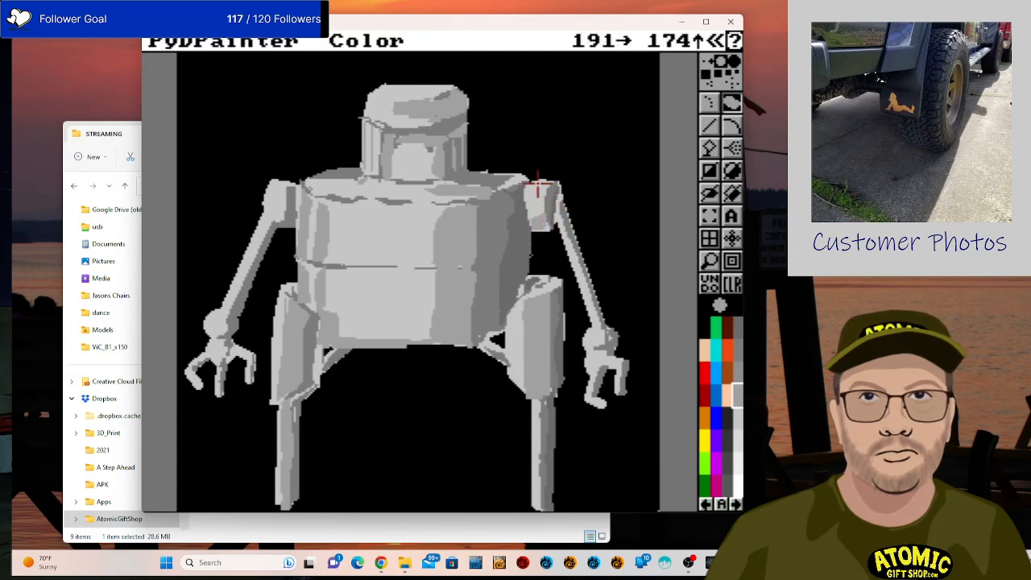
mouse_move(530, 187)
mouse_down()
mouse_move(525, 214)
mouse_move(536, 172)
mouse_up()
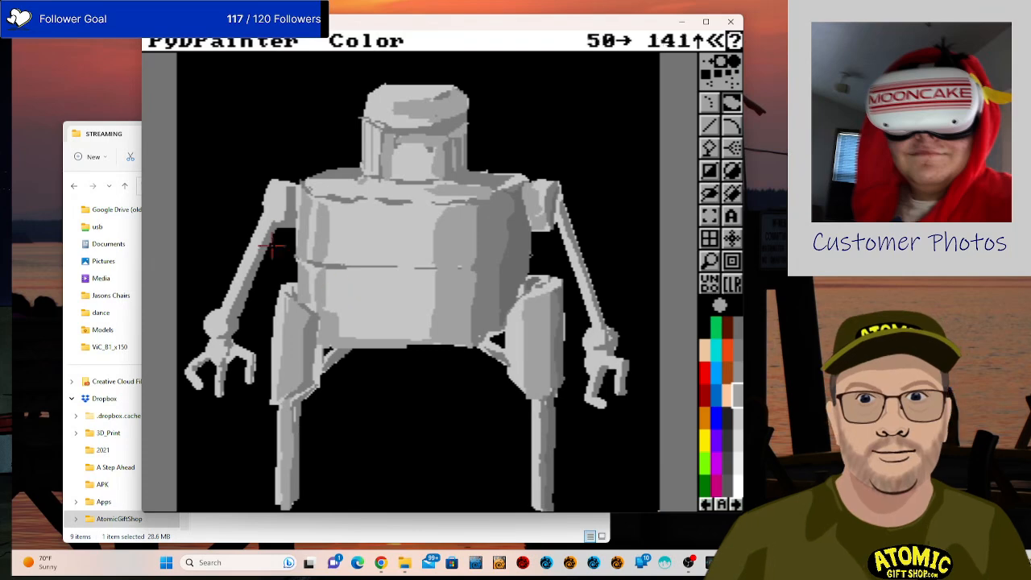
Shade the left arm along its length and its wrist joint with medium grey, undoing the stray stroke on the arm.
mouse_move(267, 207)
mouse_down()
mouse_move(287, 195)
mouse_move(266, 212)
mouse_move(228, 316)
mouse_up()
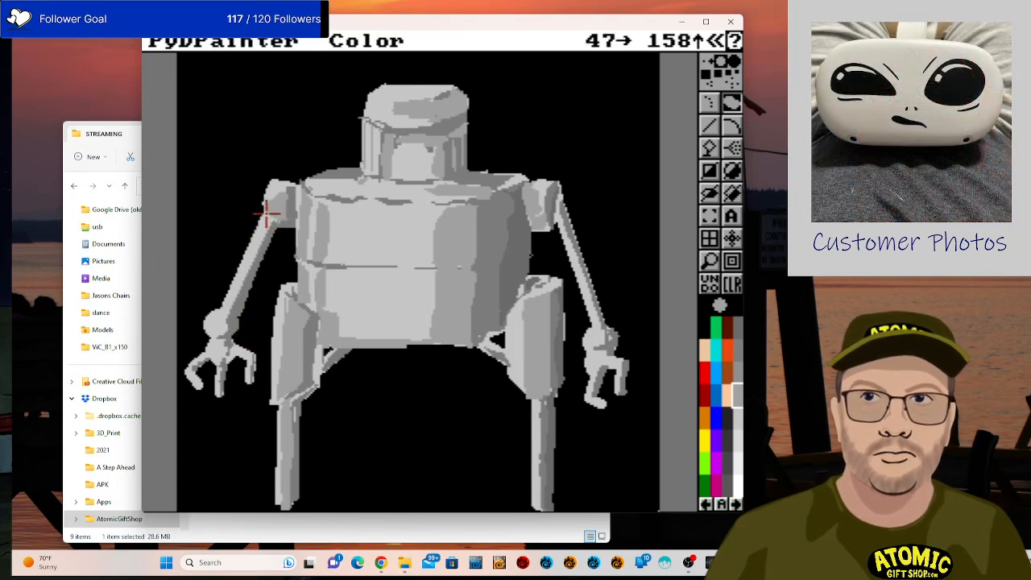
drag(262, 227, 215, 315)
key(u)
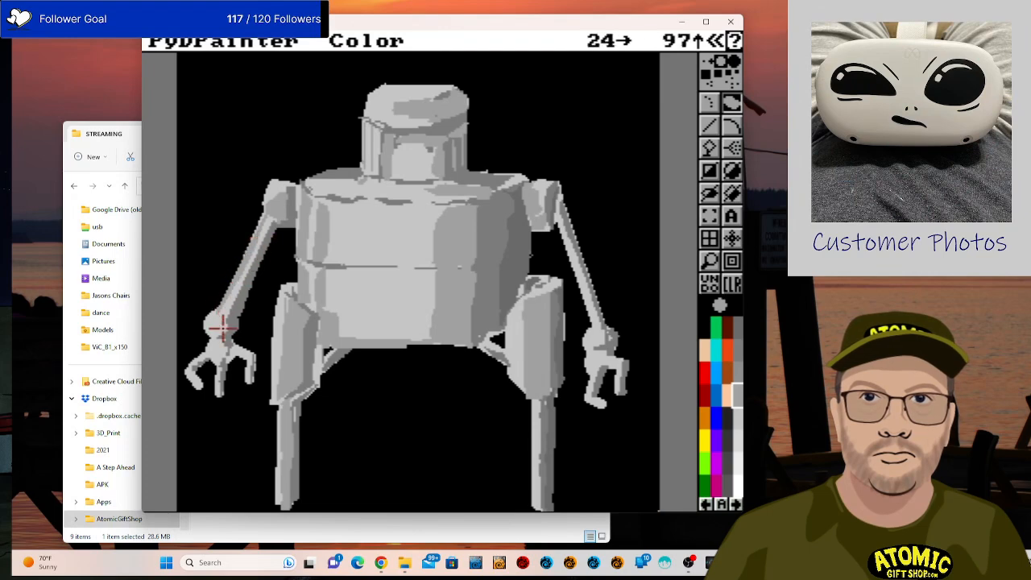
drag(216, 321, 213, 334)
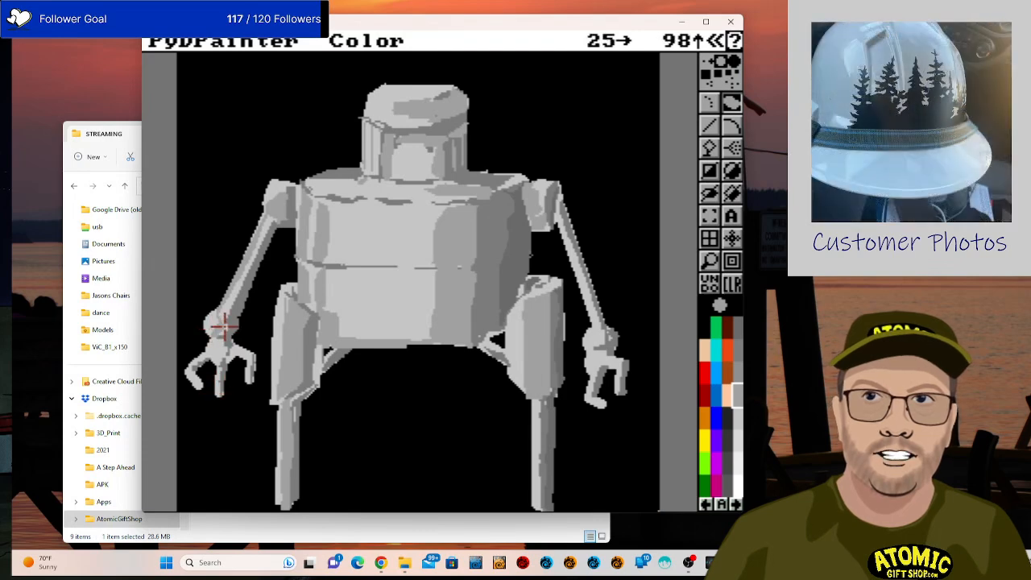
drag(208, 336, 219, 311)
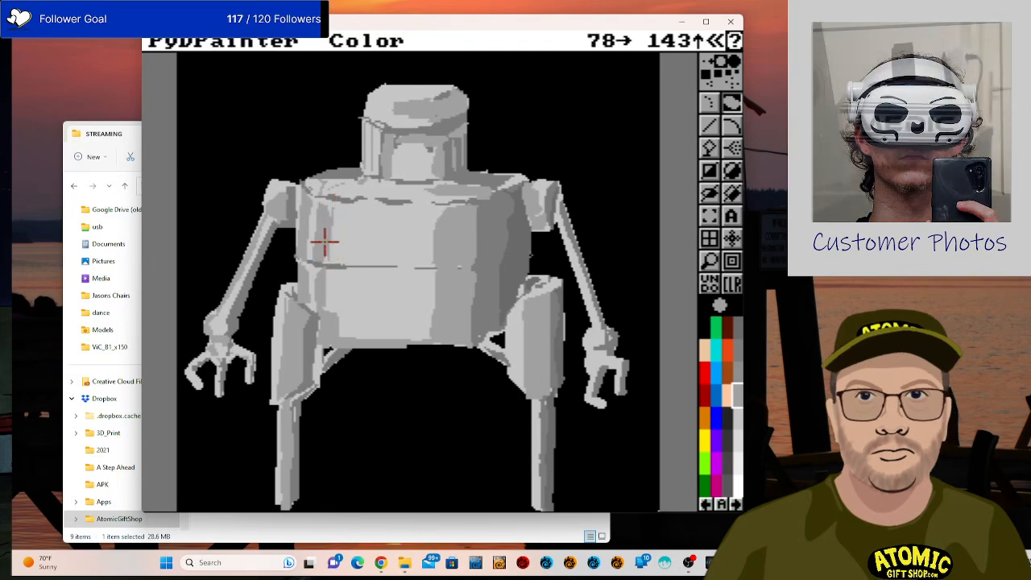
Draw thin vertical medium grey streaks across the light front of the torso above the waist line.
drag(334, 226, 342, 268)
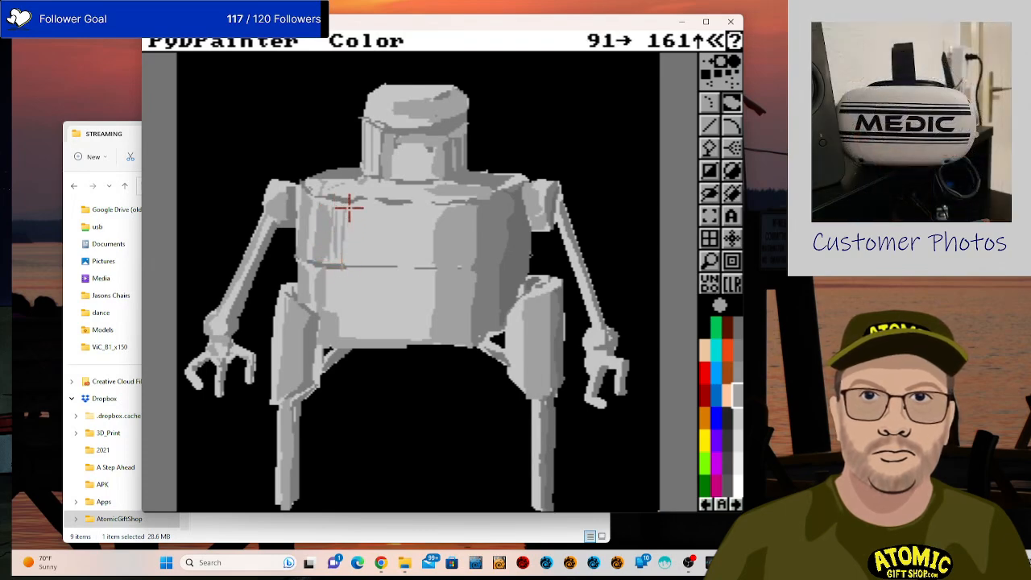
drag(353, 214, 353, 258)
drag(367, 210, 366, 258)
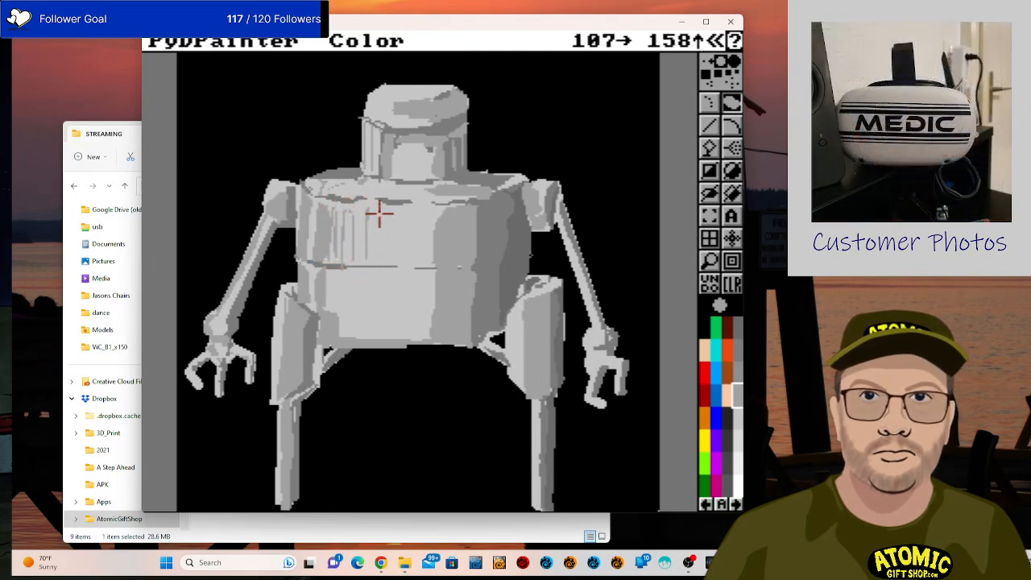
mouse_move(379, 214)
mouse_down()
mouse_move(379, 256)
mouse_move(402, 254)
mouse_up()
mouse_move(412, 216)
mouse_down()
mouse_move(414, 258)
mouse_move(427, 256)
mouse_up()
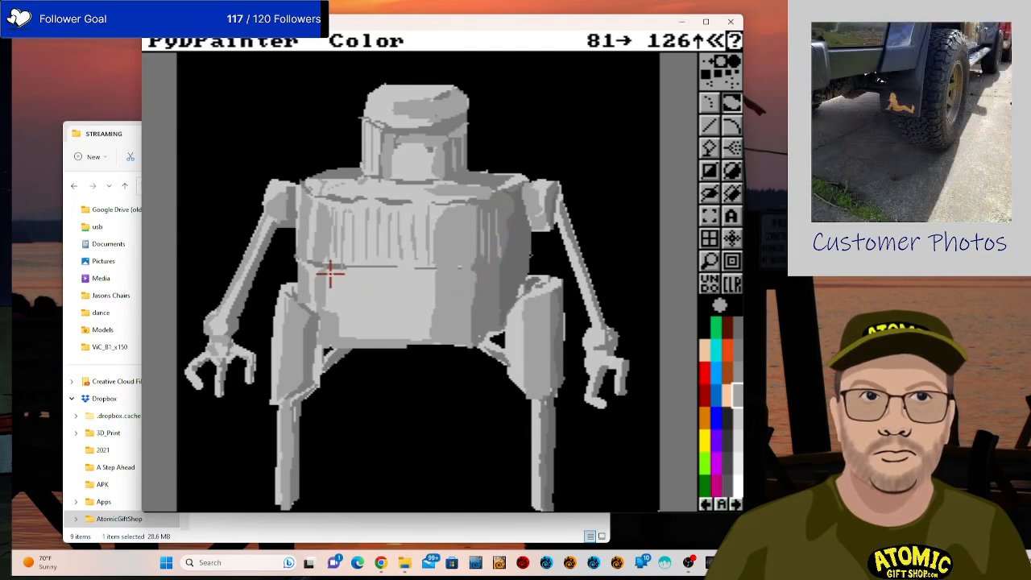
Continue the thin vertical medium grey streaks across the torso front below the waist line.
mouse_move(345, 280)
mouse_down()
mouse_move(346, 329)
mouse_move(360, 328)
mouse_up()
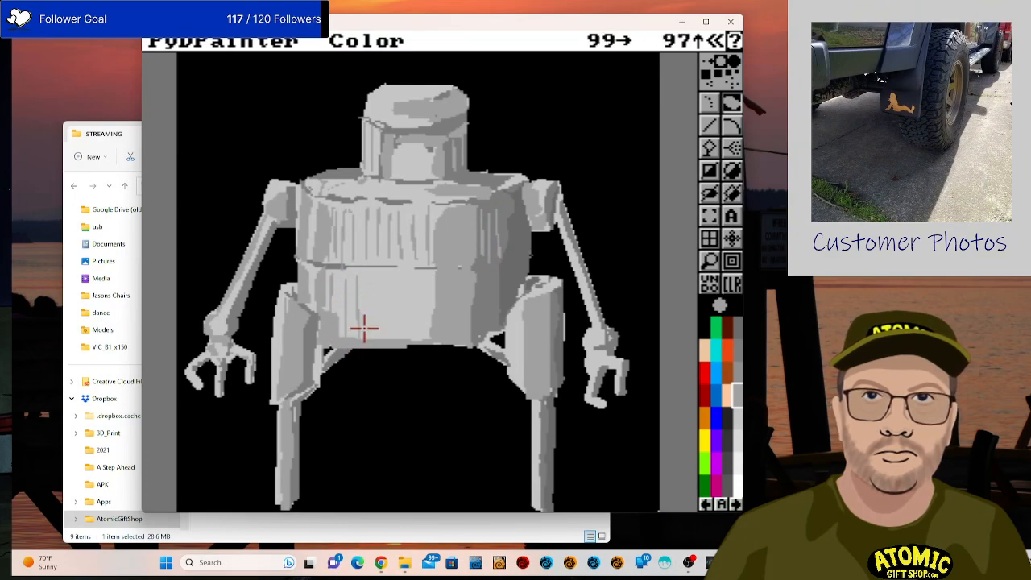
drag(368, 277, 370, 328)
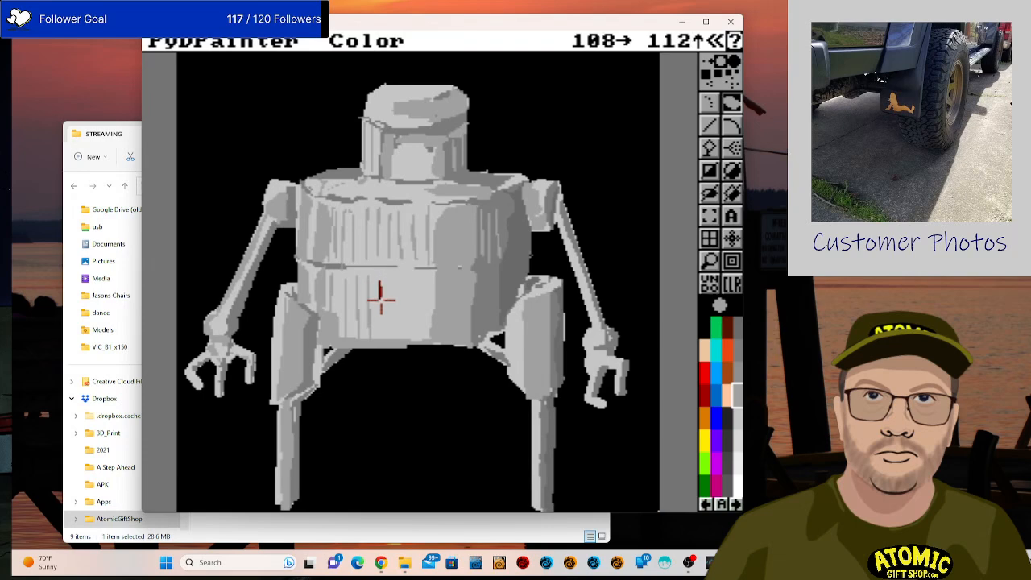
drag(396, 279, 395, 340)
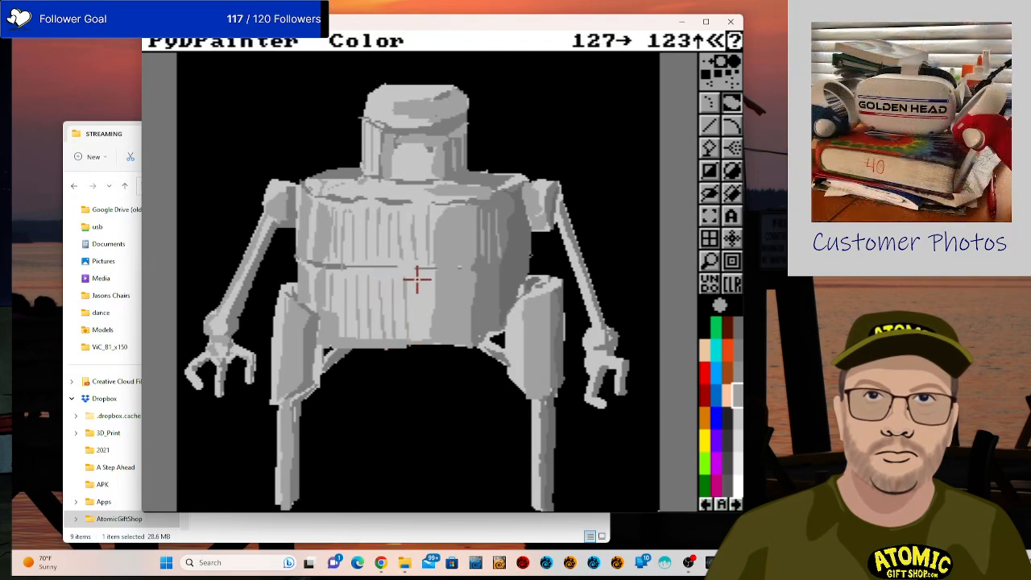
mouse_move(417, 279)
mouse_down()
mouse_move(417, 324)
mouse_move(433, 306)
mouse_move(434, 339)
mouse_up()
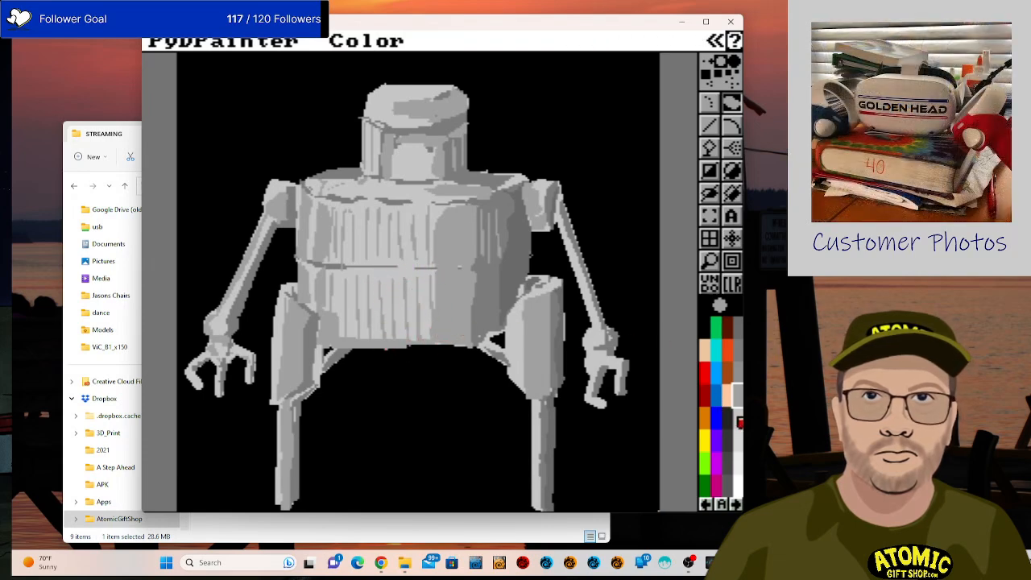
Add vertical light grey streaks over the medium grey band on the right part of the torso front.
click(738, 418)
drag(443, 210, 439, 256)
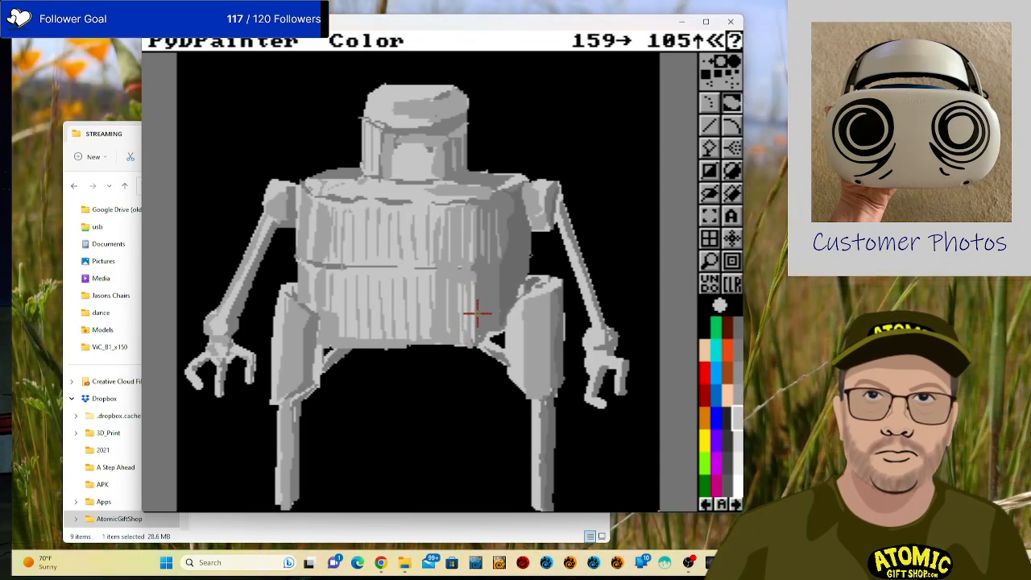
drag(481, 321, 481, 330)
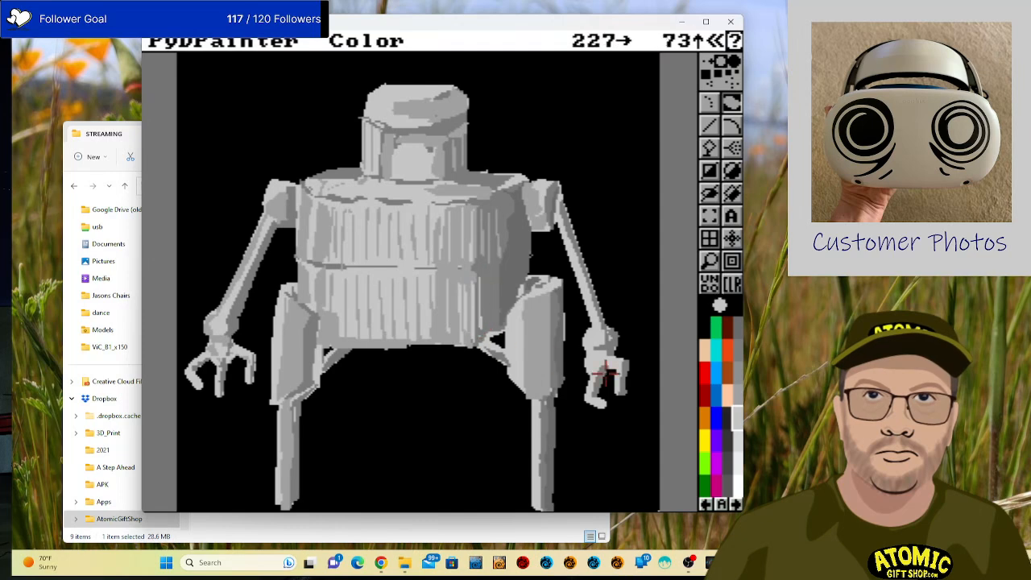
Blend the torso's dark right side with vertical streaks of medium grey and a slightly darker grey.
click(736, 397)
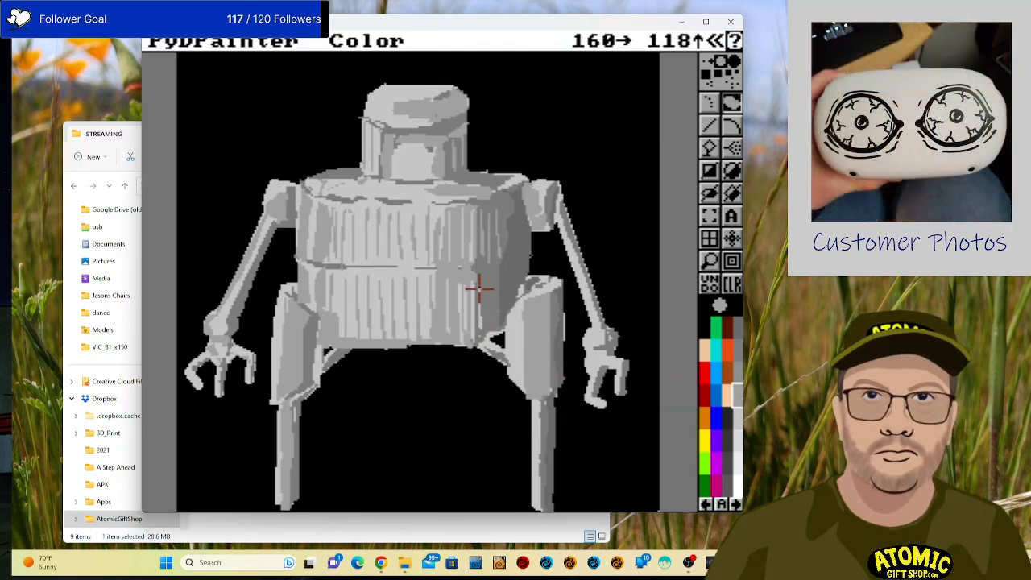
drag(479, 335, 487, 326)
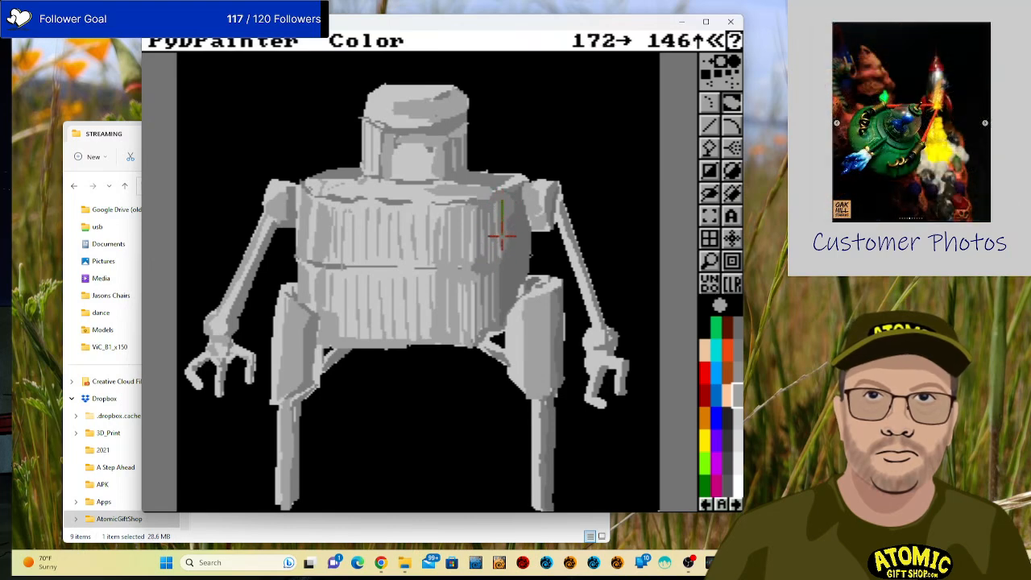
click(738, 376)
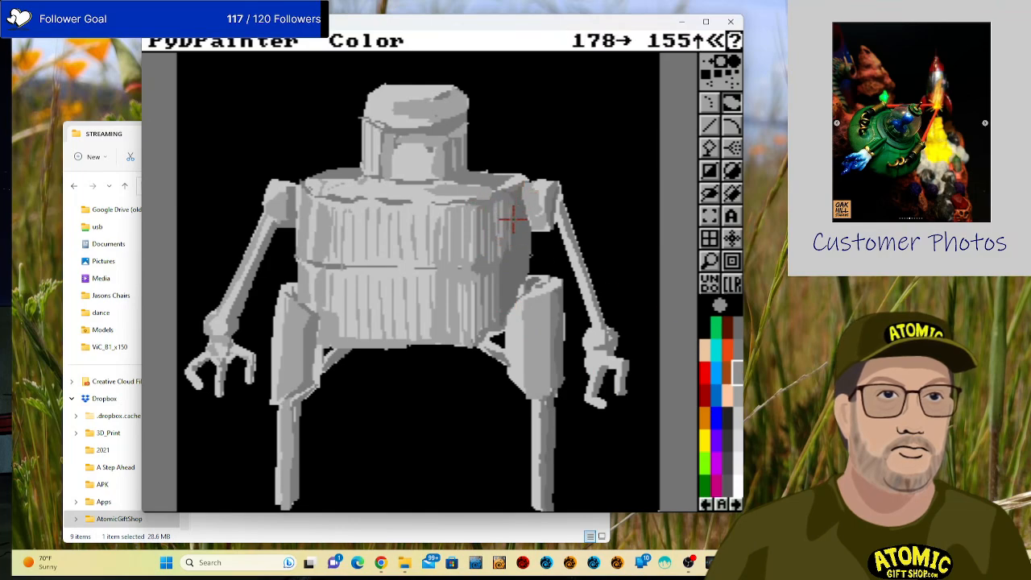
drag(513, 253, 514, 246)
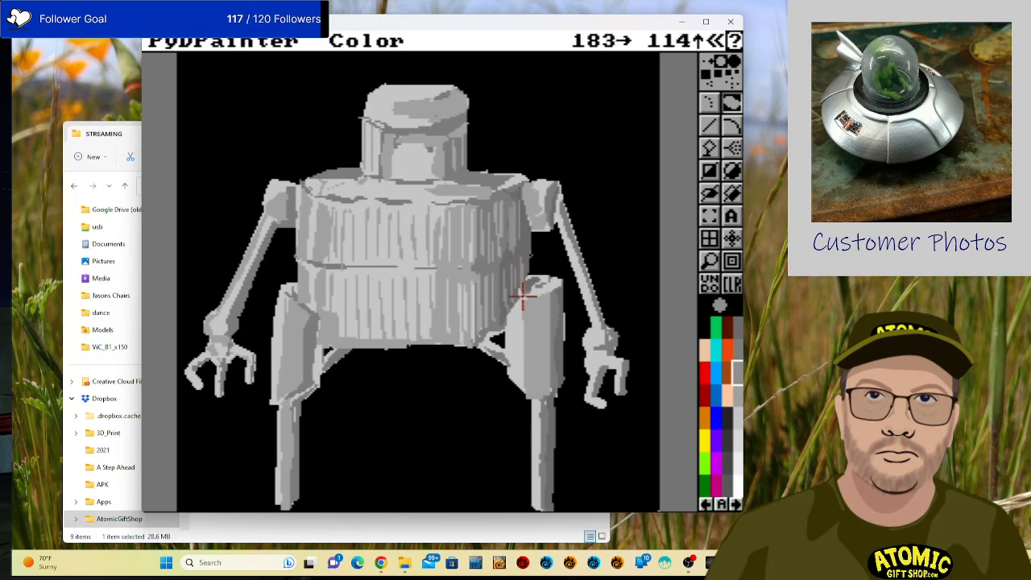
Shade the inner face of the left upper leg and the shadowed parts of the shoulder joints with dark grey.
click(735, 351)
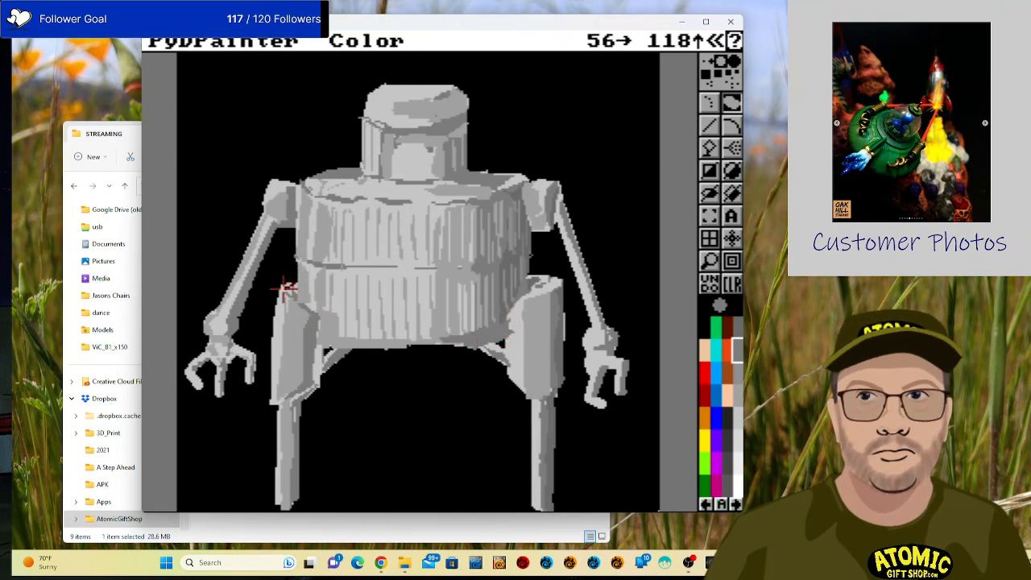
drag(294, 288, 322, 377)
click(313, 310)
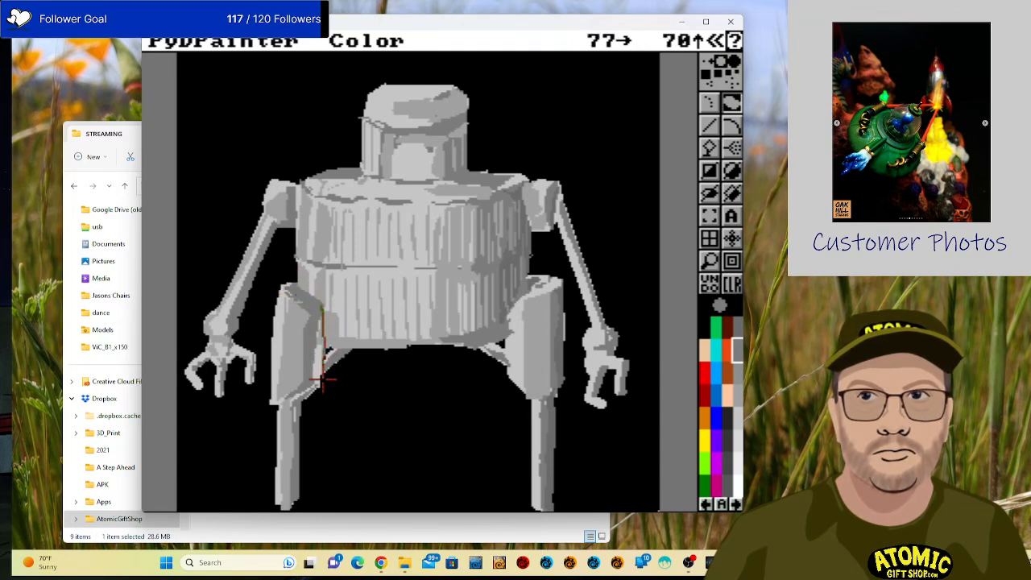
click(313, 376)
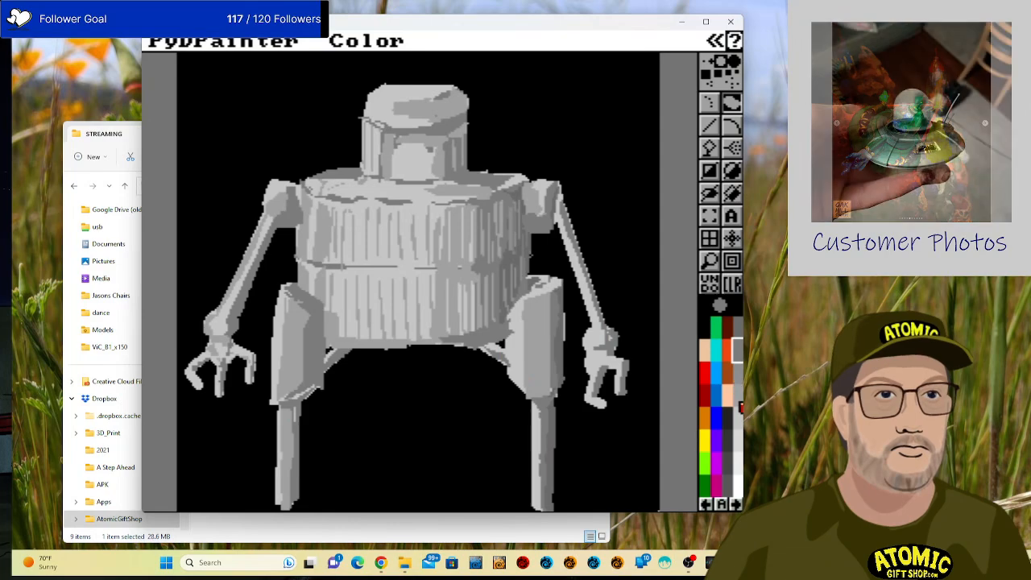
Shade the inner edge of the right arm from shoulder to wrist with medium grey.
click(738, 396)
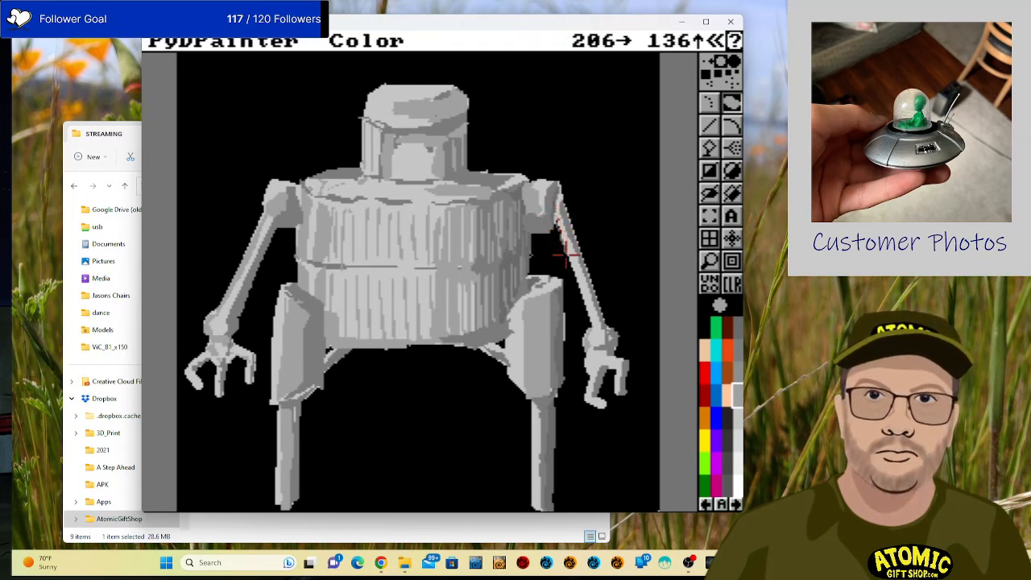
drag(570, 275, 592, 326)
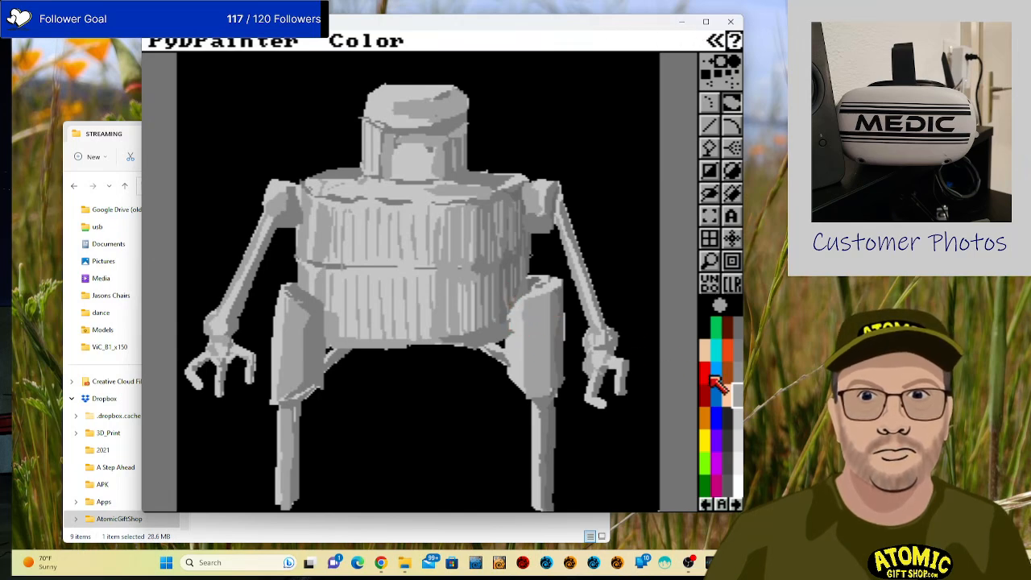
Paint near-white highlights on the right upper leg, right shoulder, head, left arm and left claw hand.
click(734, 418)
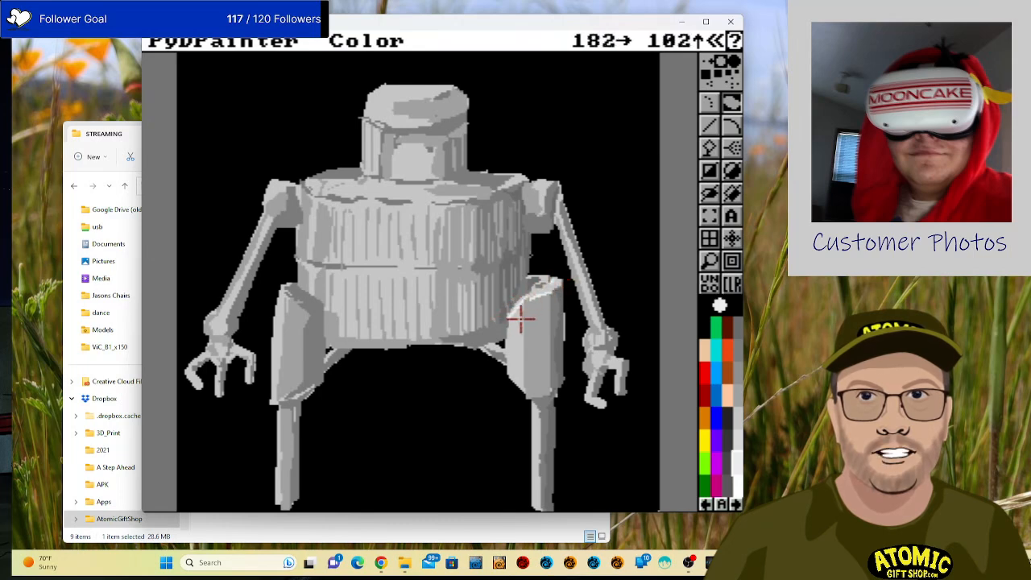
drag(509, 340, 509, 374)
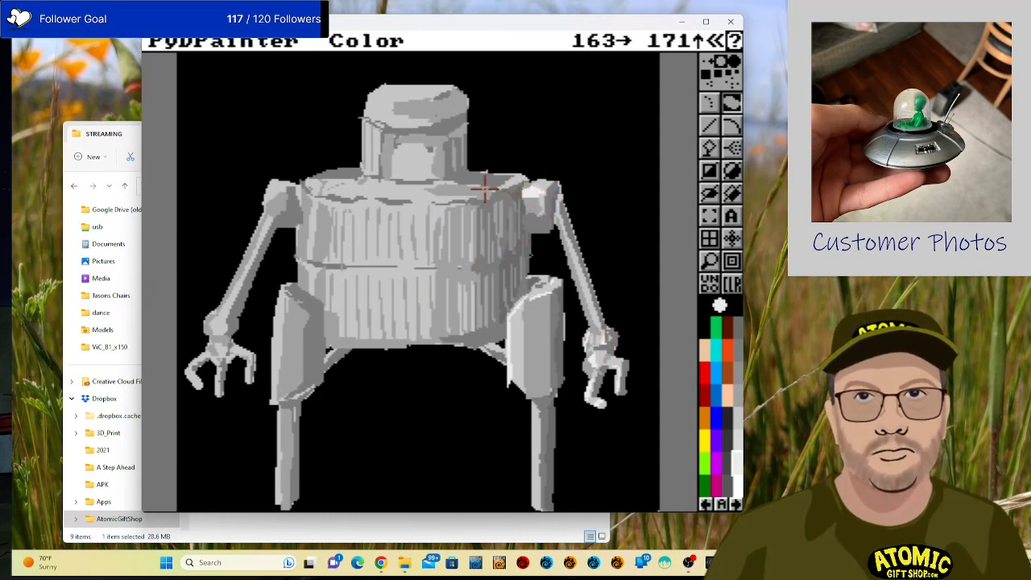
mouse_move(384, 91)
mouse_down()
mouse_move(417, 103)
mouse_move(388, 103)
mouse_move(412, 120)
mouse_move(381, 124)
mouse_up()
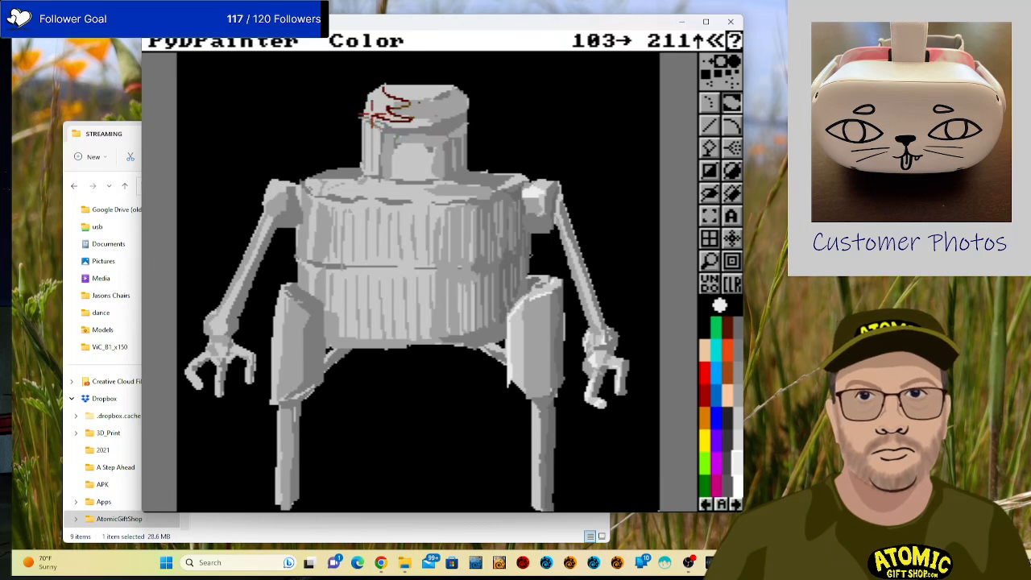
key(u)
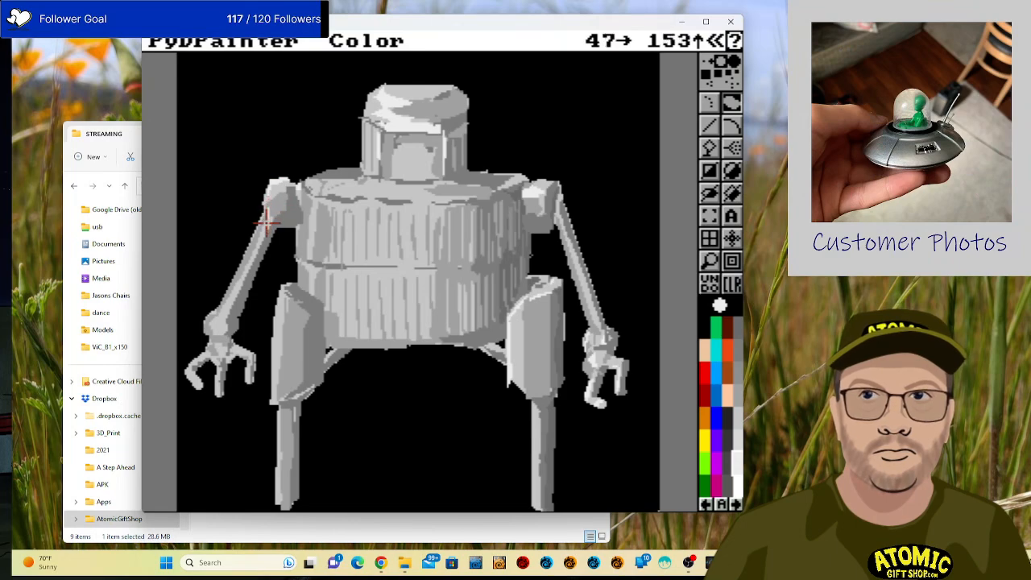
drag(266, 217, 212, 325)
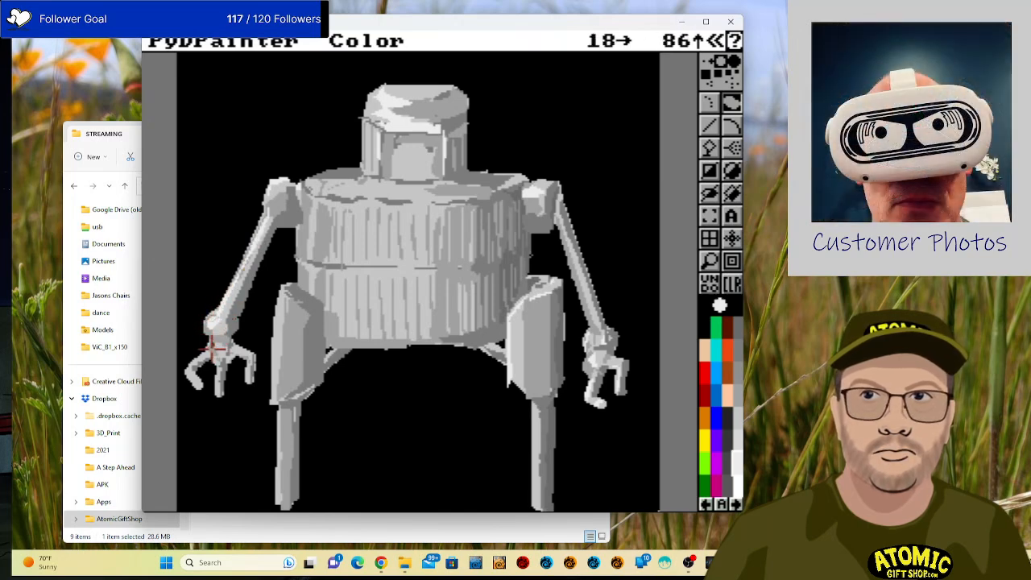
mouse_move(189, 372)
mouse_down()
mouse_move(229, 358)
mouse_move(216, 366)
mouse_move(220, 380)
mouse_move(221, 366)
mouse_move(247, 362)
mouse_up()
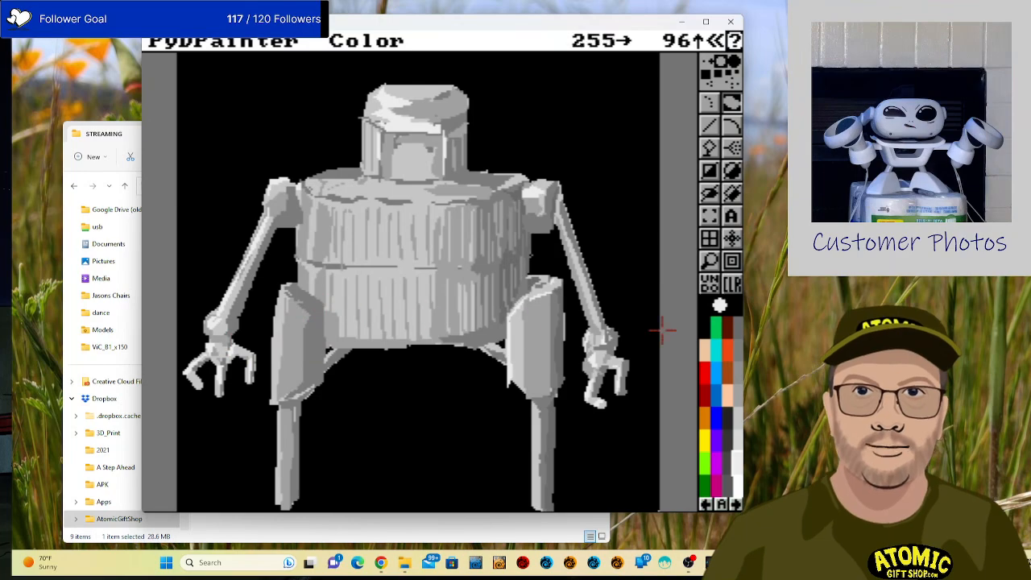
Choose medium blue as the paint colour and switch the drawing mode to Tint.
click(738, 371)
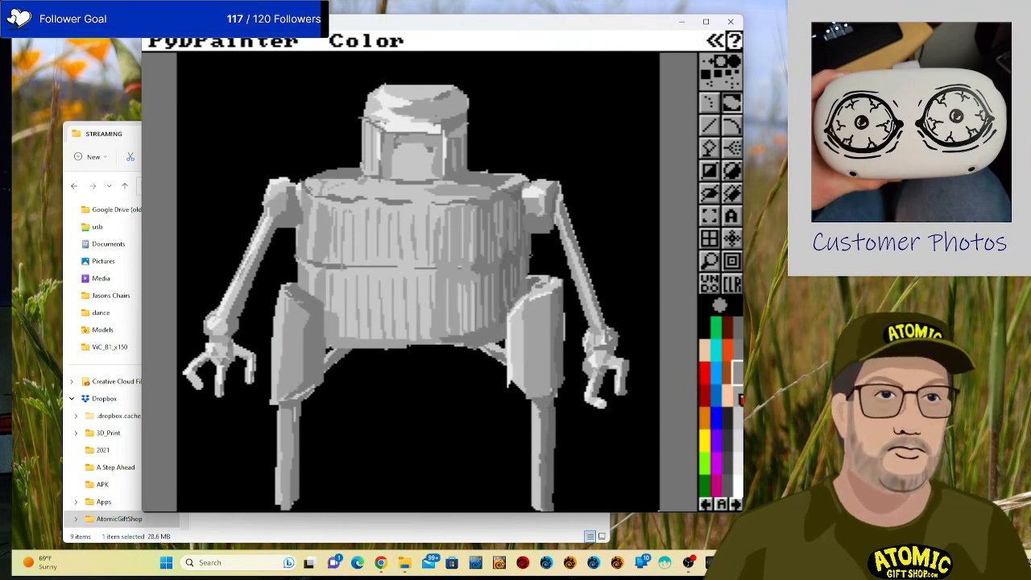
click(736, 394)
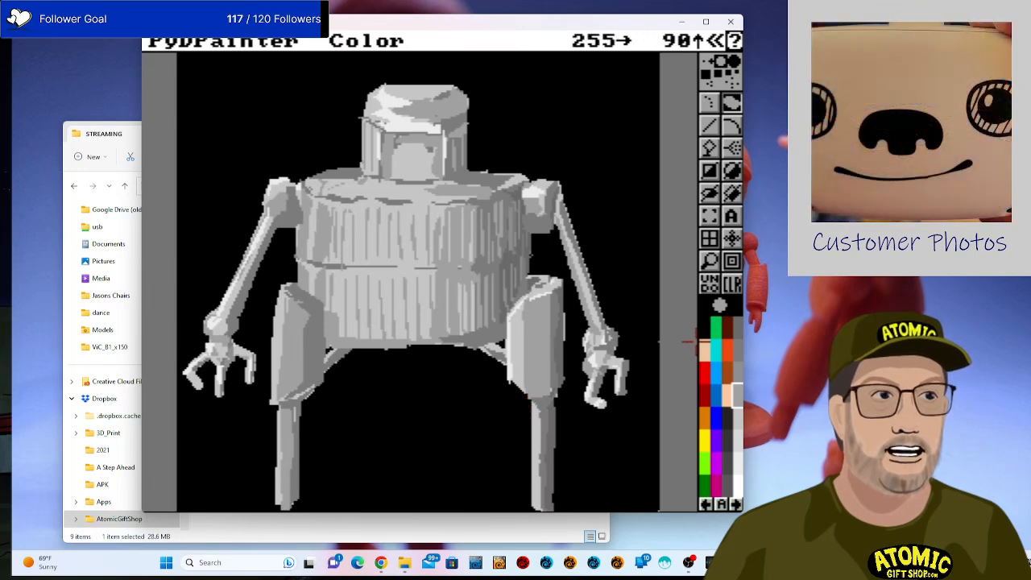
click(717, 400)
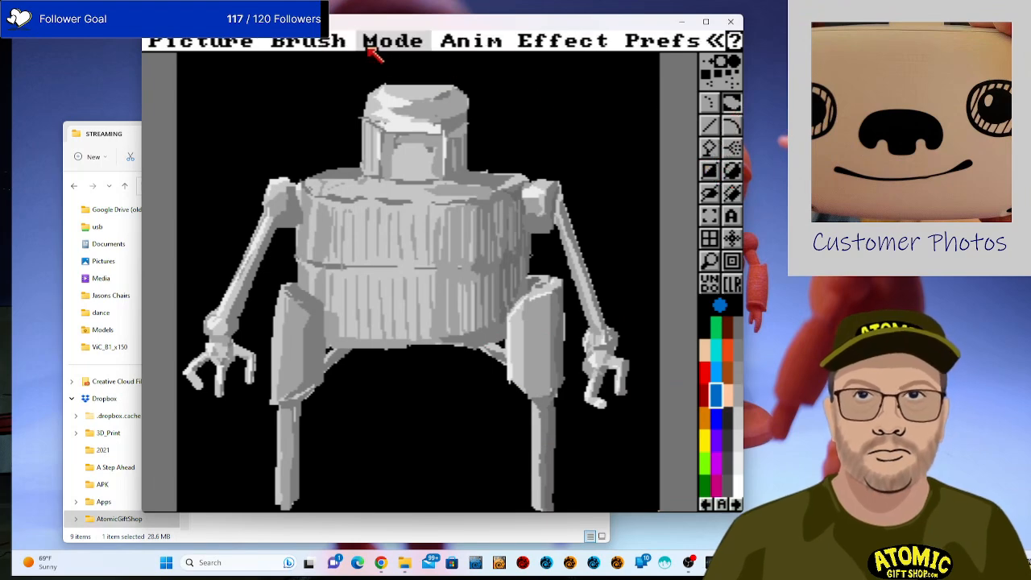
click(369, 46)
click(414, 216)
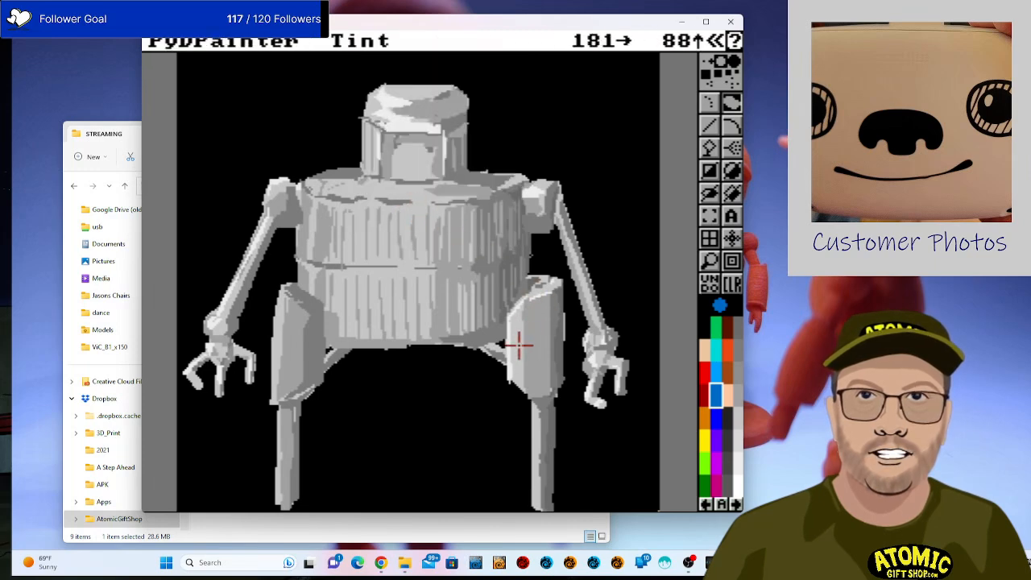
Try to tint the right upper leg blue with a filled freehand shape, and undo it.
mouse_move(501, 342)
mouse_down()
mouse_move(511, 301)
mouse_move(559, 262)
mouse_move(573, 303)
mouse_move(569, 388)
mouse_move(534, 408)
mouse_move(501, 392)
mouse_move(508, 370)
mouse_move(492, 364)
mouse_up()
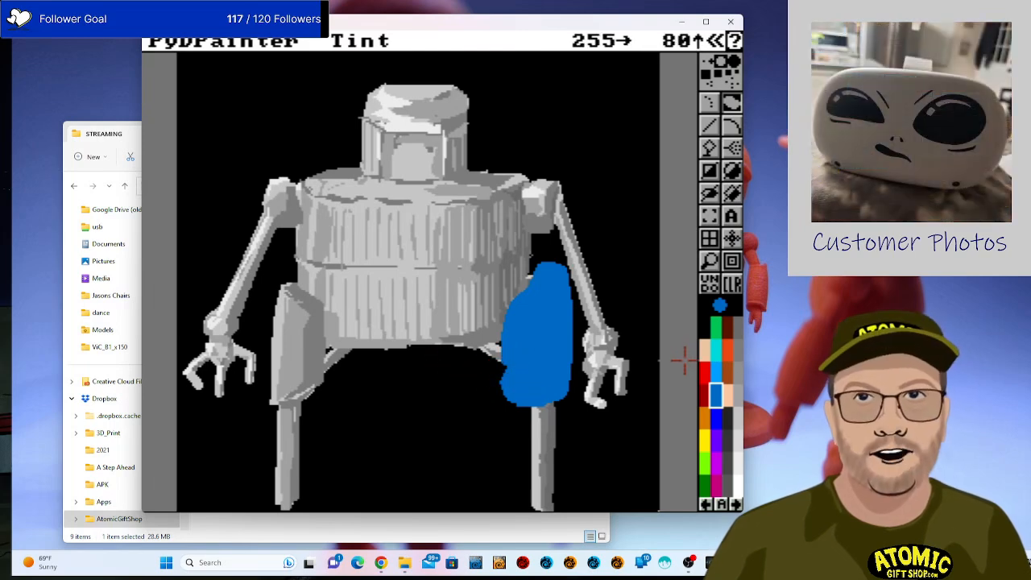
key(u)
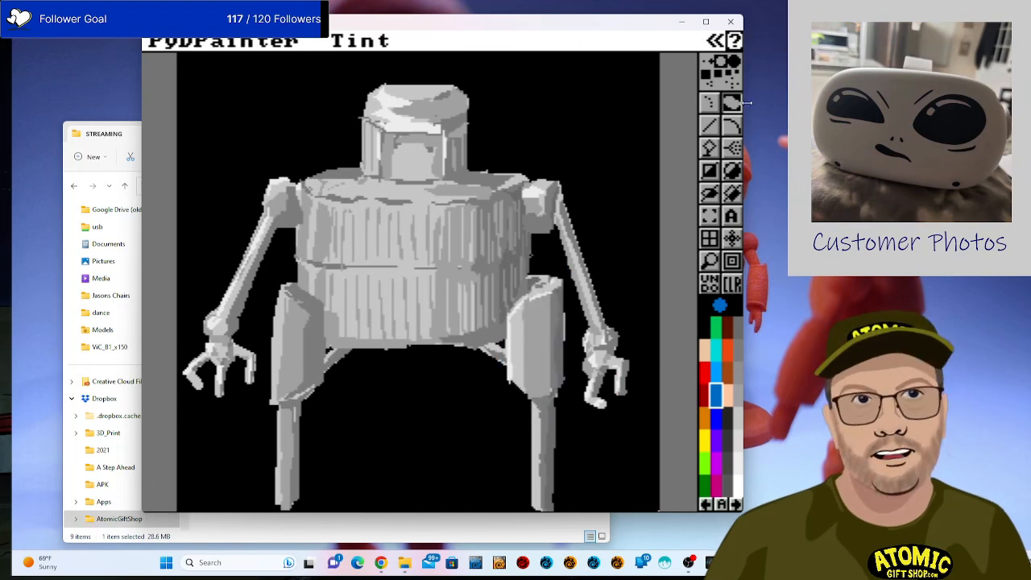
right_click(730, 102)
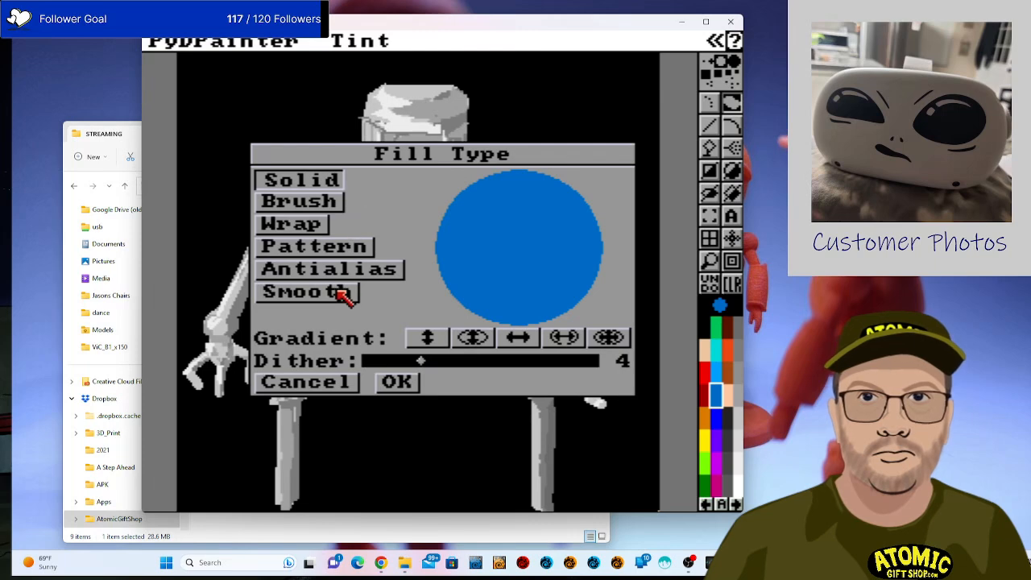
click(399, 383)
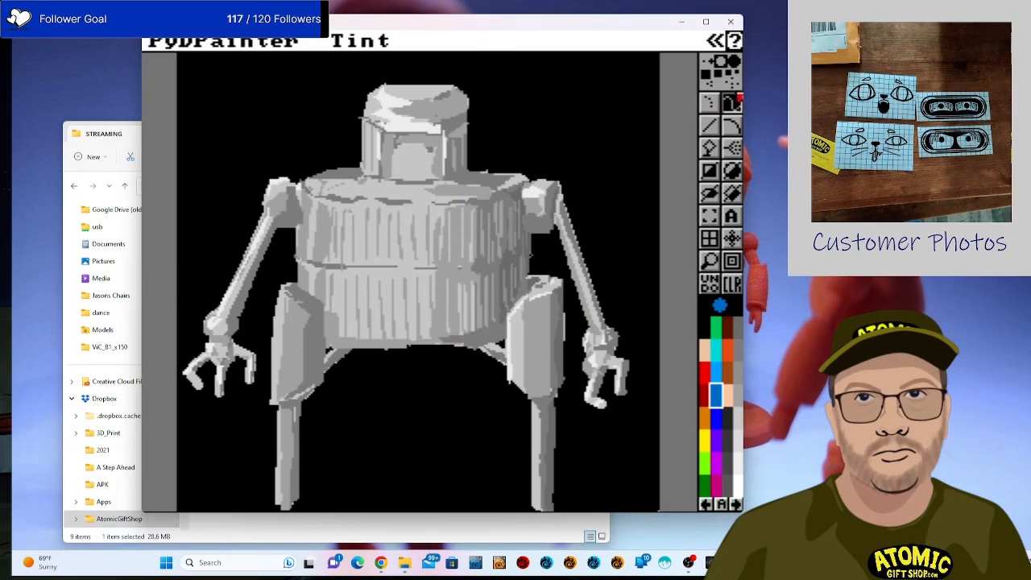
Tint the right upper leg, right wrist joint and right shoulder joint medium blue with freehand strokes of a round brush.
click(734, 63)
mouse_move(498, 332)
mouse_down()
mouse_move(520, 298)
mouse_move(535, 310)
mouse_move(531, 347)
mouse_move(500, 345)
mouse_move(534, 283)
mouse_move(541, 287)
mouse_move(535, 309)
mouse_move(509, 325)
mouse_up()
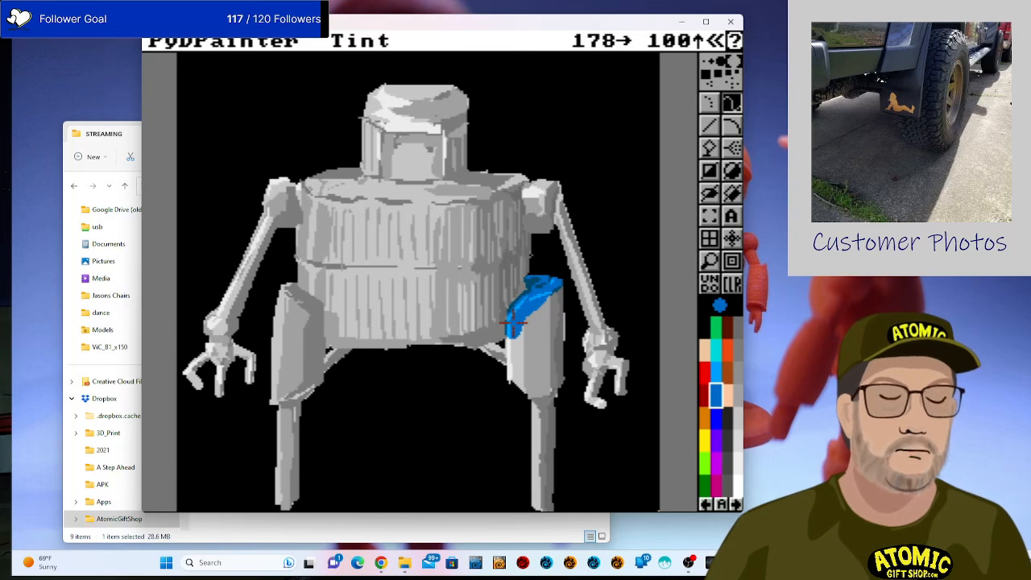
mouse_move(512, 332)
mouse_down()
mouse_move(514, 379)
mouse_move(554, 384)
mouse_move(557, 288)
mouse_move(551, 357)
mouse_move(550, 312)
mouse_move(537, 380)
mouse_move(532, 307)
mouse_move(521, 373)
mouse_move(582, 336)
mouse_move(619, 342)
mouse_move(576, 354)
mouse_up()
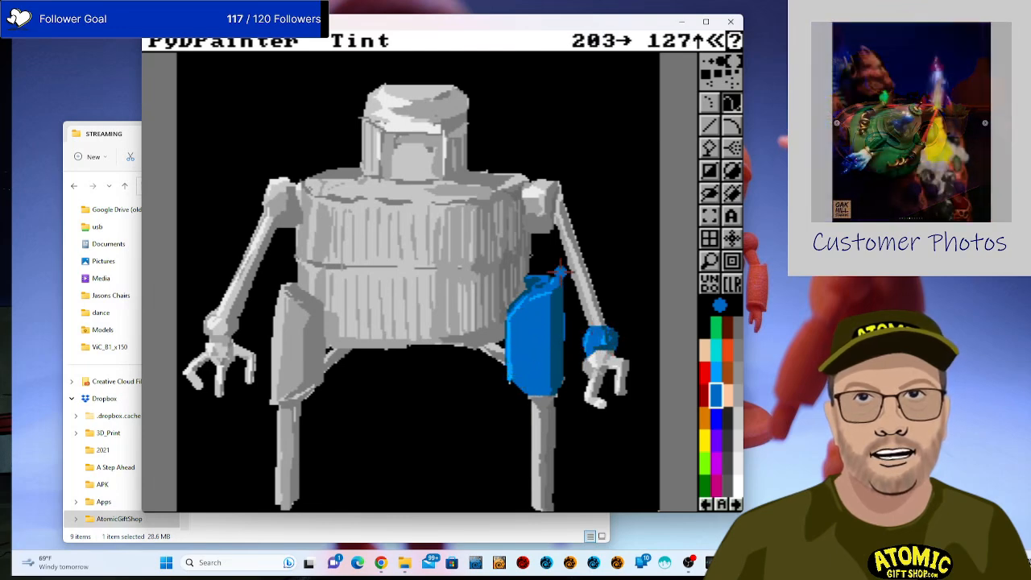
mouse_move(541, 169)
mouse_down()
mouse_move(526, 208)
mouse_move(540, 232)
mouse_move(553, 177)
mouse_move(539, 215)
mouse_up()
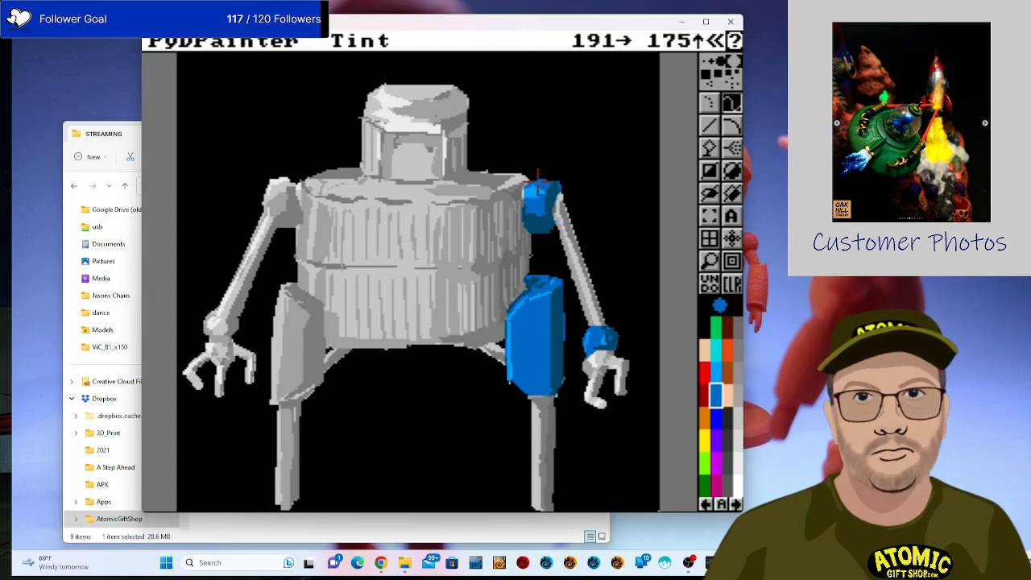
Tint the left shoulder joint, left wrist joint and left upper leg medium blue.
mouse_move(237, 179)
mouse_down()
mouse_move(265, 187)
mouse_move(285, 228)
mouse_move(284, 179)
mouse_up()
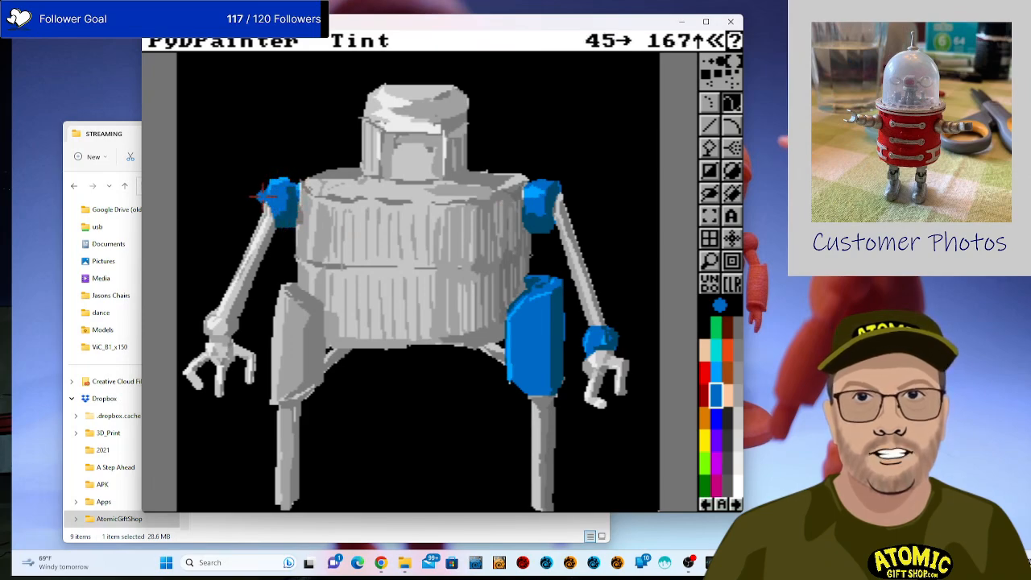
mouse_move(211, 322)
mouse_down()
mouse_move(217, 330)
mouse_move(221, 321)
mouse_up()
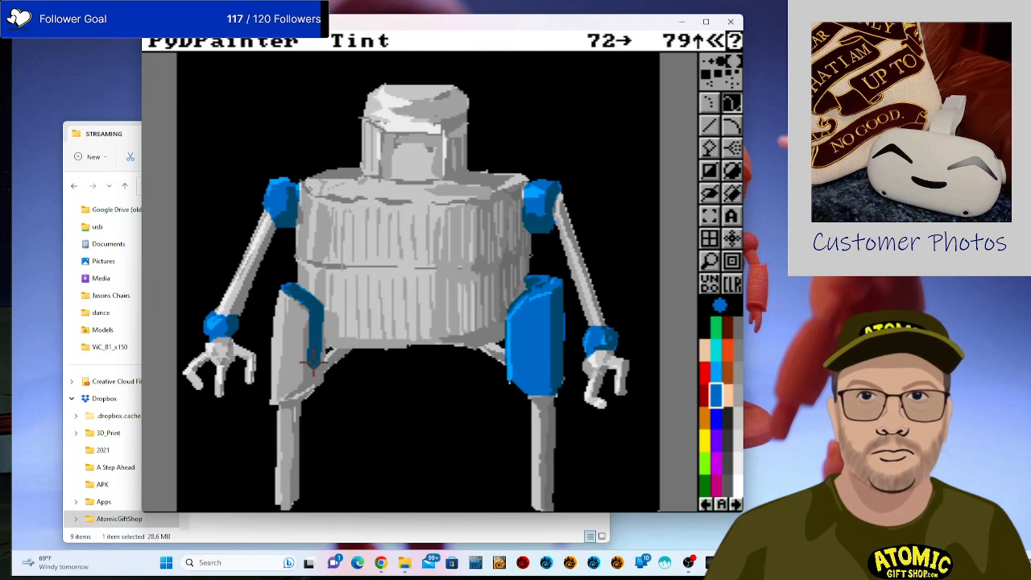
mouse_move(316, 376)
mouse_down()
mouse_move(267, 407)
mouse_move(277, 285)
mouse_move(304, 303)
mouse_move(306, 378)
mouse_move(268, 392)
mouse_move(281, 300)
mouse_move(286, 377)
mouse_move(293, 306)
mouse_up()
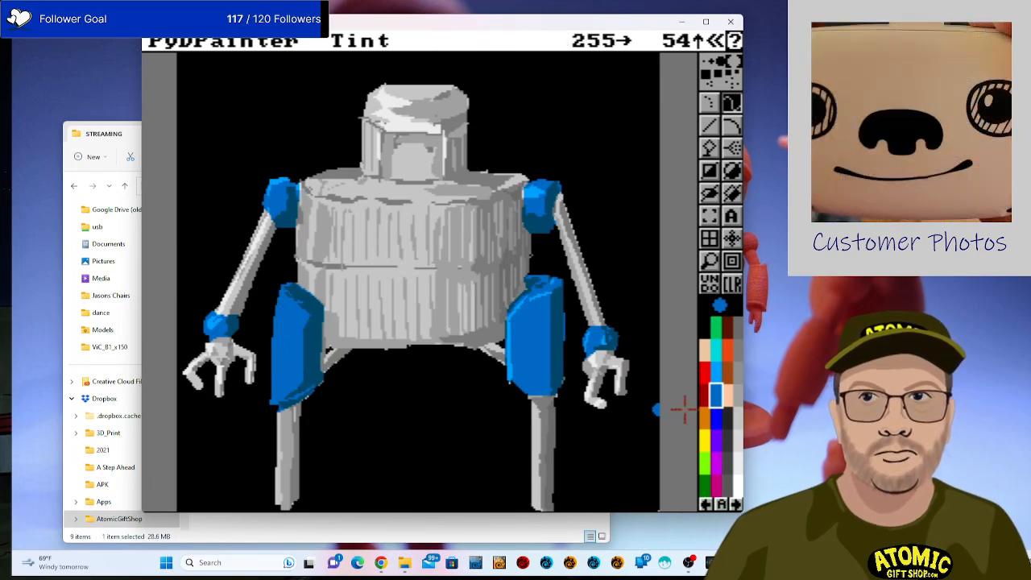
Add light blue highlights along the outer side of the left upper leg with filled freehand shapes in Color mode.
click(716, 369)
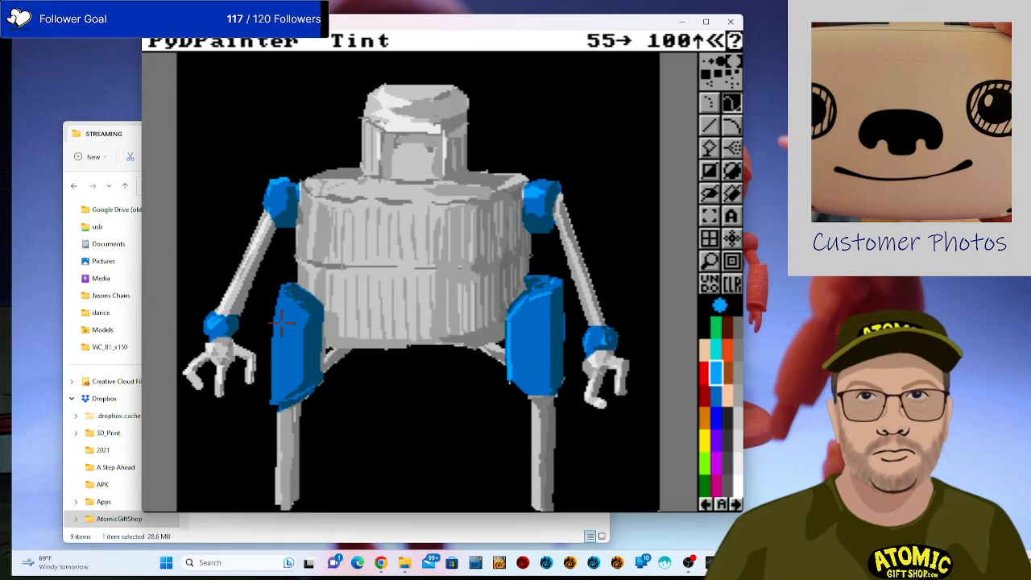
mouse_move(347, 44)
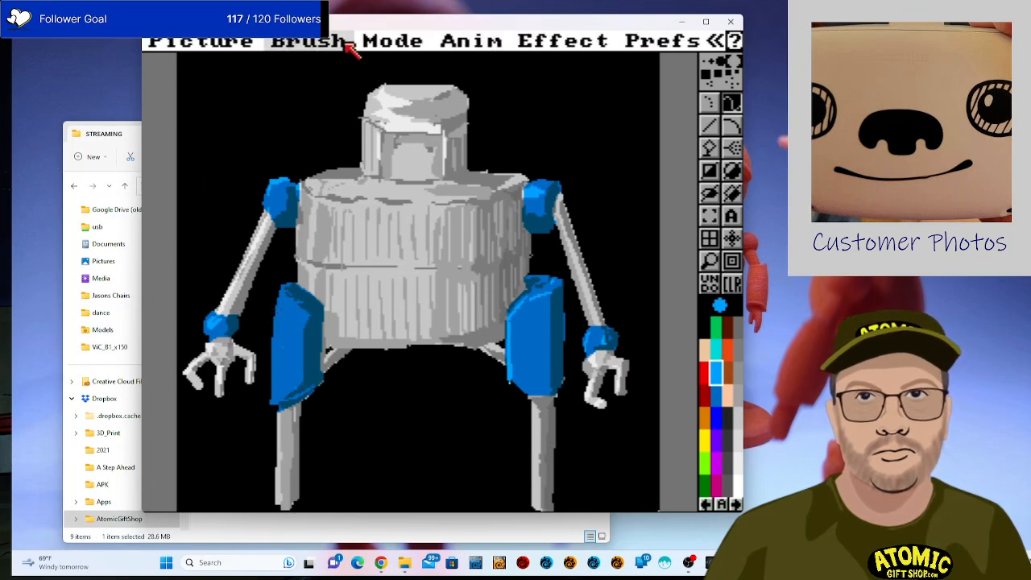
click(394, 39)
click(398, 82)
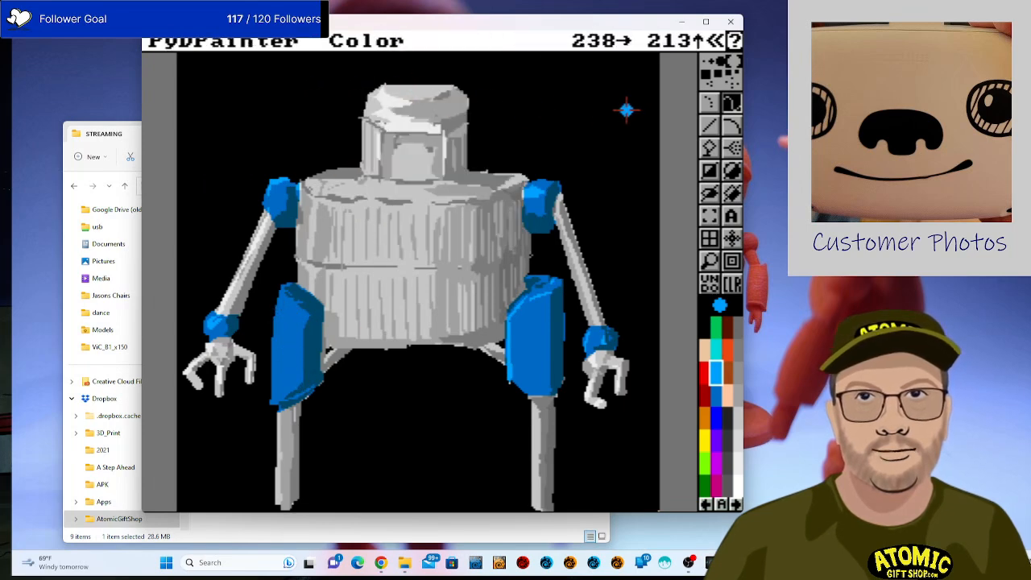
mouse_move(704, 42)
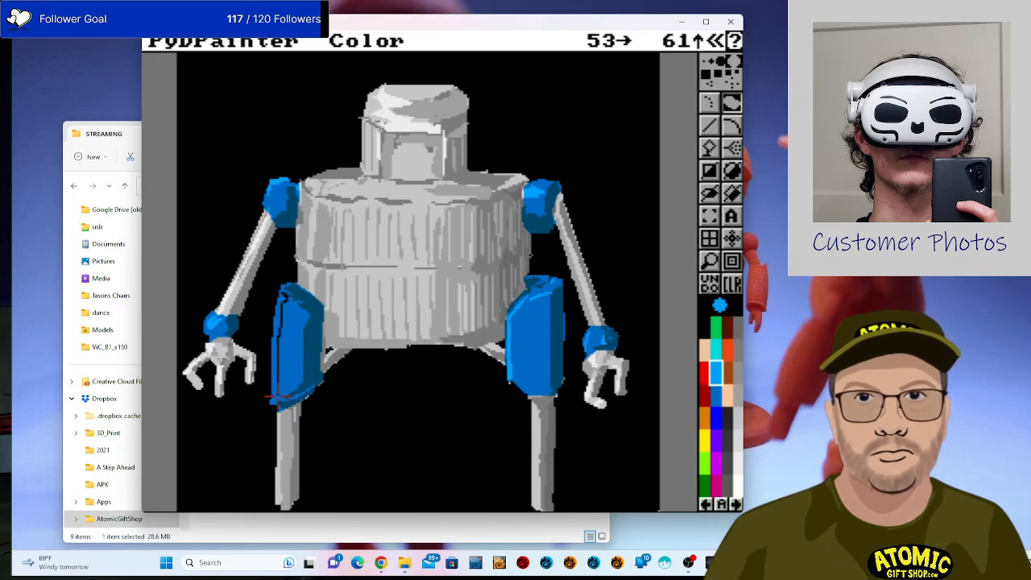
drag(273, 396, 275, 398)
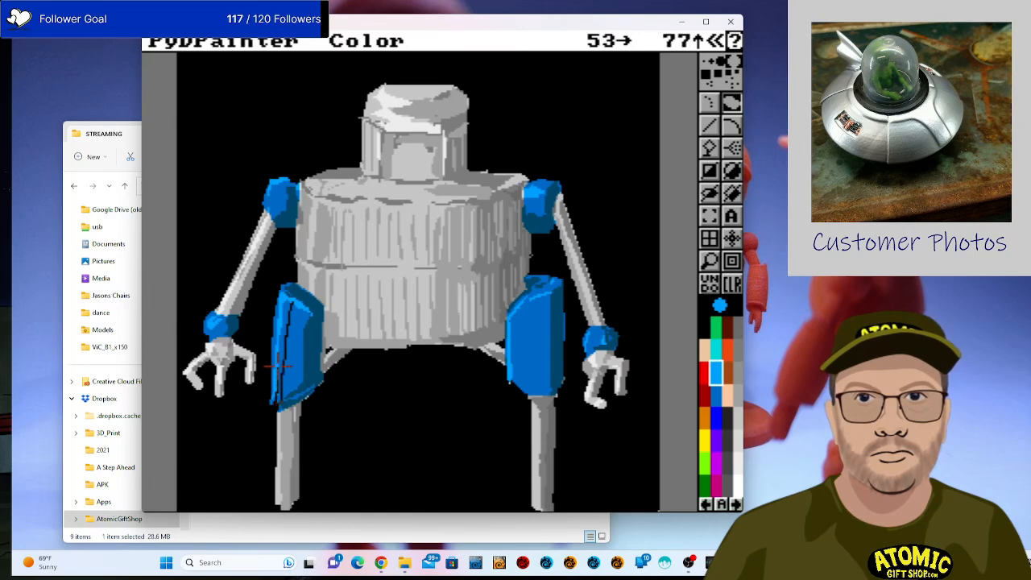
drag(277, 327, 280, 303)
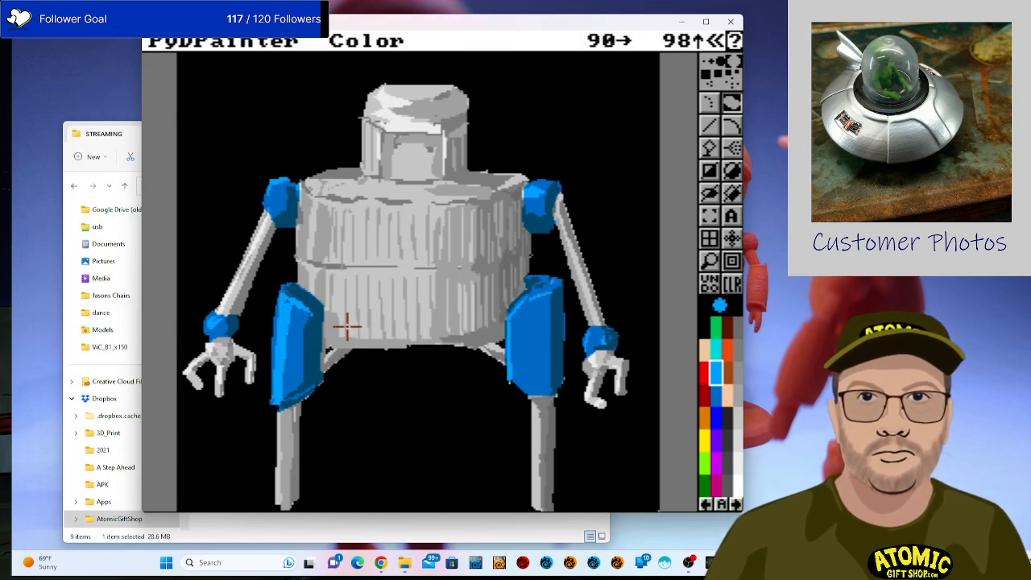
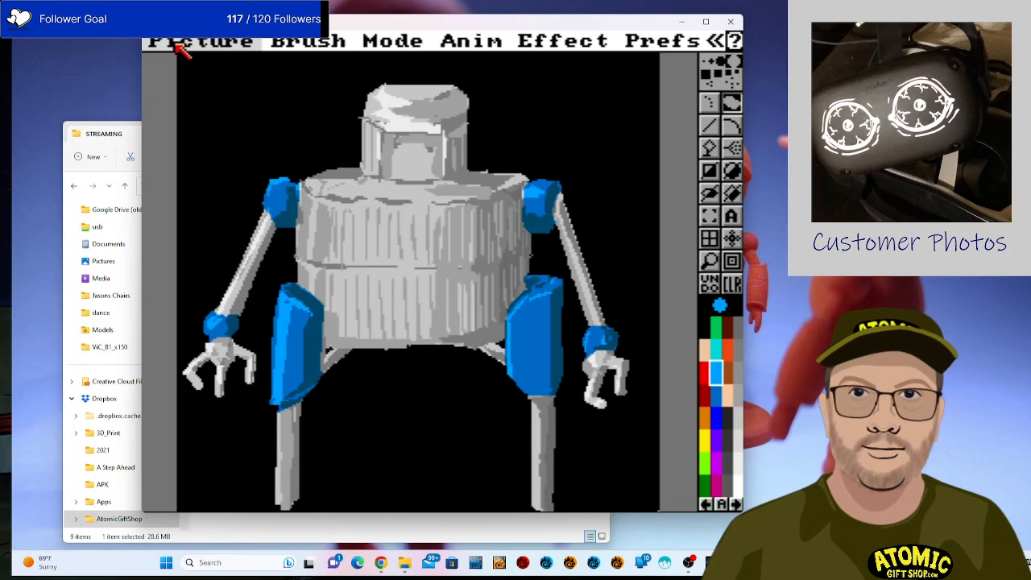
Start saving the picture as a new file and set the save path to D:\.
right_click(184, 47)
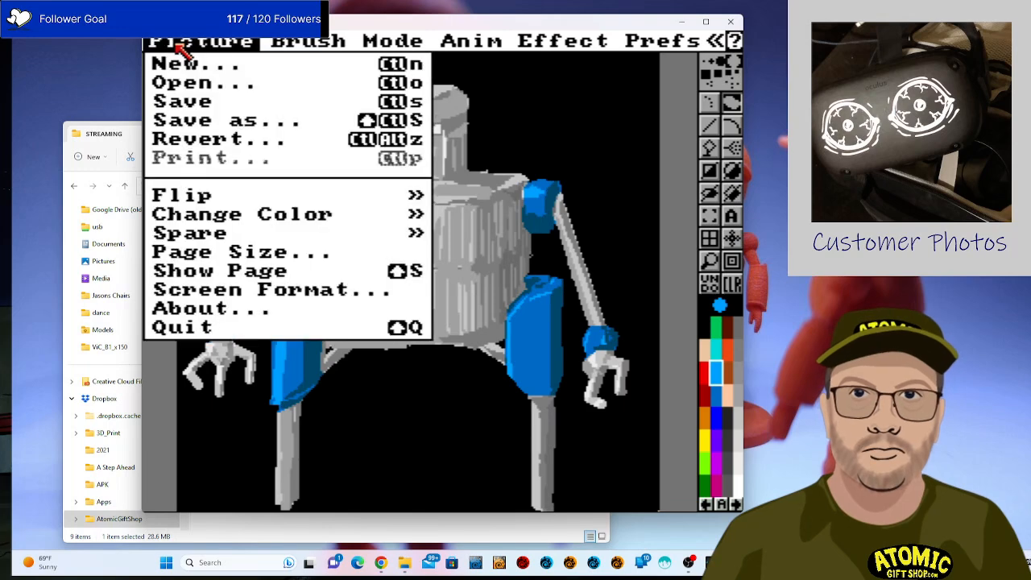
click(201, 122)
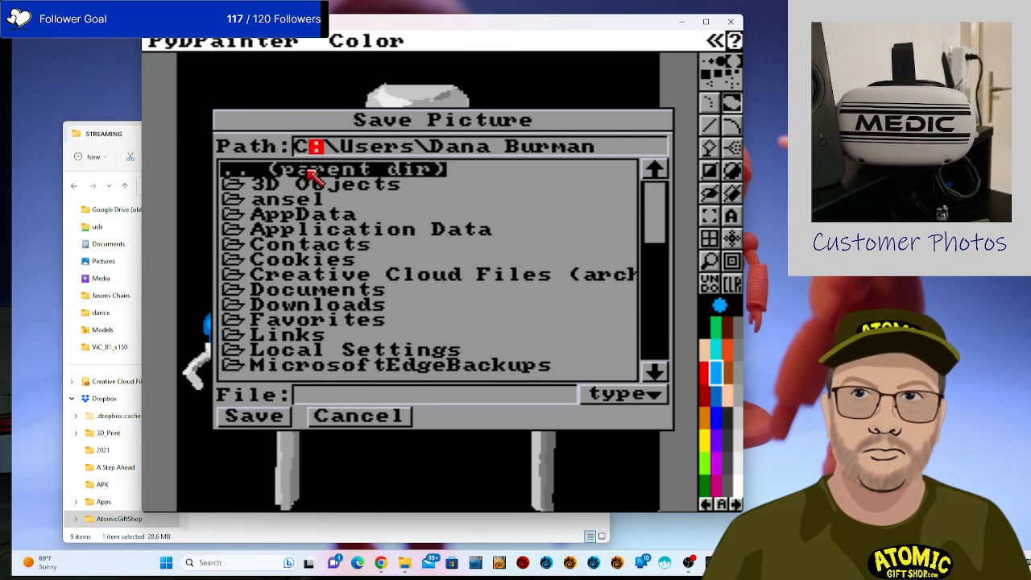
click(275, 174)
click(273, 174)
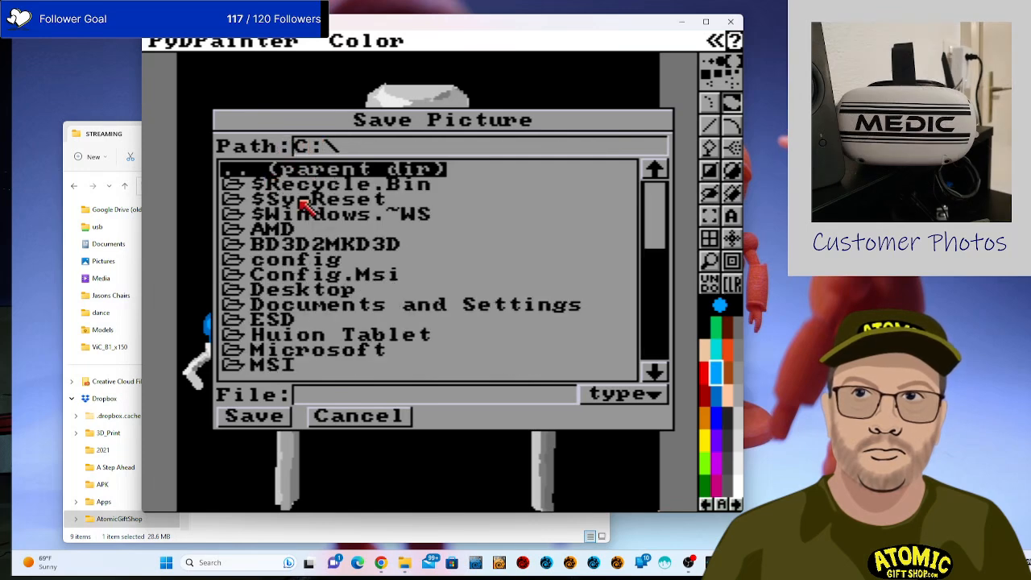
click(316, 147)
key(BackSpace)
text(D)
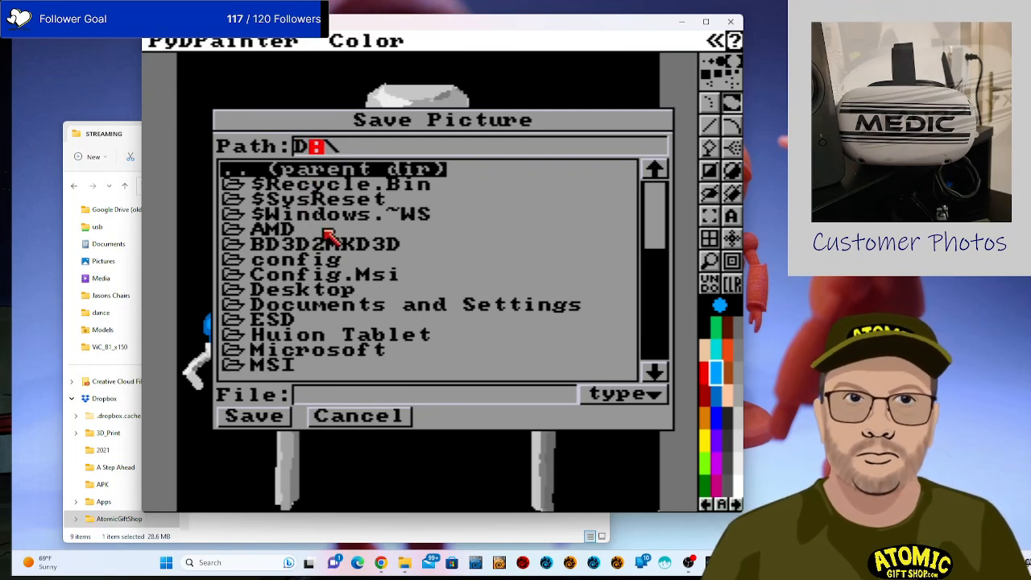
key(Return)
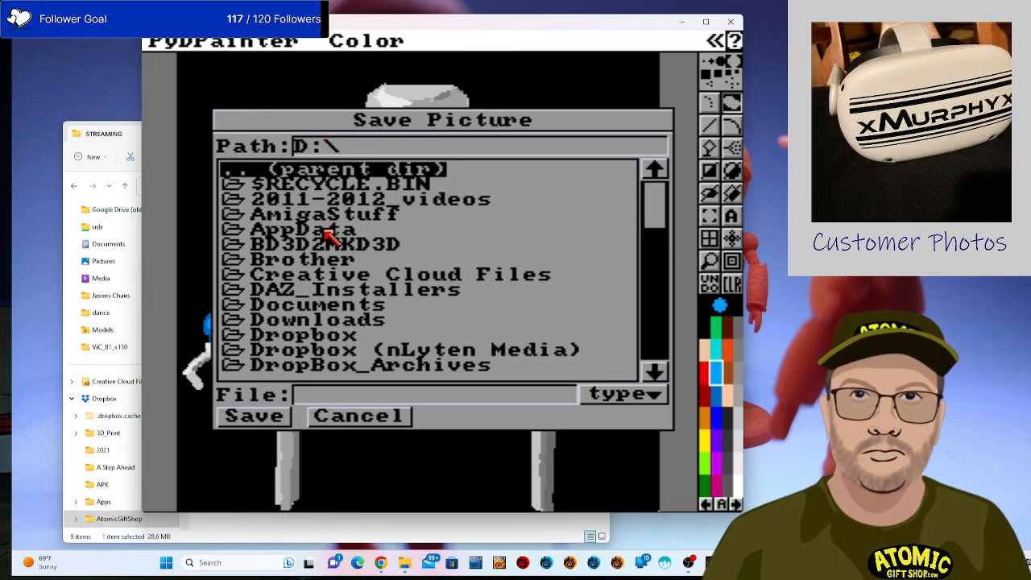
Set the save location to the stream_media folder inside Dropbox, AtomicGiftShop, STREAMING.
click(325, 336)
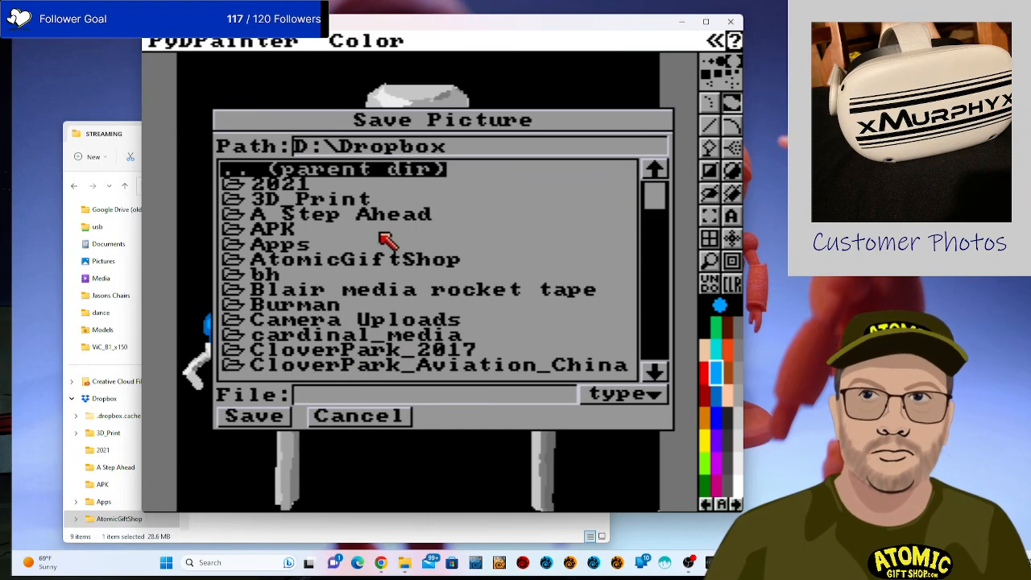
click(373, 261)
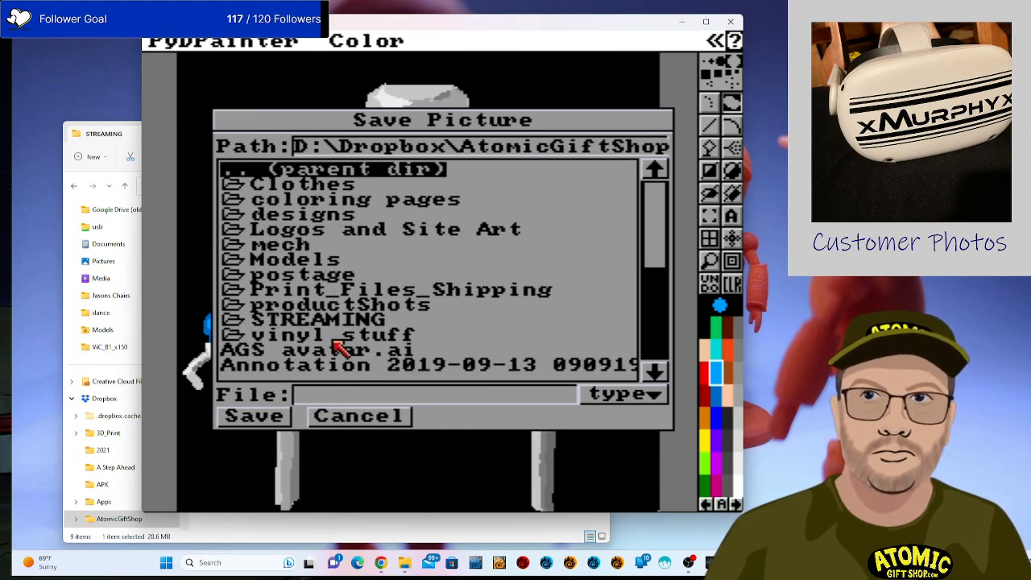
scroll(329, 306, down, 2)
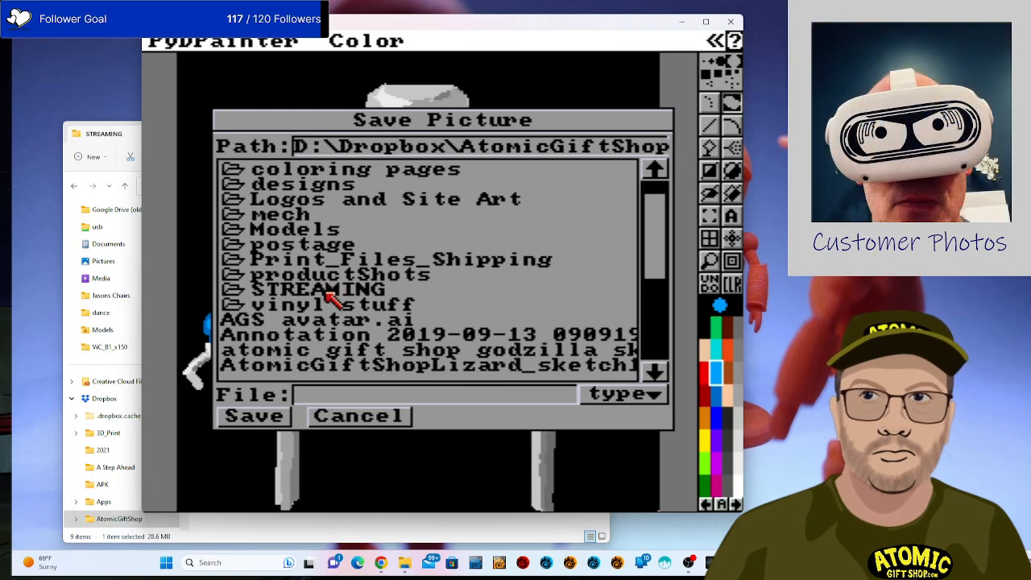
scroll(329, 299, up, 2)
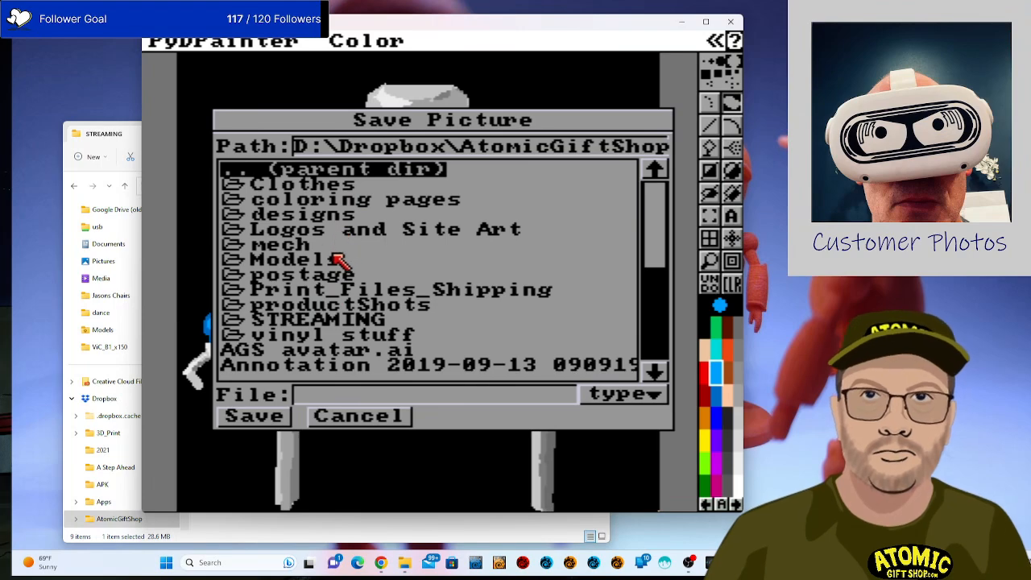
click(337, 325)
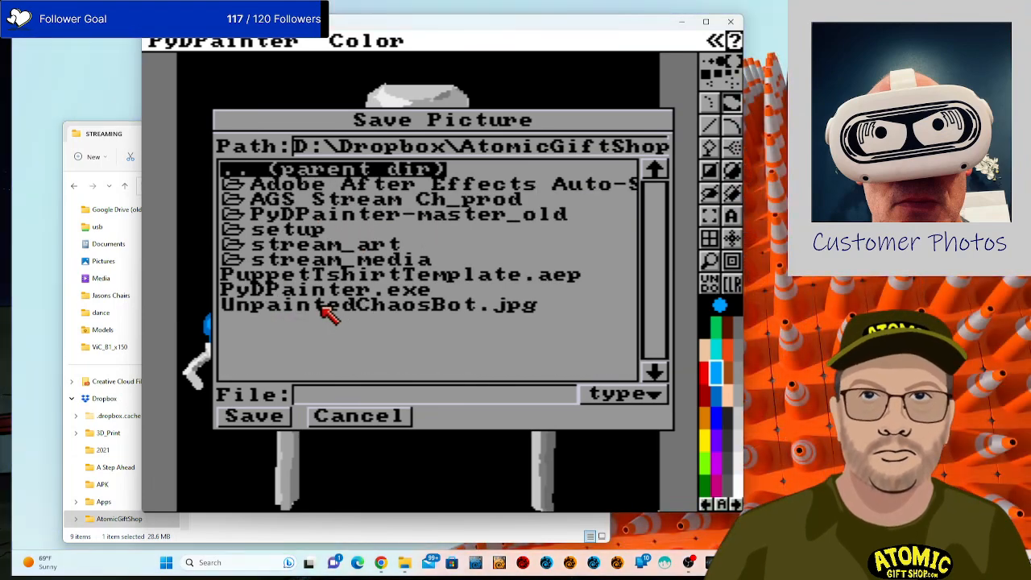
click(360, 256)
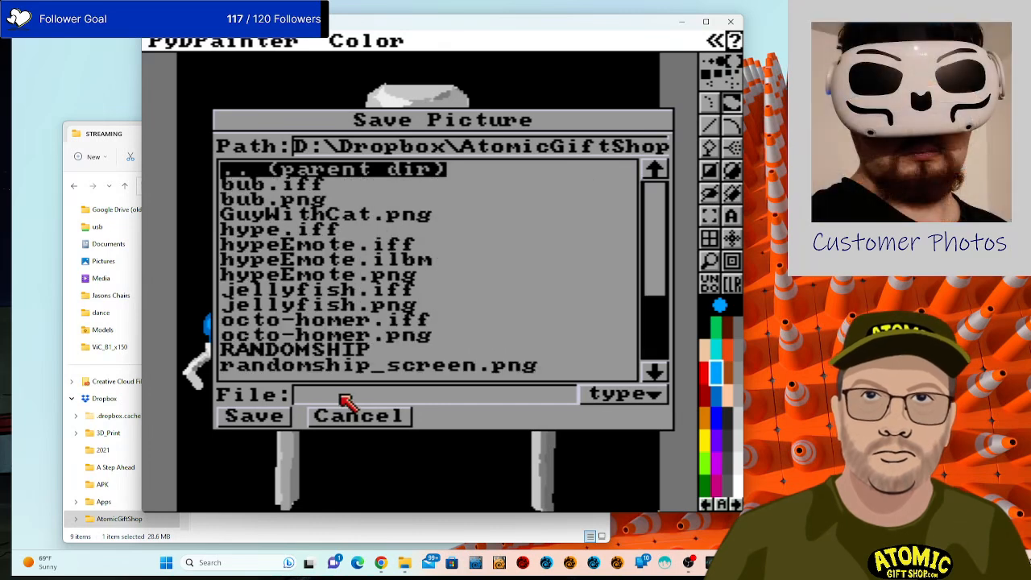
Name the picture Clove.iff and save it in IFF format.
click(345, 395)
text(C)
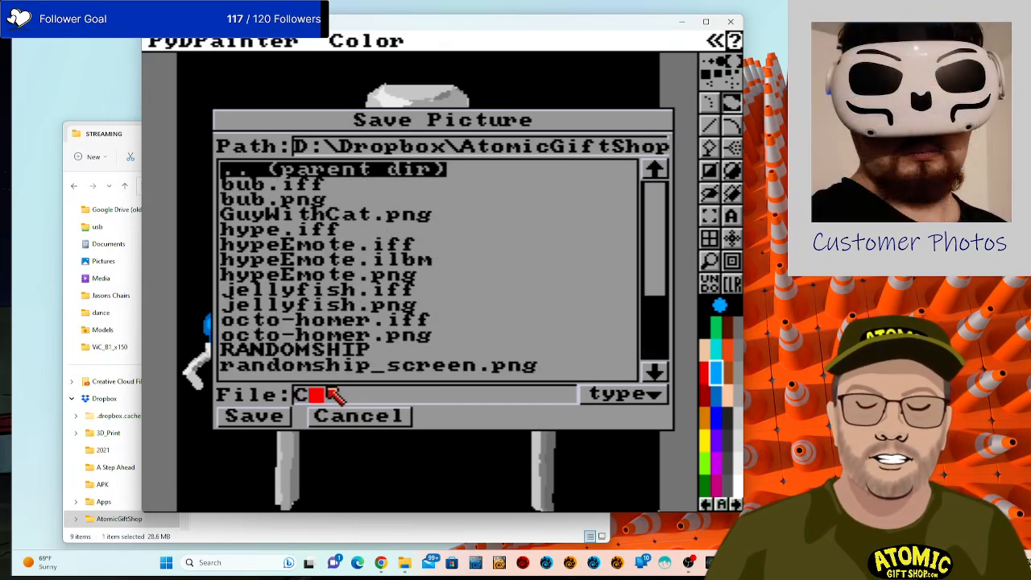
text(love)
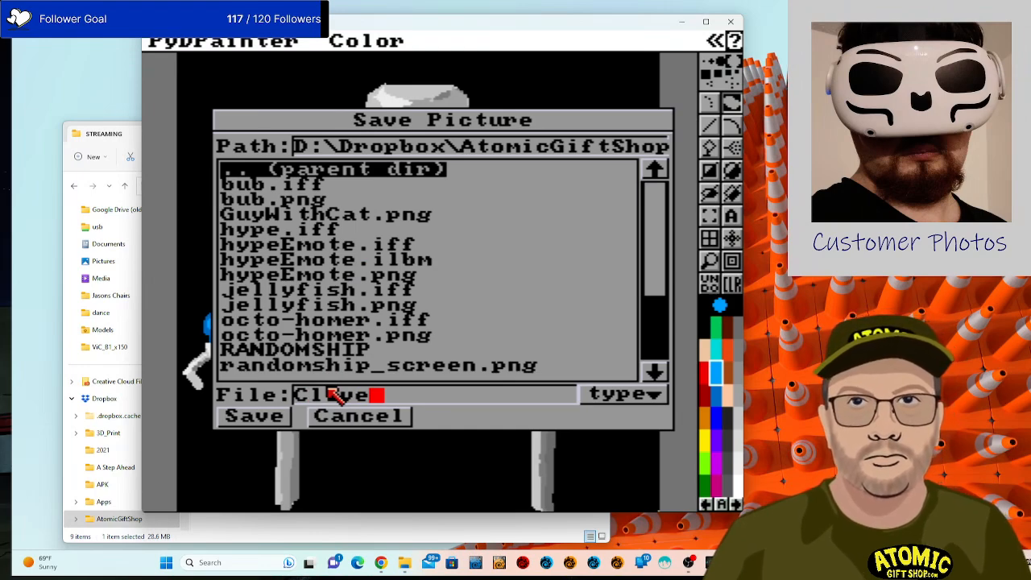
text(.iff)
key(Return)
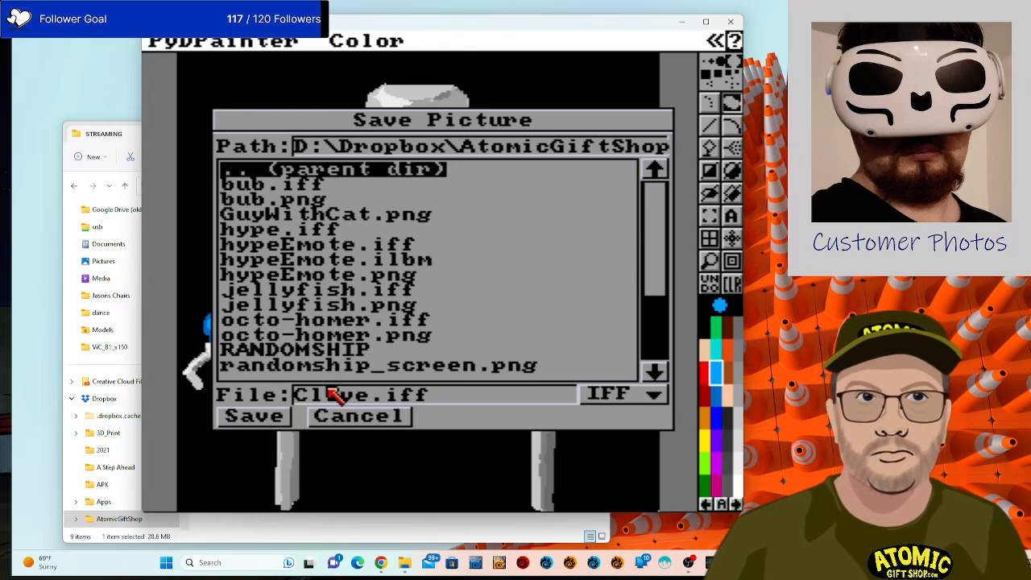
click(259, 417)
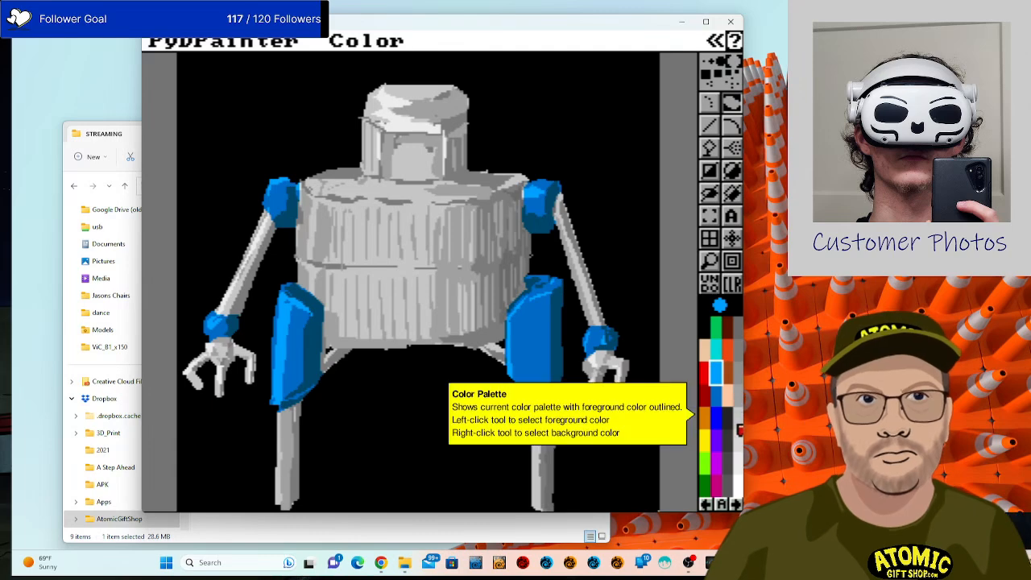
Stamp two round near-white eyes on the robot's face and add a small dark grey pupil to the centre of each.
click(740, 442)
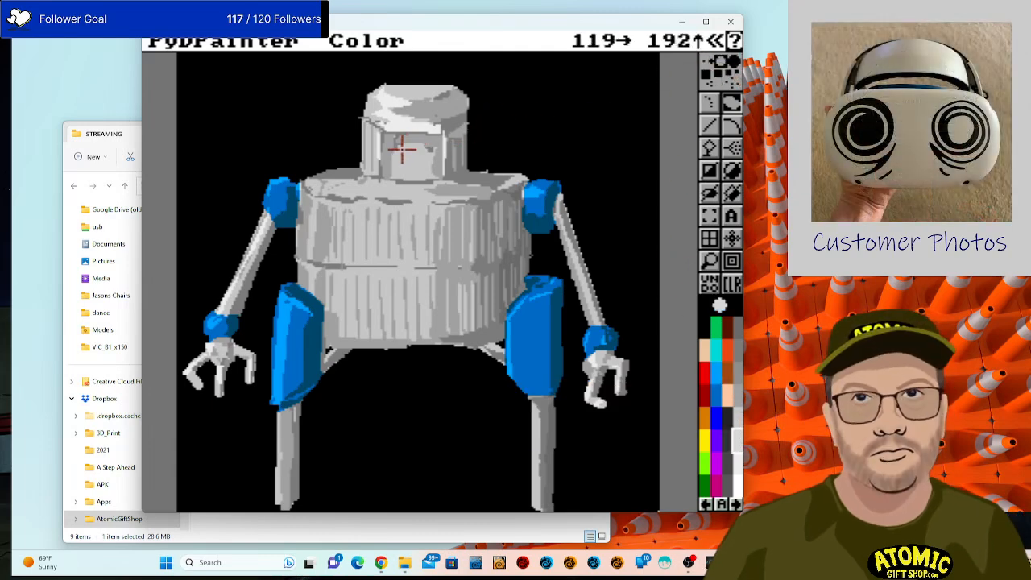
click(708, 102)
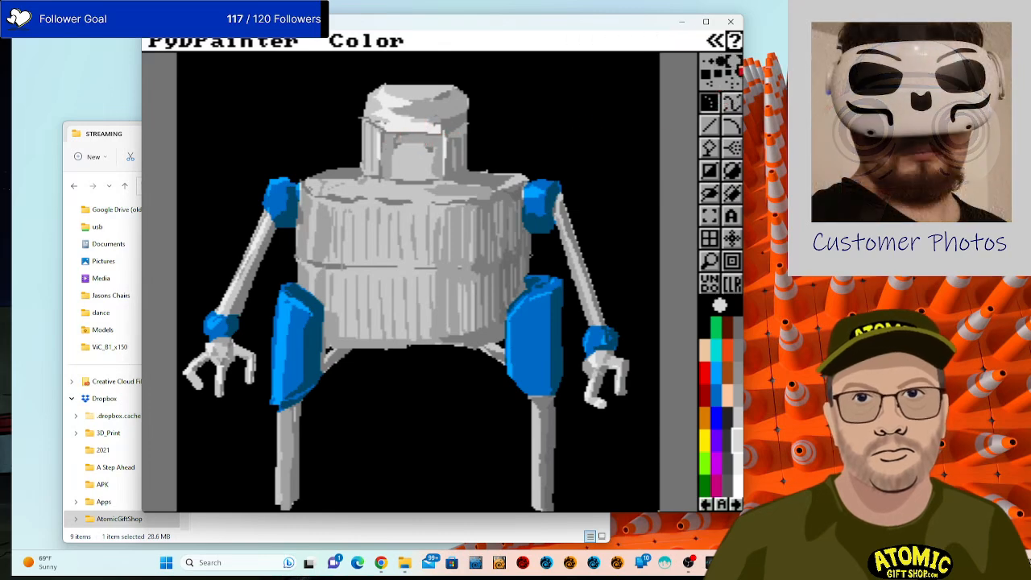
click(429, 148)
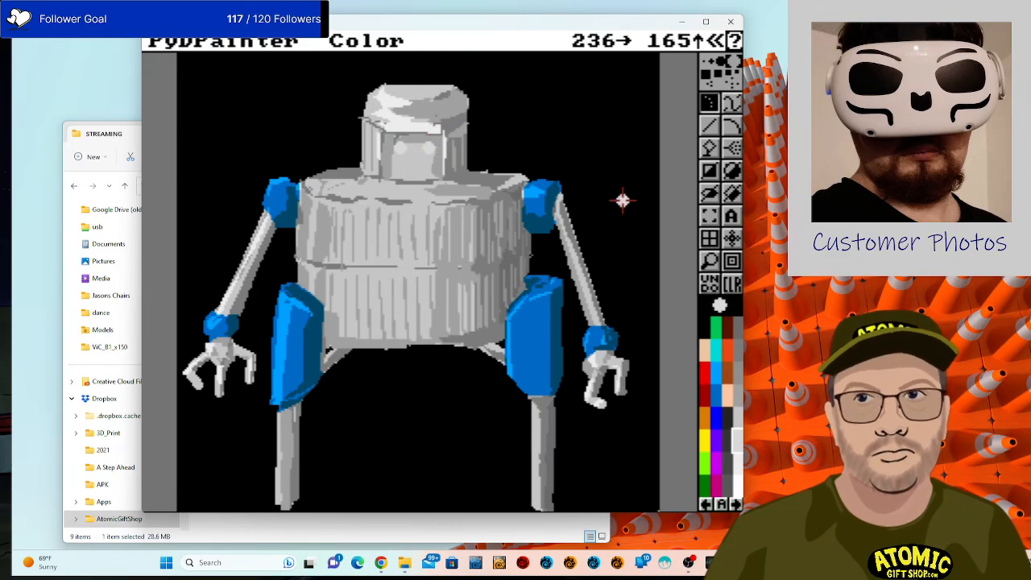
click(736, 372)
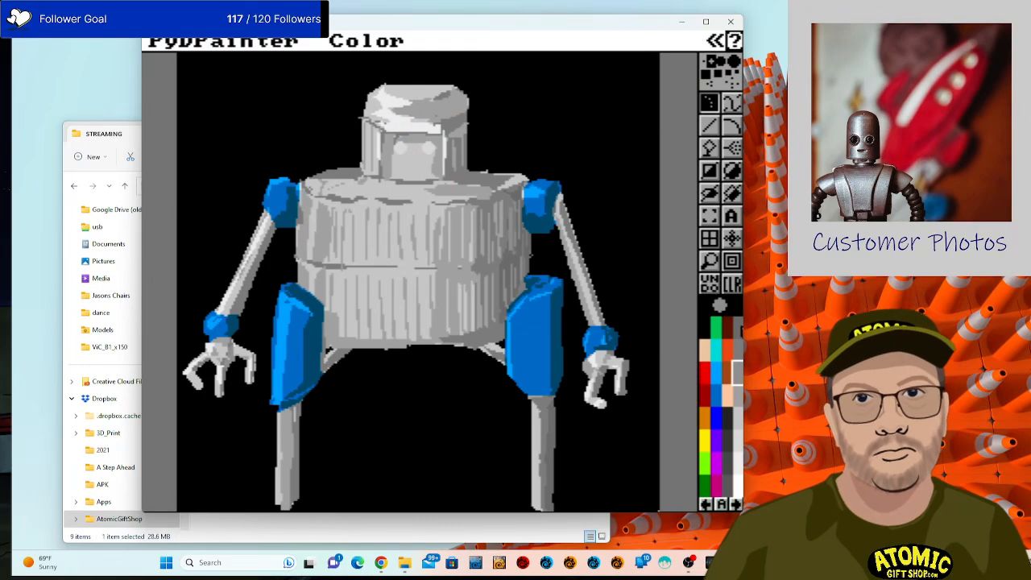
click(740, 330)
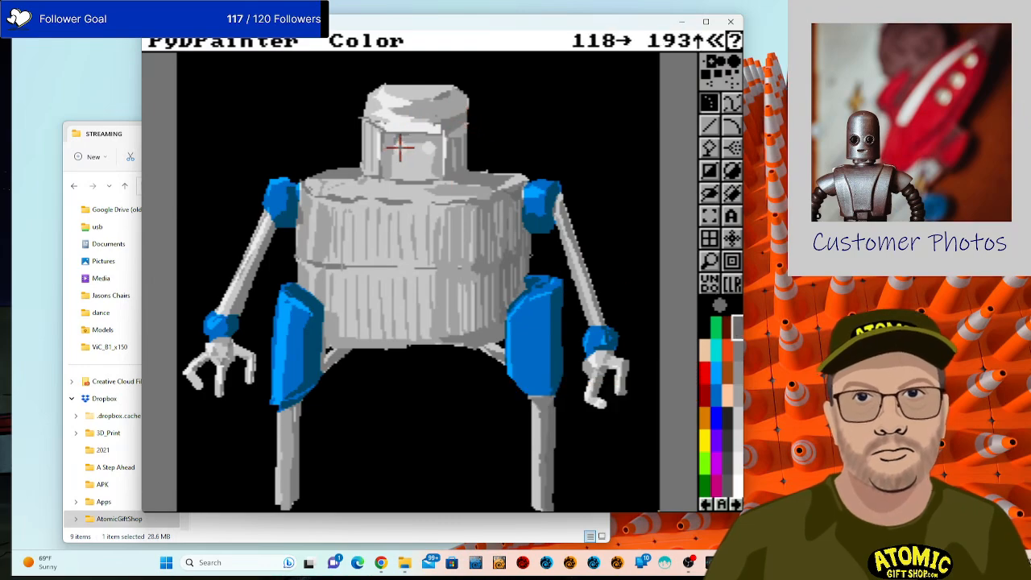
click(428, 148)
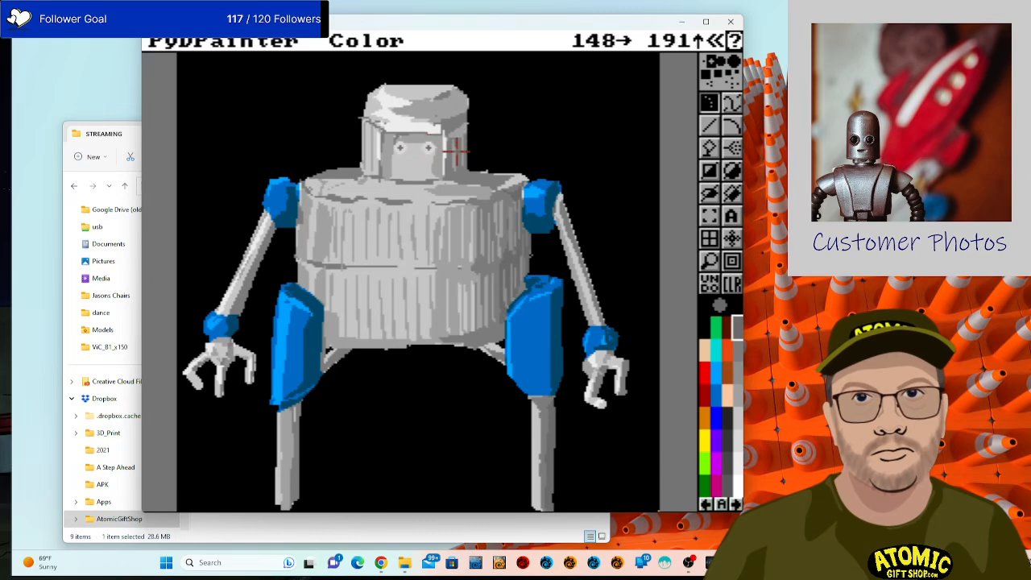
Magnify the robot's head and shade the inner and lower edge of the left eye with medium grey pixels.
click(709, 261)
click(413, 129)
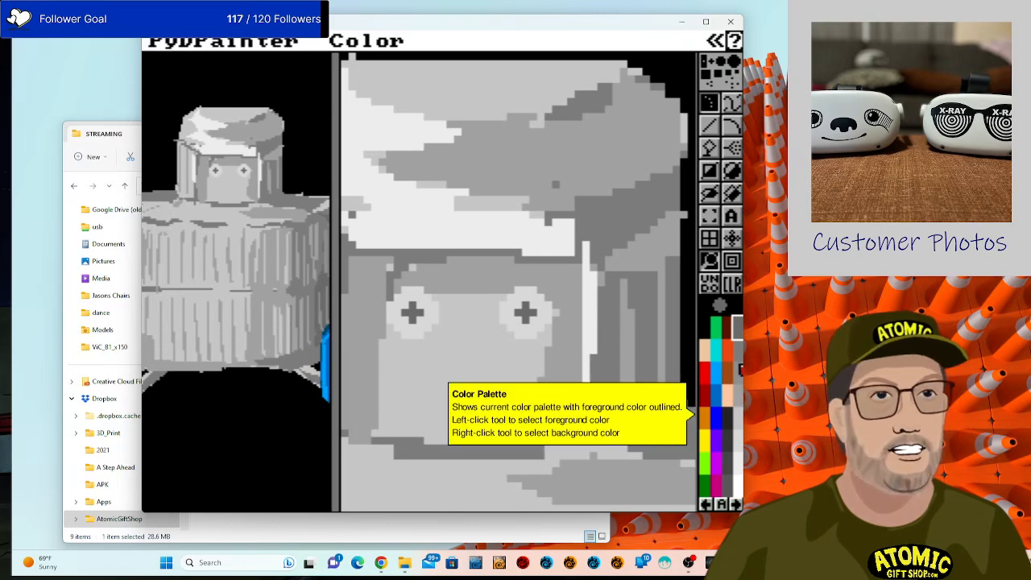
click(737, 372)
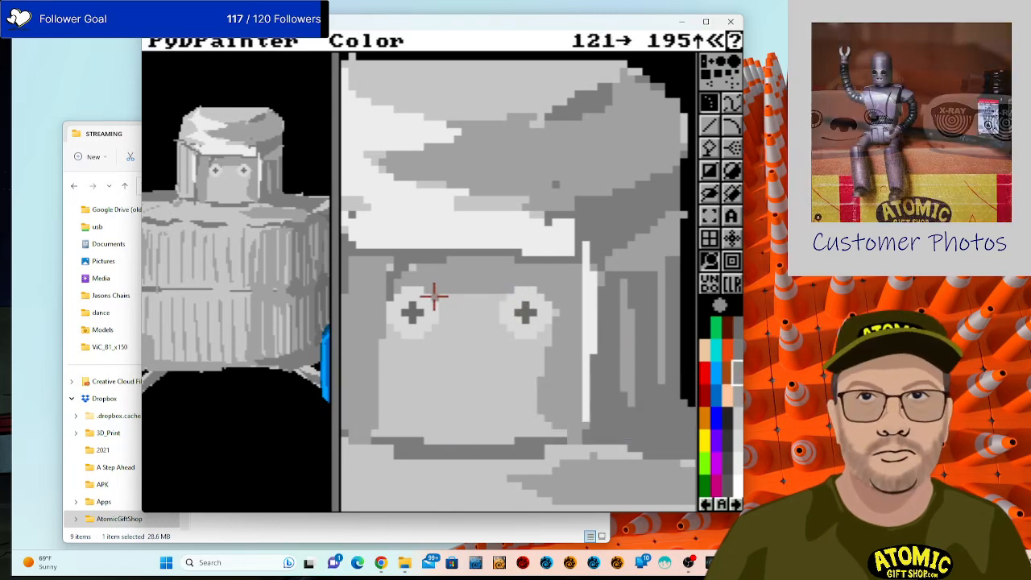
mouse_move(431, 325)
mouse_down()
mouse_move(421, 340)
mouse_move(442, 302)
mouse_up()
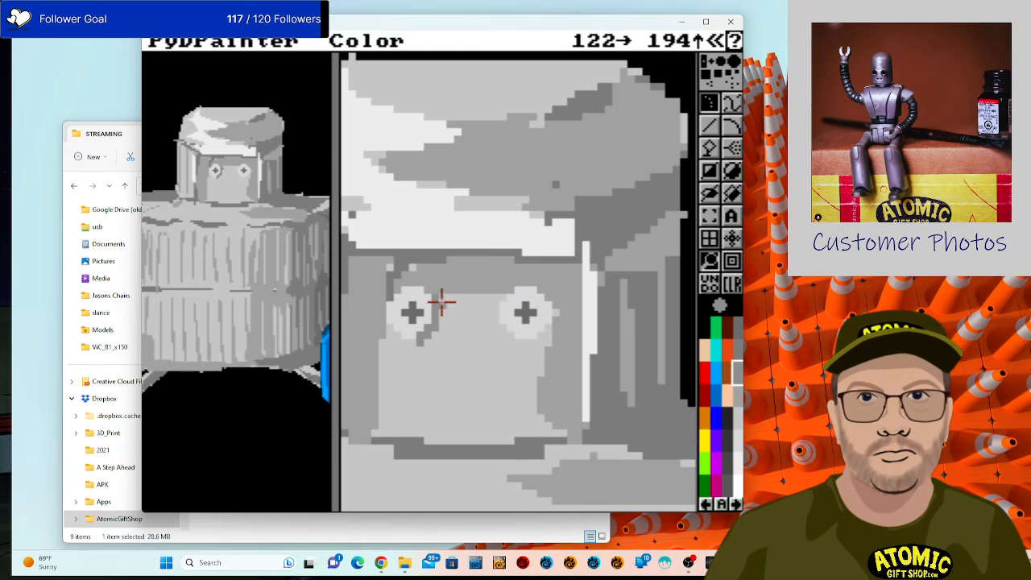
Refine both eyes with light grey around the pupils and white and near-white highlights along their rims.
click(737, 396)
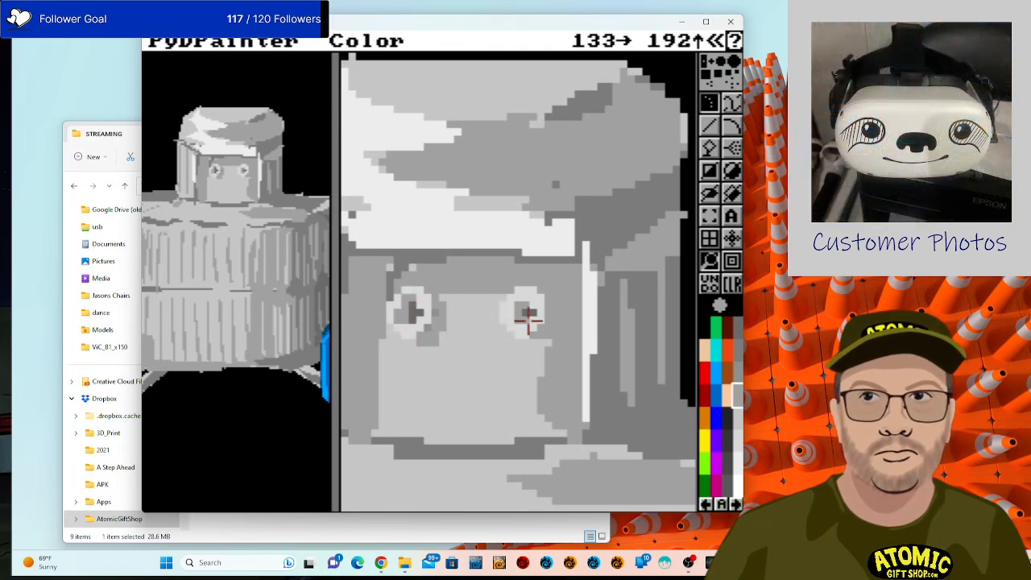
click(736, 460)
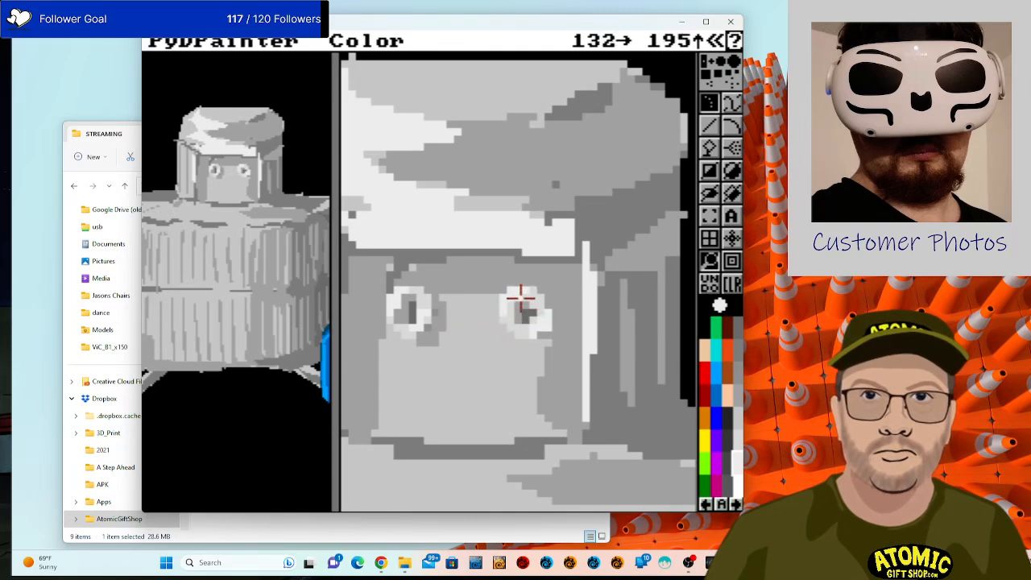
click(736, 419)
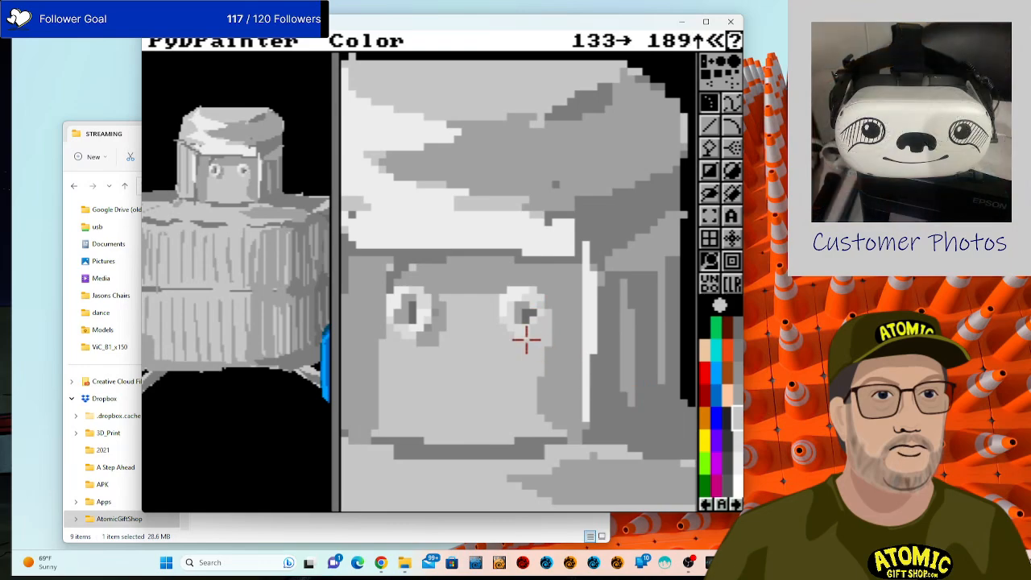
click(738, 444)
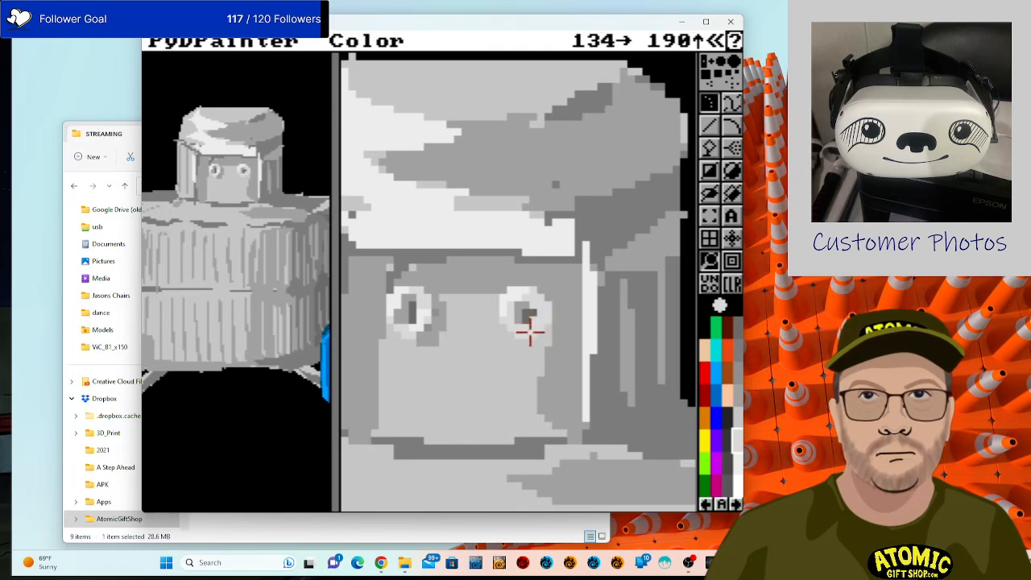
Paint vertical grey streaks along the right side of the face panel and a short one at its lower left corner.
click(737, 393)
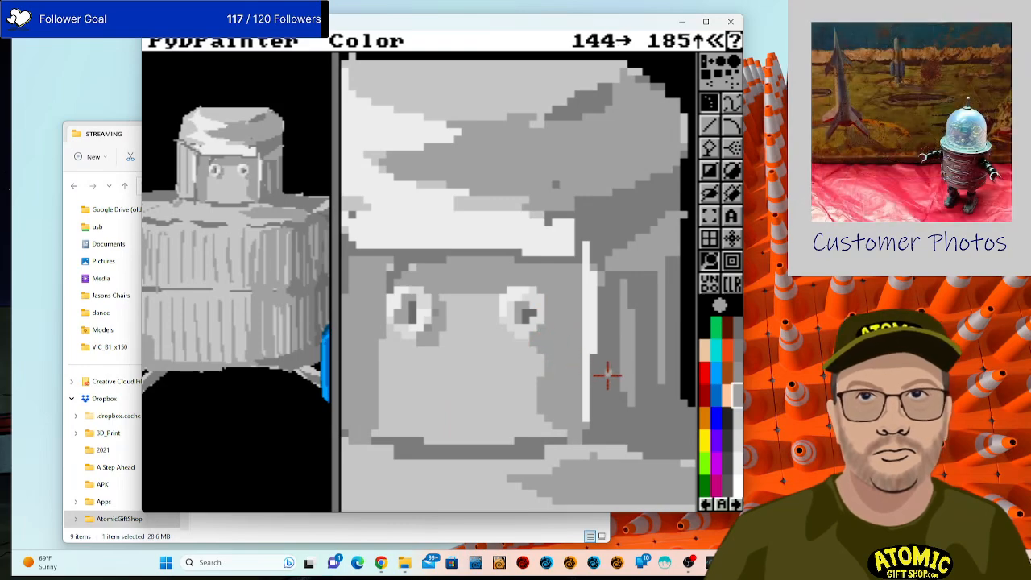
click(738, 370)
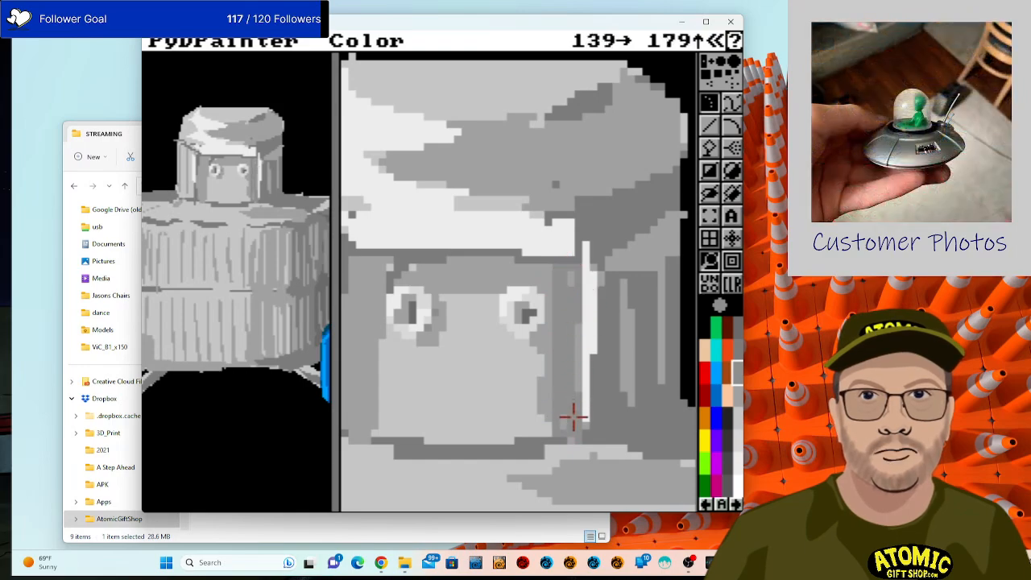
click(738, 395)
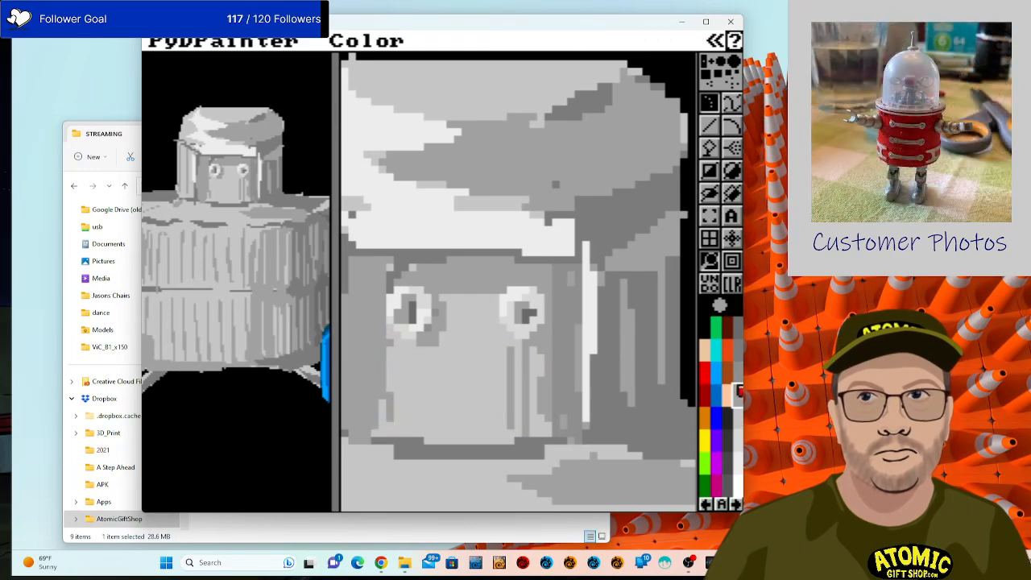
Add medium grey streaks down the left side of the face and broken grey shading across the top of the body below.
click(736, 372)
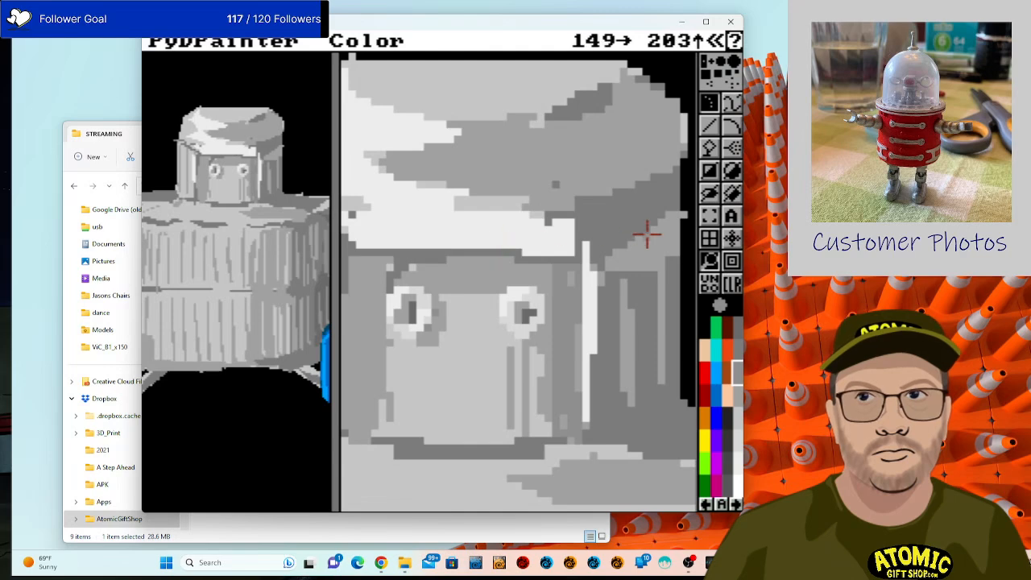
drag(498, 220, 568, 214)
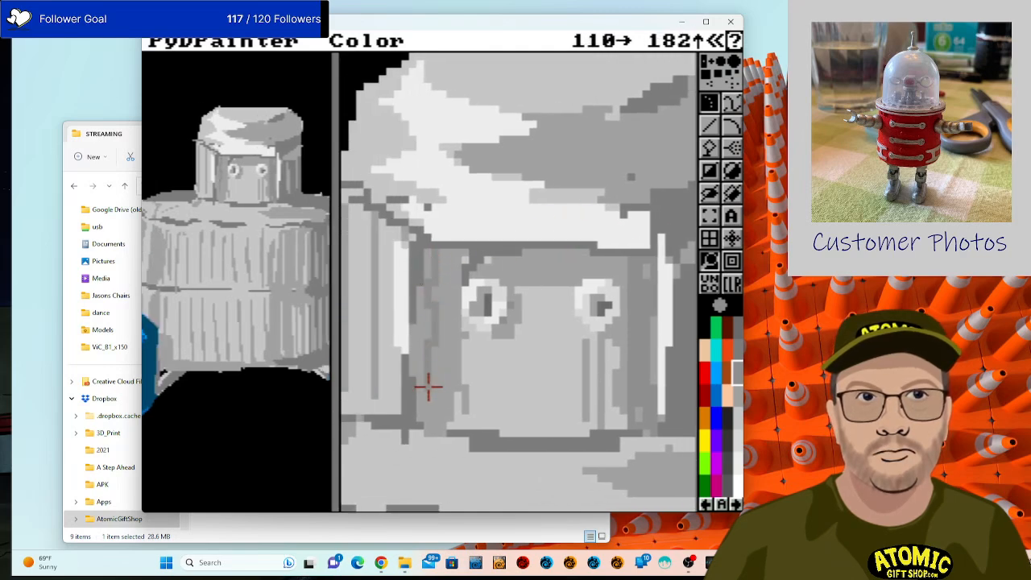
mouse_move(417, 311)
mouse_down()
mouse_move(417, 399)
mouse_move(448, 411)
mouse_move(468, 330)
mouse_move(472, 366)
mouse_up()
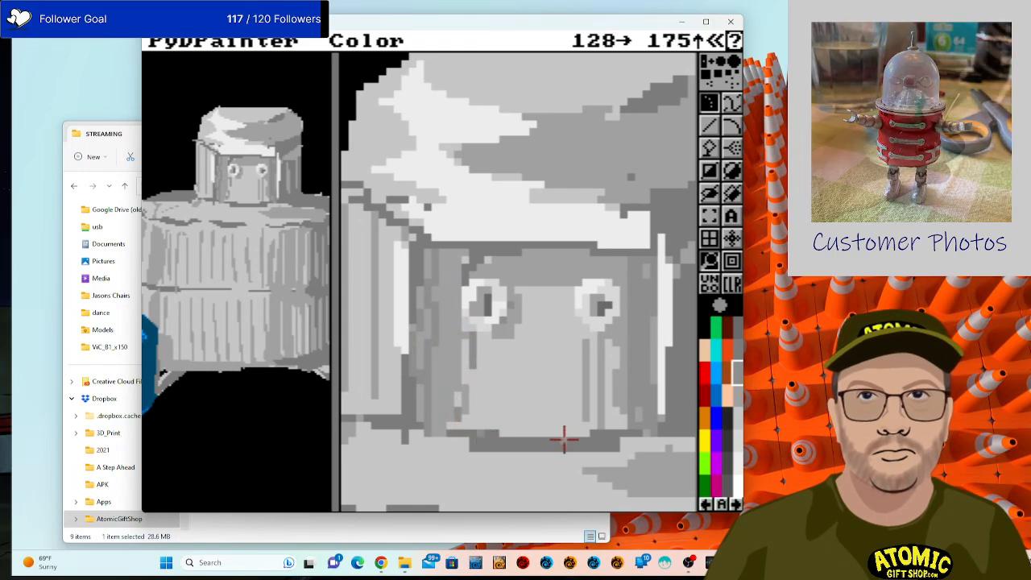
mouse_move(441, 446)
mouse_down()
mouse_move(573, 463)
mouse_move(665, 459)
mouse_move(670, 446)
mouse_move(558, 467)
mouse_move(591, 483)
mouse_move(477, 475)
mouse_move(605, 496)
mouse_move(573, 502)
mouse_move(616, 475)
mouse_up()
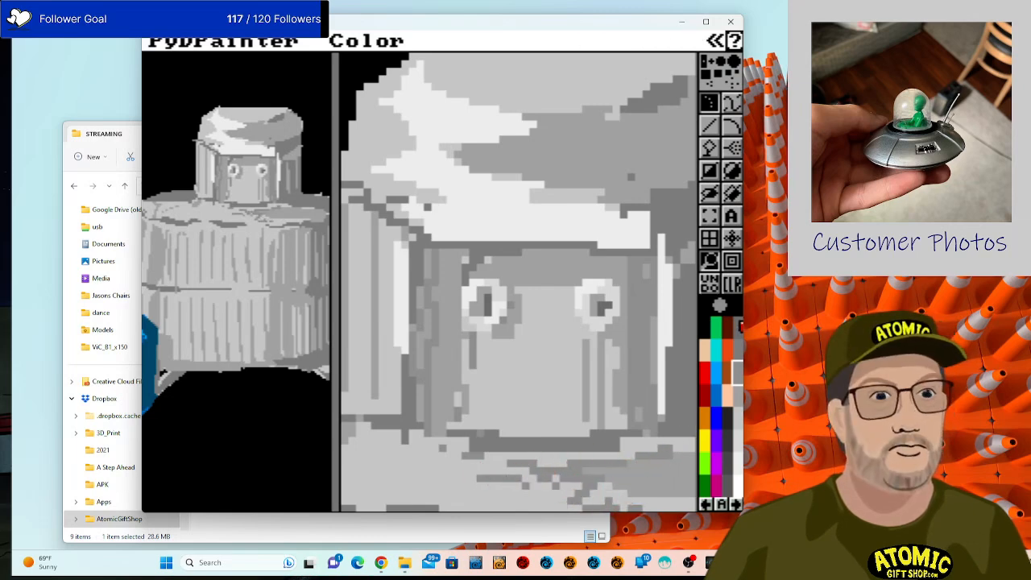
Draw a wide mouth below the eyes in near-black, with crossing horizontal and vertical lines that form two rows of teeth.
click(737, 326)
click(725, 417)
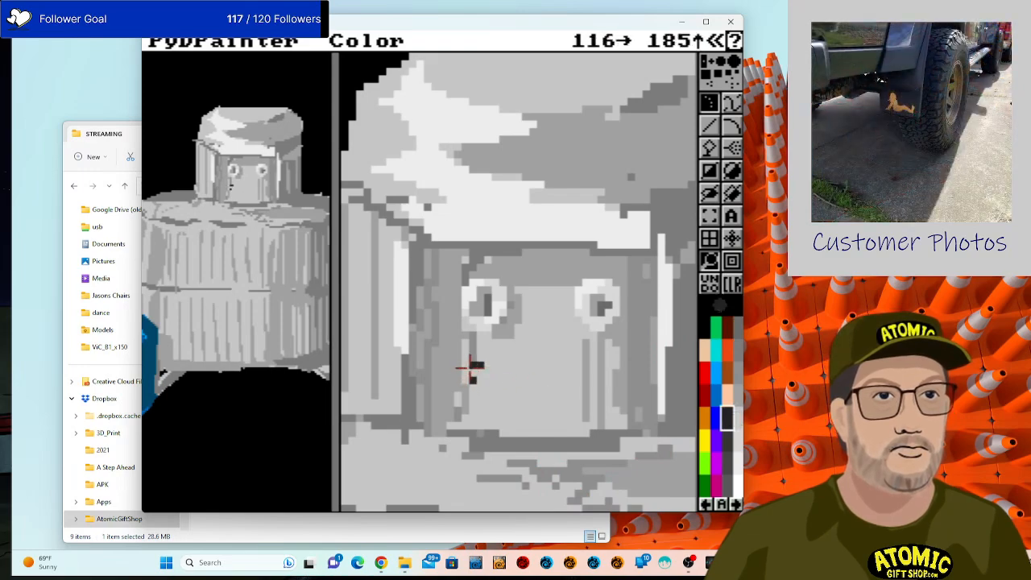
mouse_move(496, 360)
mouse_down()
mouse_move(503, 361)
mouse_move(545, 358)
mouse_up()
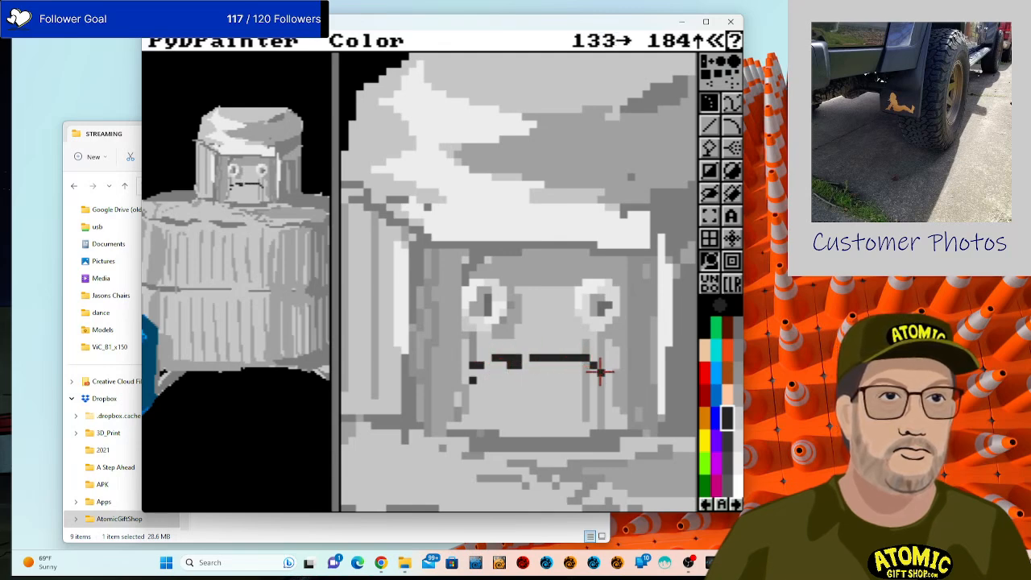
drag(474, 392, 592, 393)
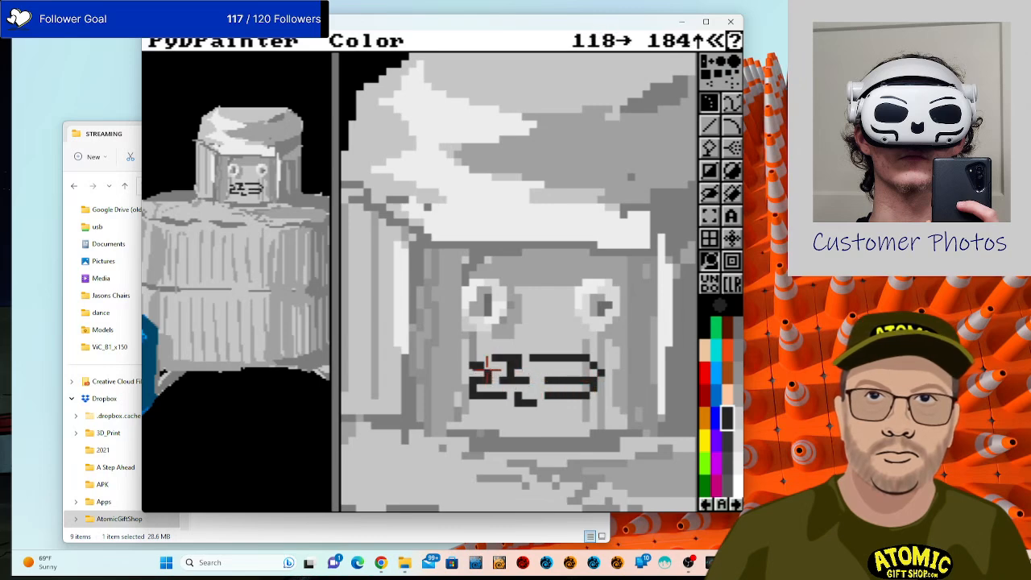
mouse_move(493, 364)
mouse_down()
mouse_move(541, 393)
mouse_move(525, 379)
mouse_move(506, 395)
mouse_up()
drag(540, 364, 531, 395)
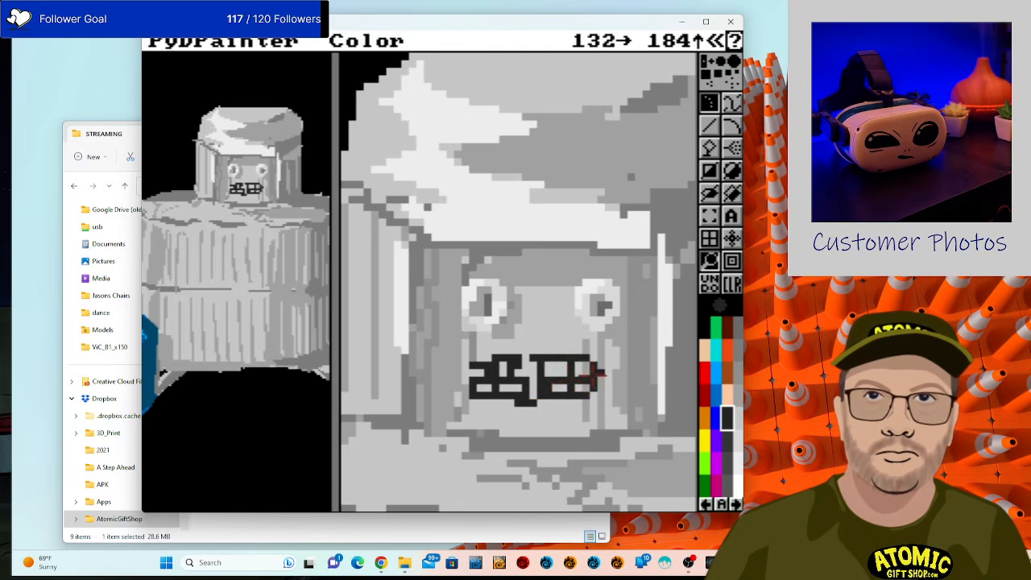
click(532, 380)
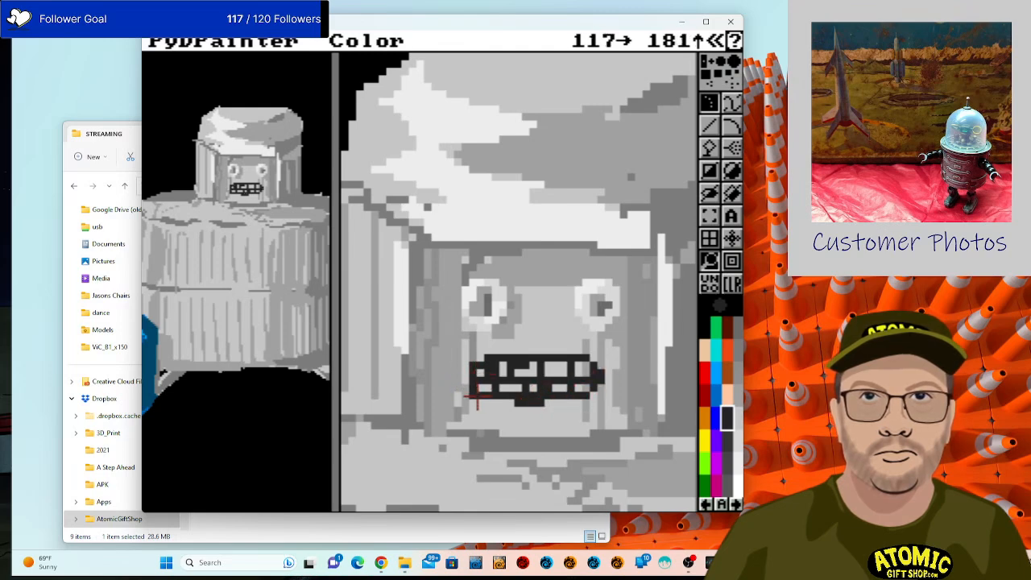
Repaint the robot's teeth in light grey, trim the mouth's lower edge, and redraw the tooth dividers in near-black.
click(738, 395)
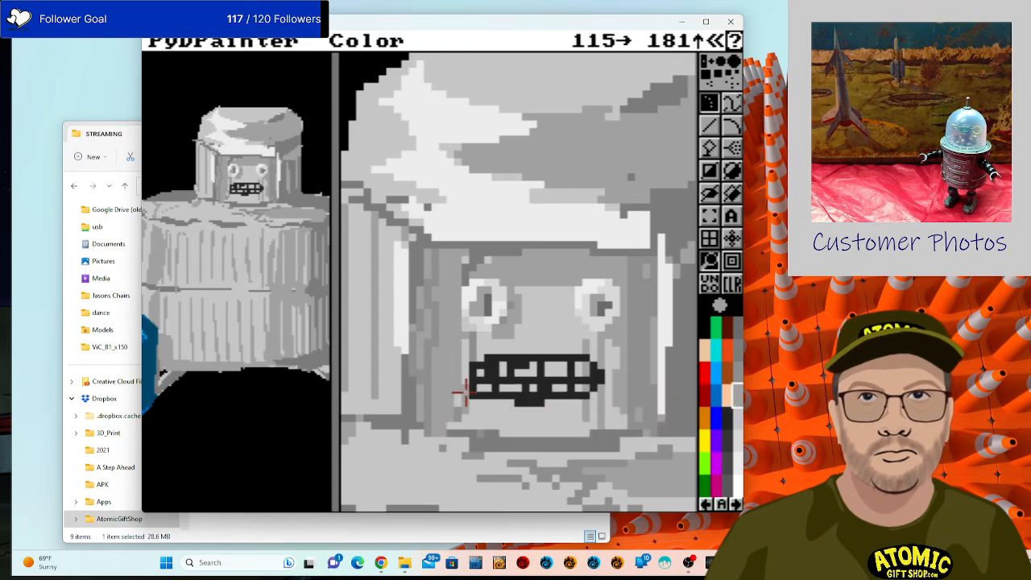
click(473, 396)
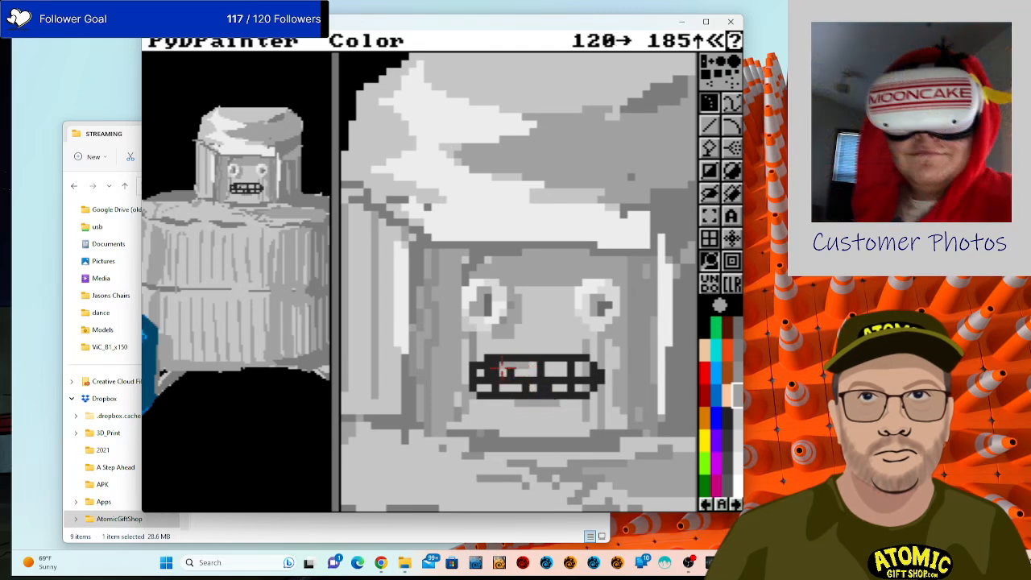
drag(493, 368, 538, 385)
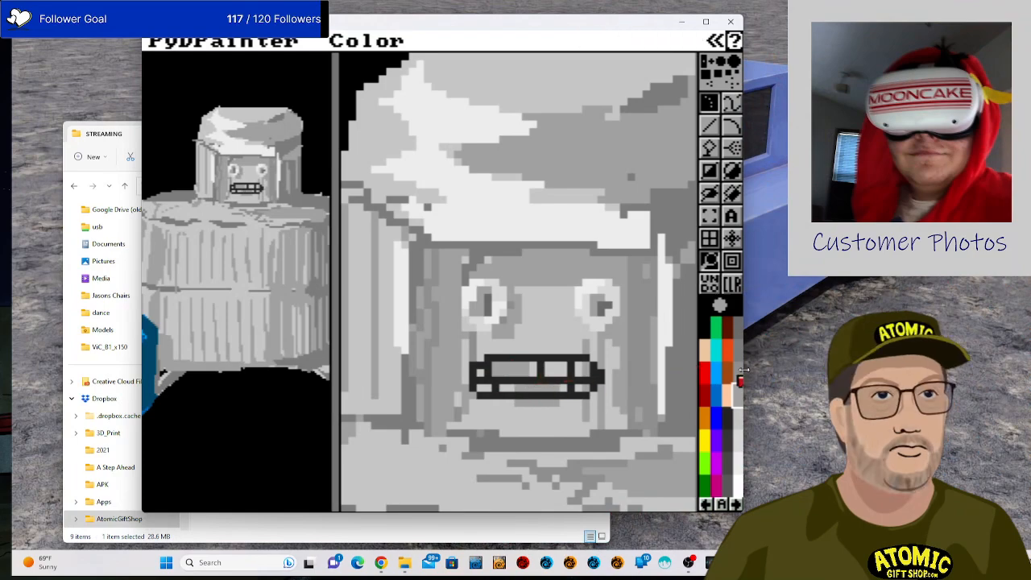
click(727, 414)
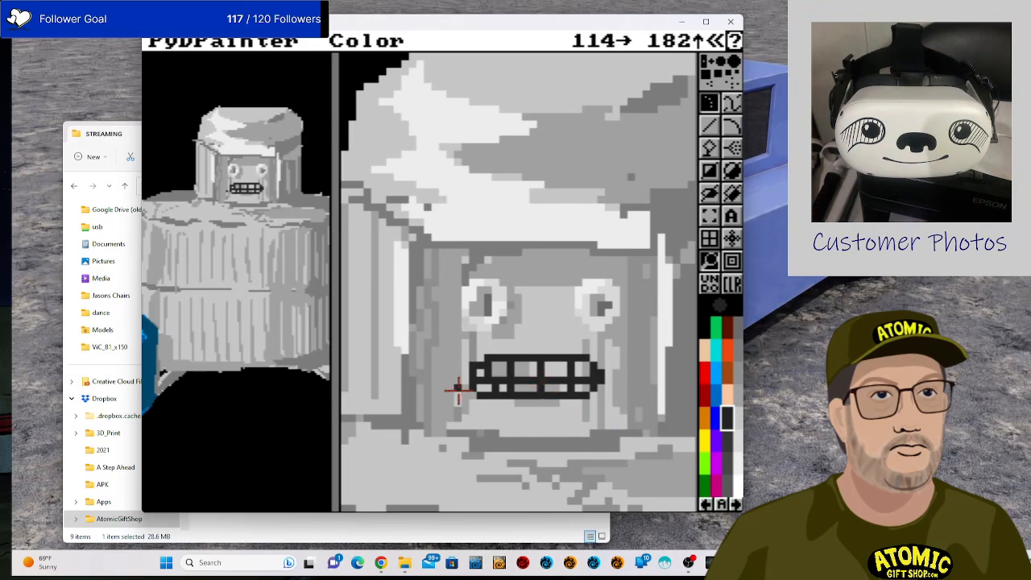
click(733, 394)
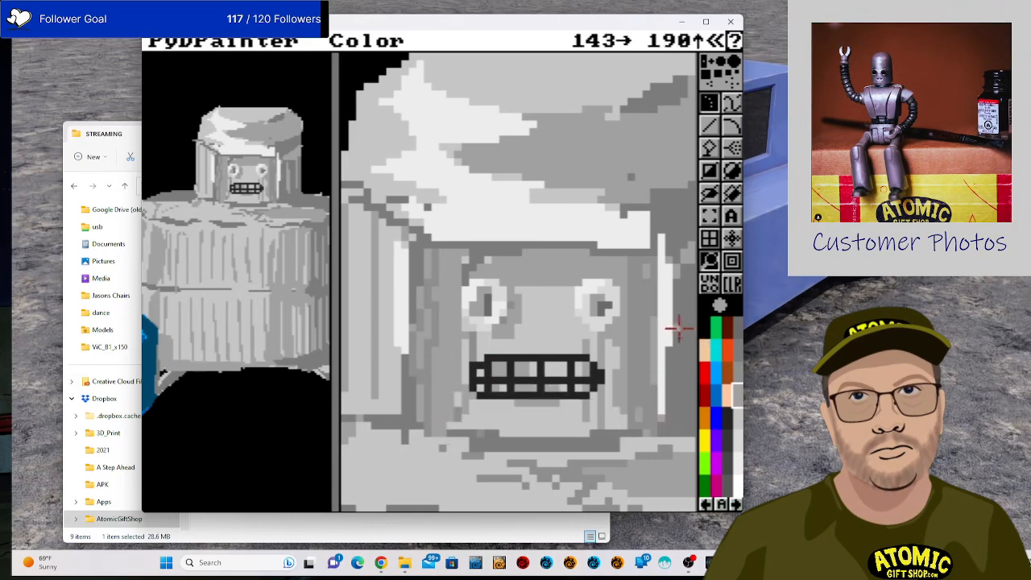
Shade the lower middle teeth with dark greys and fill both pupils with near-black.
click(740, 328)
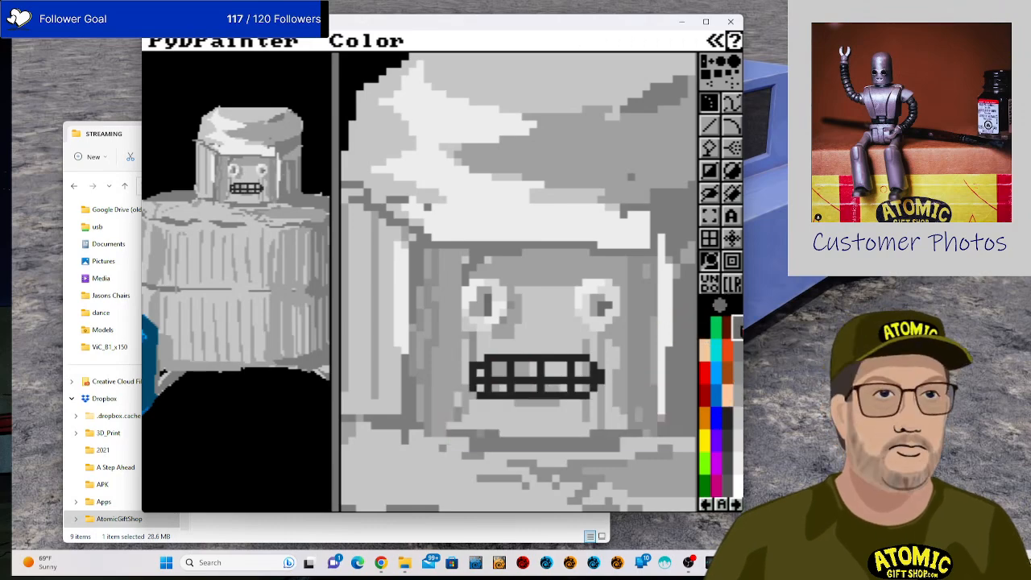
click(727, 439)
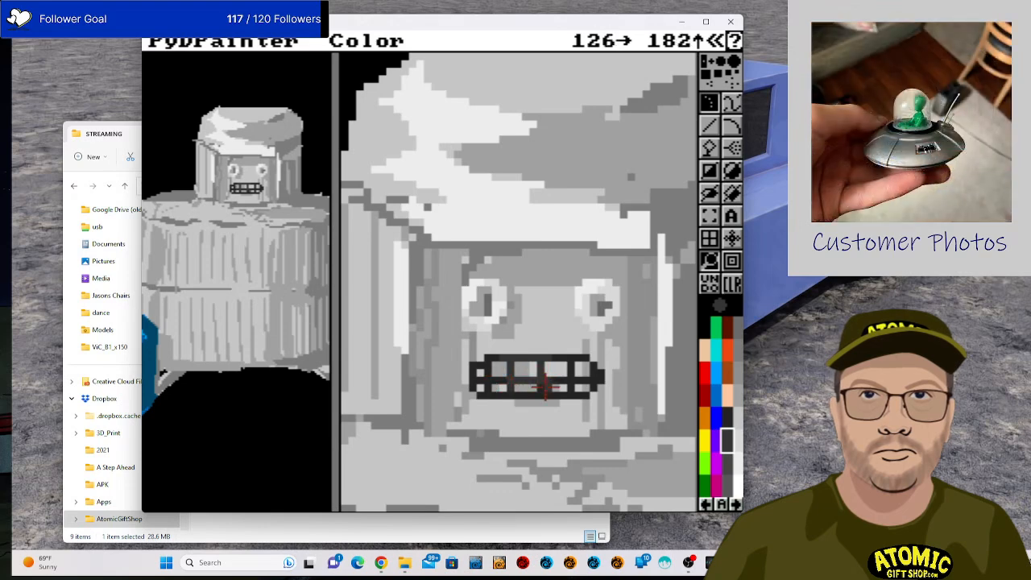
click(726, 462)
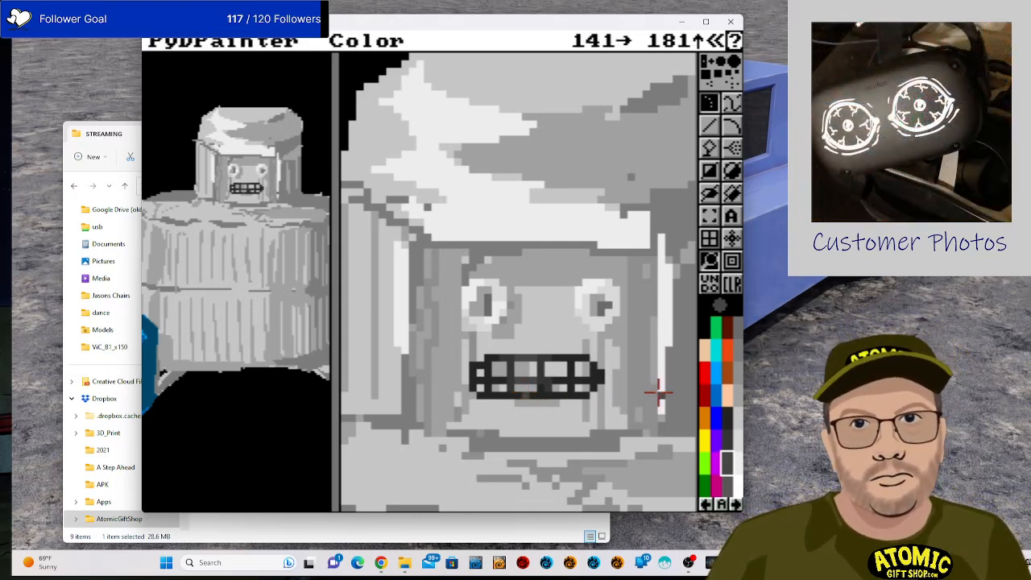
click(726, 418)
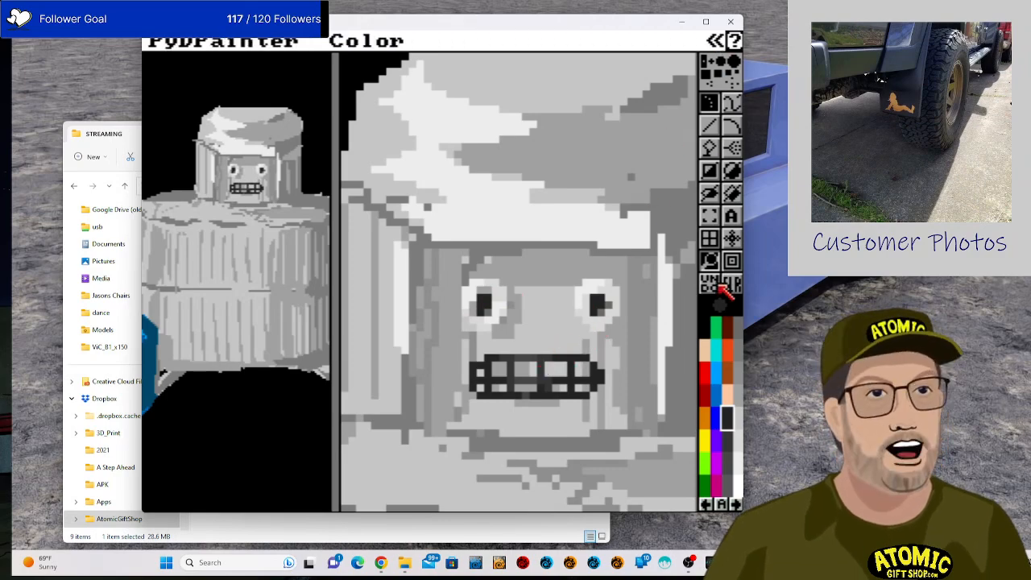
Tint most of the cap above the face blue in Tint mode, using freehand strokes with a large round brush.
click(719, 386)
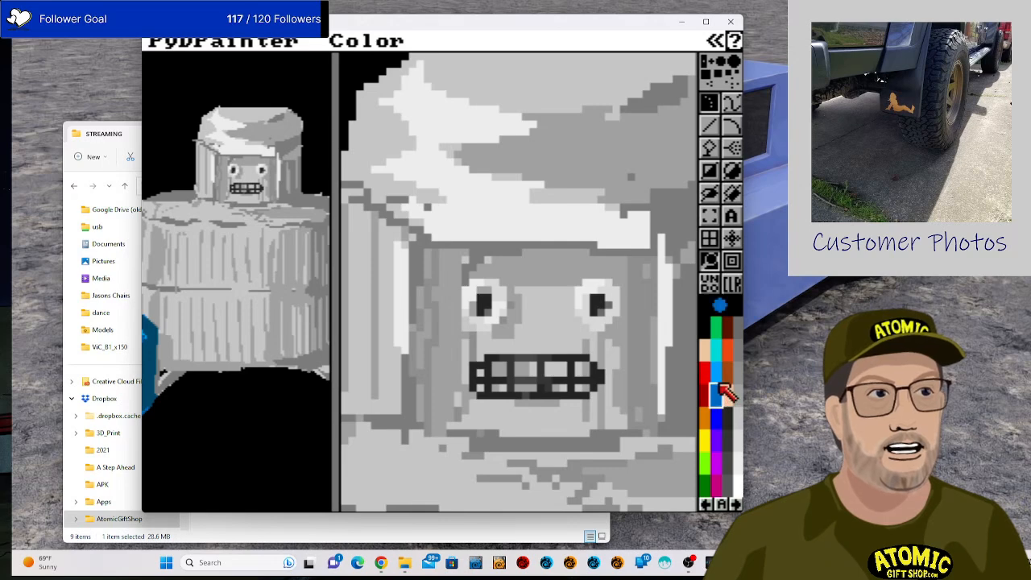
click(733, 100)
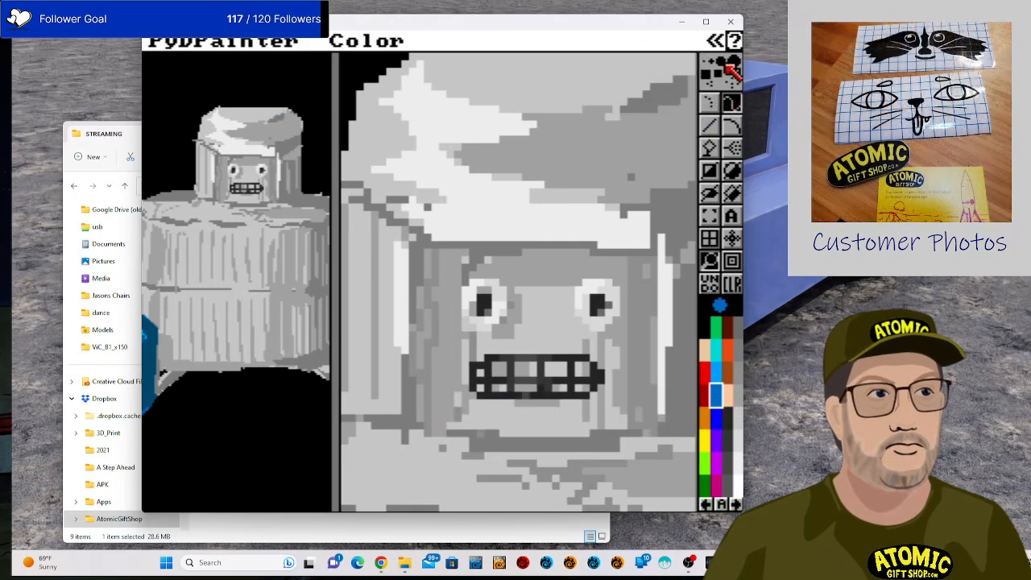
click(378, 41)
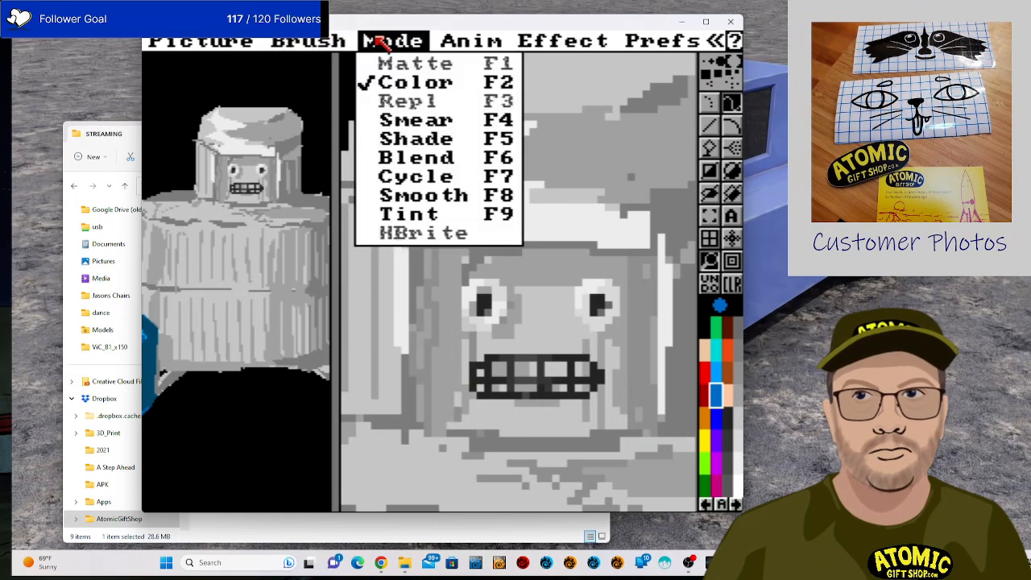
click(412, 214)
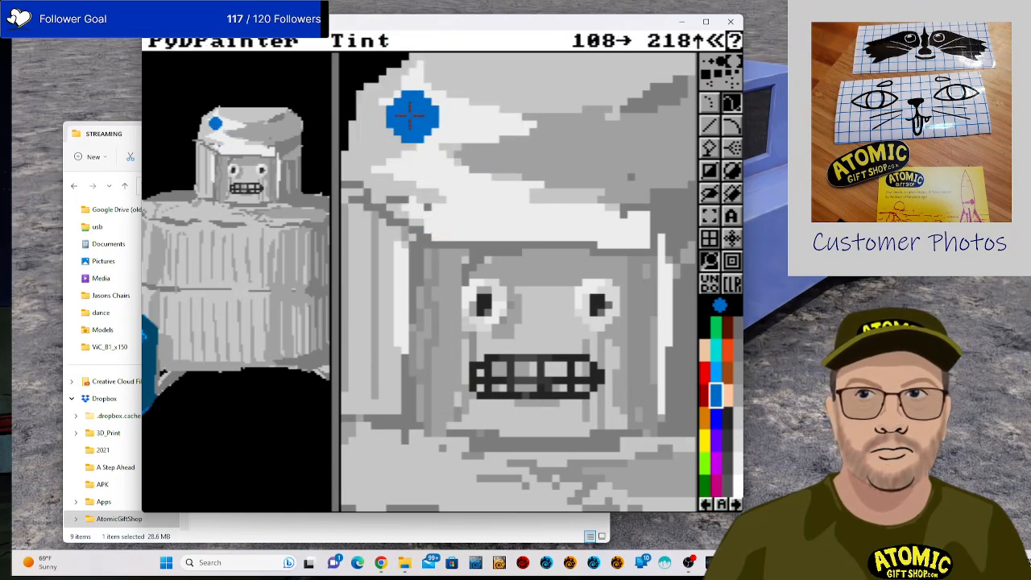
mouse_move(383, 138)
mouse_down()
mouse_move(496, 166)
mouse_move(515, 185)
mouse_move(405, 185)
mouse_move(363, 167)
mouse_move(353, 159)
mouse_move(500, 209)
mouse_move(580, 183)
mouse_move(662, 109)
mouse_move(514, 109)
mouse_move(584, 148)
mouse_move(439, 115)
mouse_move(390, 80)
mouse_move(372, 137)
mouse_up()
mouse_move(474, 188)
mouse_down()
mouse_move(402, 195)
mouse_move(432, 218)
mouse_move(662, 215)
mouse_move(422, 182)
mouse_move(356, 186)
mouse_move(438, 211)
mouse_up()
mouse_move(586, 208)
mouse_down()
mouse_move(686, 187)
mouse_move(495, 170)
mouse_move(381, 128)
mouse_move(715, 78)
mouse_move(485, 82)
mouse_up()
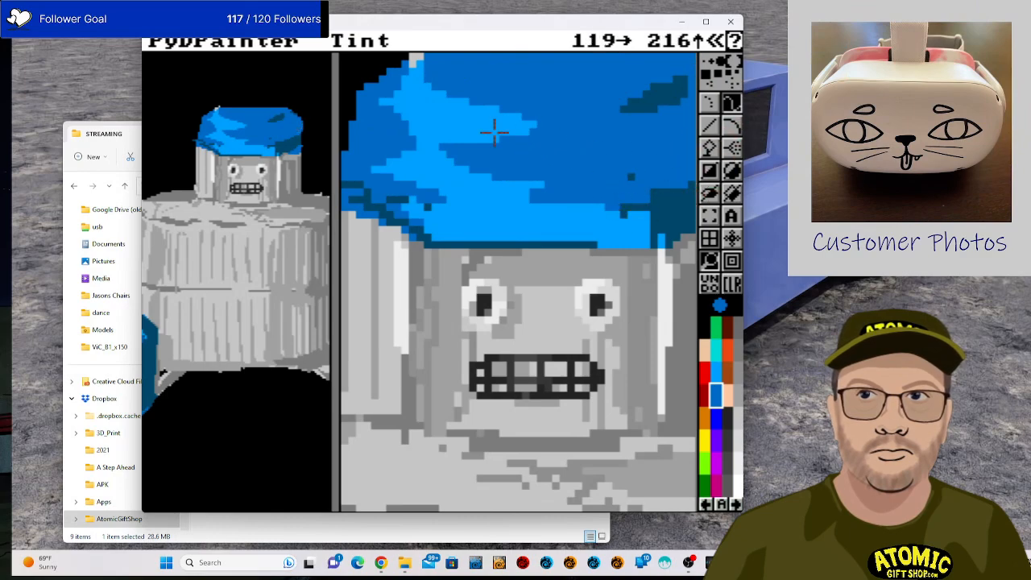
Extend the blue tint over the cap's remaining grey areas at its upper left corner and right side.
drag(493, 131, 394, 40)
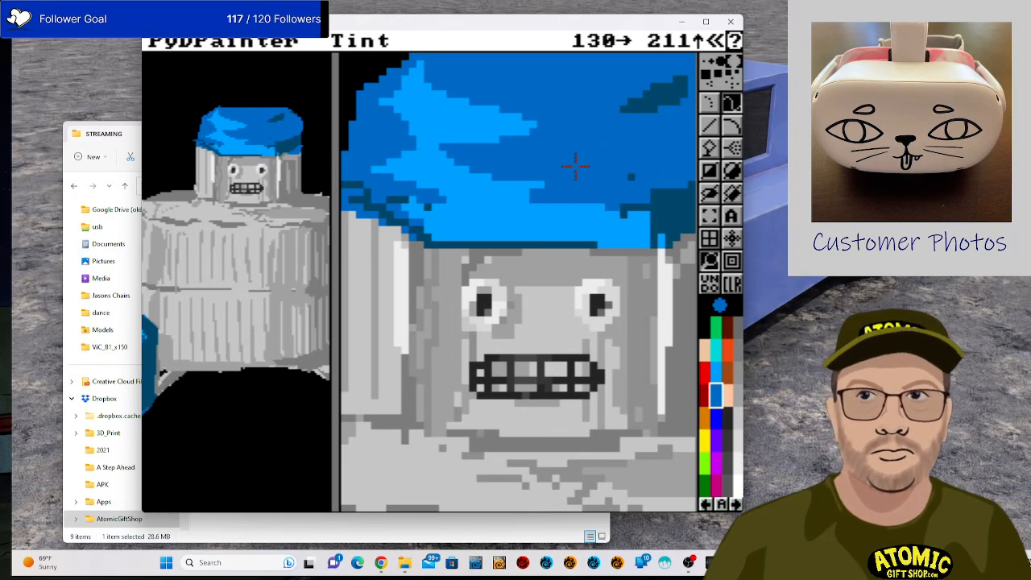
scroll(575, 165, down, 1)
drag(575, 166, 418, 135)
mouse_move(475, 172)
mouse_down()
mouse_move(511, 164)
mouse_move(430, 174)
mouse_move(582, 125)
mouse_up()
mouse_move(431, 153)
mouse_down()
mouse_move(481, 157)
mouse_move(425, 161)
mouse_move(561, 161)
mouse_move(600, 139)
mouse_move(481, 136)
mouse_up()
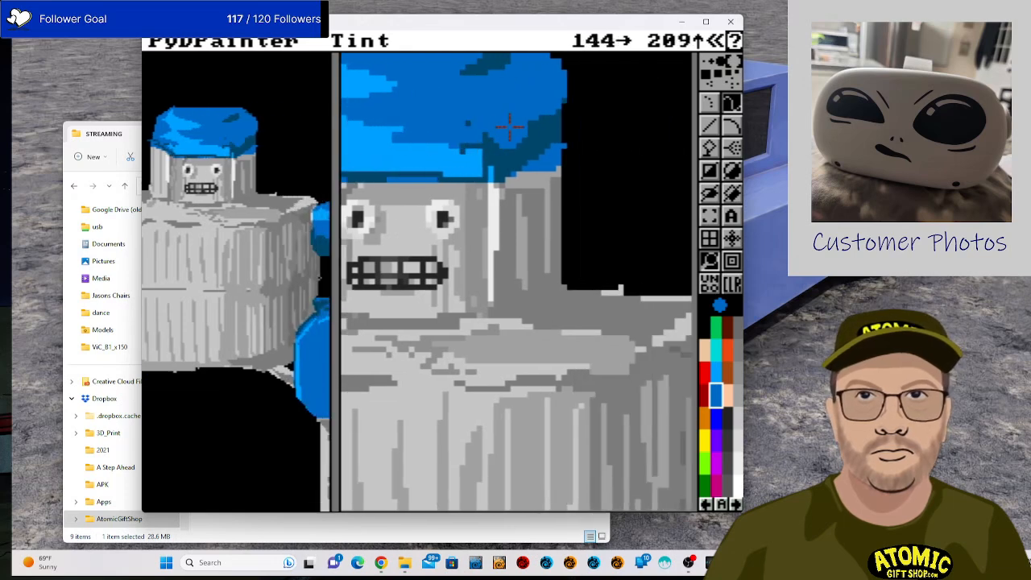
Tint the spot beneath the cap's right edge back to grey, and fill it with darker grey in Color mode.
click(733, 361)
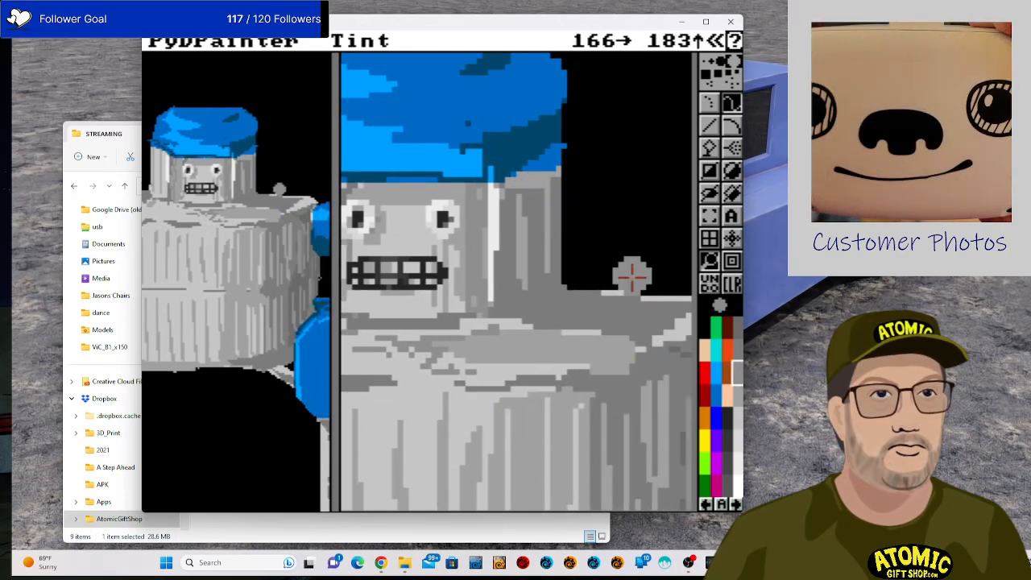
drag(513, 191, 559, 157)
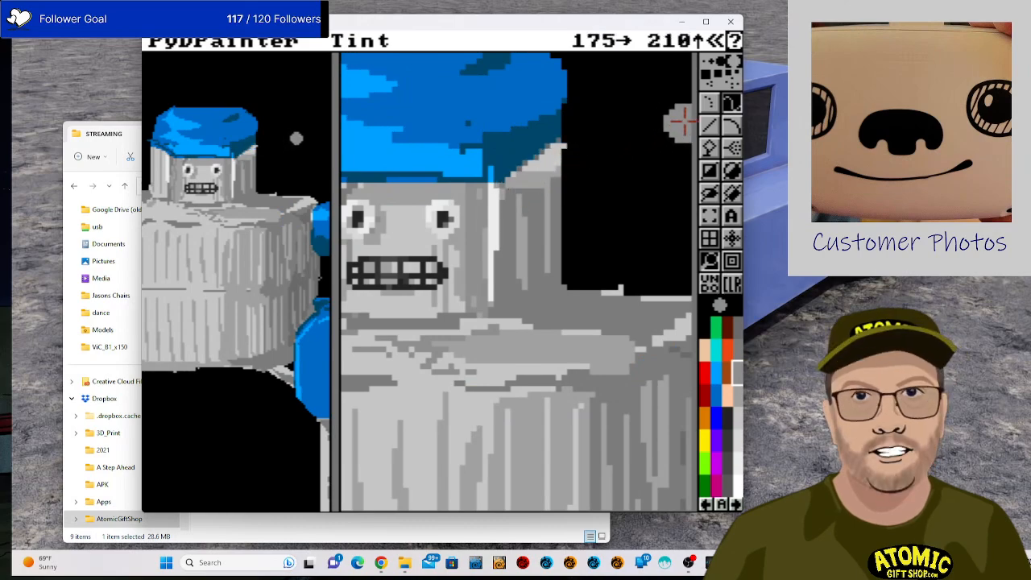
click(735, 327)
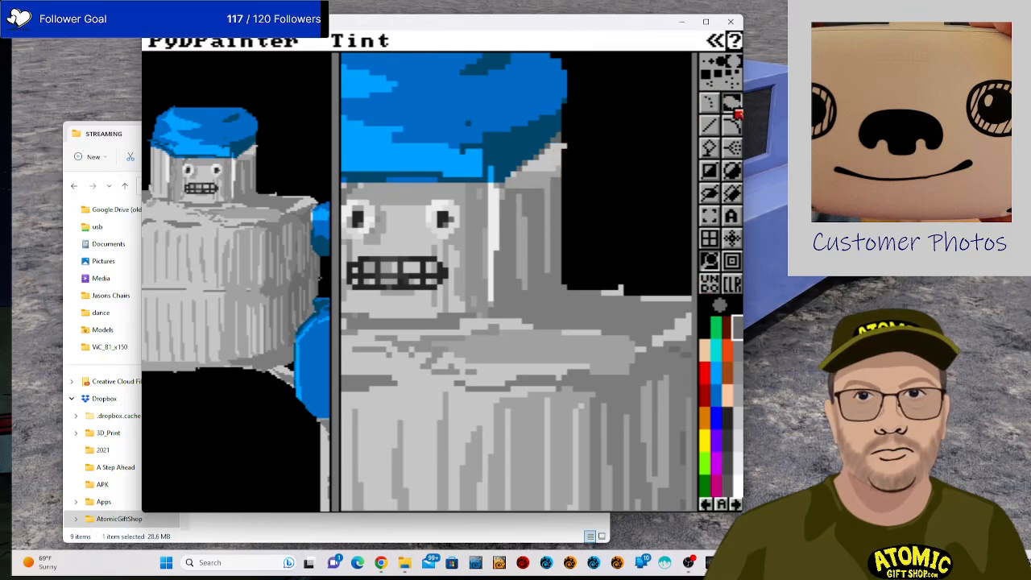
click(709, 147)
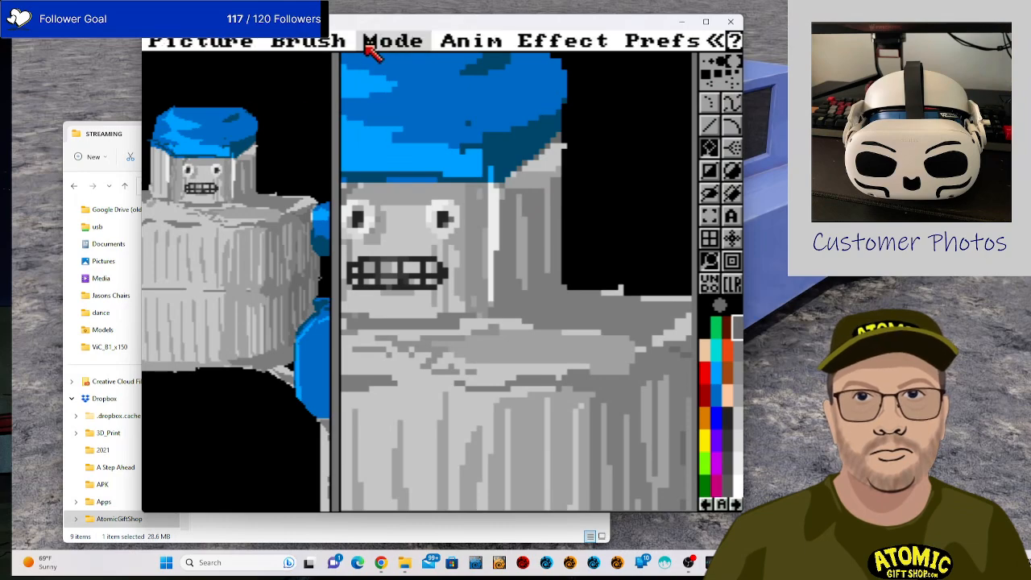
click(384, 43)
click(407, 82)
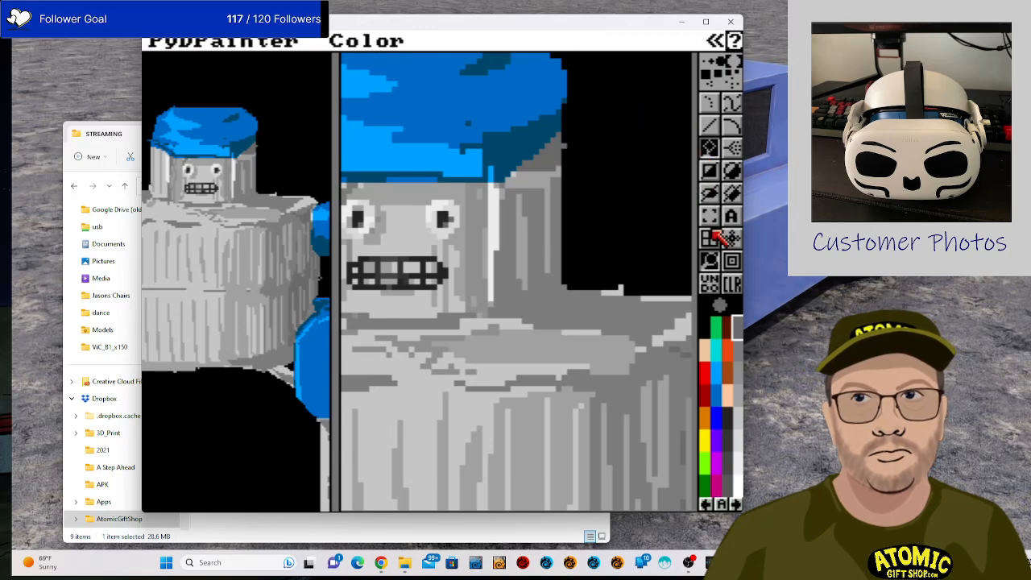
click(725, 487)
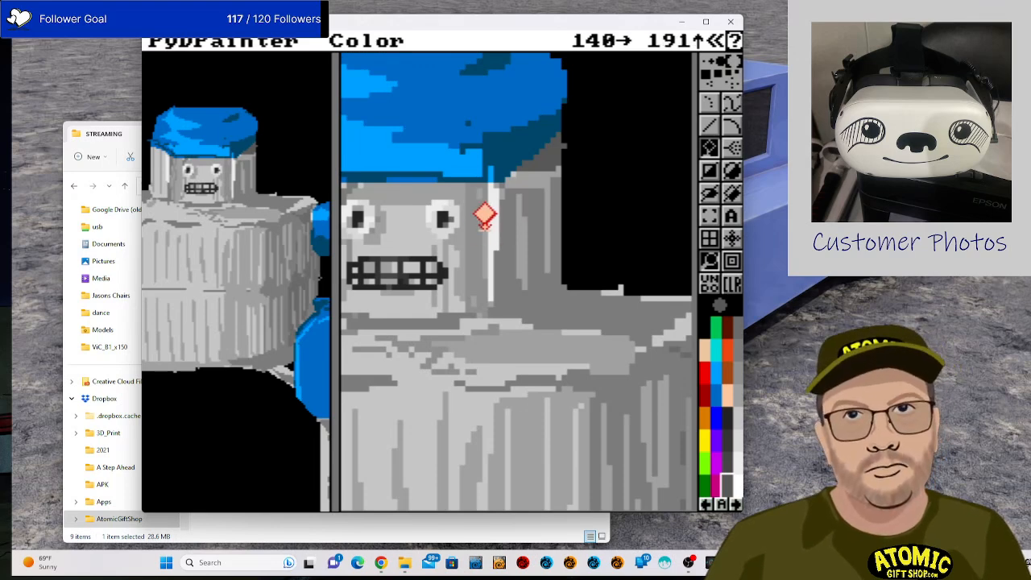
Add dotted near-white and light grey highlight streaks down the torso and along its upper rim, using the dotted freehand tool.
scroll(483, 215, down, 1)
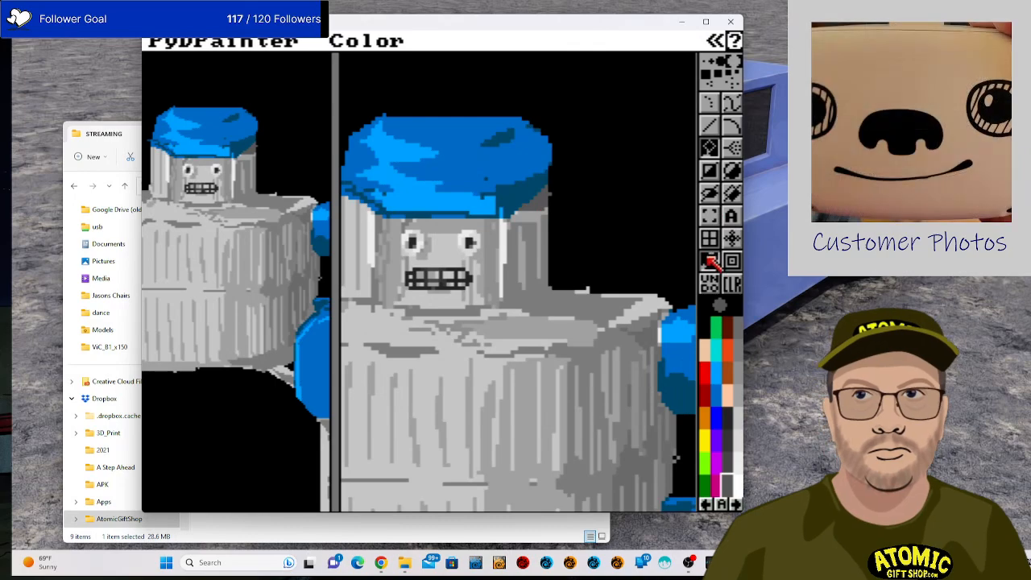
click(709, 260)
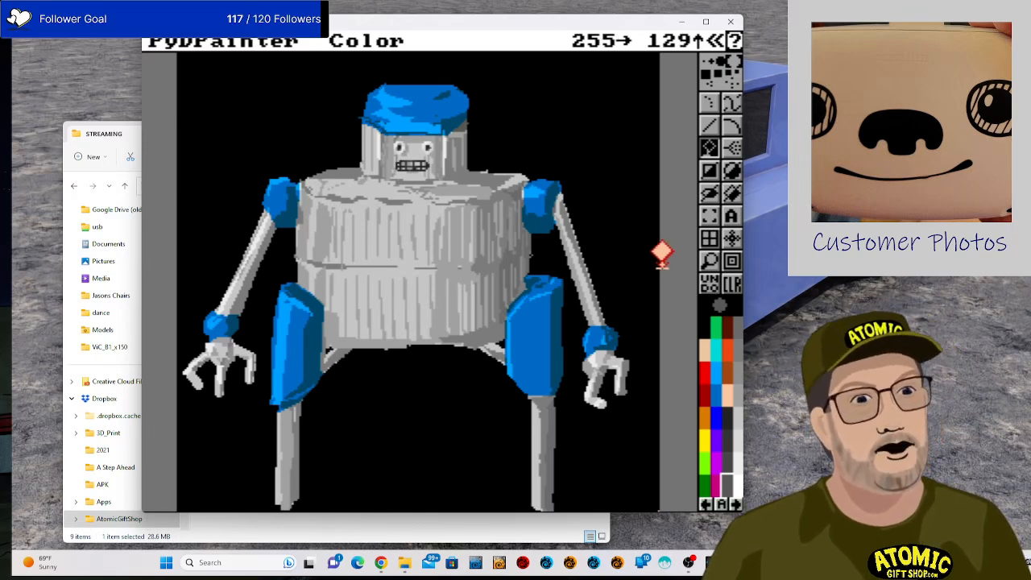
click(738, 465)
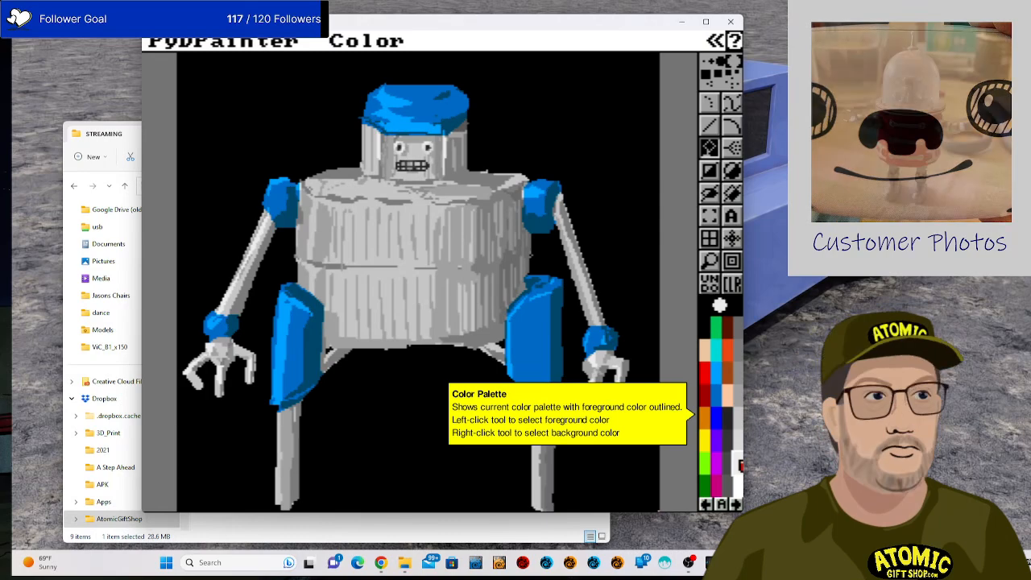
click(708, 102)
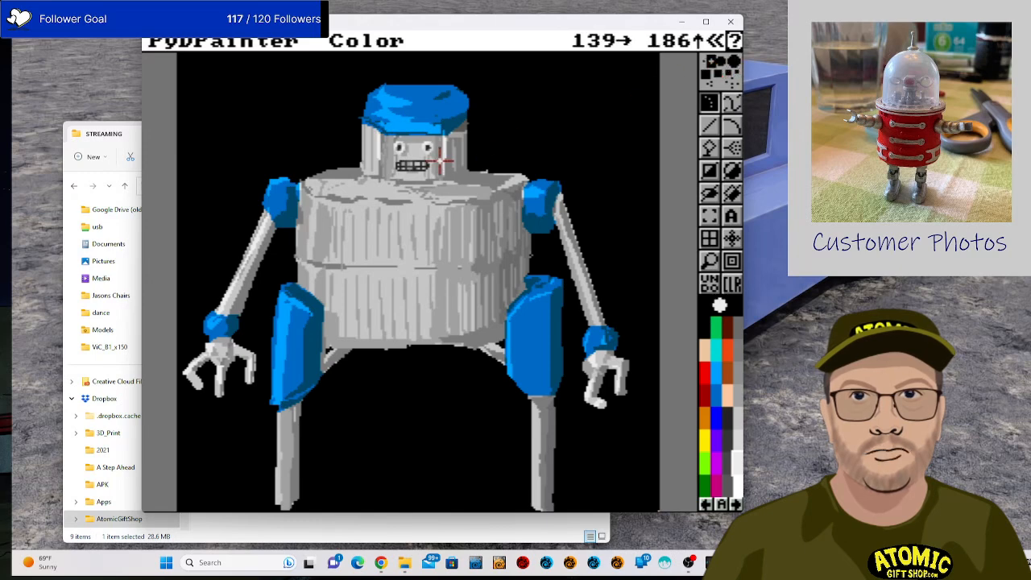
mouse_move(361, 203)
mouse_down()
mouse_move(413, 203)
mouse_move(348, 195)
mouse_move(346, 208)
mouse_move(323, 203)
mouse_move(338, 195)
mouse_move(454, 205)
mouse_move(352, 206)
mouse_move(362, 206)
mouse_move(360, 280)
mouse_up()
click(704, 62)
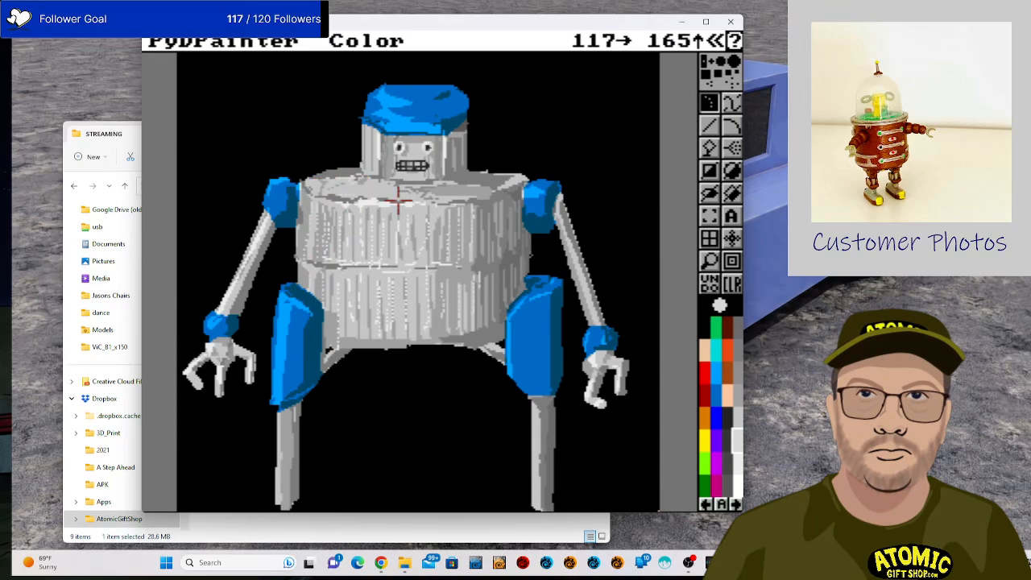
click(736, 349)
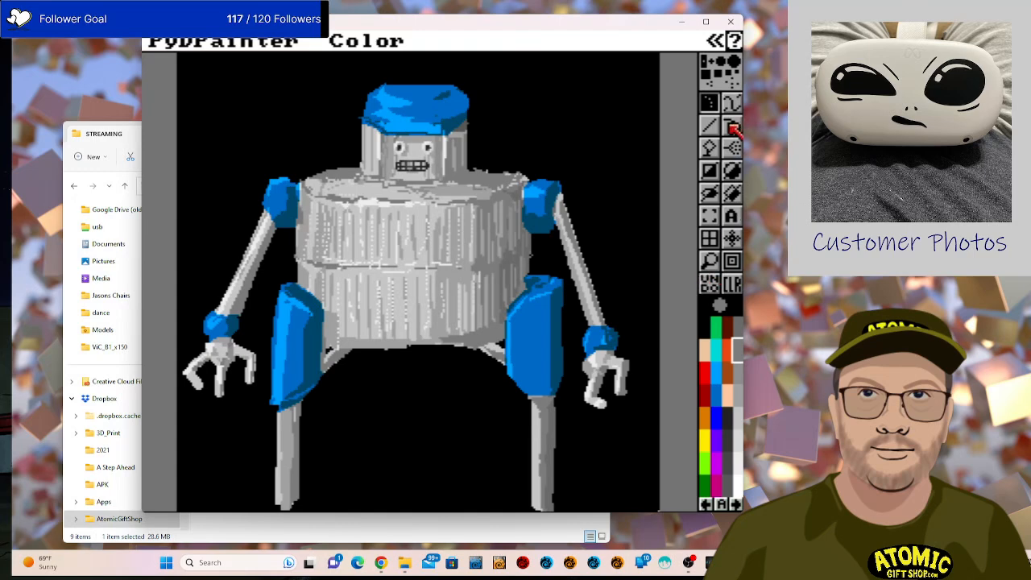
Draw a tall filled blue rectangle in the middle of the torso with the filled Polygon tool.
click(734, 199)
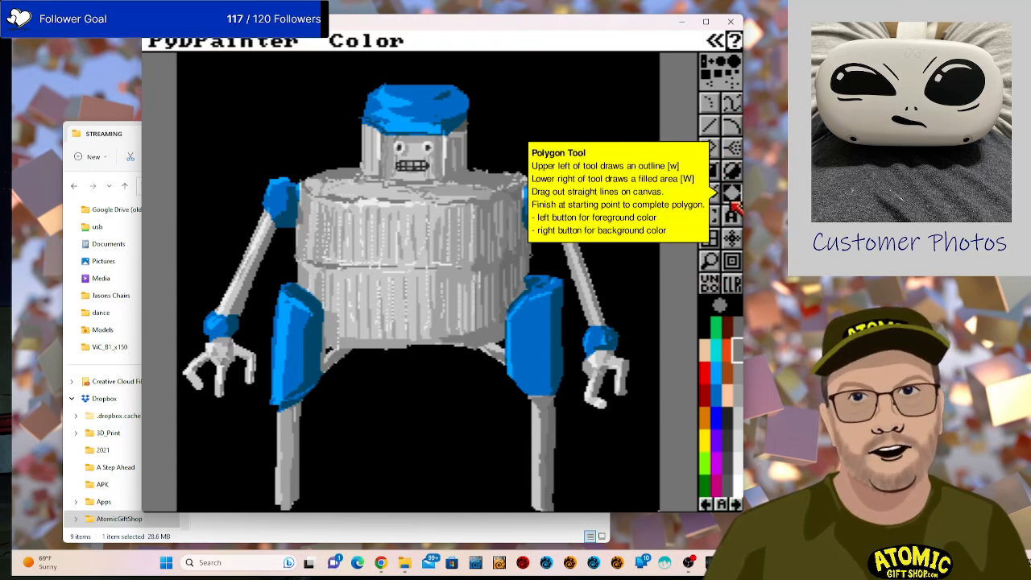
click(715, 395)
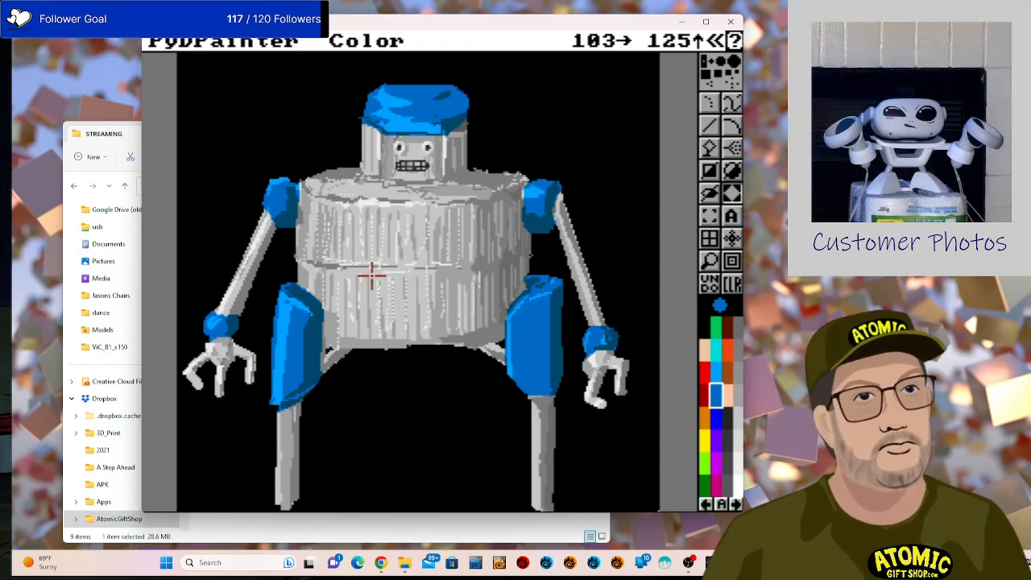
drag(381, 308, 380, 232)
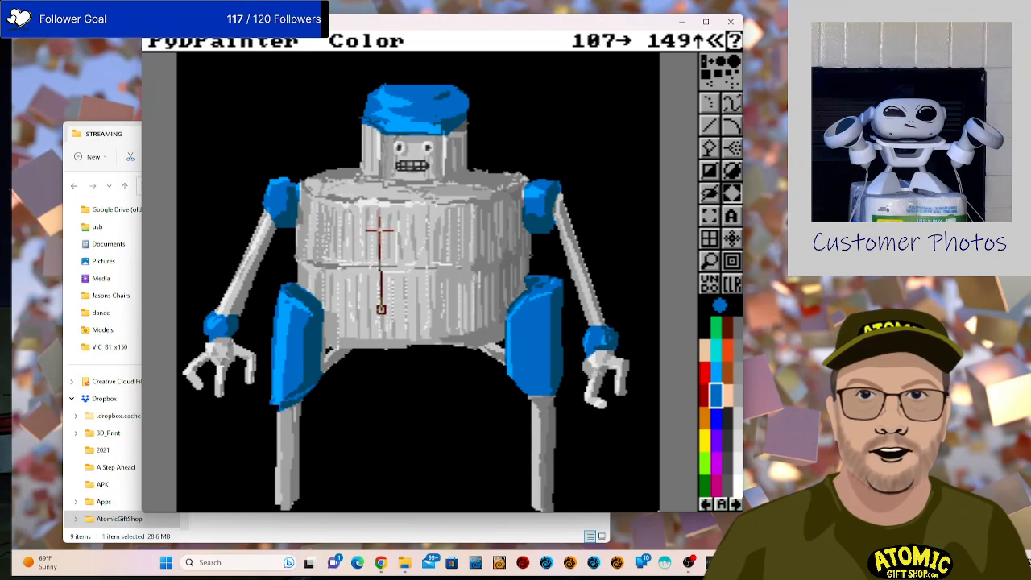
click(425, 231)
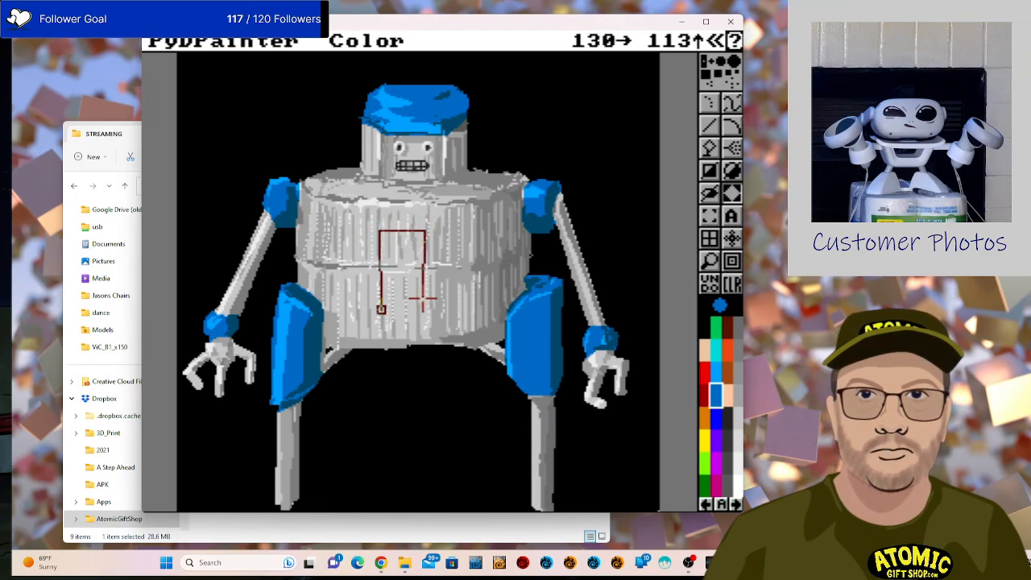
click(381, 308)
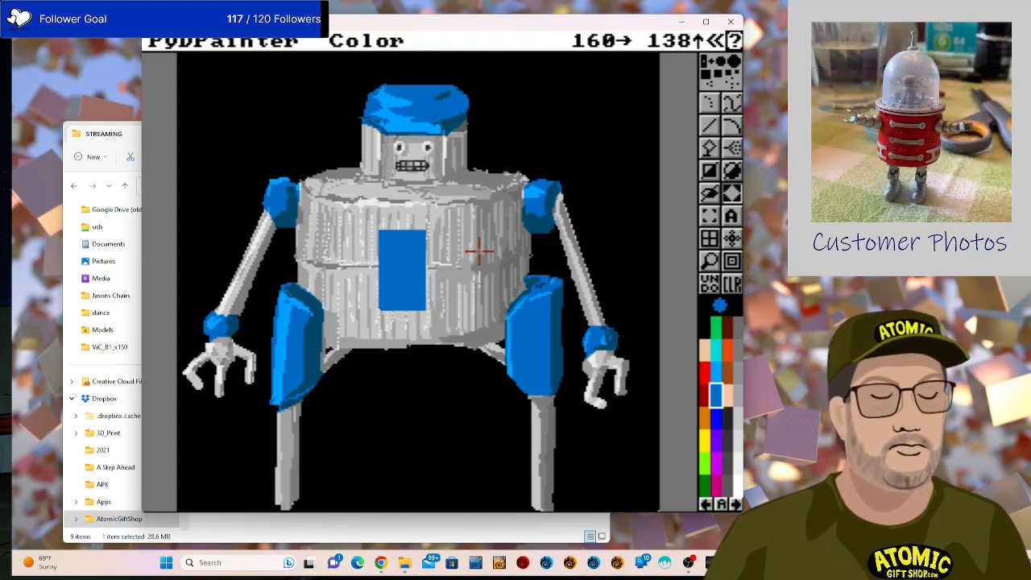
Draw two narrow filled blue vertical rectangles on the torso, one on each side of the central blue panel.
click(442, 233)
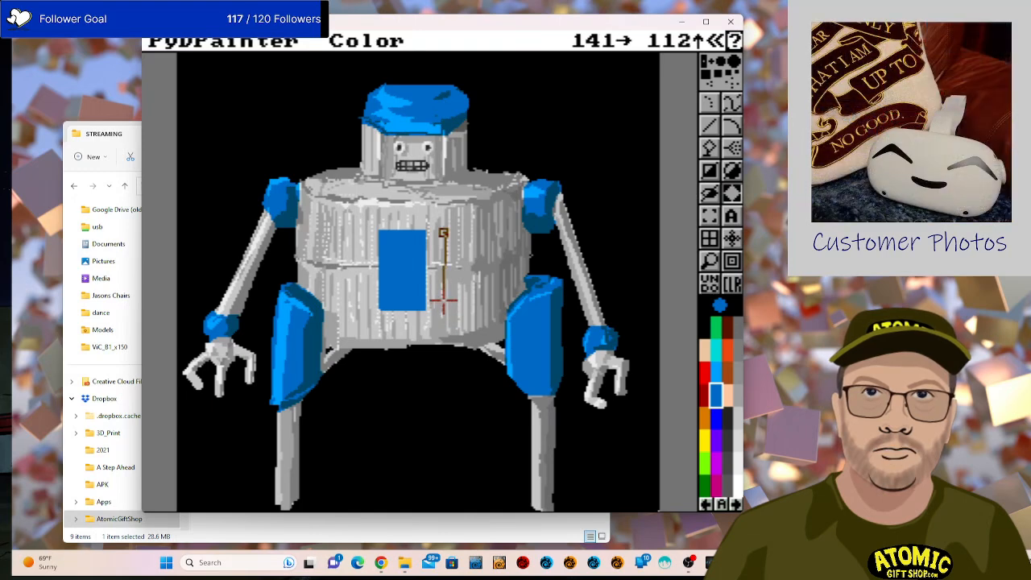
click(457, 294)
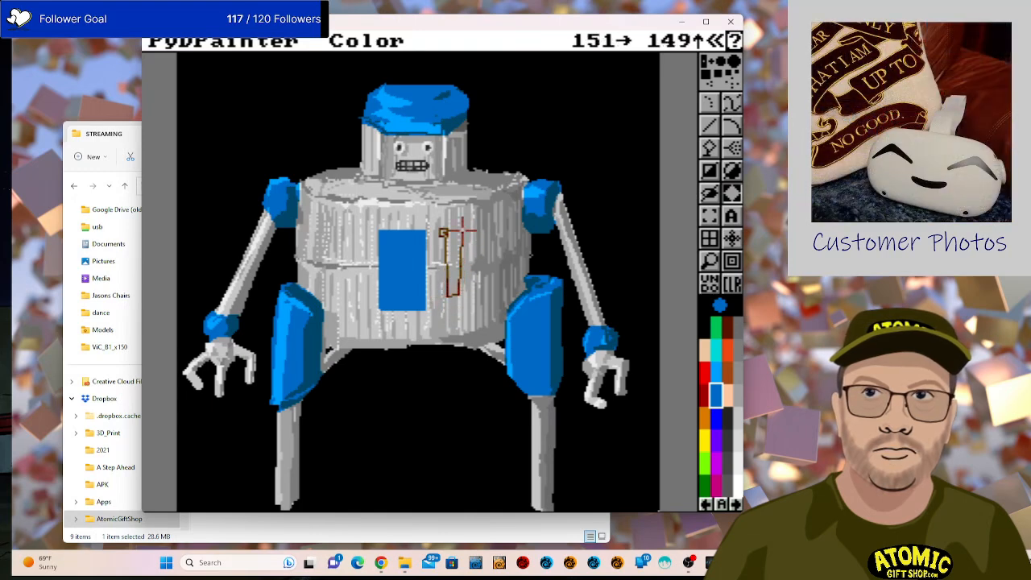
click(442, 234)
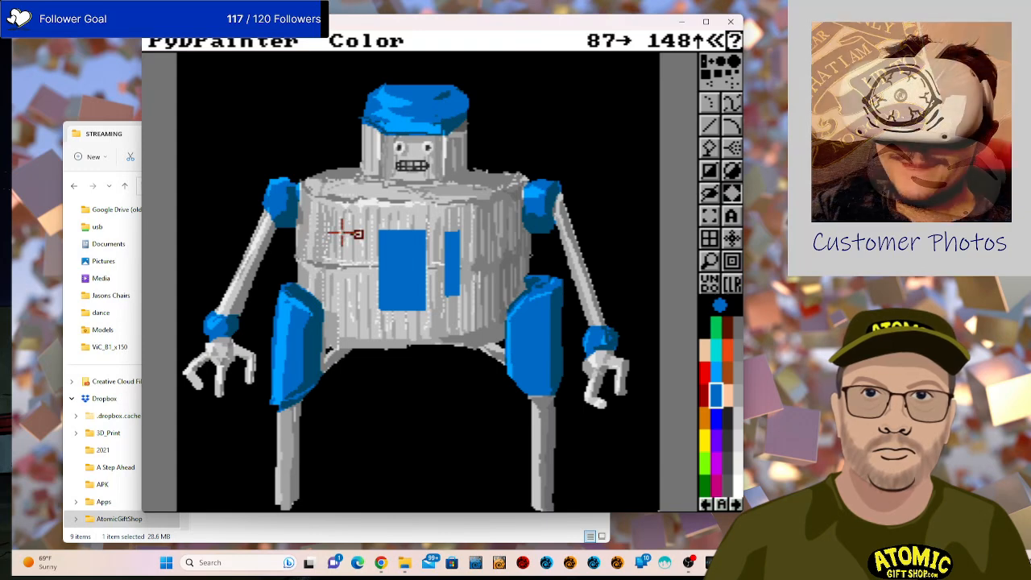
click(343, 234)
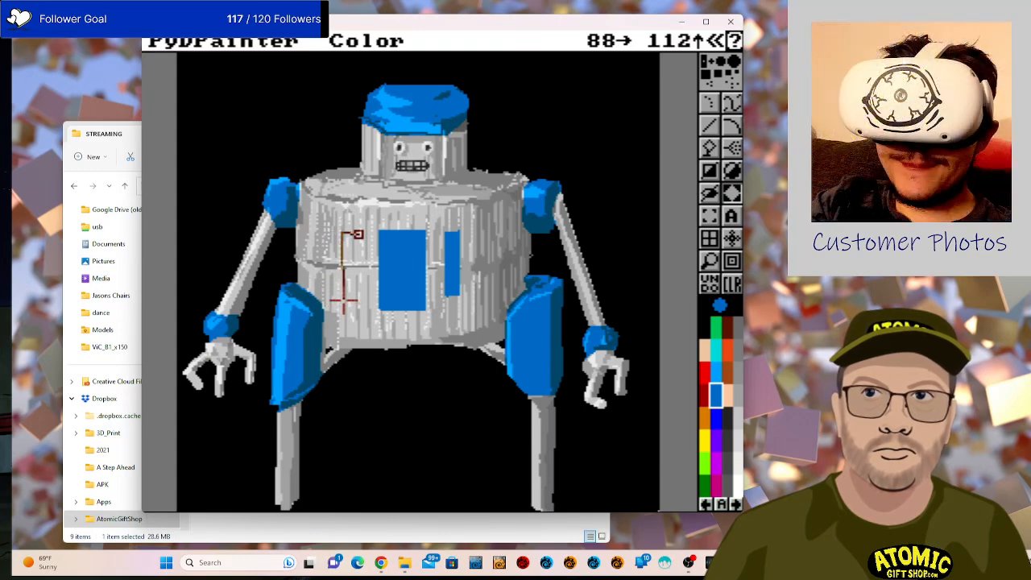
click(344, 299)
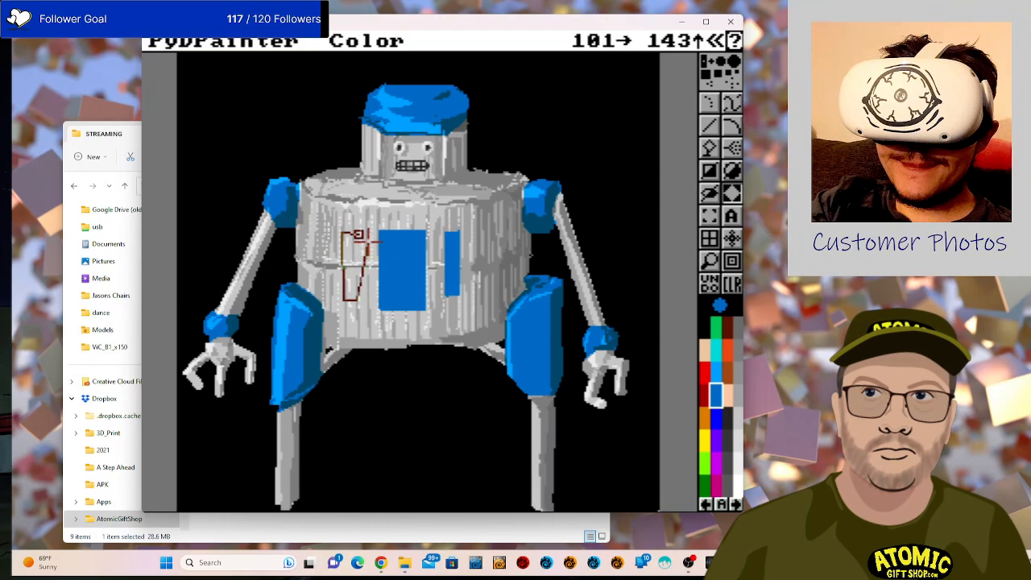
click(358, 299)
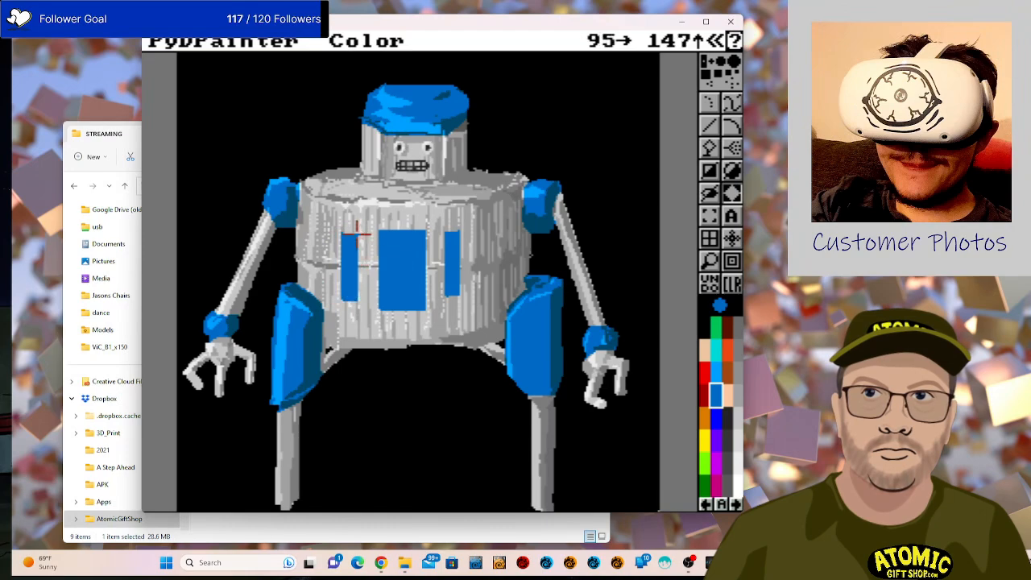
Fill the inside of the torso's central panel and the narrow panel on its left with lighter blue polygons, leaving thin darker edges.
click(716, 371)
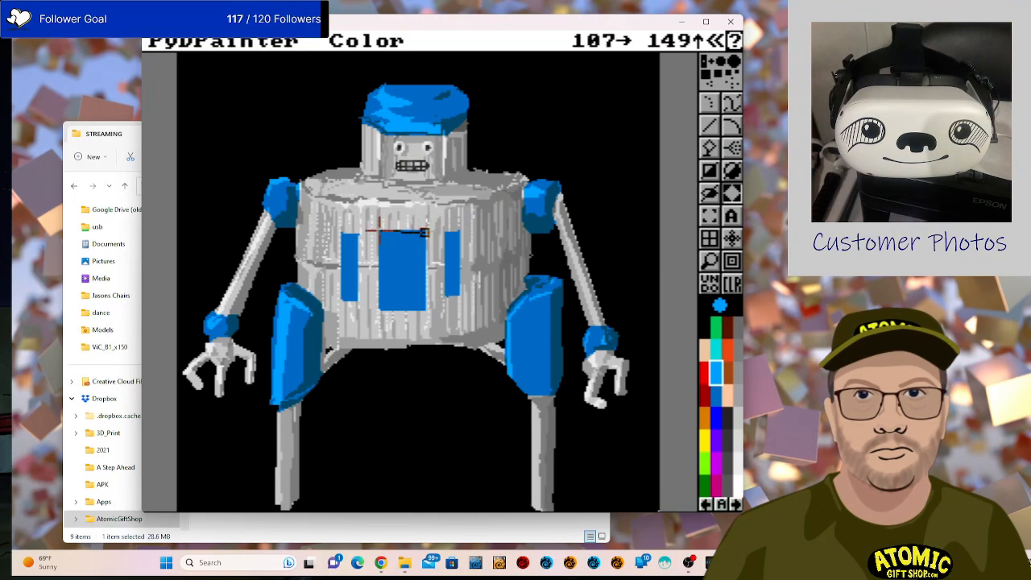
drag(381, 232, 422, 308)
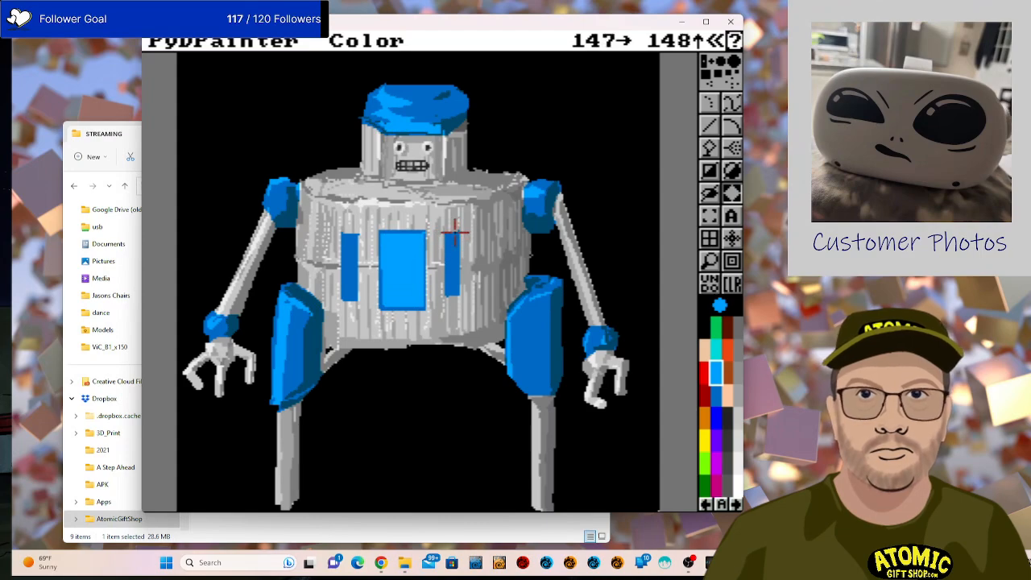
drag(455, 231, 455, 295)
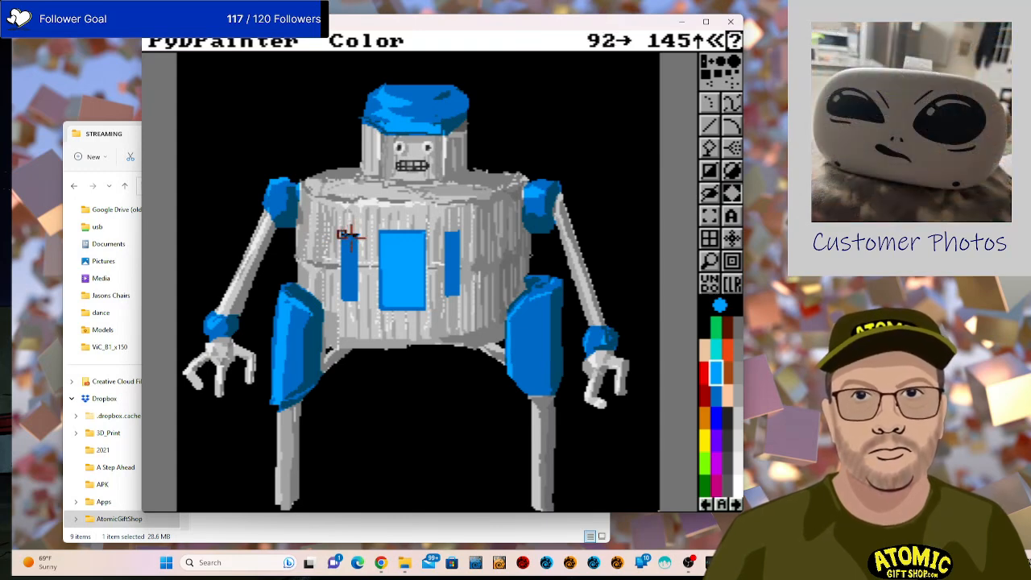
drag(347, 235, 352, 302)
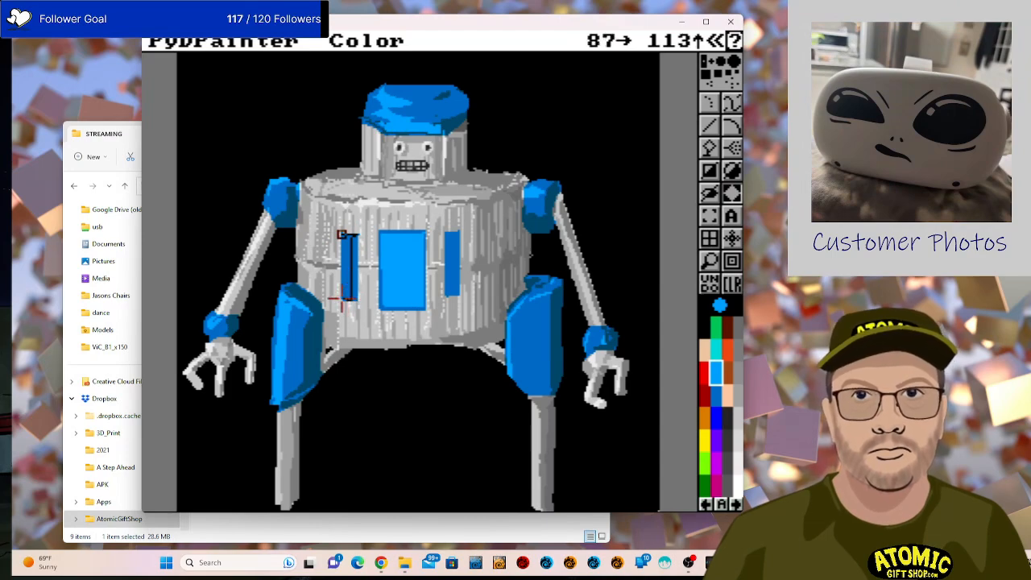
click(342, 298)
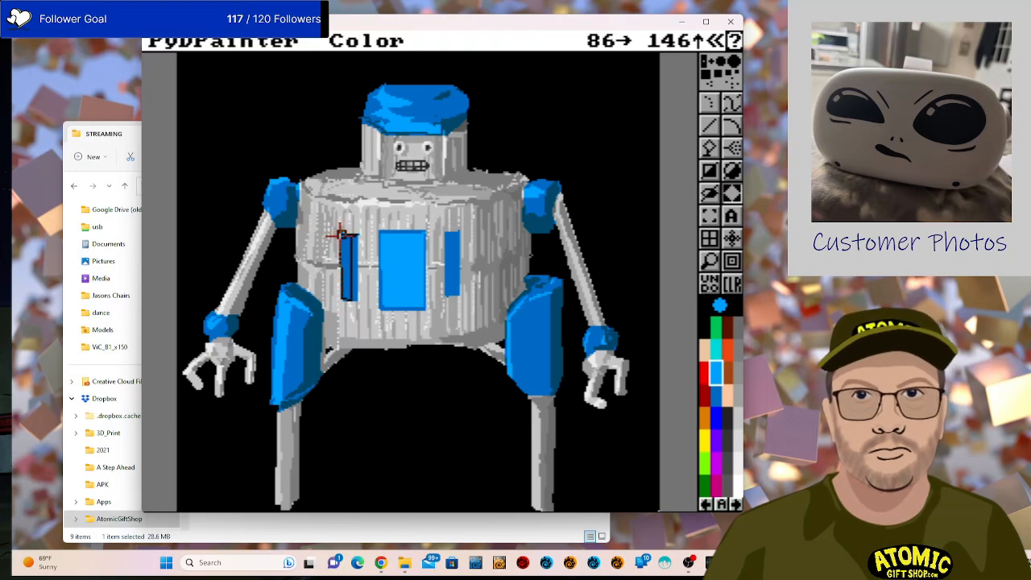
click(342, 234)
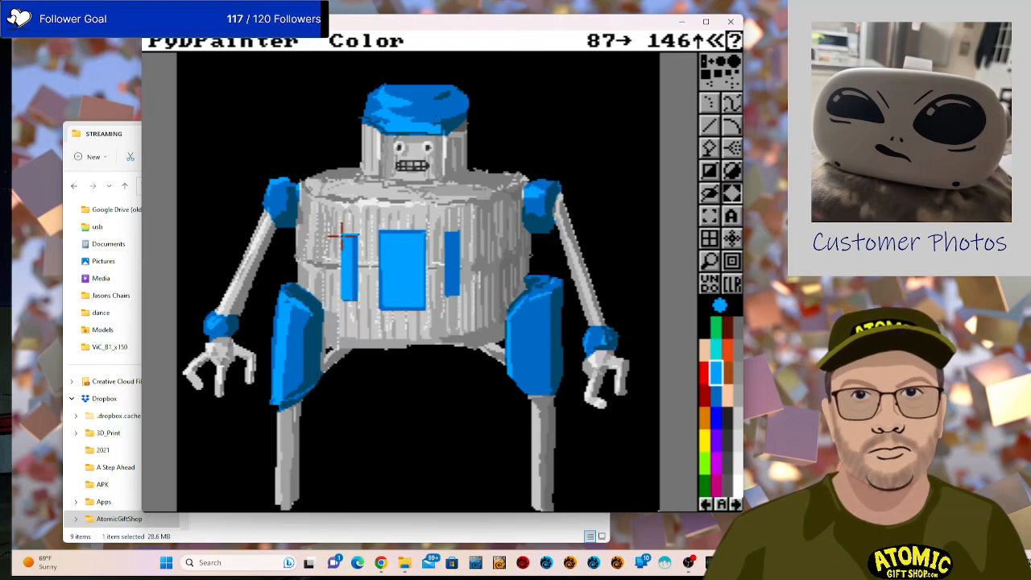
Overlay a lighter blue polygon on the narrow torso panel to the right of the central panel.
click(422, 233)
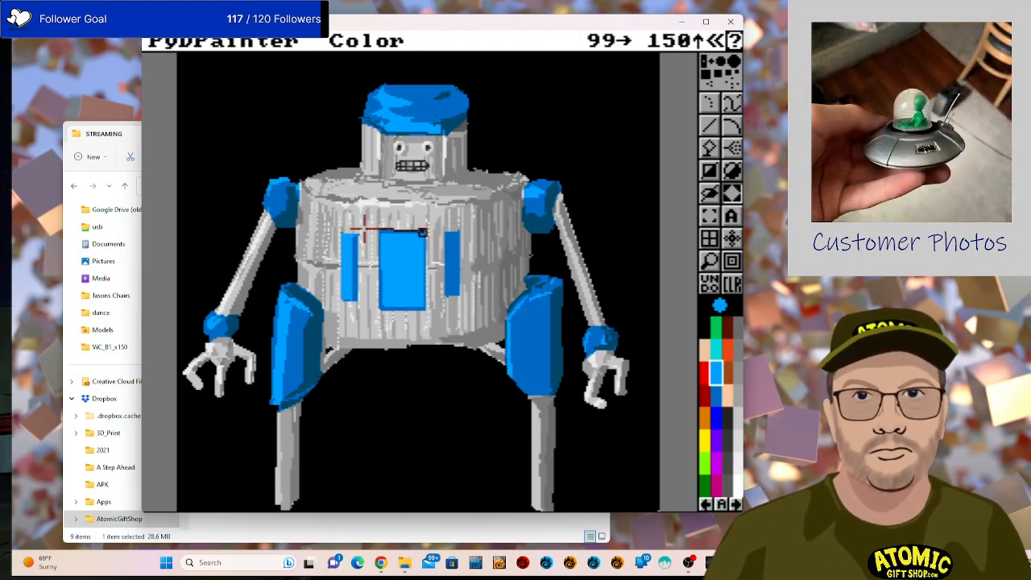
click(459, 233)
click(443, 234)
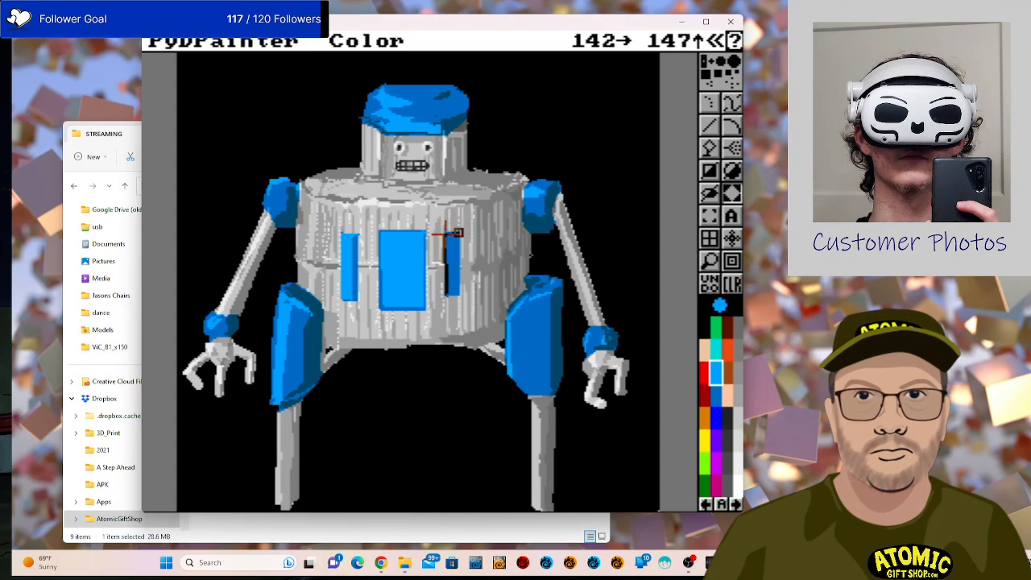
click(458, 233)
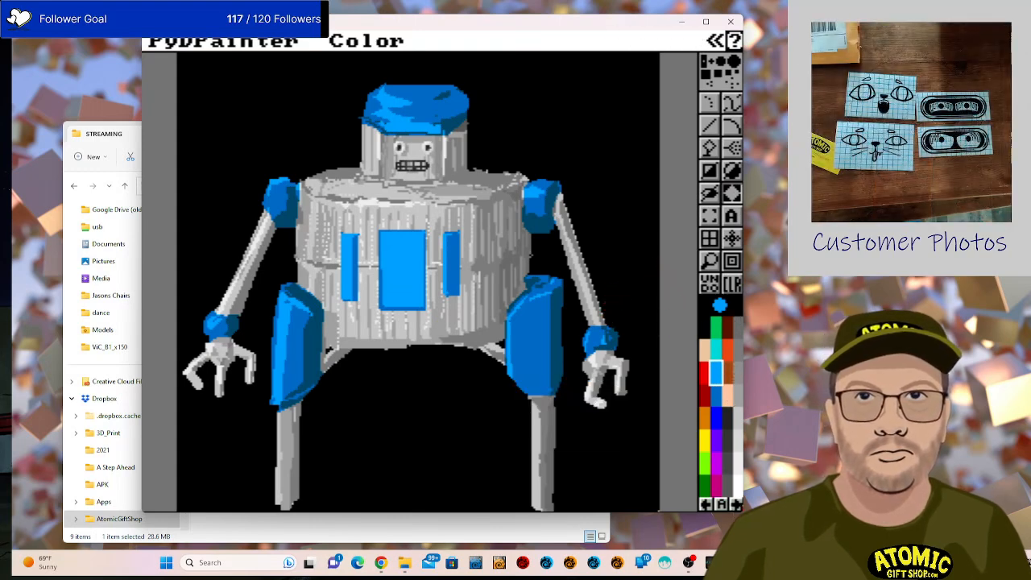
Add cyan highlights to the cap, torso panels, shoulder joints and upper legs with the dotted freehand tool.
click(736, 503)
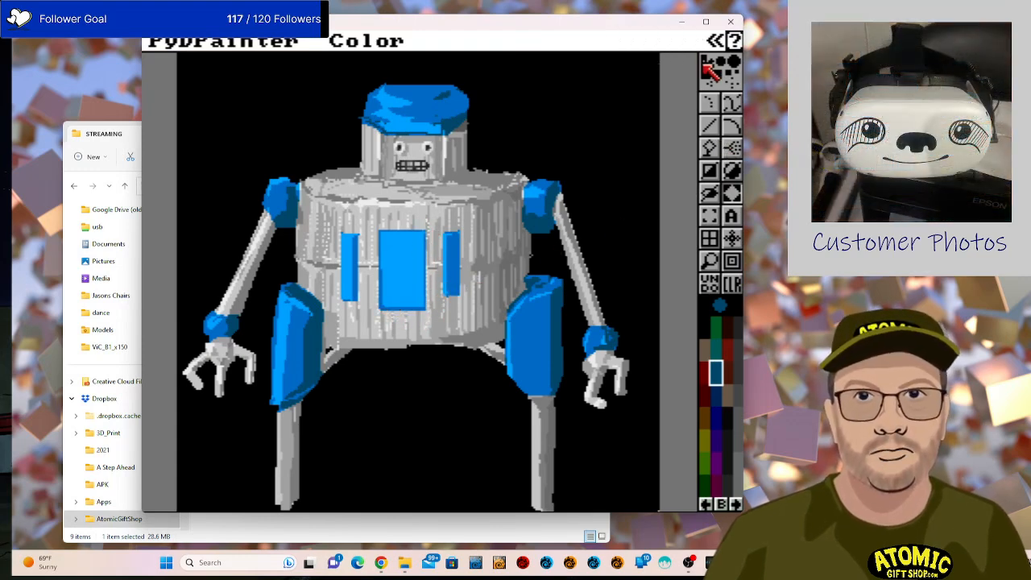
click(709, 103)
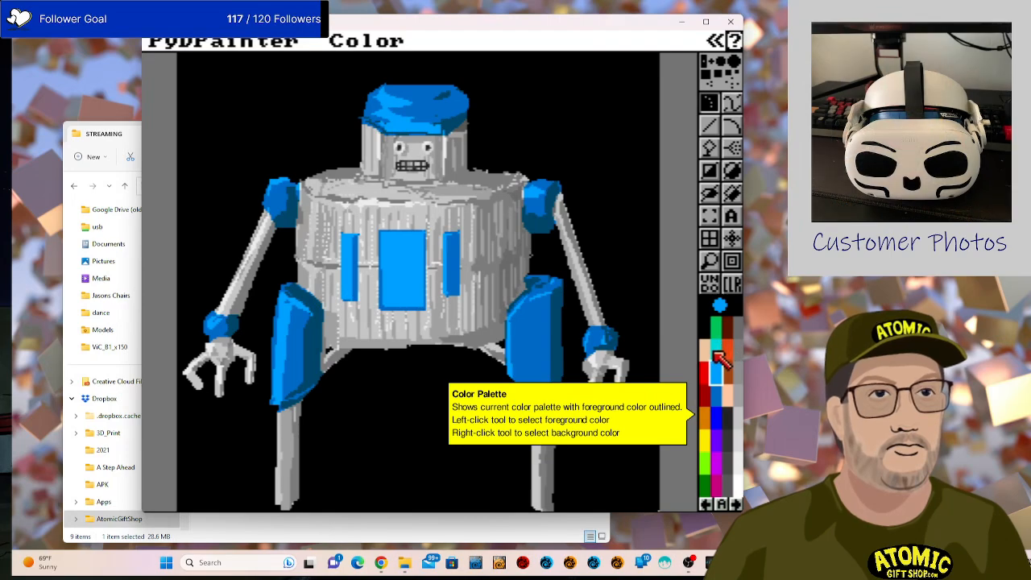
click(715, 348)
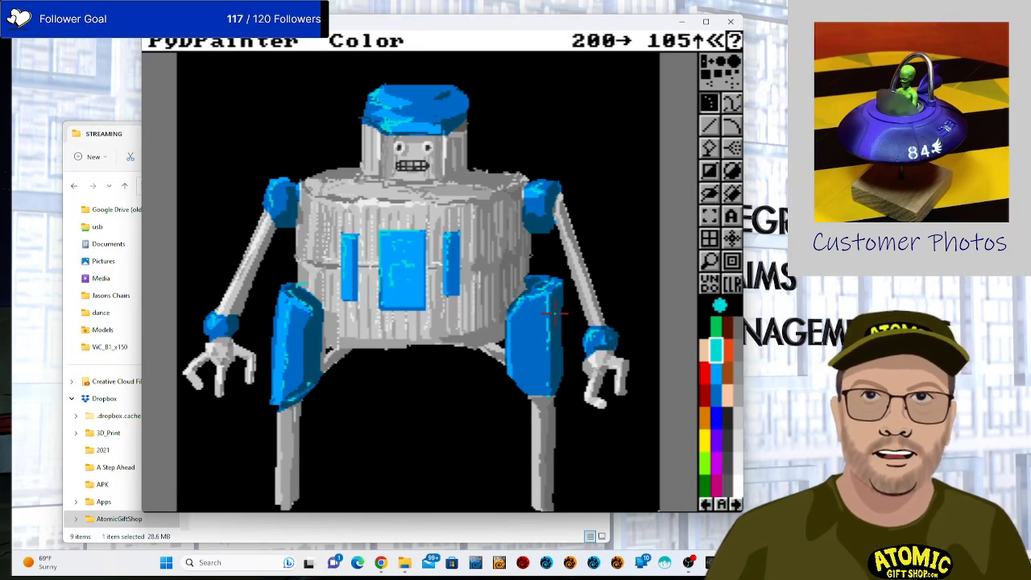
Brighten the torso's top surface by filling its grey patches with light grey and near-white using the Fill tool.
click(736, 418)
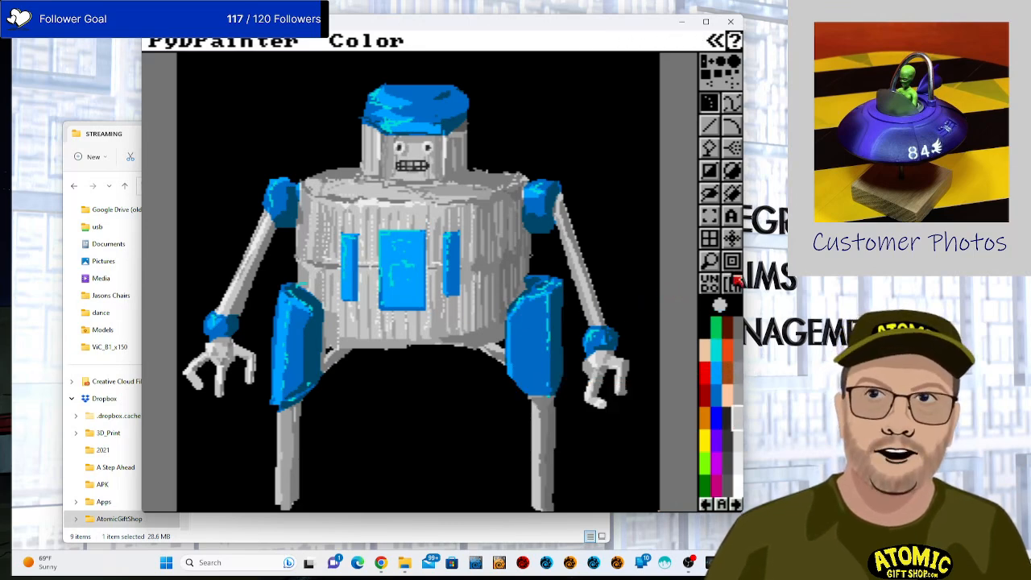
click(709, 147)
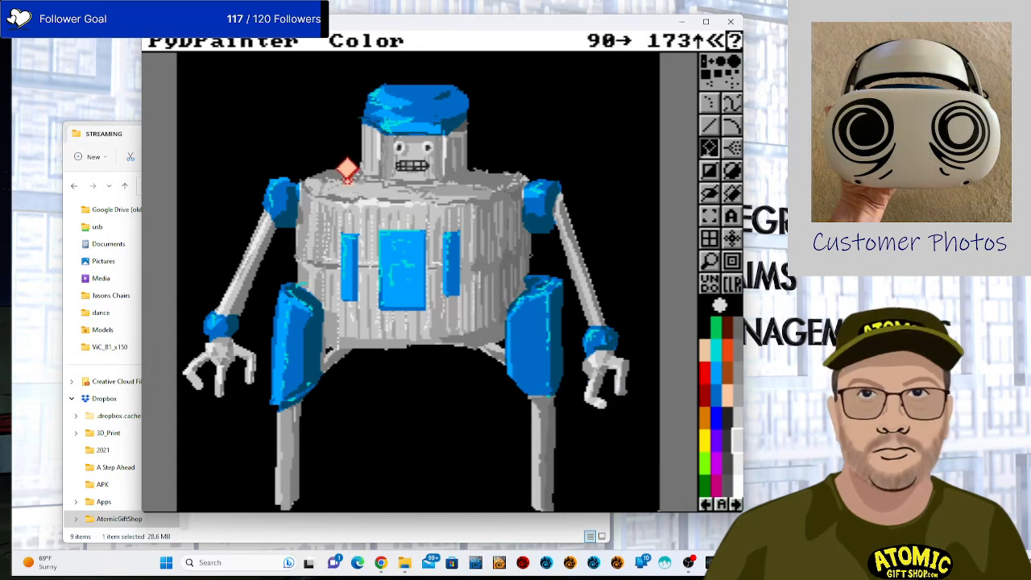
click(739, 418)
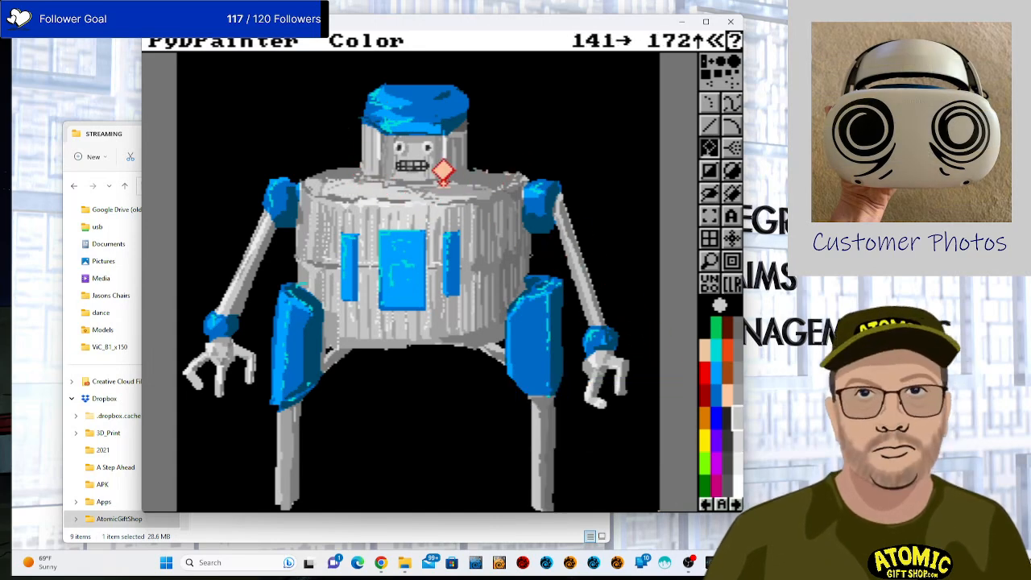
click(737, 443)
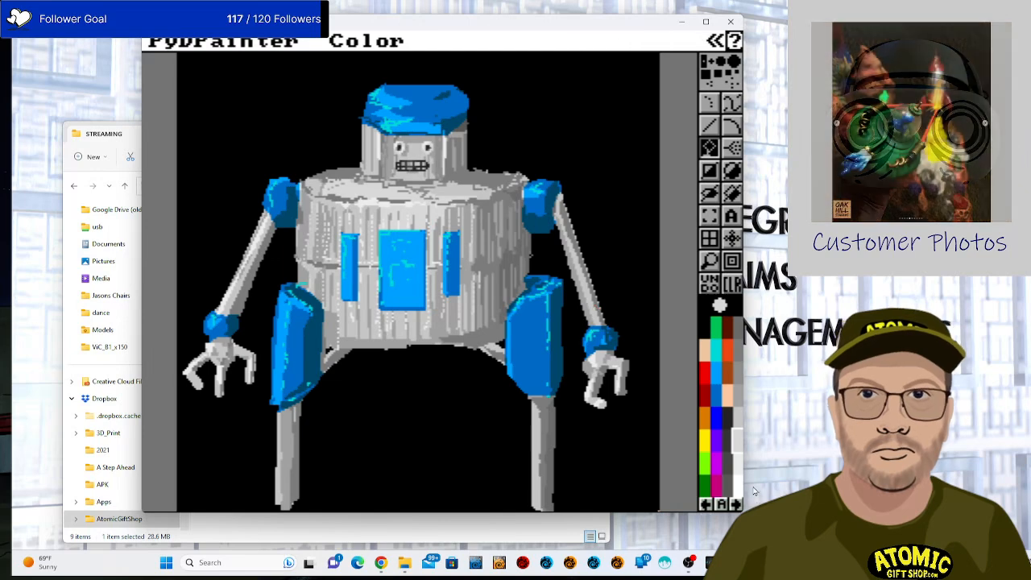
click(738, 465)
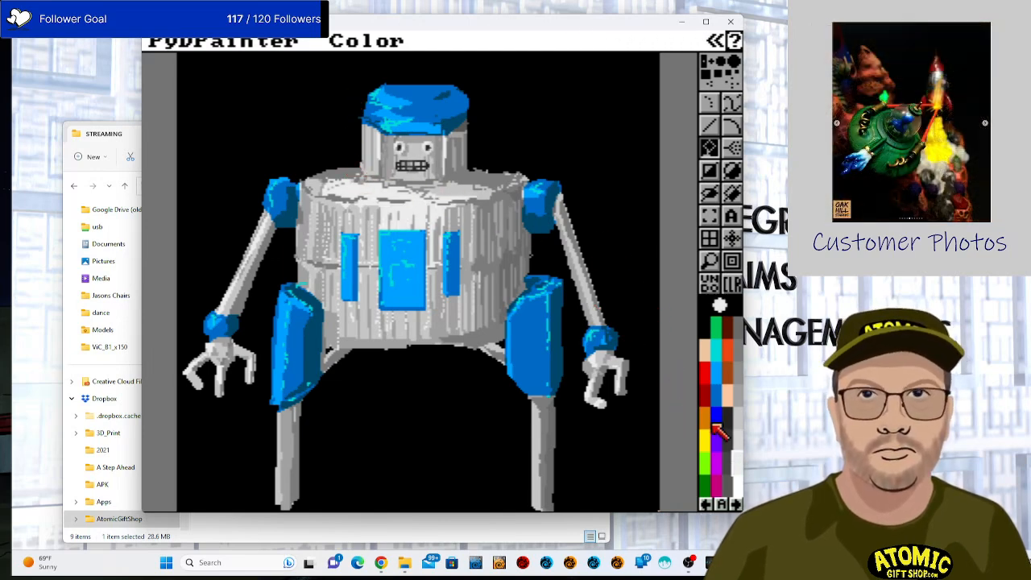
Touch up the torso's upper rim beside the head with light grey freehand strokes.
click(738, 442)
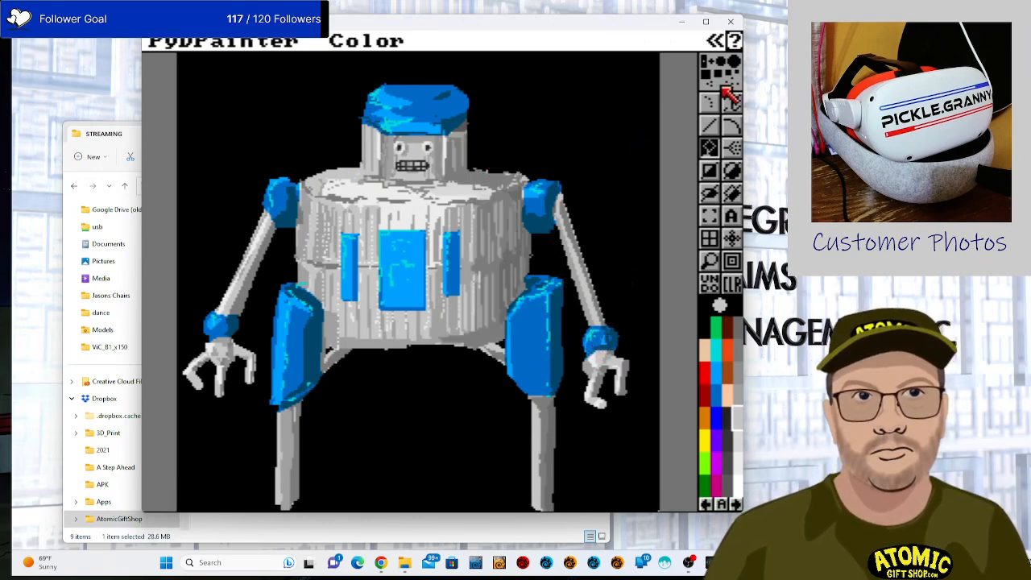
click(710, 124)
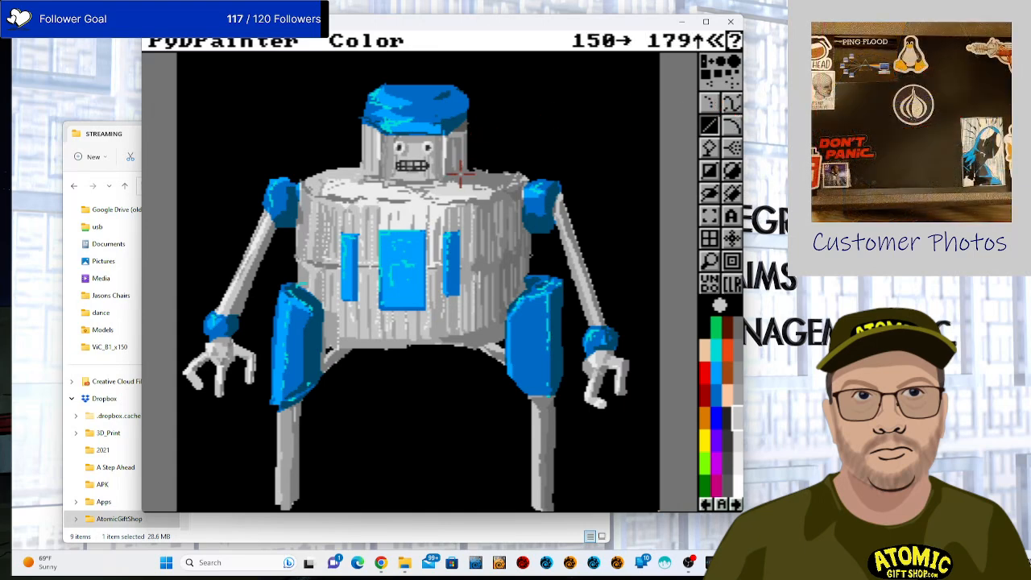
click(731, 102)
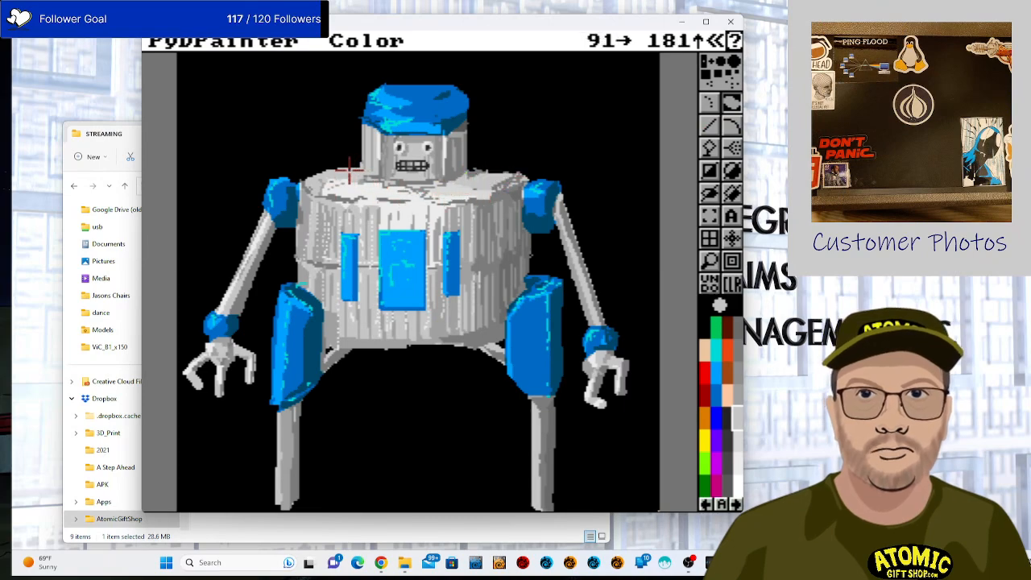
mouse_move(350, 170)
mouse_down()
mouse_move(318, 190)
mouse_move(318, 179)
mouse_move(346, 168)
mouse_up()
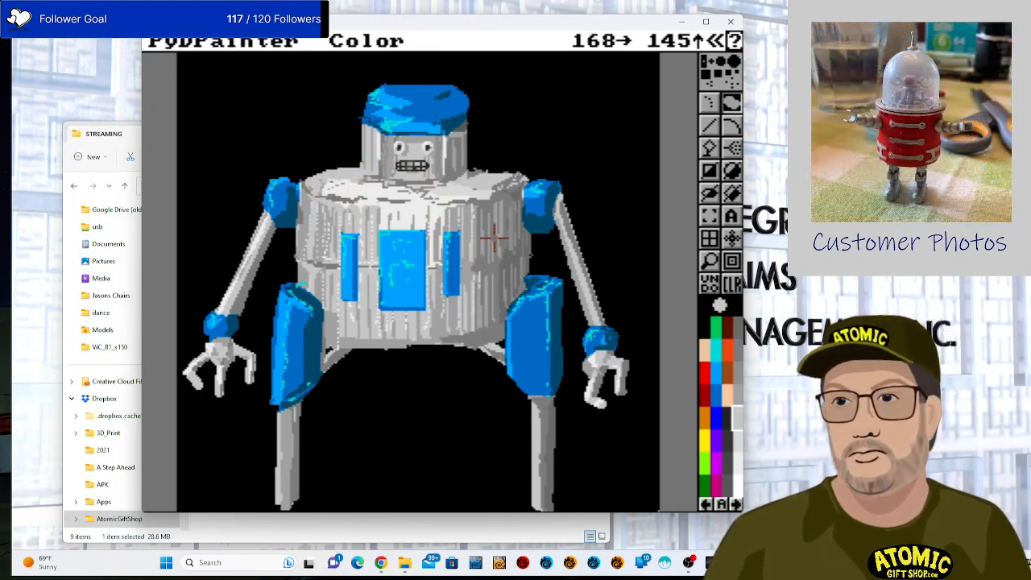
Save the picture, and save a PNG copy of it as Clive.png in the AtomicGiftShop folder.
click(172, 40)
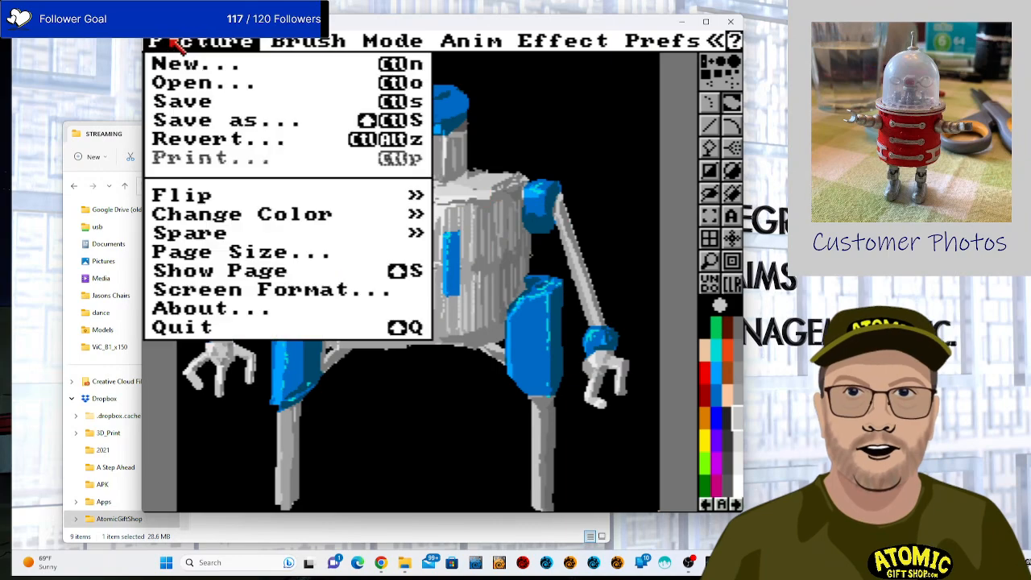
click(178, 100)
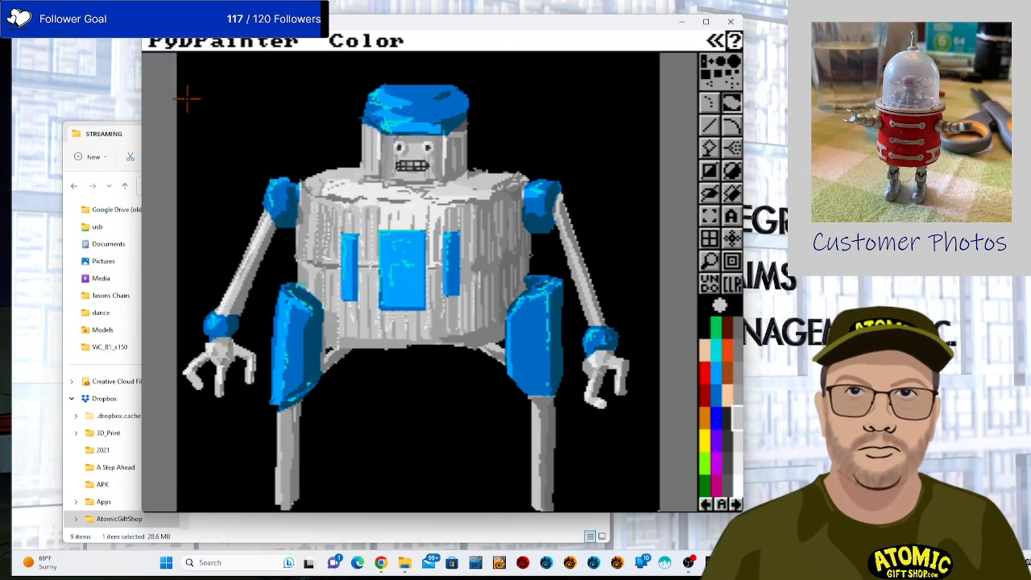
click(173, 42)
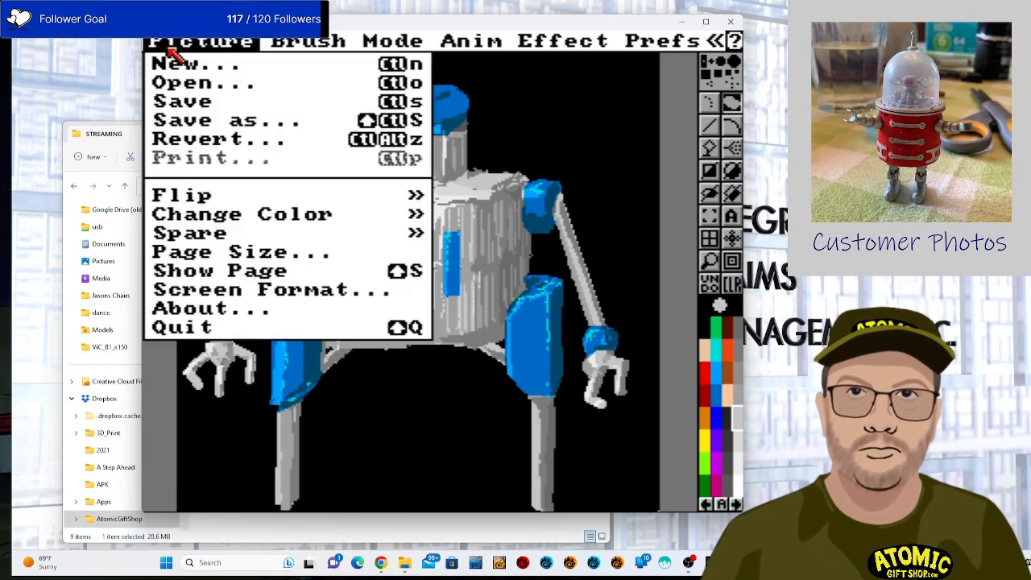
click(265, 119)
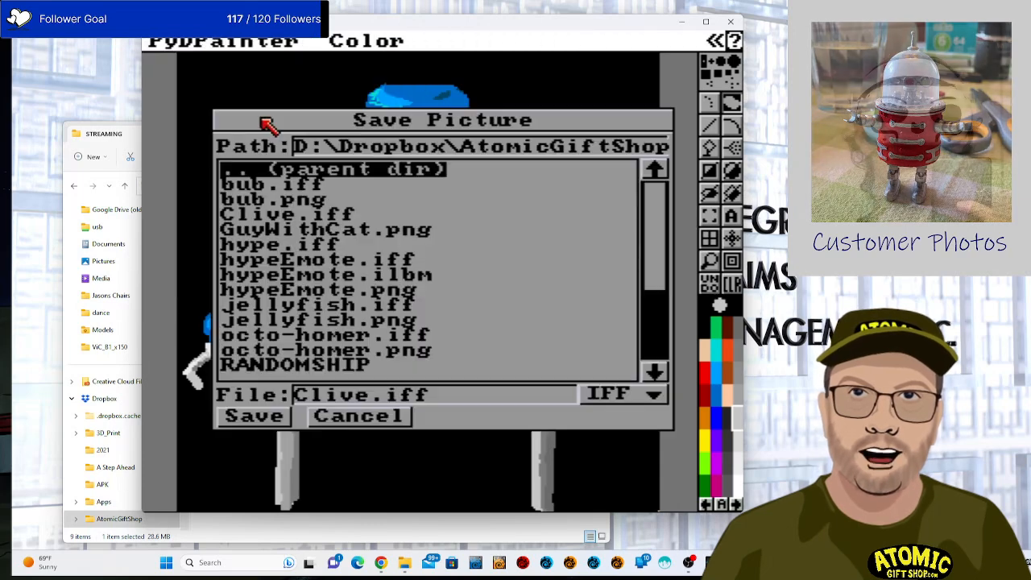
click(612, 402)
click(460, 361)
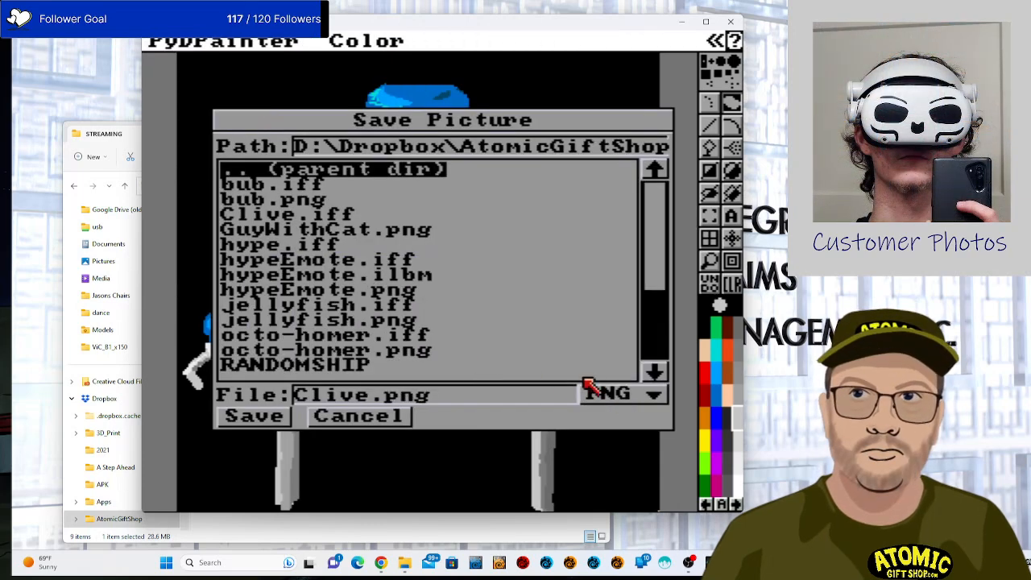
click(254, 417)
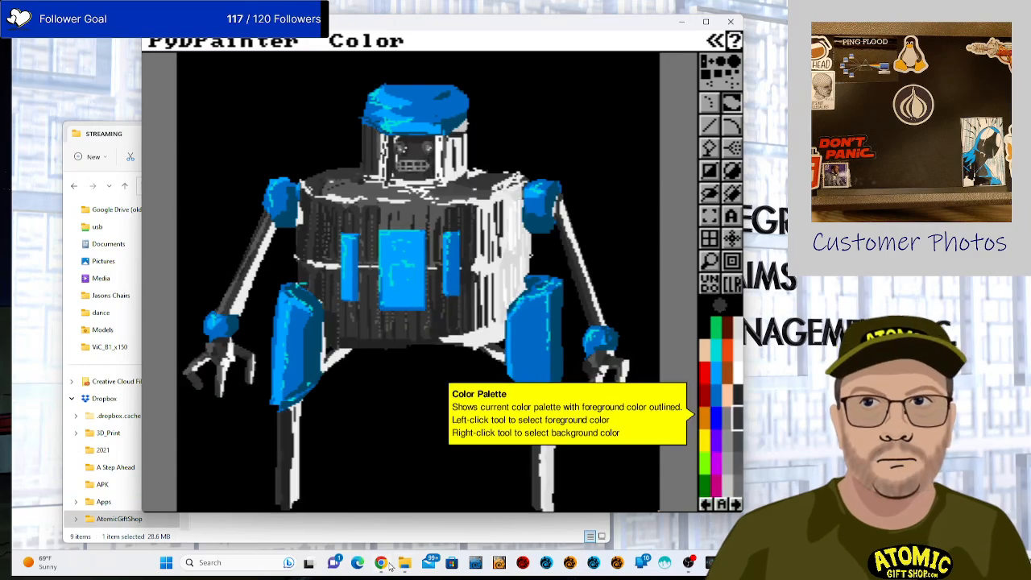
mouse_move(387, 567)
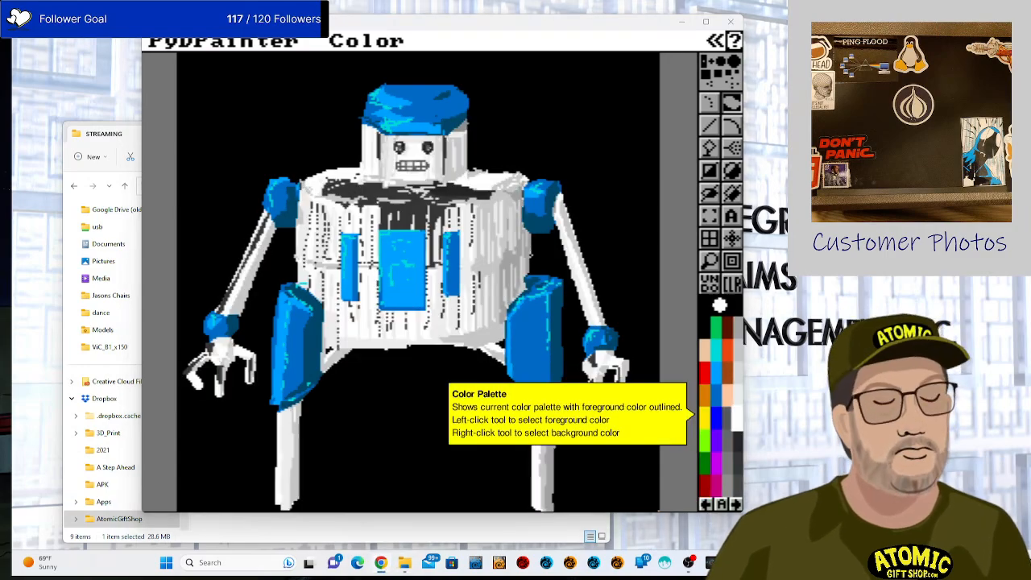